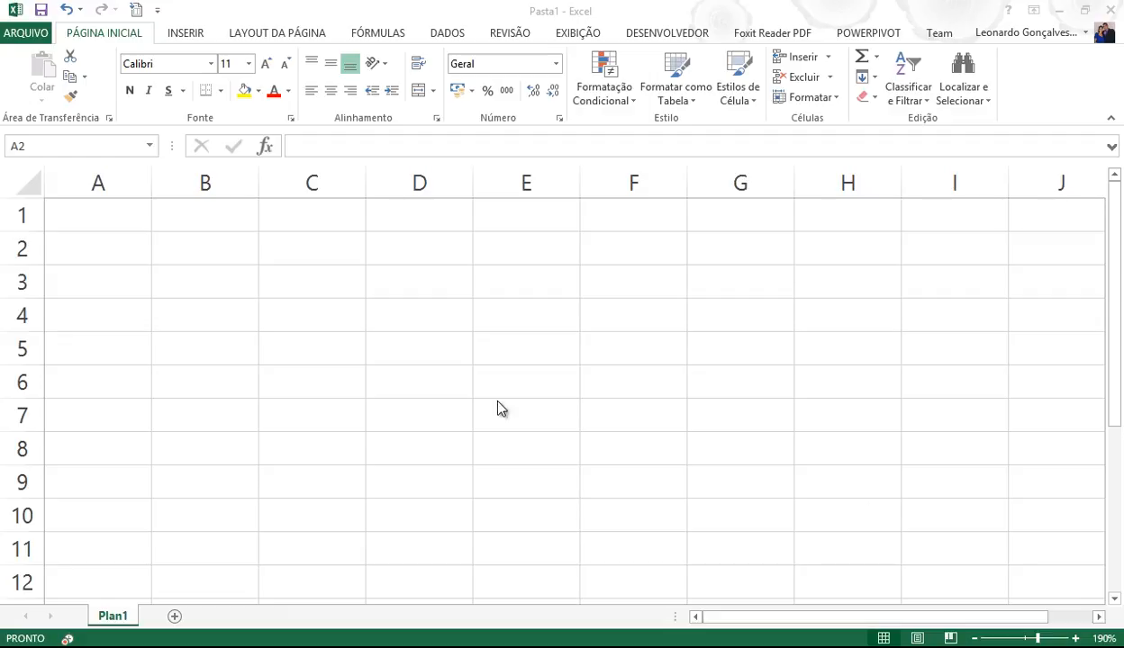
- Enter 1º Bimestre in B2, fill it across to 4º Bimestre in E2, and autofit columns B:E
left_click(209, 252)
left_click(218, 252)
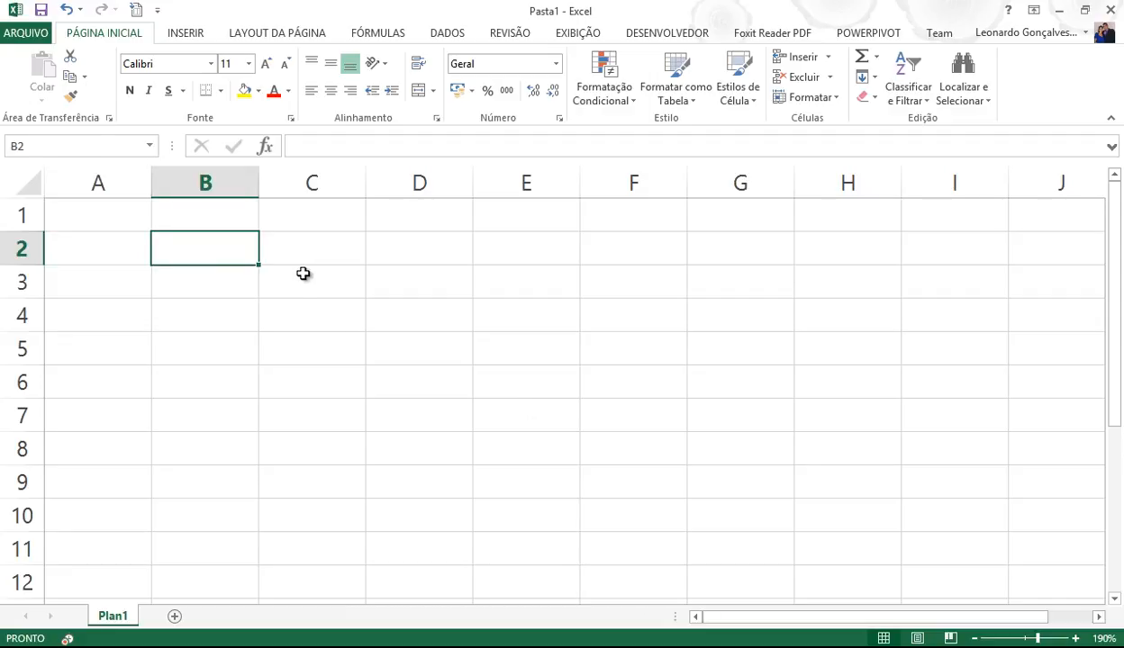
type("1º")
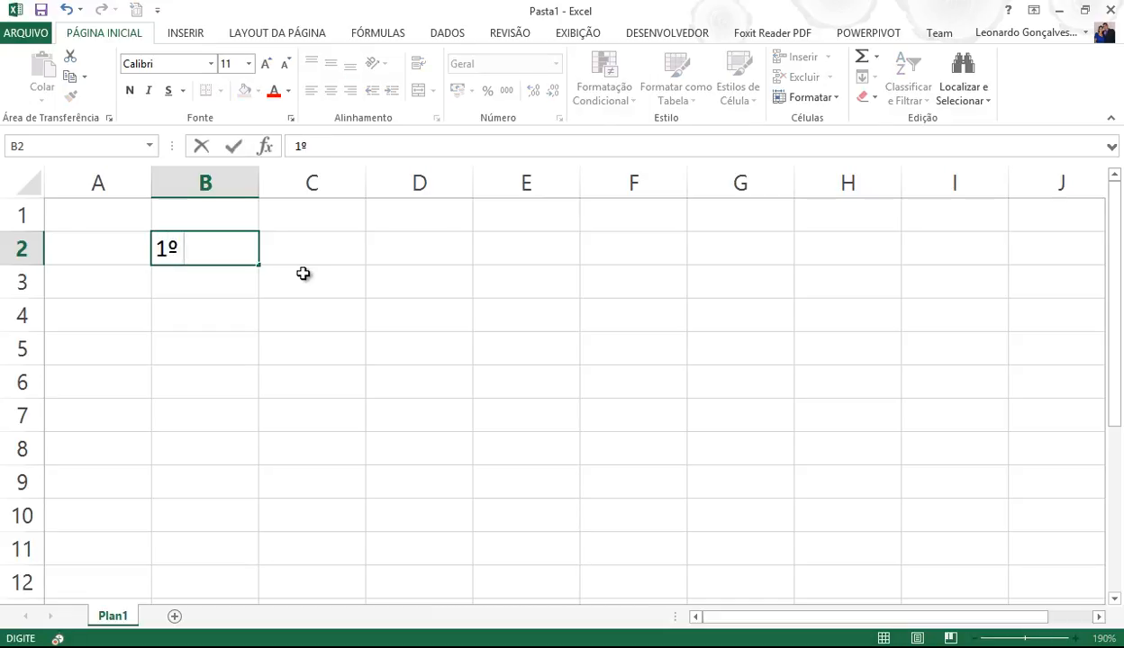
type(" Bimestre")
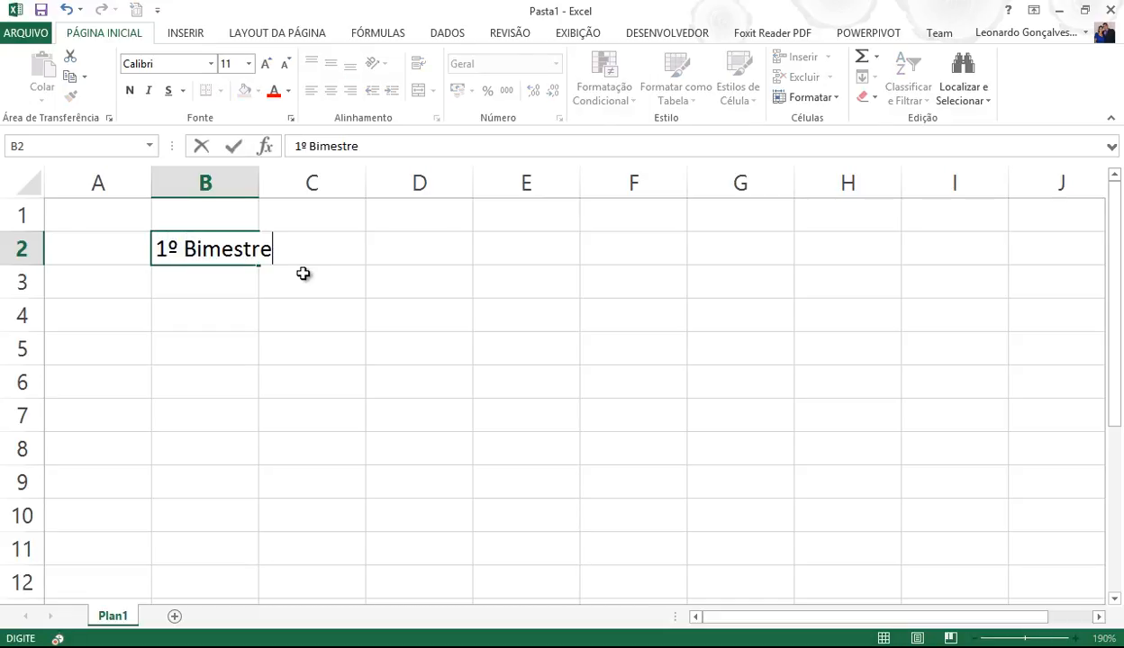
key("Return")
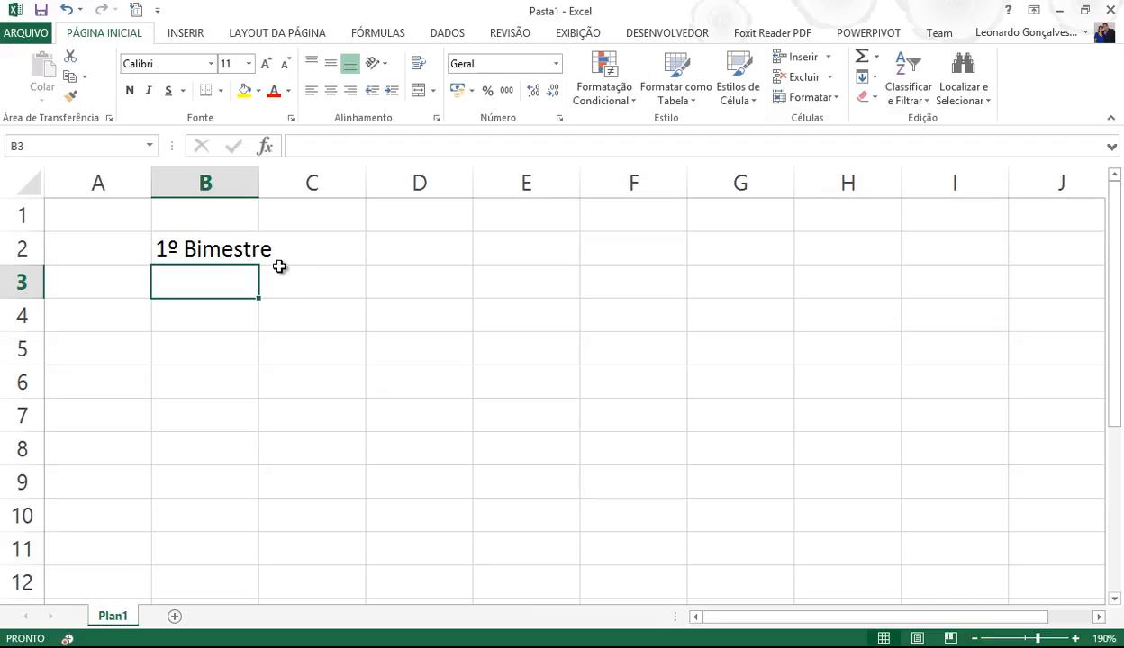
left_click(244, 253)
left_click_drag(259, 263, 504, 284)
left_click_drag(233, 192, 572, 173)
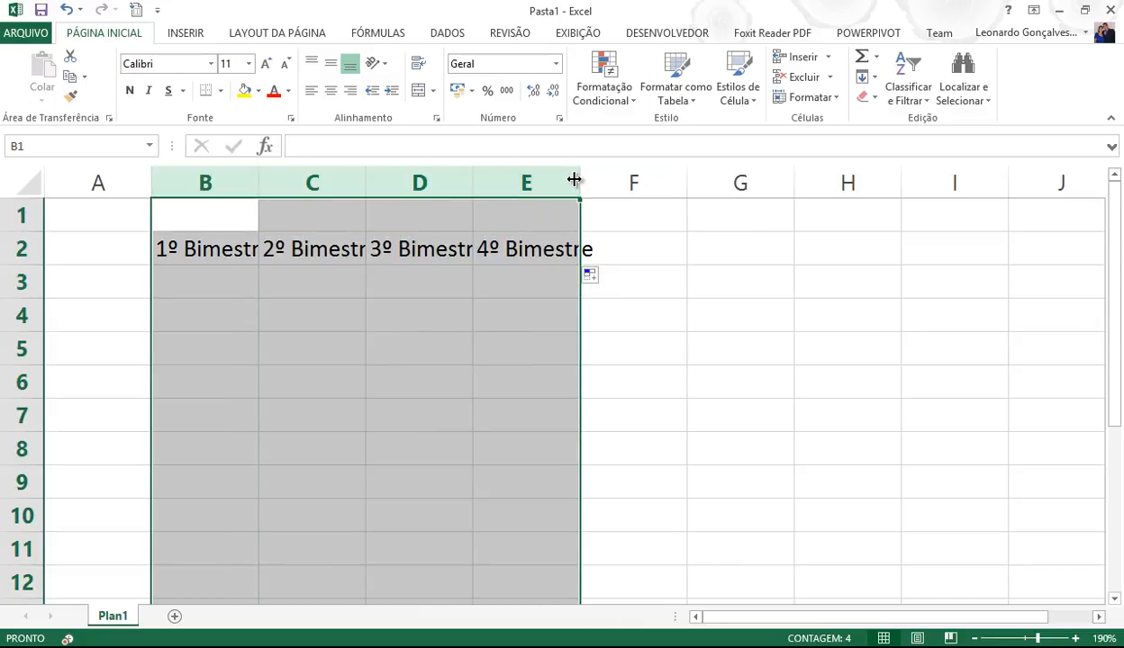
double_click(581, 172)
left_click(333, 312)
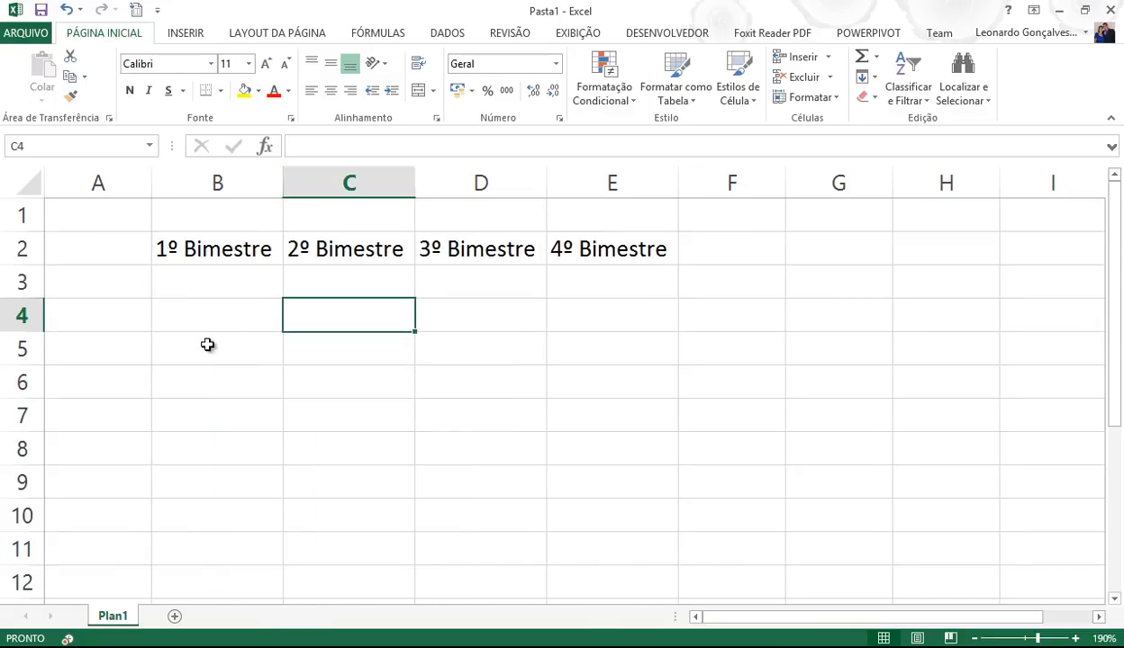
- Type the header Nomes in A2 and Aluno 1 in A3
left_click(118, 284)
left_click(113, 253)
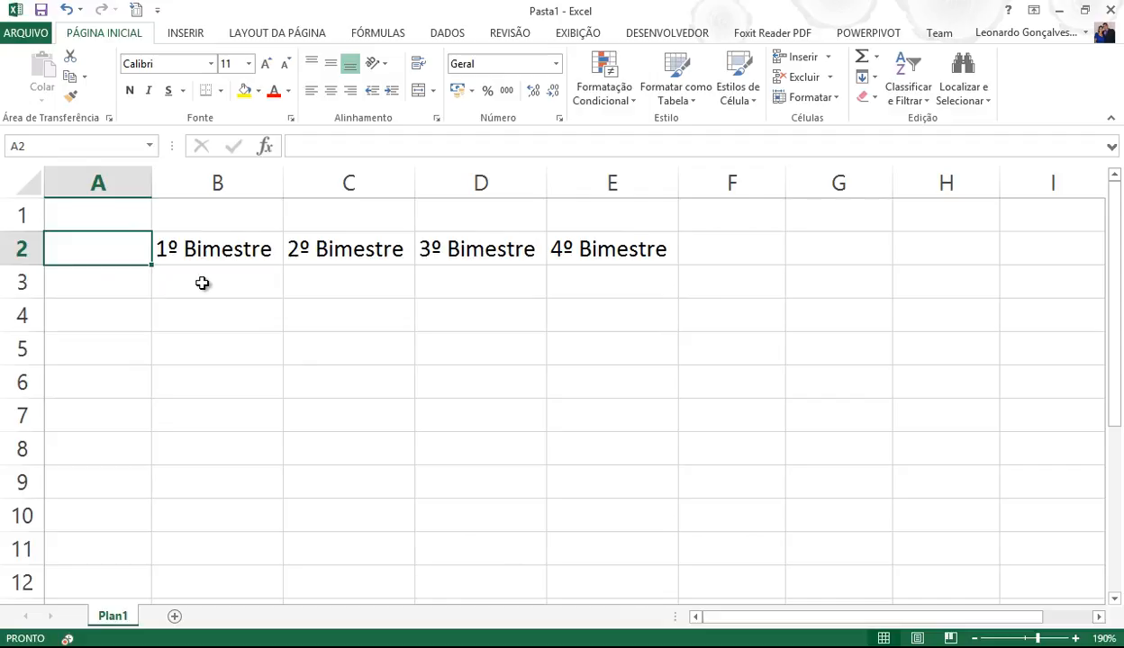
type("Nomes")
key("Return")
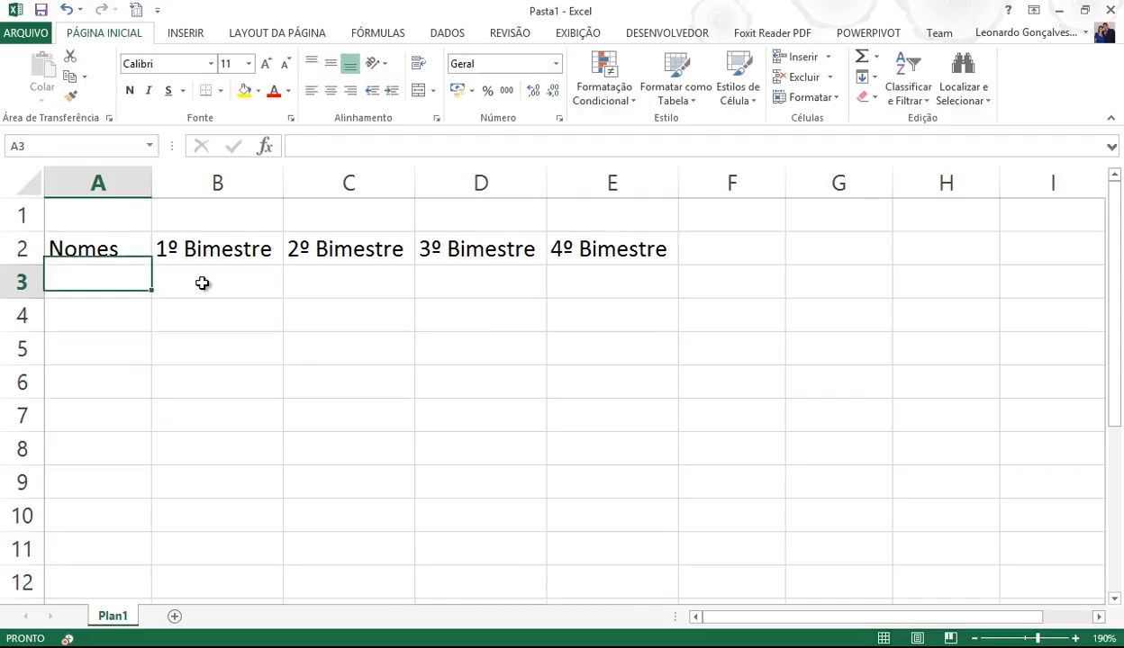
type("Aluno 1")
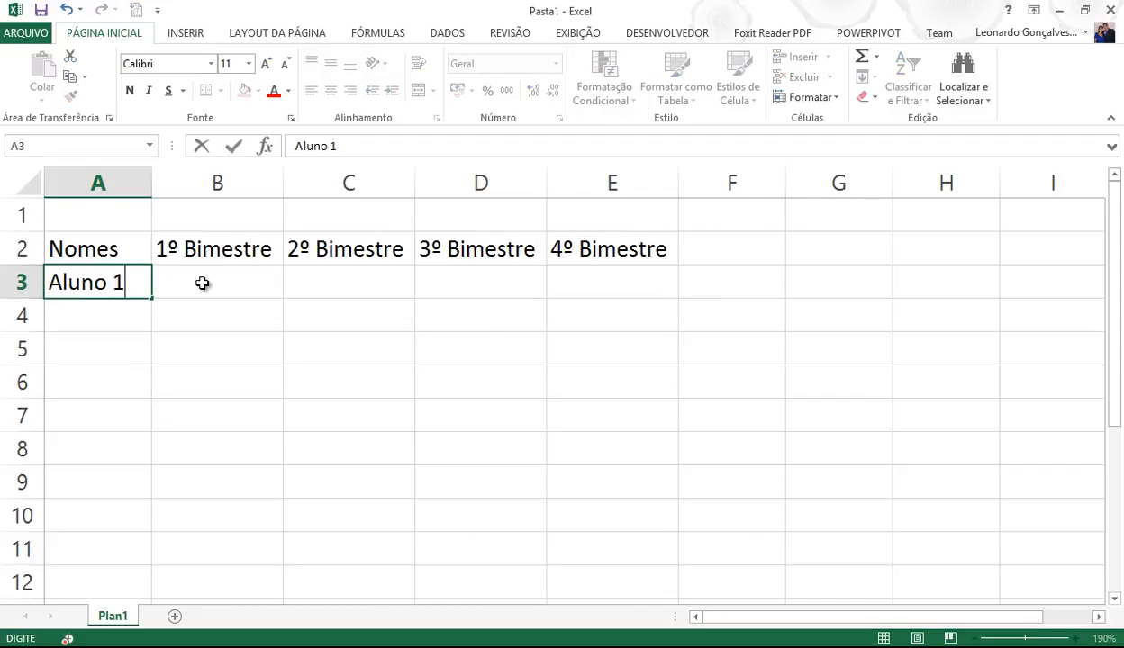
key("Return")
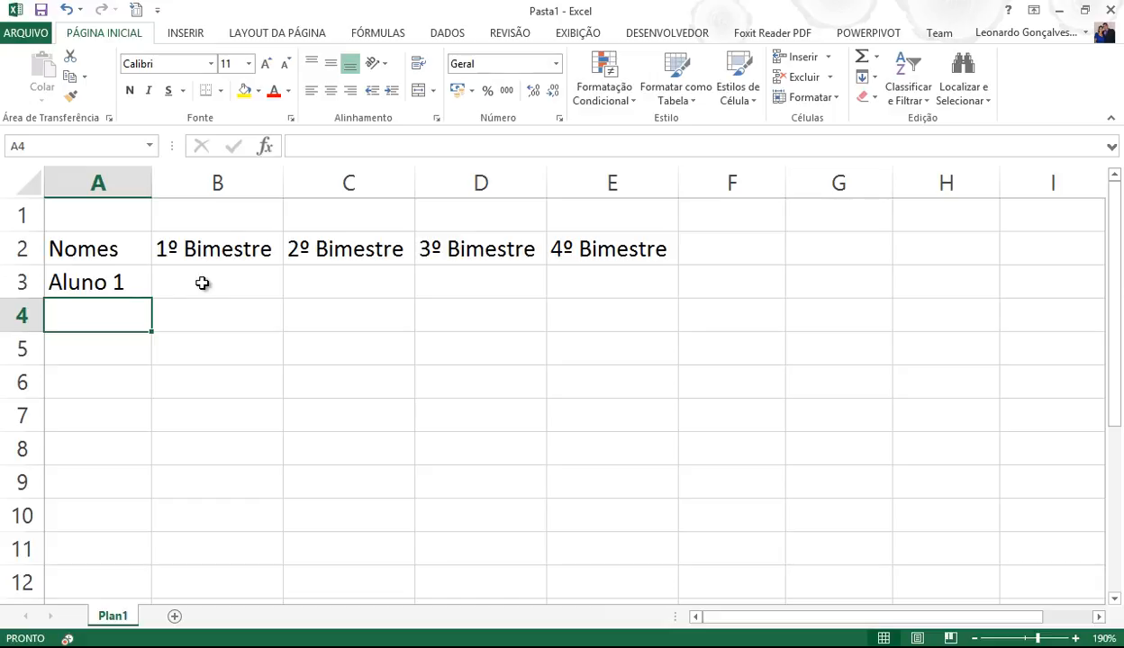
- Fill the student names down from Aluno 1 to Aluno 6 in A8
left_click(136, 283)
left_click_drag(151, 298, 129, 450)
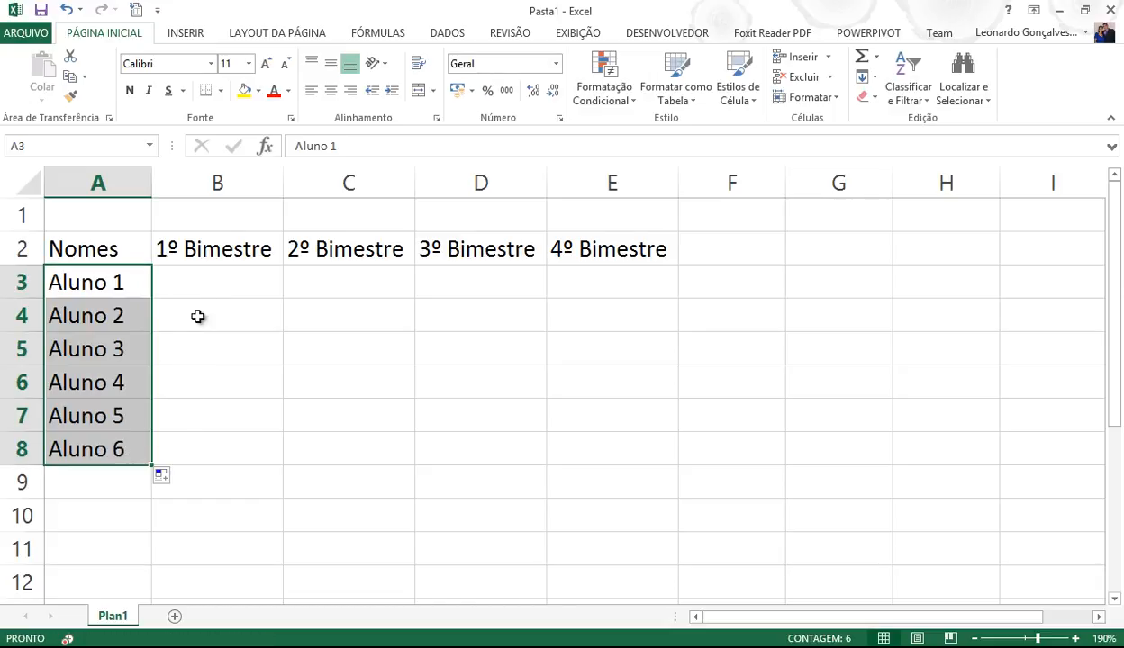
left_click(200, 284)
- Add the headers Média in F2 and Condição in G2
left_click(747, 251)
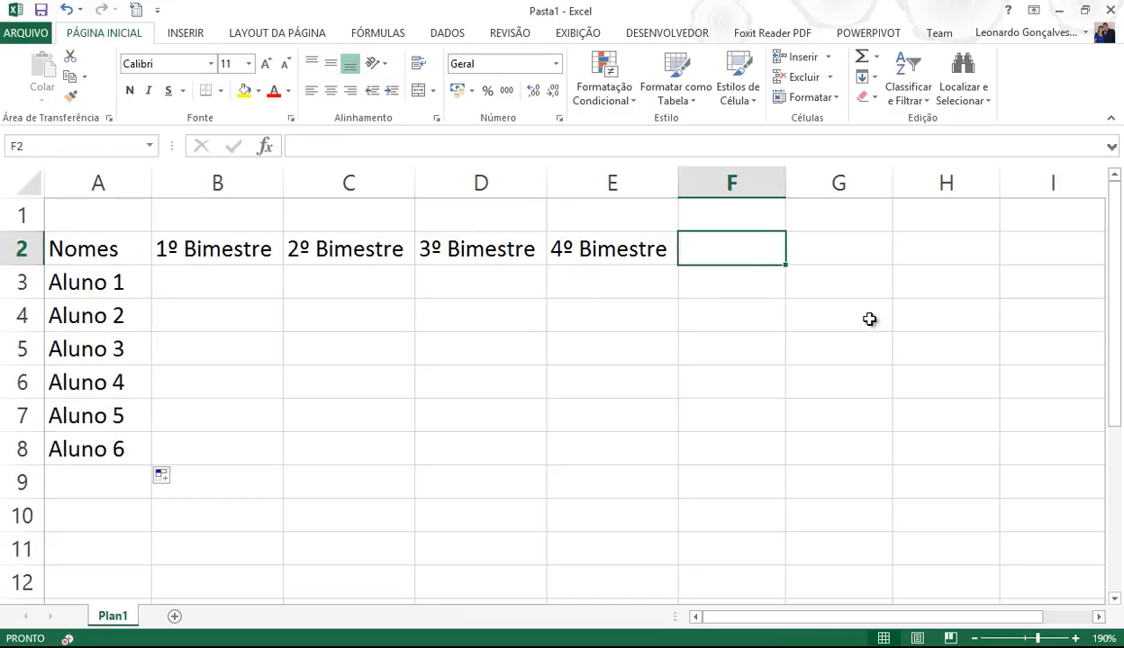
type("Média")
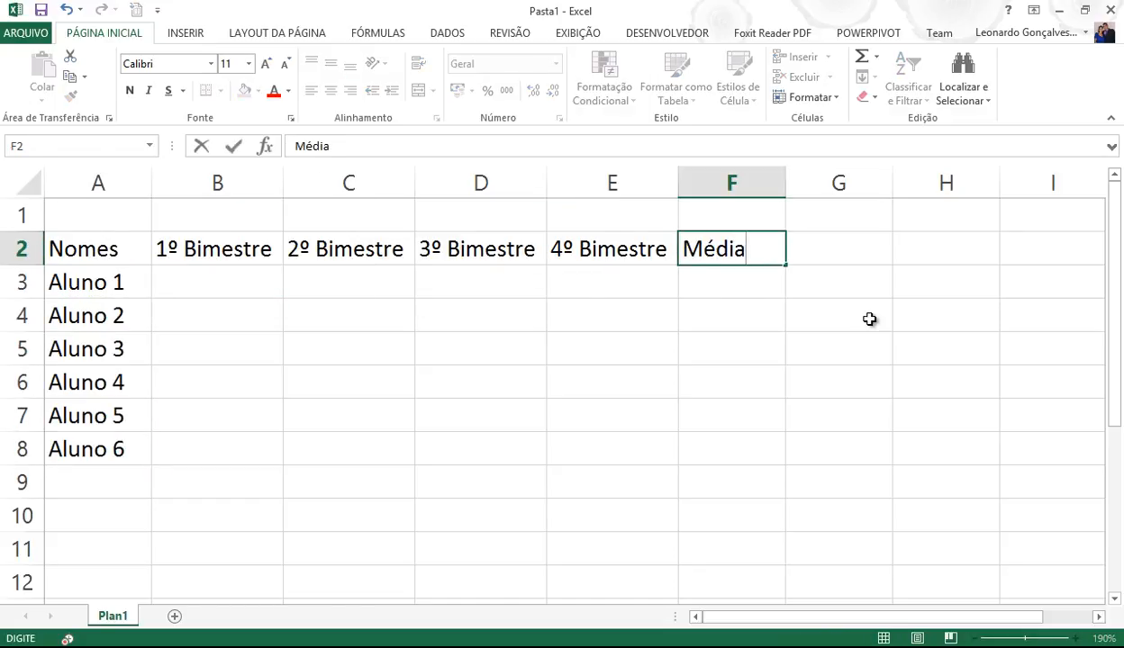
key("Tab")
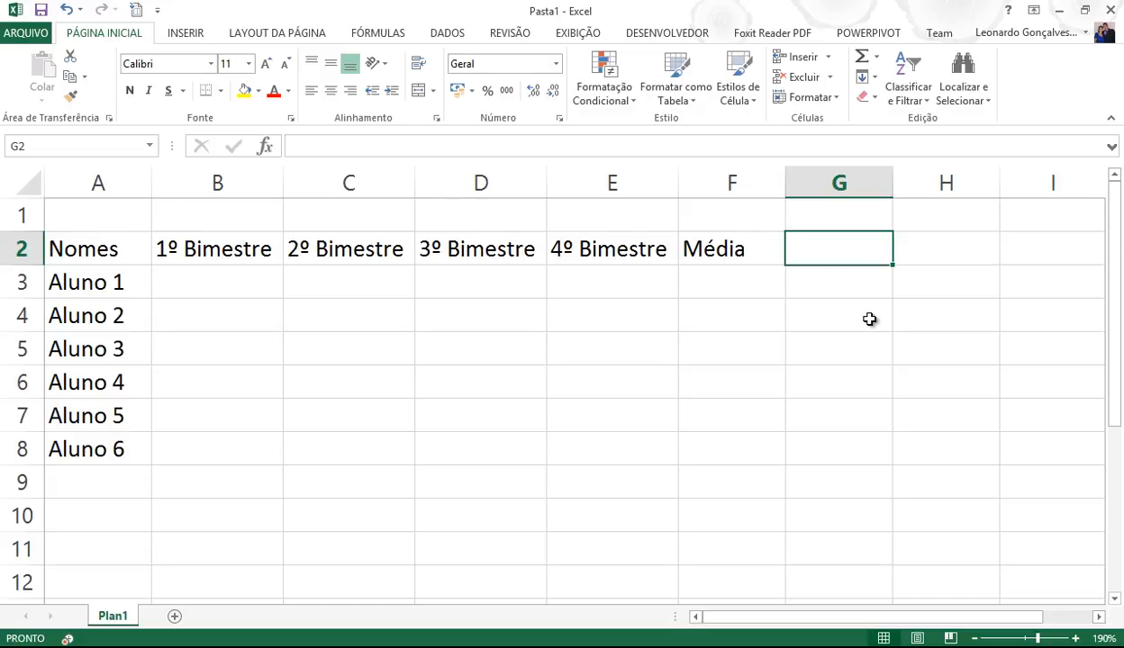
type("Con")
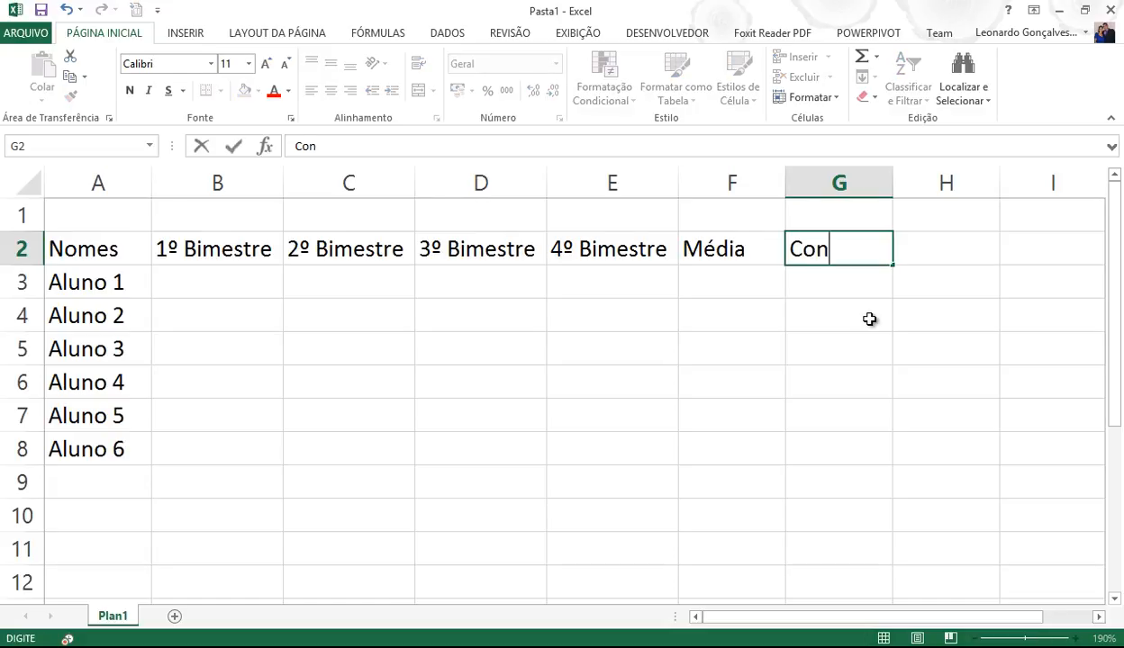
type("dição")
key("Return")
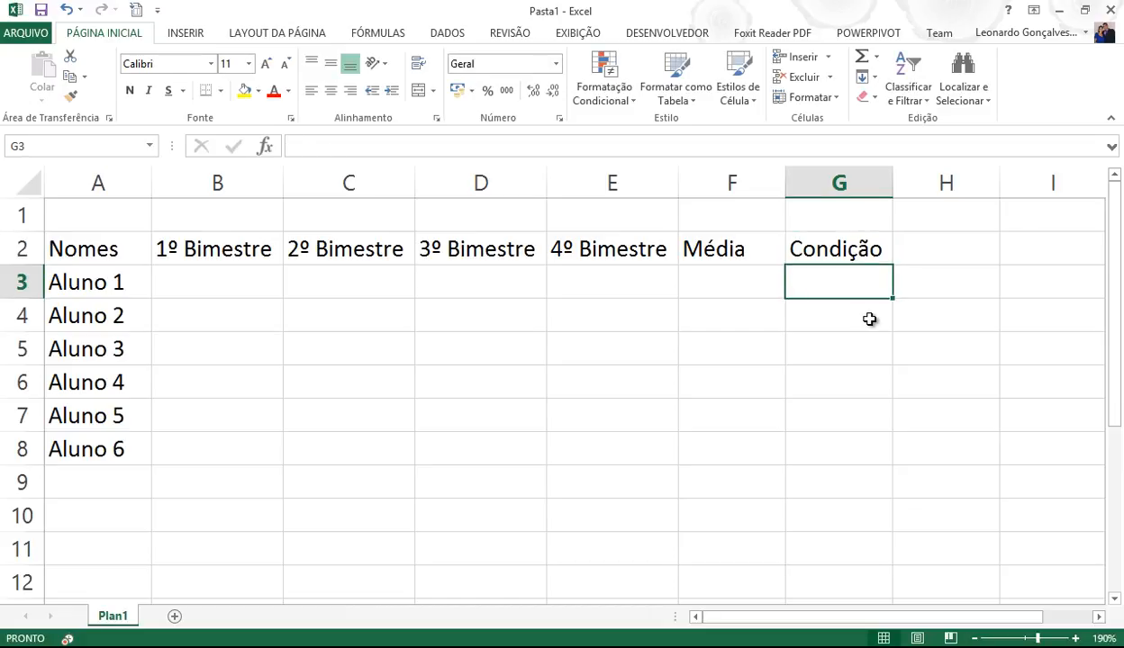
key("Left")
key("Left")
key("Left")
key("Left")
key("Left")
key("Left")
key("Right")
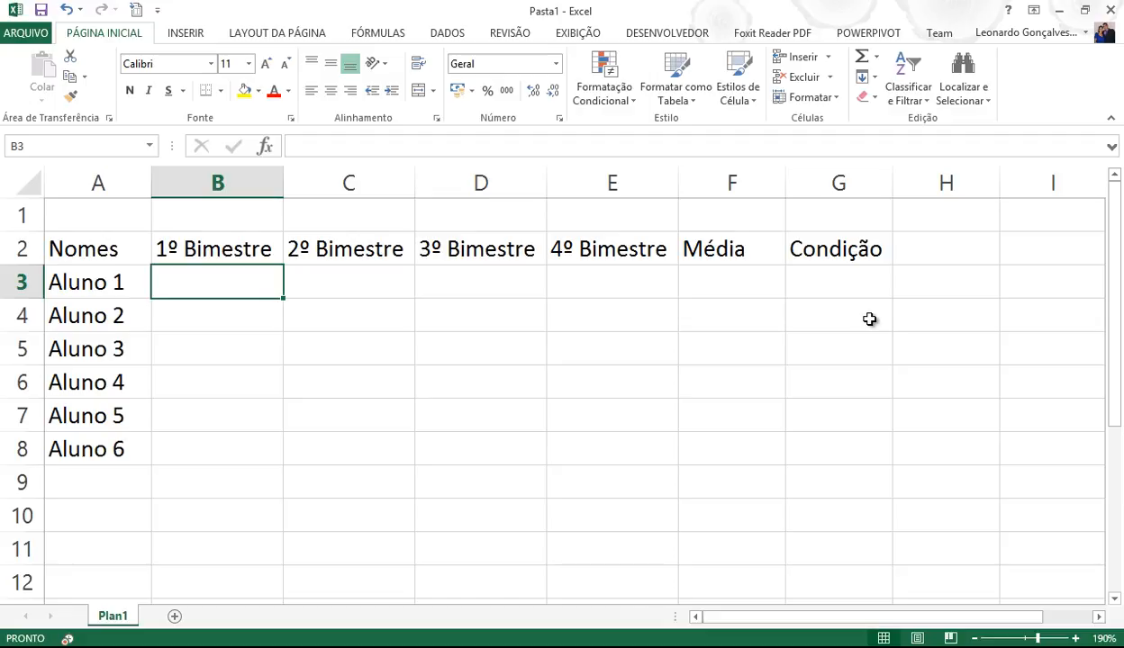
- Enter the 1º Bimestre scores 10, 8, 9, 6, 5, 7 in B3:B8
type("10")
key("Return")
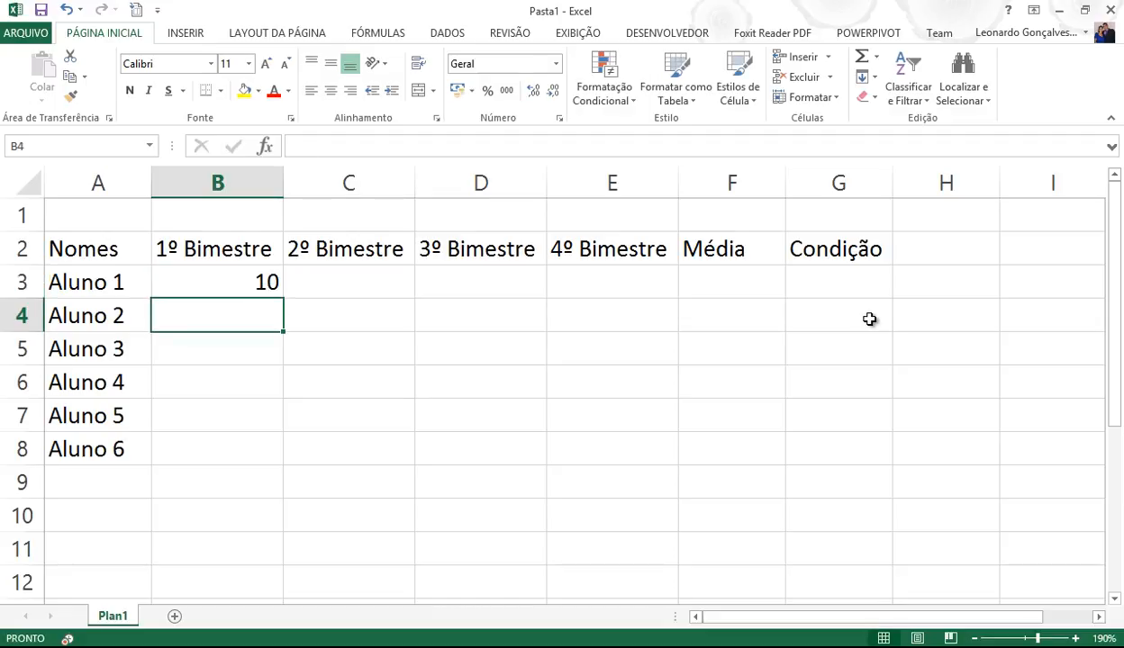
type("8")
key("Return")
type("9")
key("Return")
type("6")
key("Return")
type("5")
key("Return")
type("7")
key("Return")
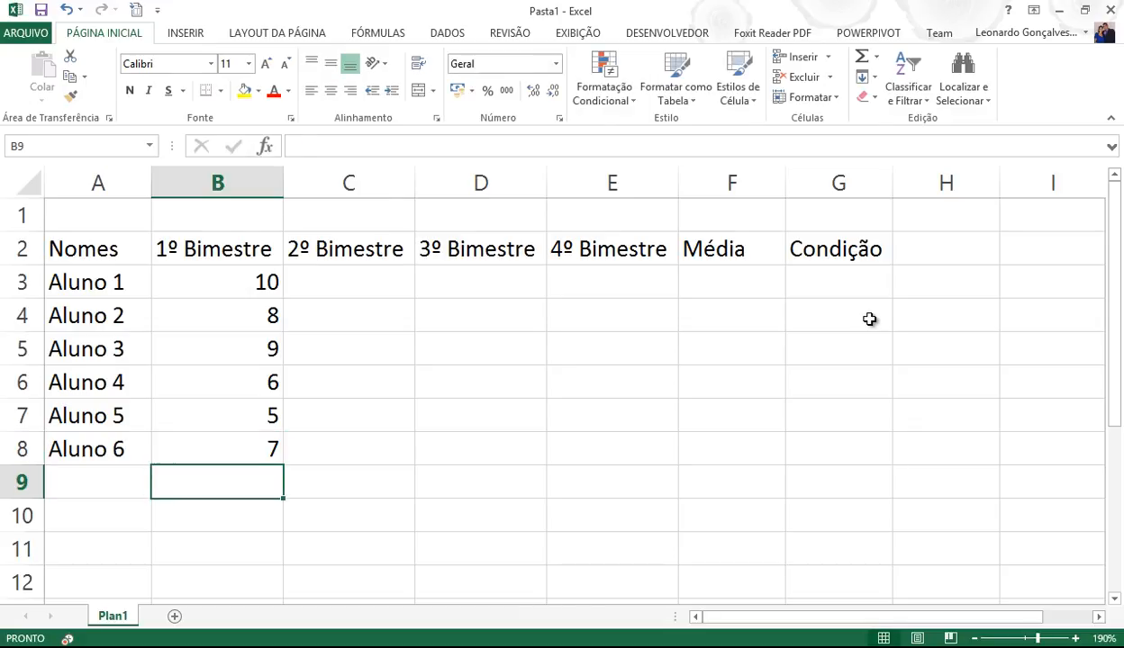
key("Up")
key("Up")
key("Up")
key("Up")
key("Up")
key("Up")
key("Up")
key("Down")
- Enter the 2º Bimestre scores 5, 6, 7, 8, 7, 8 in C3:C8
key("Right")
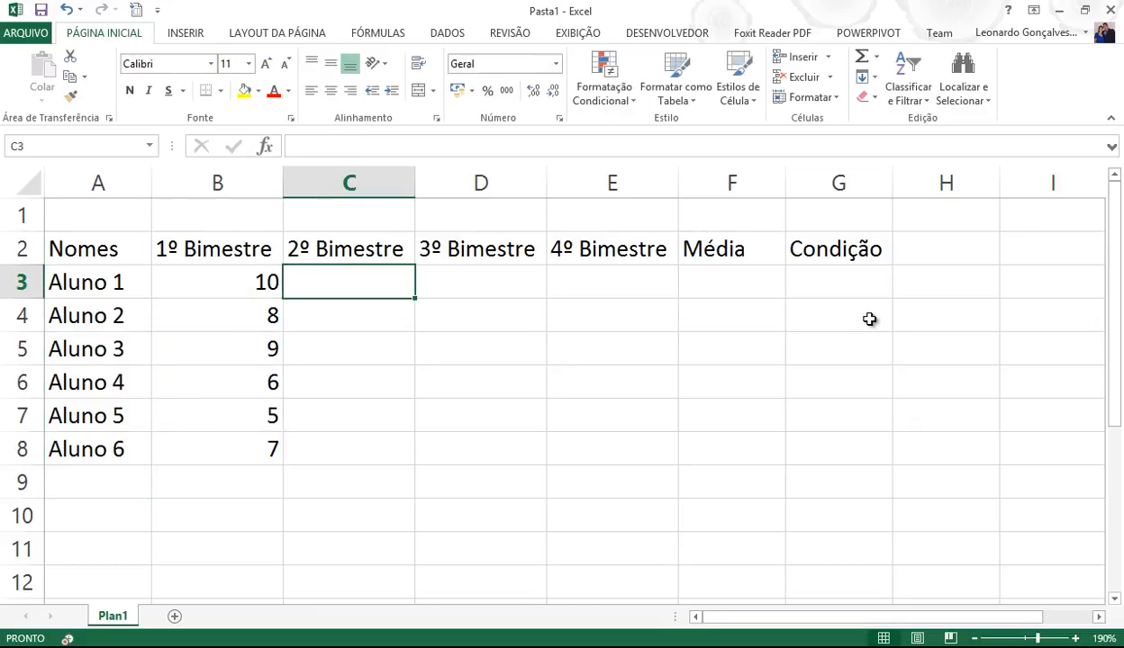
type("5")
key("Return")
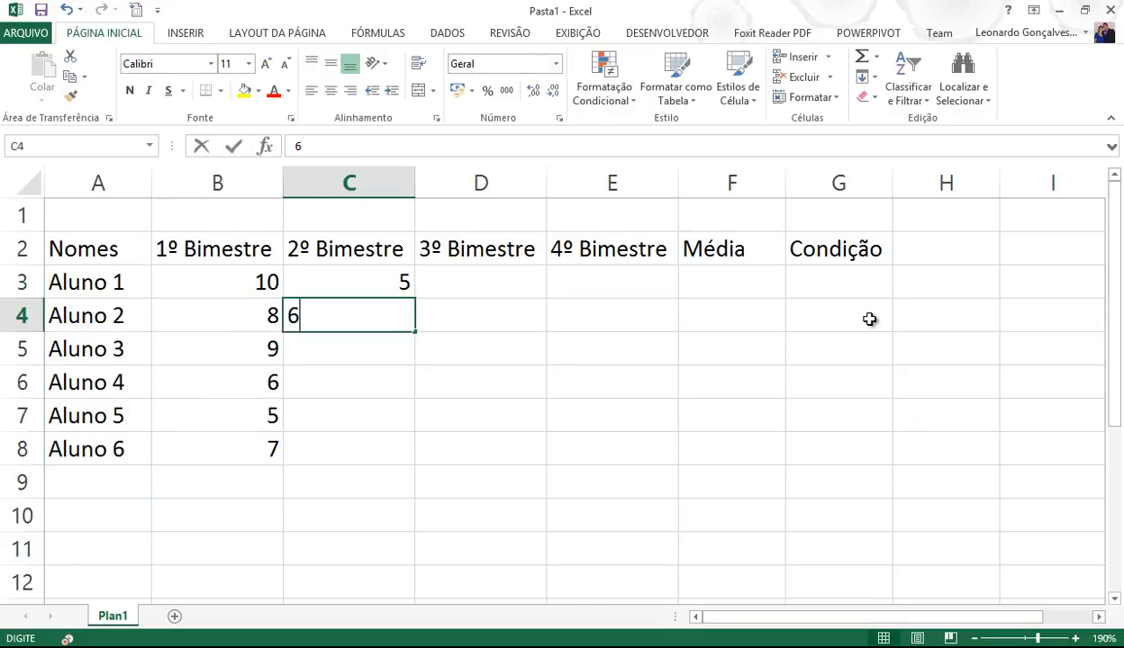
type("6")
key("Return")
type("7")
key("Return")
type("8")
key("Return")
type("7")
key("Return")
type("8")
key("Return")
type("5")
key("BackSpace")
key("Escape")
key("Up")
key("Up")
key("Up")
key("Up")
key("Up")
key("Up")
- Enter the 3º Bimestre scores 8, 7, 6, 5, 6, 7 in D3:D8
key("Right")
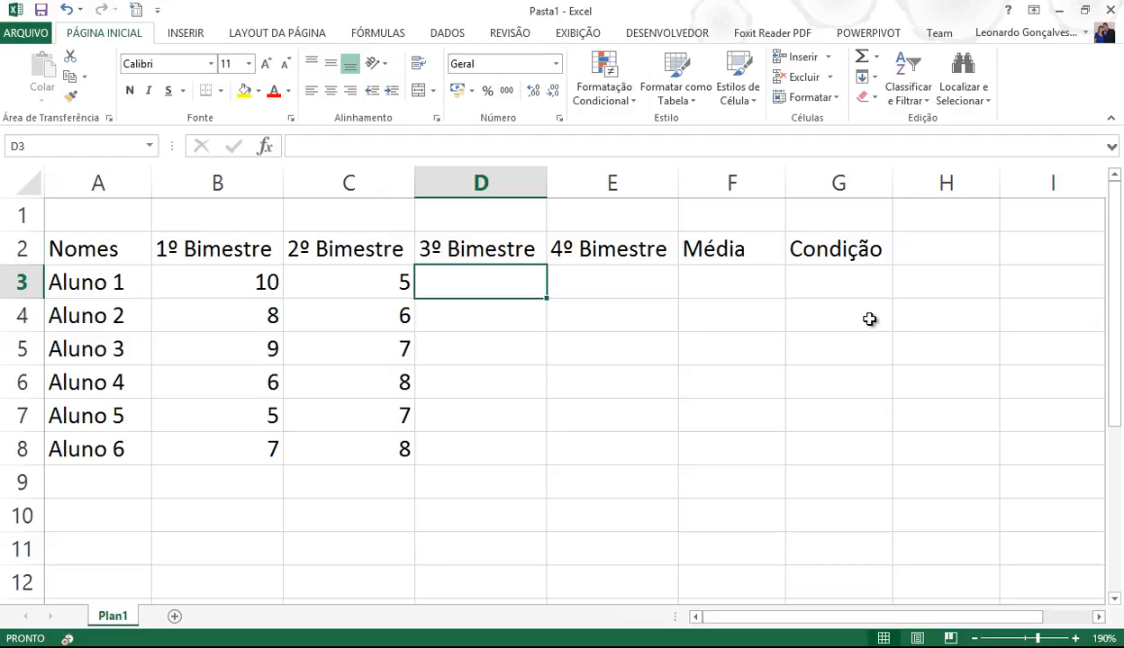
type("8 7 6 5 6 7 6")
key("BackSpace")
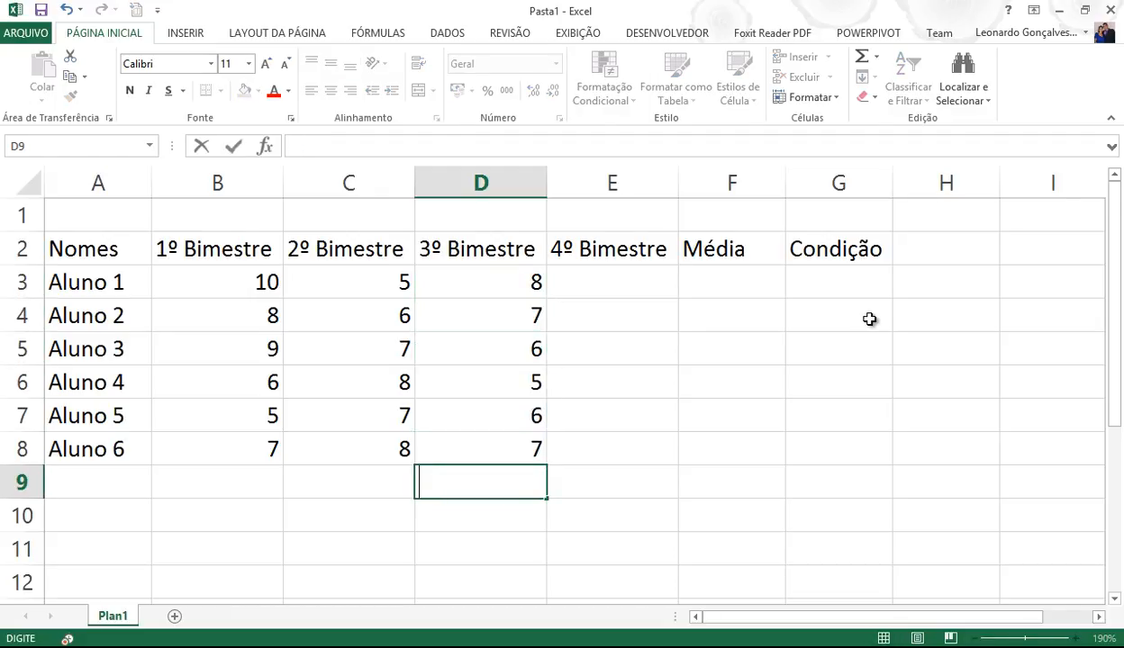
key("Return")
key("Up")
key("Up")
key("Up")
key("Up")
key("Up")
key("Up")
key("Up")
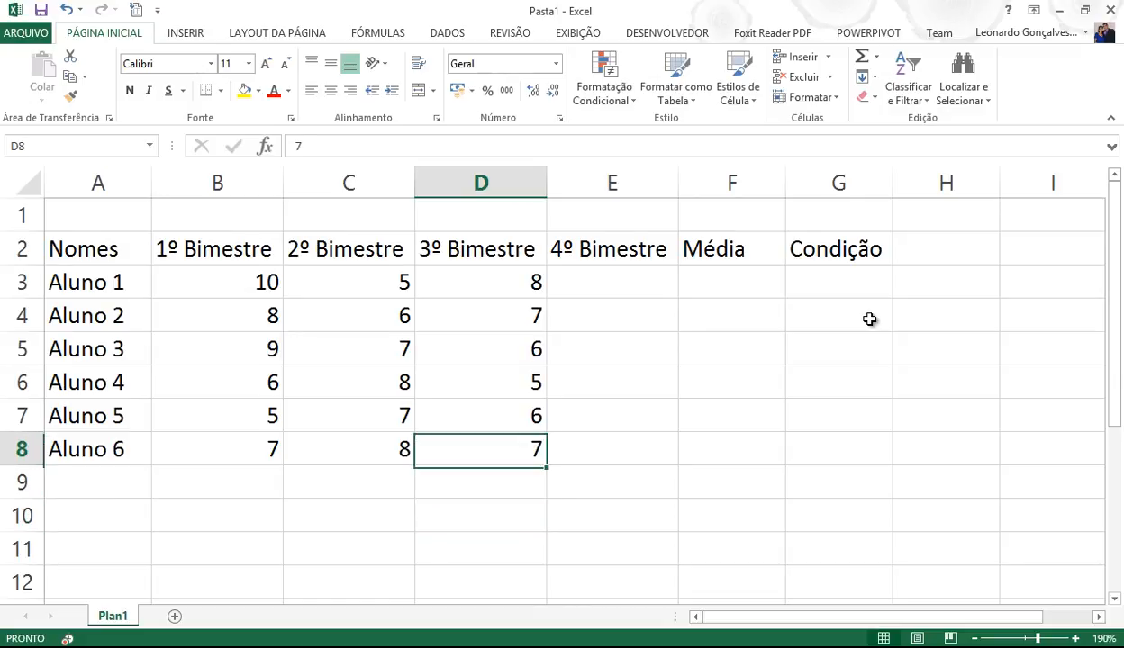
- Enter the 4º Bimestre scores 5, 6, 5, 6, 8, 7 in E3:E8
key("Right")
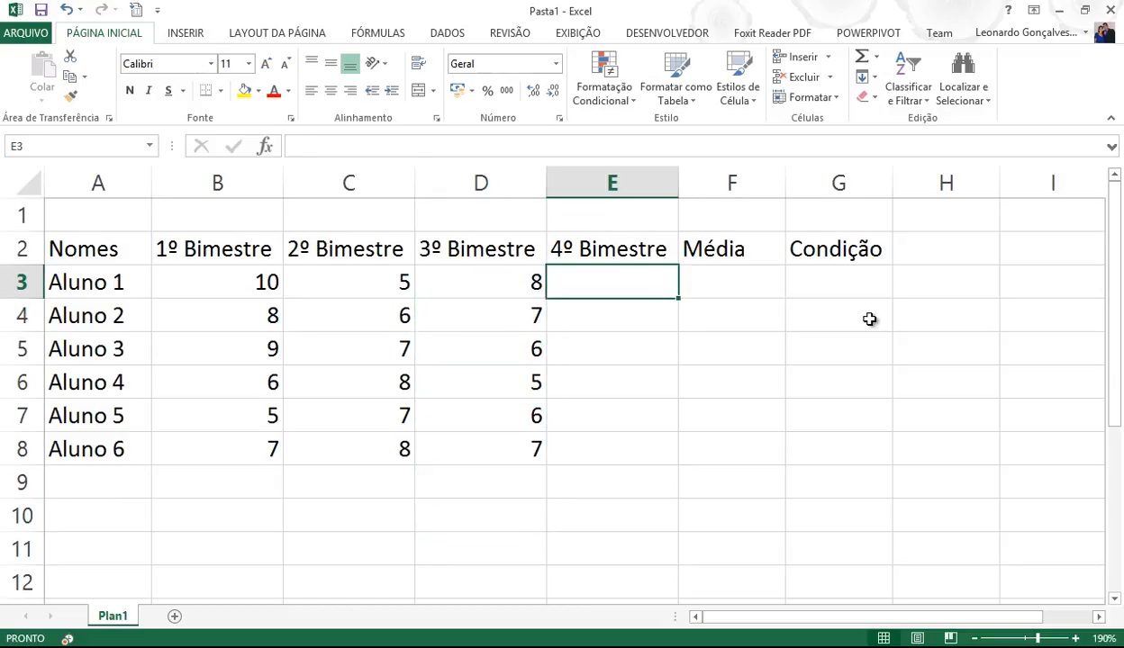
type("5 6 5 6 8 7")
key("Return")
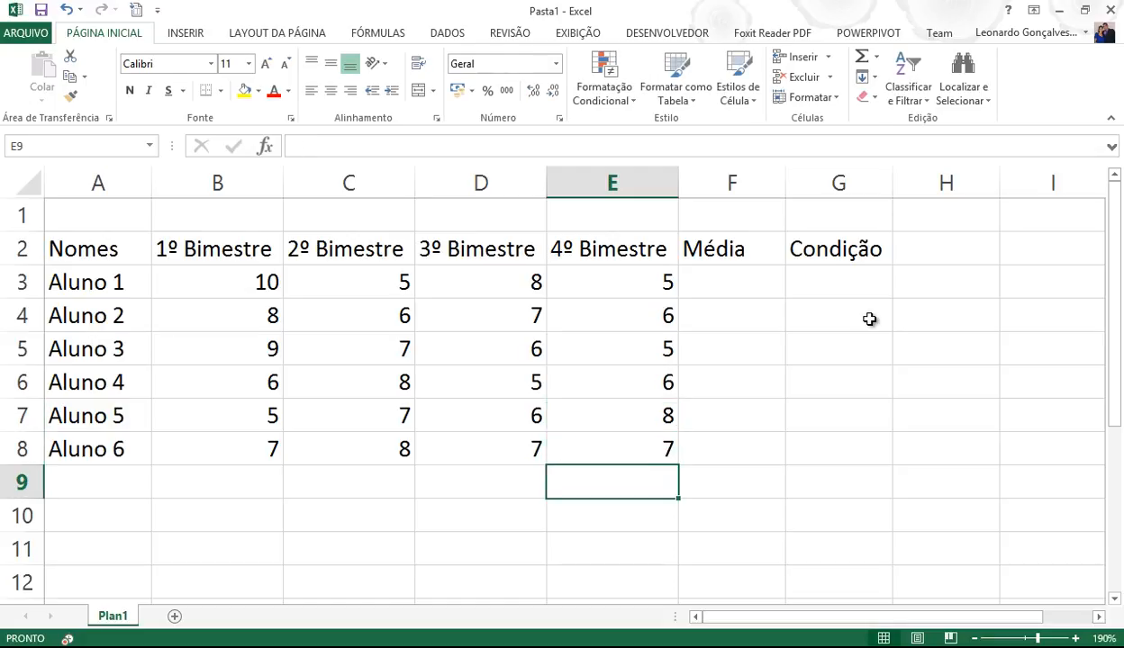
- Format the grades in B3:E8 as Número with one decimal place, centred
left_click_drag(263, 284, 743, 437)
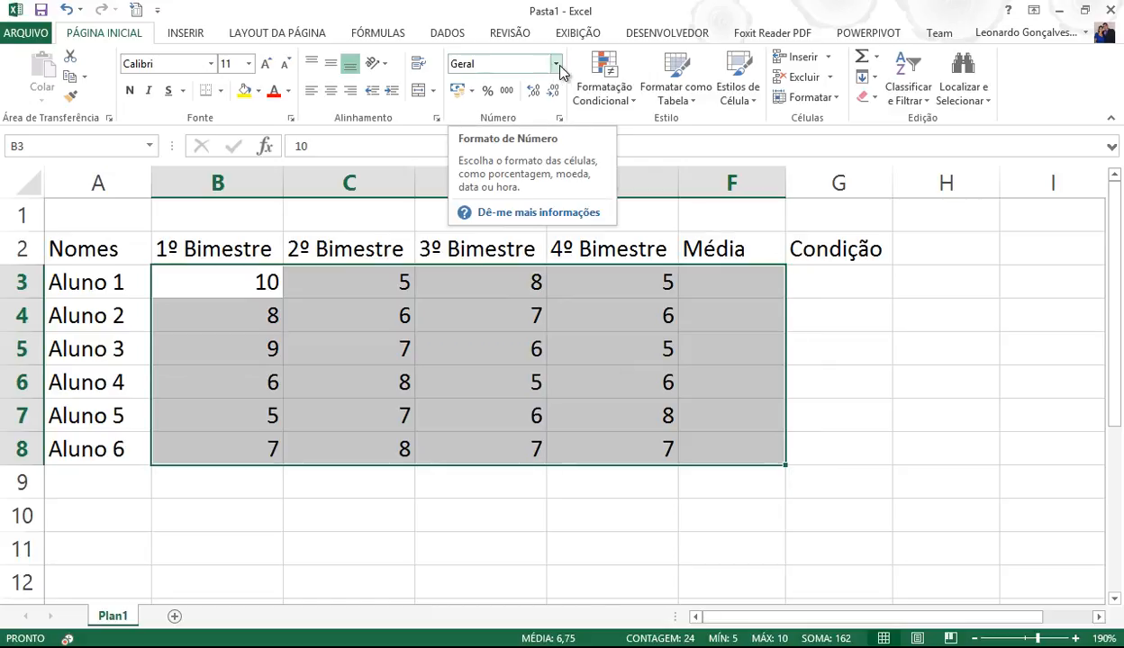
left_click(559, 66)
left_click(521, 135)
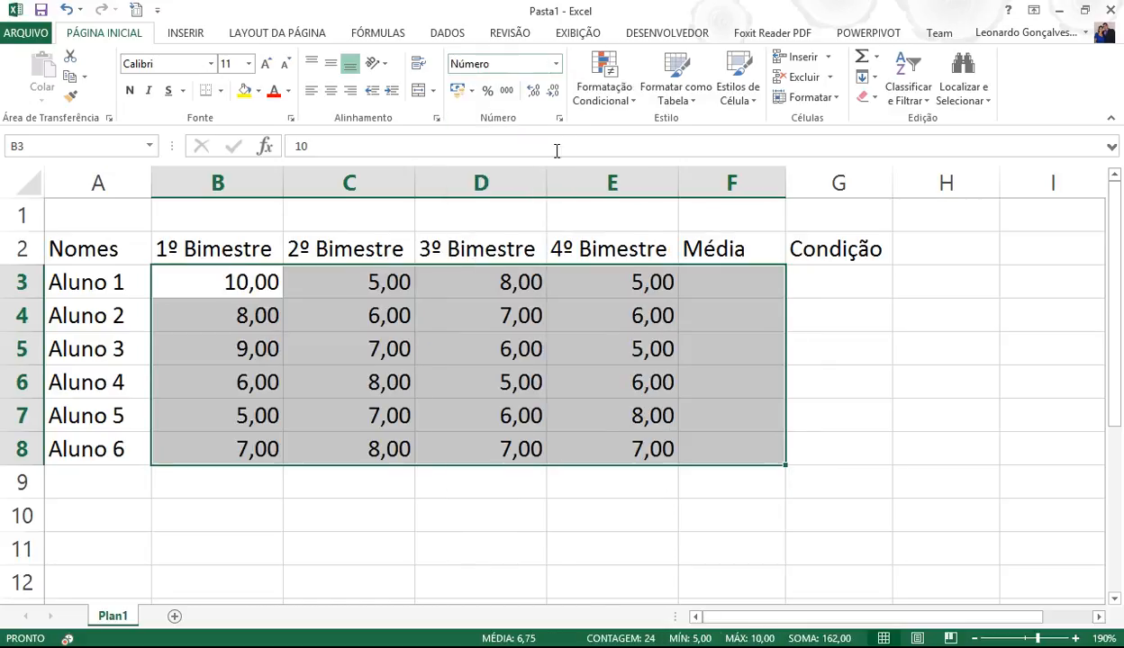
left_click(533, 91)
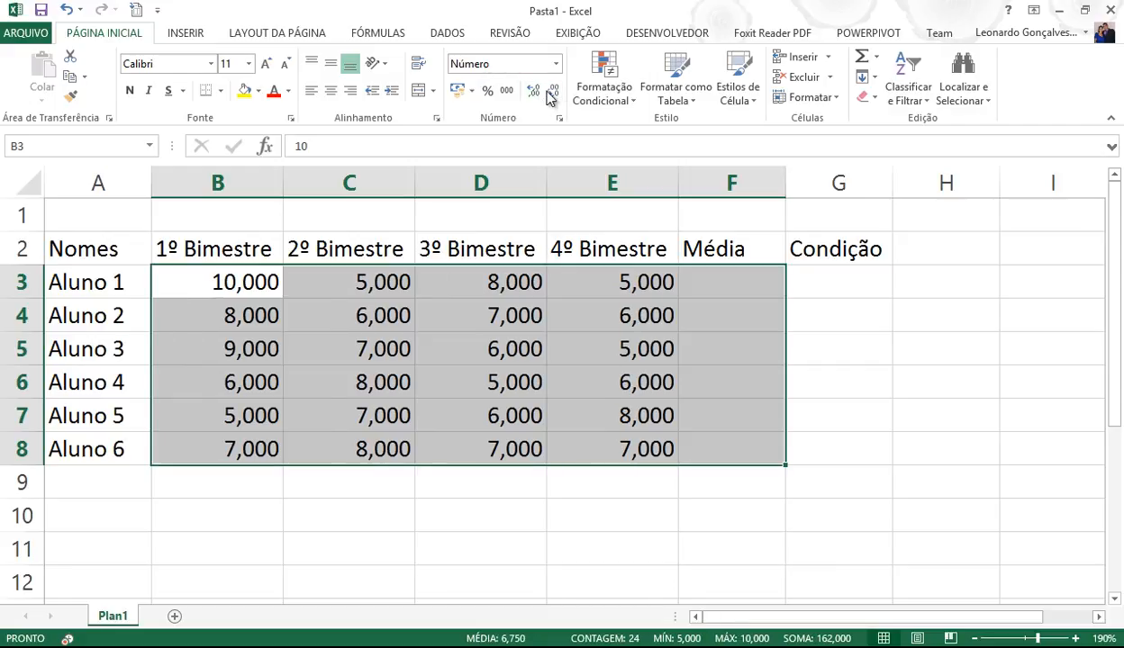
left_click(553, 91)
left_click(553, 91)
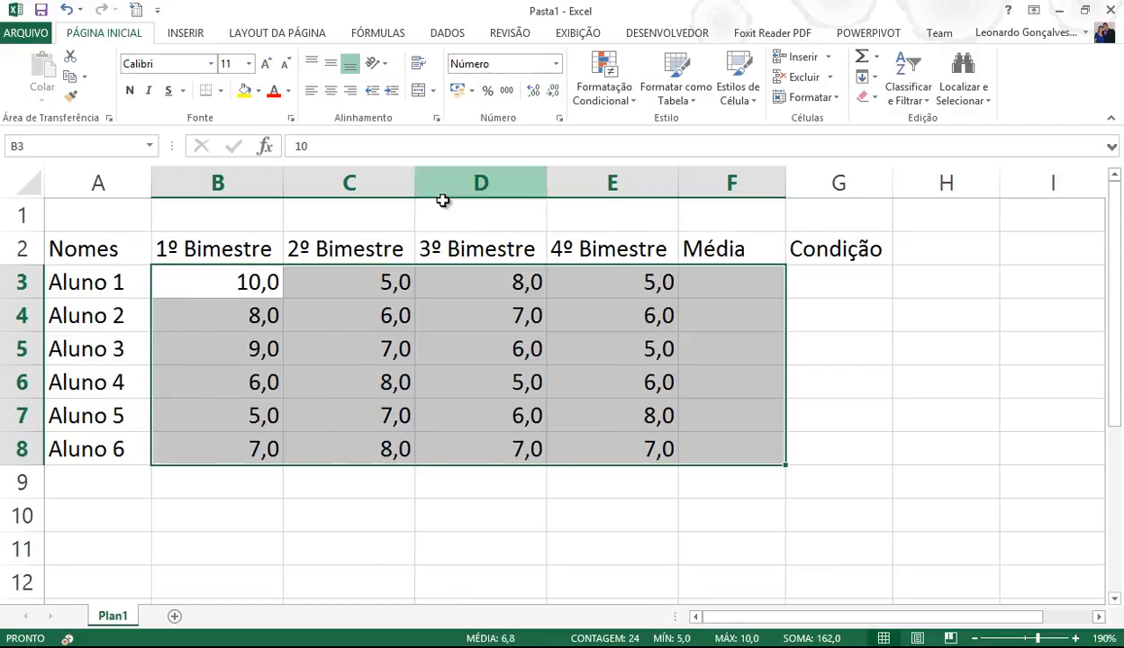
left_click(332, 91)
left_click(589, 314)
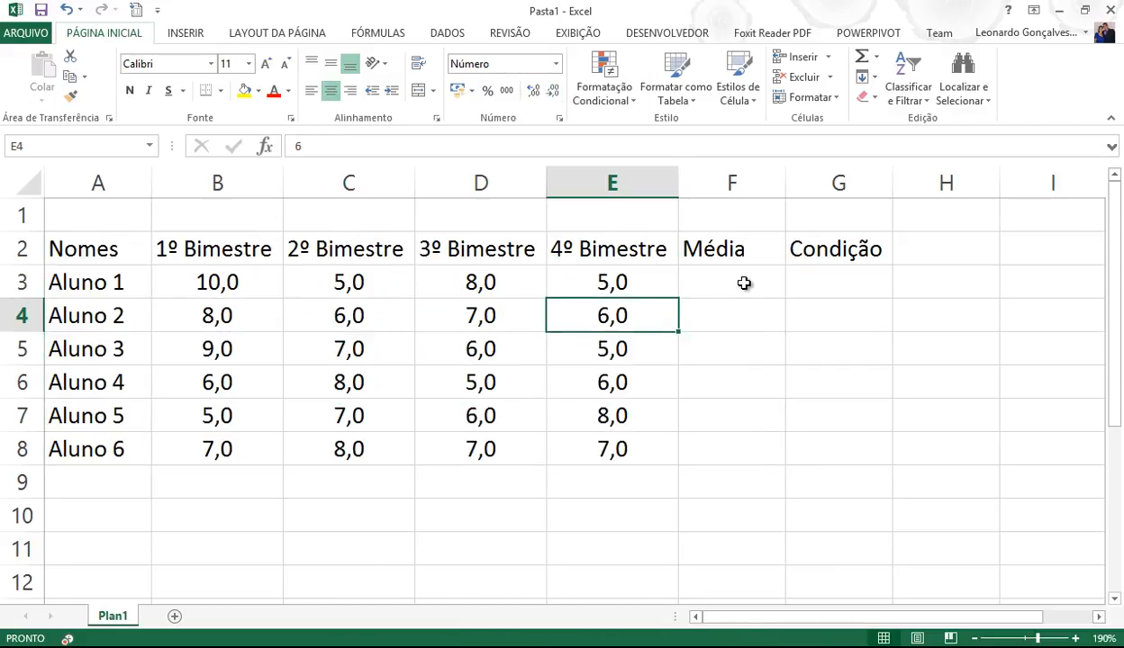
left_click(737, 282)
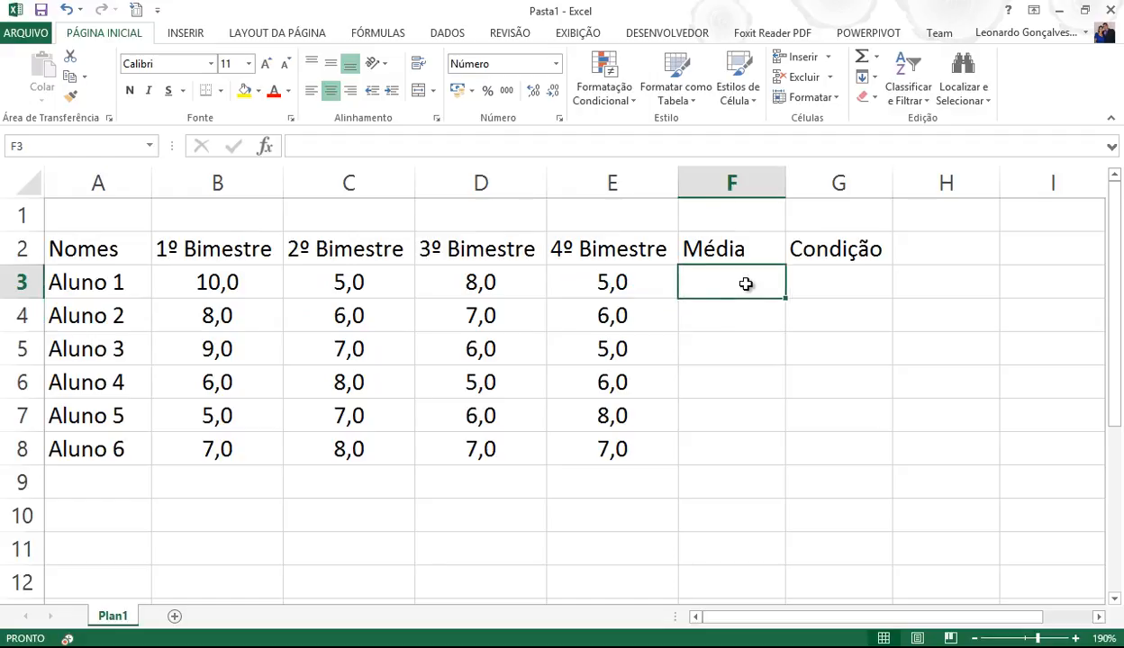
- Enter =MÉDIA(B3:E3) in F3 and fill it down to F8
type("=m")
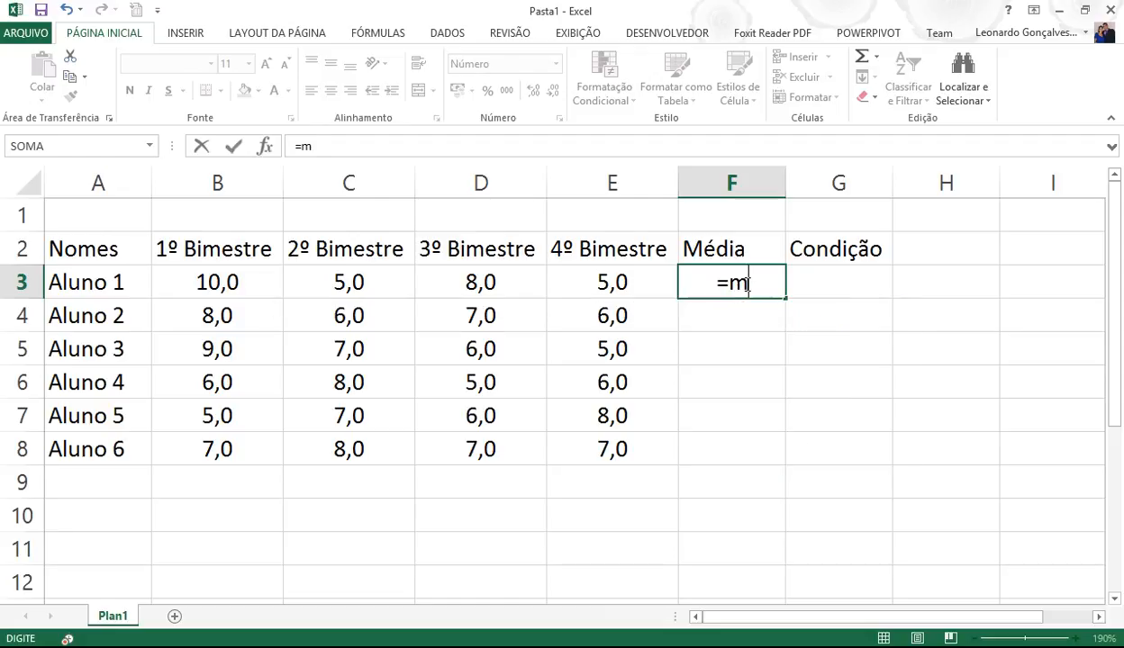
type("é")
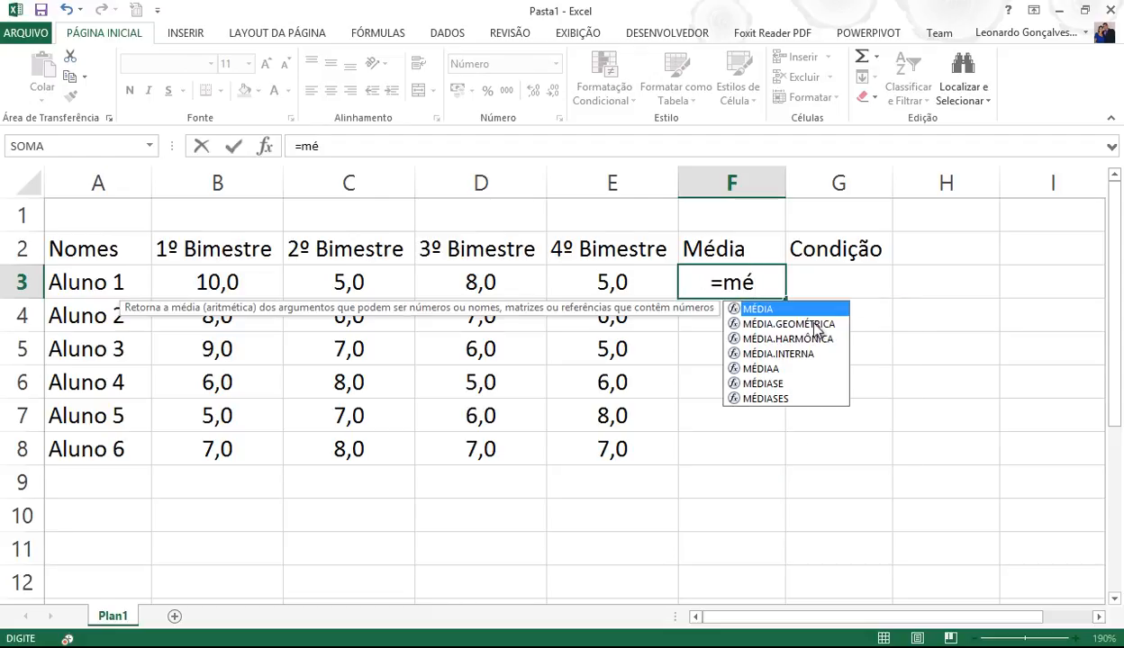
double_click(761, 309)
left_click_drag(230, 282, 578, 281)
key("Return")
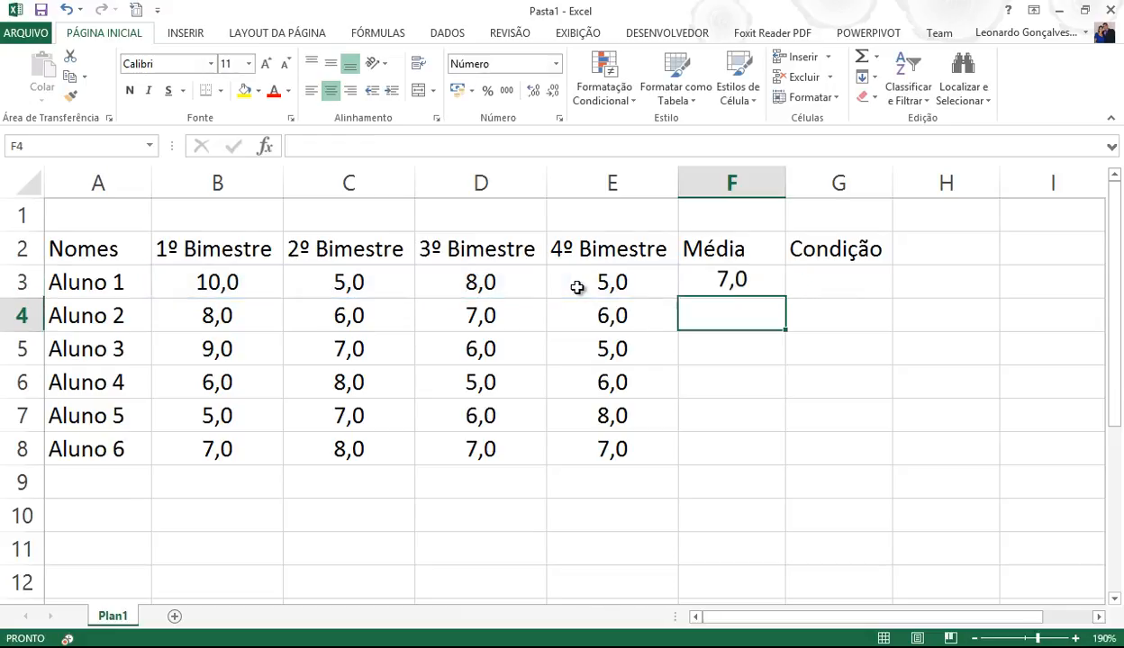
left_click(743, 282)
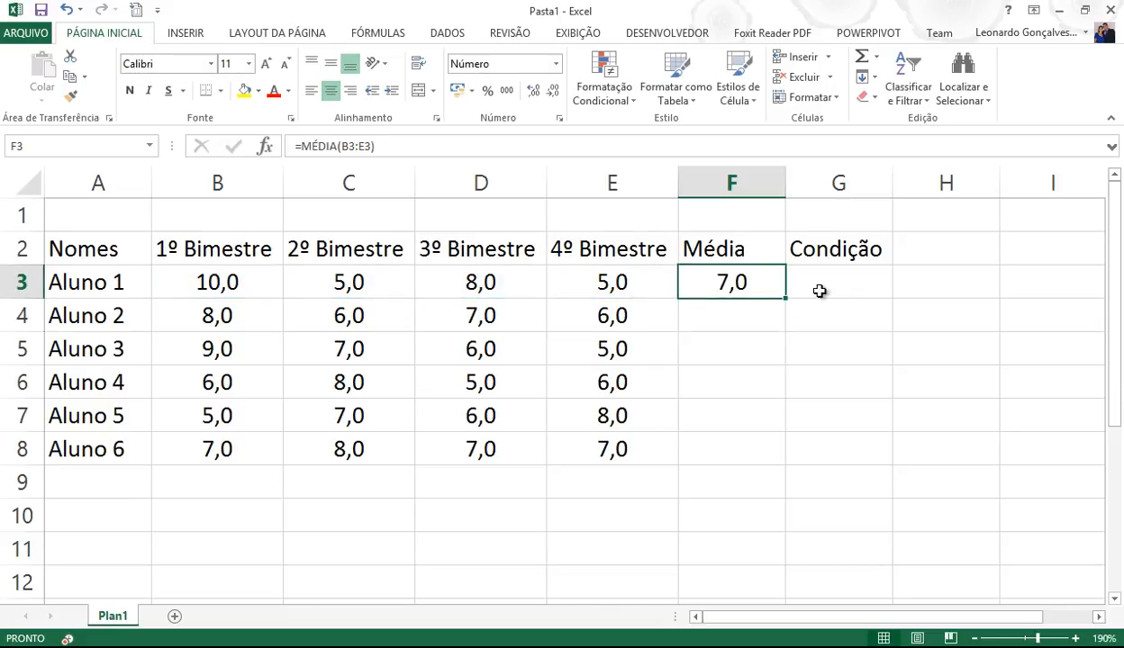
double_click(785, 298)
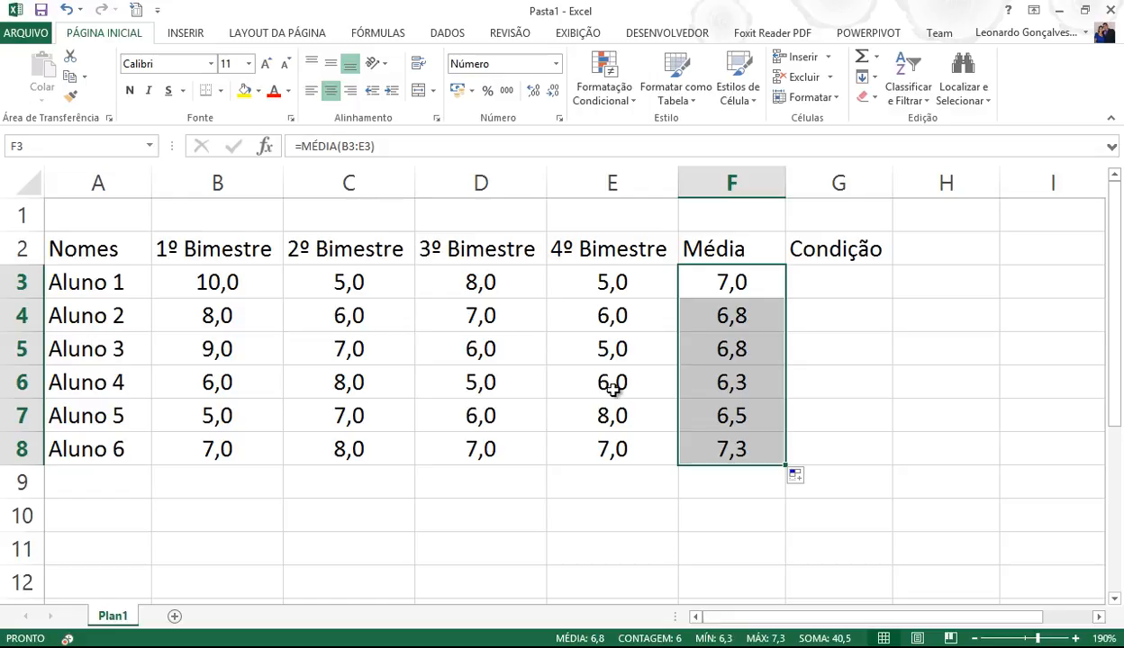
key("Up")
key("Up")
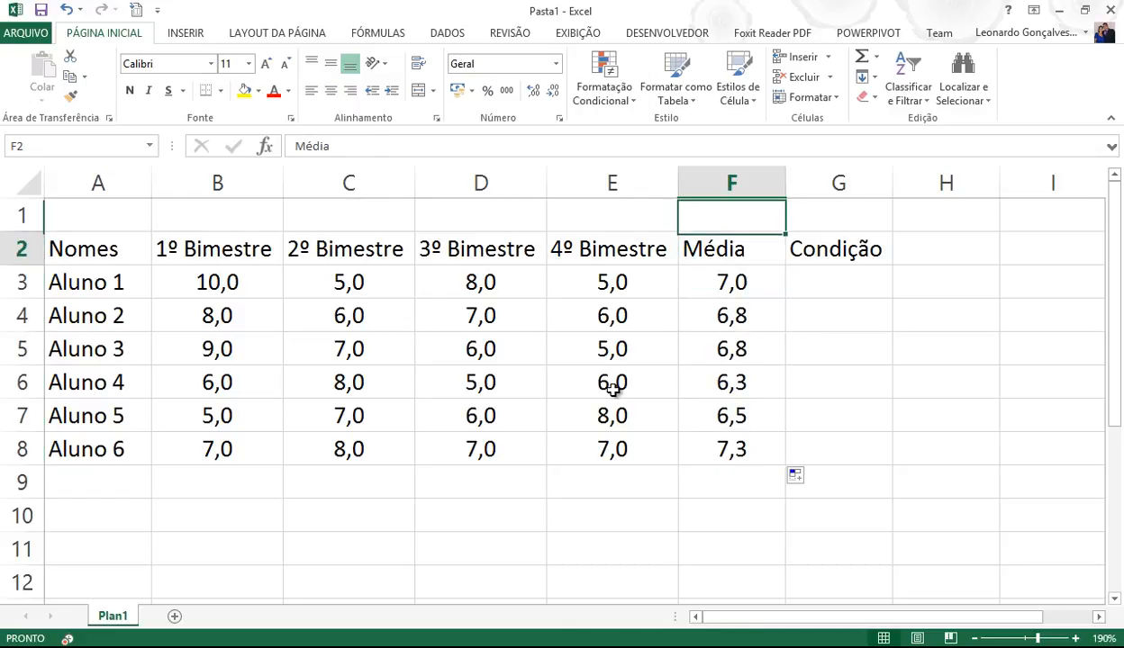
key("Down")
key("Down")
key("Right")
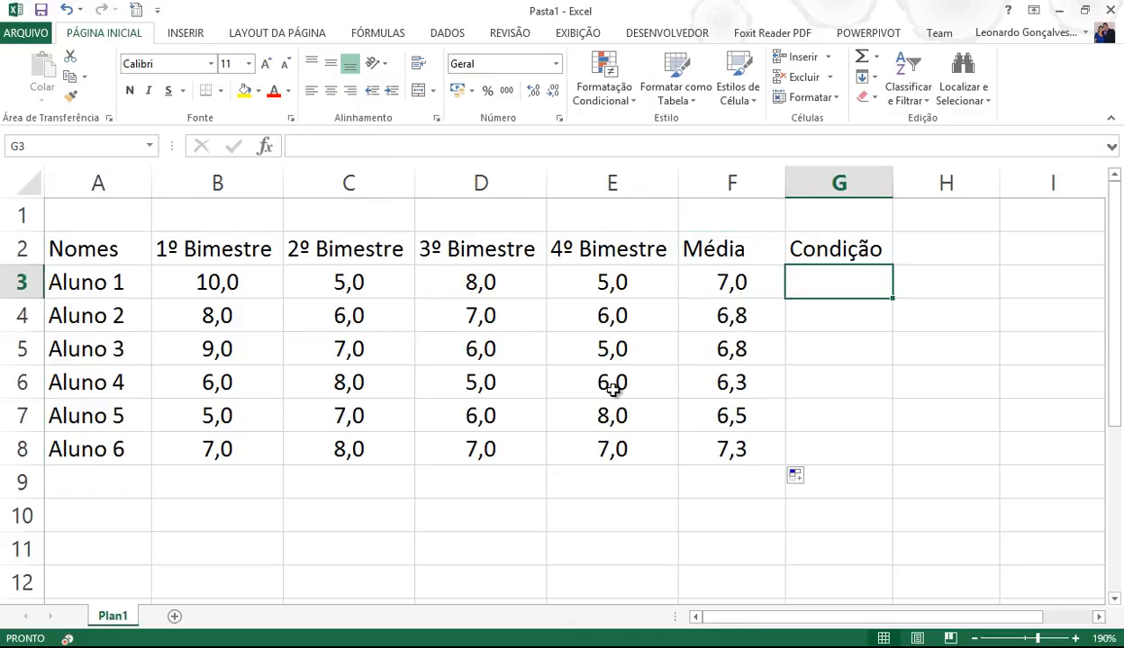
left_click(1075, 638)
left_click(1075, 638)
left_click(1075, 639)
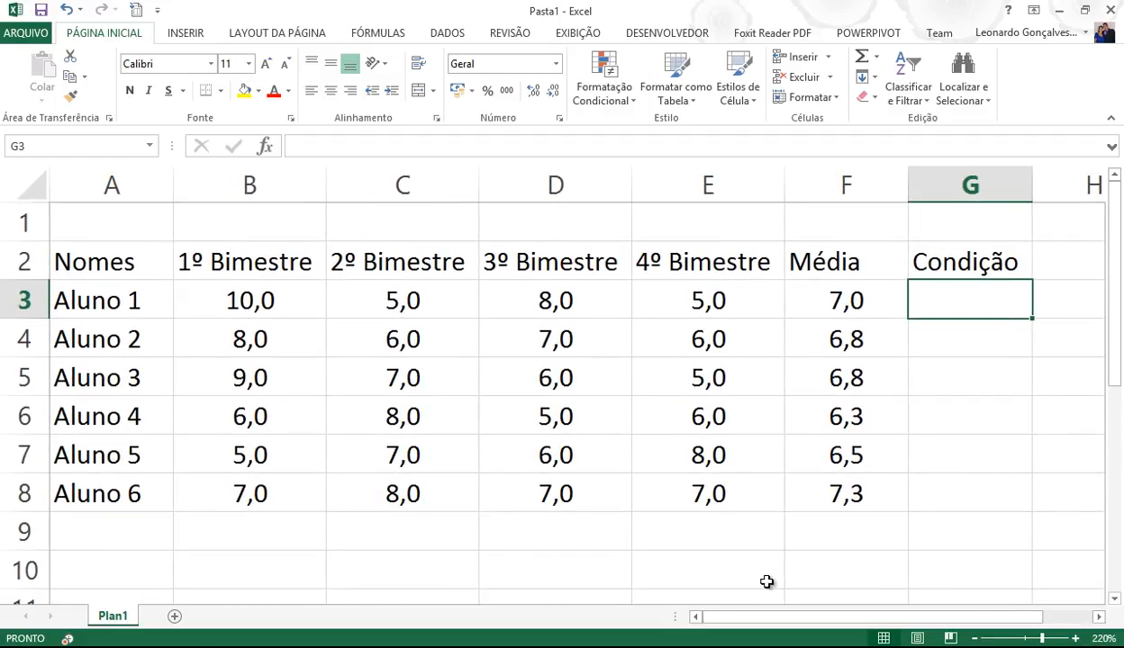
left_click(1079, 618)
left_click(697, 618)
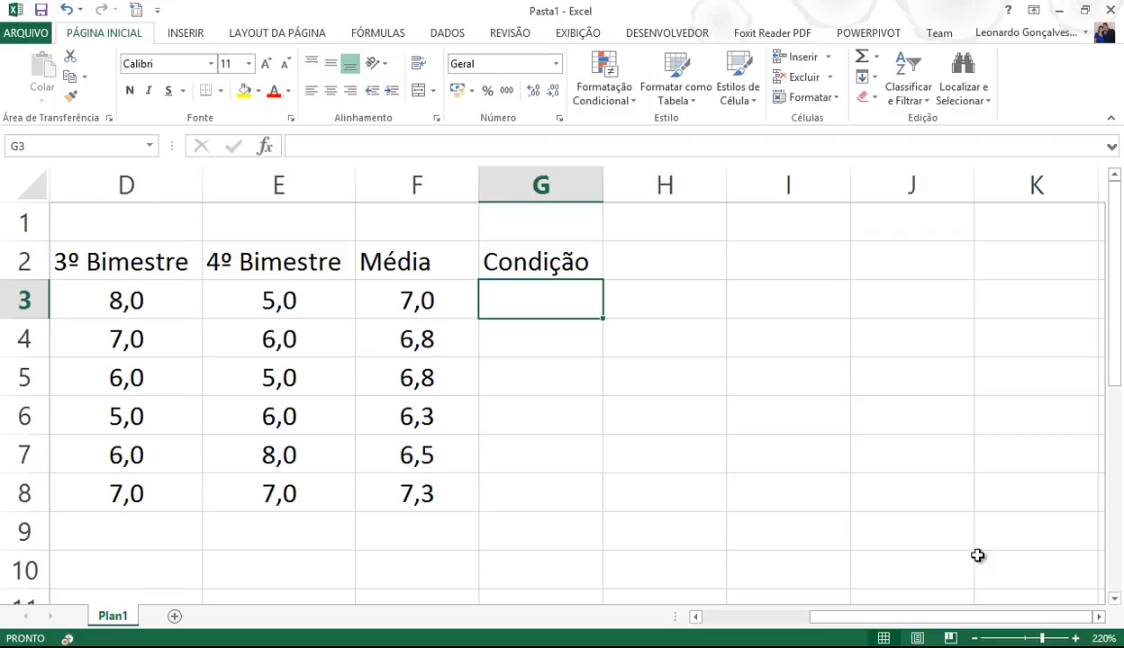
type("=se(")
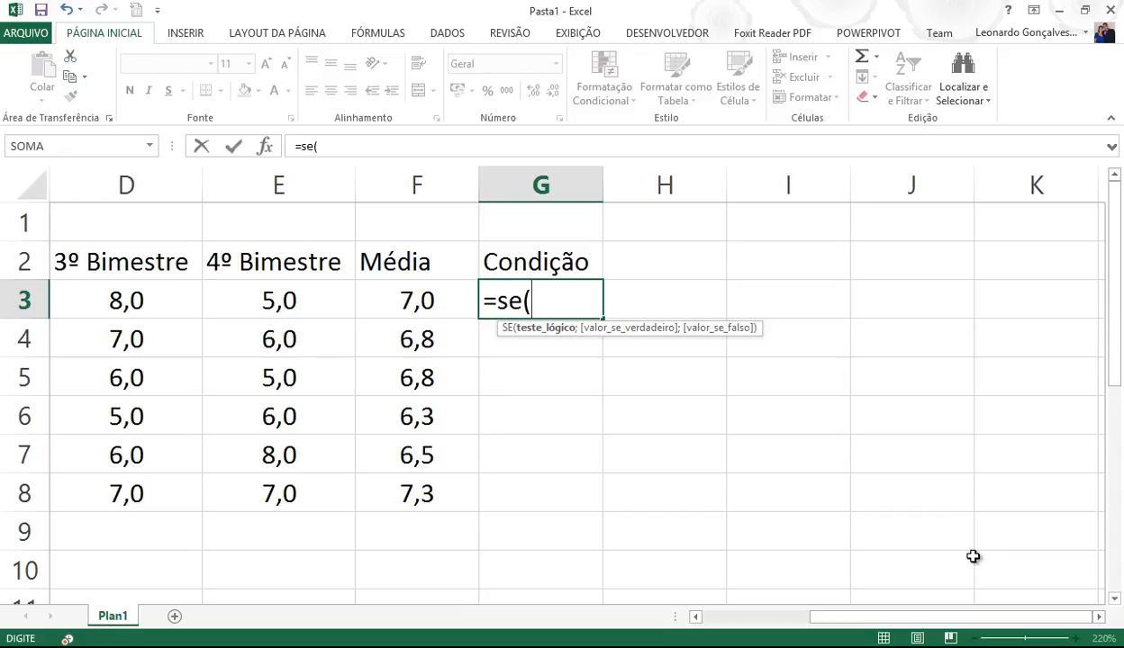
left_click(427, 300)
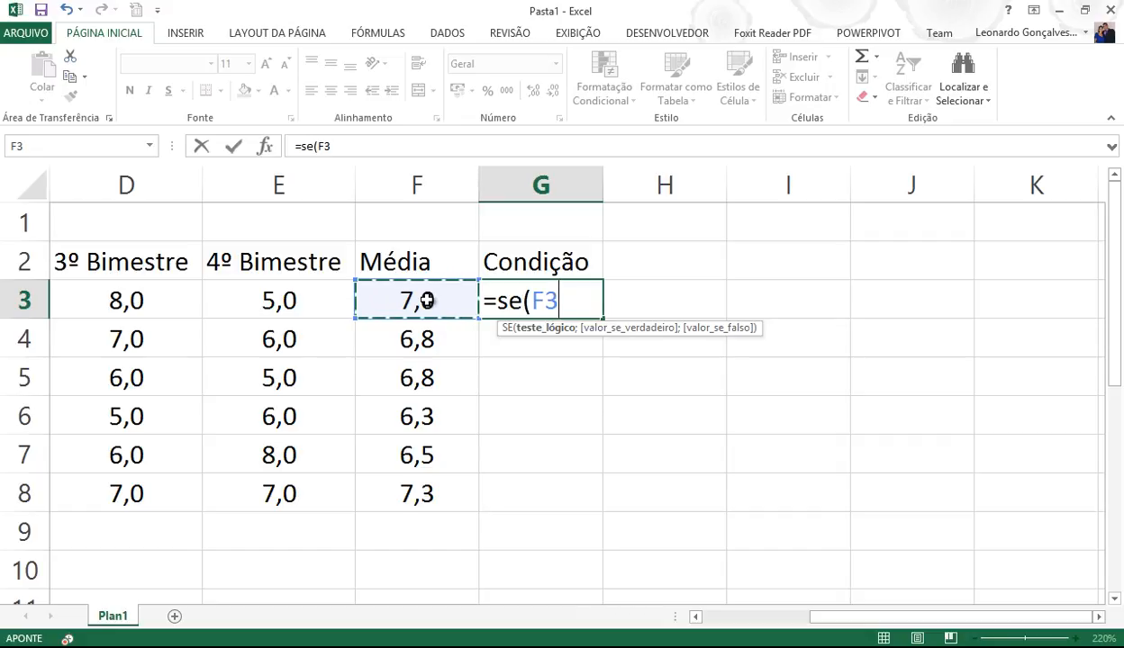
type(">")
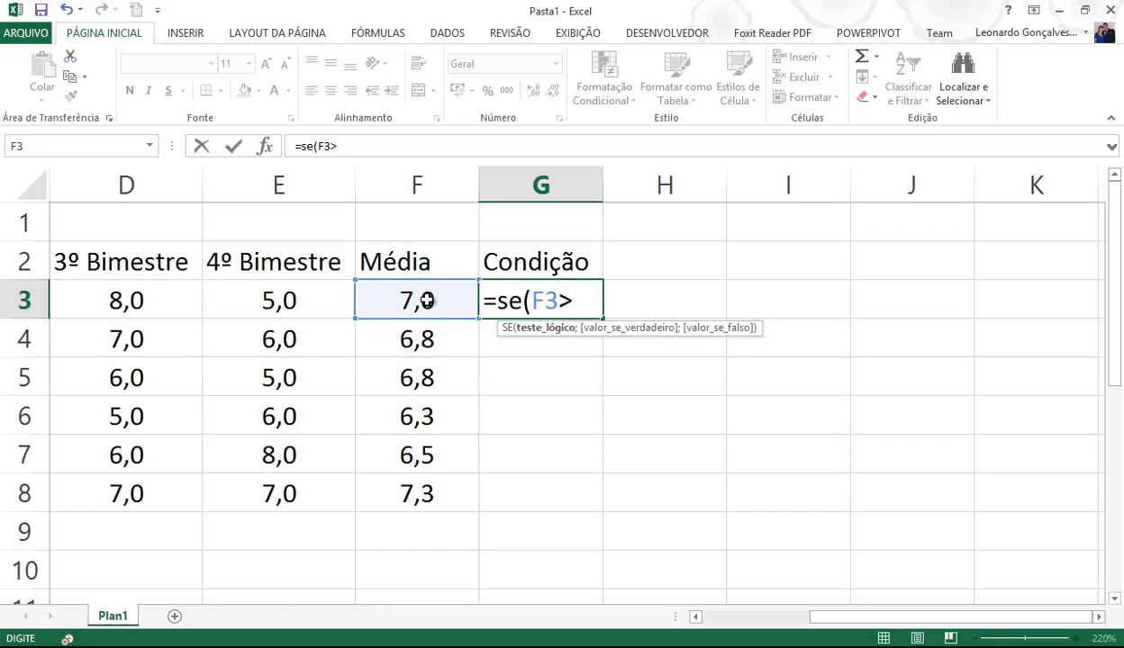
type("=7;")
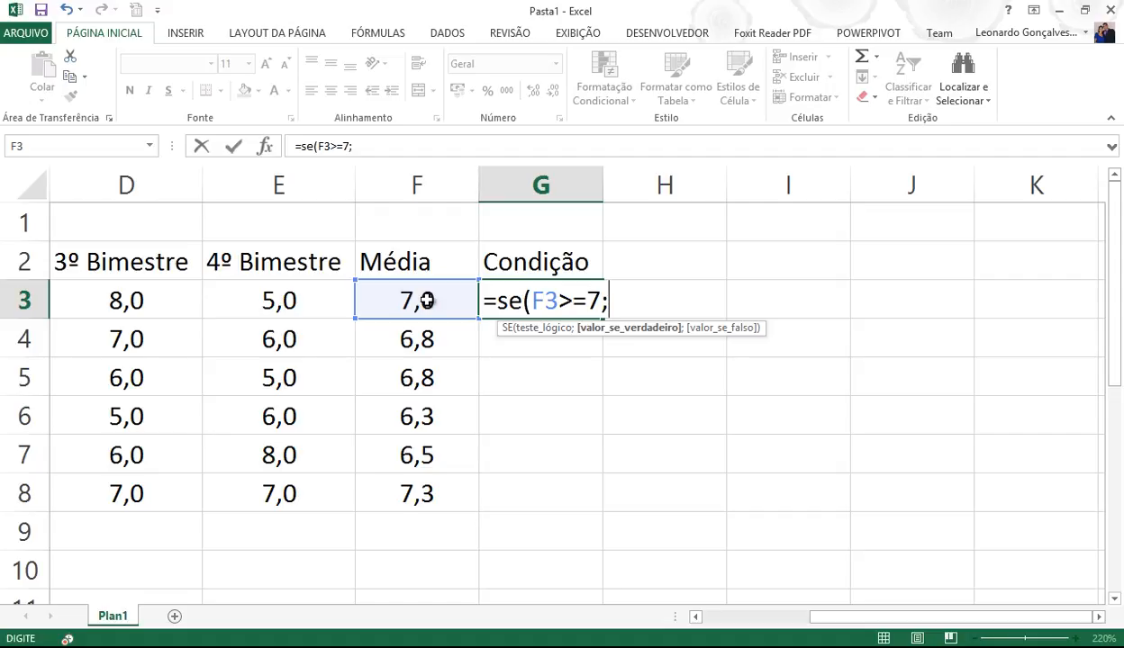
type("\"APROVADO\"")
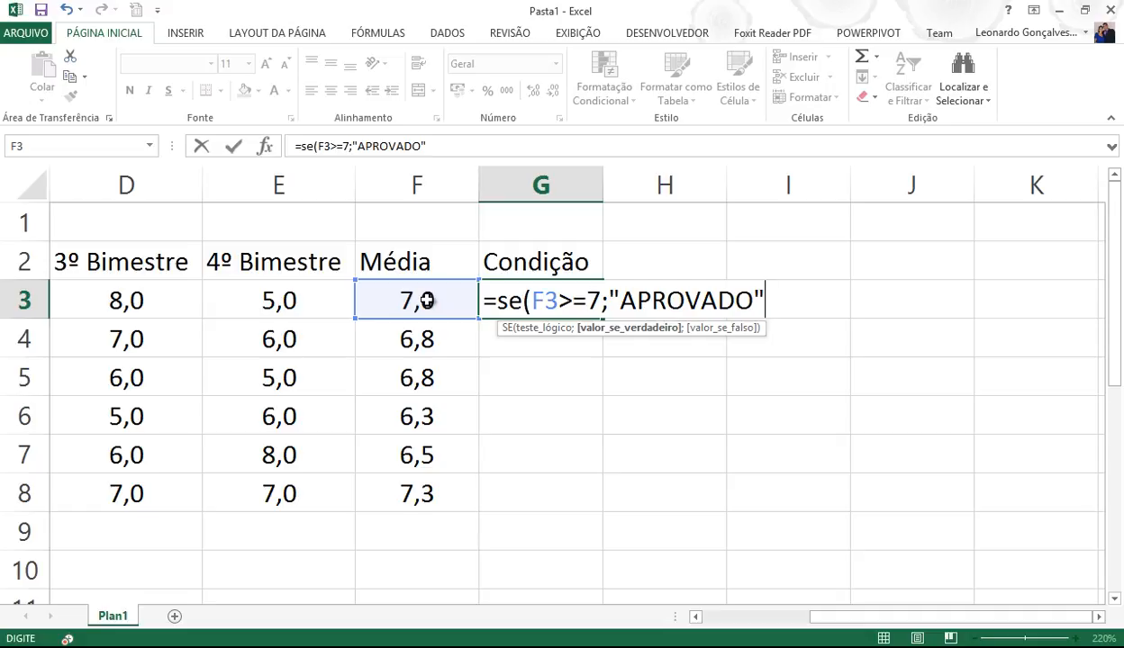
type(";")
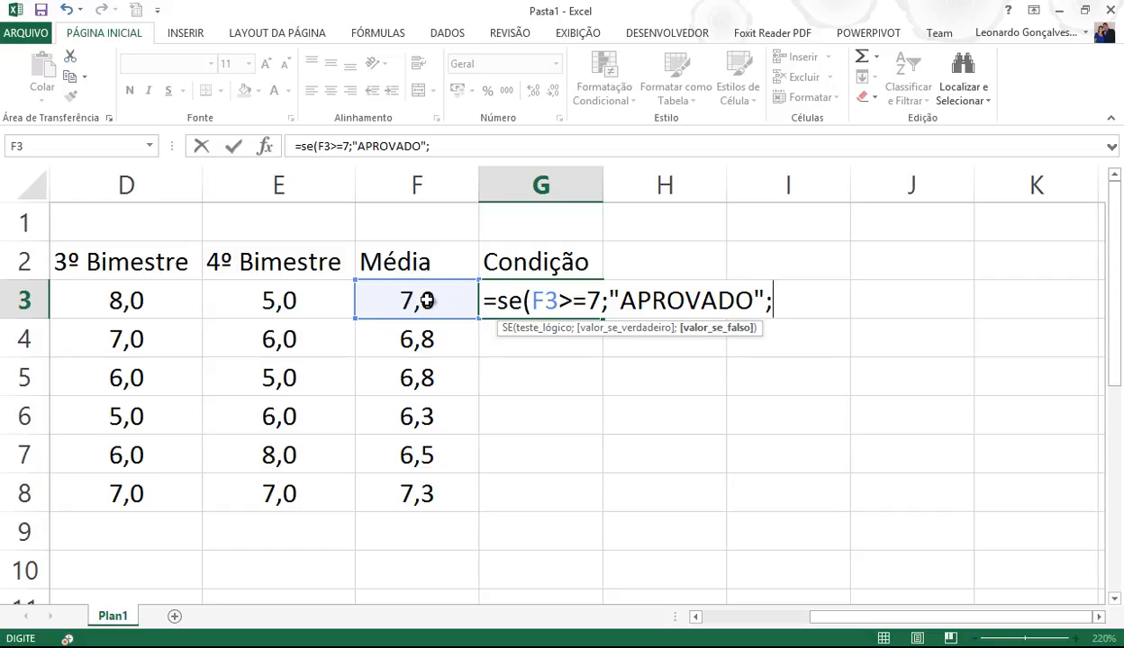
type("se")
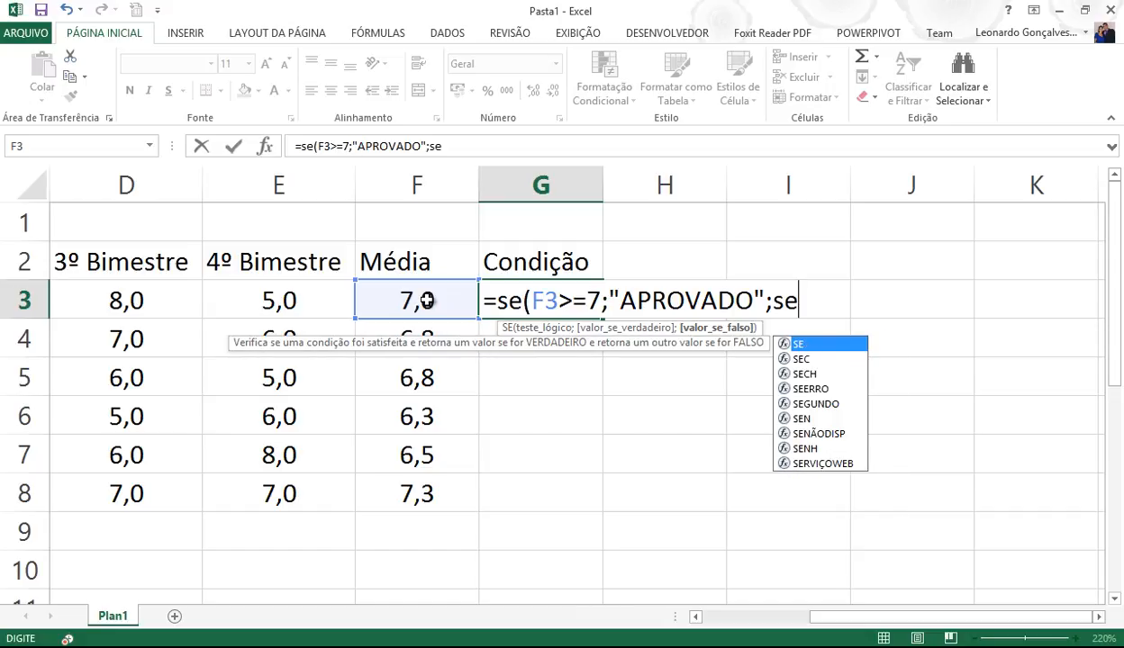
type("(")
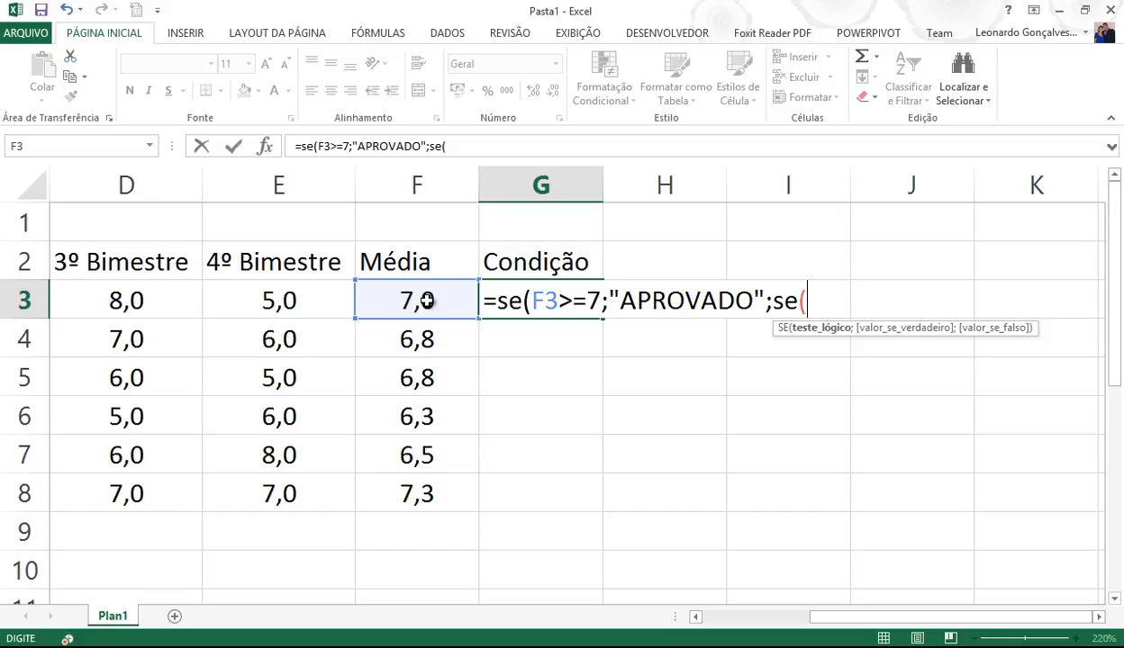
key("Escape")
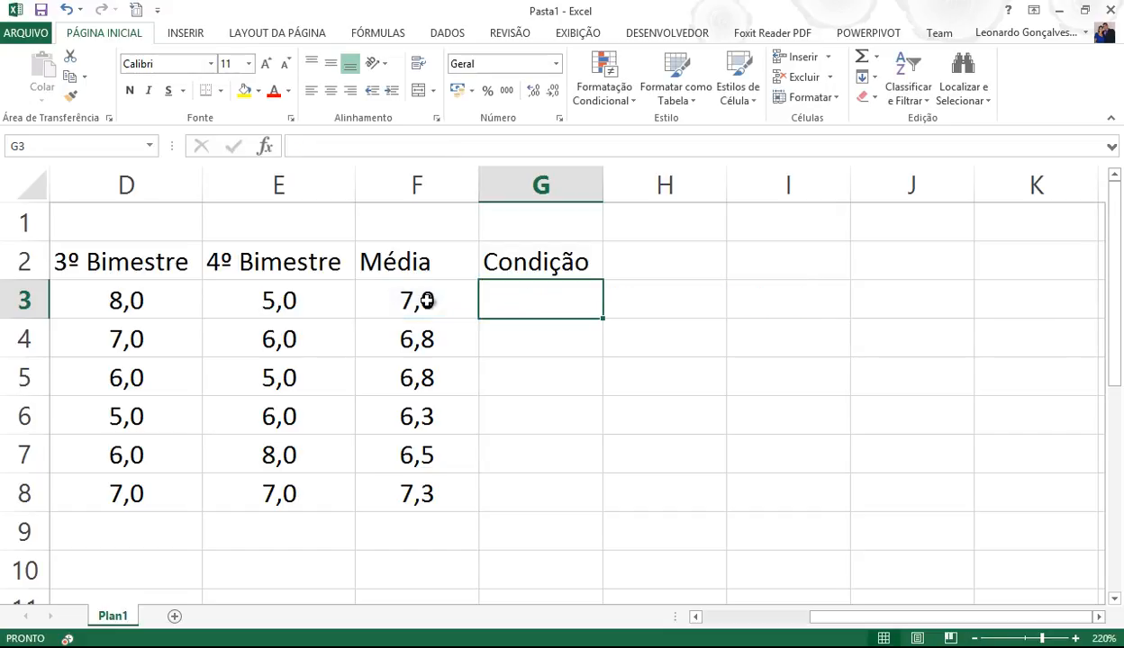
- Enter =E(F3>=7;E3<=5) in G3, which returns VERDADEIRO
type("=e")
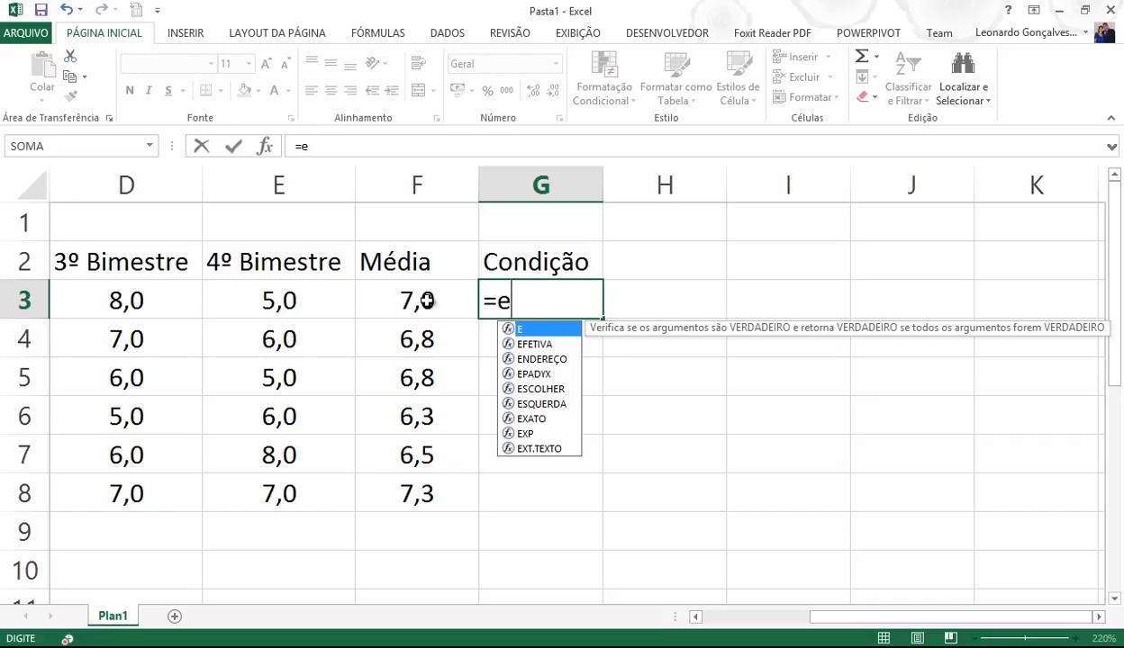
type("(")
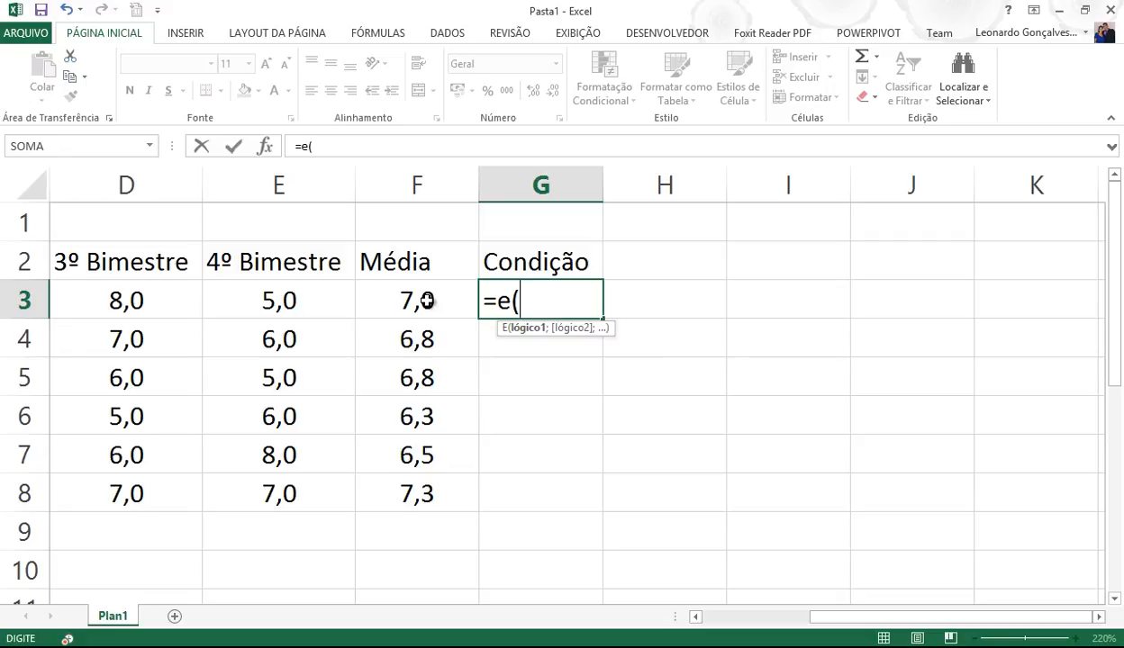
left_click(407, 300)
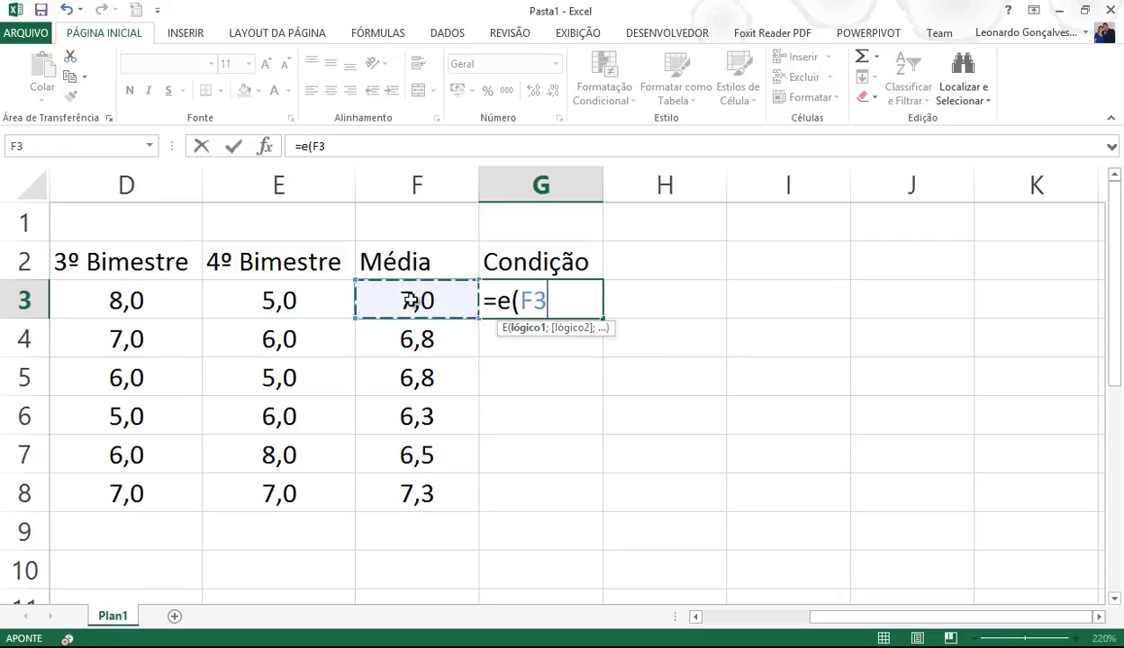
type(">")
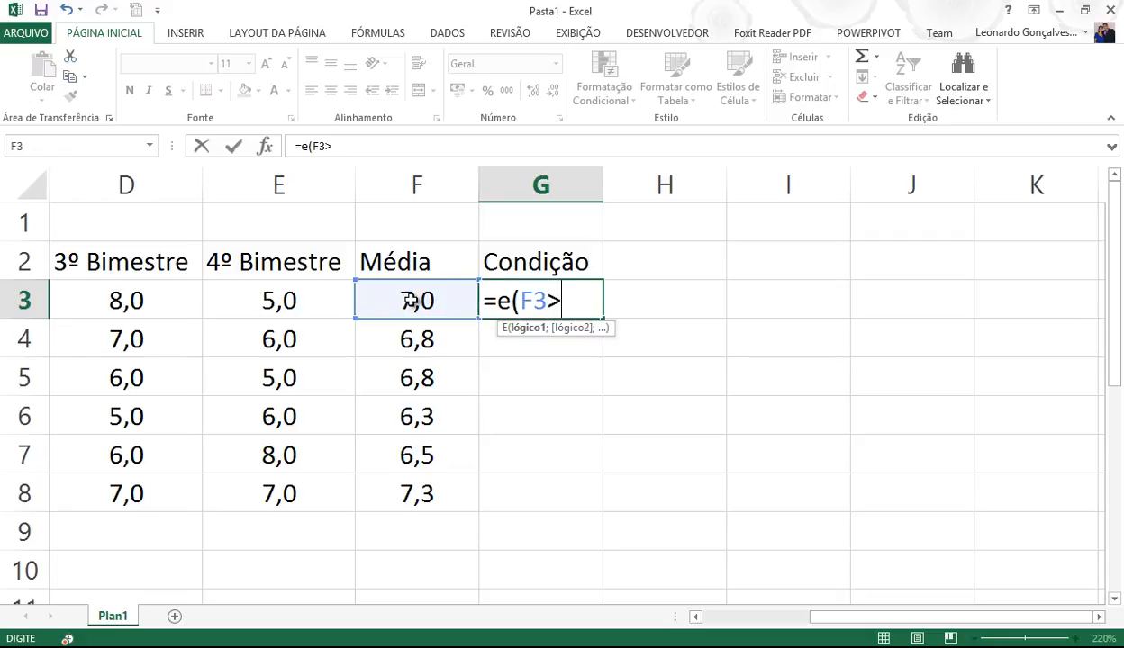
type("=7;")
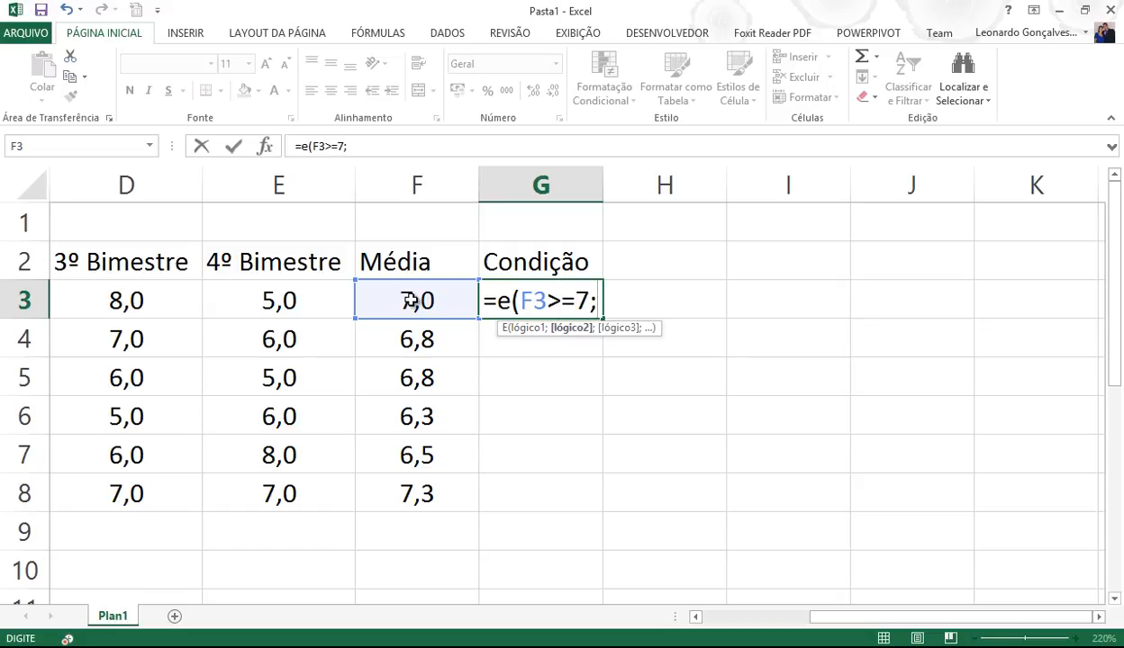
left_click(291, 301)
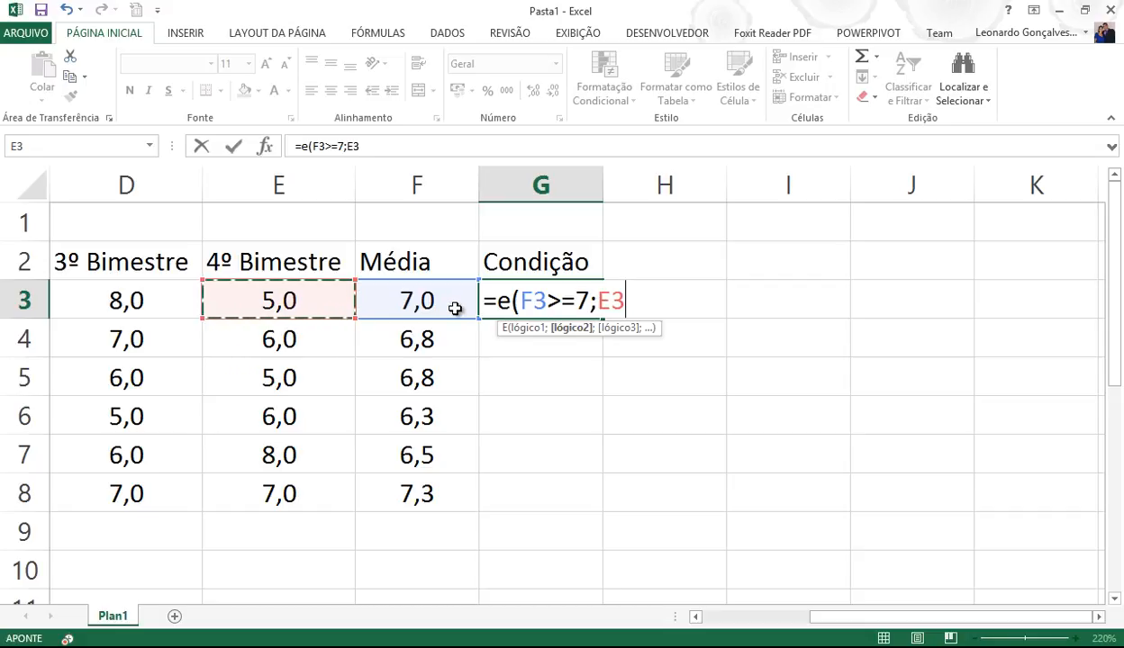
type("<=")
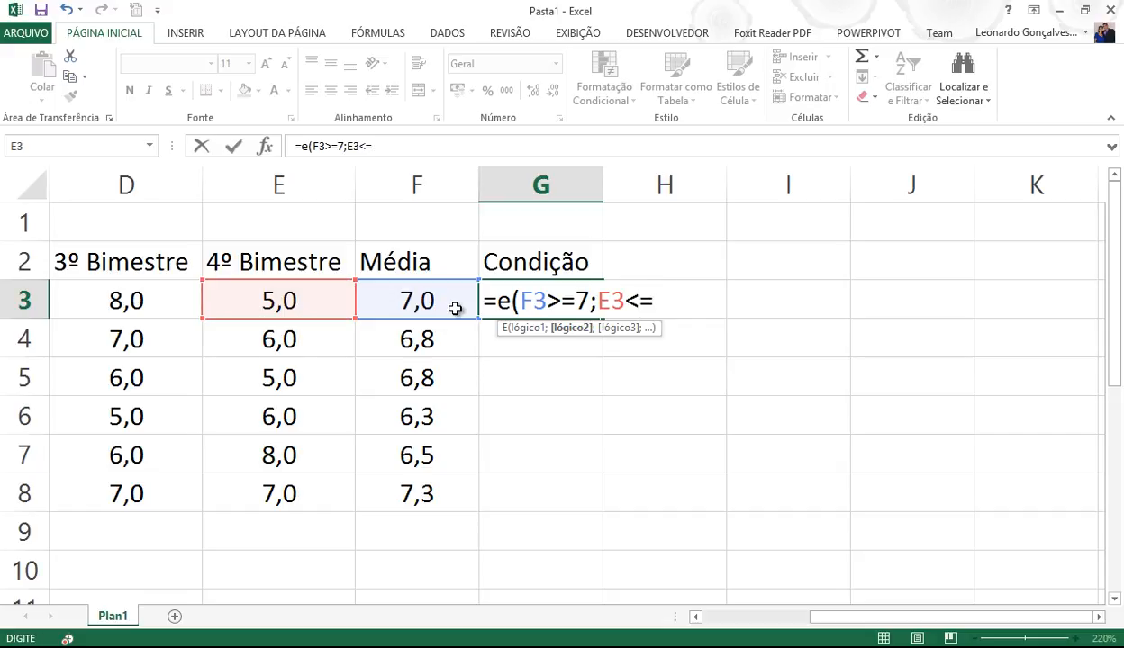
type("5)")
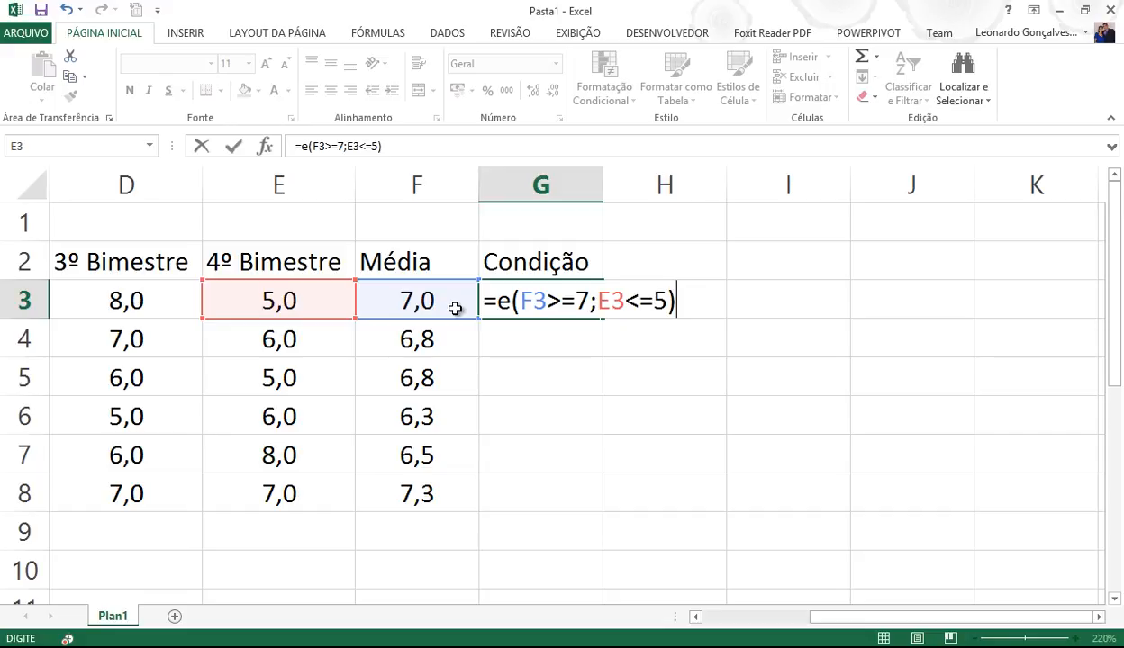
key("Return")
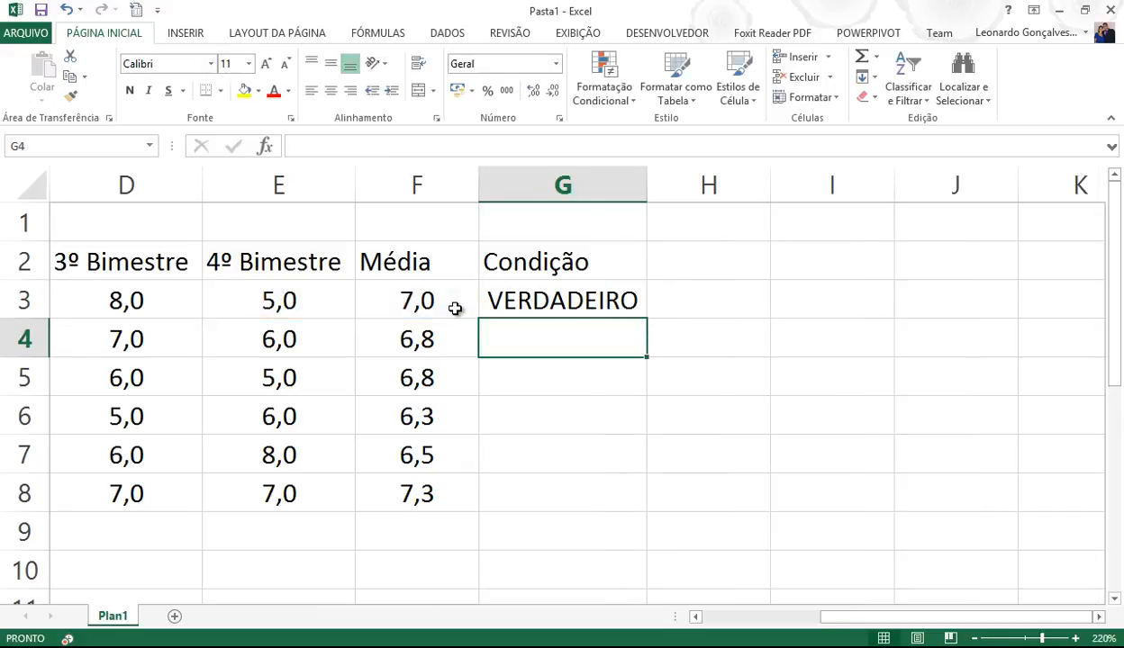
key("Up")
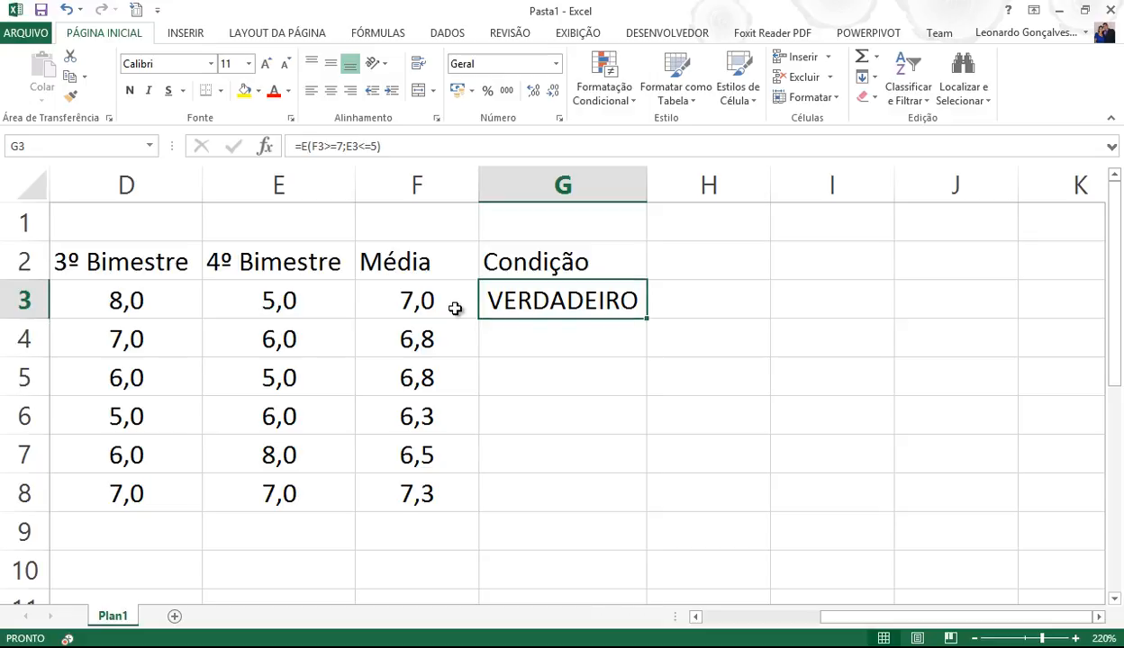
- Change G3's E3 limit from 5 to 4, yielding FALSO, then clear G3
key("F2")
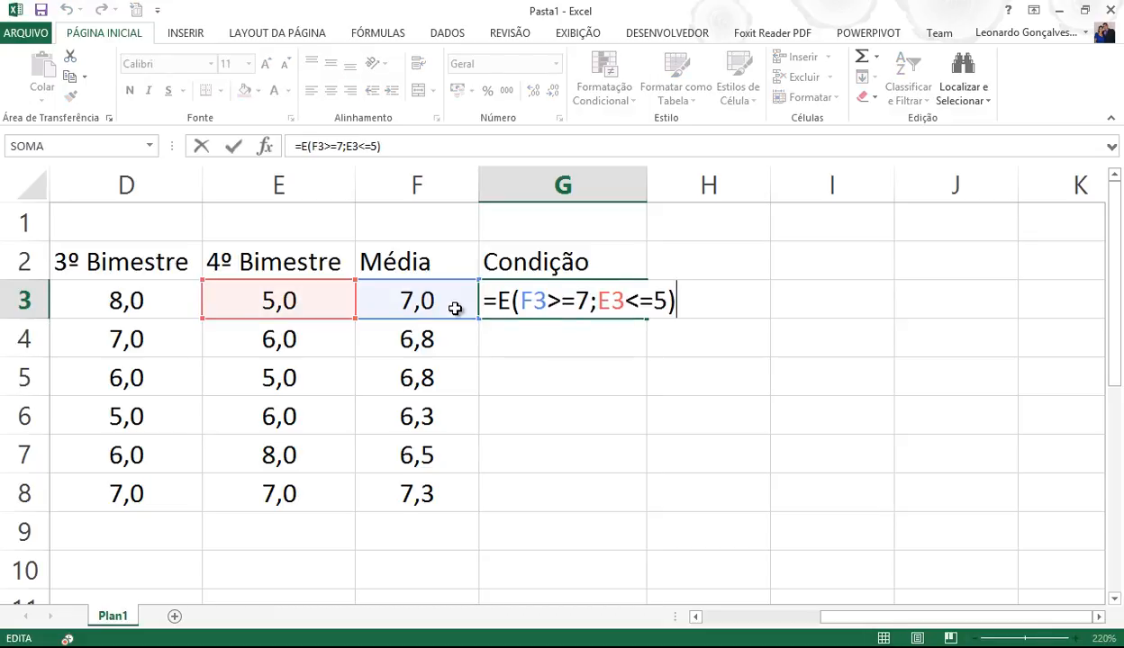
key("Left")
key("Left")
key("Right")
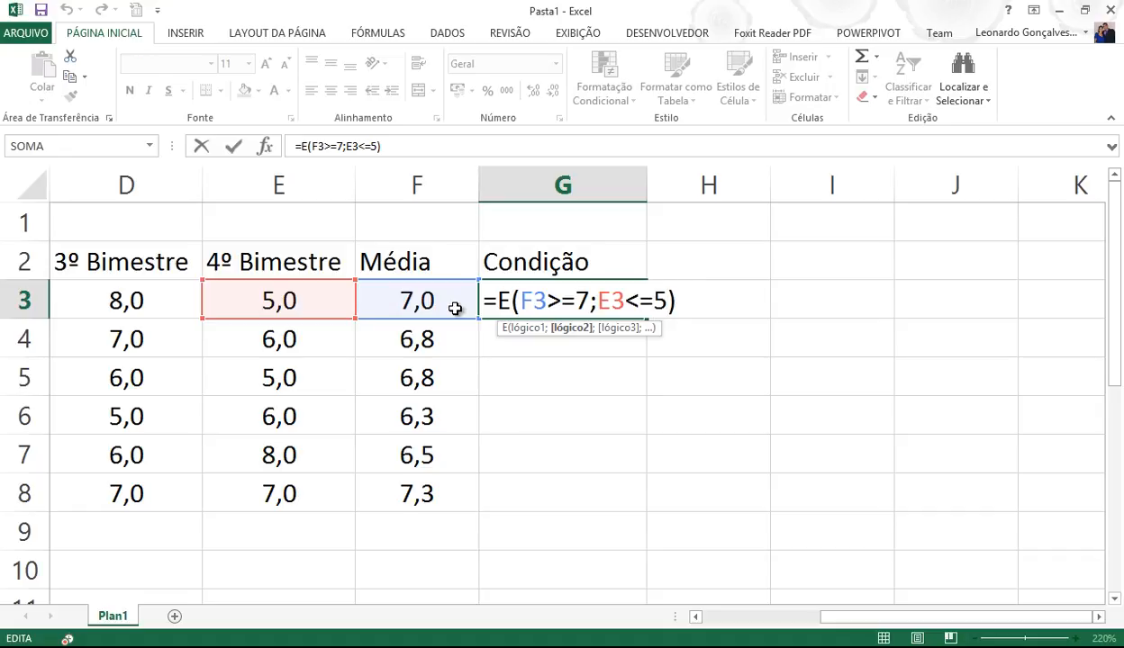
key("BackSpace")
type("4")
key("Return")
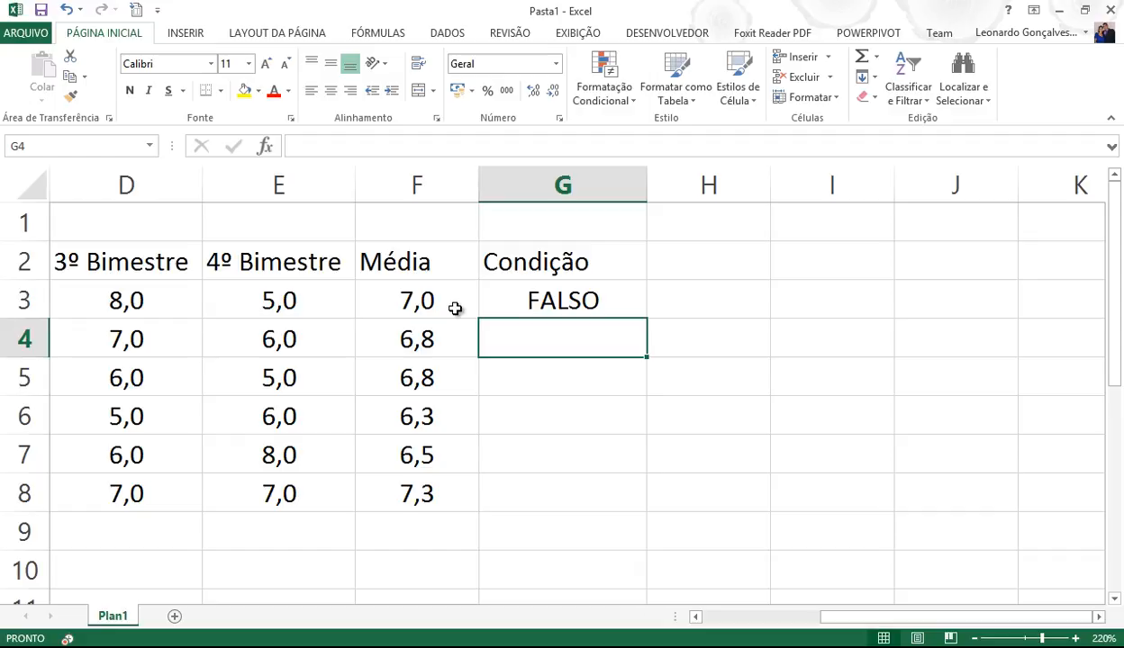
key("Up")
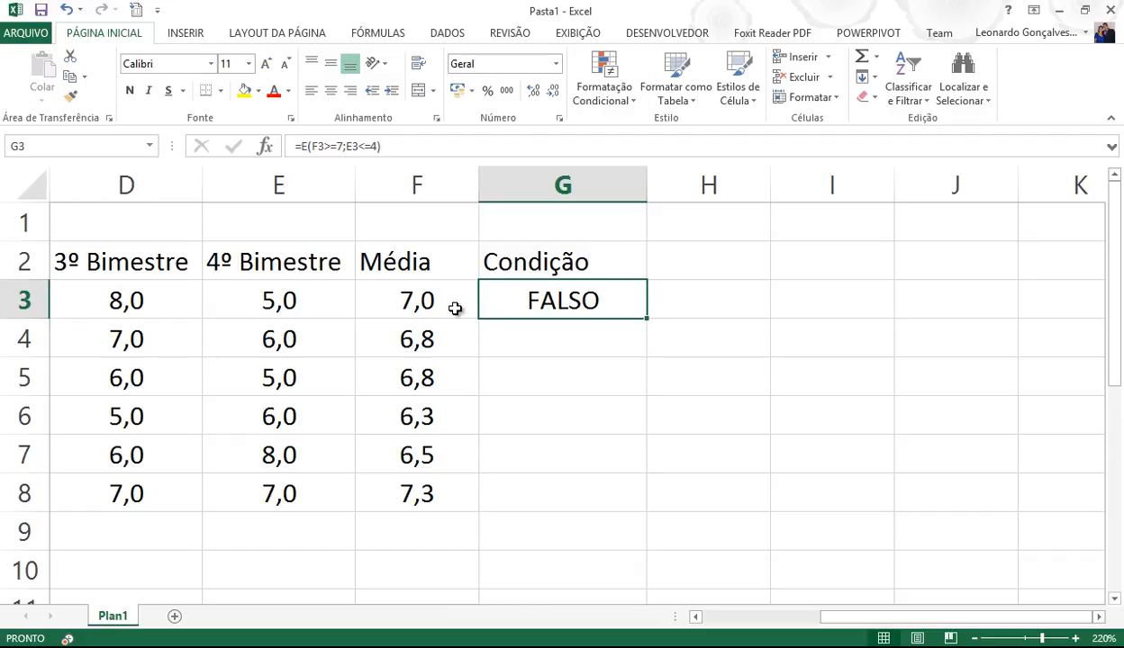
key("Delete")
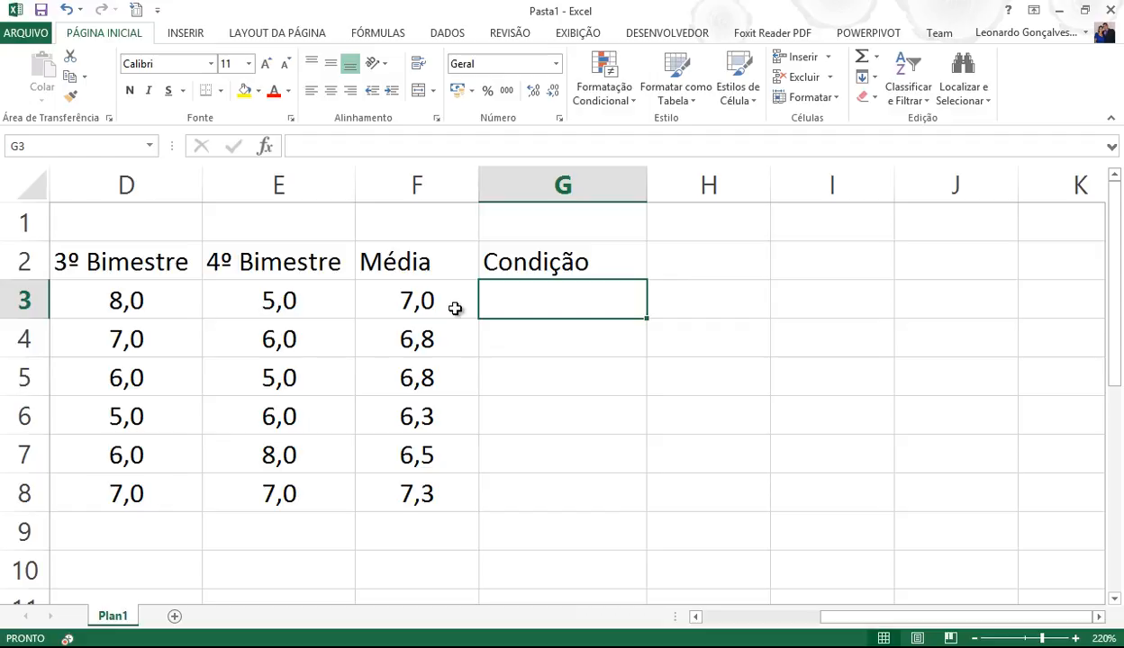
- Enter =se(F3>=7;"APROVADO";se(e(F3<7;F3>=5);"RECUPERAÇÃO";"REPROVADO")) in G3
type("=se(")
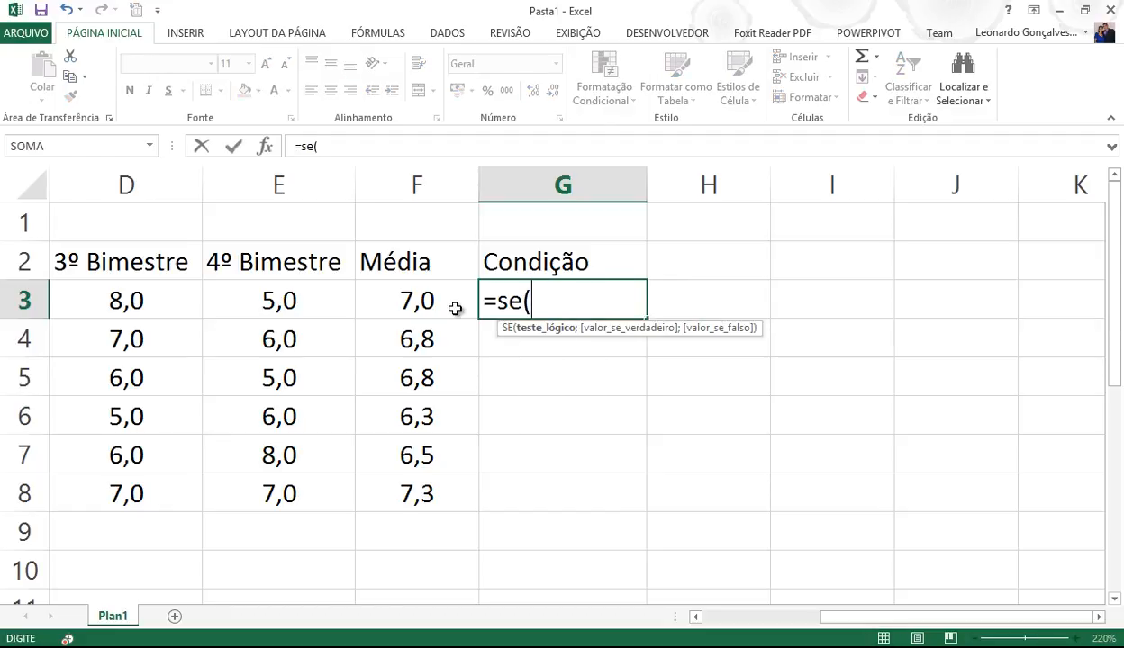
left_click(438, 302)
type(">=7;")
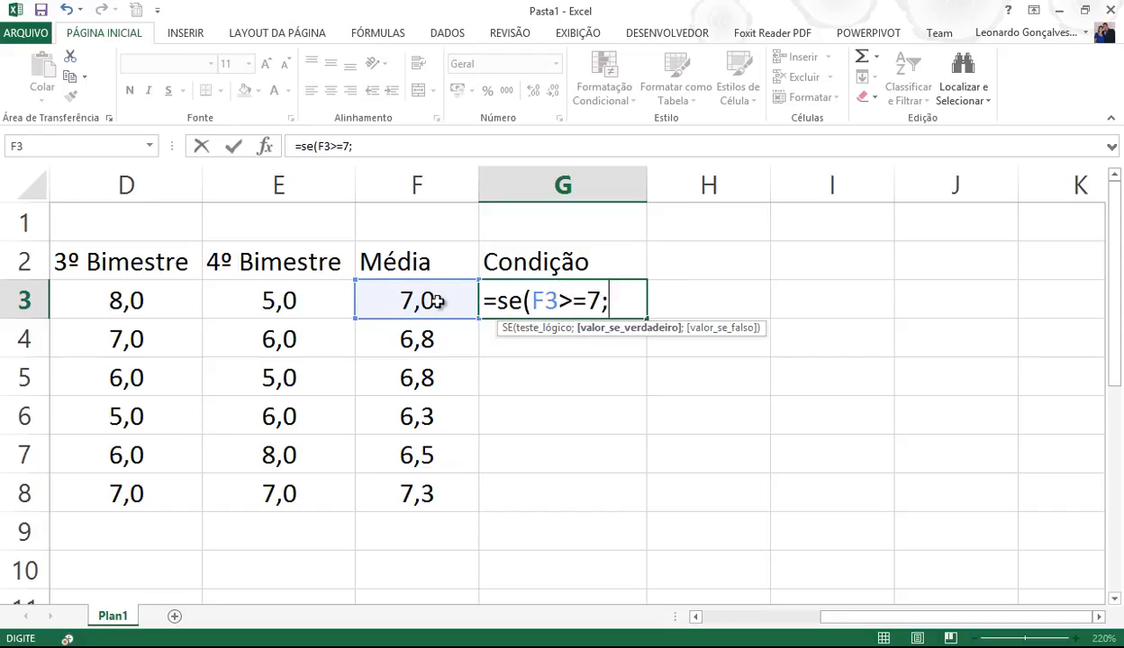
type("\"APROVADO\"")
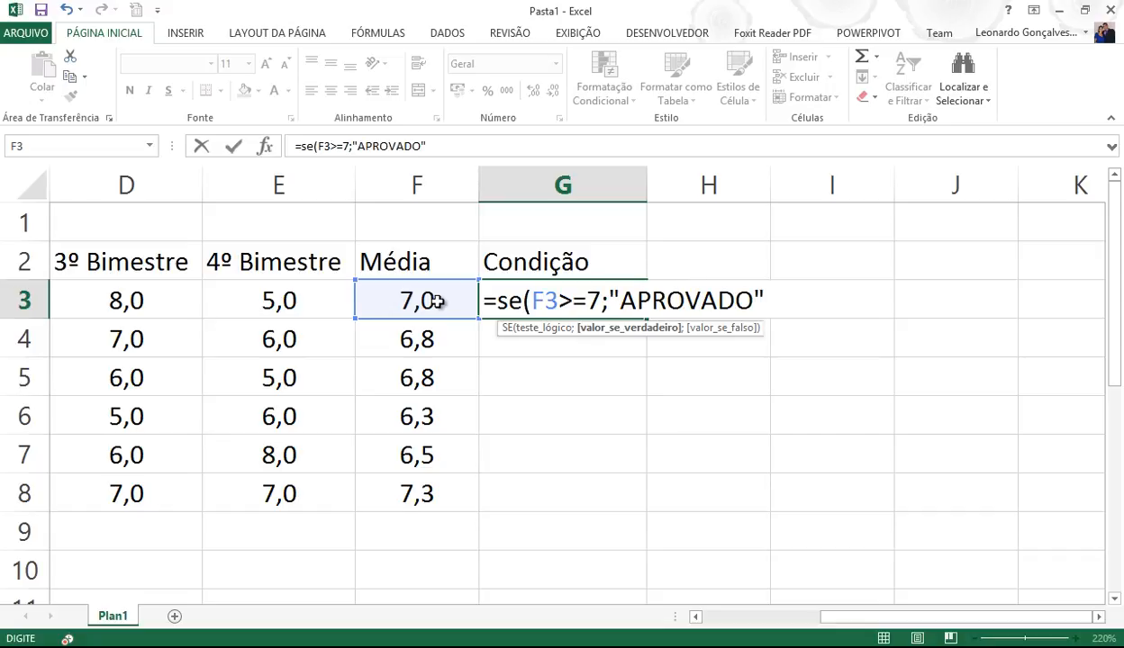
type(";se(")
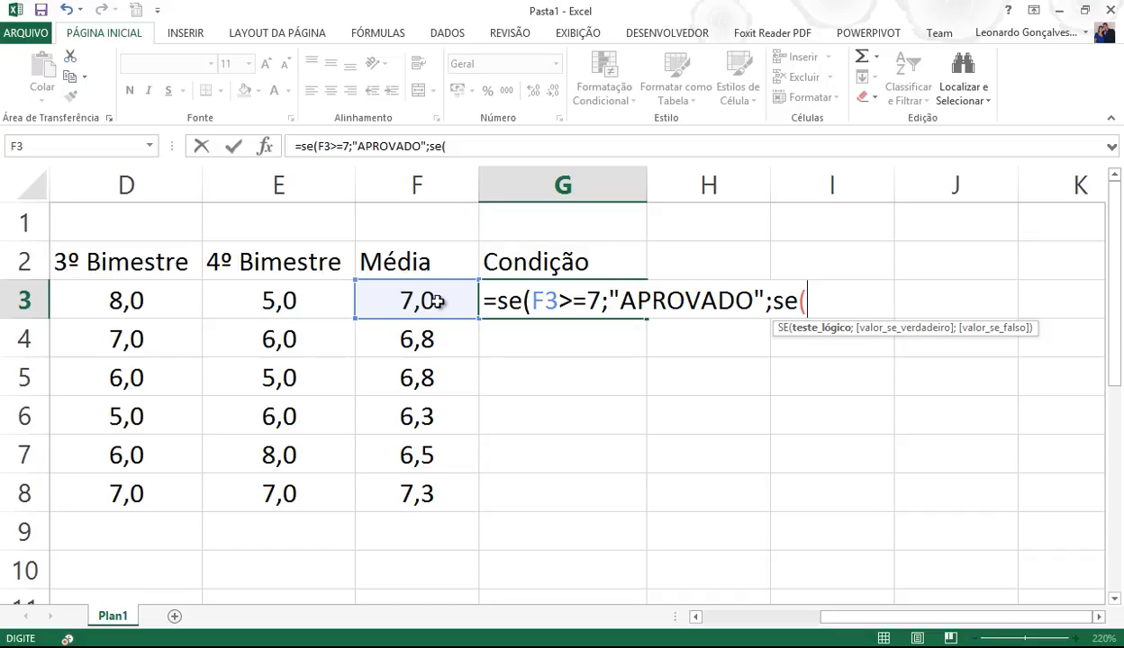
type("e")
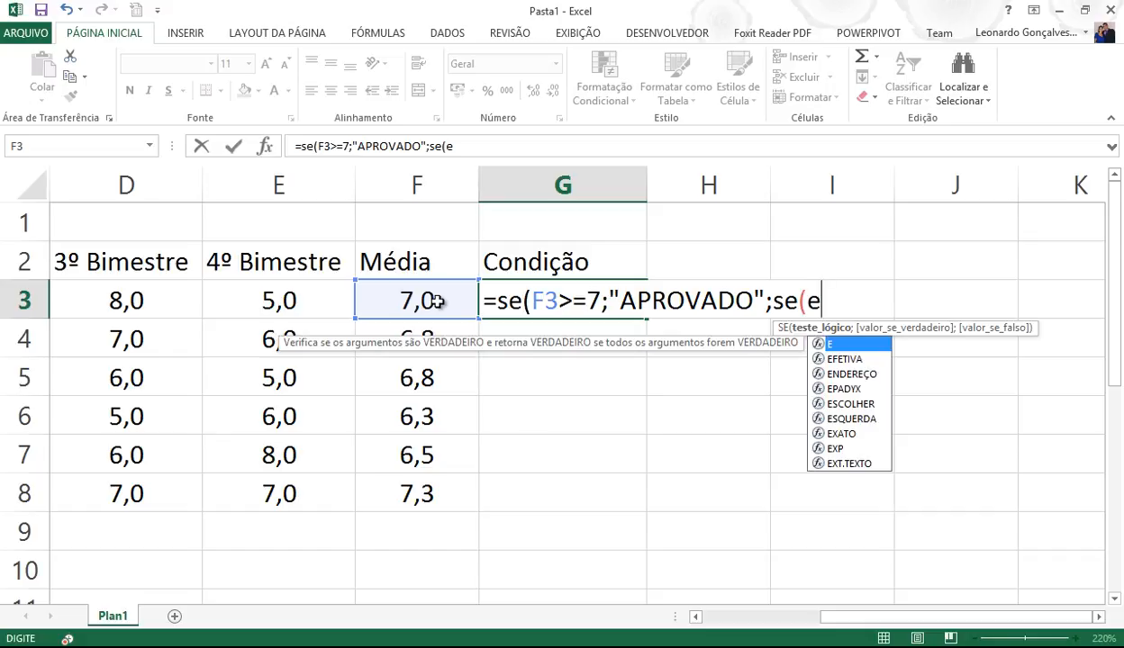
type("(")
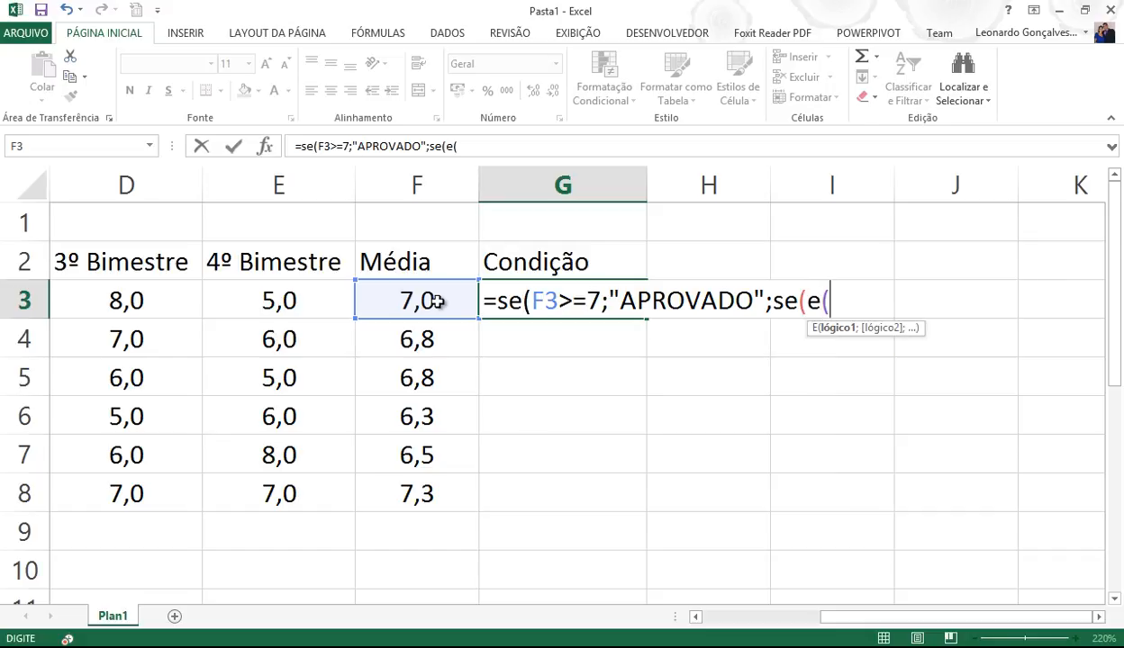
left_click(437, 301)
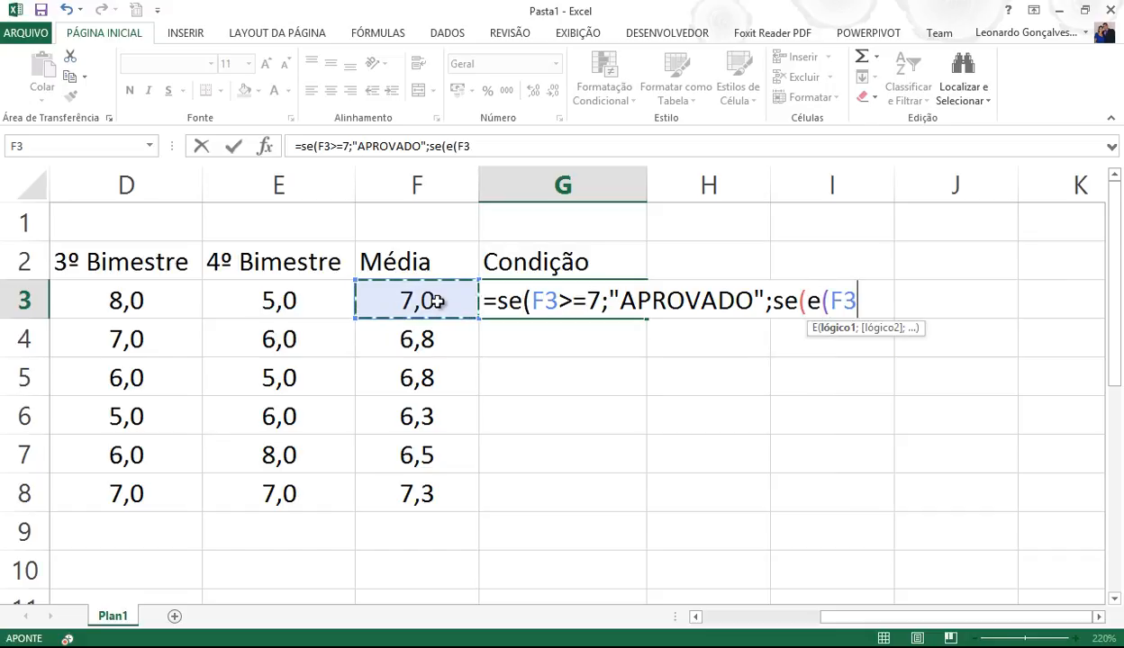
type("<7")
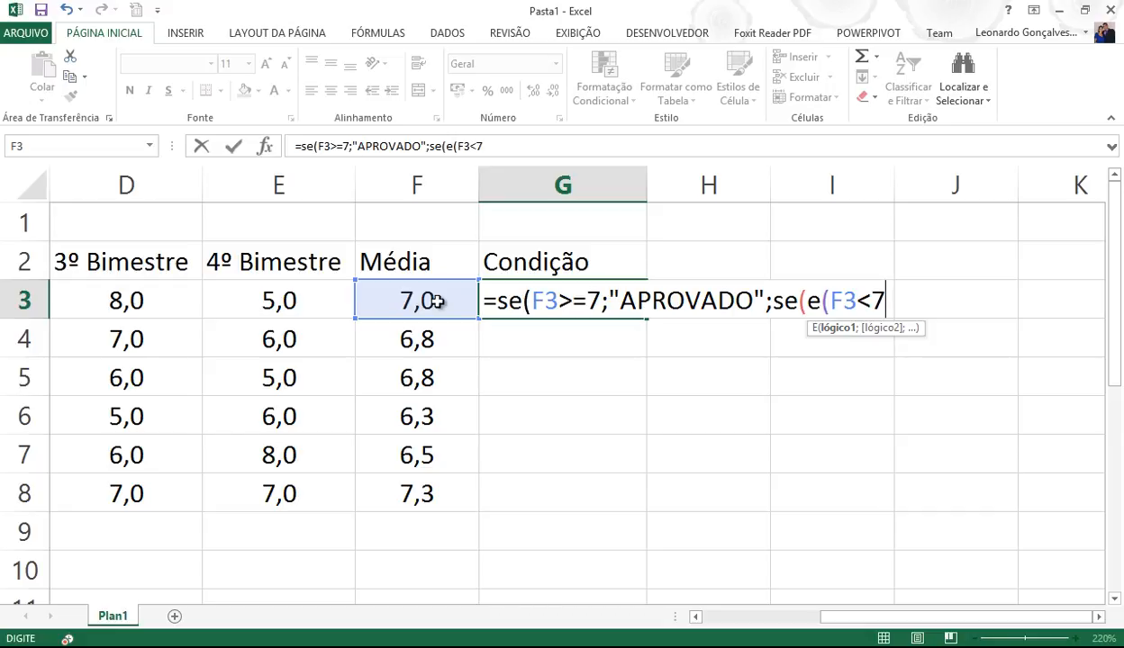
type(";")
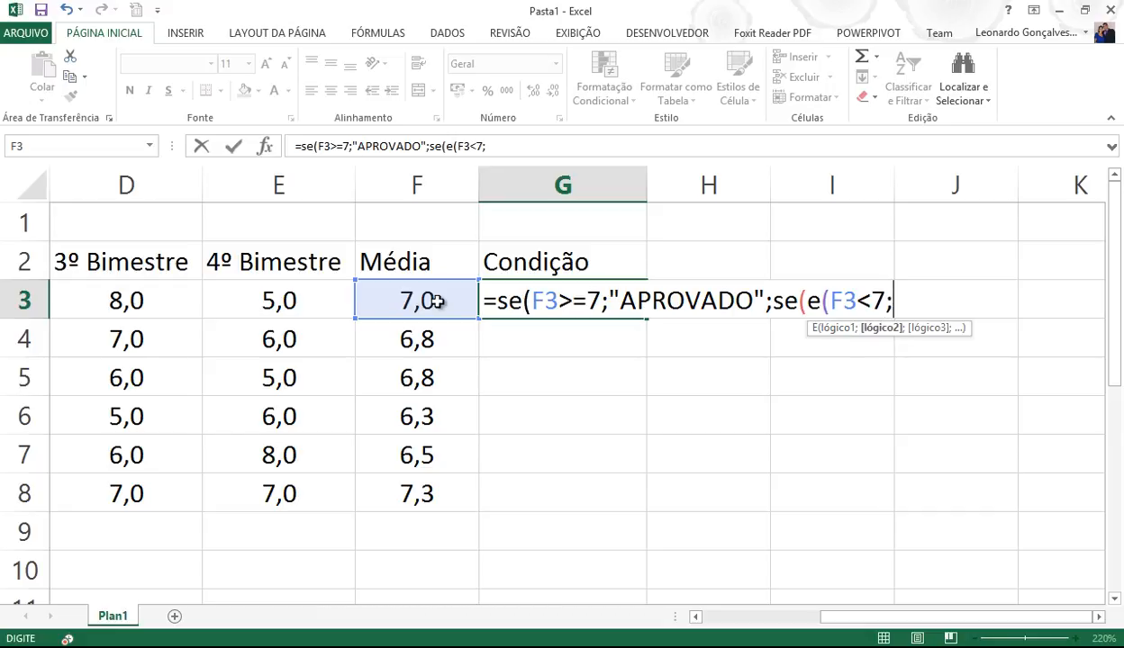
left_click(435, 302)
type(">=")
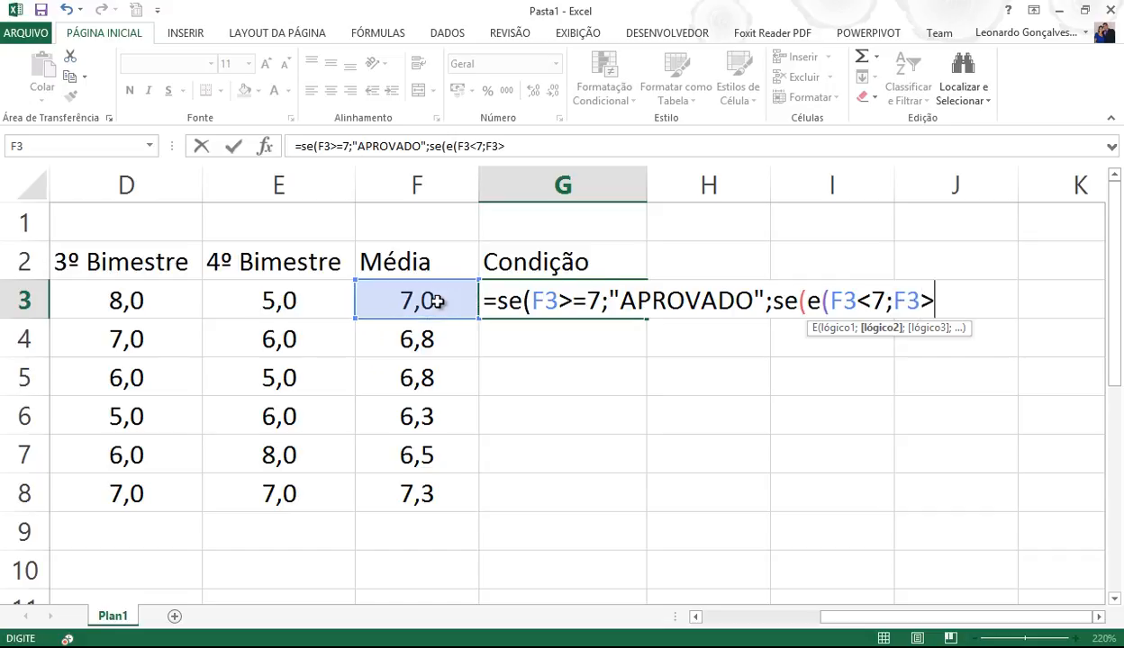
type("5)")
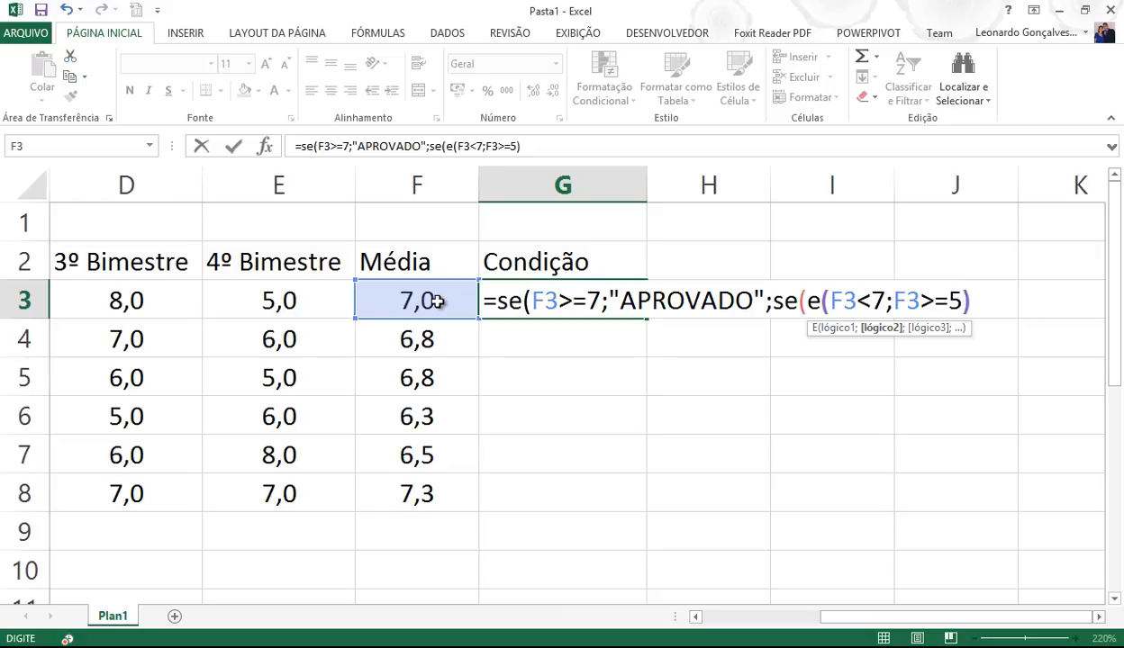
type(";")
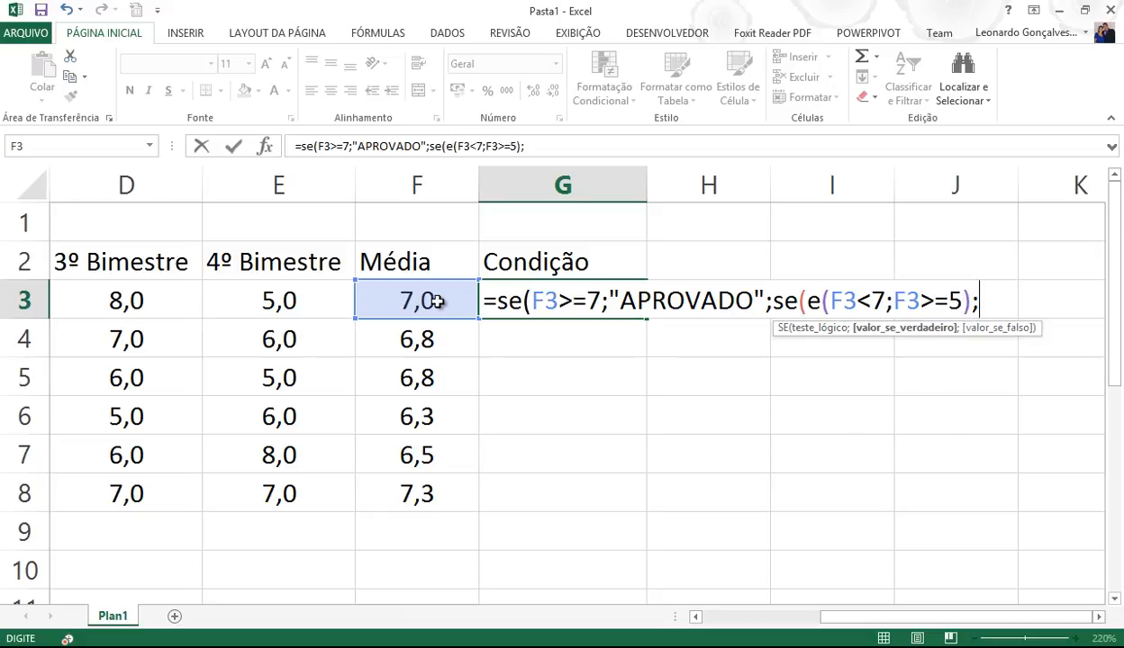
type("\"RECUPERA")
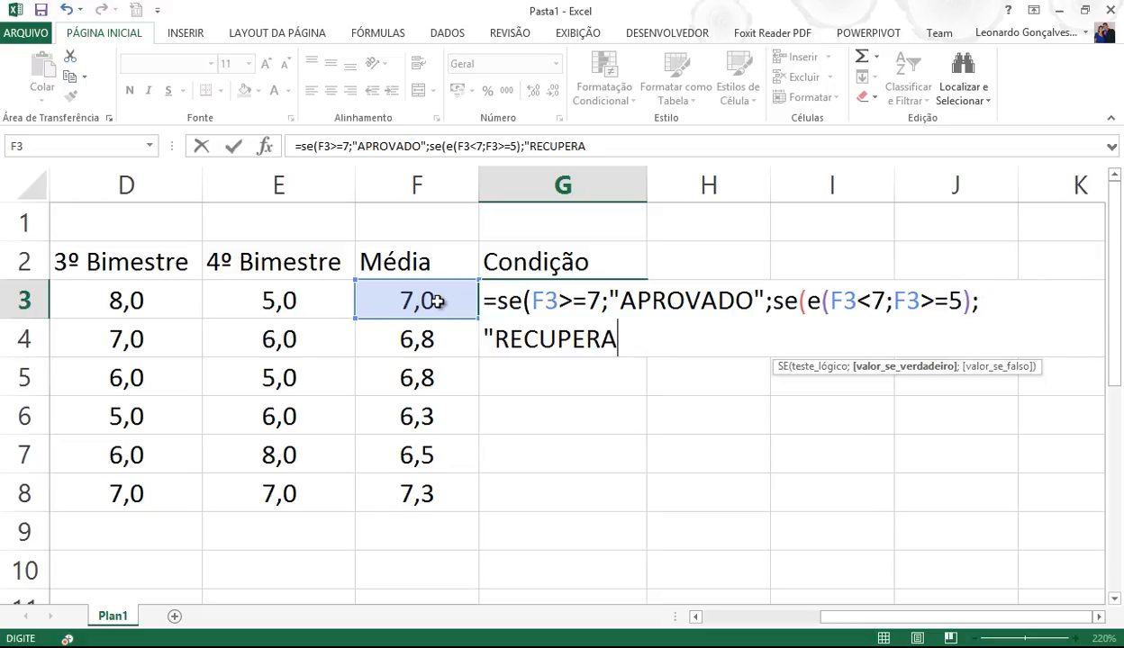
type("ÇÃO\";")
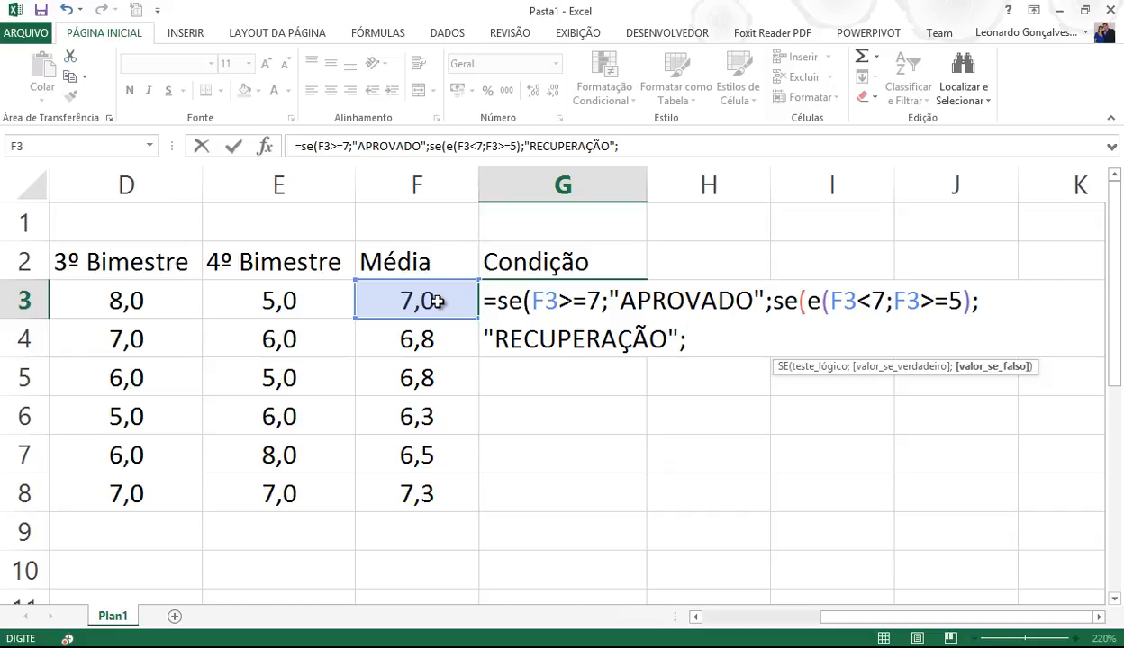
type("\"REPROVADO\")")
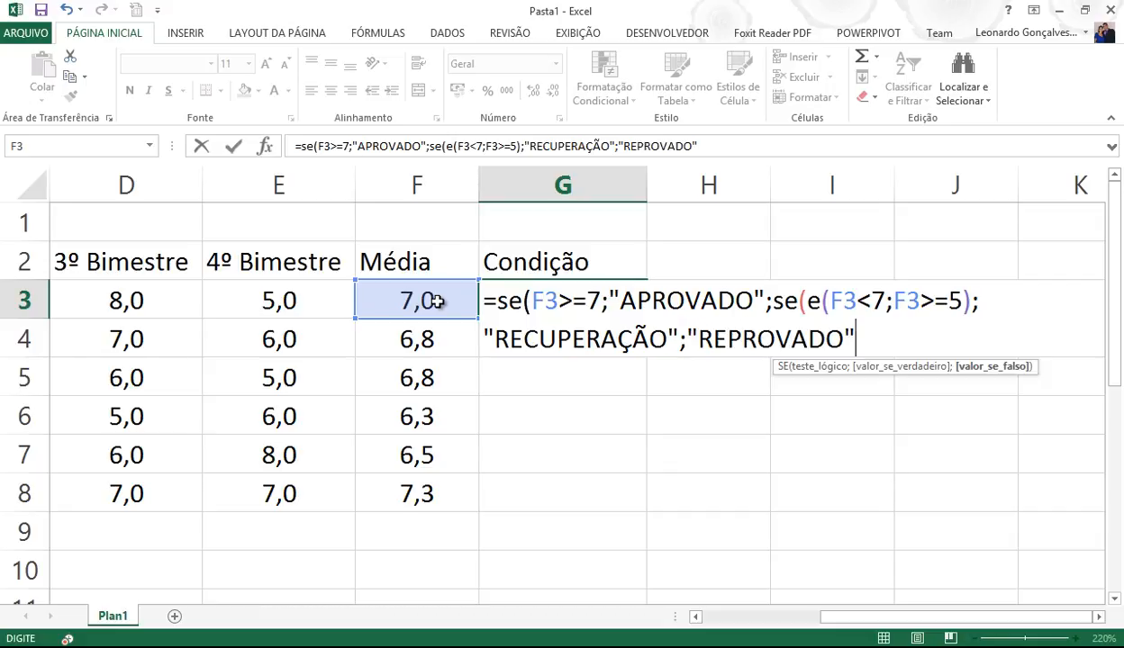
type(")")
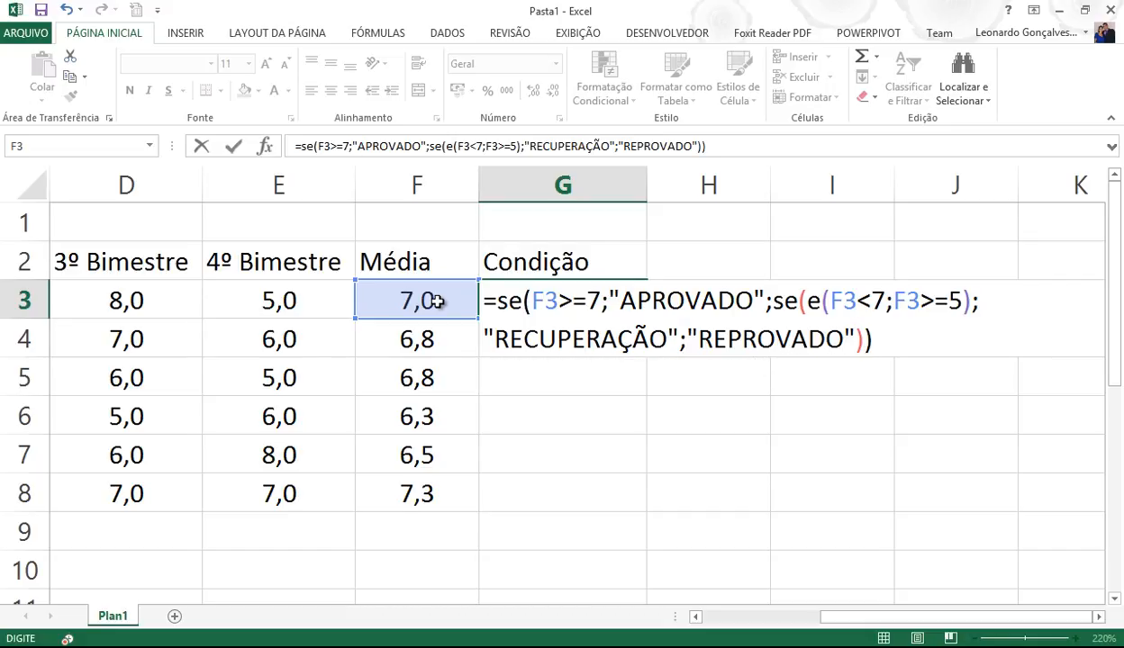
key("BackSpace")
key("BackSpace")
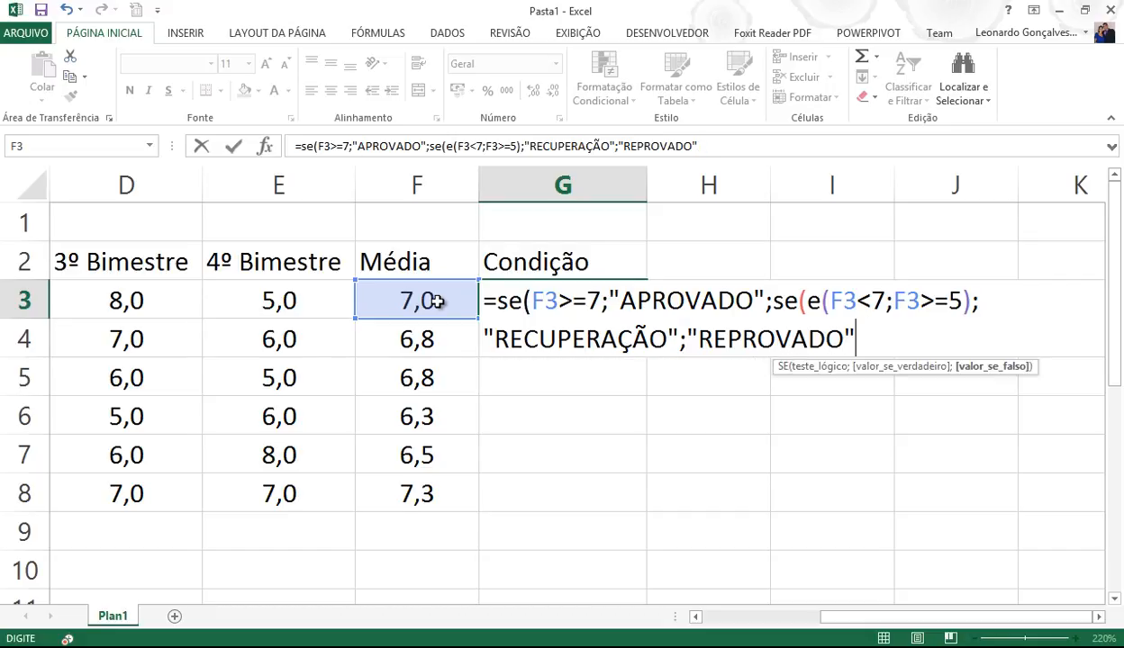
type("))")
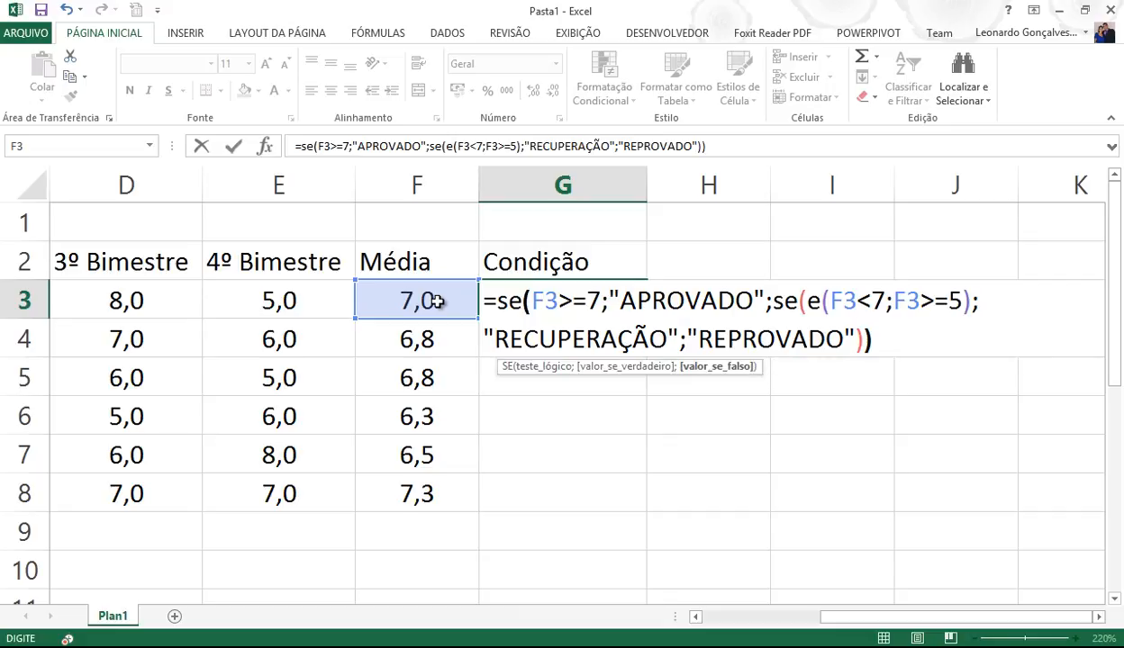
key("Return")
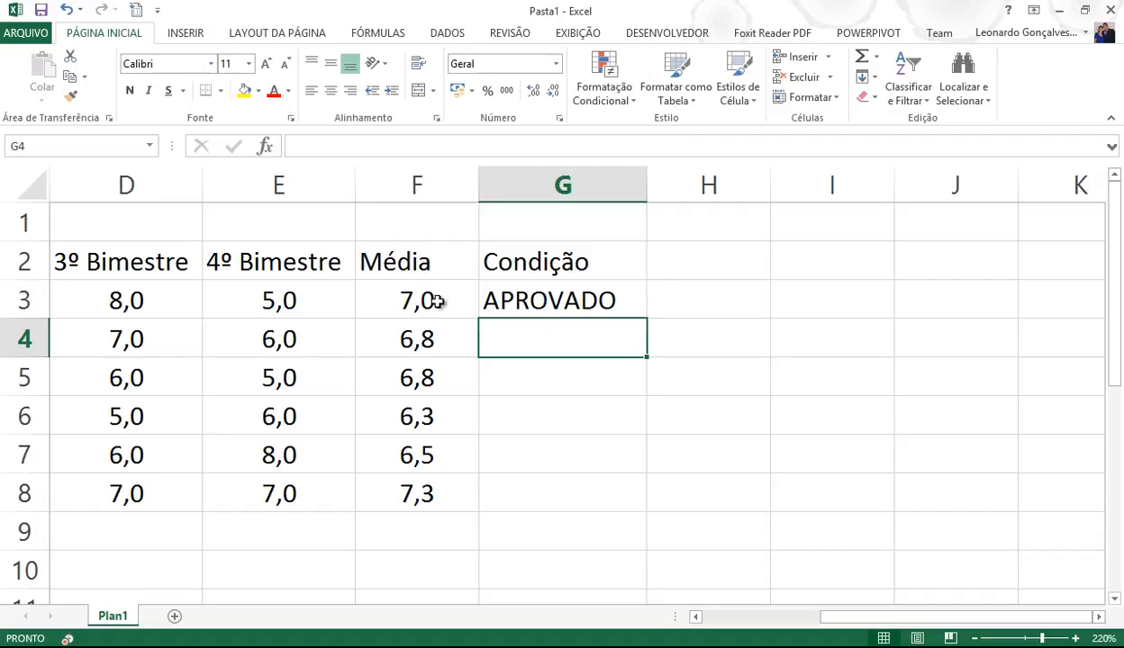
- Fill the grading formula down to G8, then change row 4's grades to 0 in E4 and 5 in D4
left_click(510, 298)
double_click(647, 318)
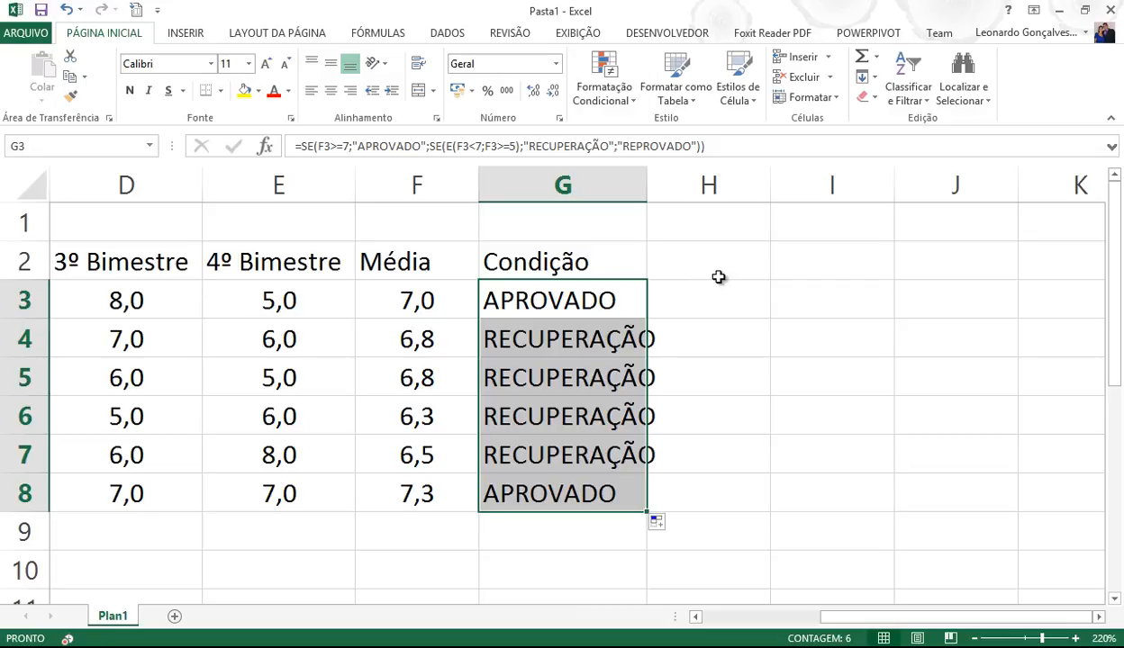
left_click(304, 346)
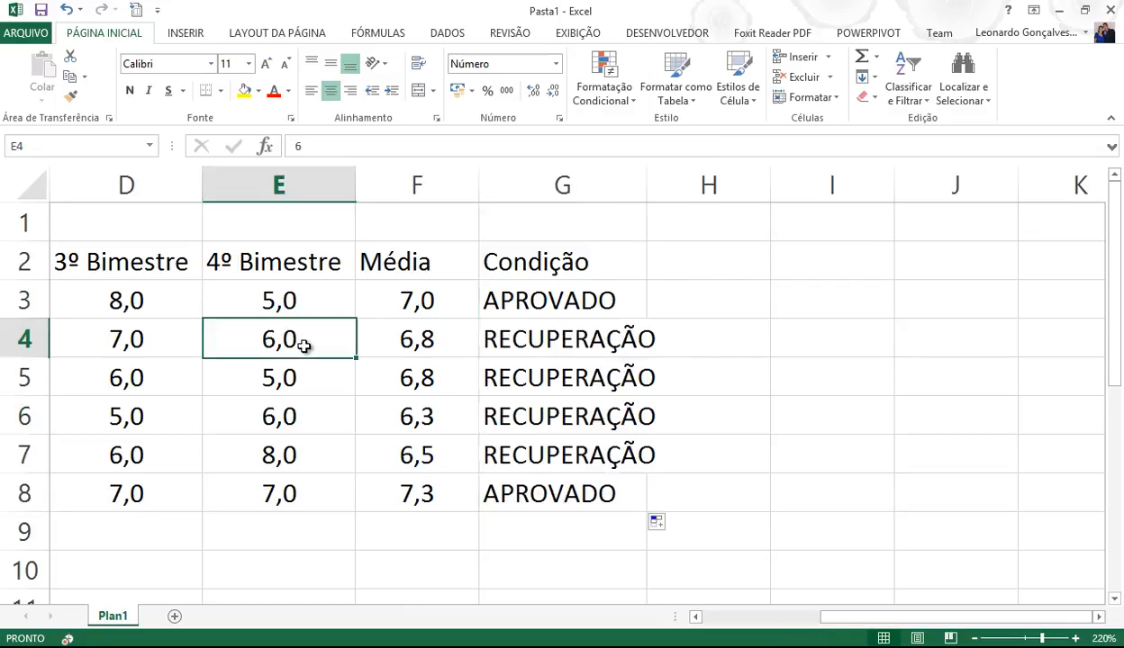
type("0")
key("Return")
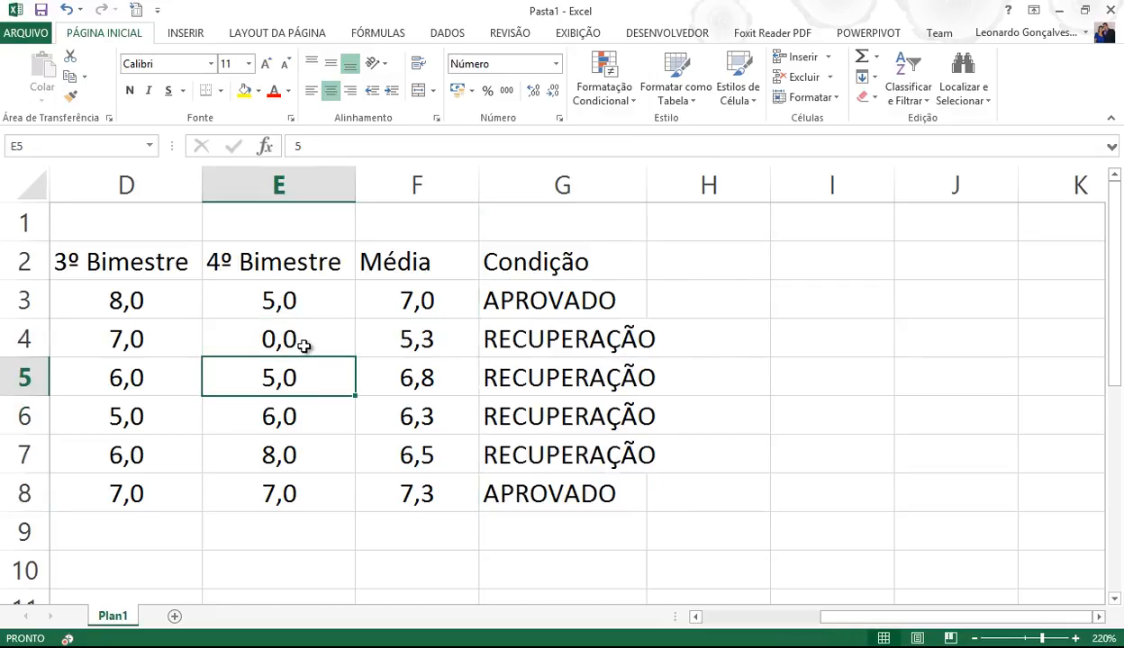
left_click(127, 345)
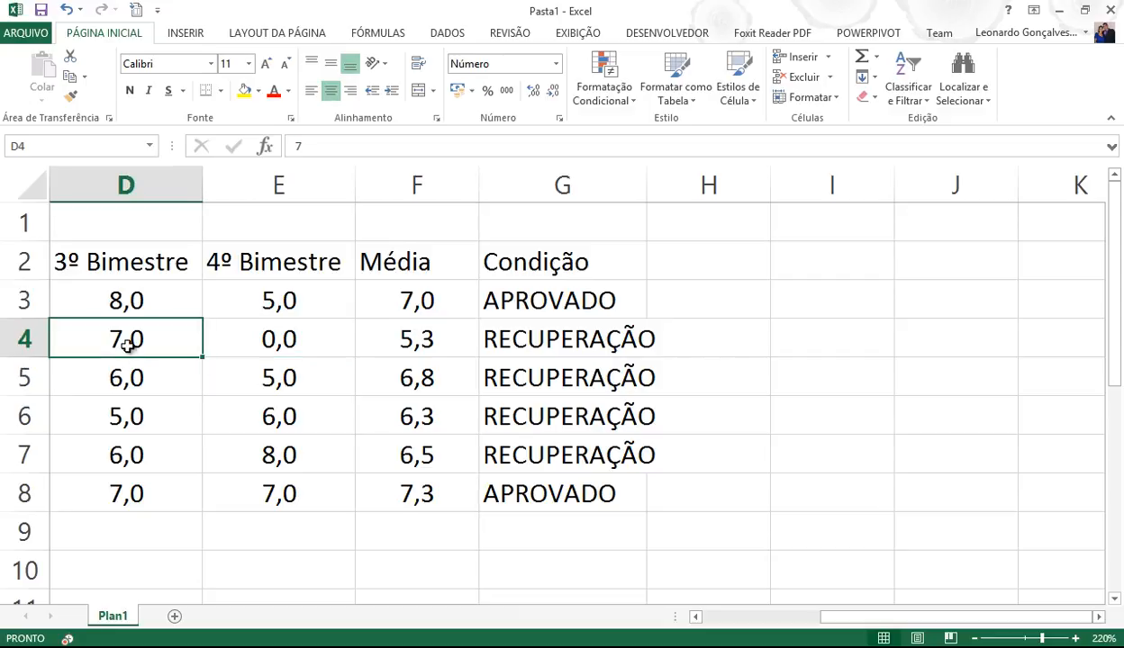
type("5")
key("Return")
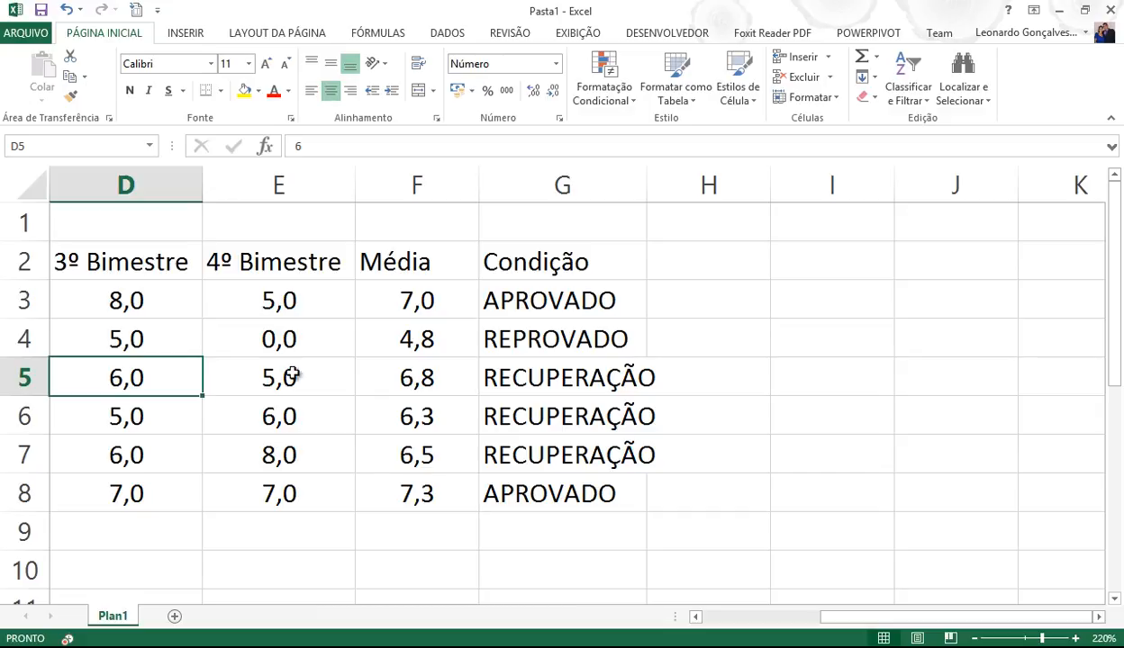
- Autofit column G so RECUPERAÇÃO fits
double_click(646, 185)
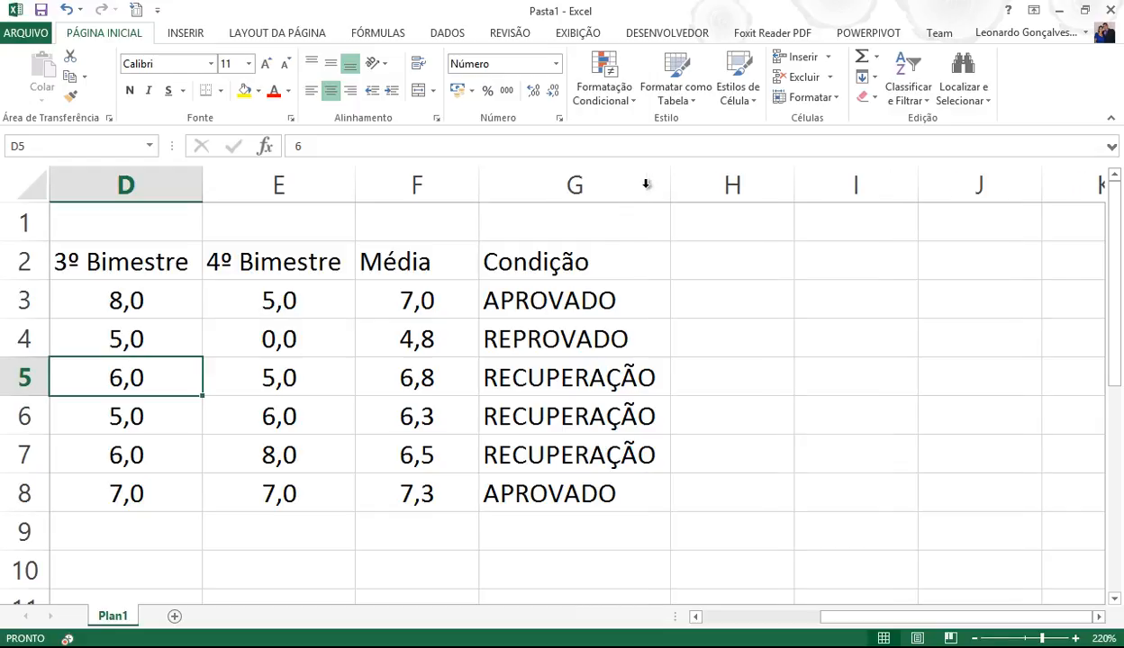
left_click(587, 300)
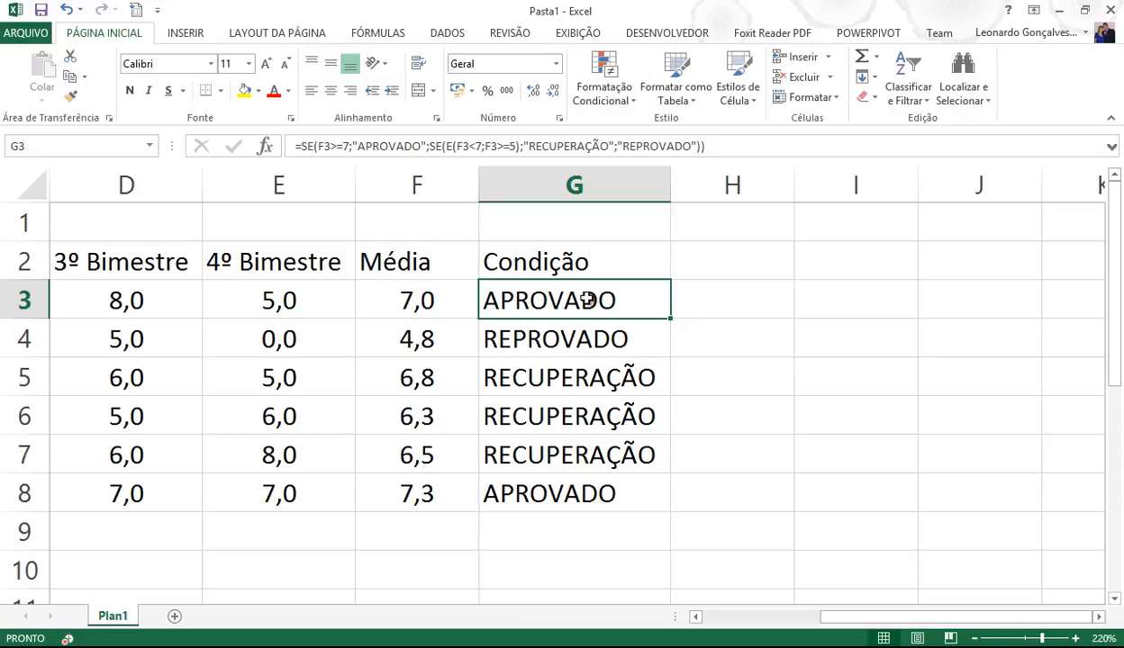
double_click(124, 617)
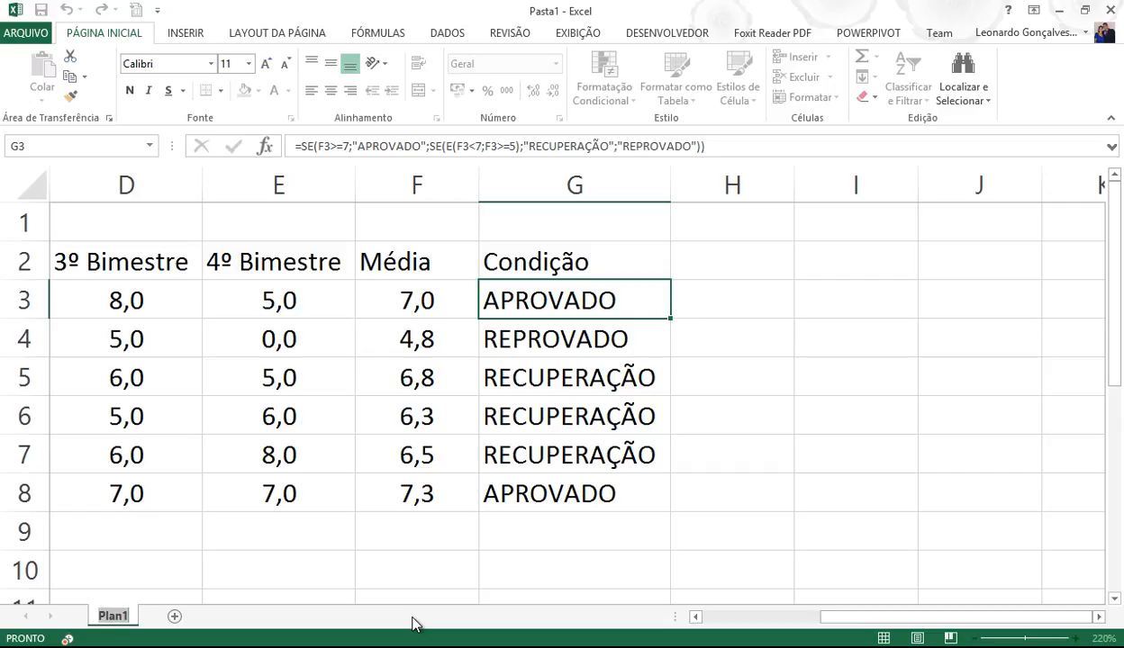
- Name the sheet MEDIA1 instead of Plan1
type("M")
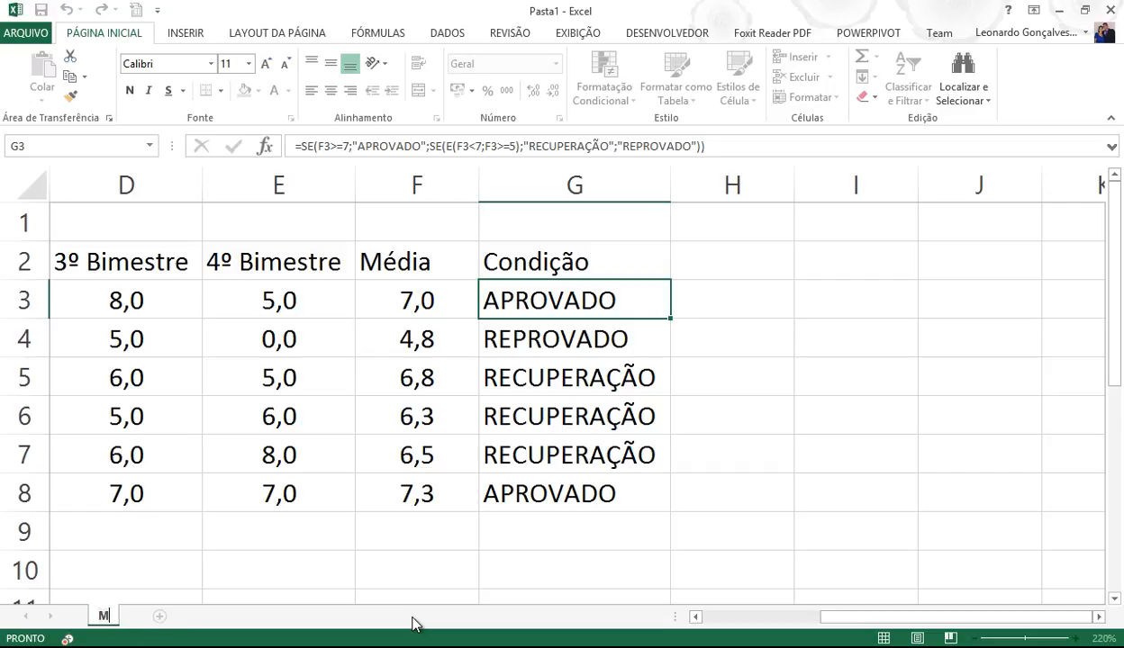
type("EDIA1")
key("Return")
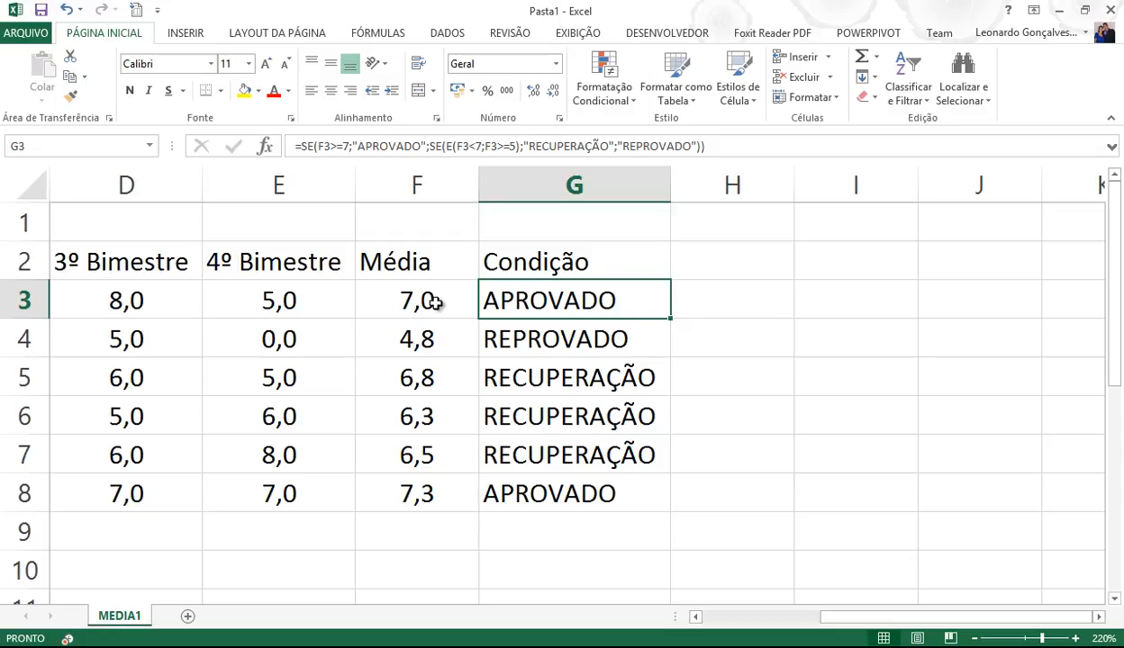
- Duplicate the MEDIA1 sheet with Mover ou Copiar, placing the copy MEDIA1 (2) at the end
right_click(142, 620)
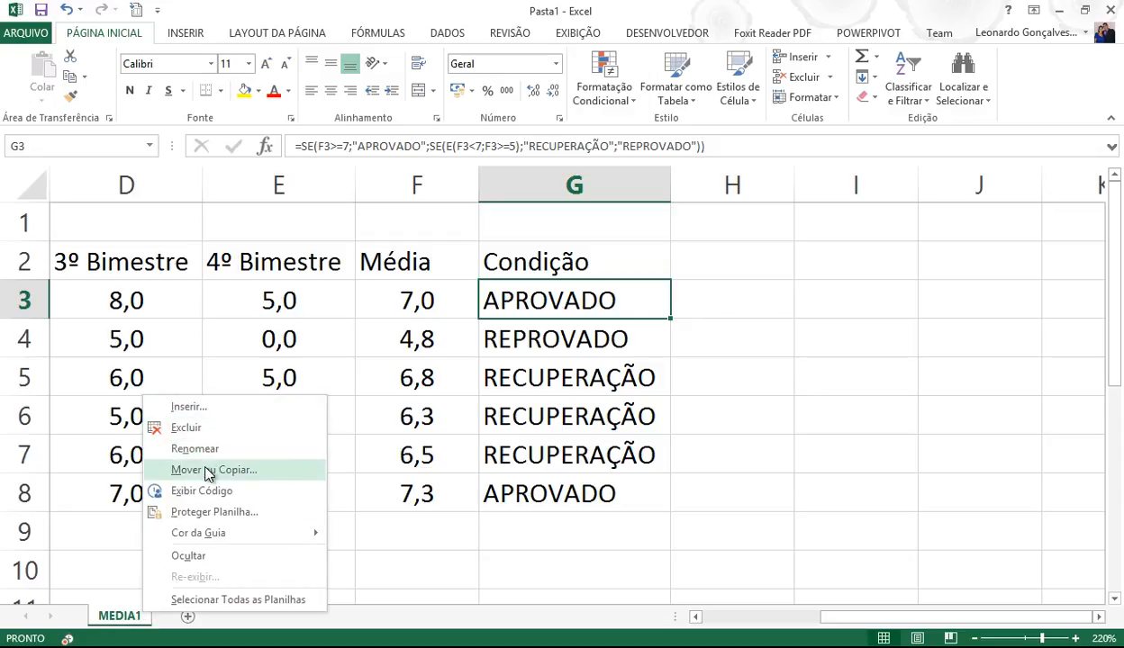
left_click(210, 470)
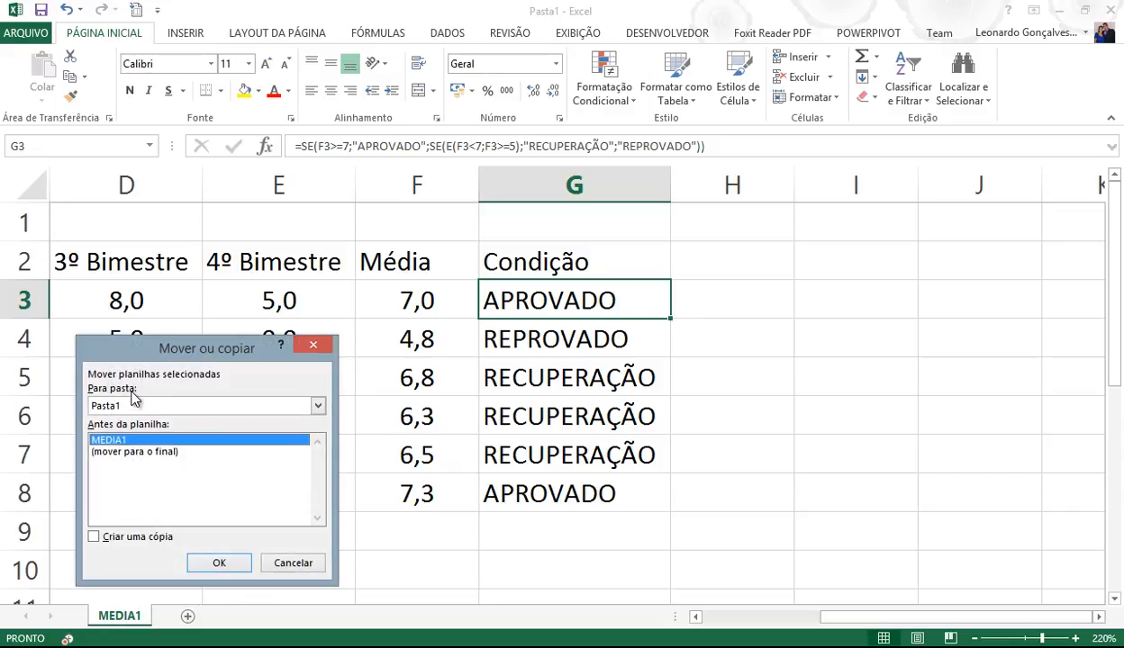
left_click(112, 533)
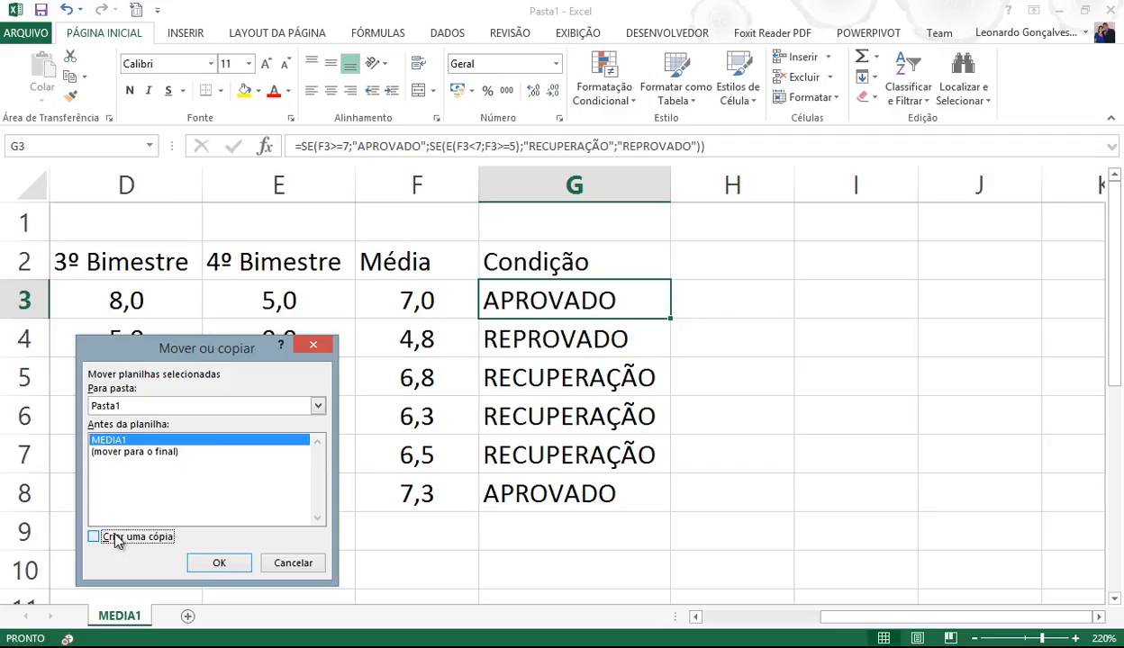
left_click(134, 451)
left_click(219, 562)
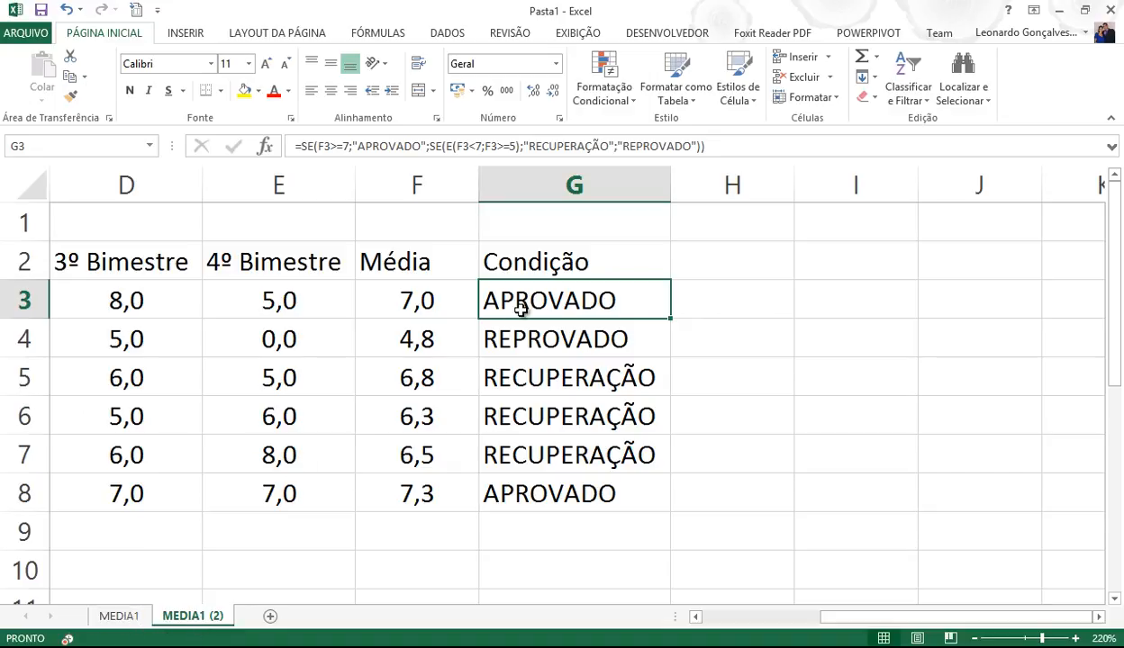
- Paste G3's nested SE formula into a new maximized Notepad document, then return to Excel
left_click_drag(295, 146, 762, 146)
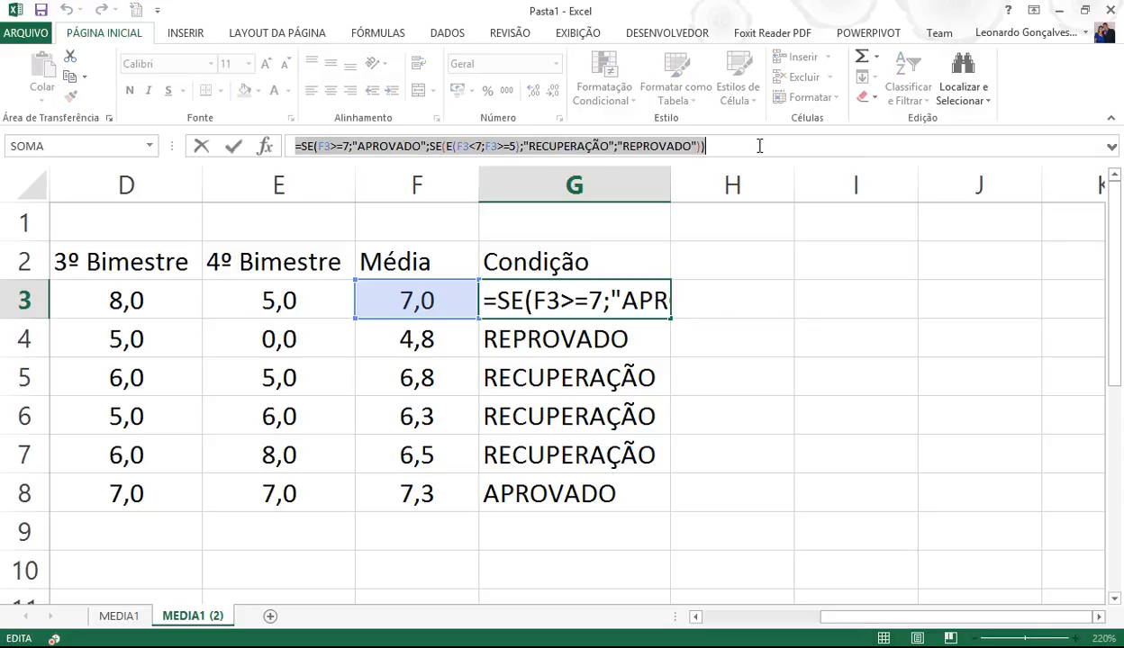
key("ctrl+c")
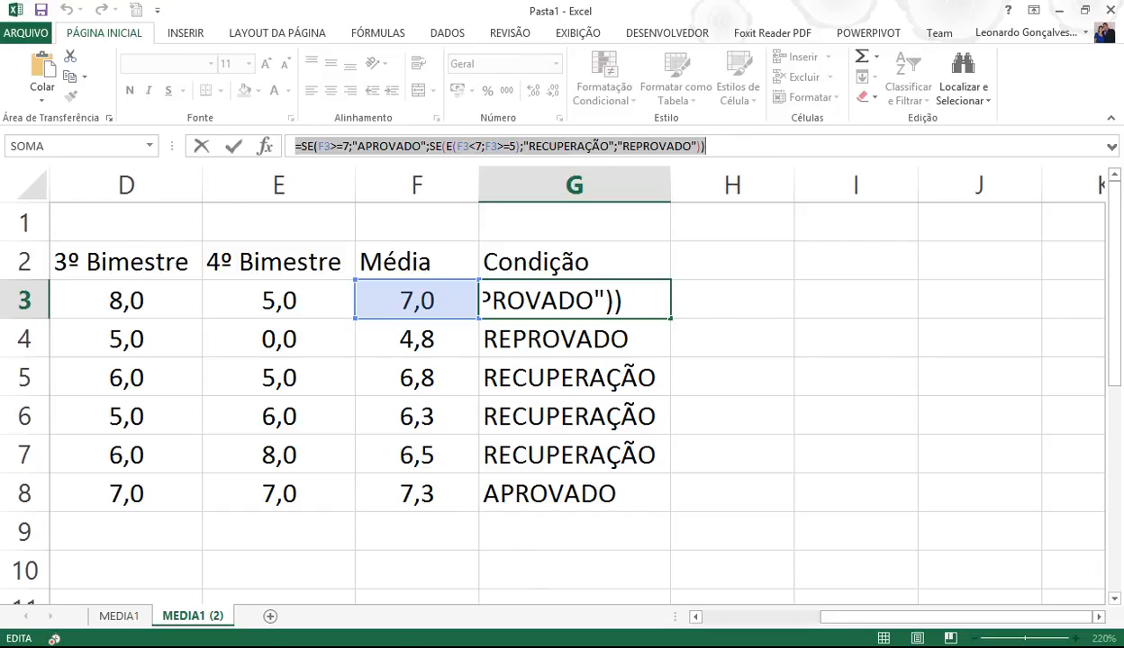
key("super")
left_click(856, 464)
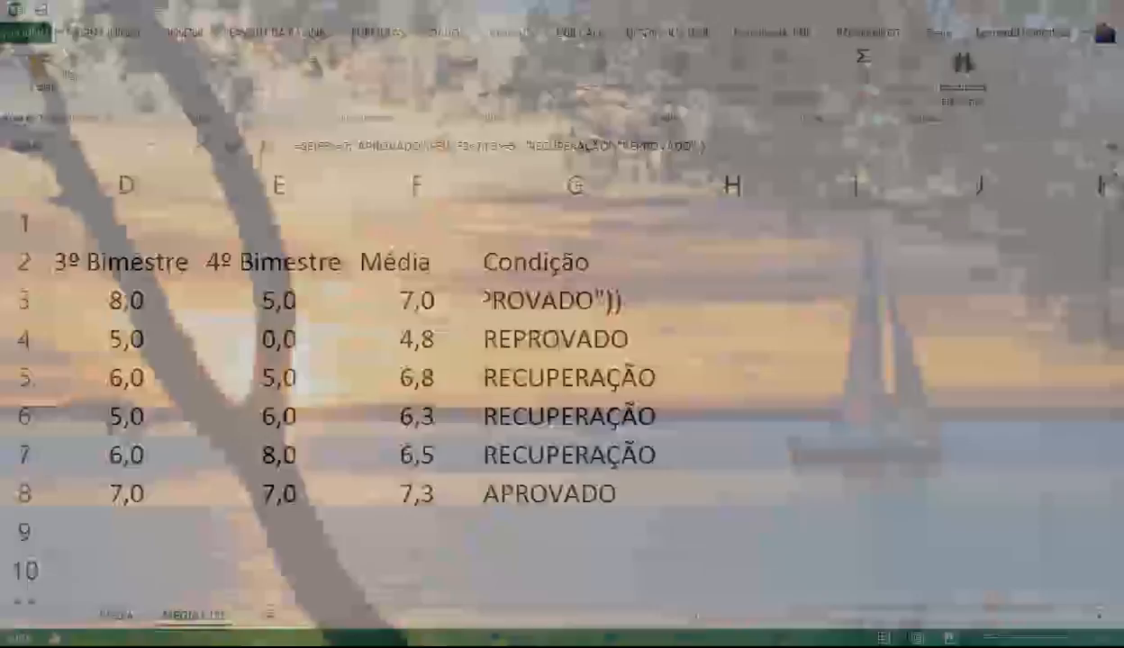
double_click(734, 224)
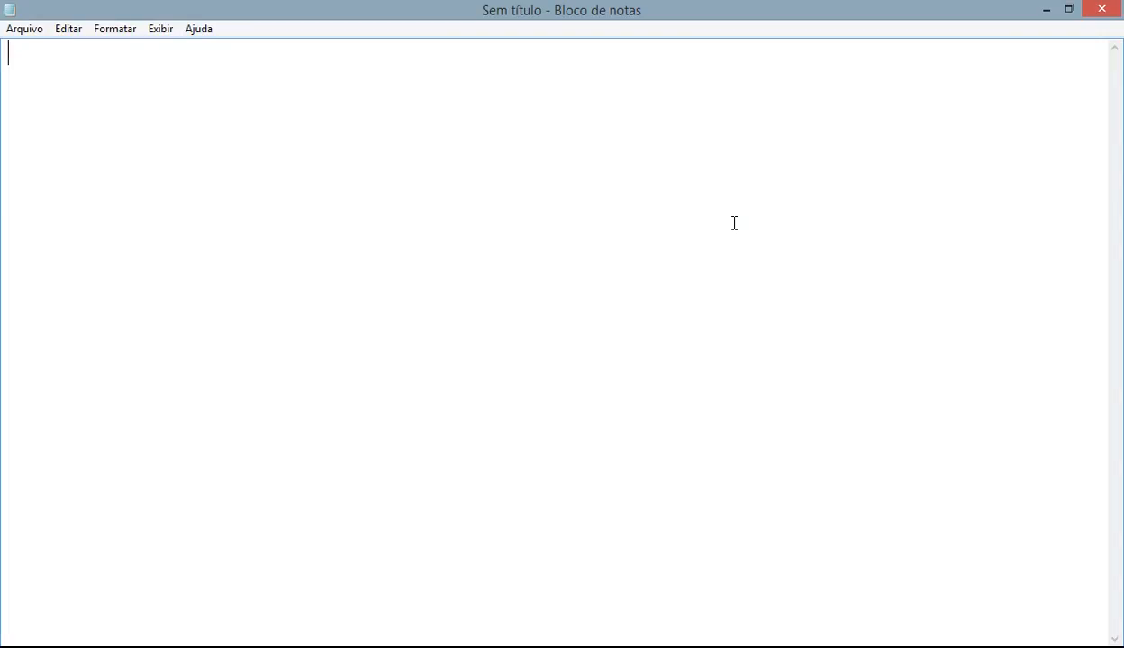
key("ctrl+v")
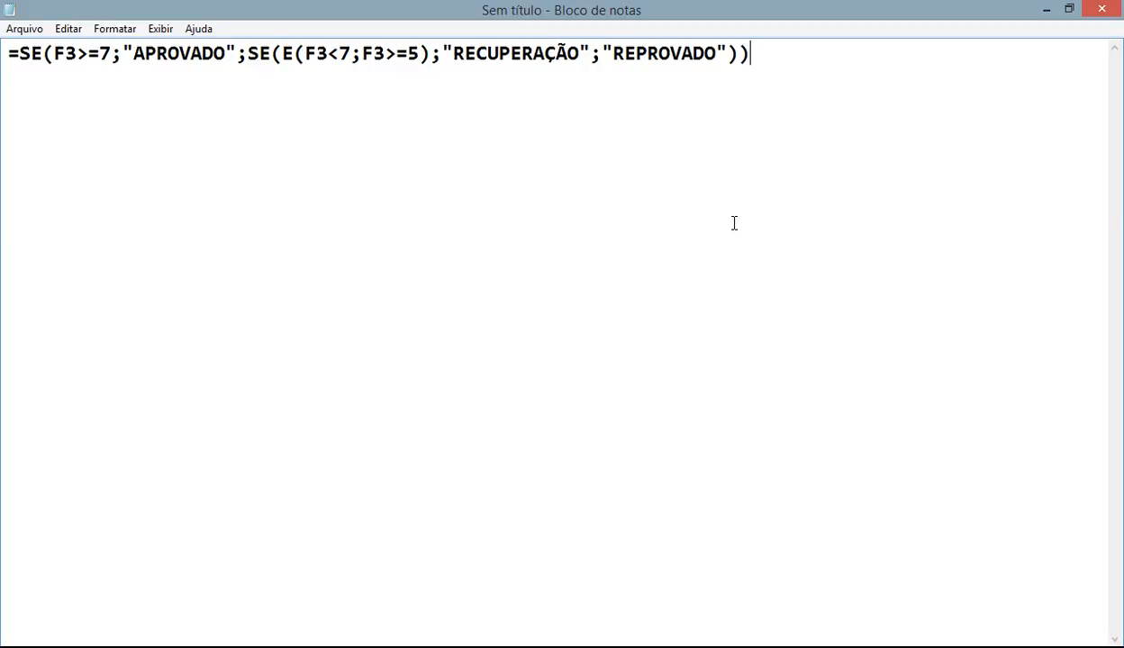
key("Return")
left_click(486, 647)
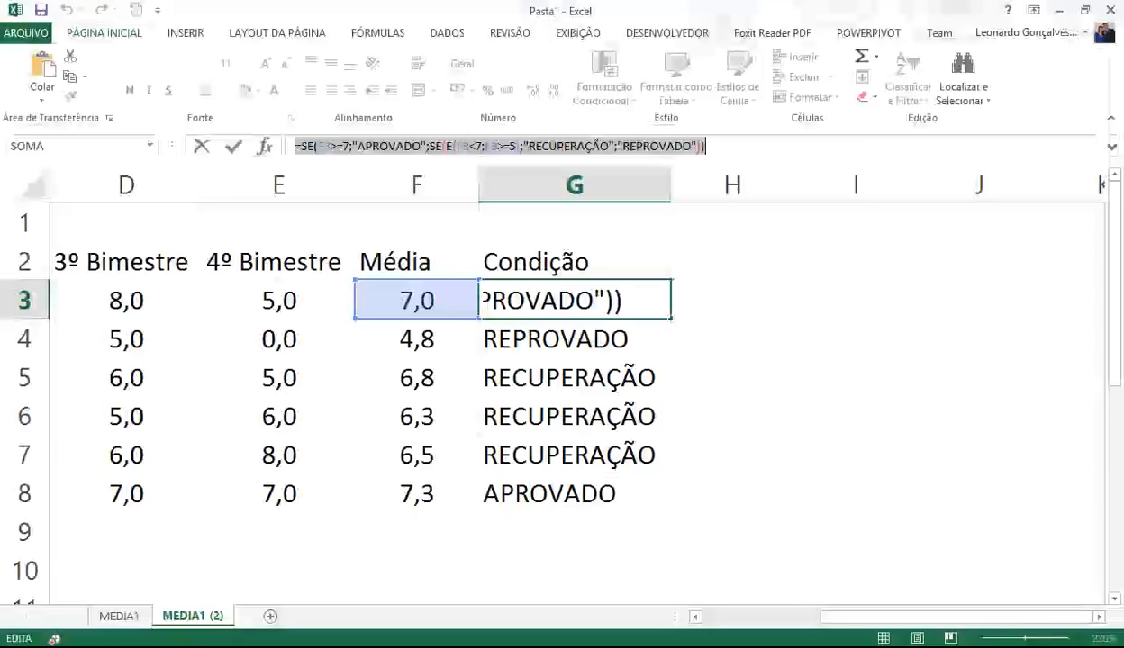
key("Return")
- Delete the Condição formulas in G3:G8 on the MEDIA1 (2) sheet
left_click(740, 322)
left_click_drag(620, 297, 595, 500)
key("Delete")
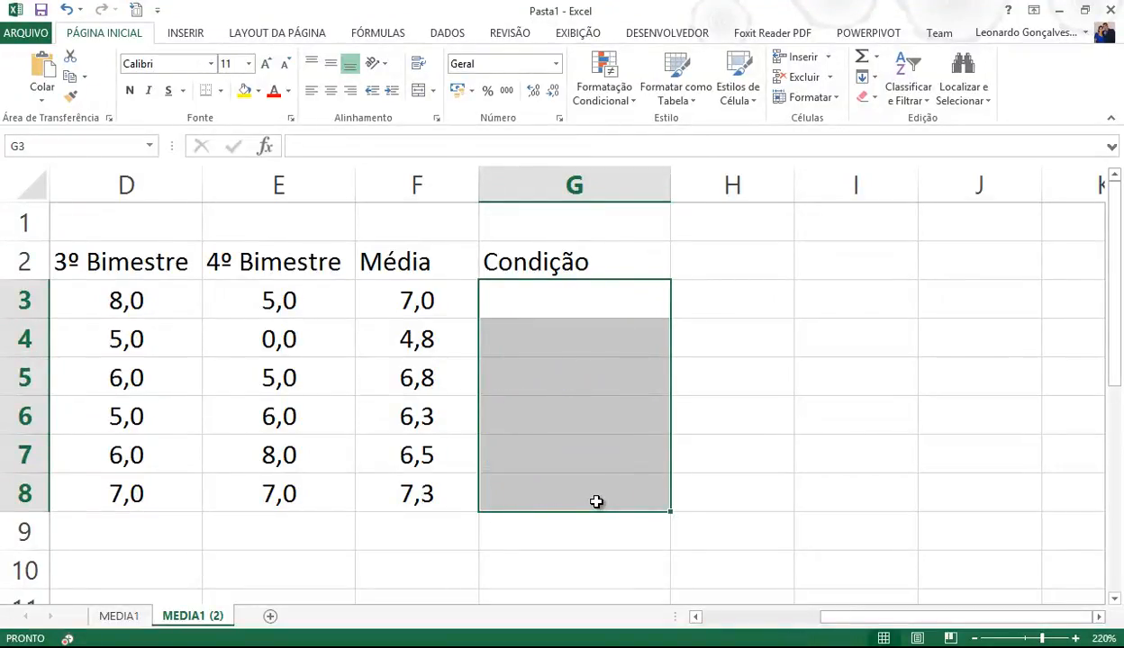
left_click(558, 304)
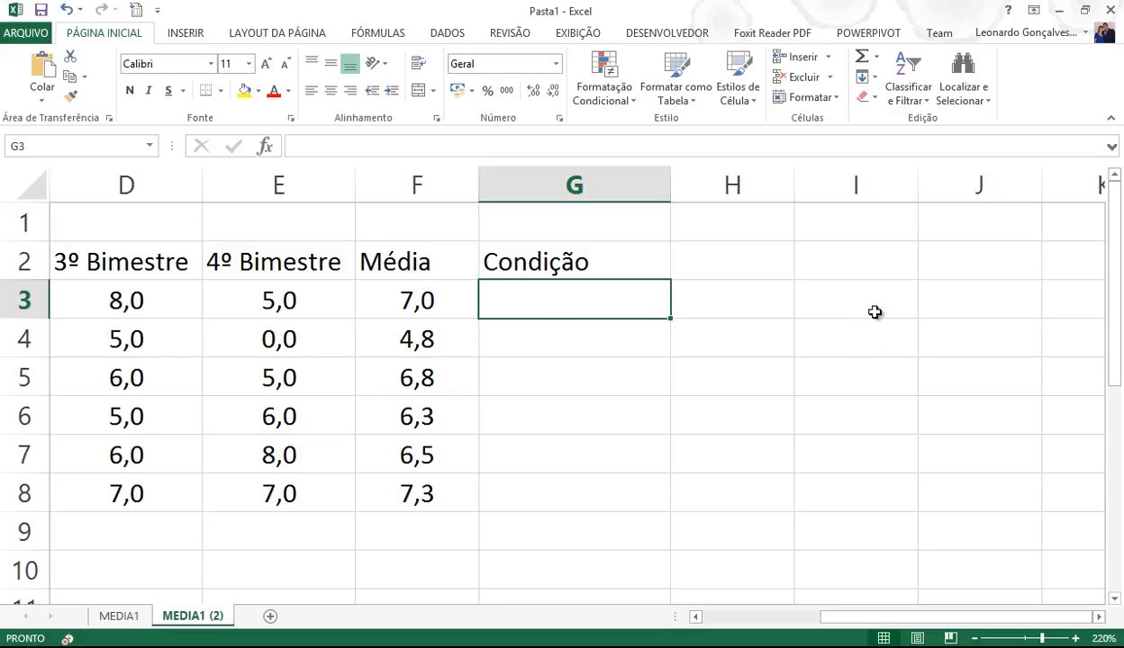
- Zoom out to 160% so columns I–J are visible beside the grades
left_click(974, 638)
left_click(974, 638)
left_click(974, 638)
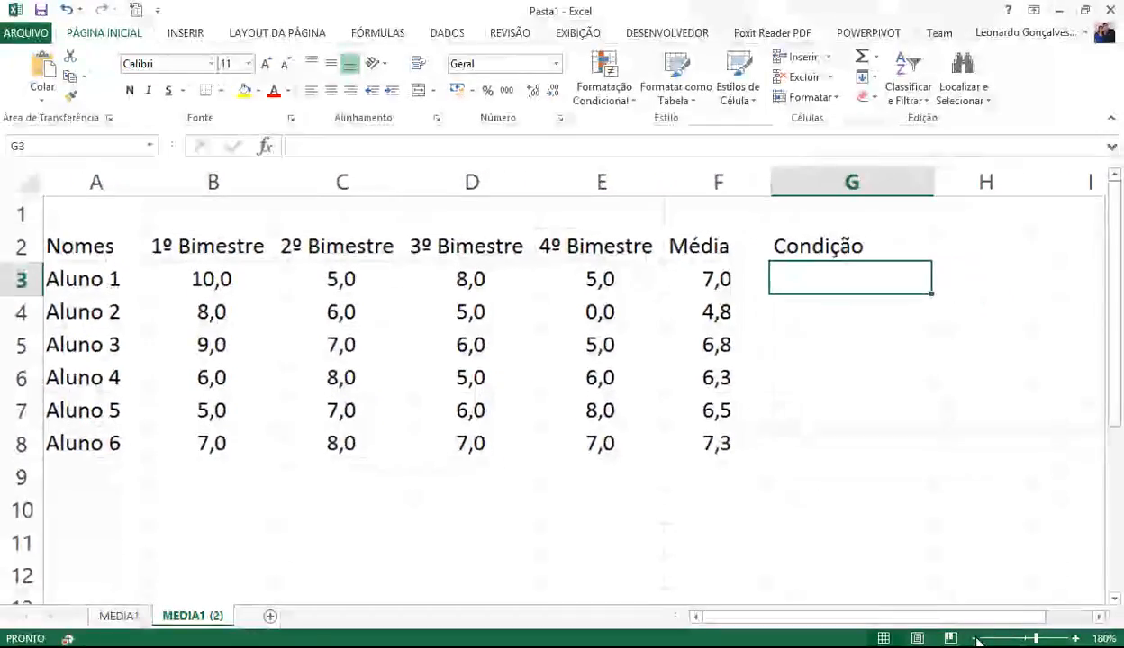
left_click(974, 639)
left_click(975, 639)
left_click(974, 639)
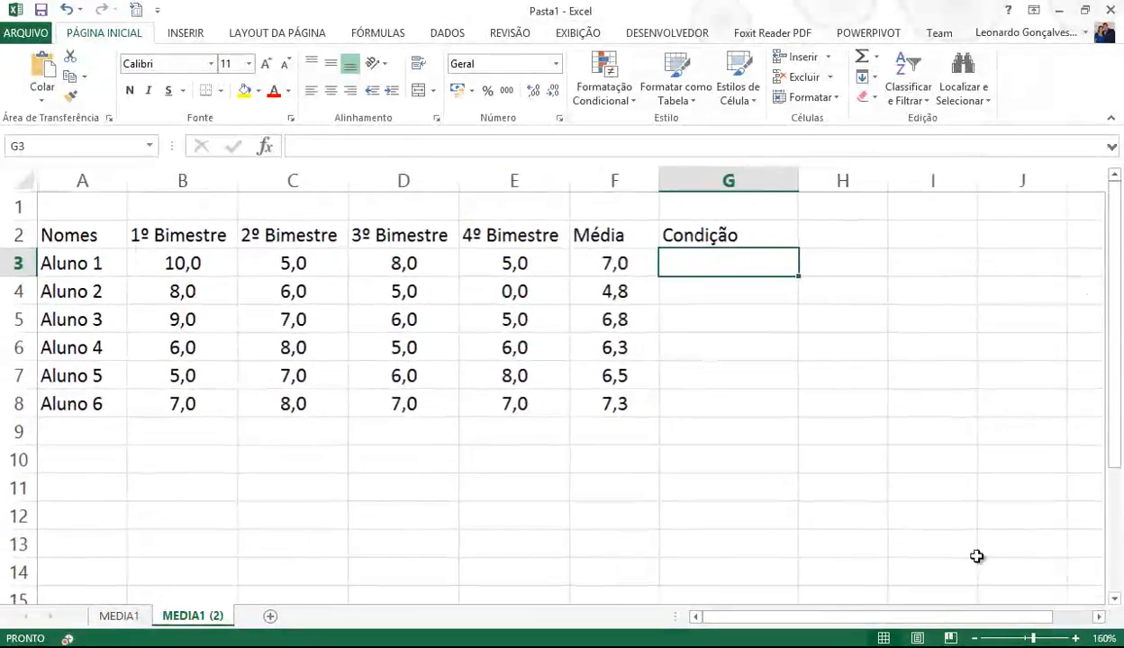
left_click(1005, 236)
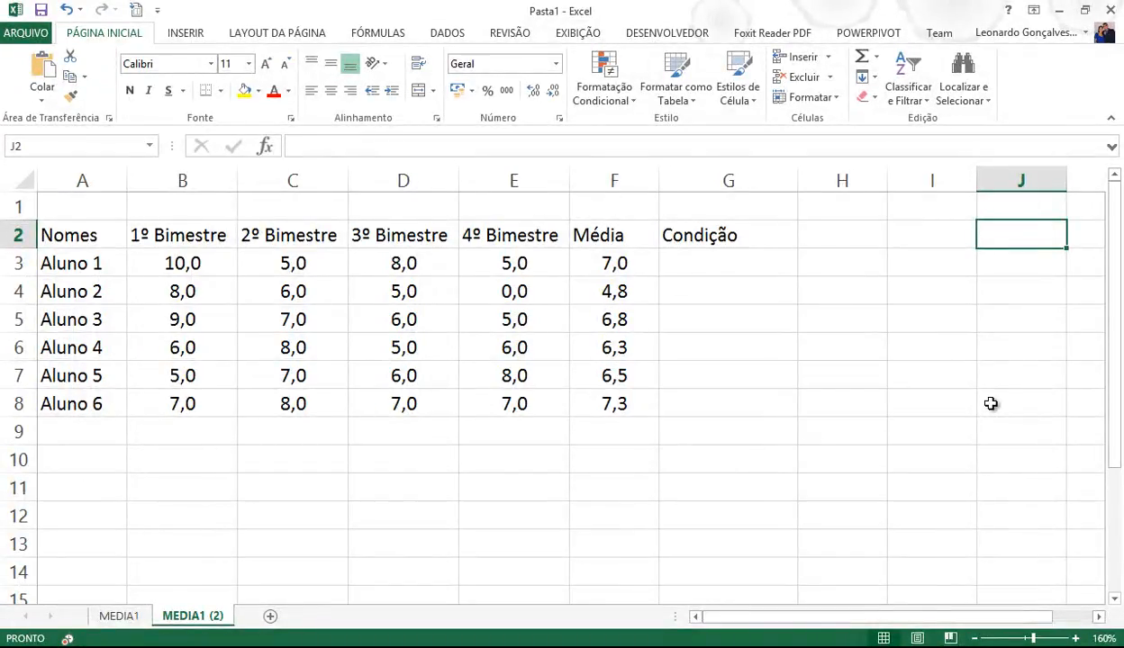
- Enter the title TABELA APROVAÇÃO in J2 and headers DE, ATÉ, TEXTO in row 3
type("TABE")
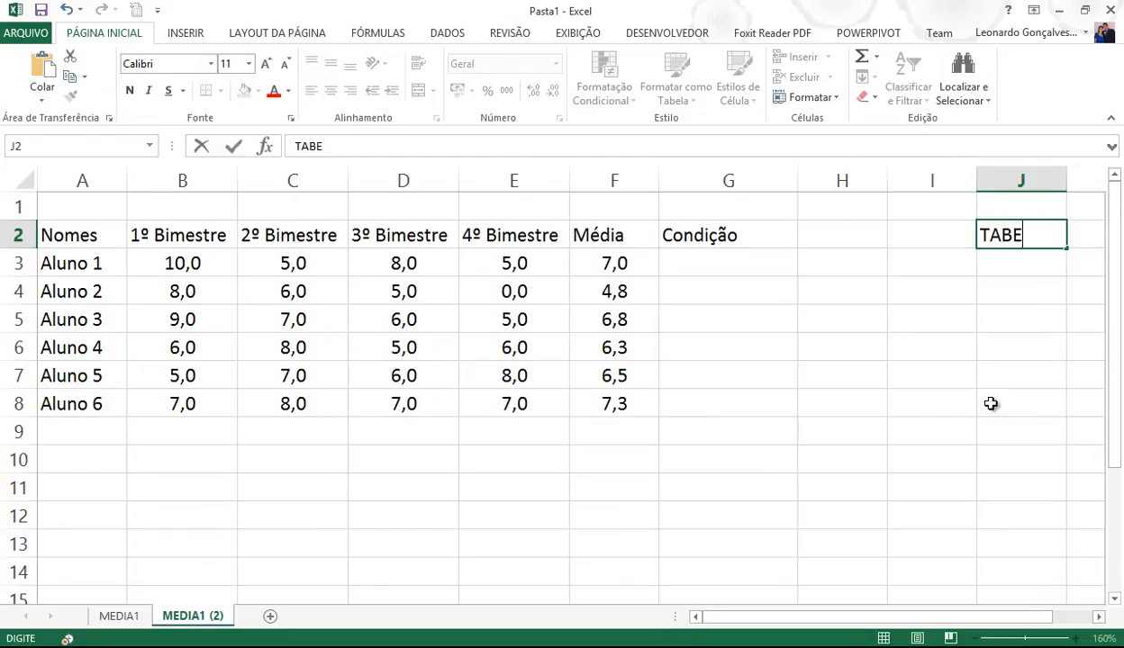
type("LA APROV")
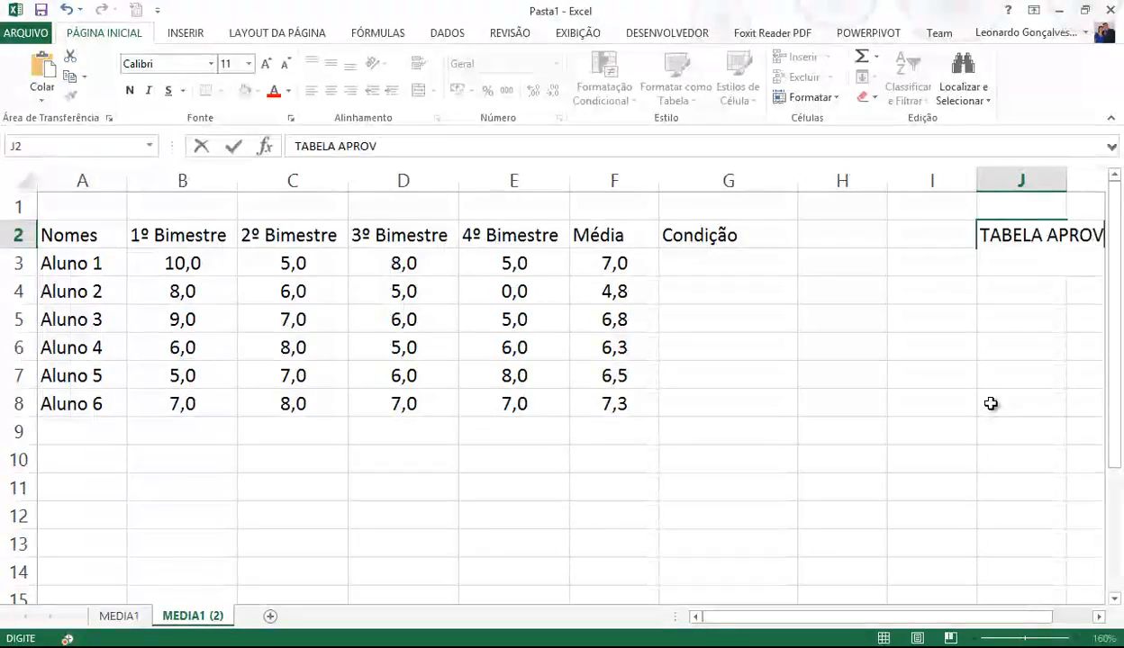
type("AÇÃO")
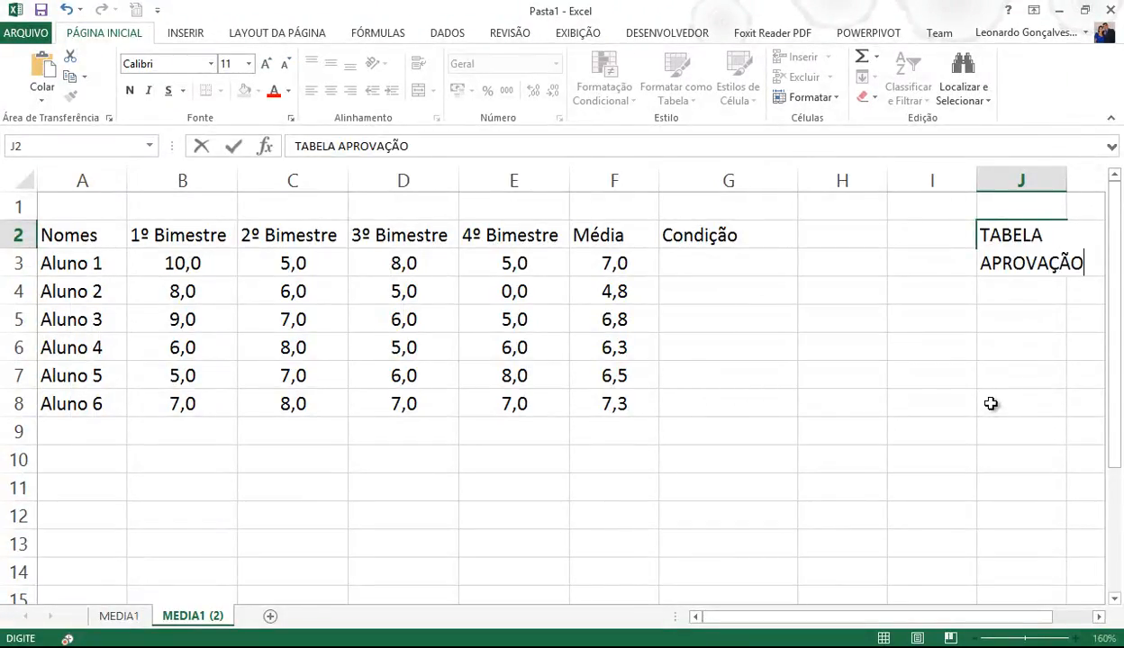
key("Return")
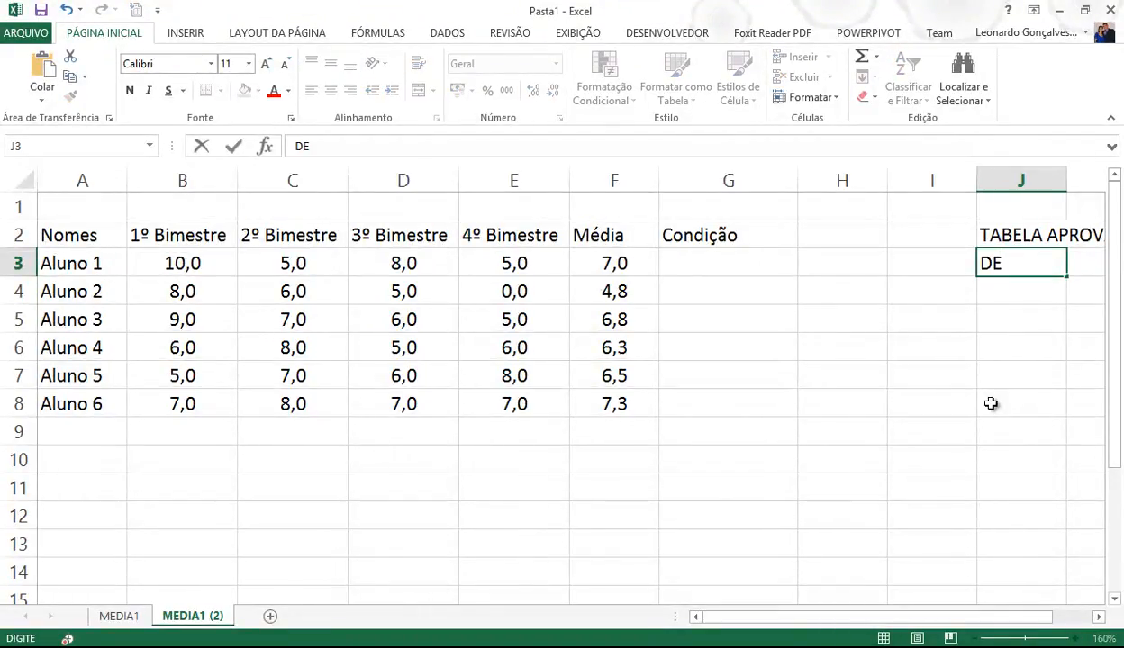
key("Tab")
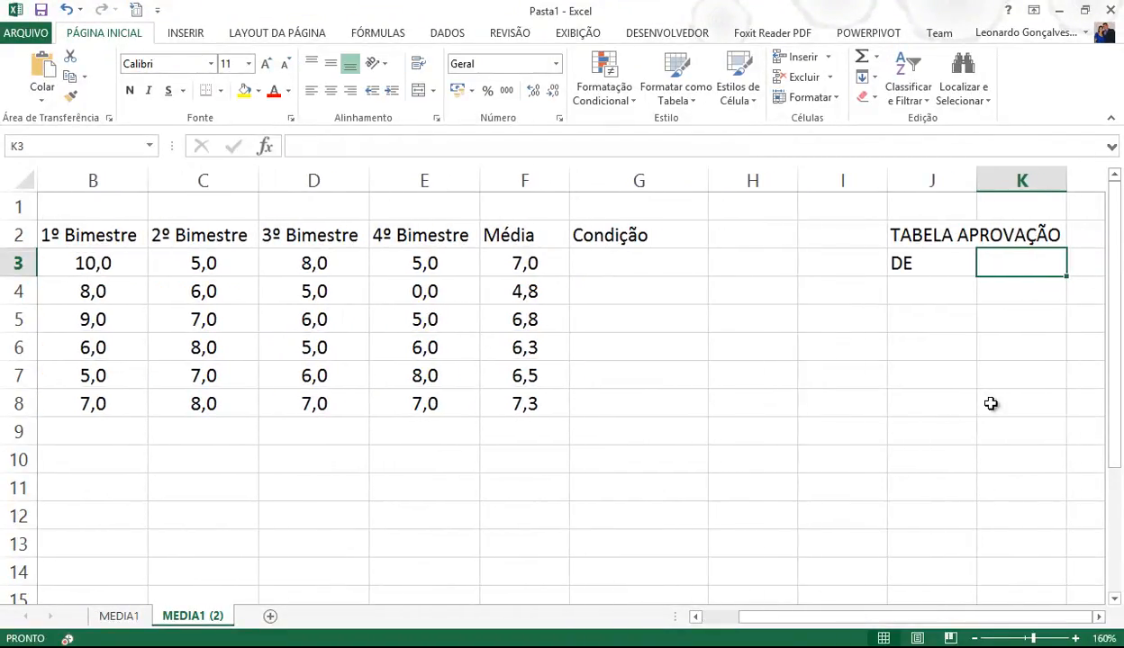
type("ATÉ")
key("Tab")
type("TEXTO")
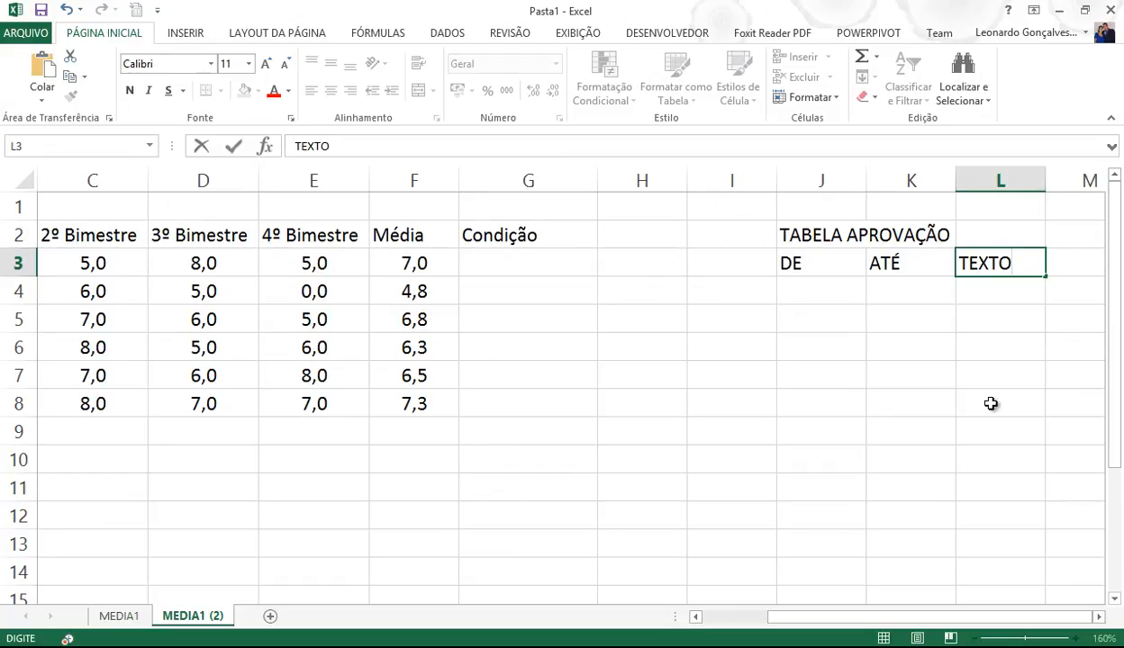
key("Return")
key("Left")
key("Left")
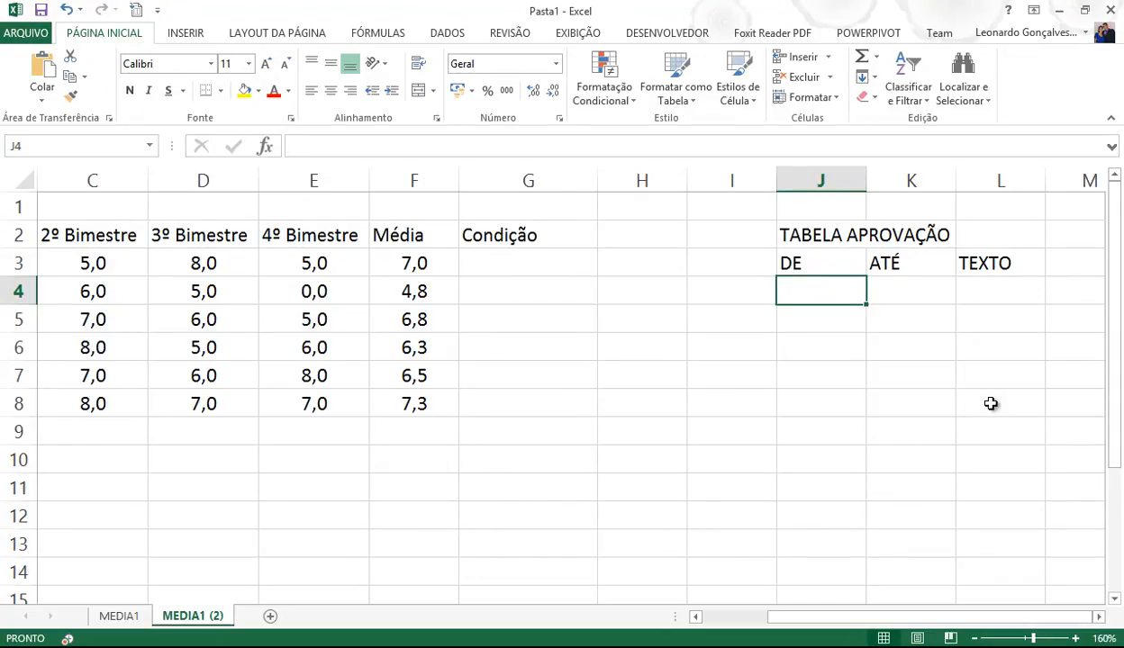
- Fill the DE/ATÉ bounds in J4:K6 with 0–4,9, 5–6,9 and 7–10
type("0")
key("Tab")
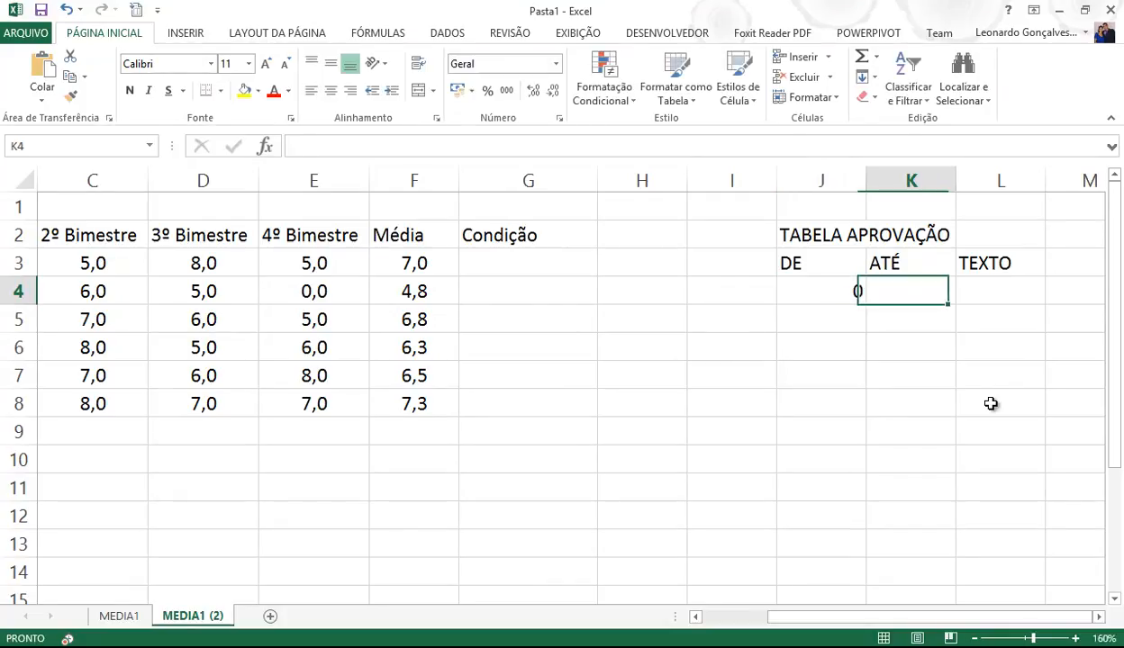
type("4,")
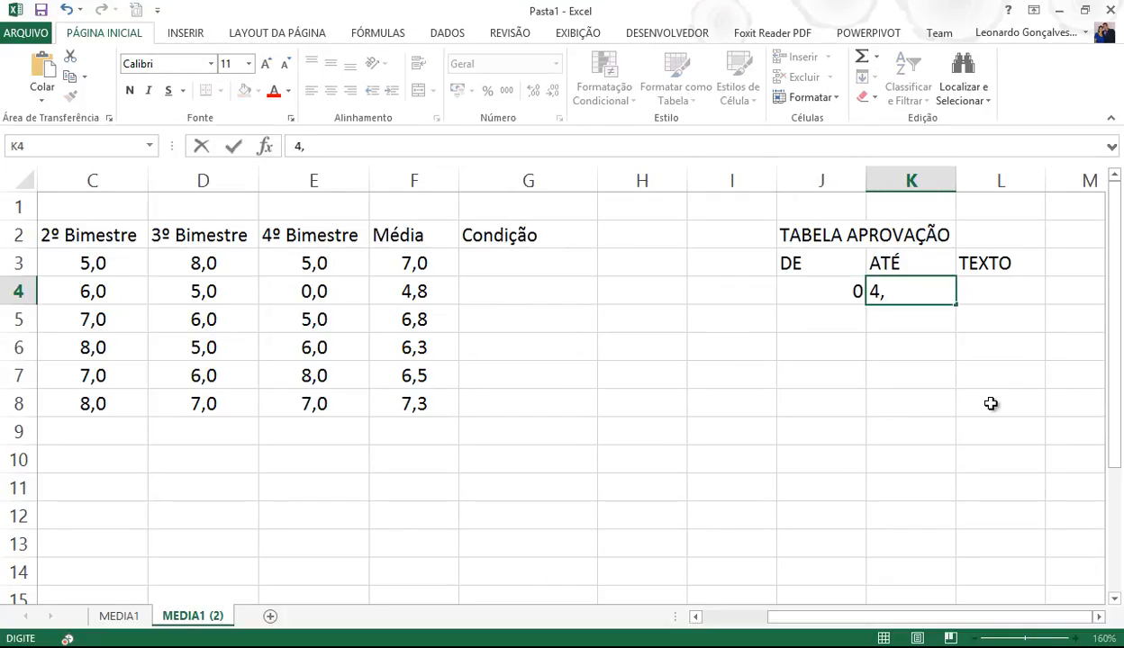
type("9")
key("Return")
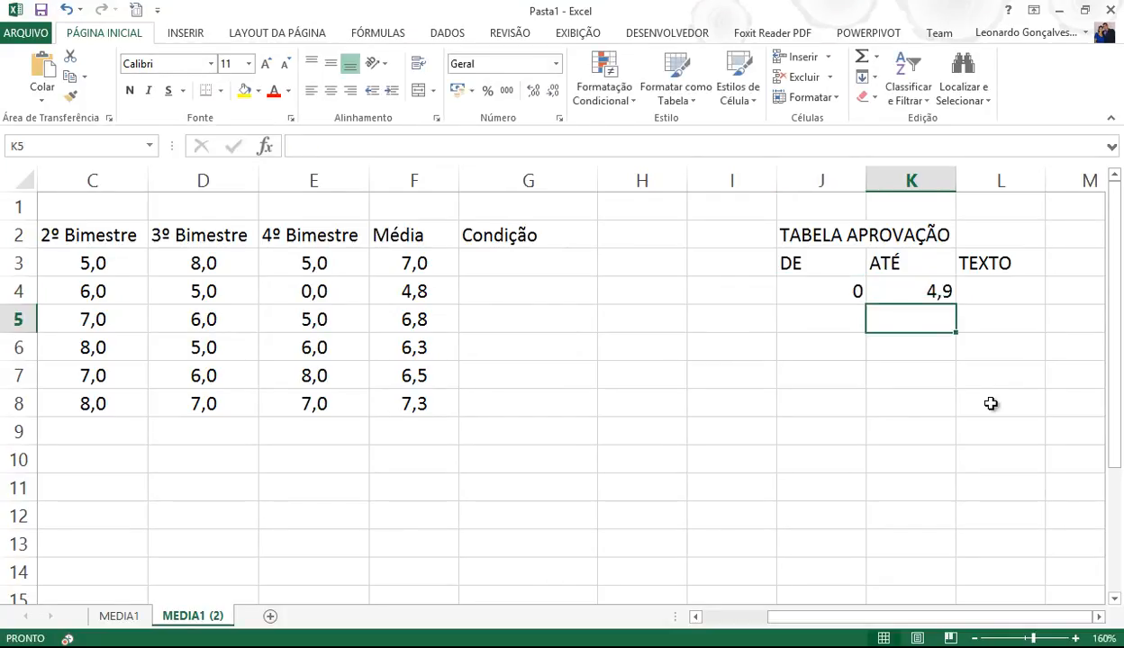
key("Left")
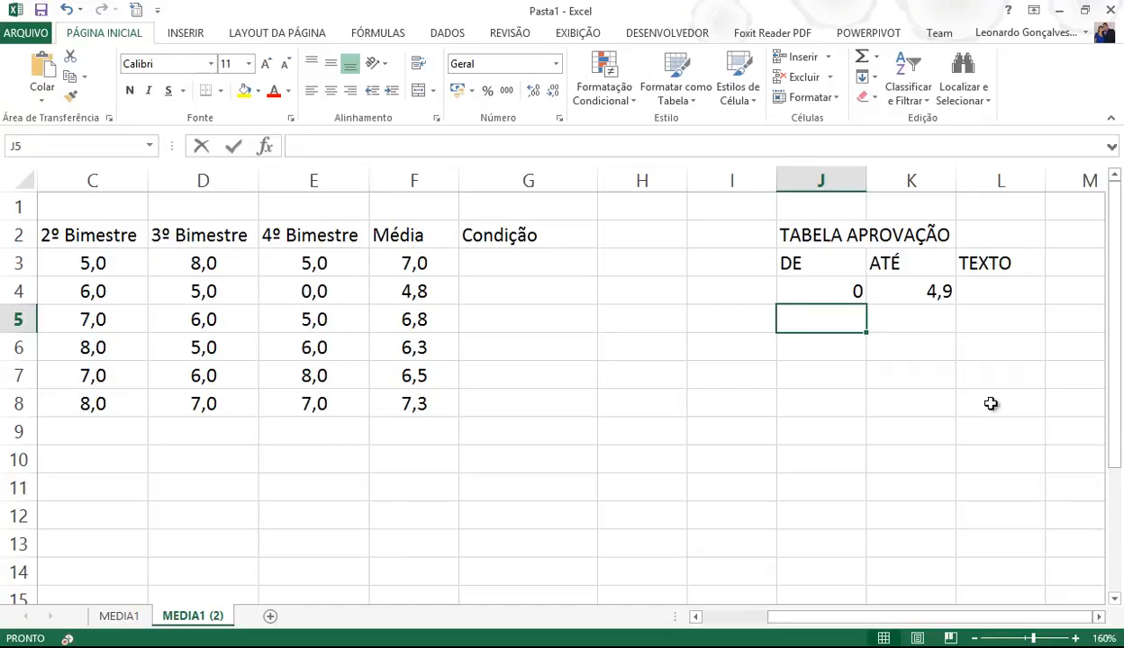
type("5")
key("Tab")
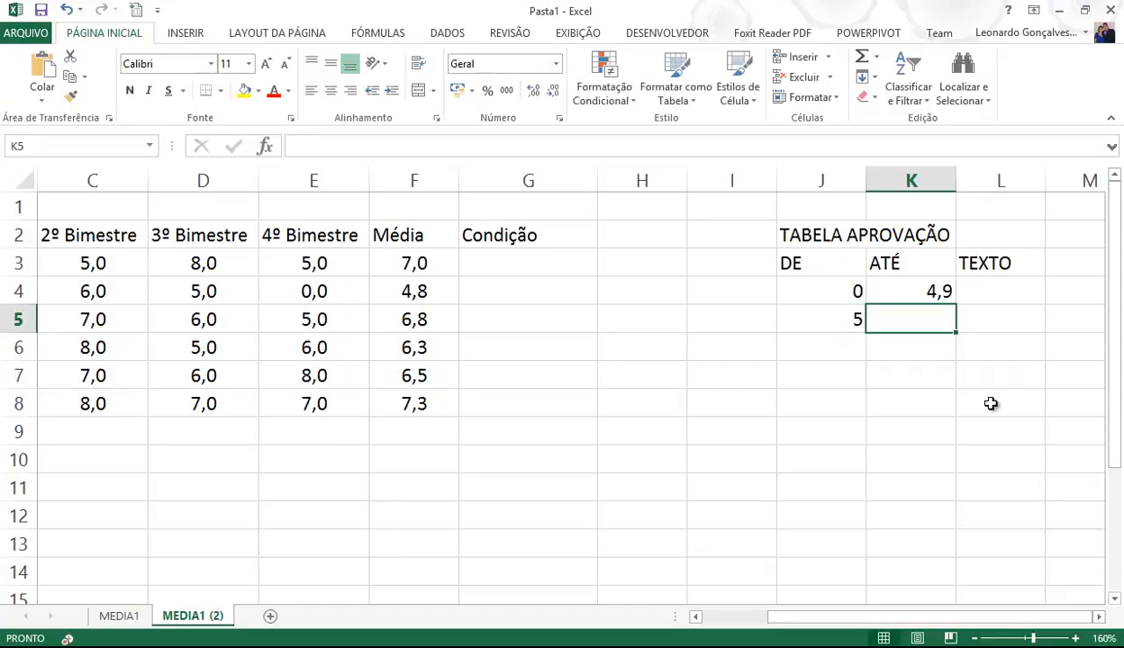
type("6,9")
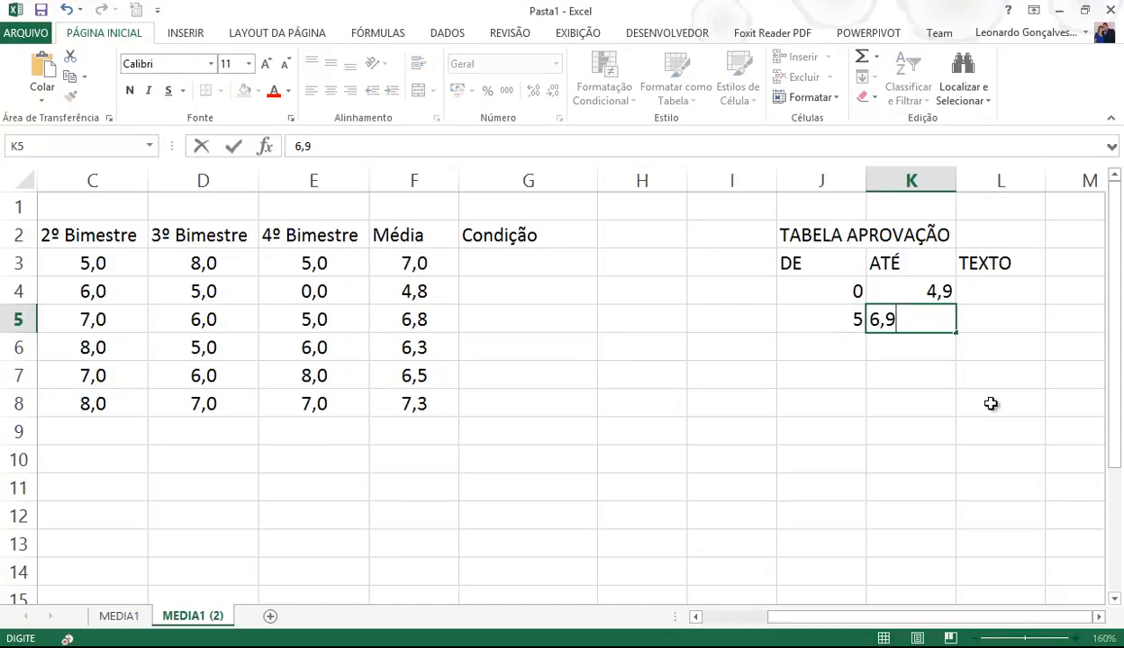
key("Return")
key("Left")
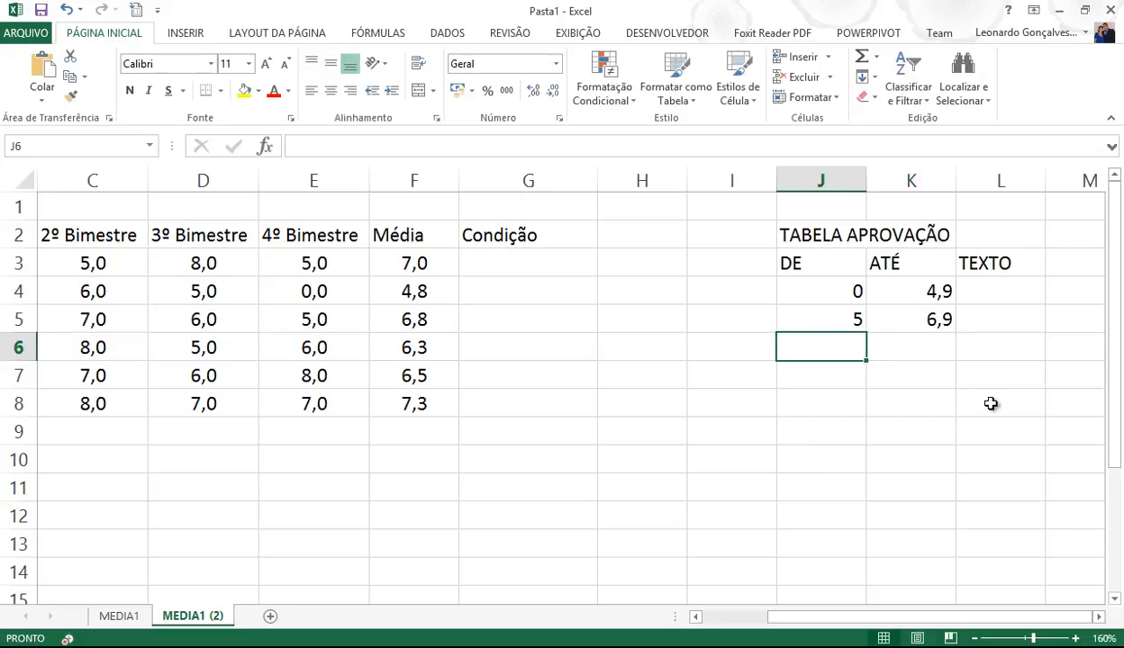
type("7")
key("Right")
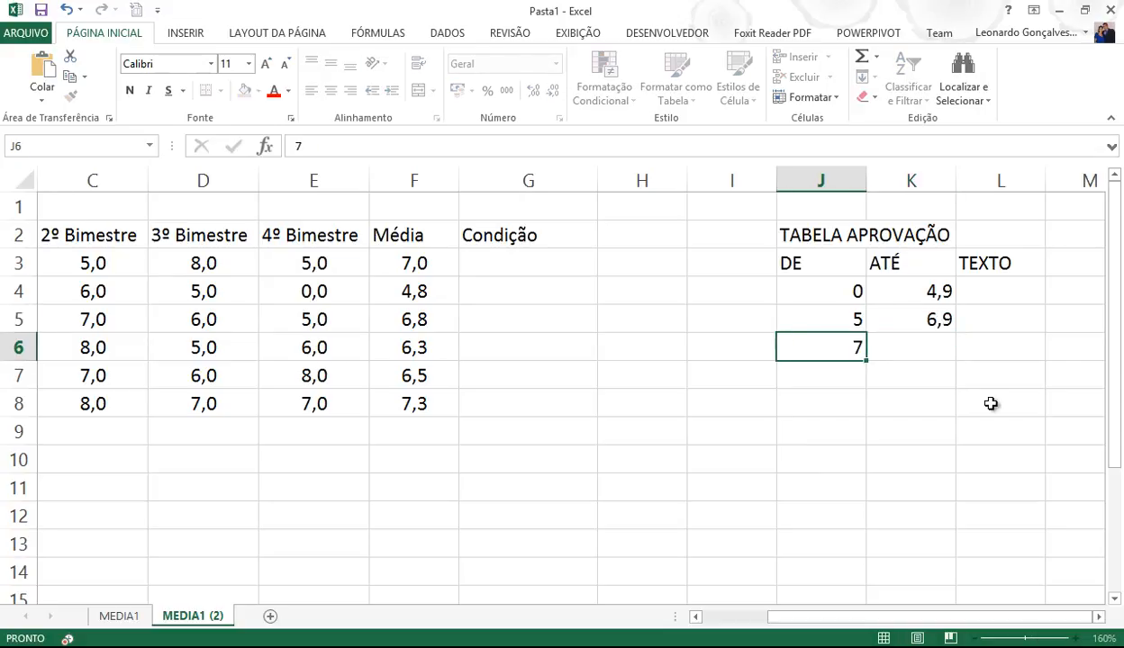
type("10")
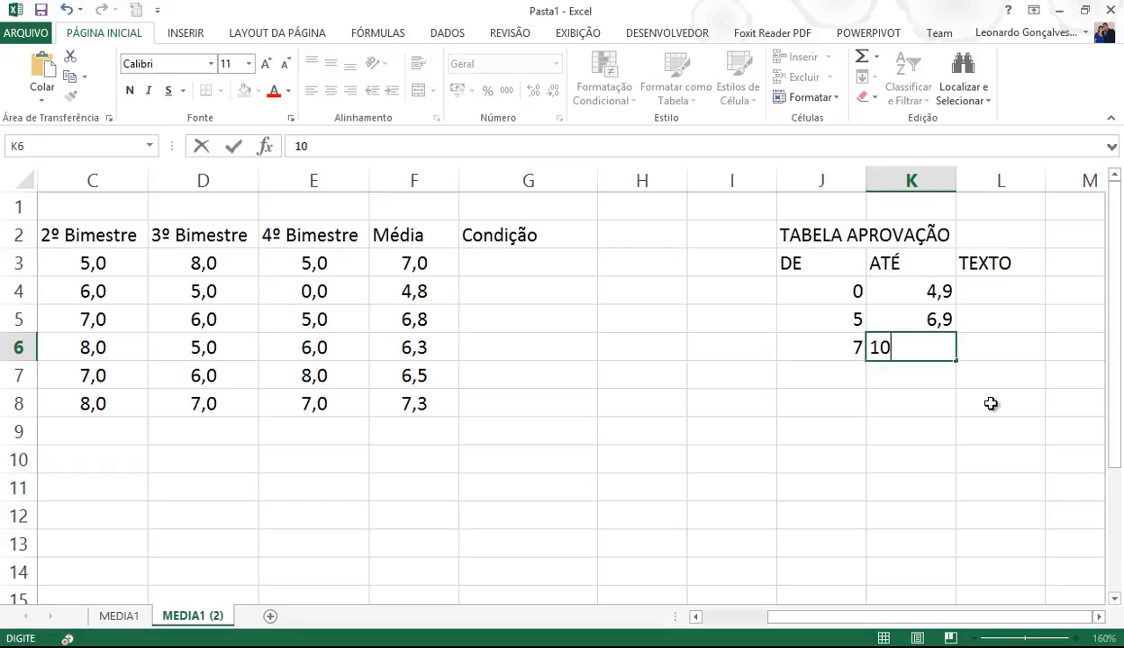
key("Right")
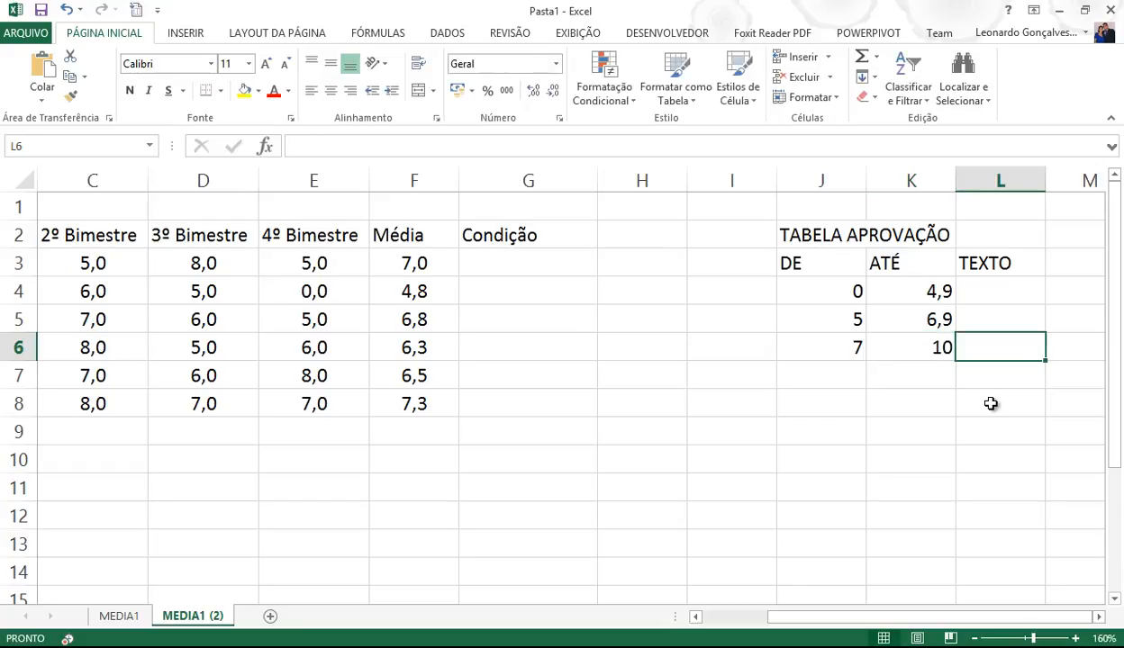
- Format J4:K6 as Número with one decimal place and centre the values
left_click_drag(819, 282, 918, 351)
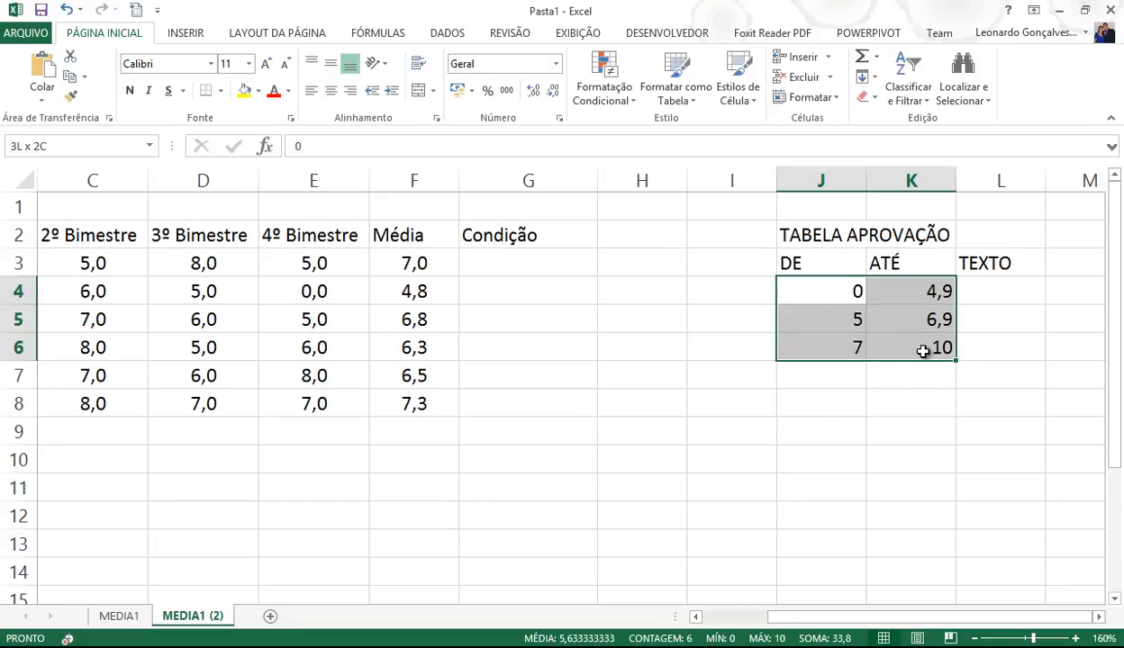
left_click(555, 63)
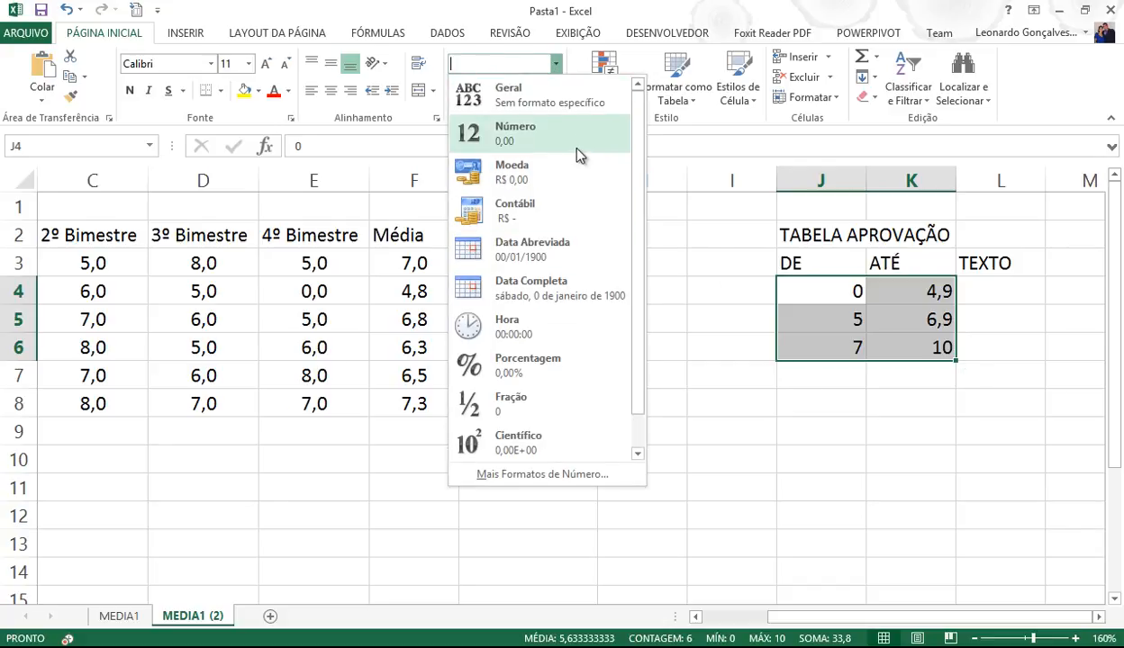
left_click(564, 140)
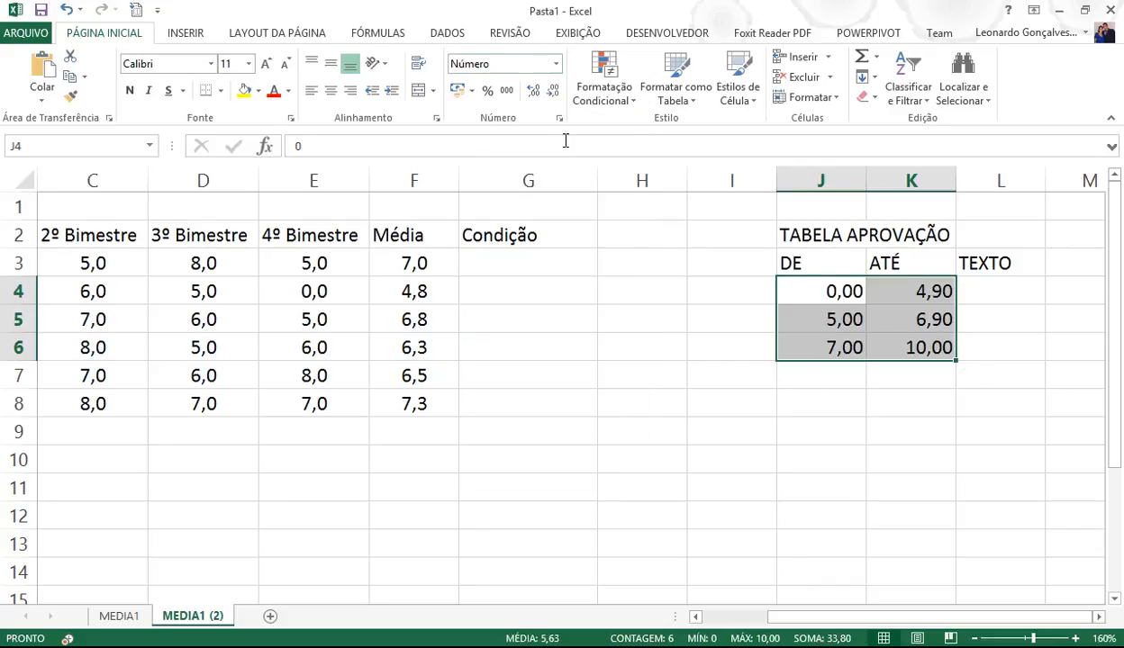
left_click(552, 91)
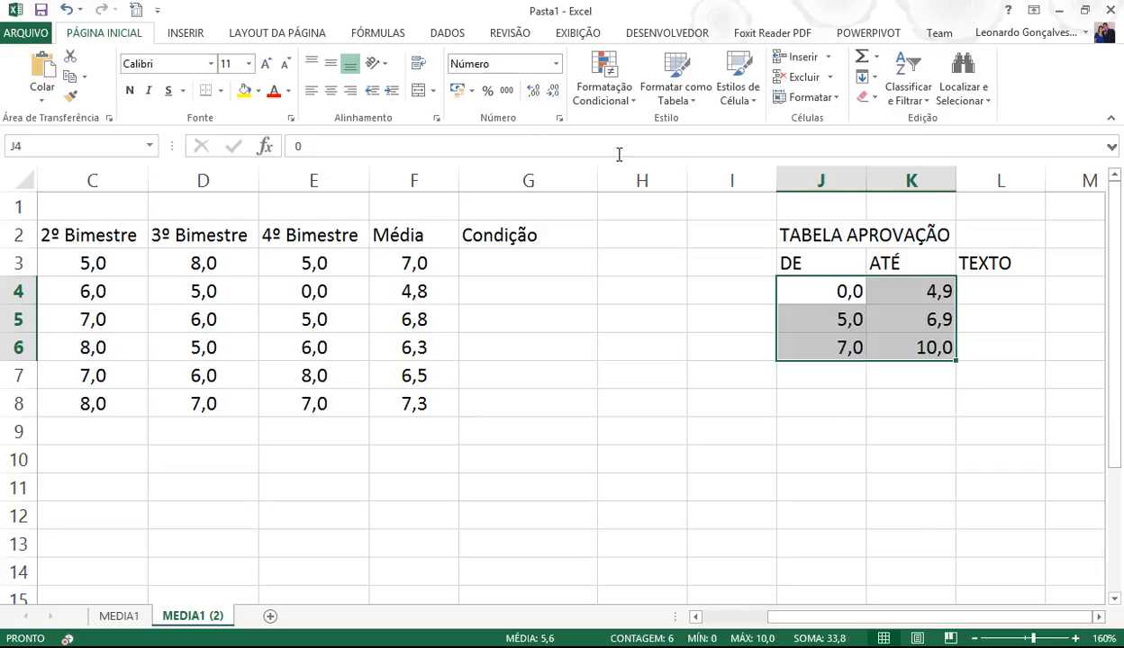
left_click(331, 90)
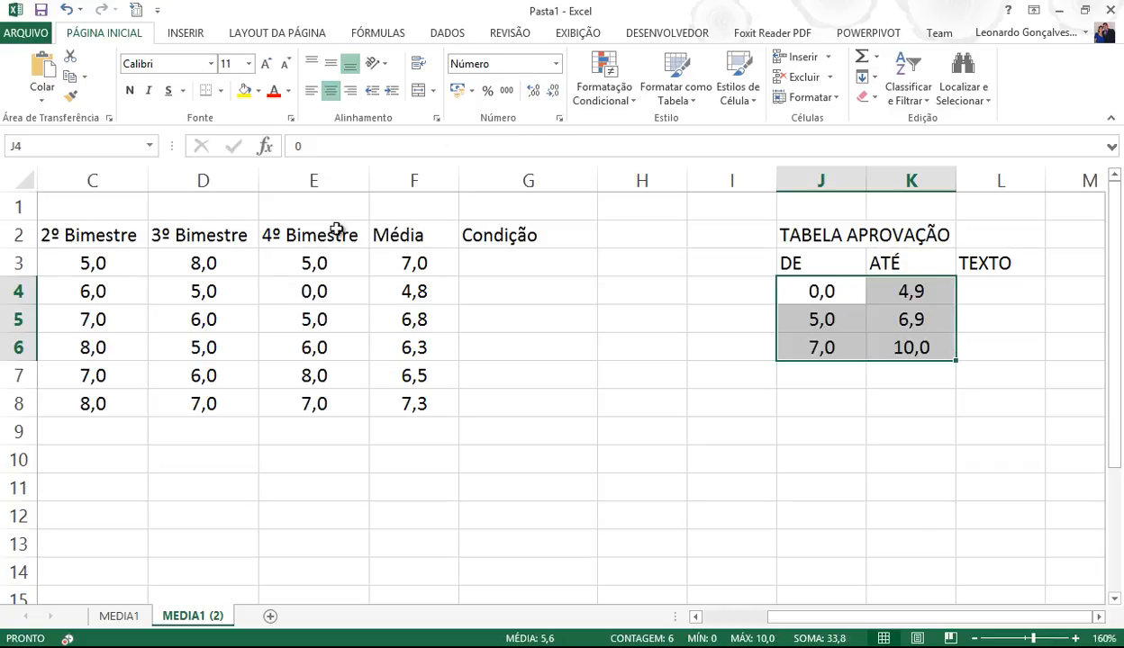
left_click(800, 263)
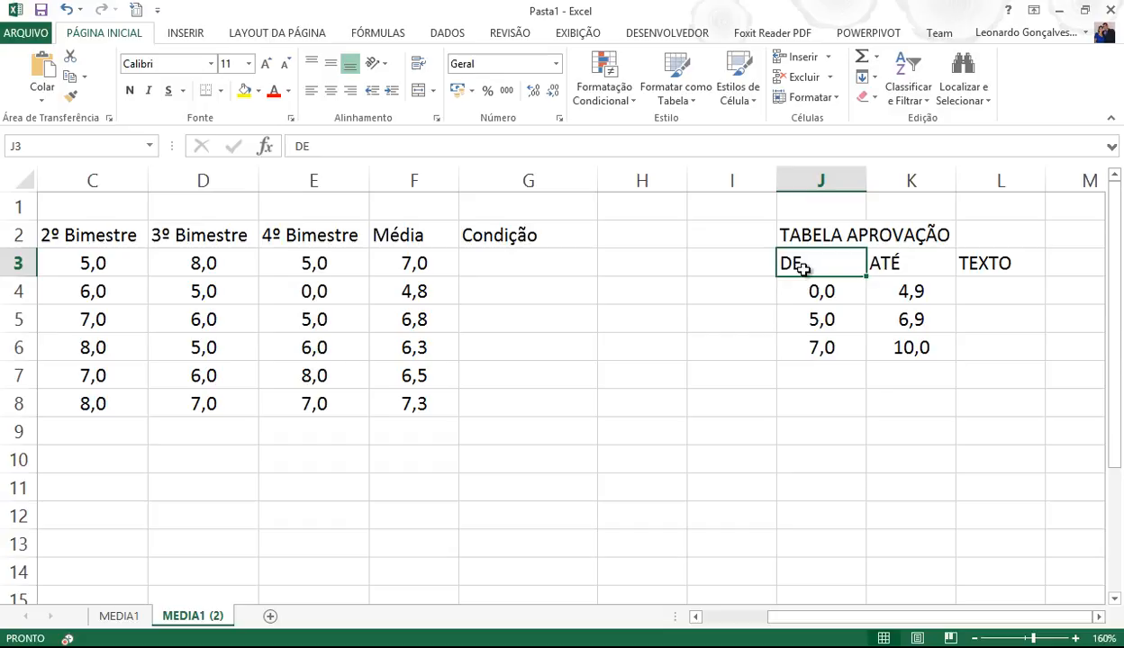
left_click(981, 286)
left_click_drag(802, 289, 1006, 293)
- Enter REPROVADO, RECUPERAÇÃO and APROVADO in L4:L6
left_click(1008, 296)
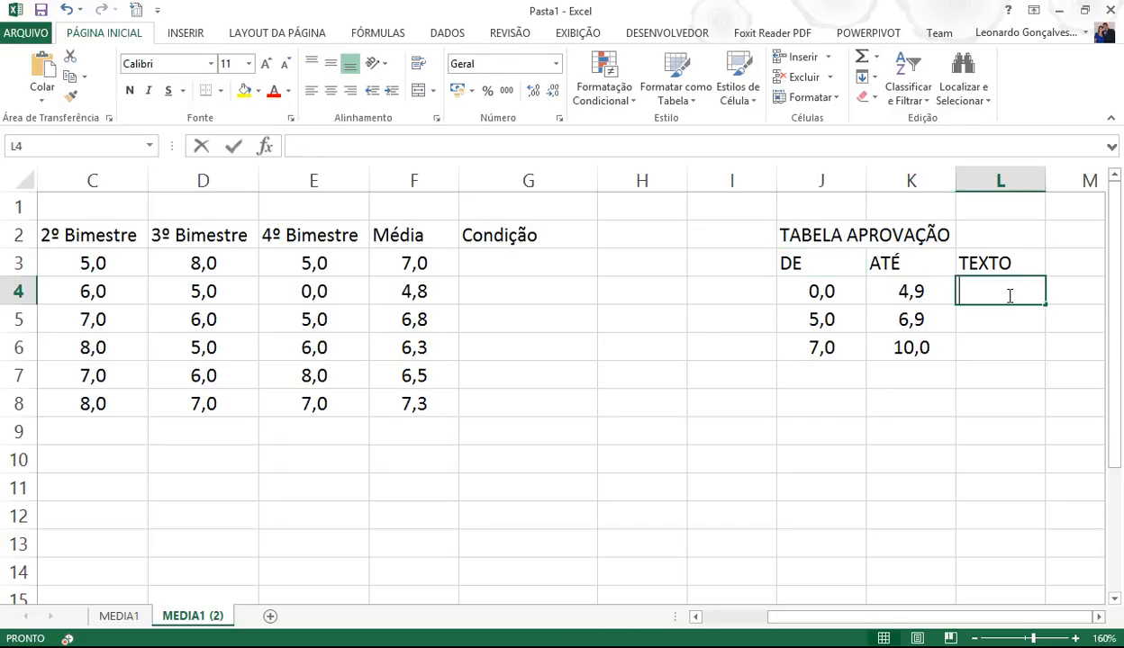
type("REPROVADO")
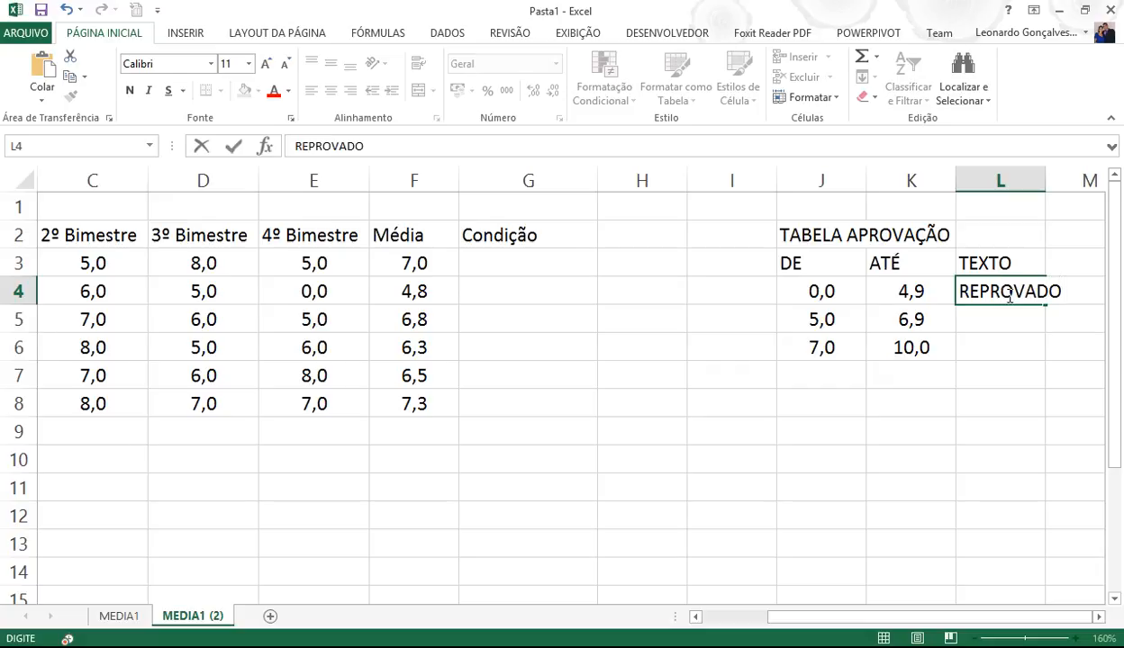
key("Return")
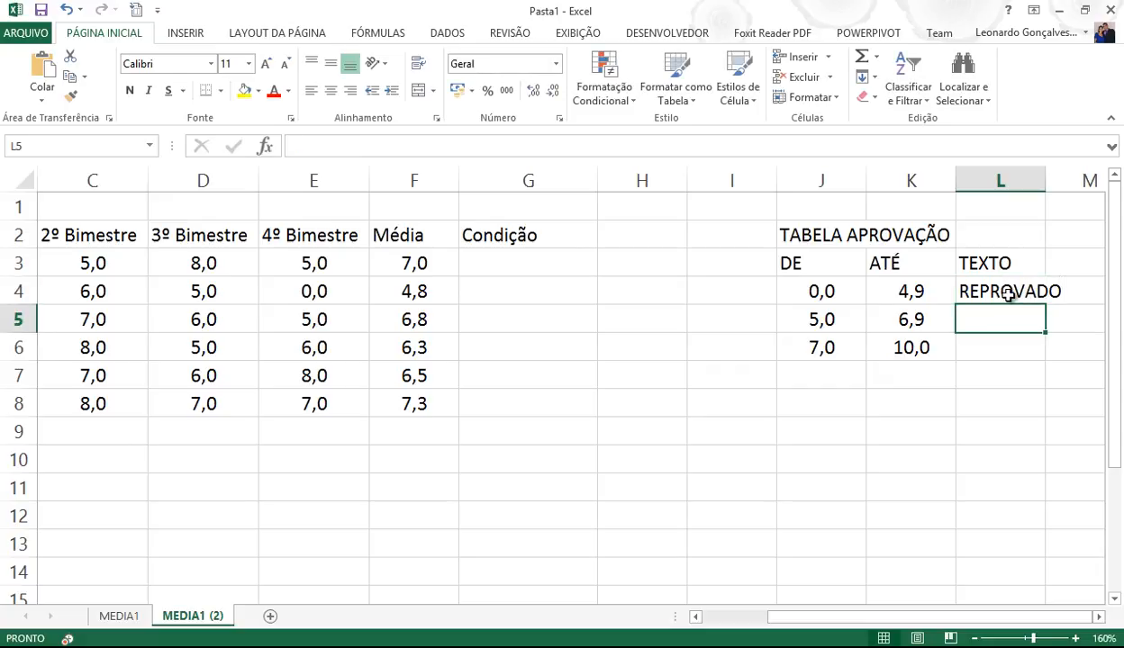
type("RECUPE")
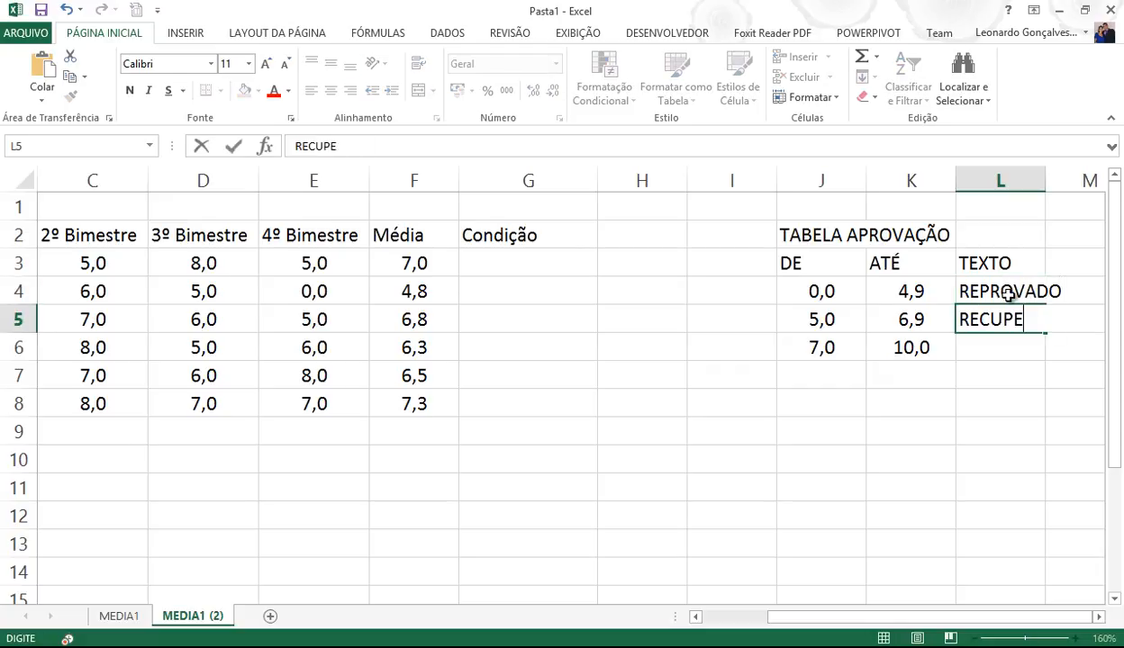
type("RAÇÃO")
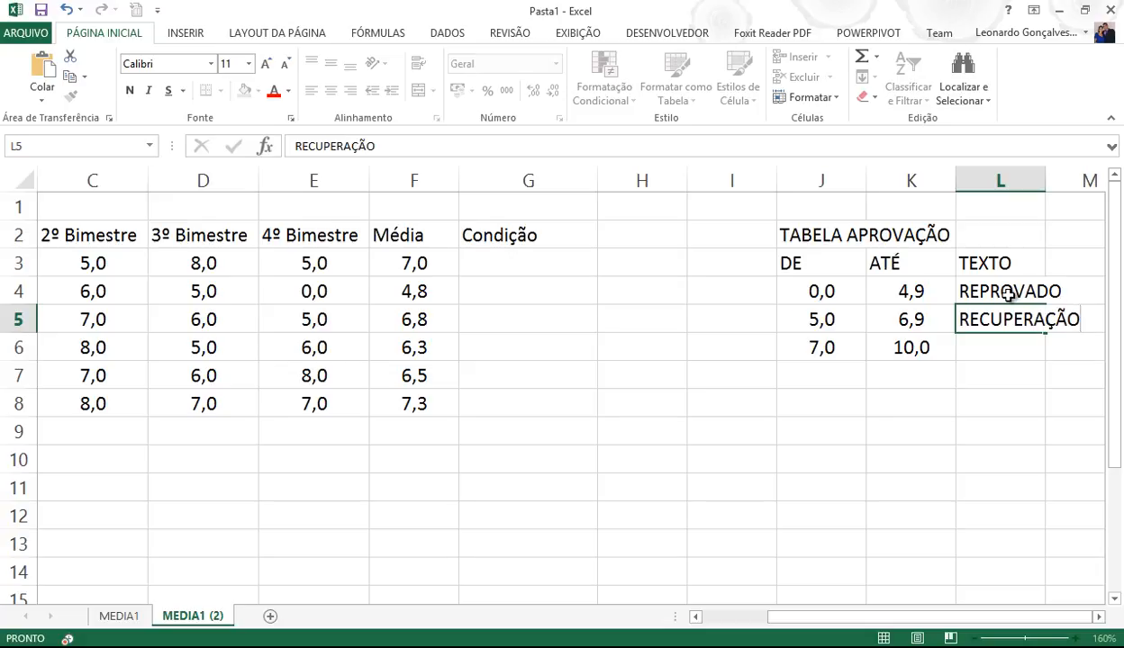
key("Return")
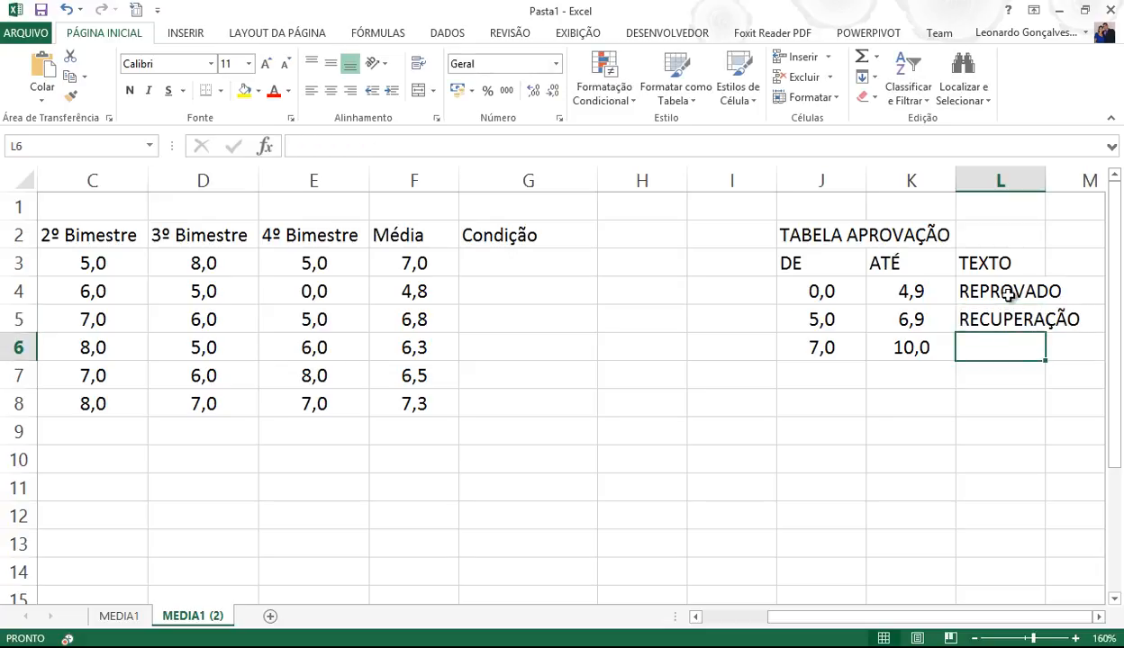
type("APROVADO")
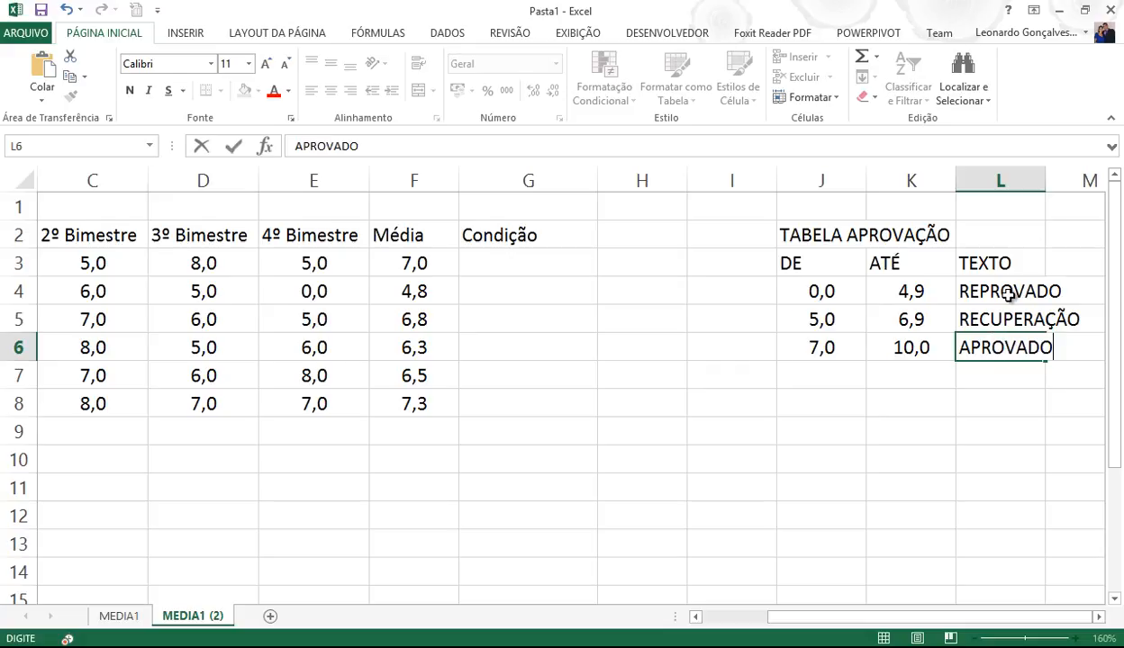
key("Return")
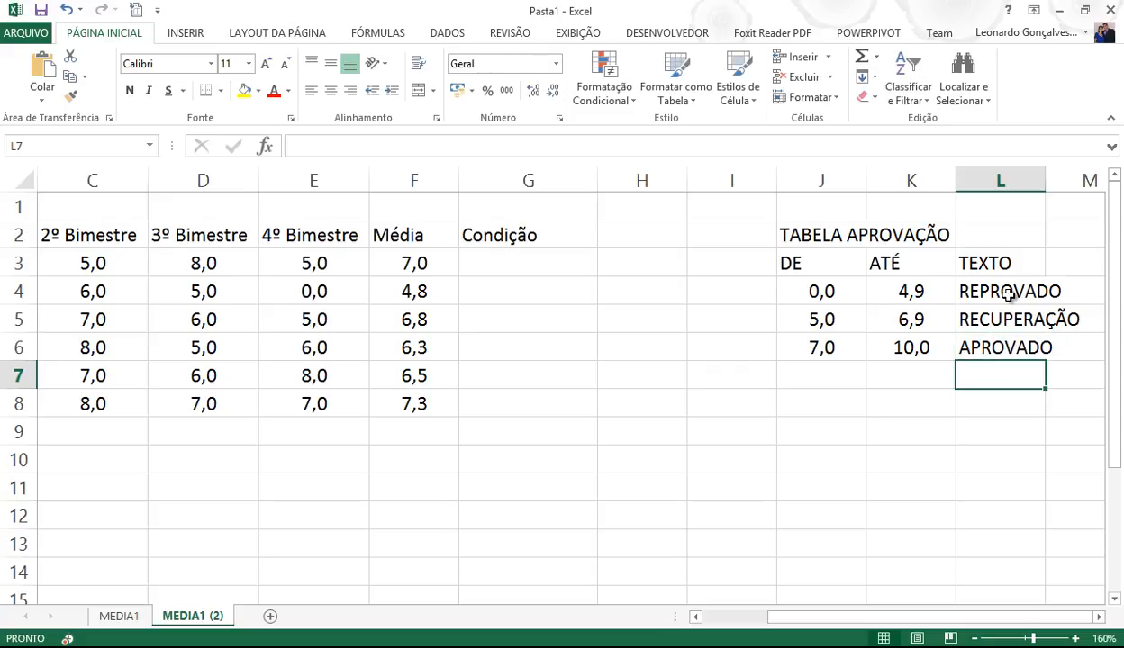
- Merge and centre the title across J2:L2, centre the headers, and apply the Título 2 style
left_click_drag(778, 230, 1013, 228)
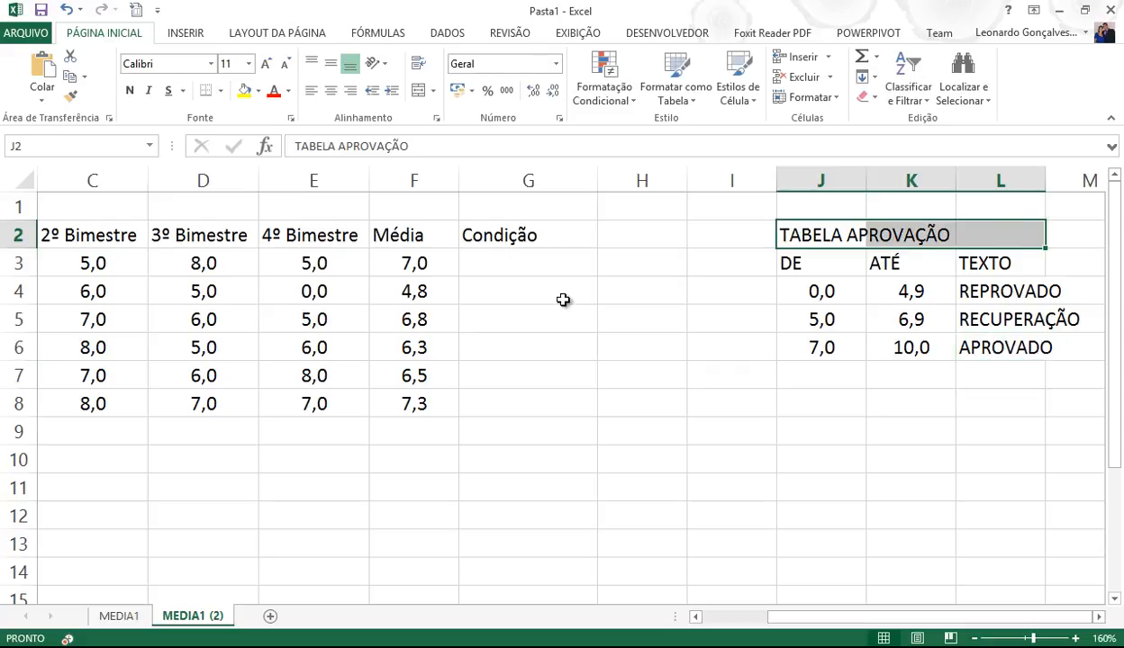
left_click(420, 90)
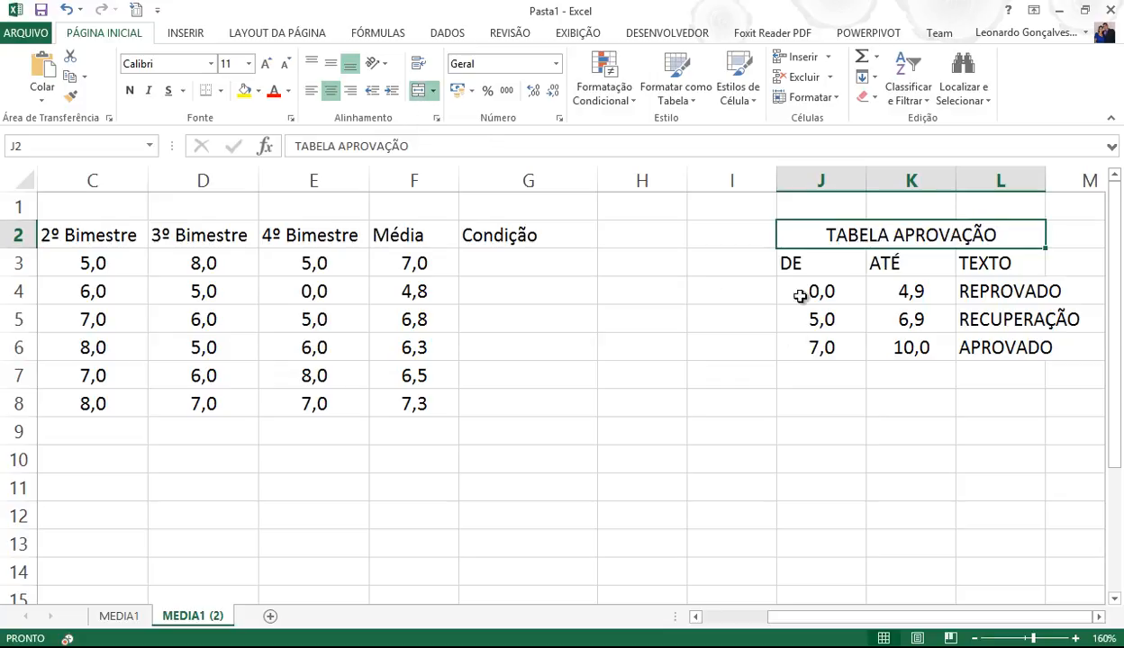
left_click_drag(785, 263, 1025, 270)
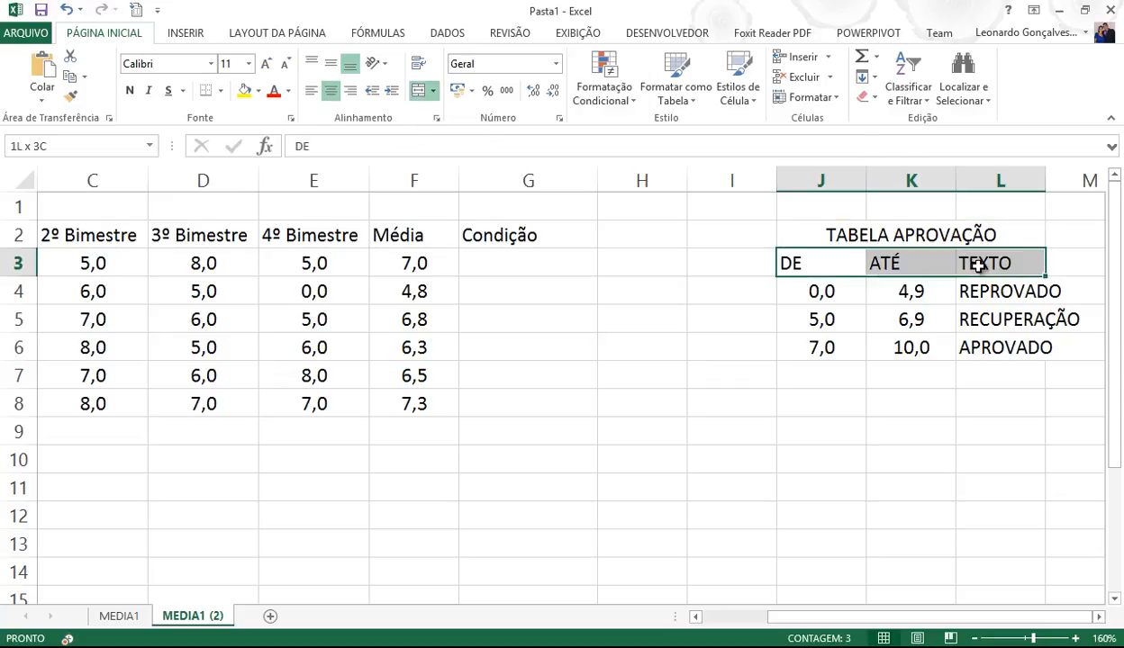
left_click(331, 90)
left_click(780, 377)
left_click(813, 238)
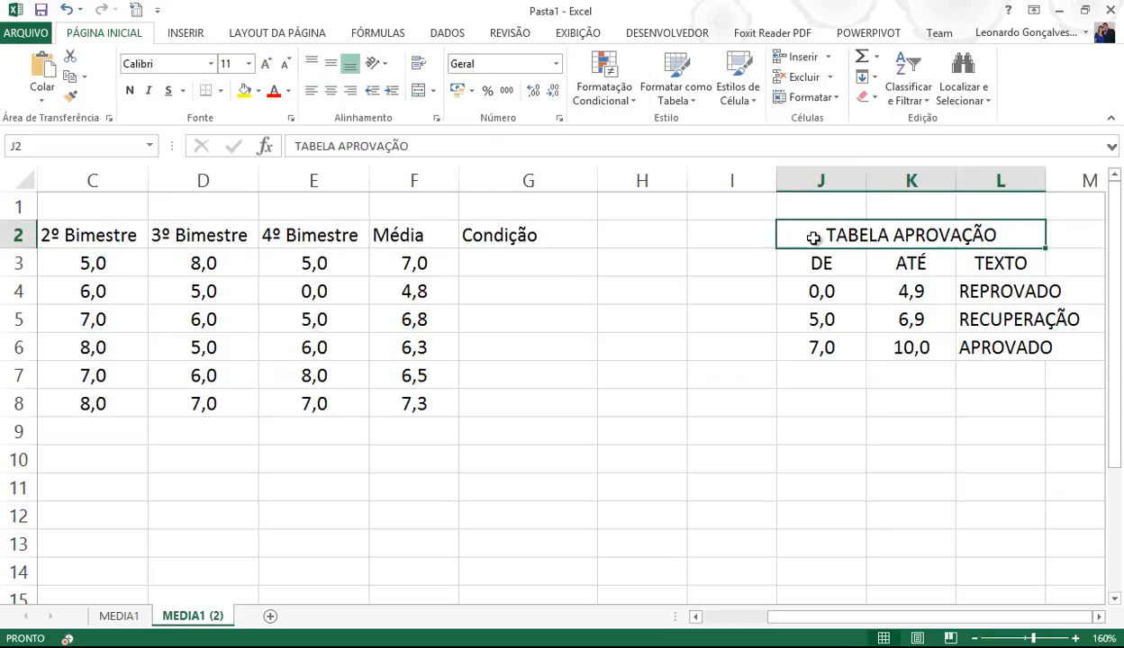
left_click(733, 100)
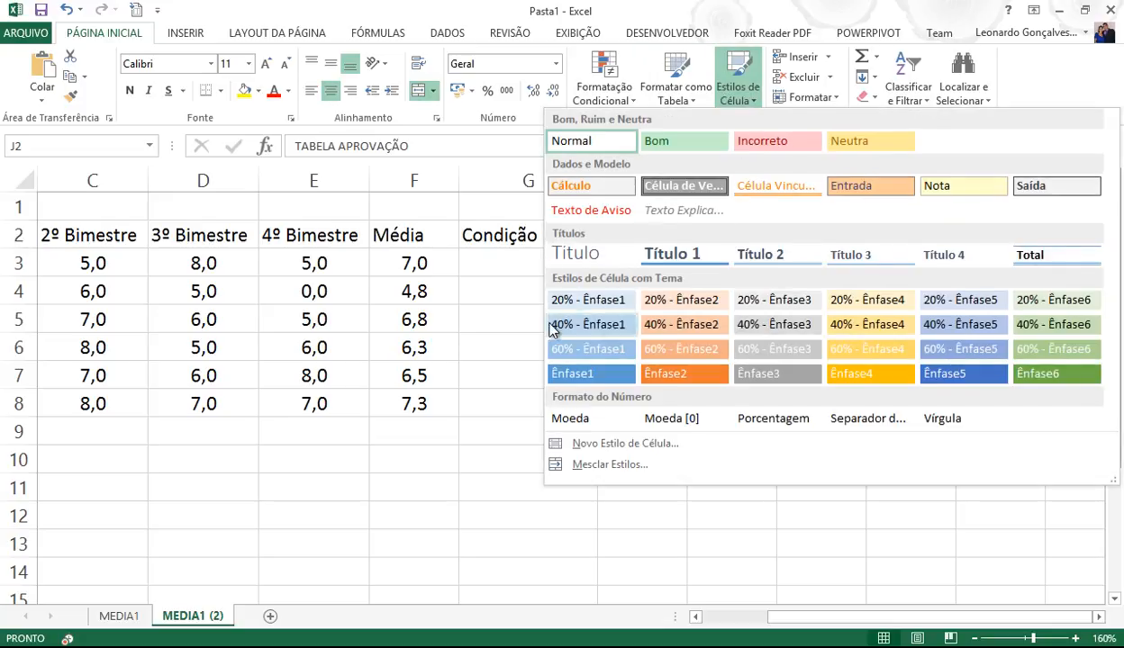
left_click(796, 262)
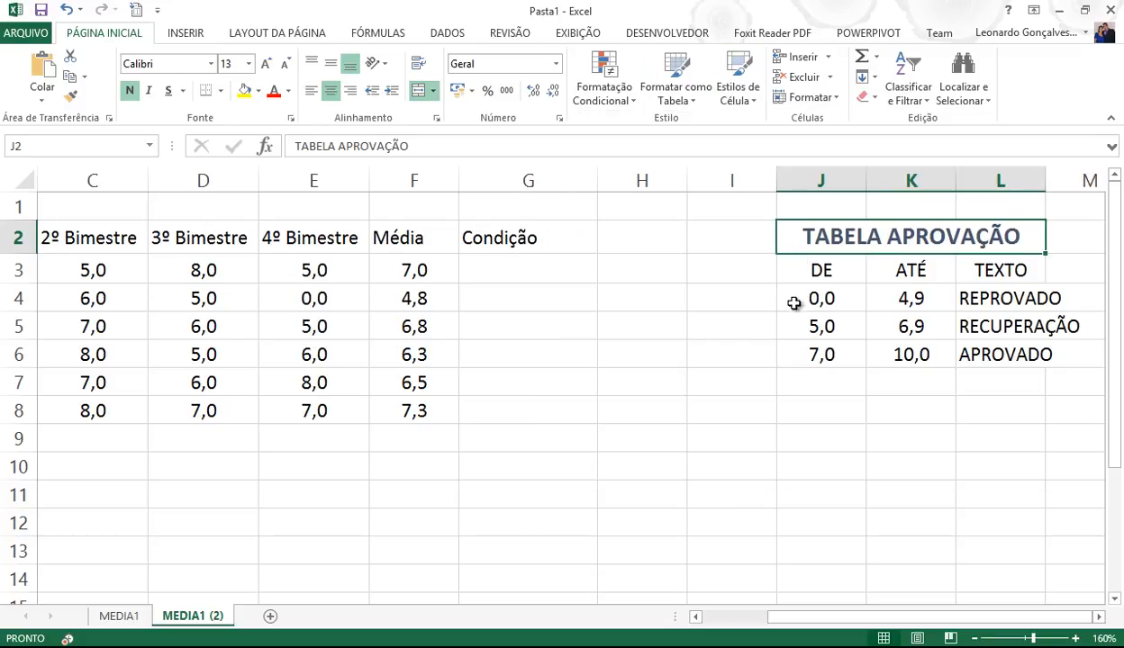
- Add all borders to J3:L6 and autofit column L to fit RECUPERAÇÃO
left_click(819, 354)
left_click_drag(815, 272, 996, 353)
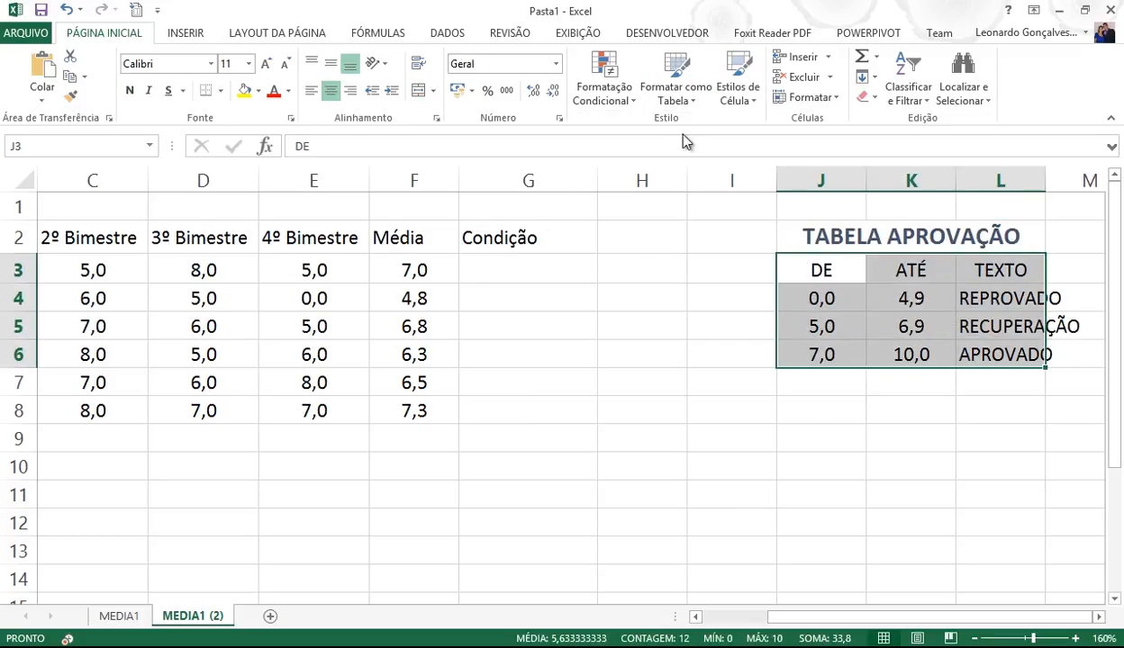
left_click(220, 91)
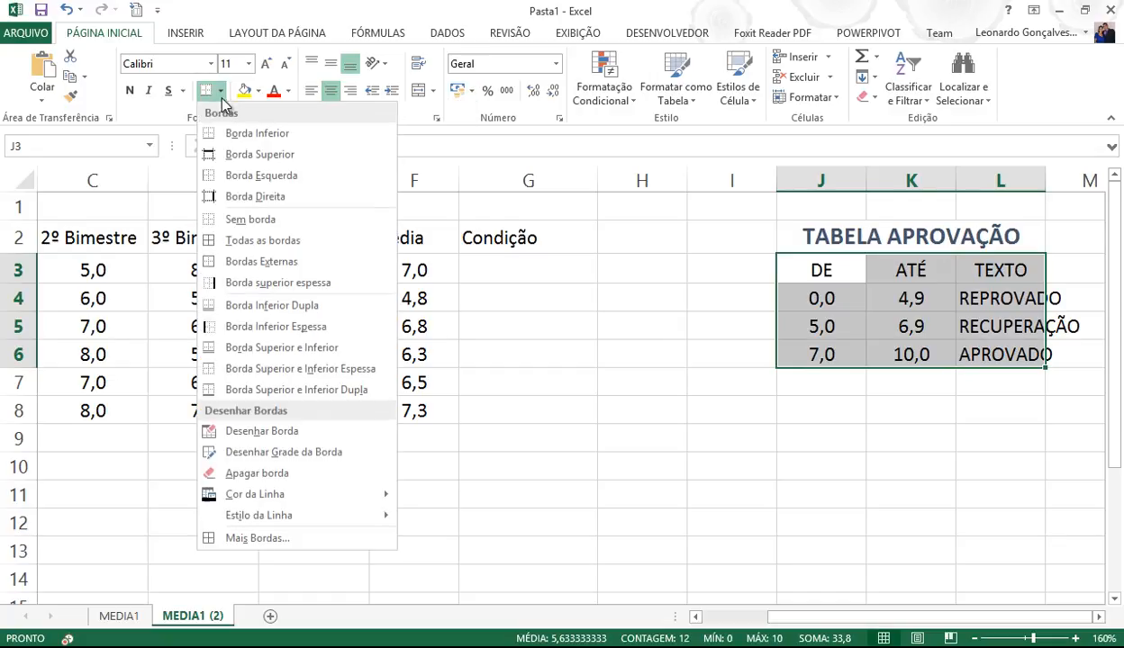
left_click(260, 240)
left_click(819, 489)
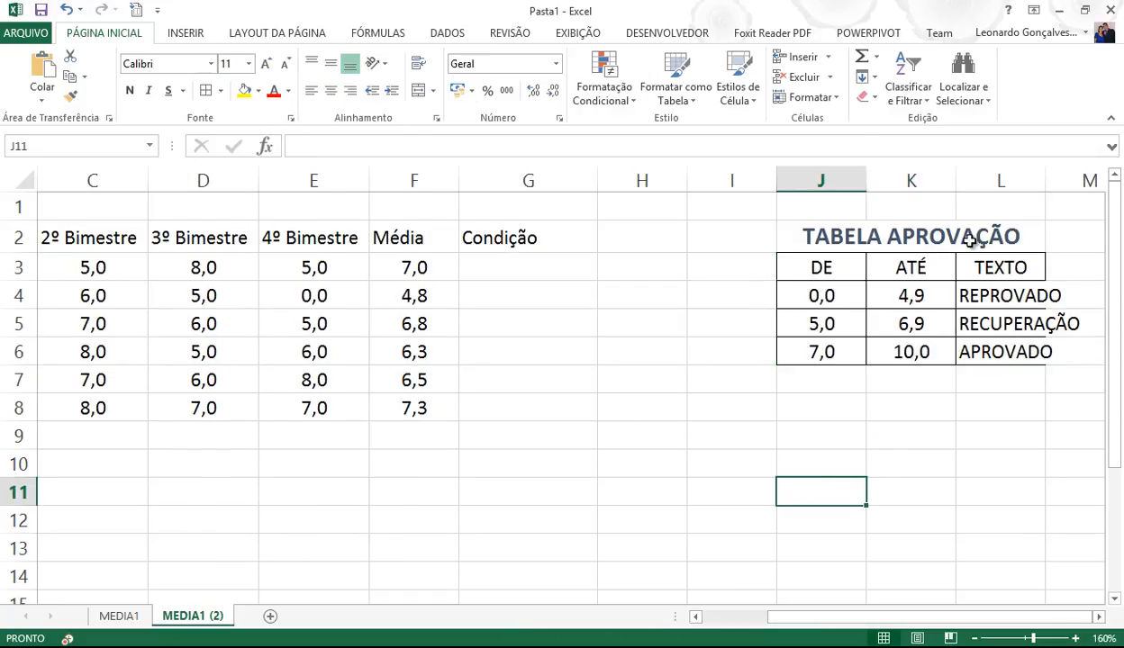
double_click(1045, 181)
left_click(895, 437)
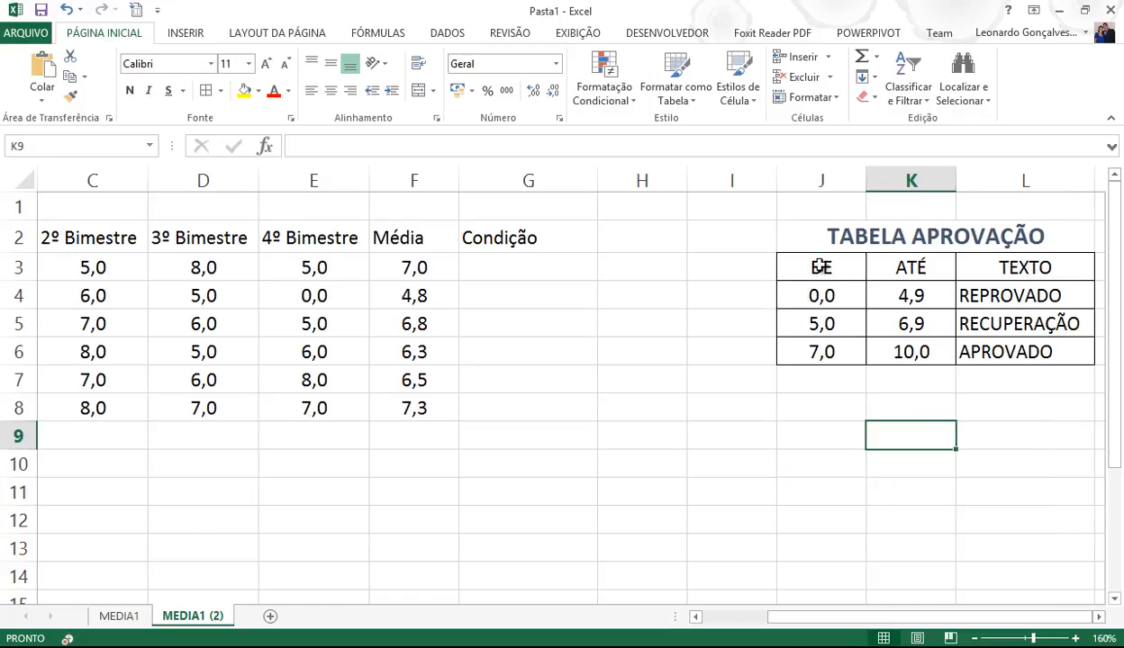
- Shade the header row J3:L3 light grey
left_click_drag(819, 267, 1022, 261)
left_click(259, 90)
left_click(242, 145)
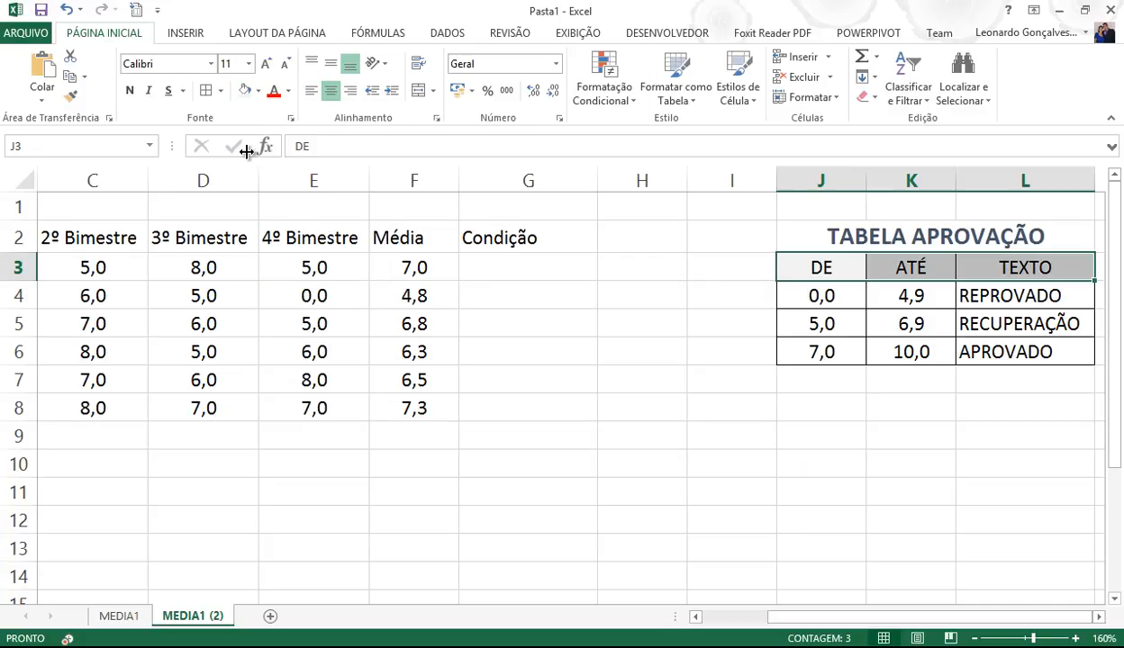
left_click(826, 452)
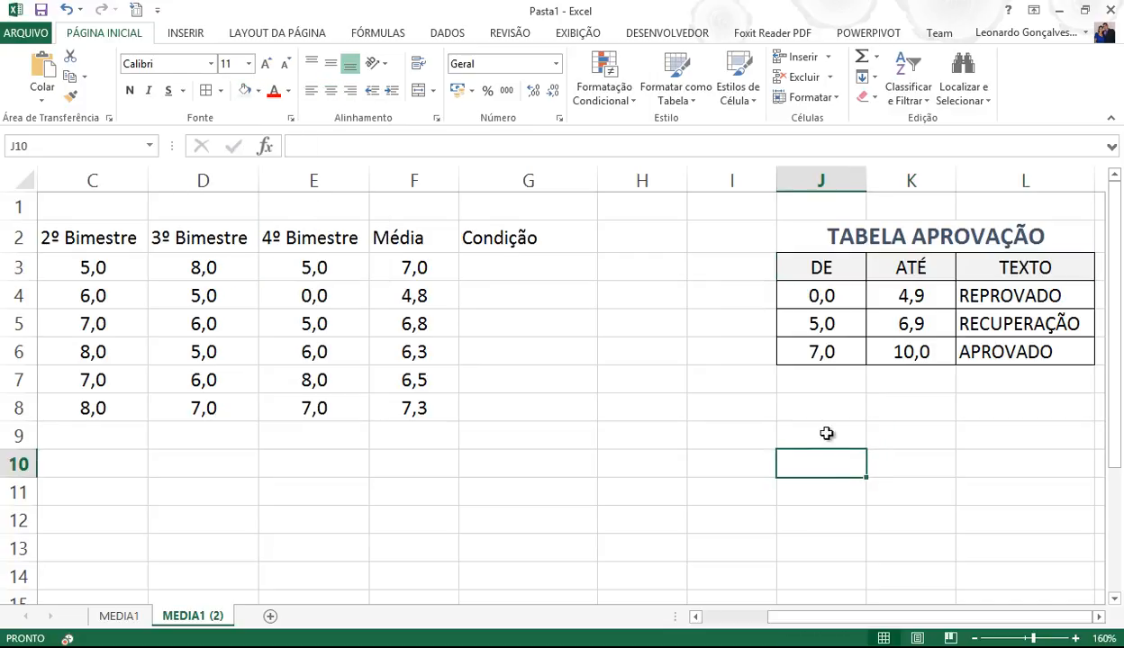
- Make the DE values in J4:J6 red
left_click(815, 297)
key("shift+Down")
key("shift+Down")
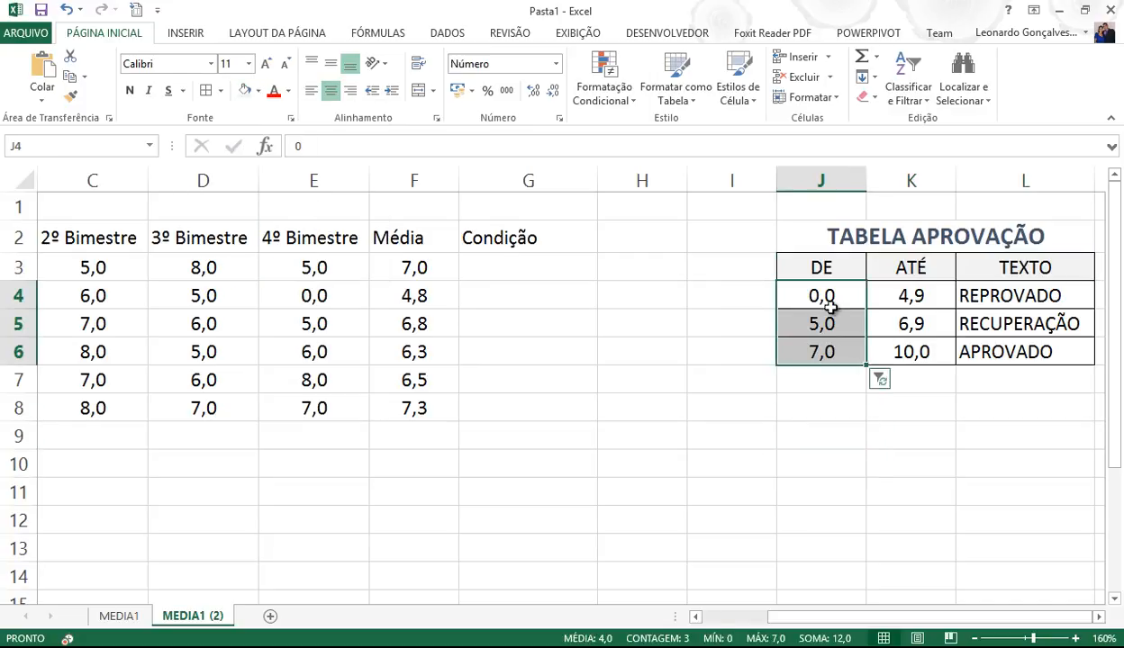
left_click(830, 297)
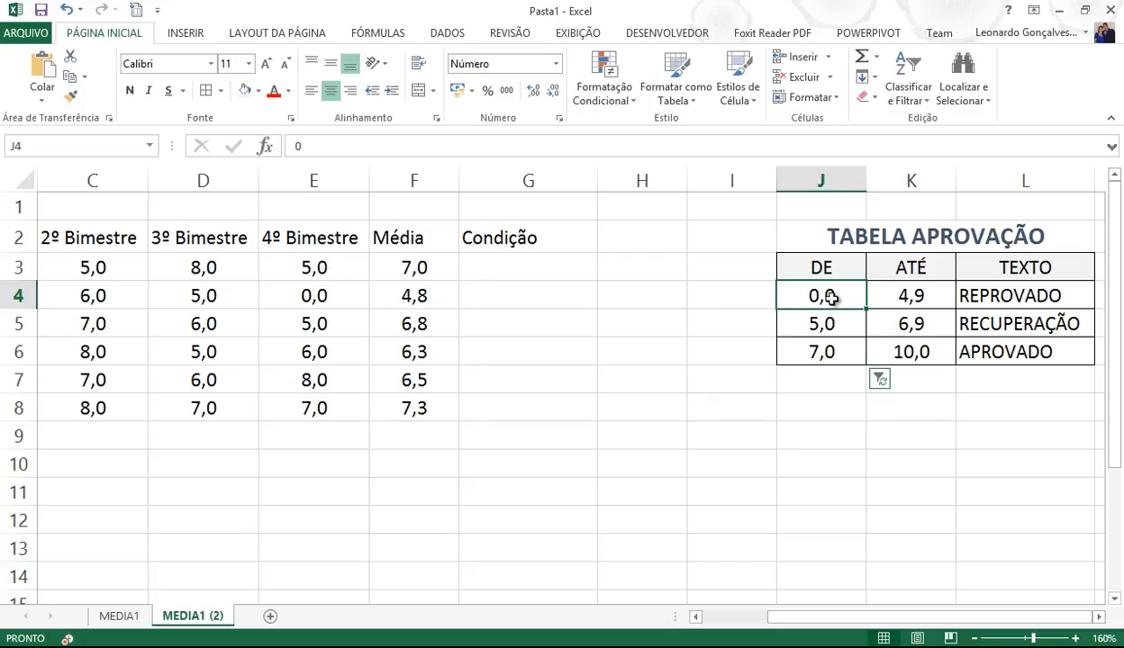
left_click_drag(830, 297, 820, 352)
left_click(275, 93)
left_click(875, 427)
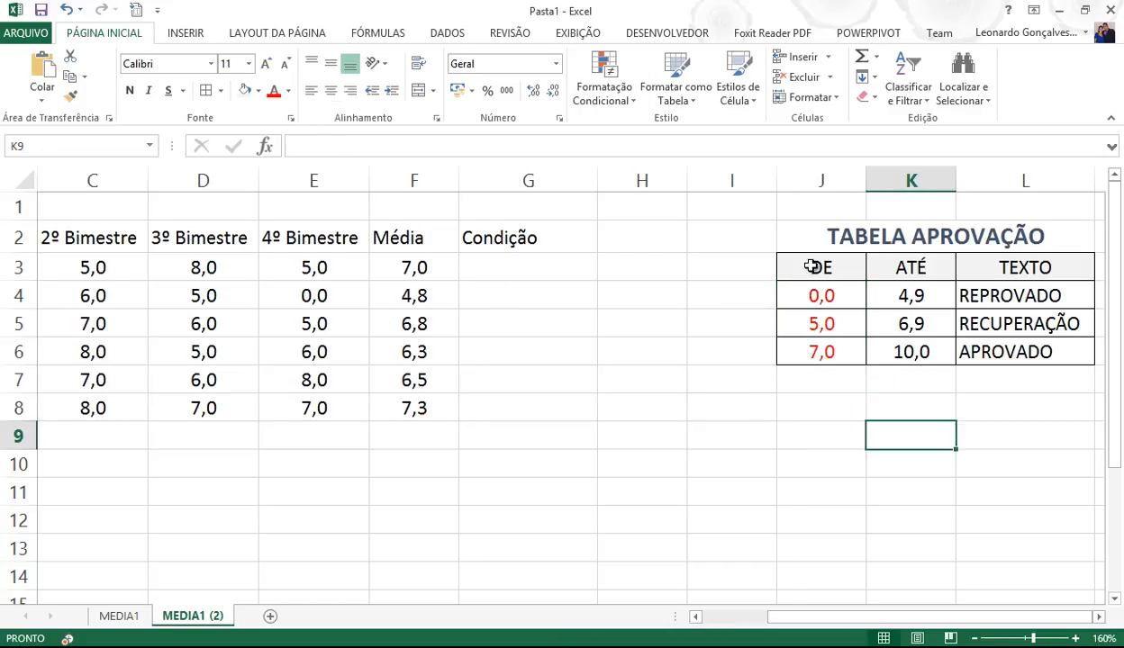
- Make the ATÉ values in K4:K6 blue
left_click_drag(898, 285, 907, 352)
left_click(288, 91)
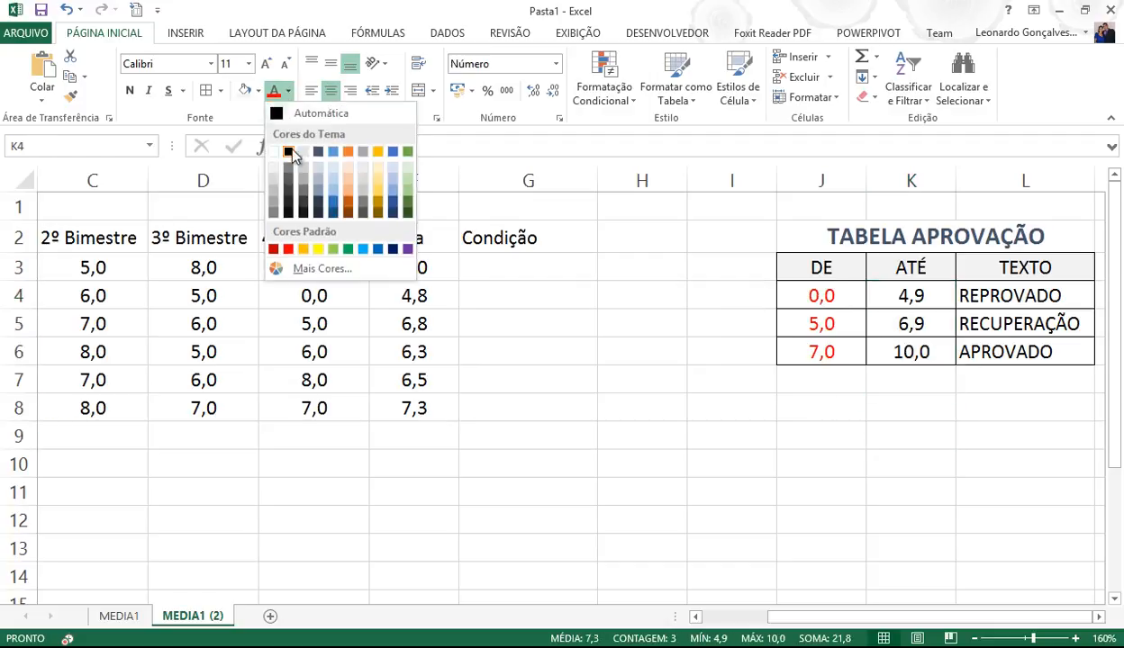
left_click(333, 205)
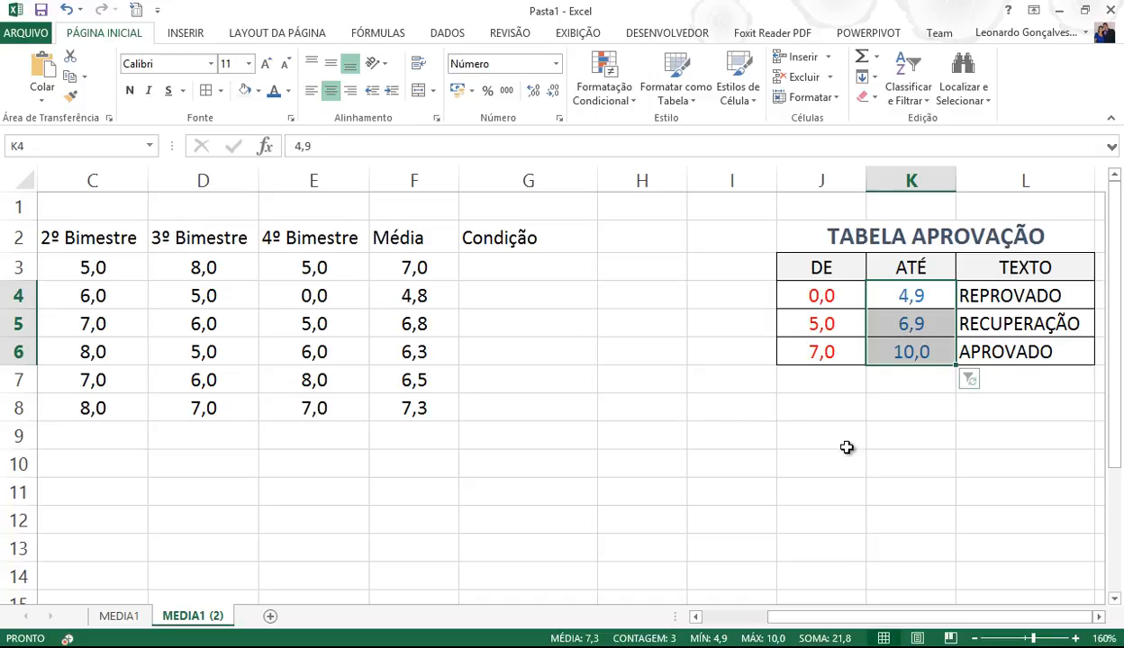
left_click(792, 461)
left_click_drag(1028, 291, 1005, 352)
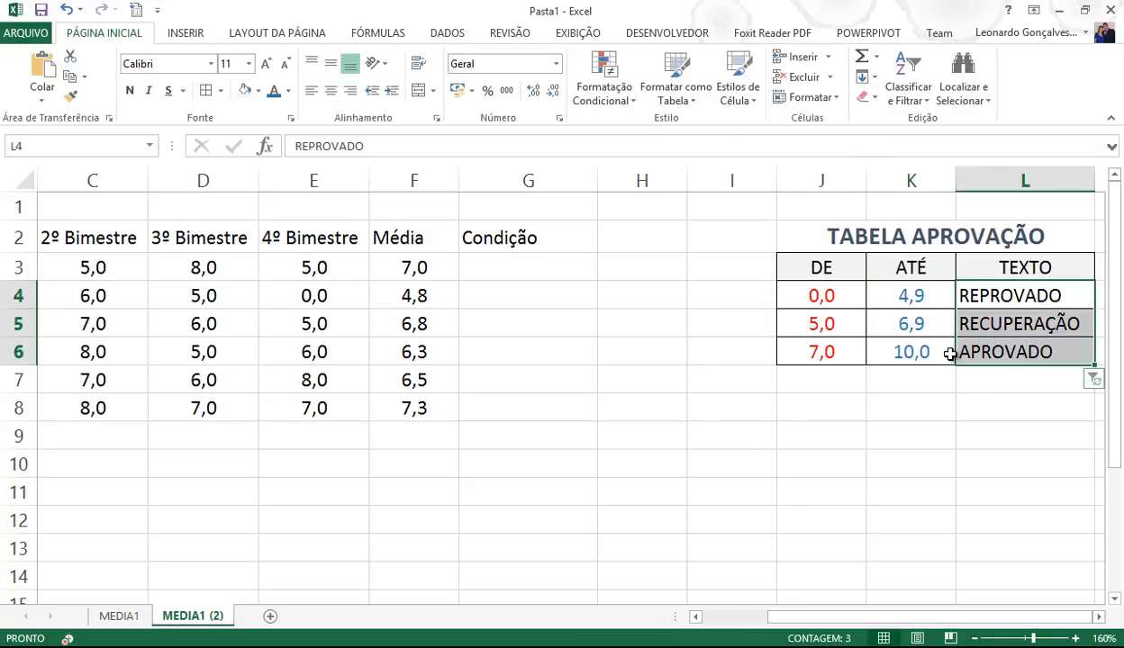
left_click(537, 269)
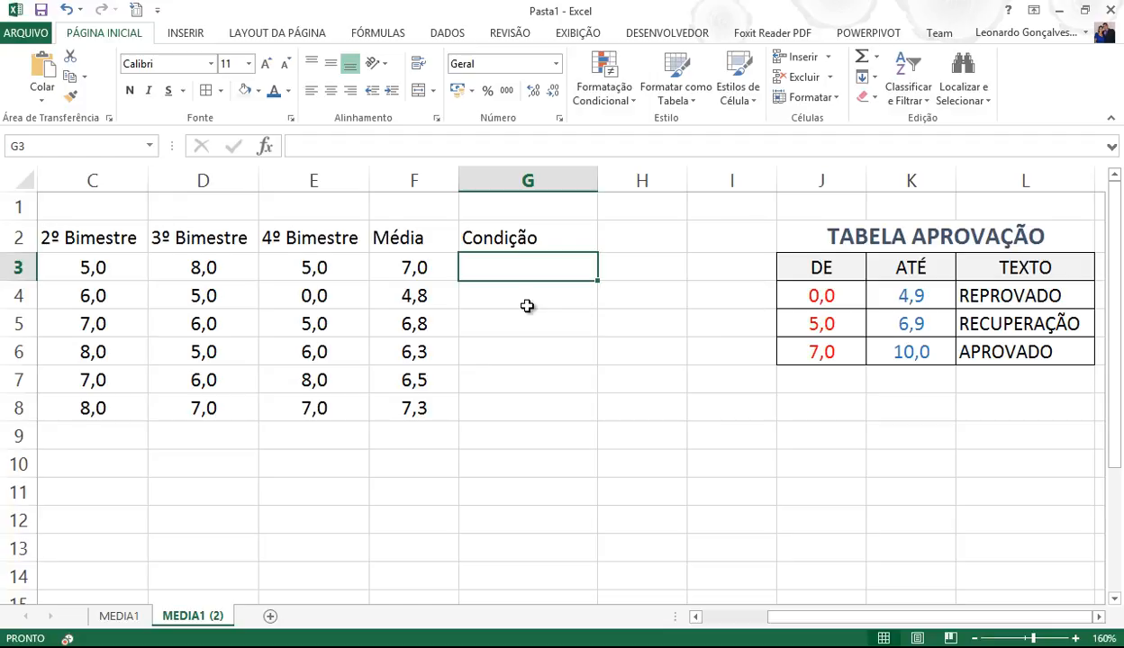
- Enter =PROCV(F3;J3:L6;3) in G3, which returns APROVADO
type("=")
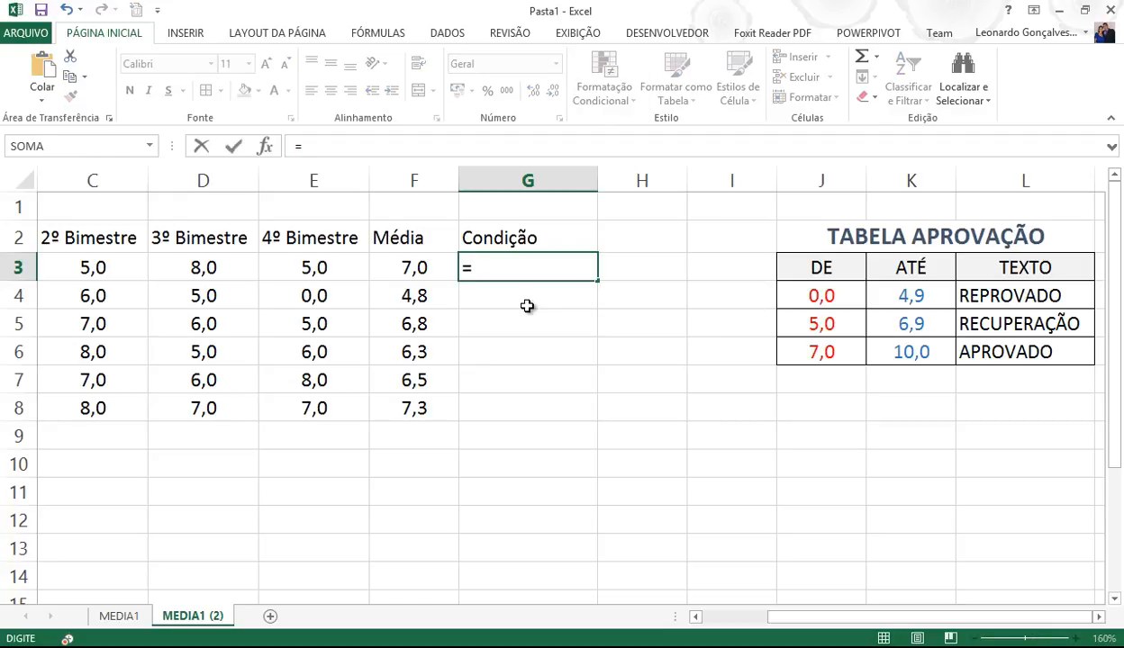
type("procv")
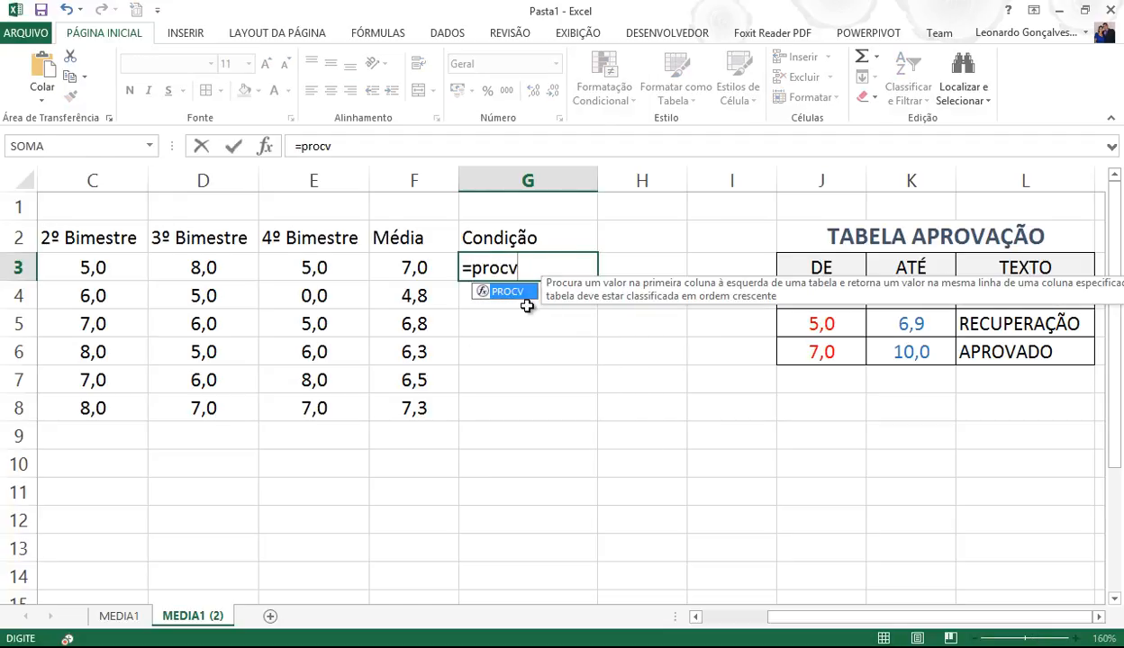
type("(")
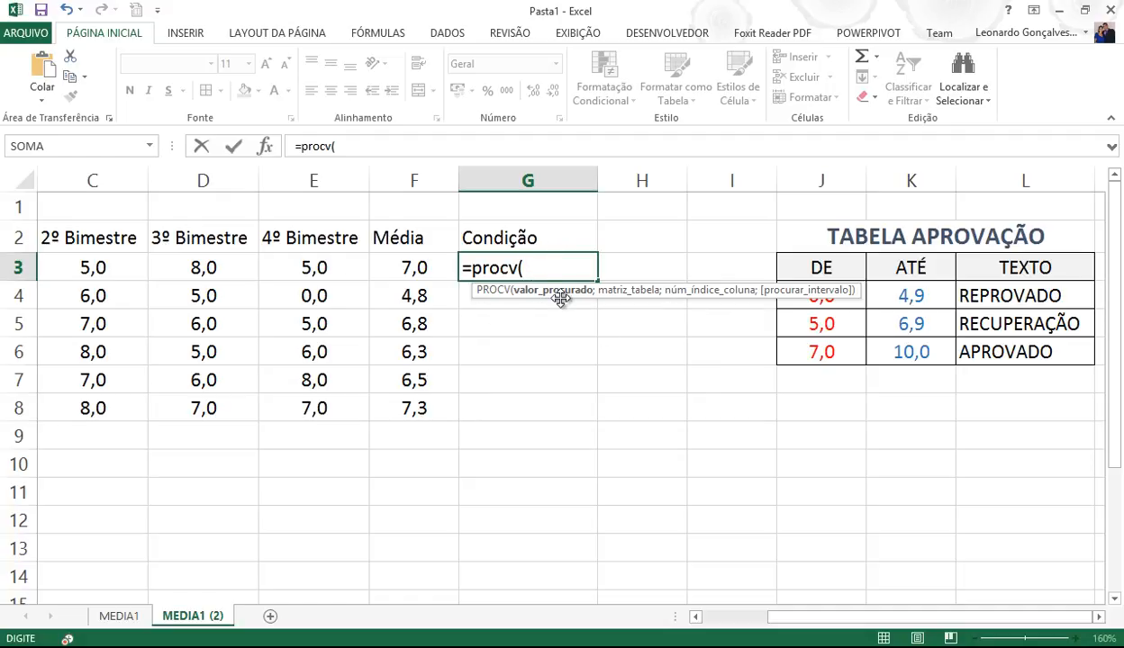
left_click(402, 262)
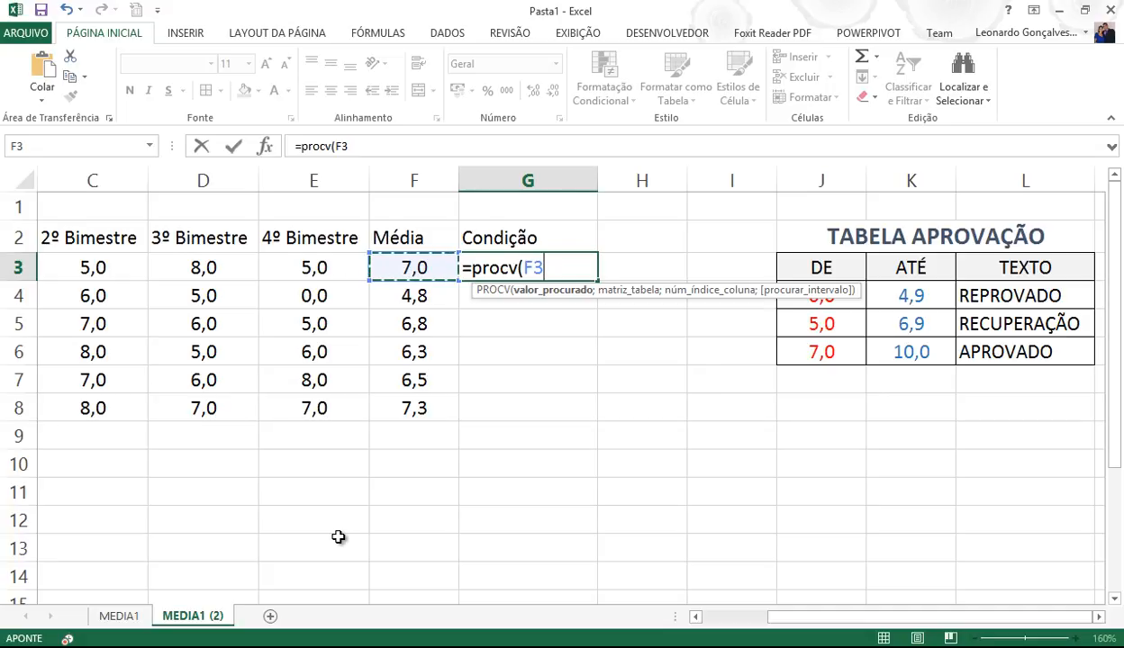
type(";")
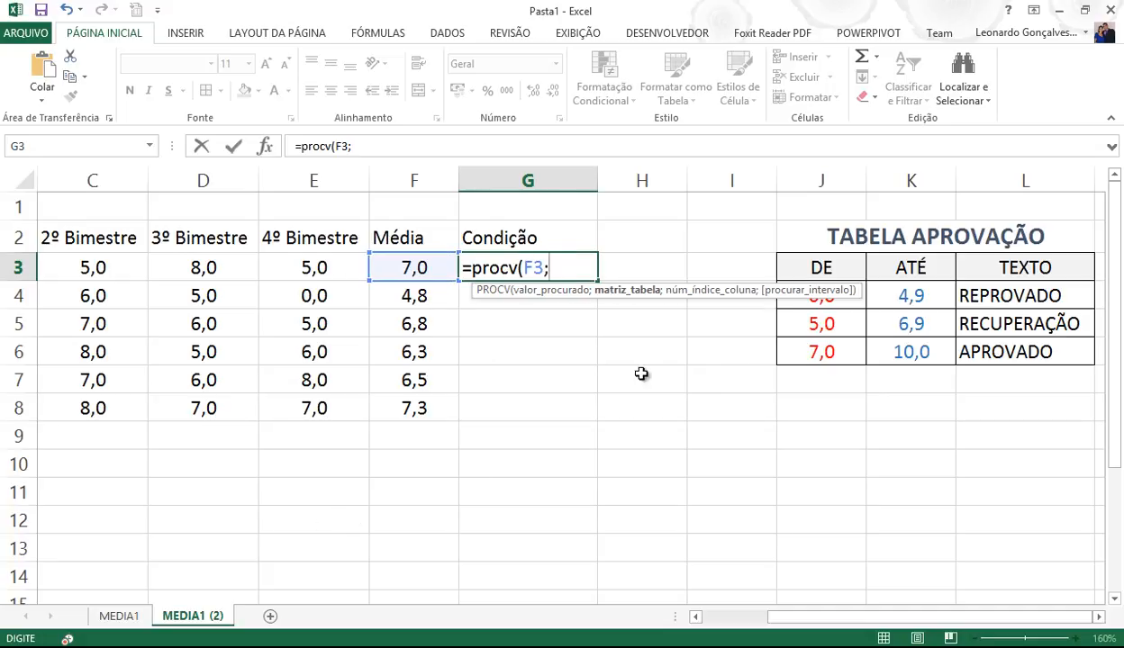
left_click_drag(821, 267, 1010, 351)
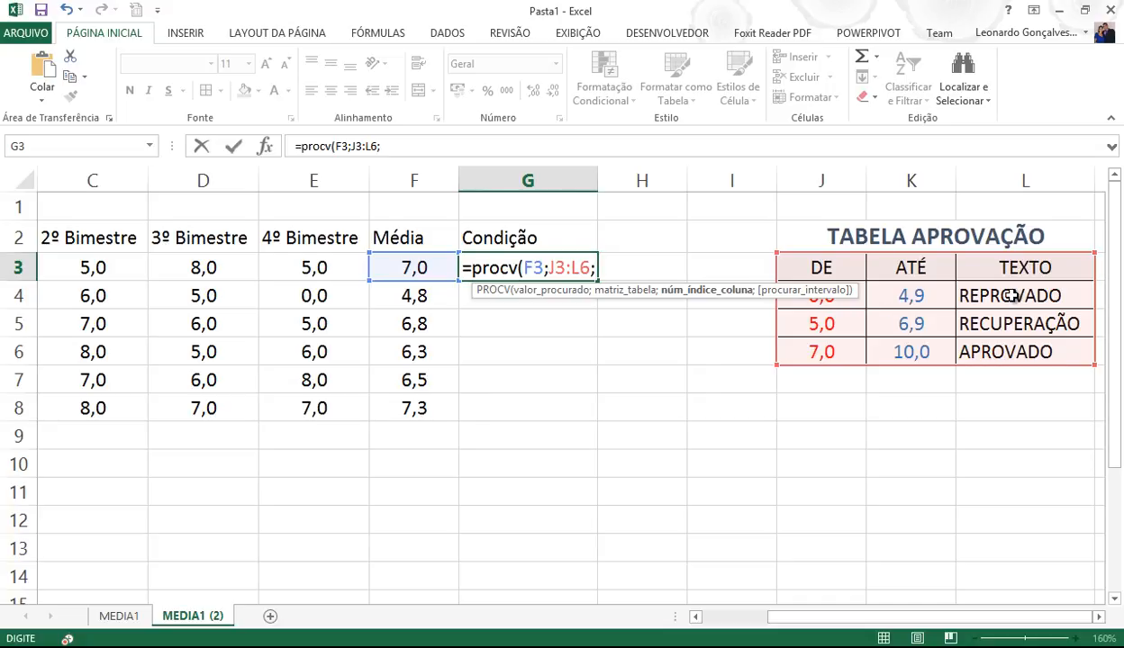
type("3)")
key("Return")
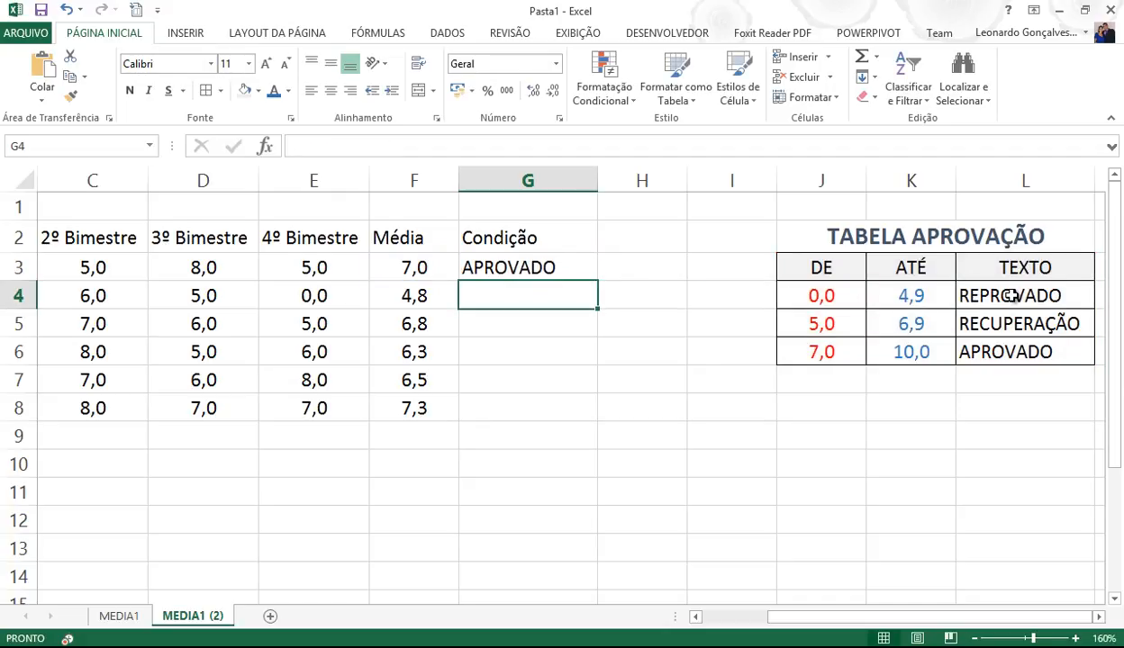
- Paste G3's PROCV formula onto Notepad's second line, then return to Excel
left_click(509, 269)
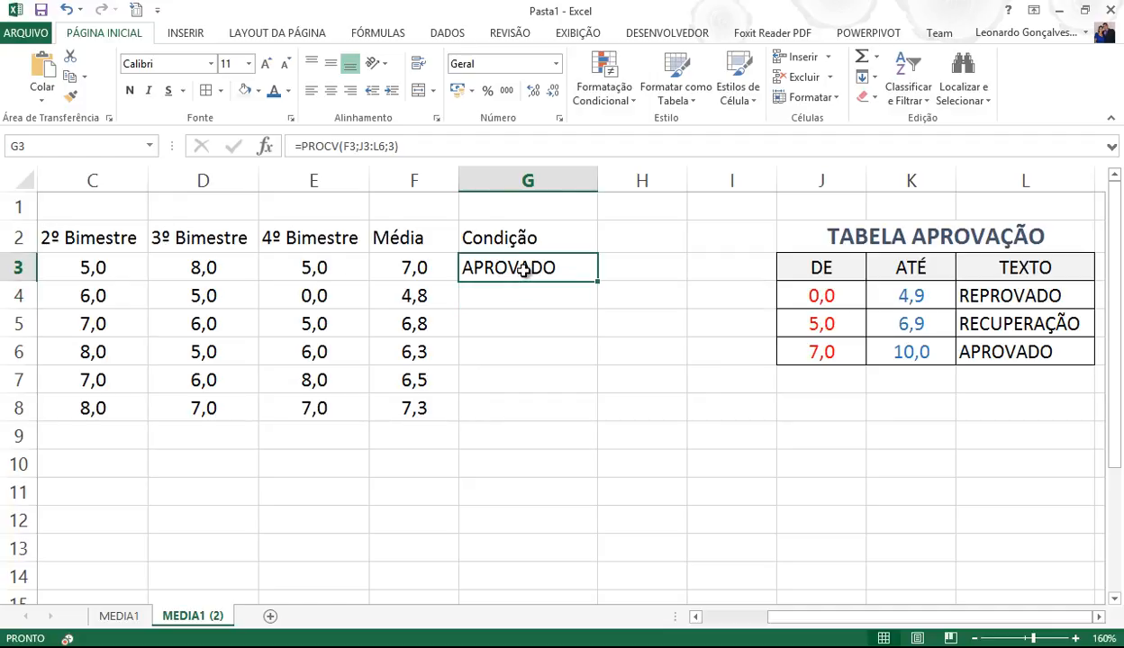
left_click(360, 146)
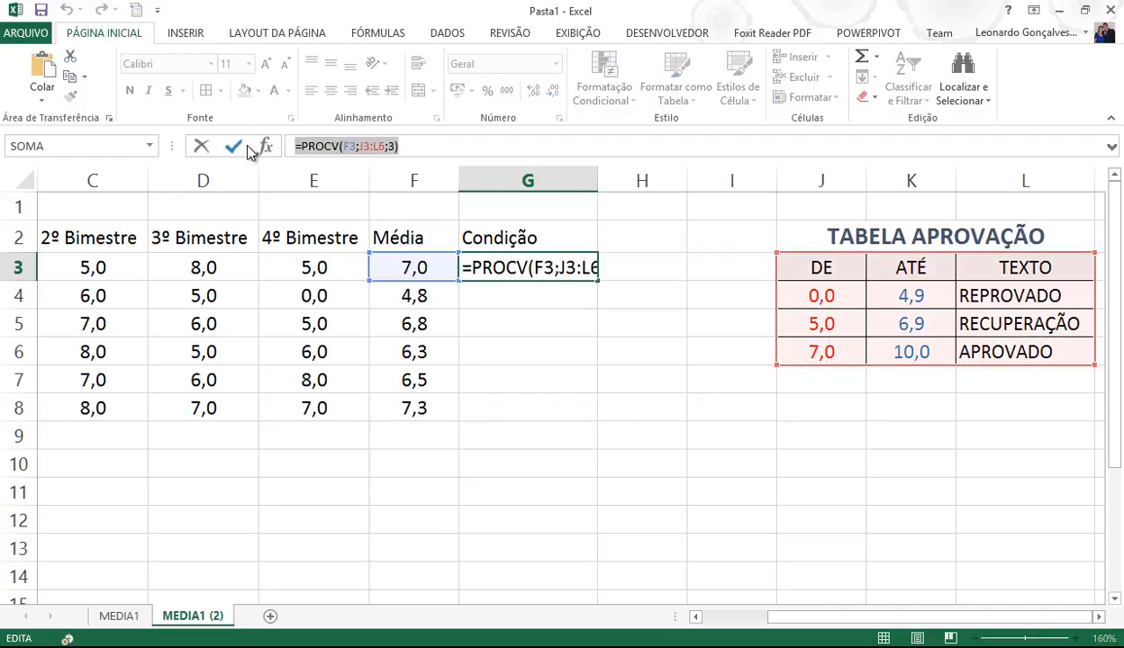
key("ctrl+c")
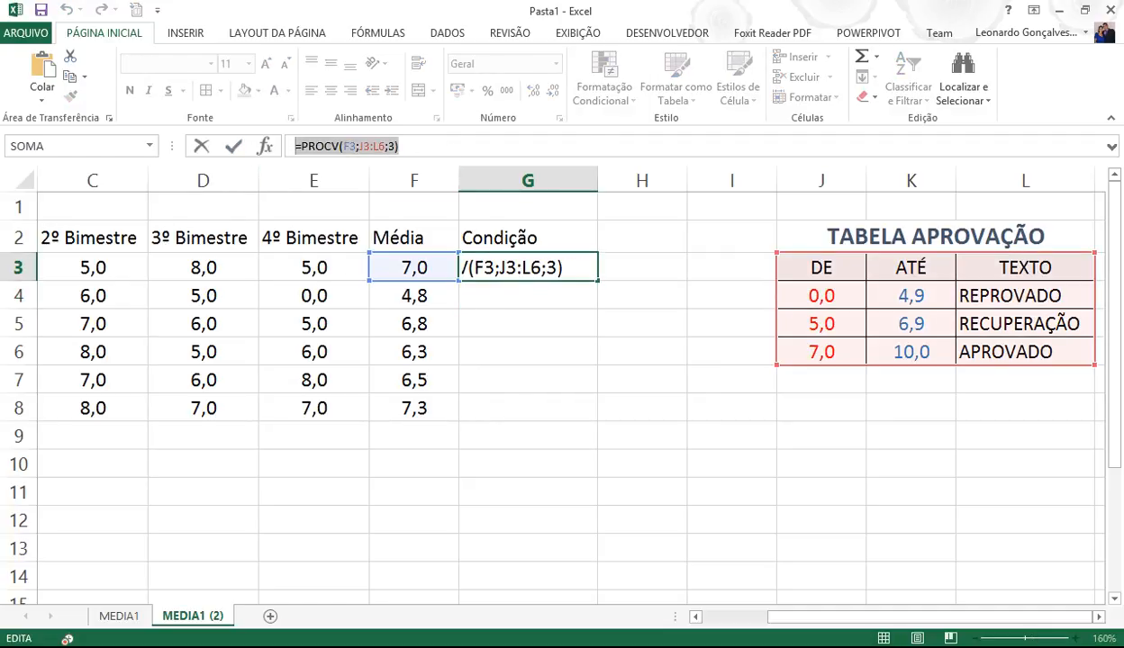
key("alt+Tab")
key("ctrl+v")
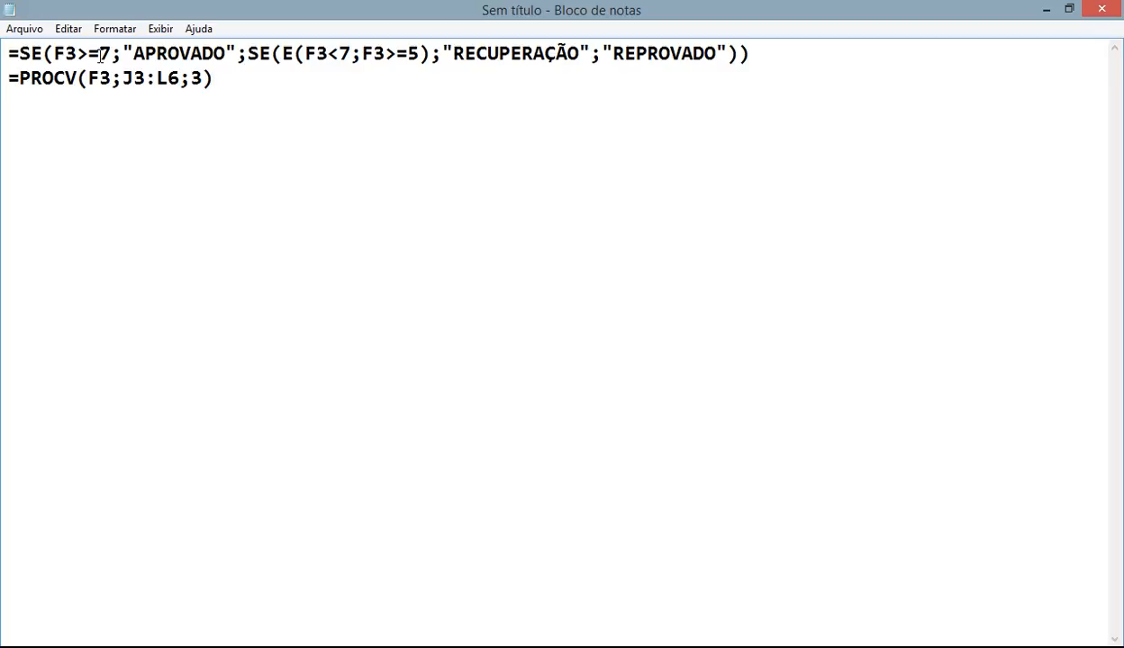
left_click_drag(122, 78, 179, 80)
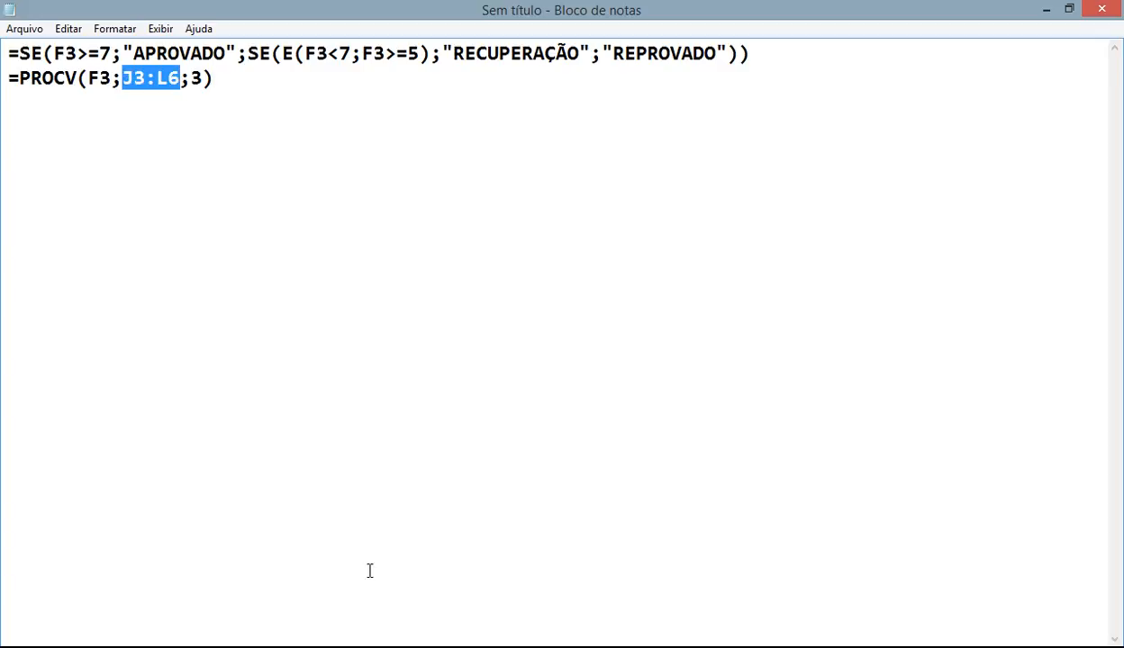
mouse_move(498, 641)
left_click(498, 563)
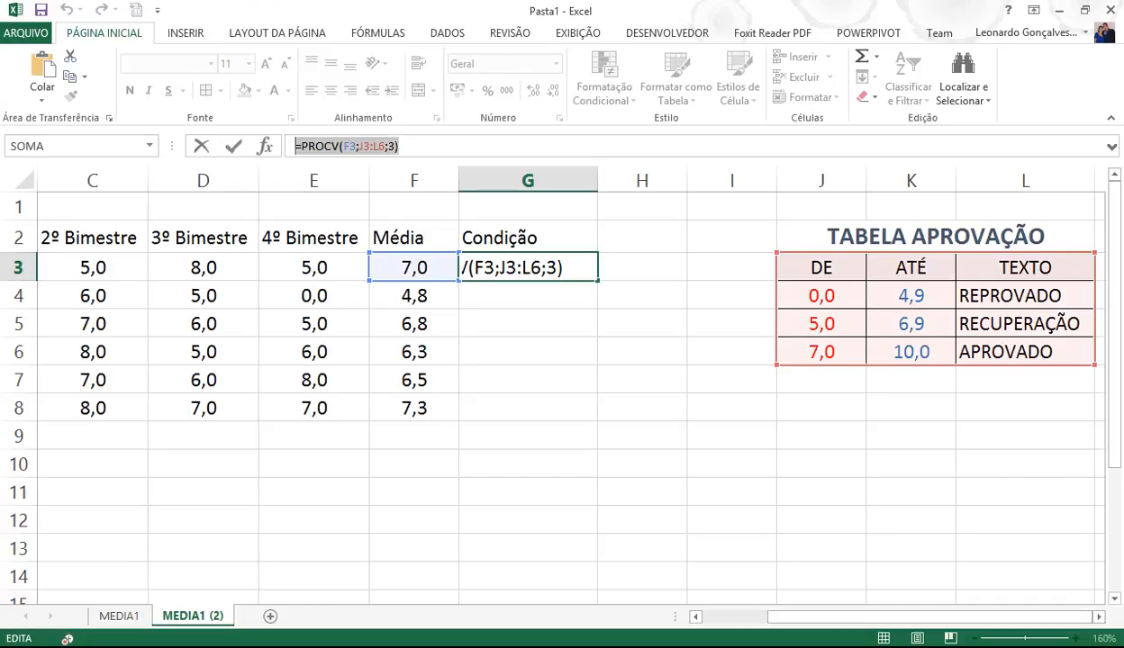
- Confirm G3's PROCV formula showing APROVADO and fill it down to G8
key("Return")
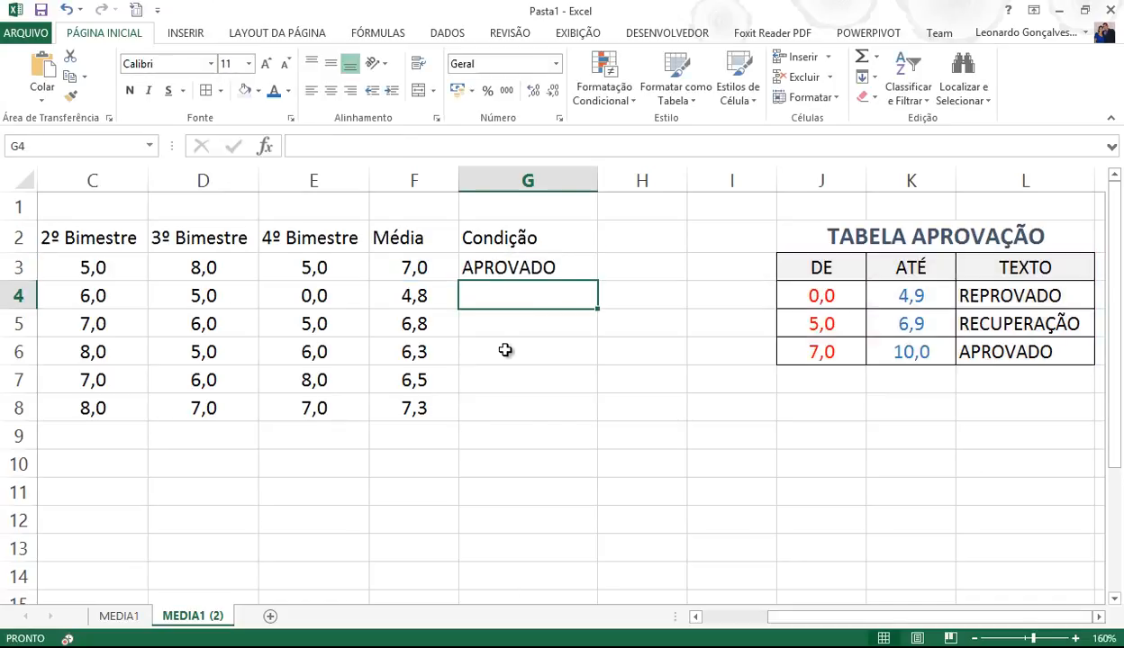
left_click(514, 269)
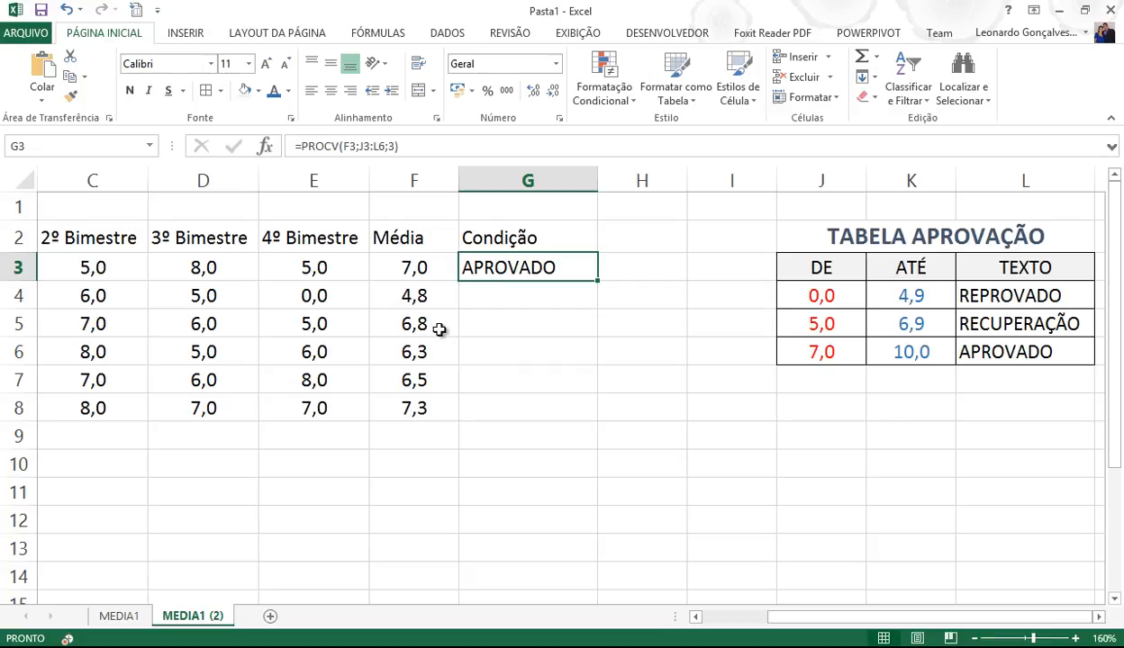
left_click_drag(597, 281, 587, 419)
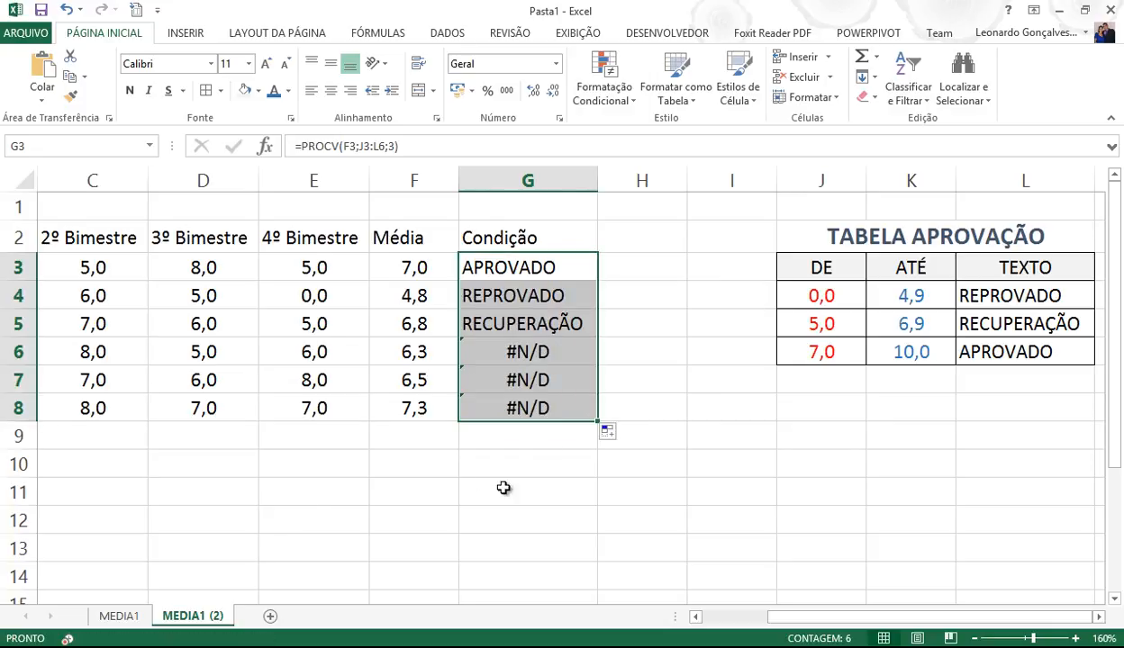
- Inspect the #N/D results in G6:G8 and the copied formulas in G3 and G5
left_click(723, 426)
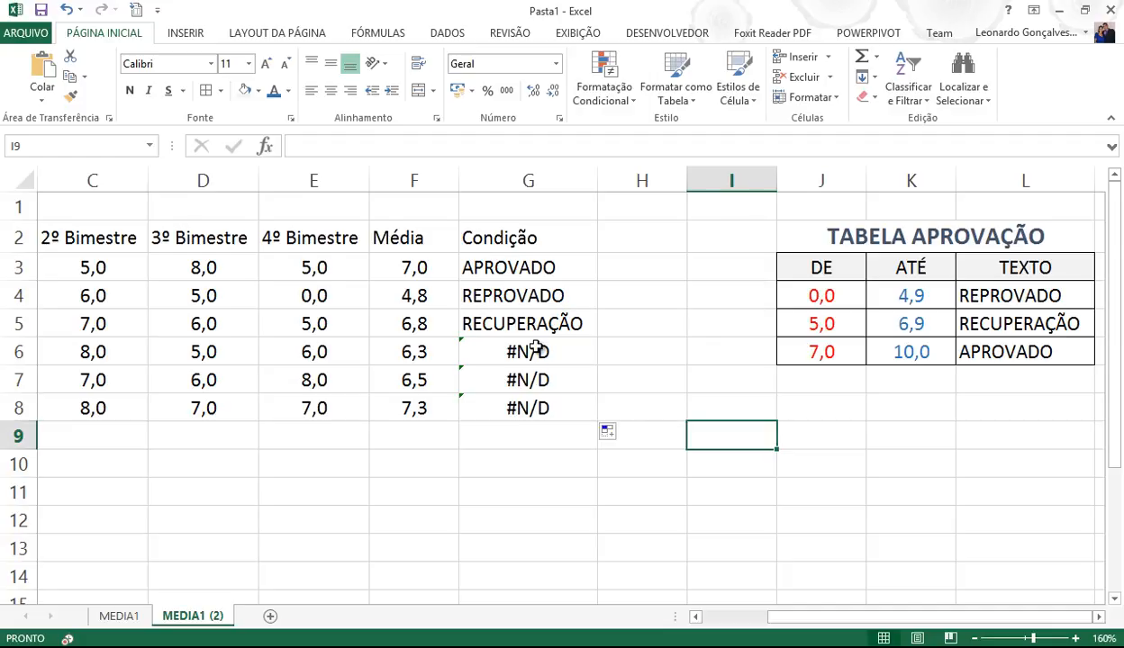
left_click_drag(520, 351, 533, 409)
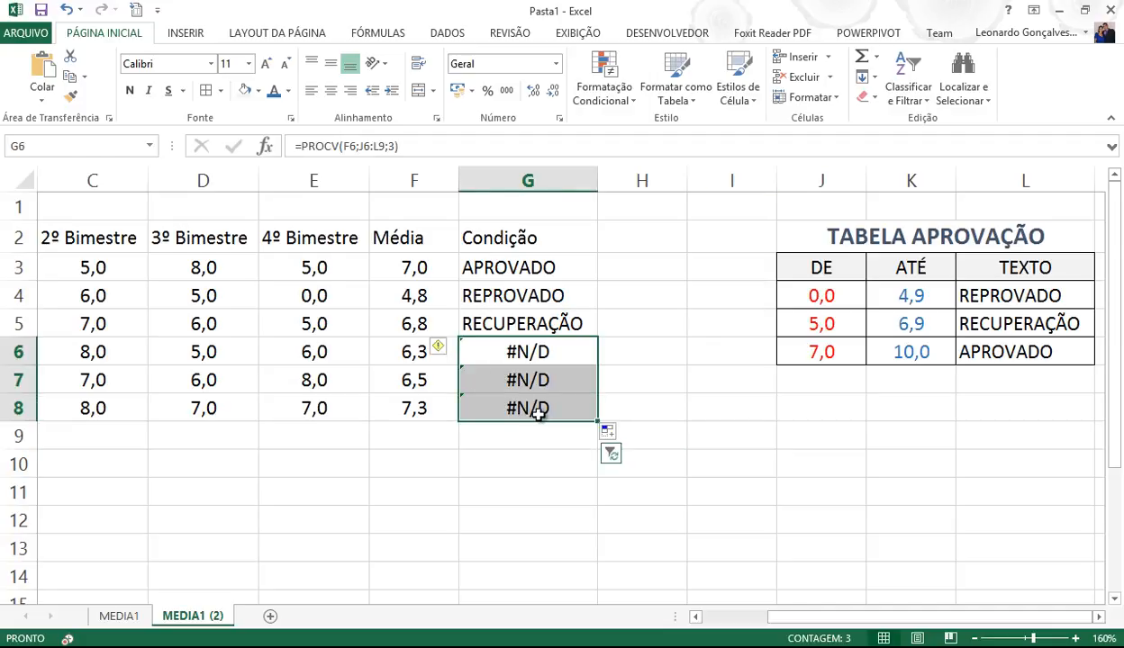
left_click(532, 267)
left_click(531, 326)
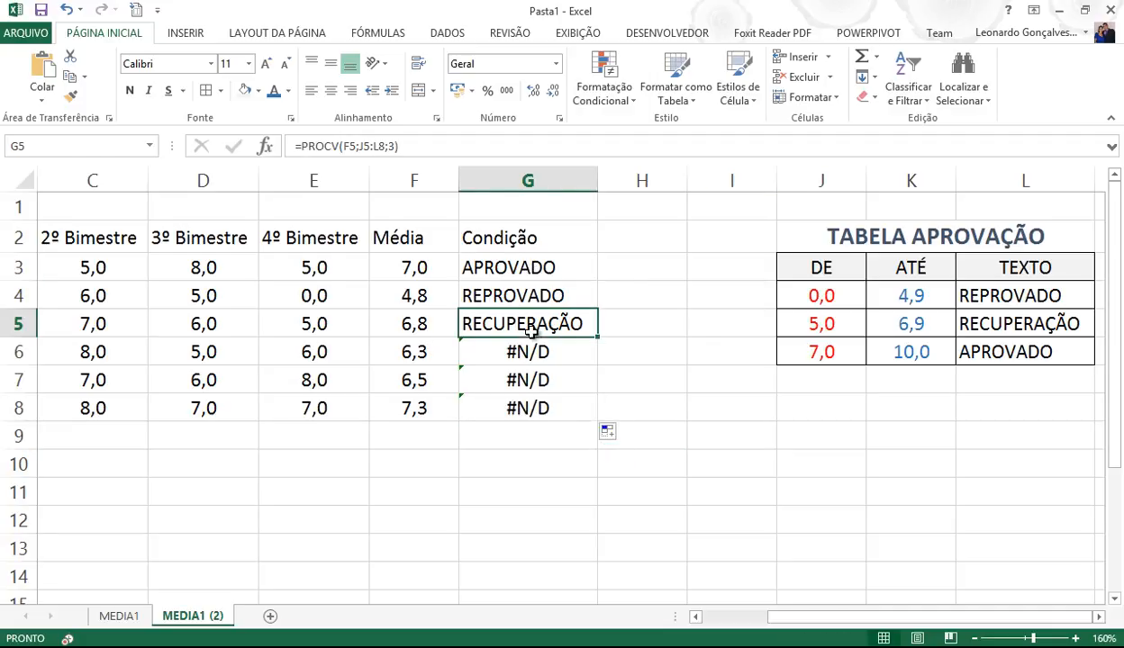
left_click(567, 34)
- Trace G3's dependents twice from the FÓRMULAS tab, dismissing each no-dependents message
left_click(385, 36)
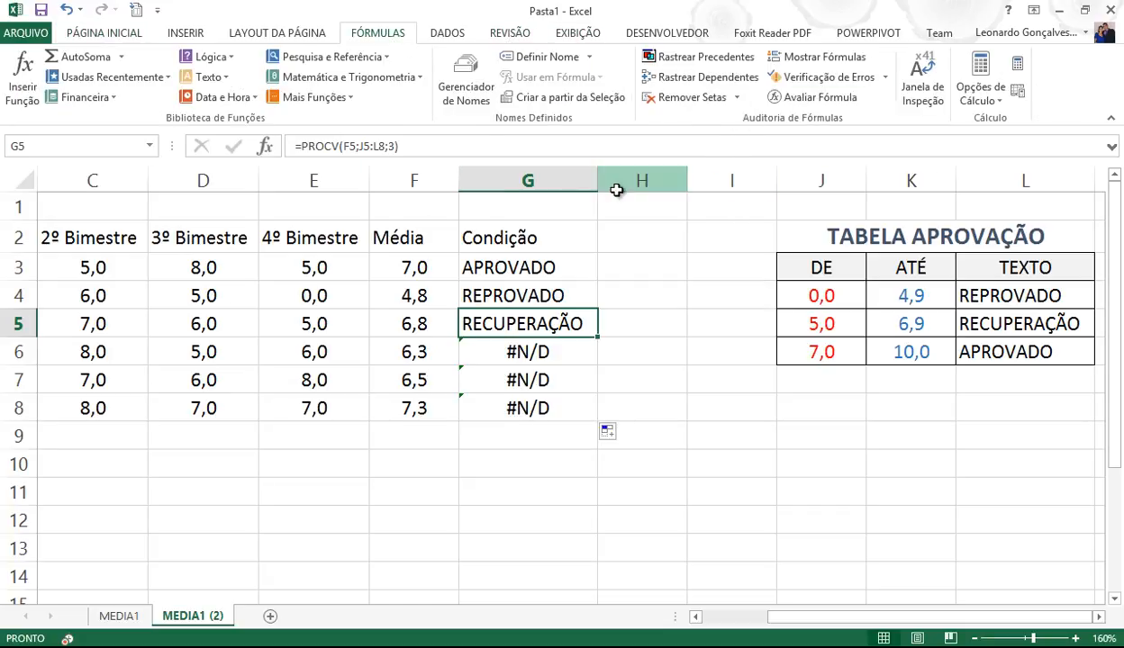
left_click(552, 263)
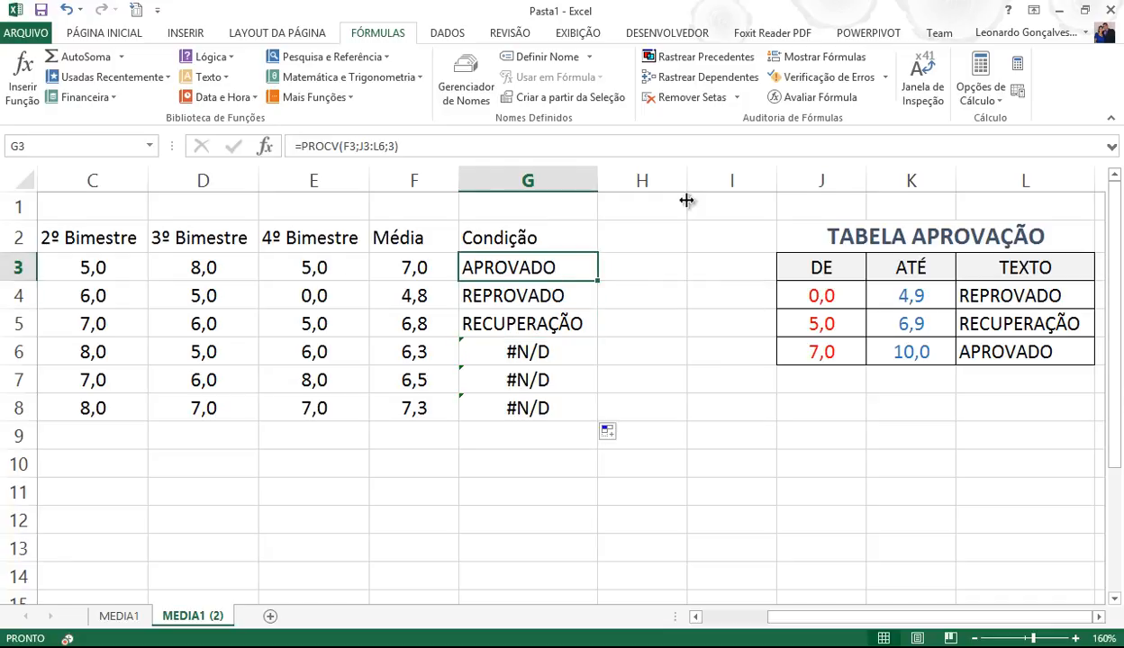
left_click(721, 78)
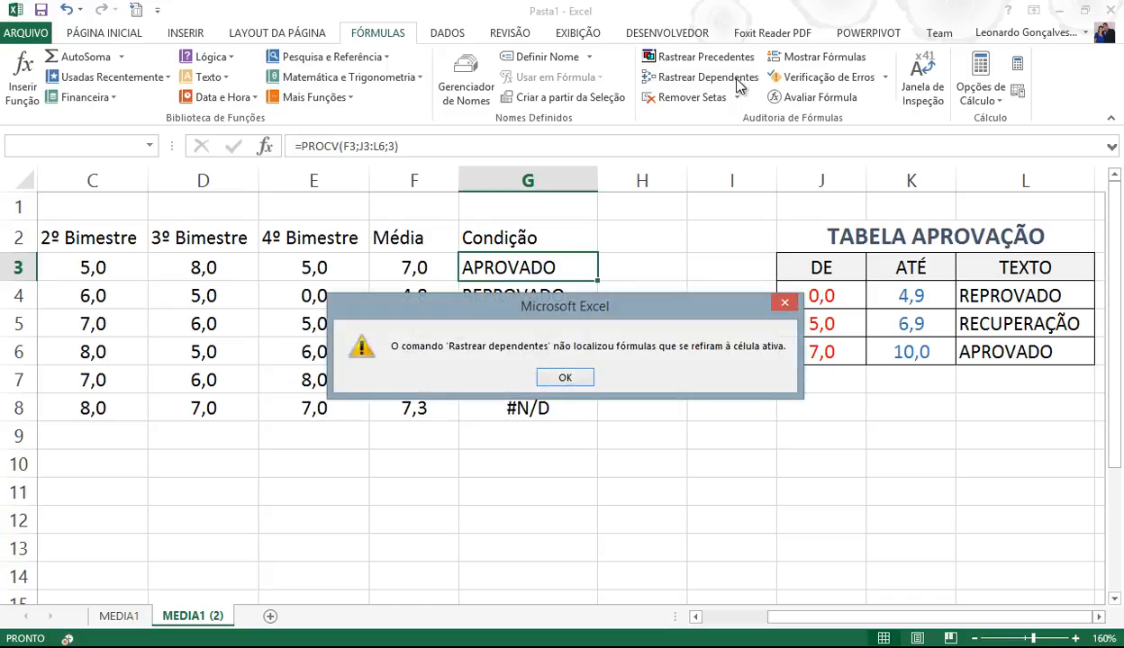
left_click(564, 379)
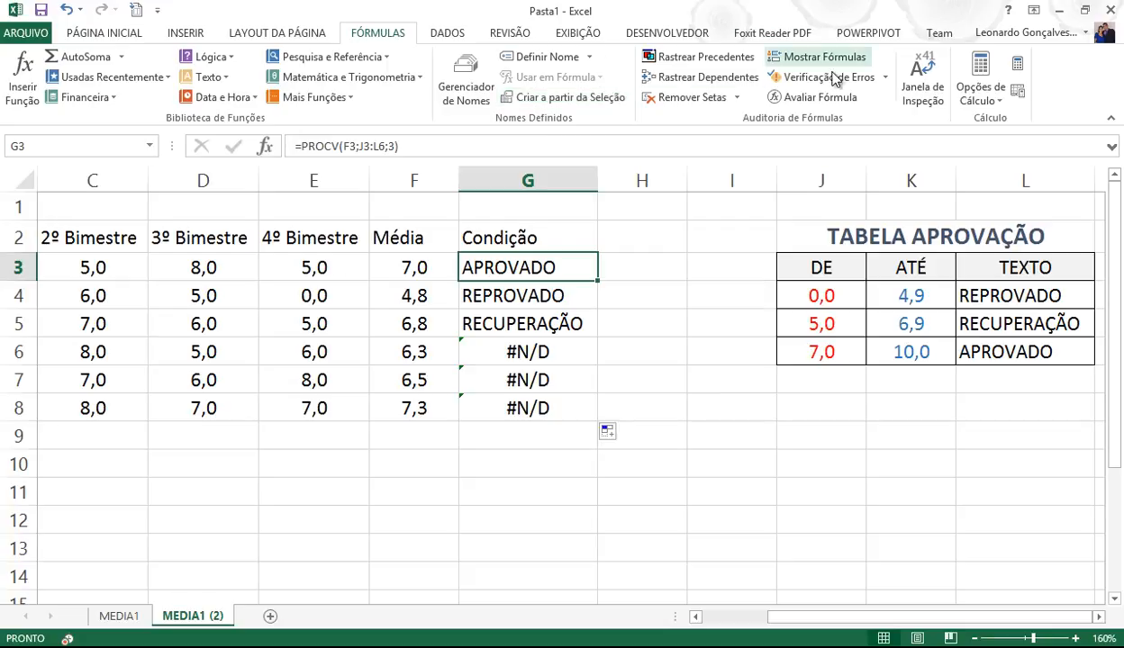
left_click(683, 81)
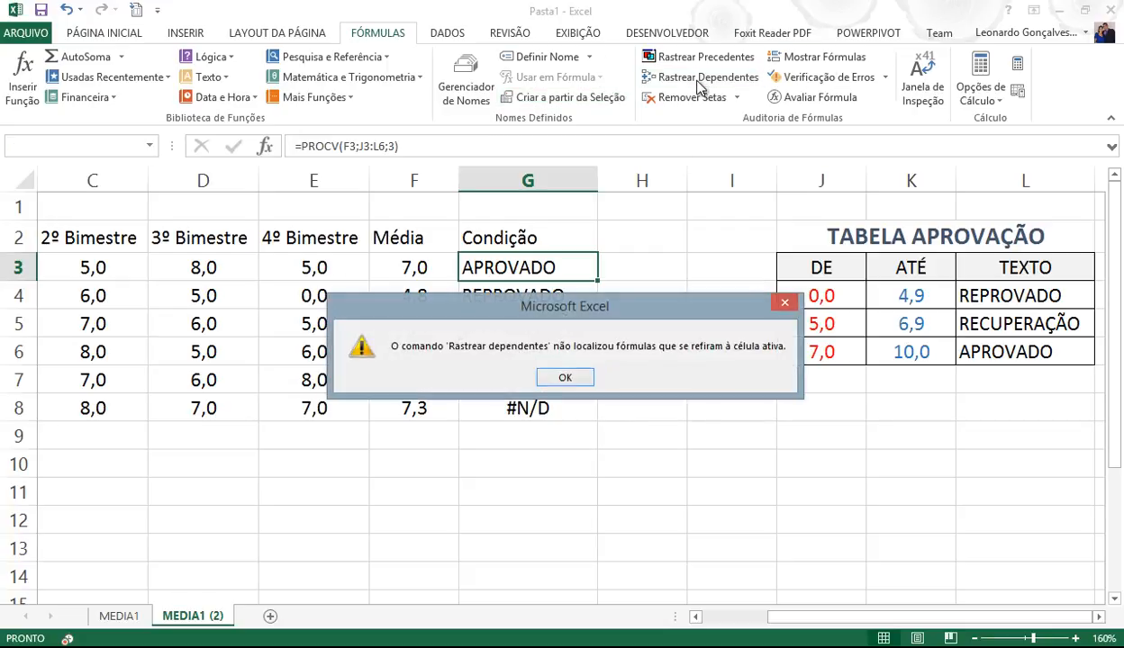
left_click(566, 377)
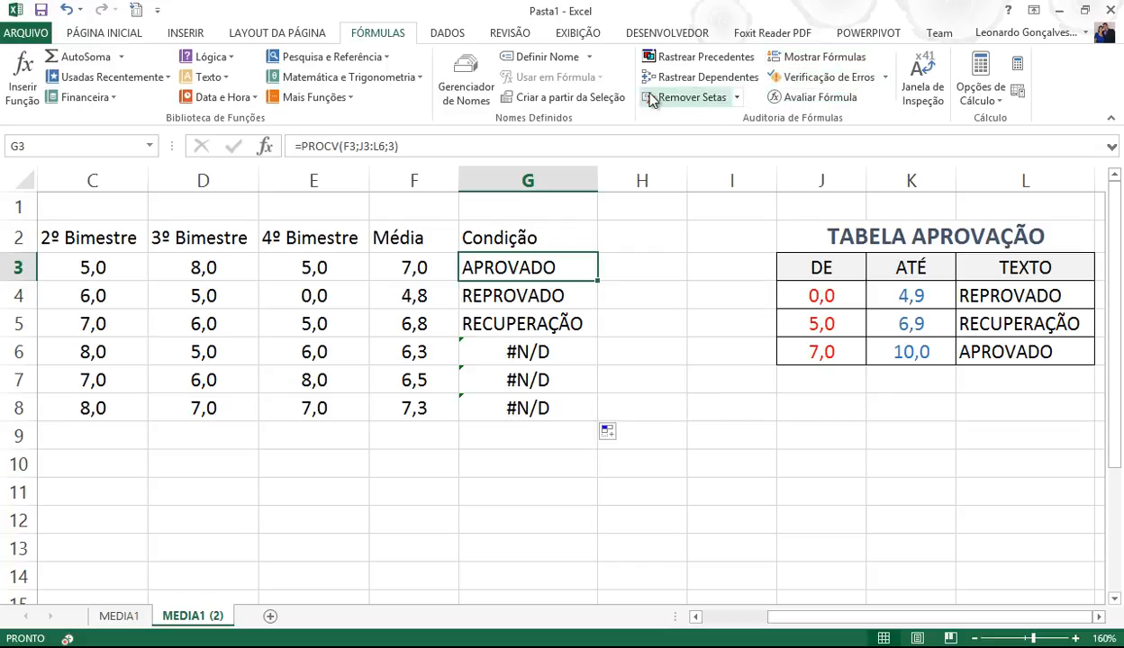
left_click(532, 299)
left_click(545, 266)
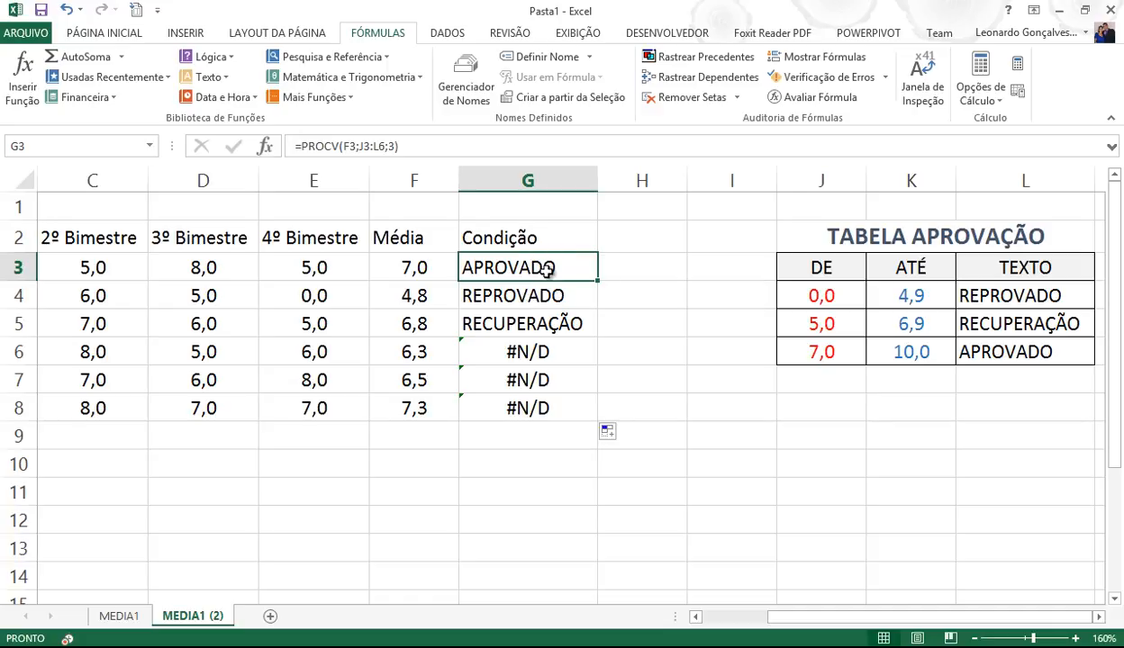
double_click(547, 268)
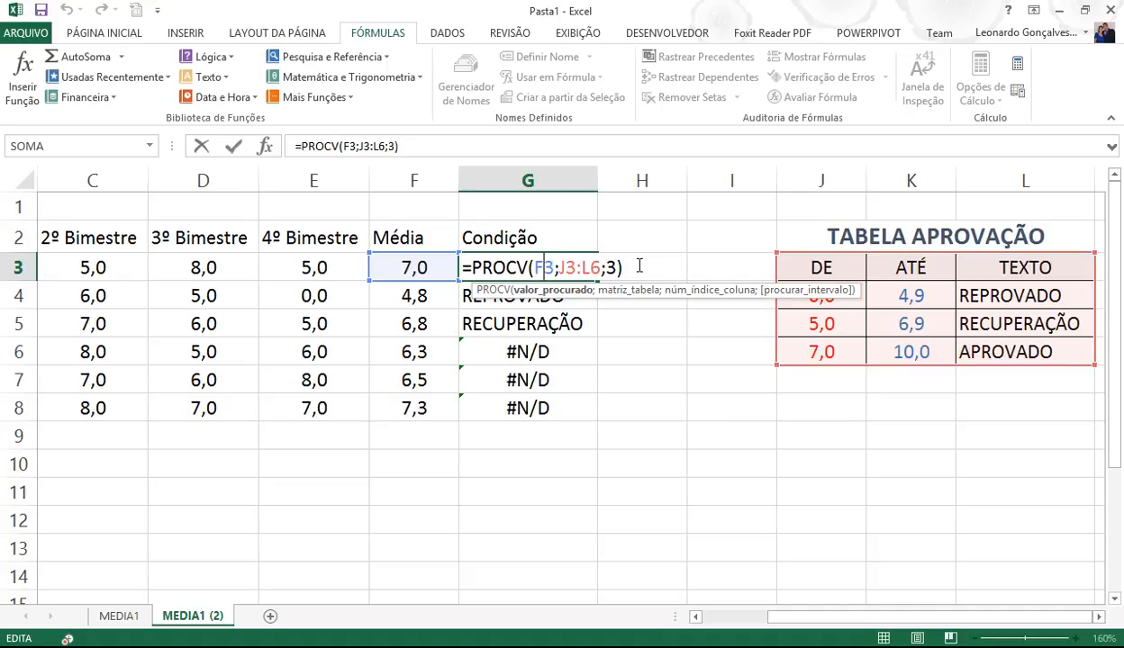
key("Return")
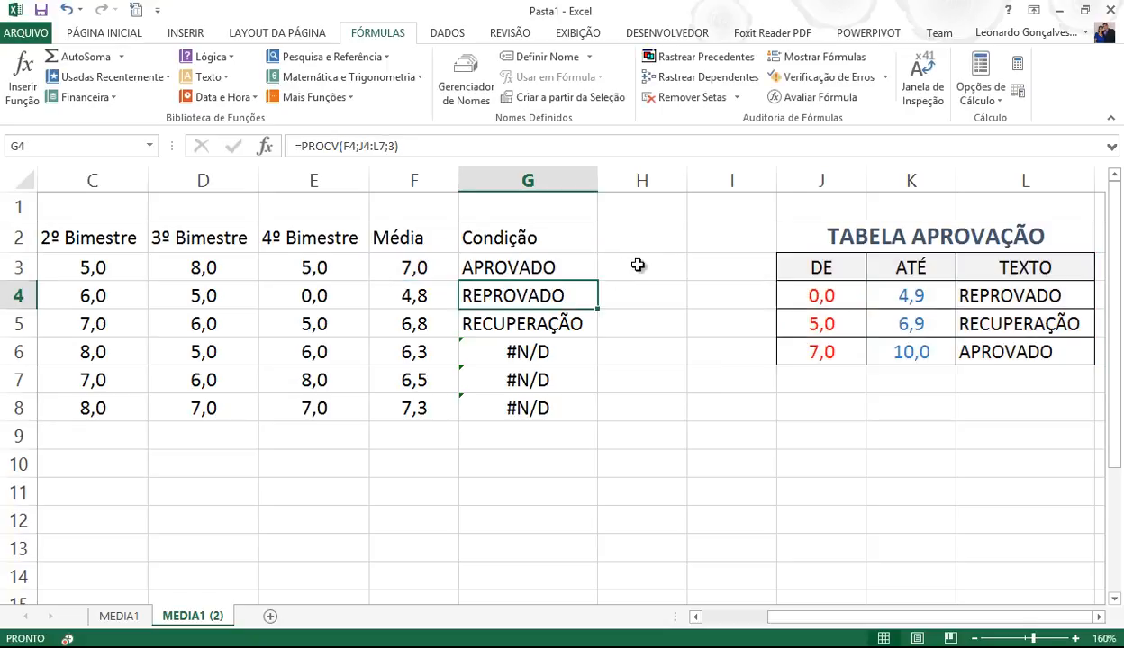
double_click(538, 295)
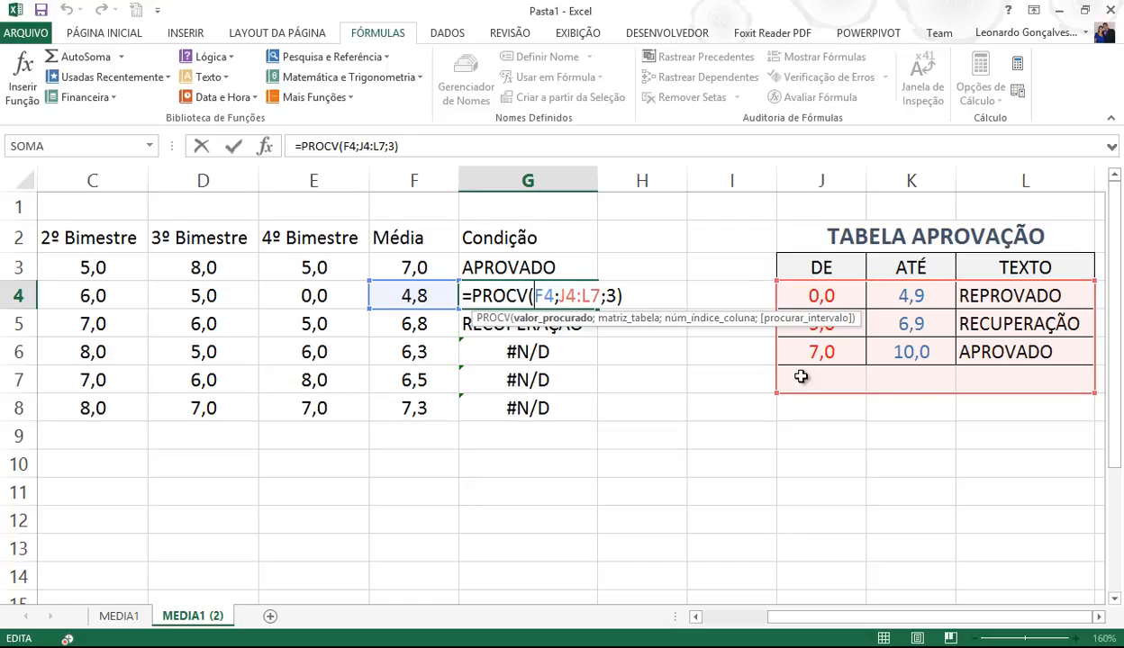
key("Escape")
double_click(552, 354)
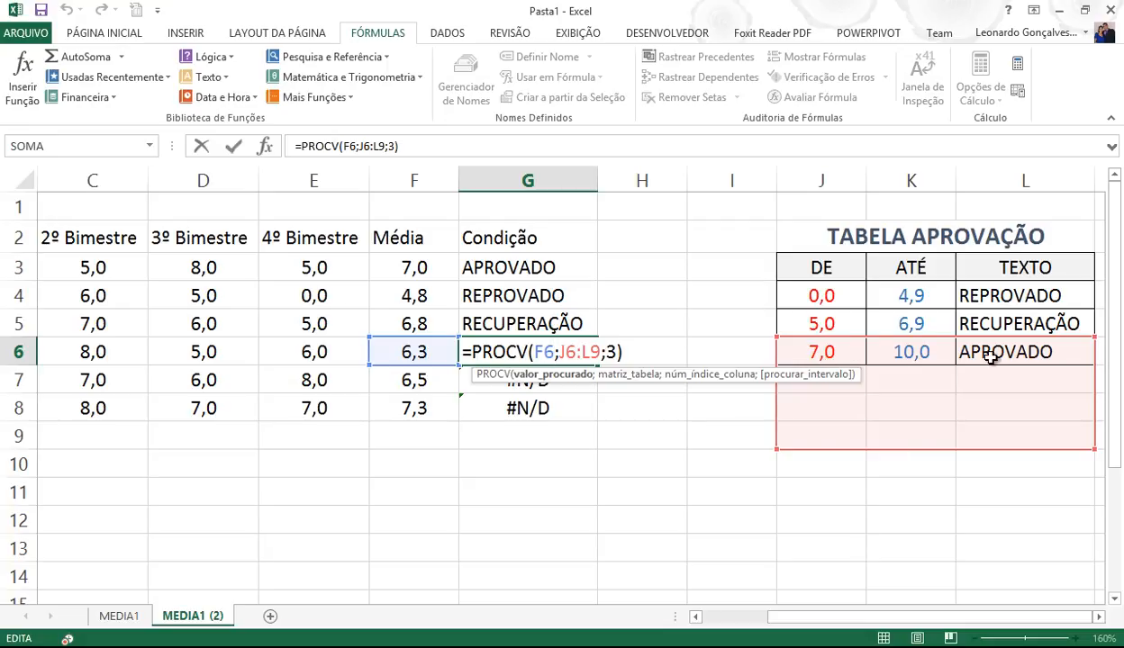
key("Escape")
double_click(565, 414)
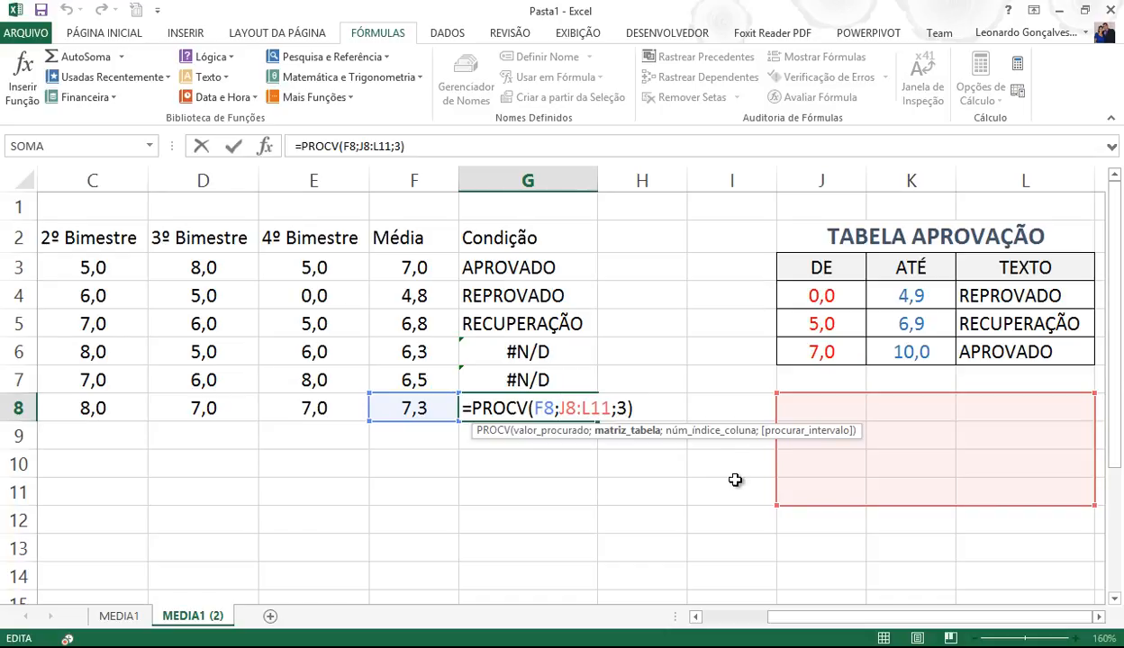
key("Escape")
left_click(534, 268)
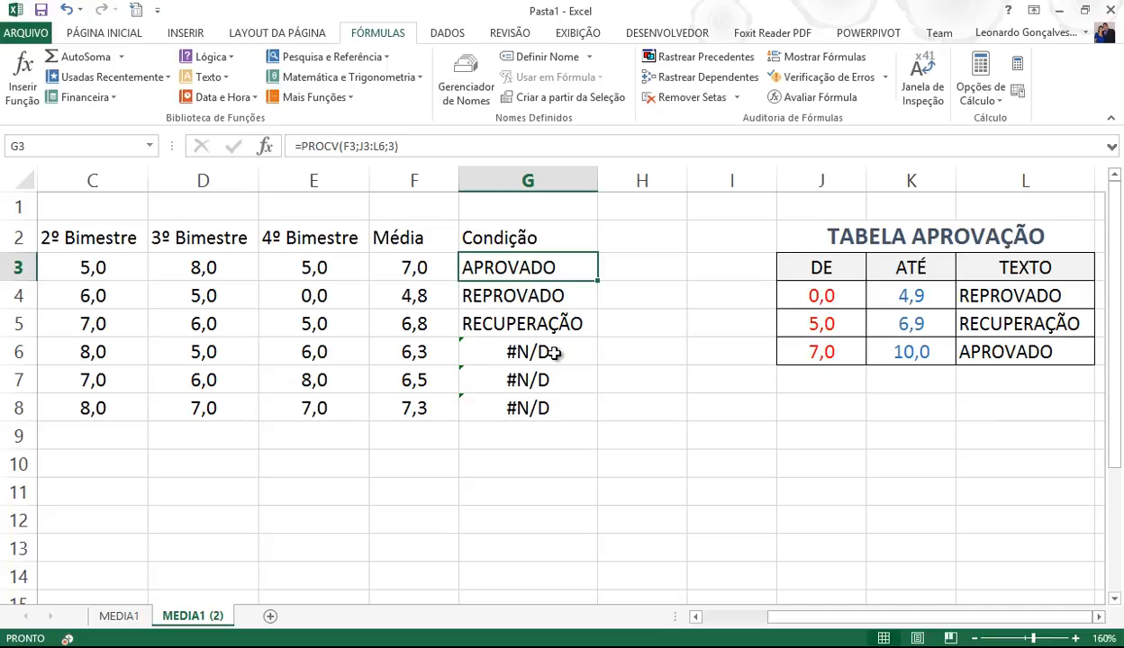
- Clear the Condição lookup results in G3:G8
left_click_drag(595, 281, 540, 412)
key("Delete")
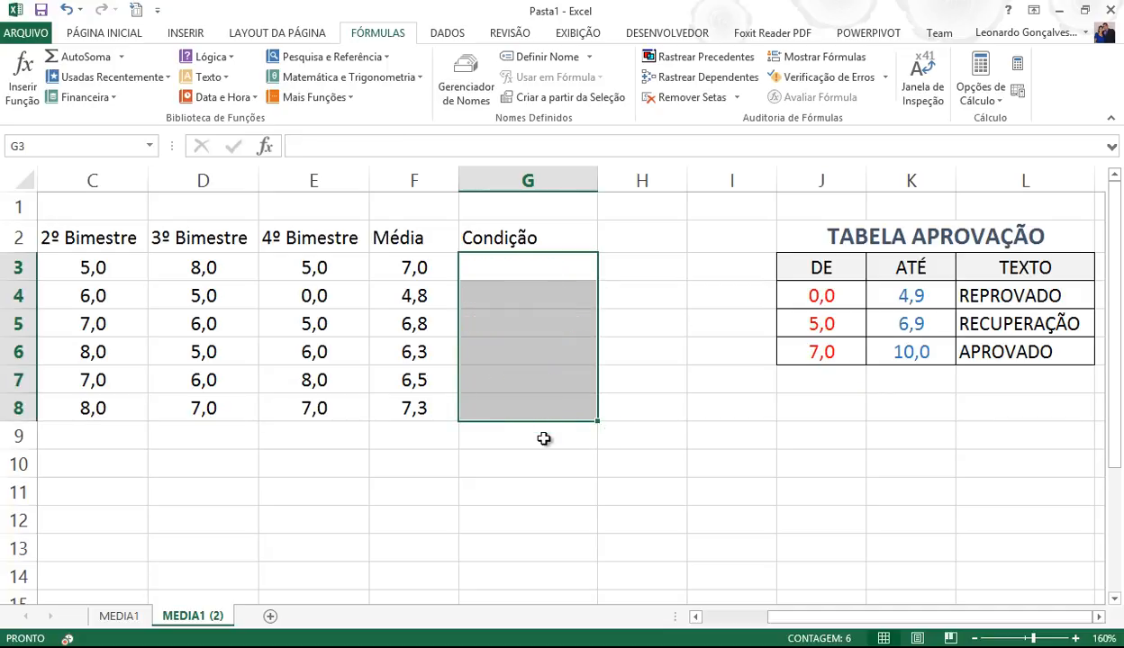
left_click(562, 268)
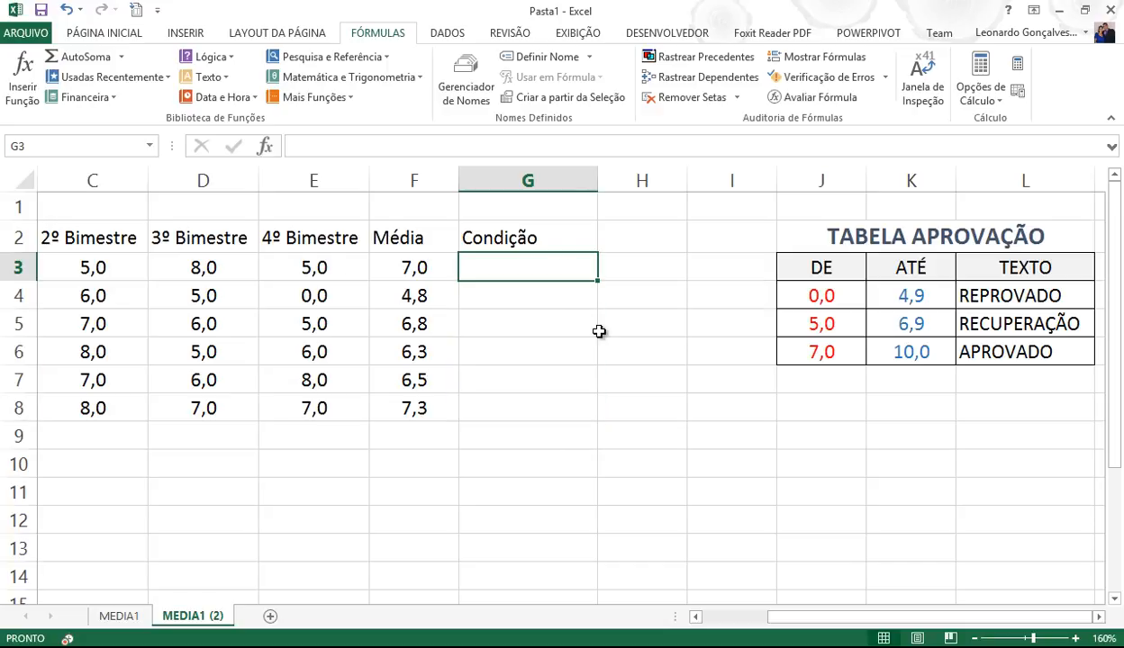
- Enter =PROCV(F3;$J$3:$L$6;3) in G3, locking the approval table as an absolute range
type("=")
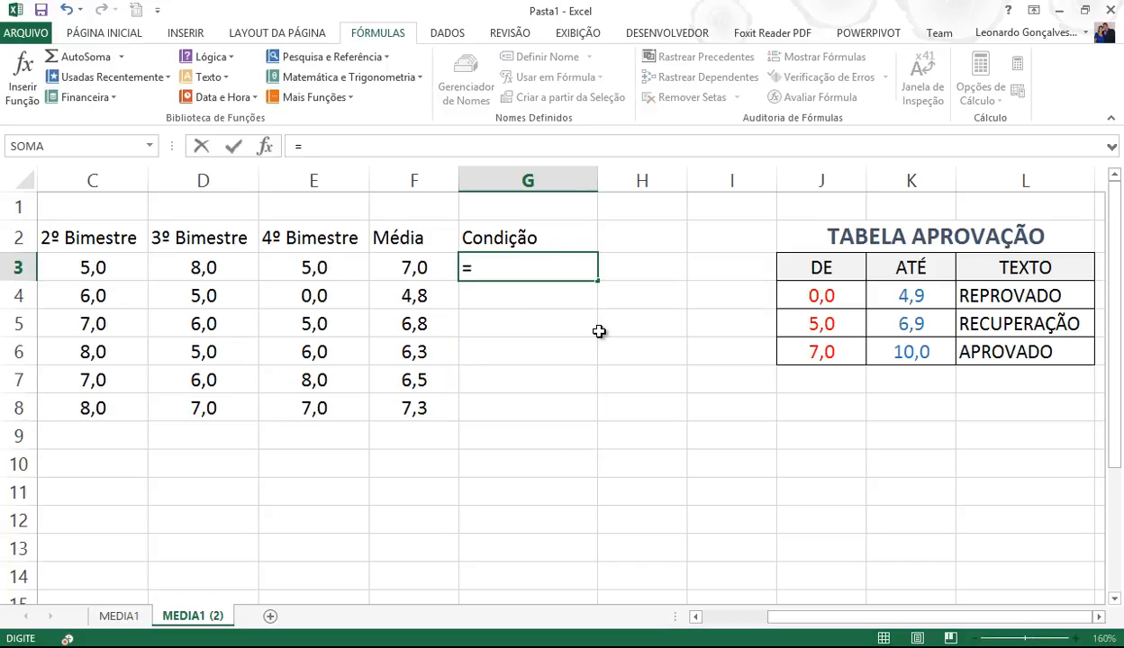
type("procv")
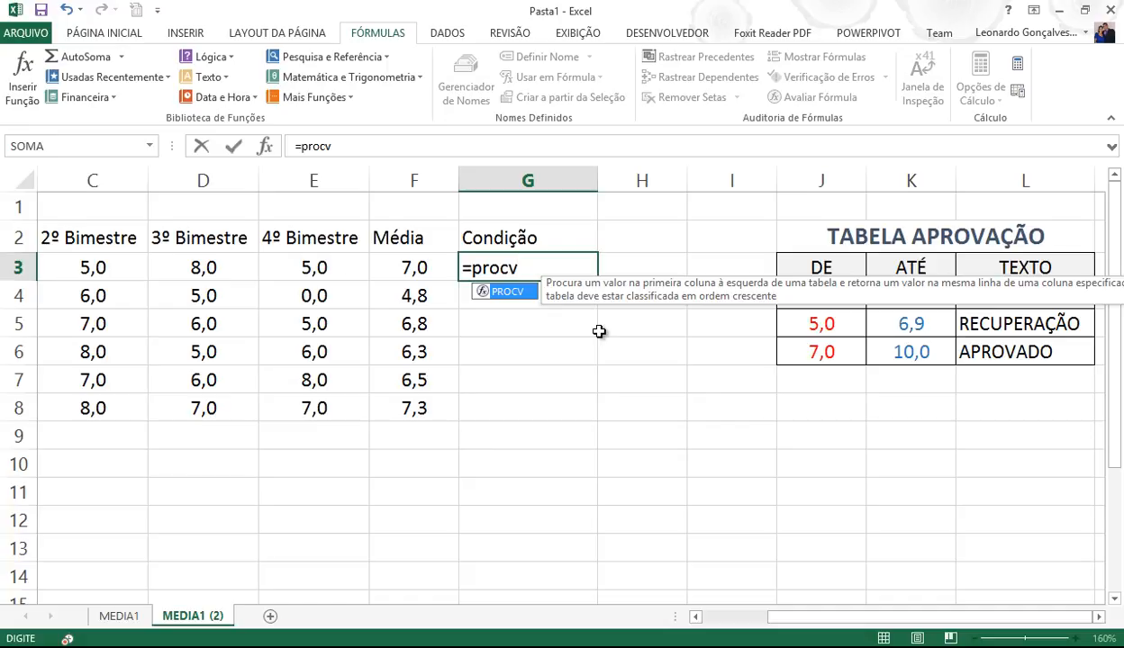
type("(")
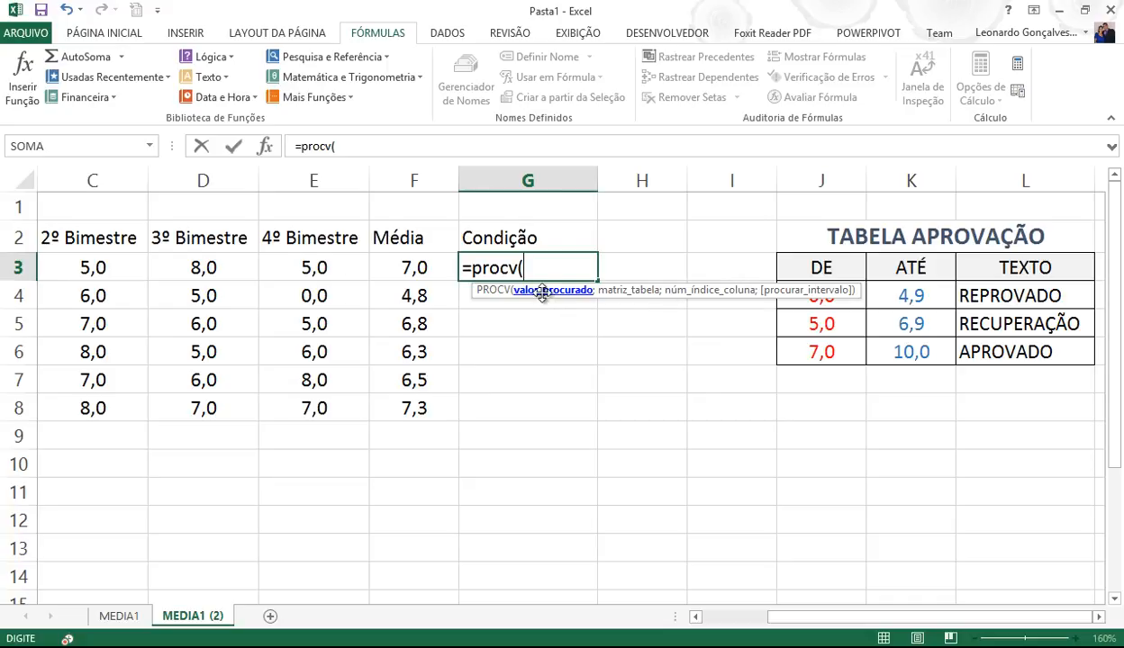
left_click(412, 268)
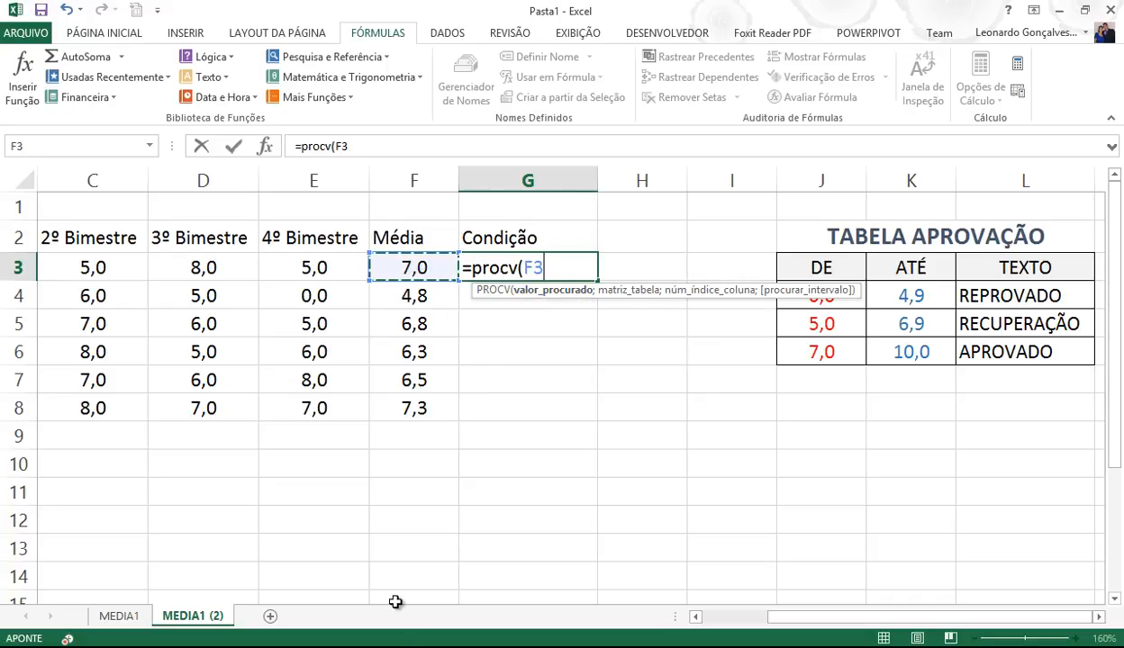
type(";")
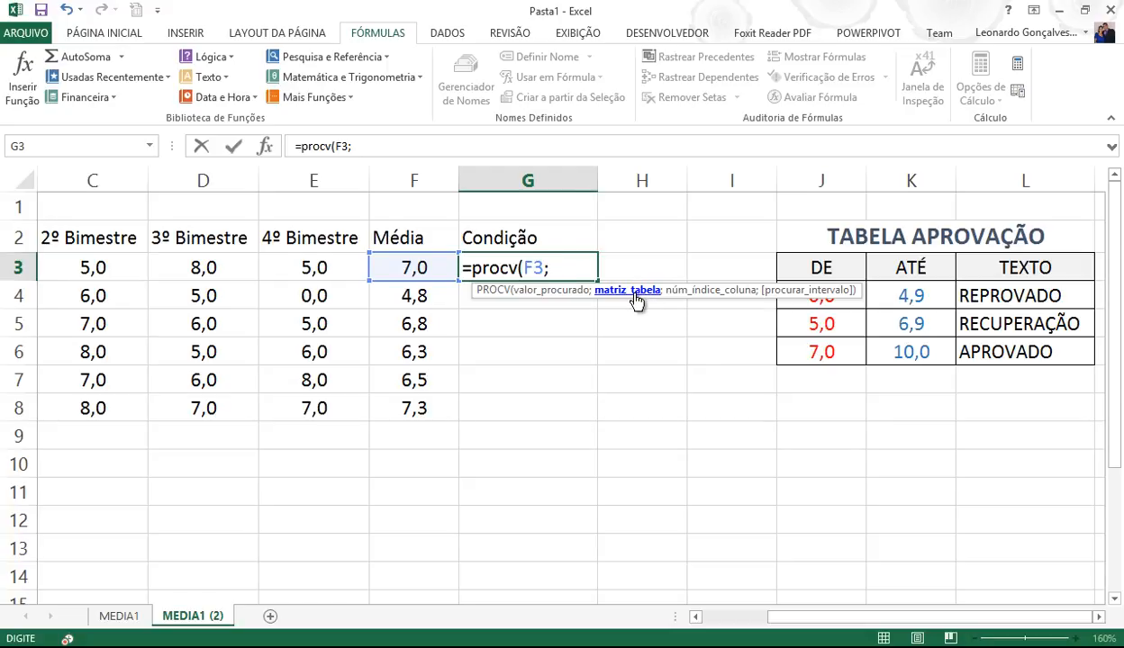
left_click_drag(815, 267, 1008, 351)
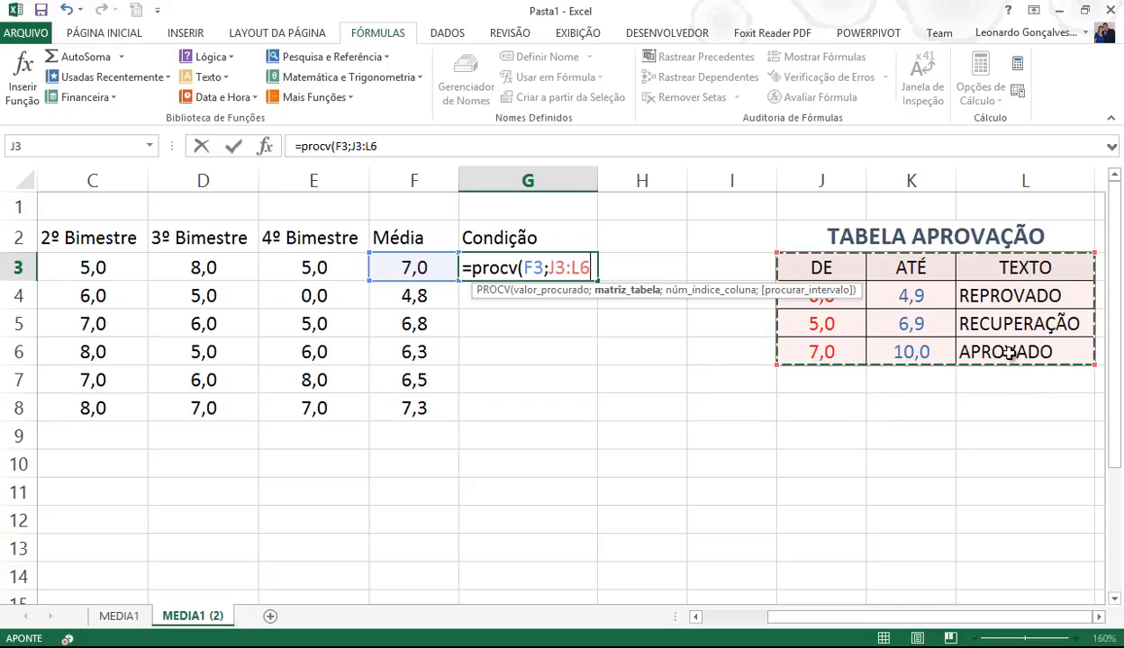
key("F4")
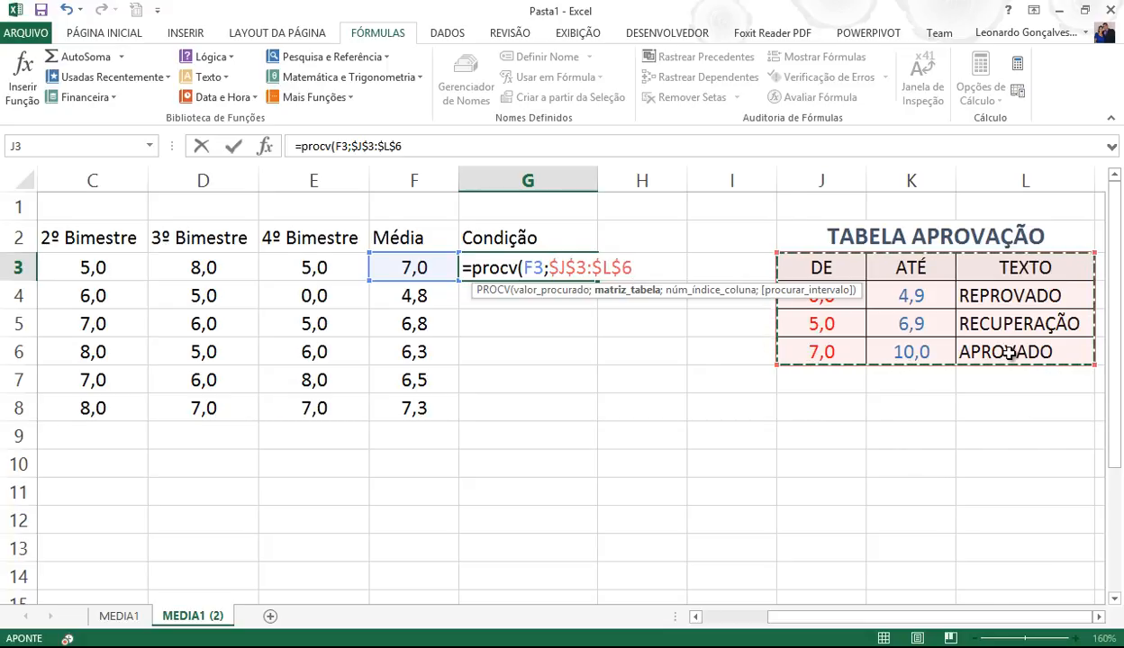
type(";")
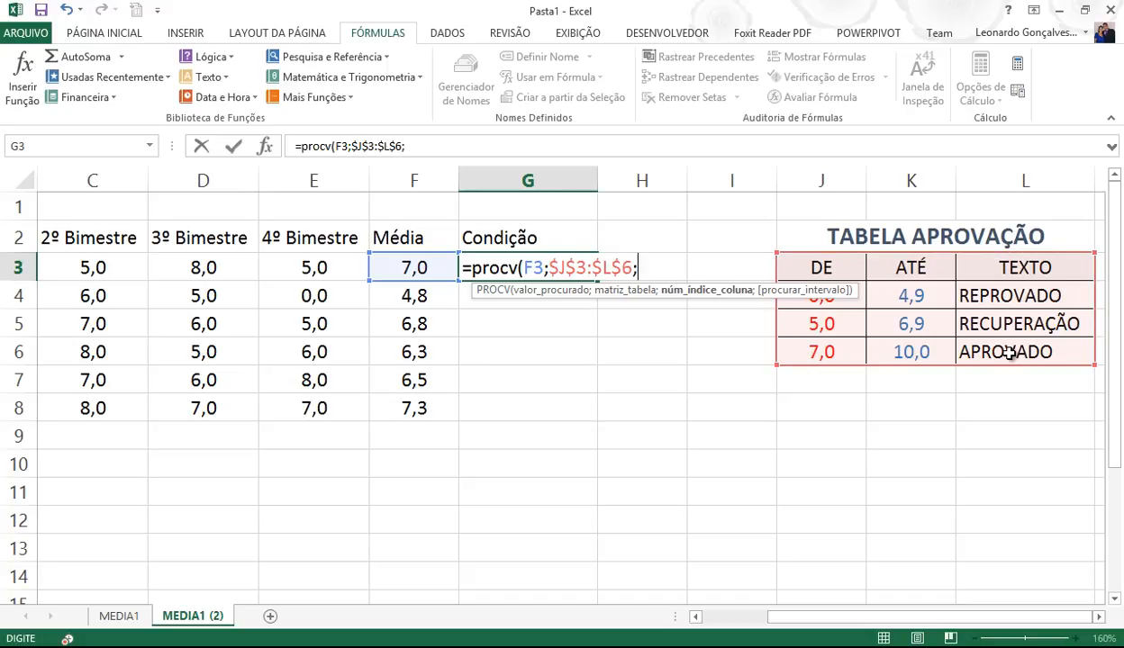
type("3)")
key("Return")
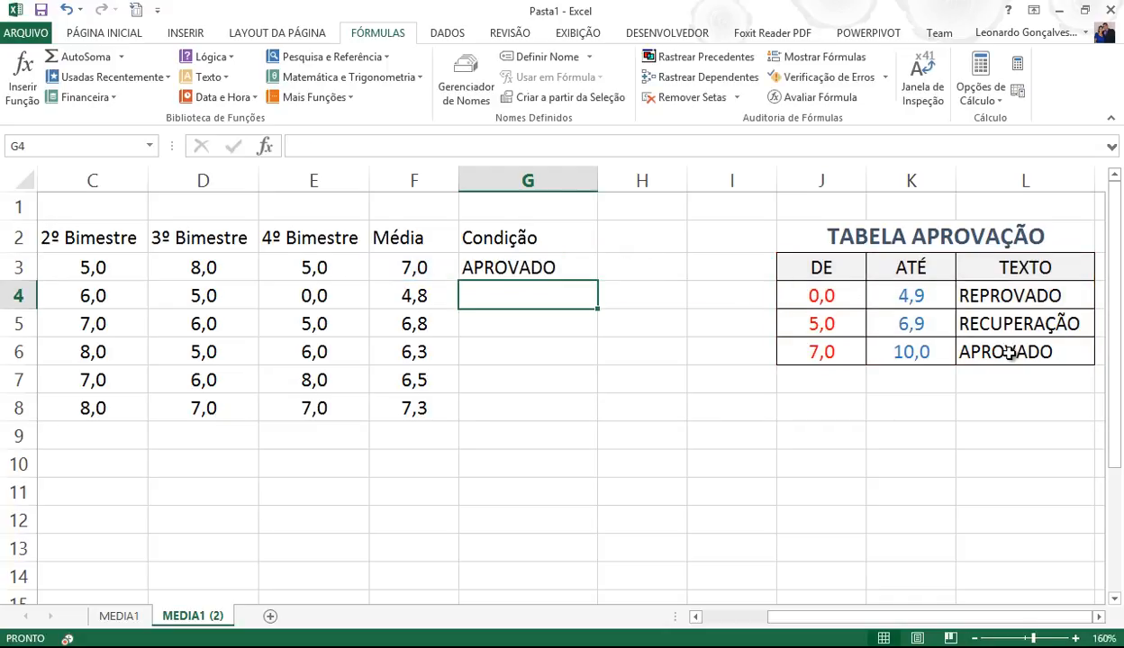
left_click(506, 265)
- Fill the absolute-range formula down to G8, then delete the G3:G8 results
left_click_drag(600, 280, 567, 434)
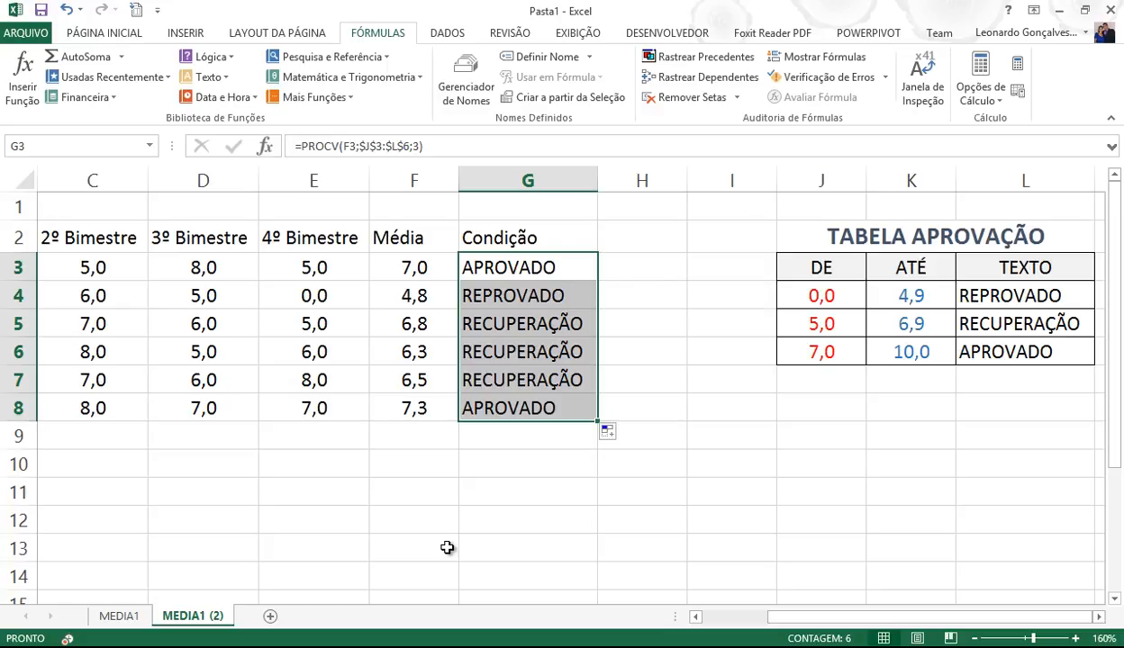
left_click(700, 240)
left_click_drag(548, 259, 534, 408)
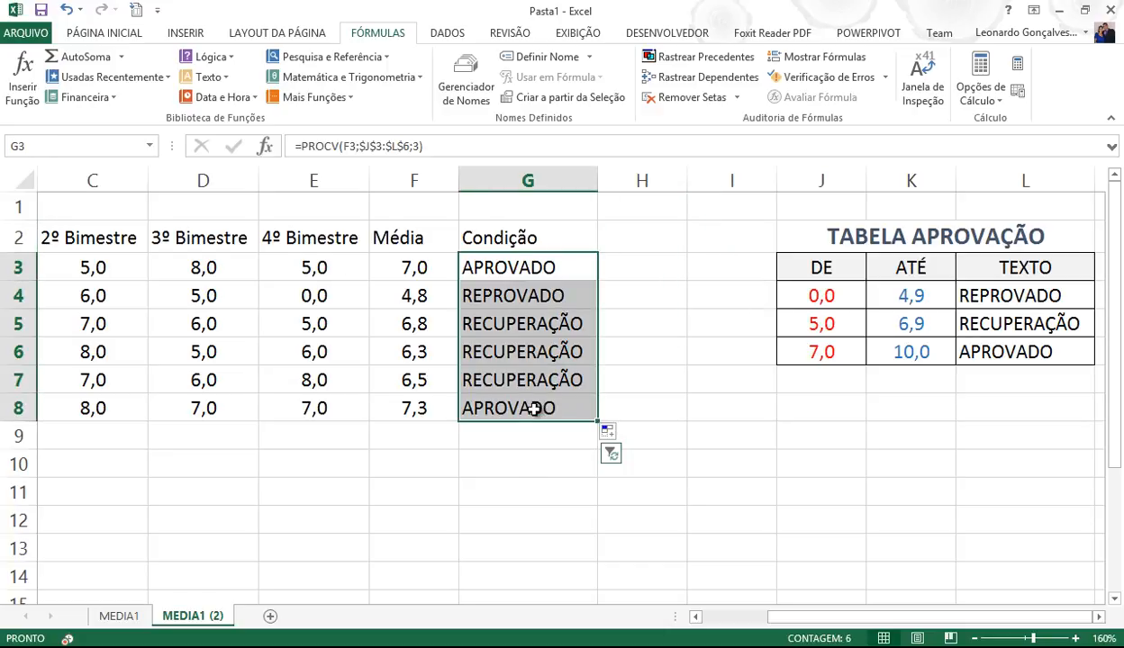
key("Delete")
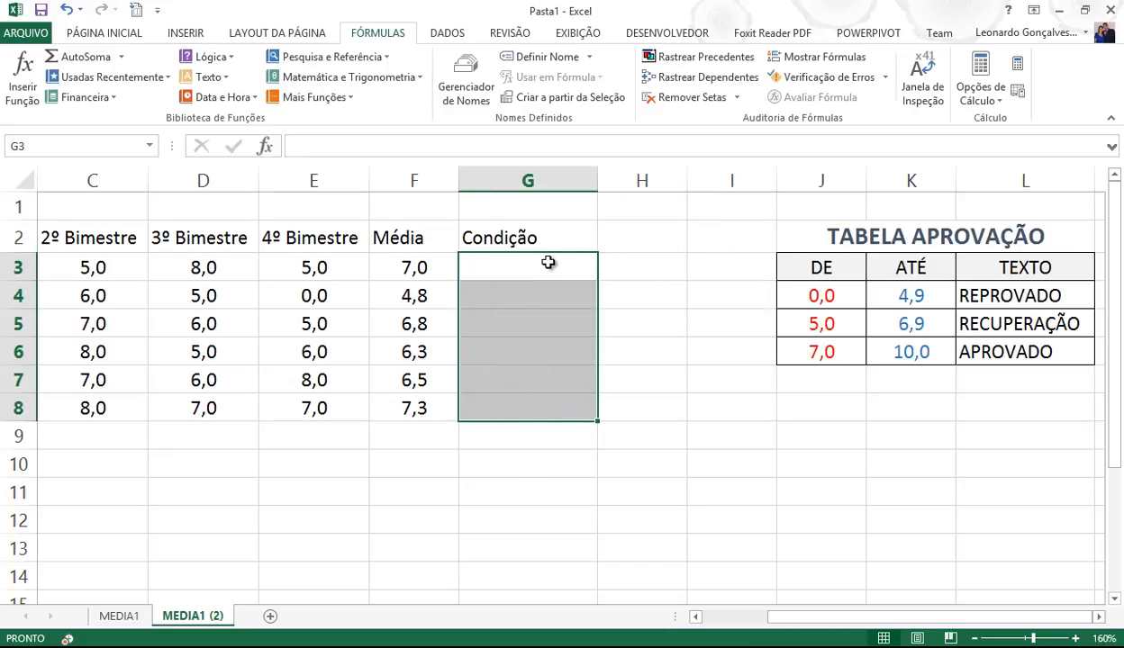
- Select the approval table J3:L6, from the DE header down to APROVADO
left_click(546, 270)
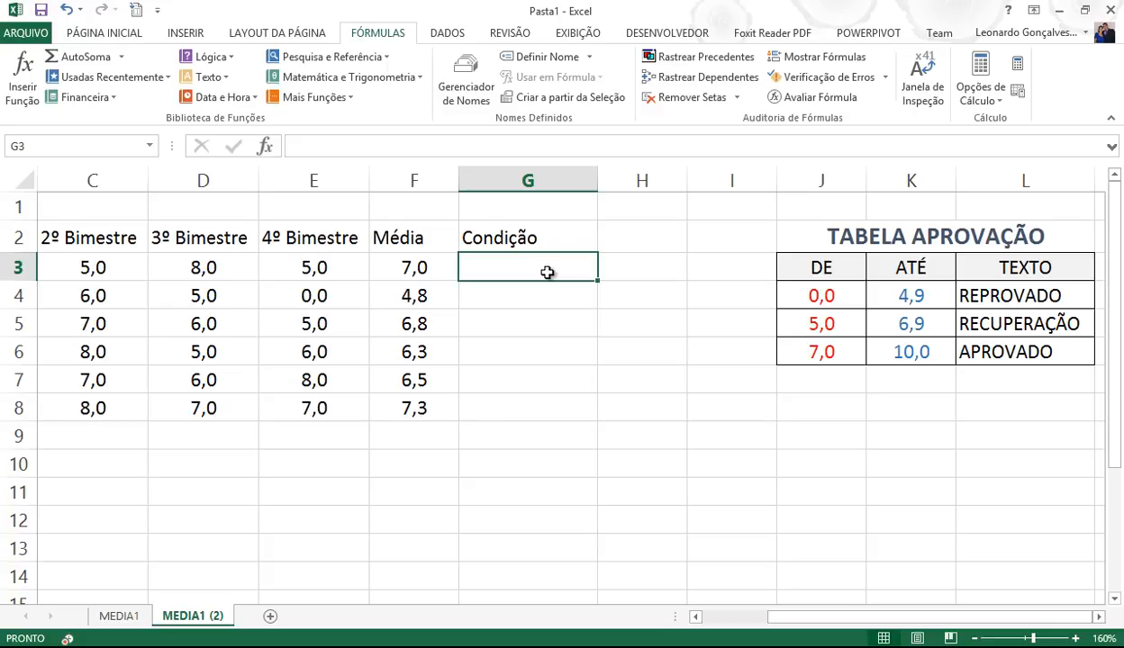
left_click_drag(797, 268, 1010, 350)
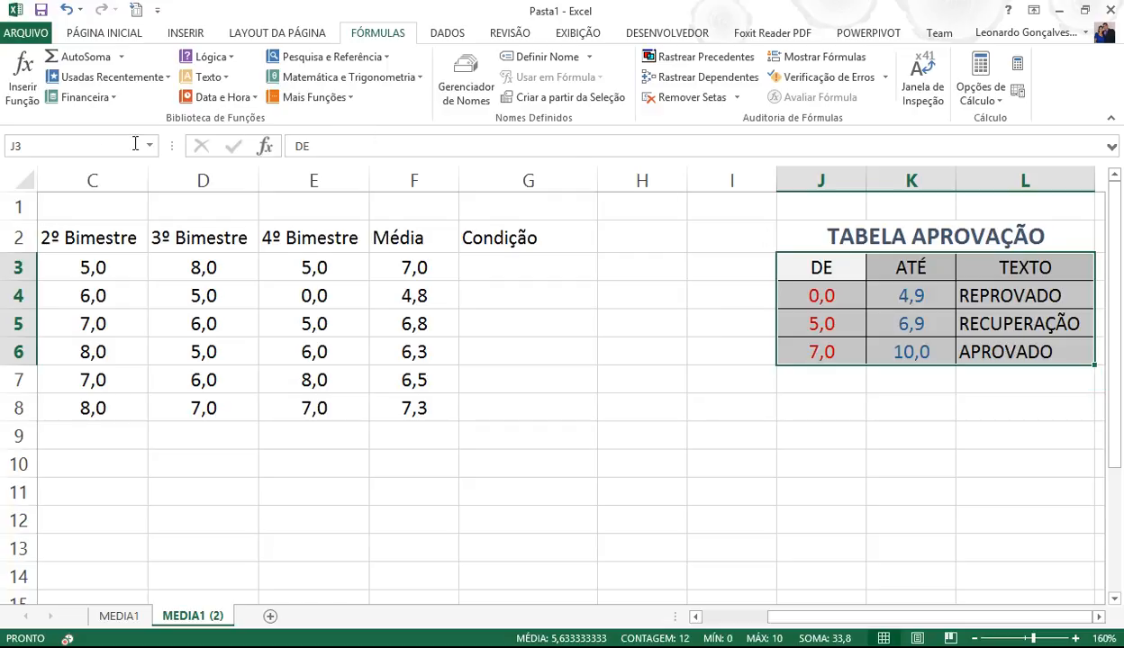
- Name the selected range J3:L6 PONTOS in uppercase via the Name Box
left_click(77, 146)
type("pontos")
key("BackSpace")
key("BackSpace")
key("BackSpace")
key("BackSpace")
key("BackSpace")
key("BackSpace")
key("Caps_Lock")
type("PONTOS")
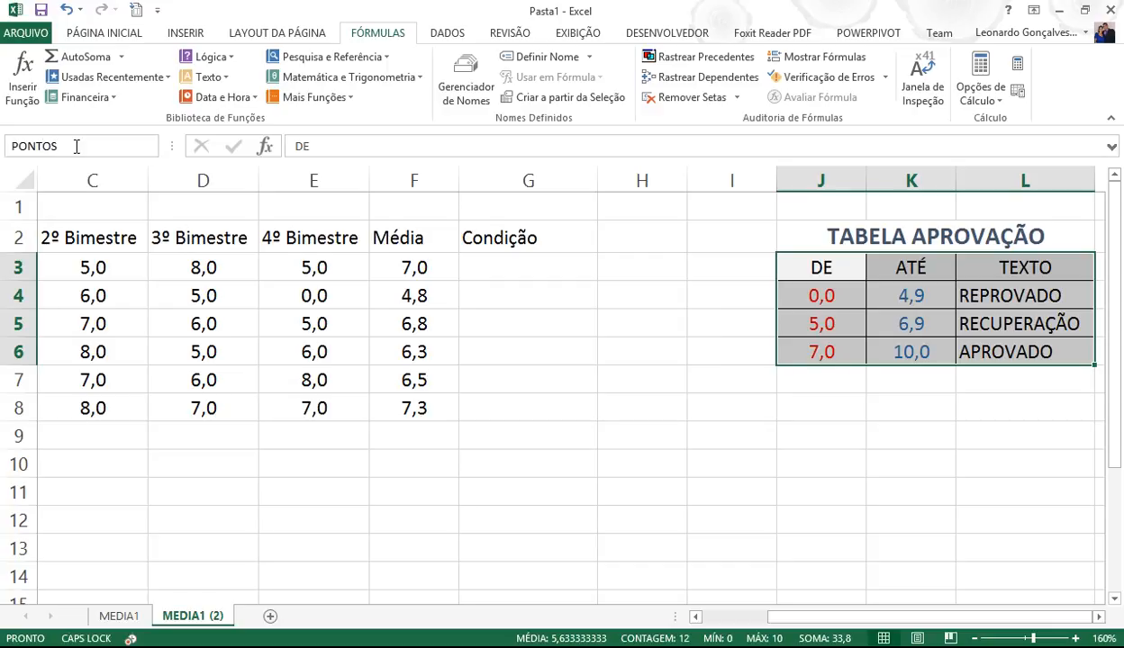
key("Return")
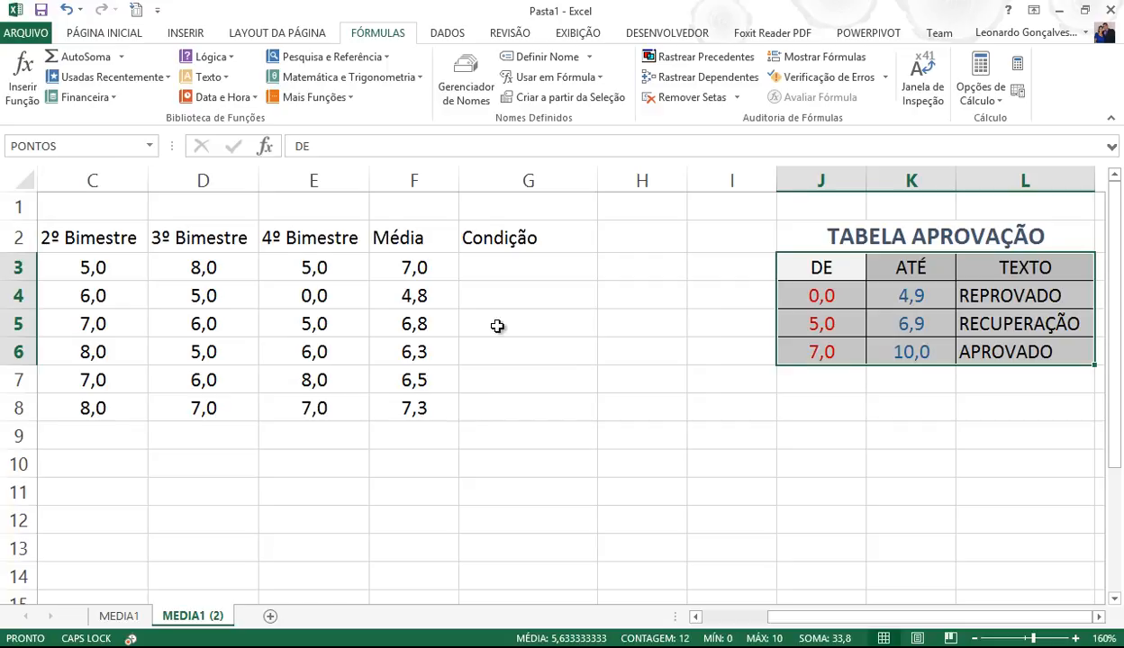
- Verify that choosing PONTOS from the Name Box selects exactly the approval table
left_click(795, 266)
left_click(701, 286)
left_click(623, 322)
left_click(351, 267)
left_click(272, 342)
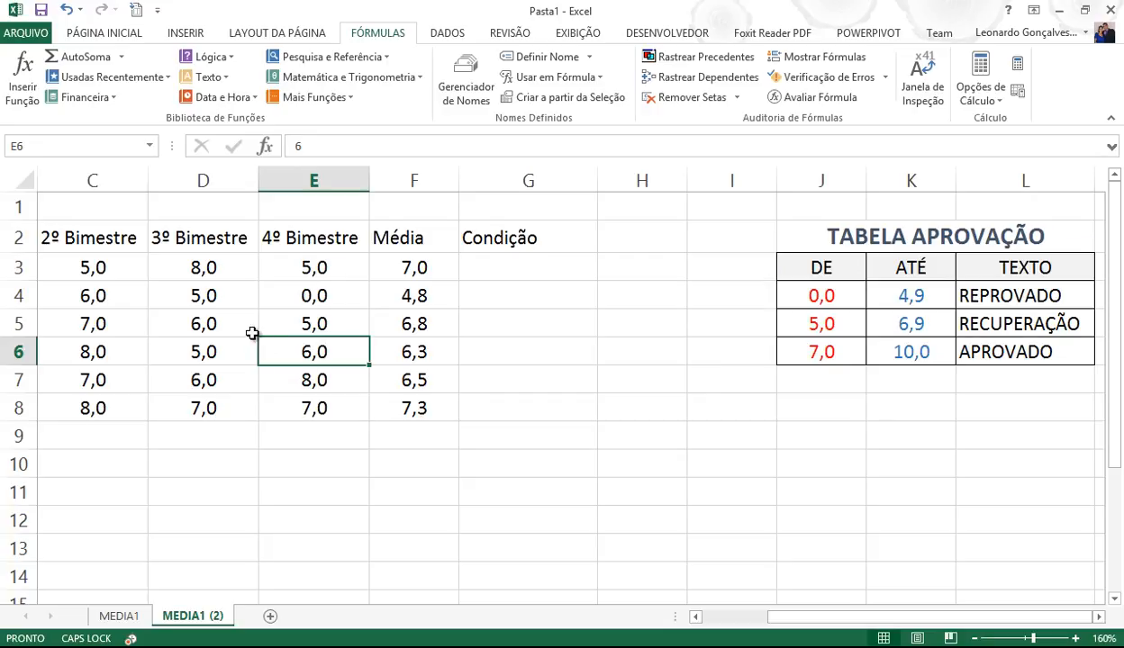
left_click(151, 147)
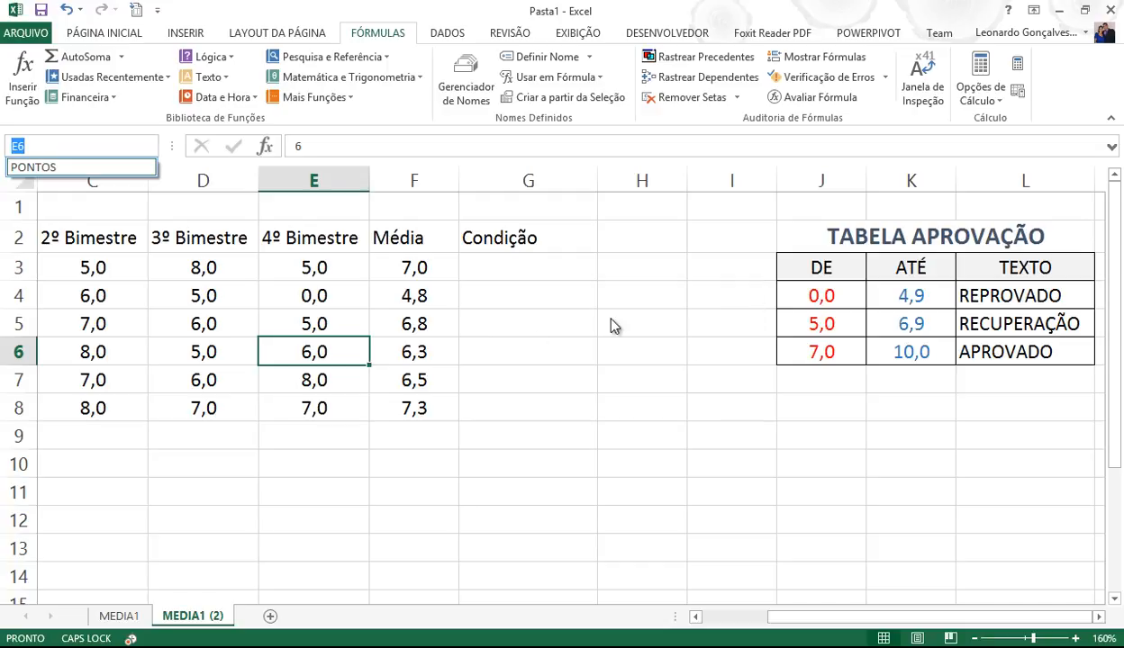
left_click(36, 168)
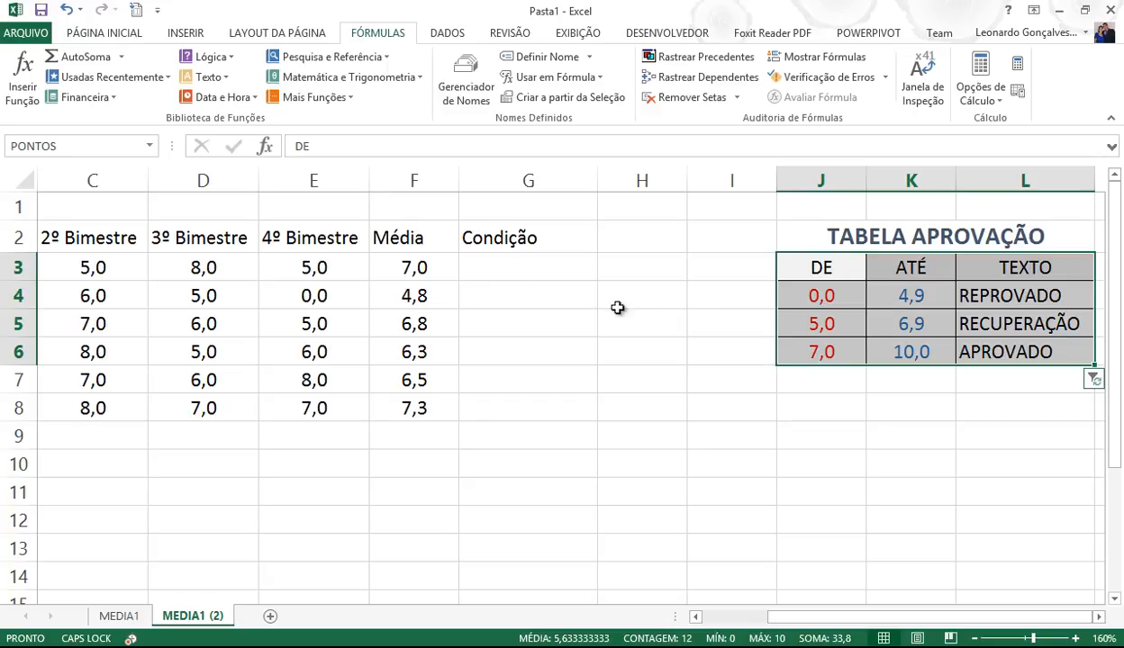
left_click(499, 261)
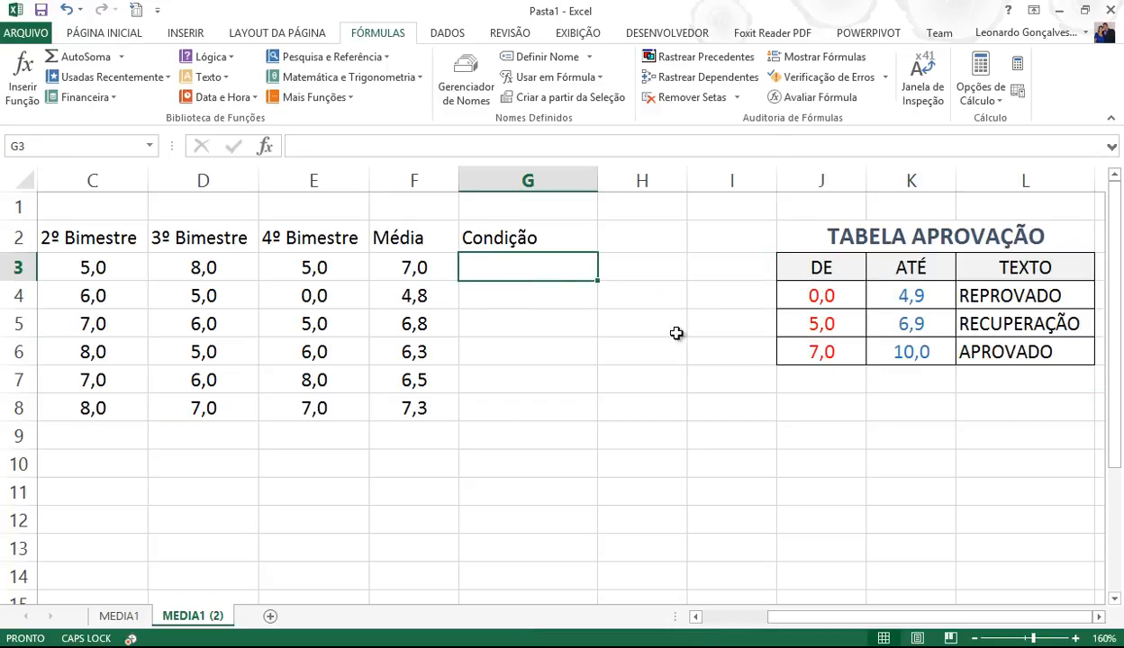
- Enter =PROCV(F3;PONTOS;3) in G3, inserting the PONTOS name from autocomplete
type("=")
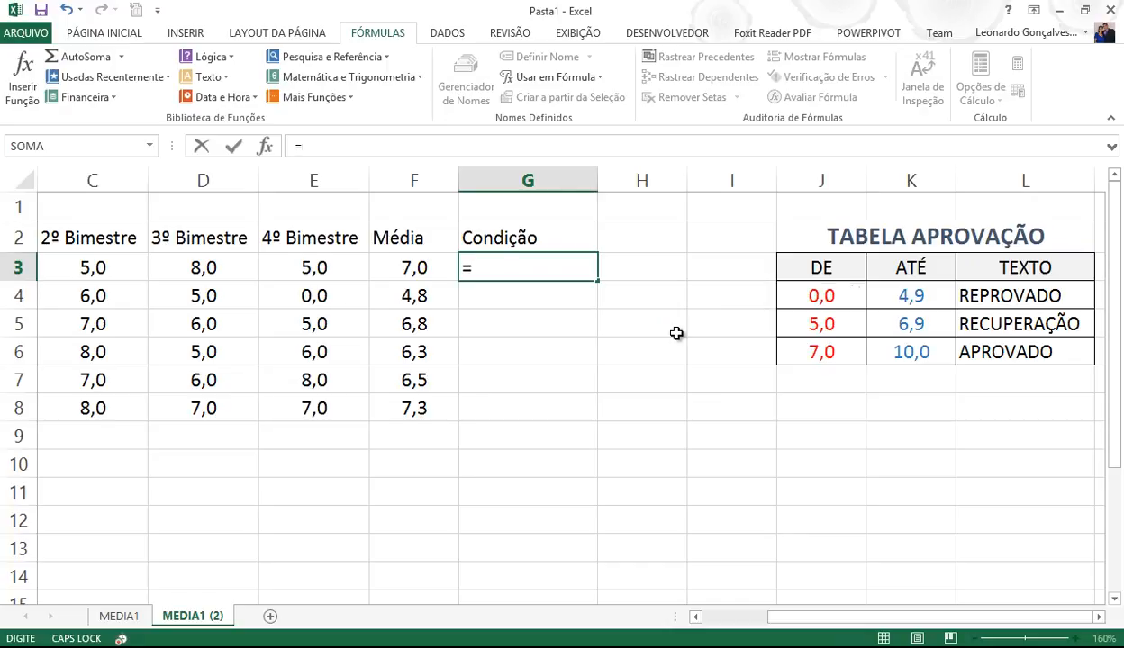
type("PROCV(")
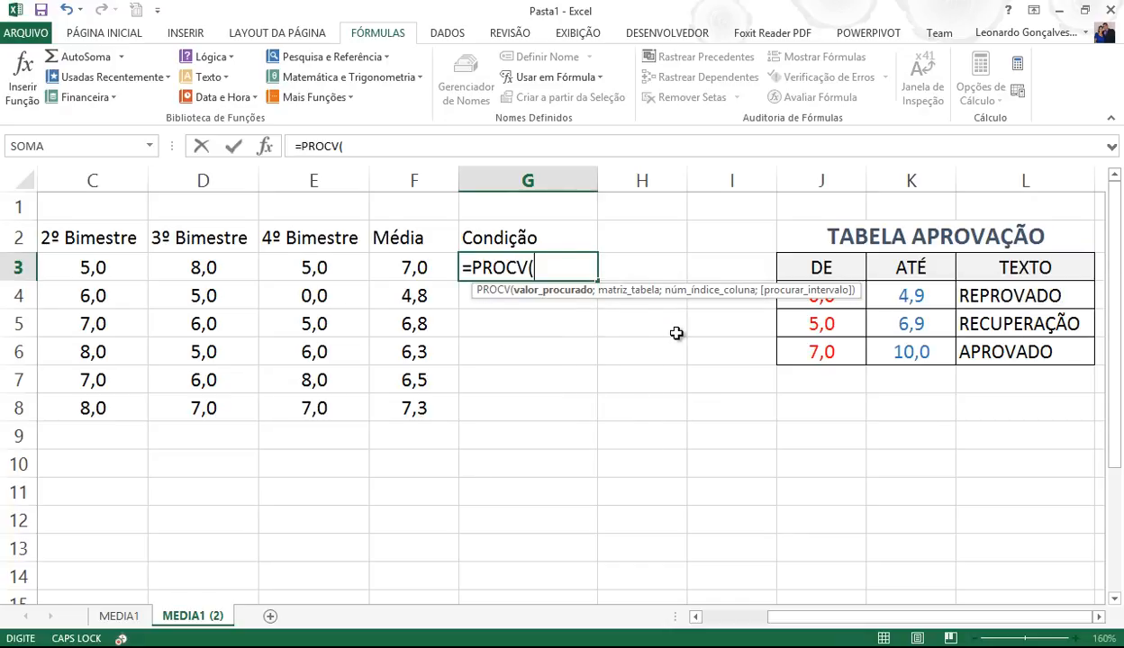
left_click(408, 267)
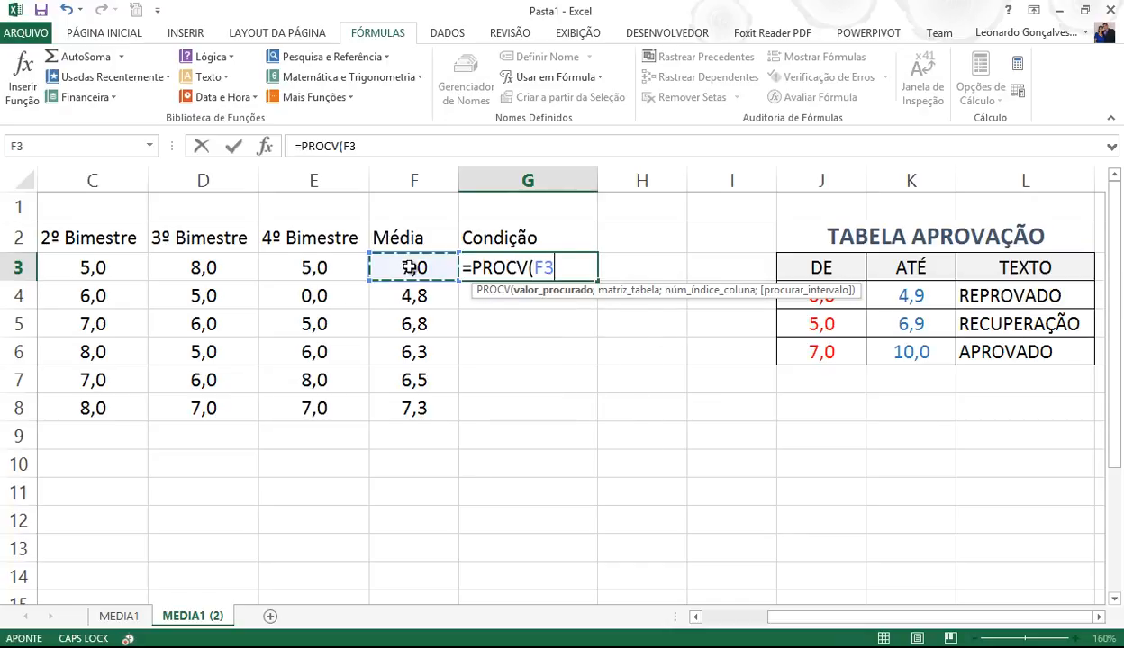
type(";P")
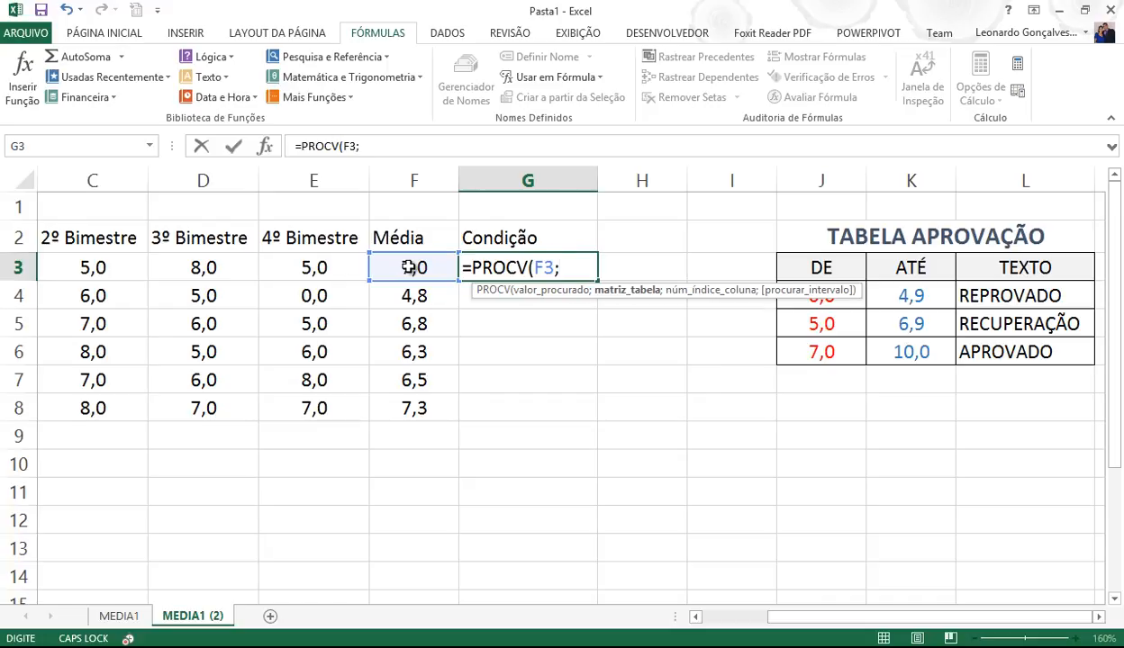
type("O")
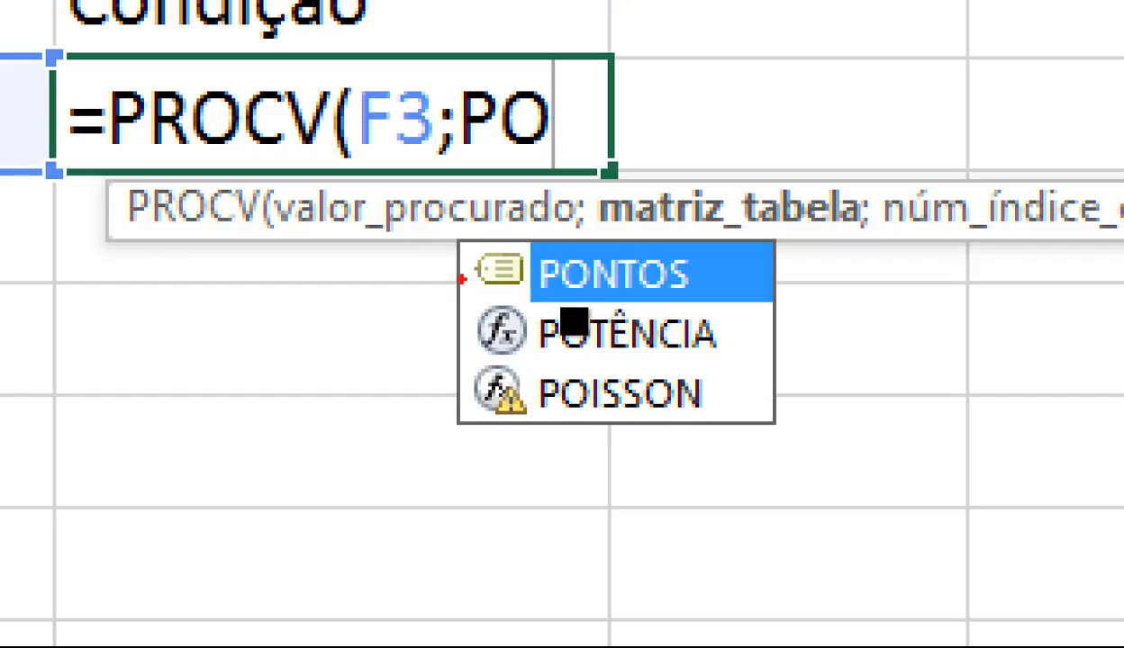
mouse_move(459, 254)
left_mouse_down()
mouse_move(459, 283)
mouse_move(499, 305)
mouse_move(531, 279)
mouse_move(533, 235)
mouse_move(459, 216)
mouse_move(454, 245)
left_mouse_up()
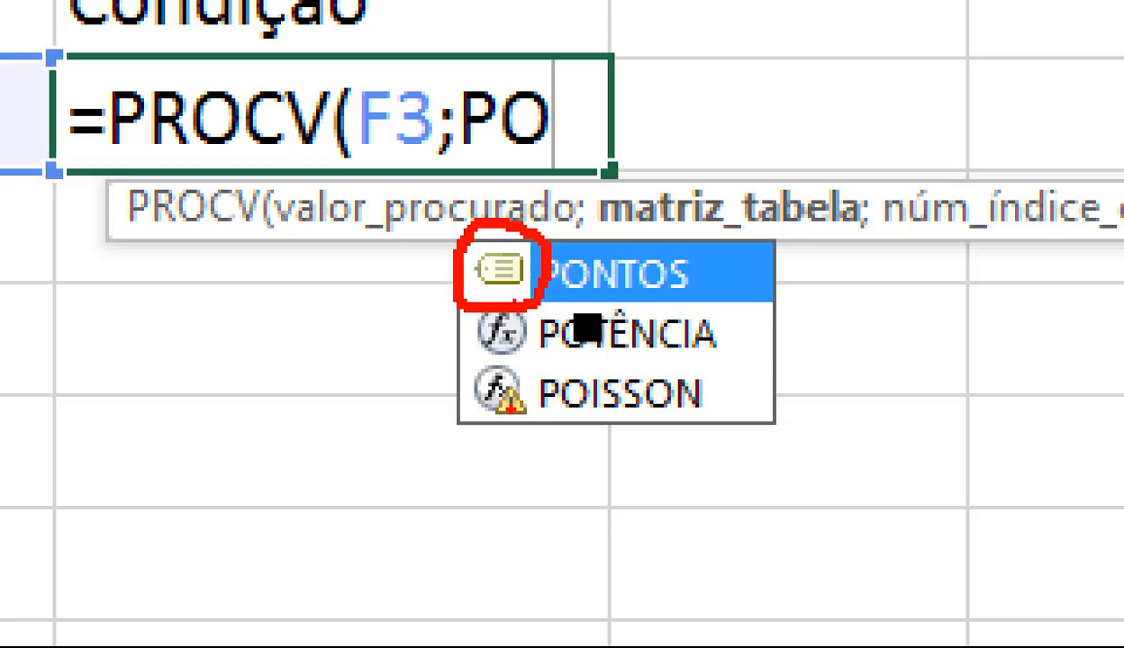
left_click_drag(590, 328, 619, 325)
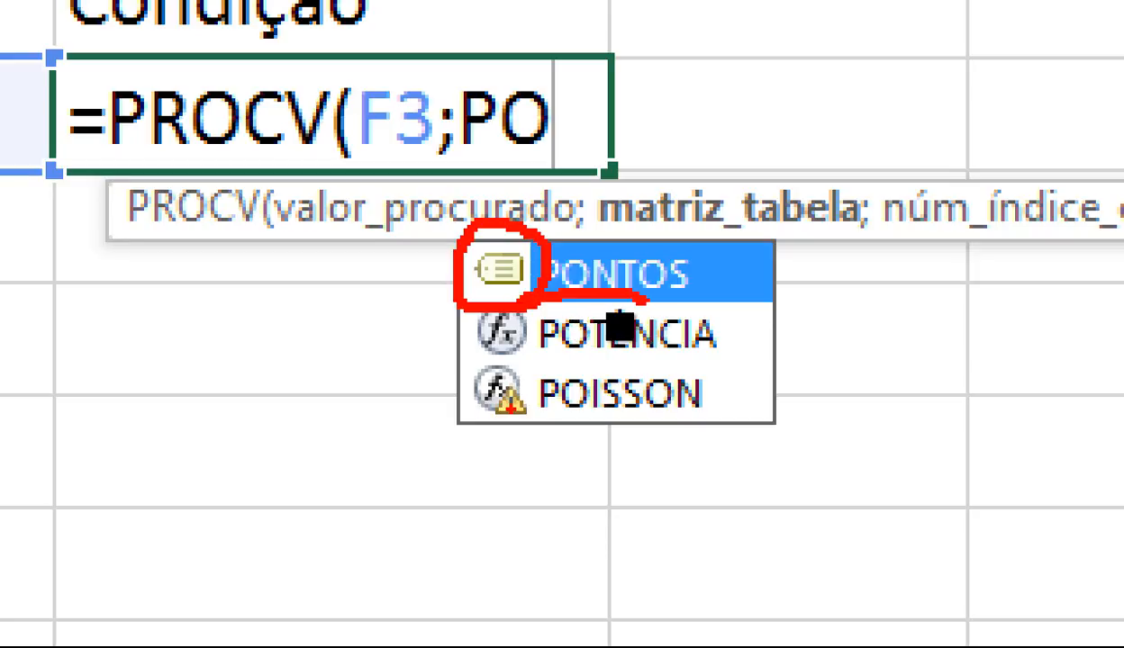
key("Escape")
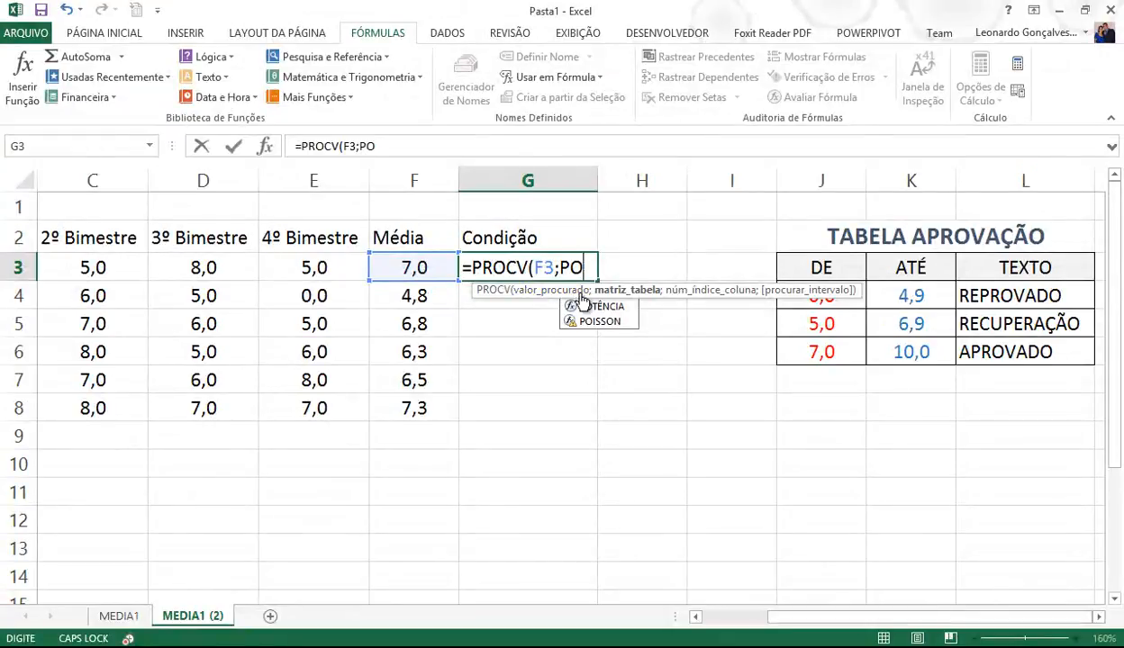
left_click(590, 266)
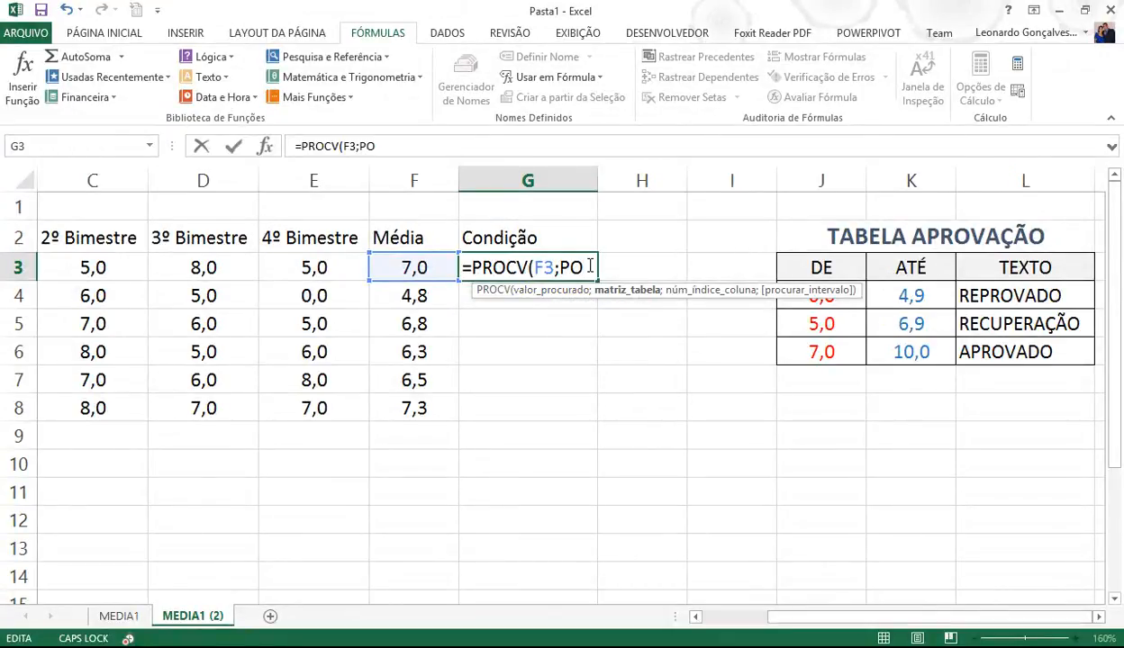
type("N")
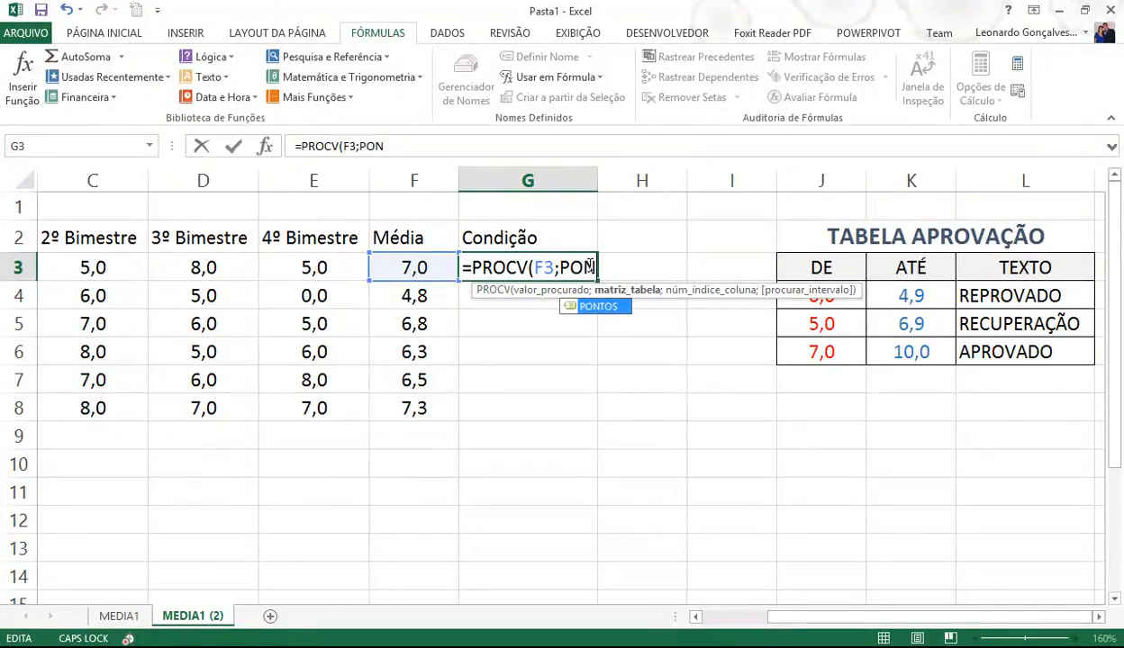
double_click(590, 307)
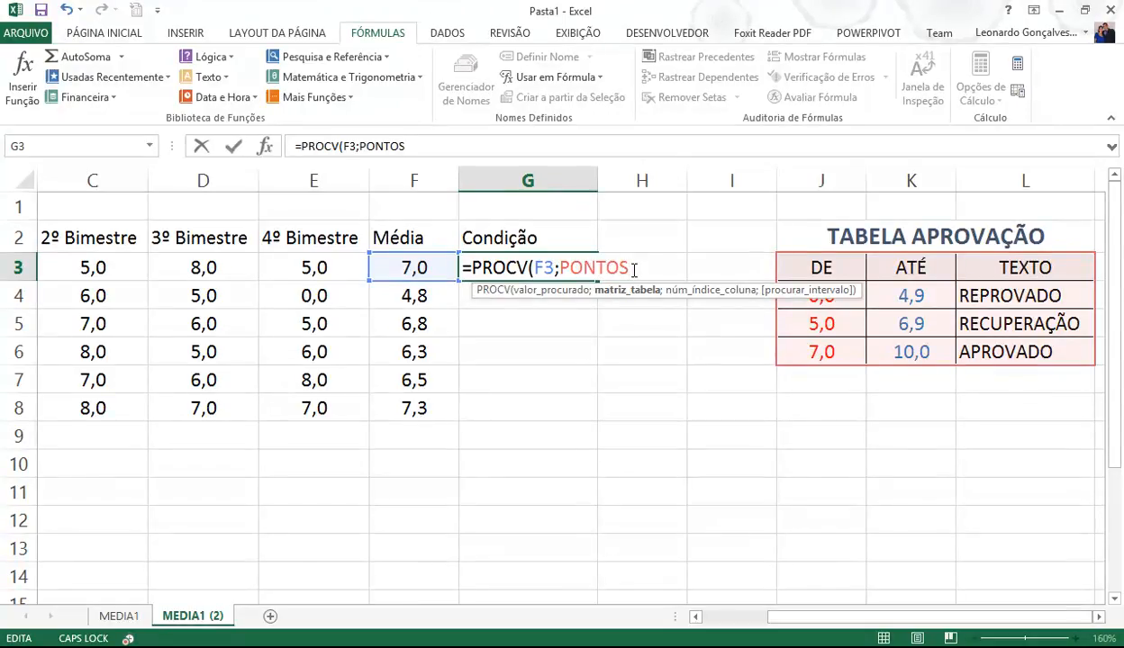
type(";3)")
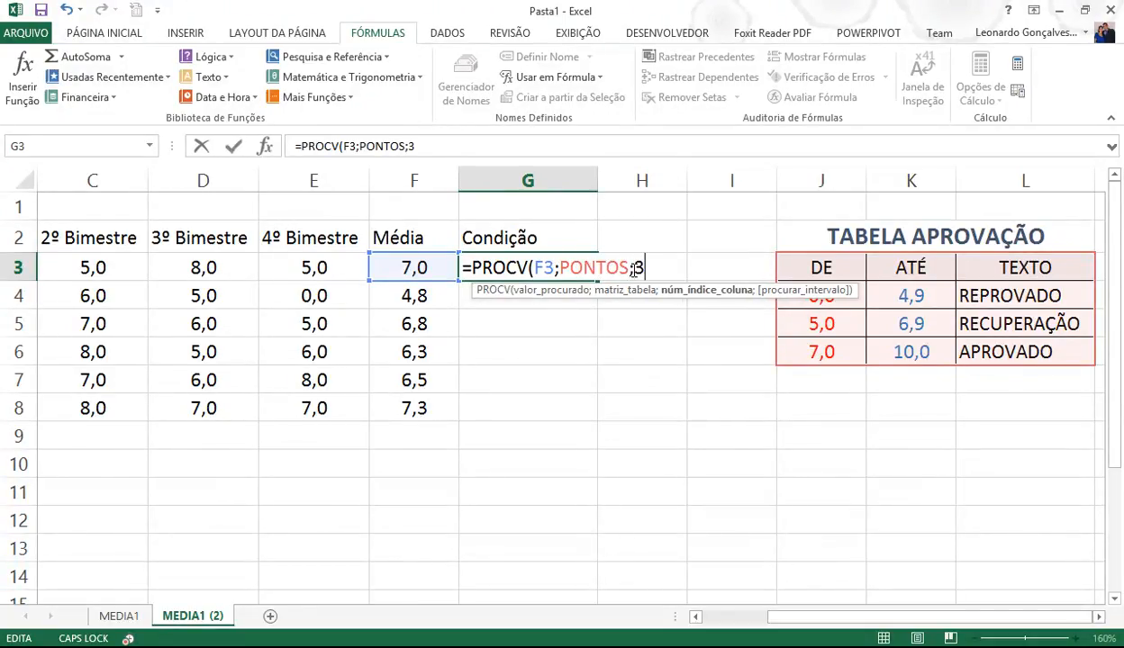
key("Return")
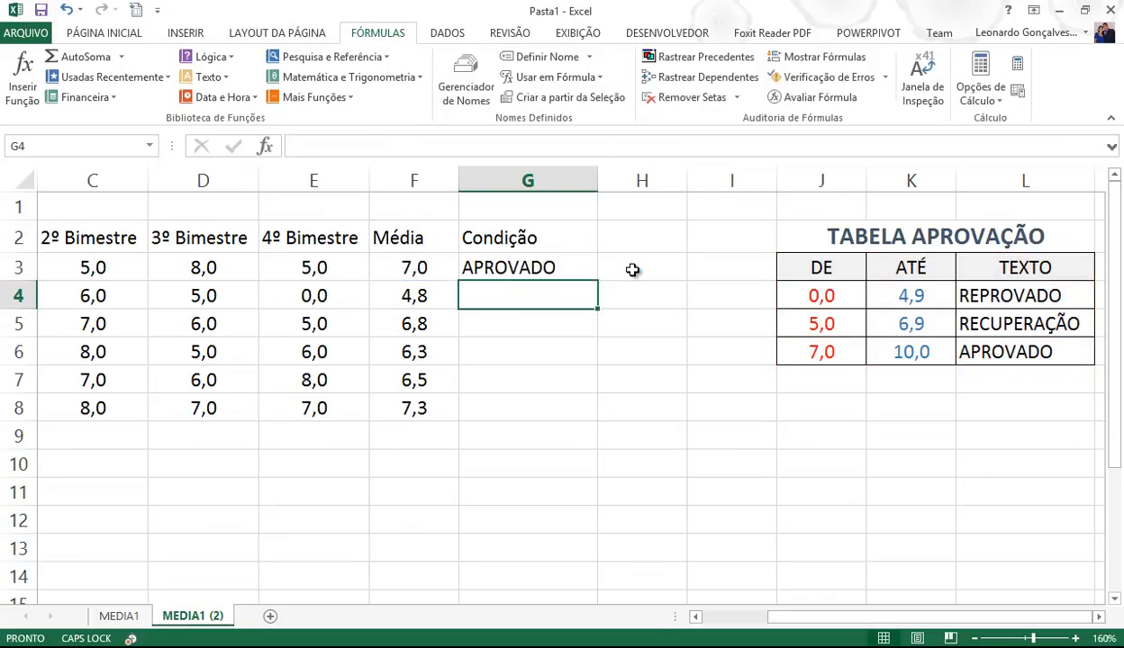
- Fill G3's formula down to G8 and check the copies in G4 and G5
left_click(577, 269)
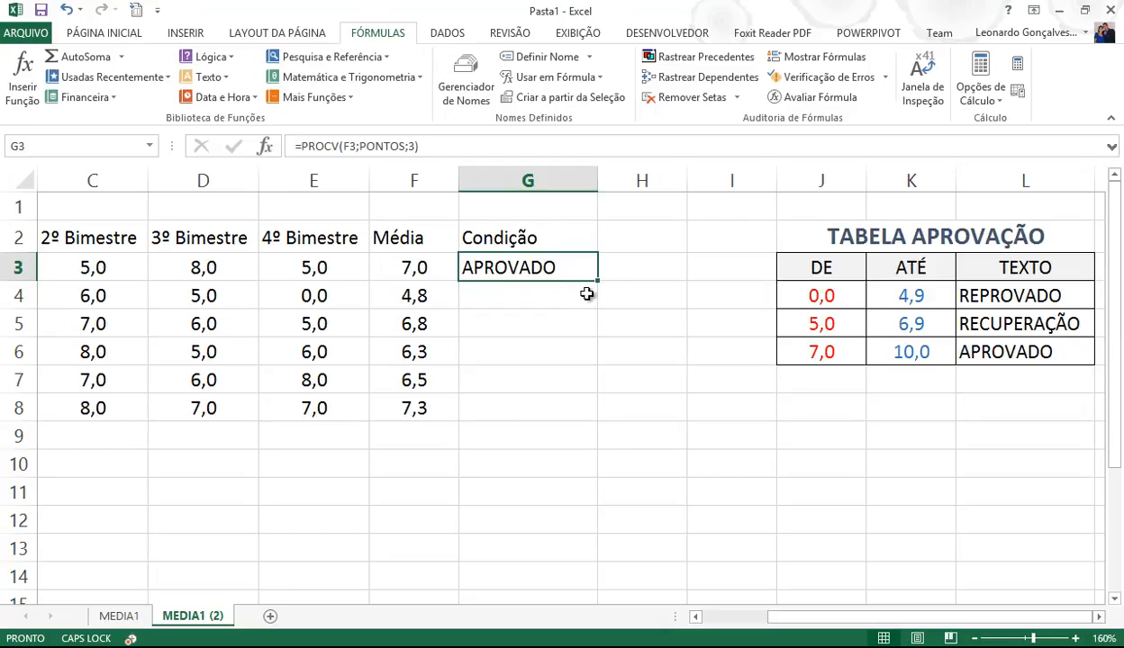
left_click_drag(596, 282, 573, 417)
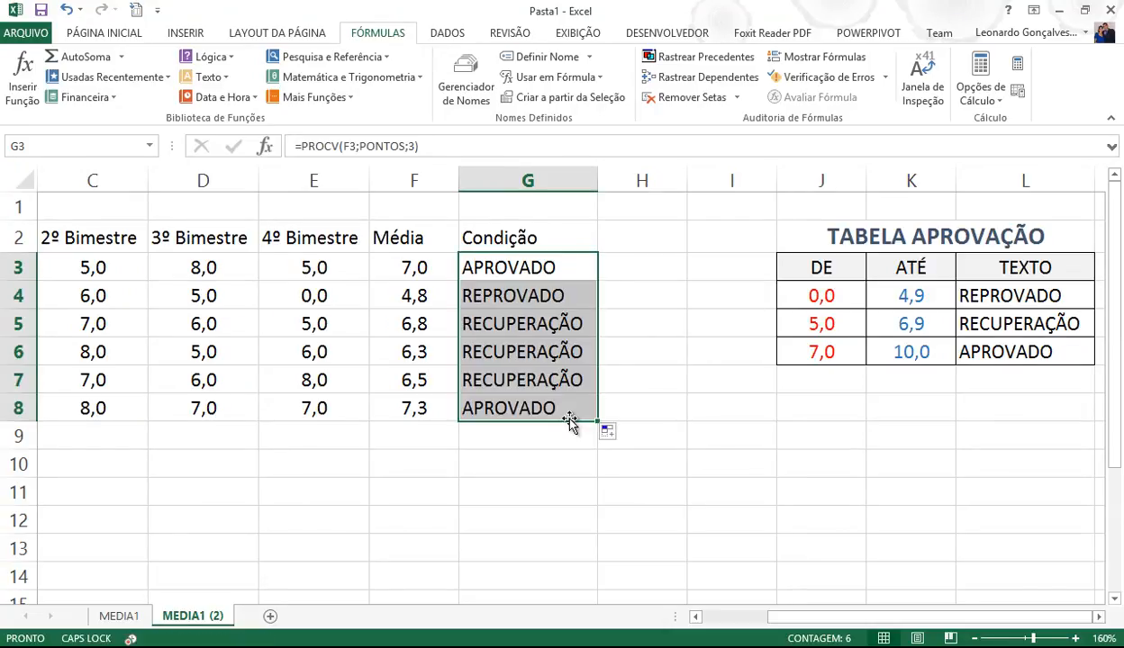
left_click(518, 297)
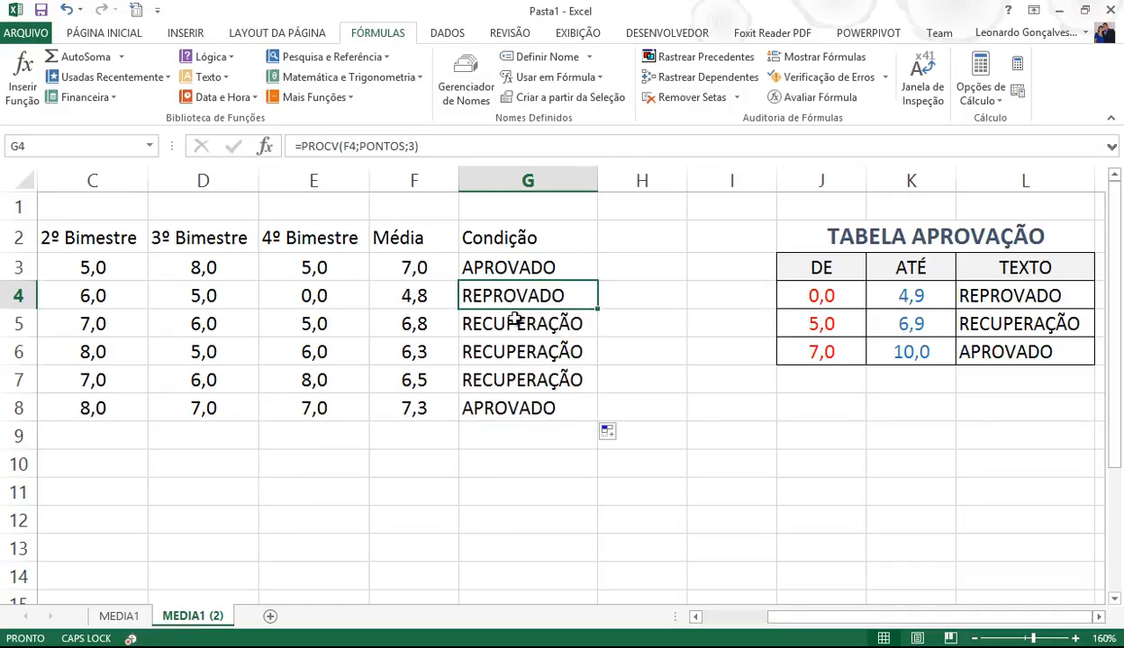
left_click(512, 322)
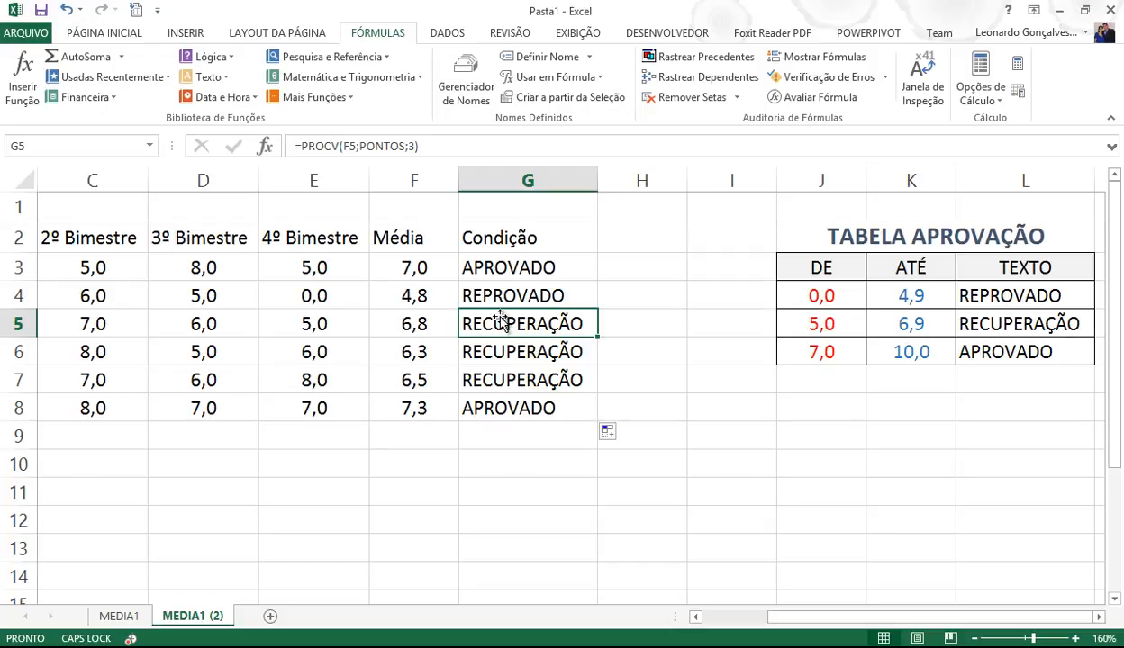
- Add a blank Plan3 worksheet and zoom in on its cells
left_click(269, 618)
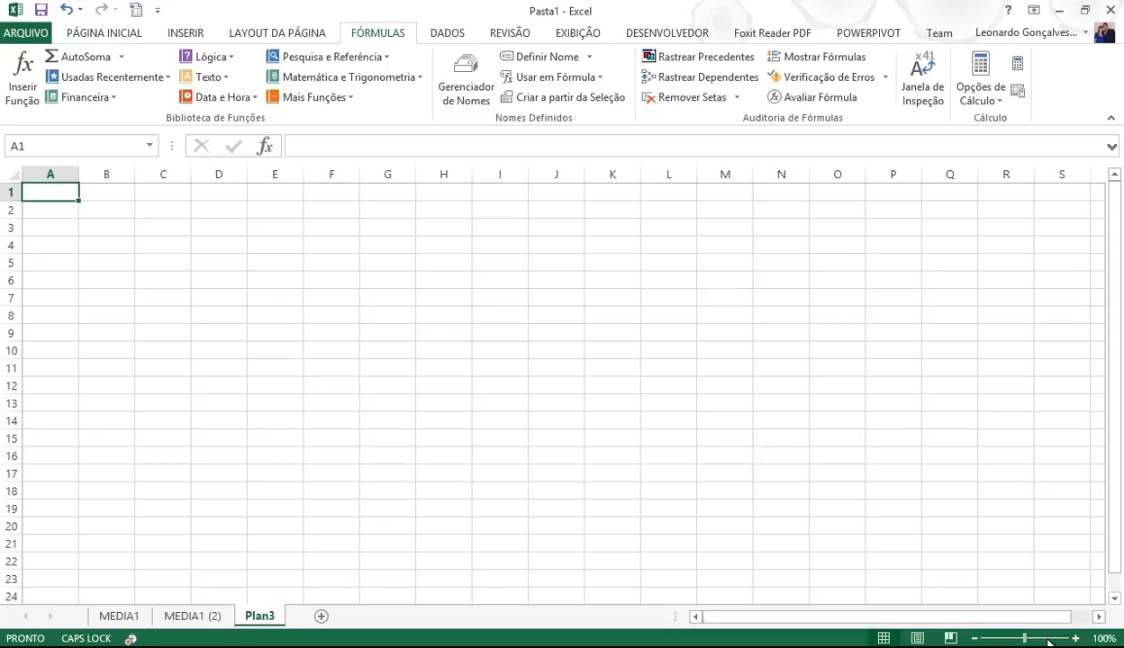
left_click_drag(1024, 639, 1047, 638)
left_click(132, 276)
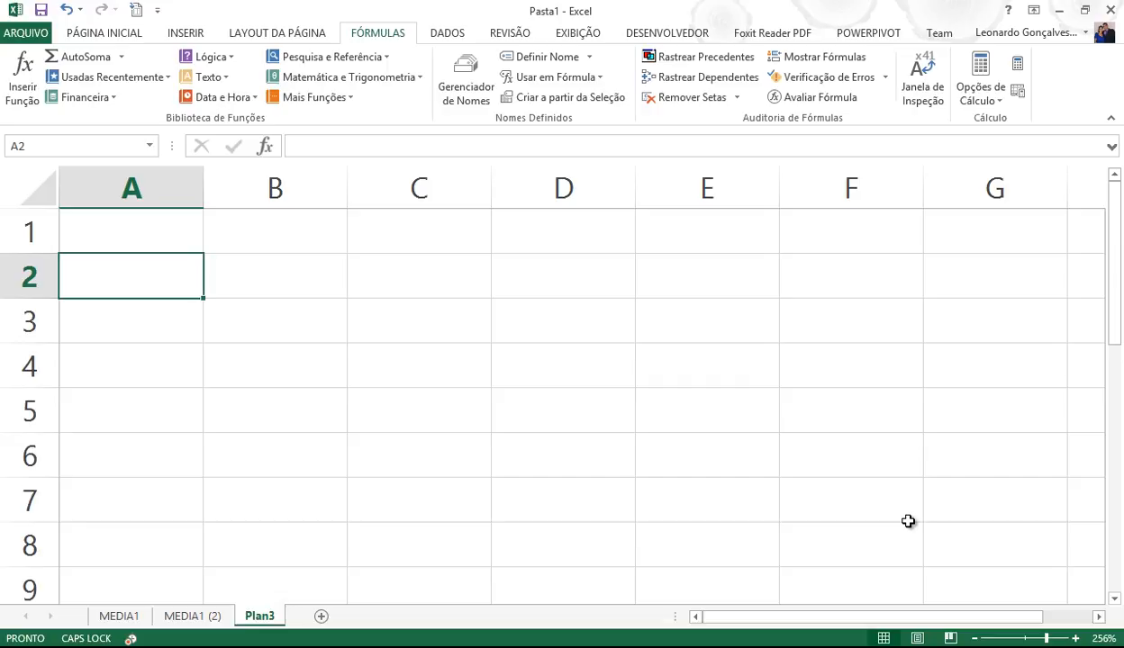
- Enter headers CODIGO, NOME, PREÇO, QTD and VALOR FINAL across A2:E2
type("CODIGO")
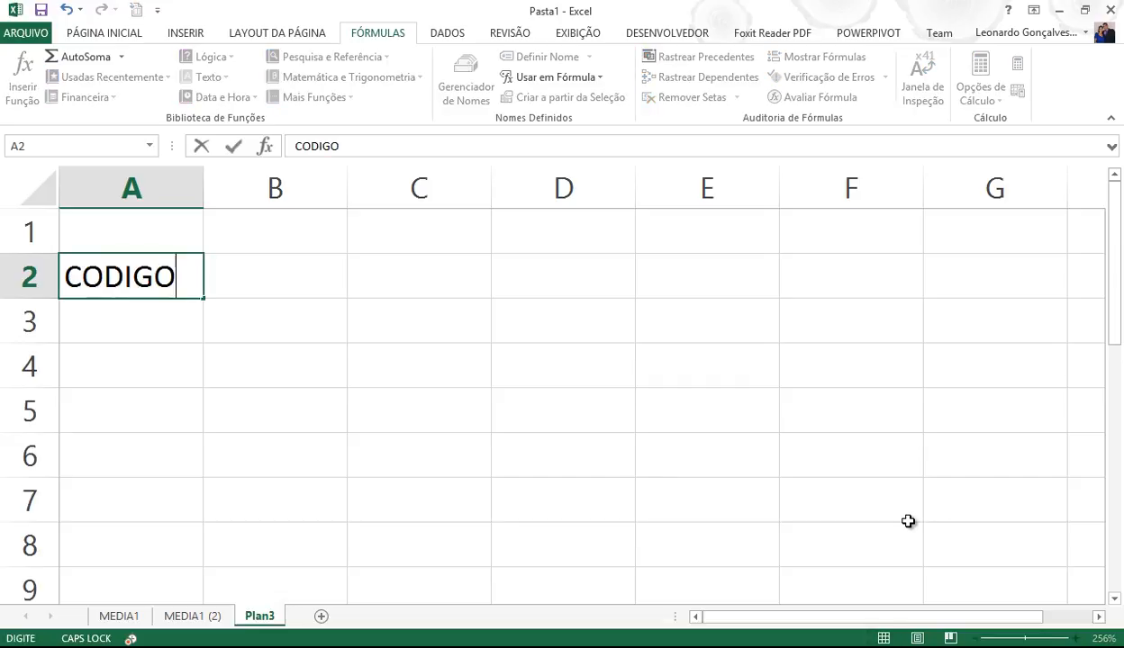
key("Tab")
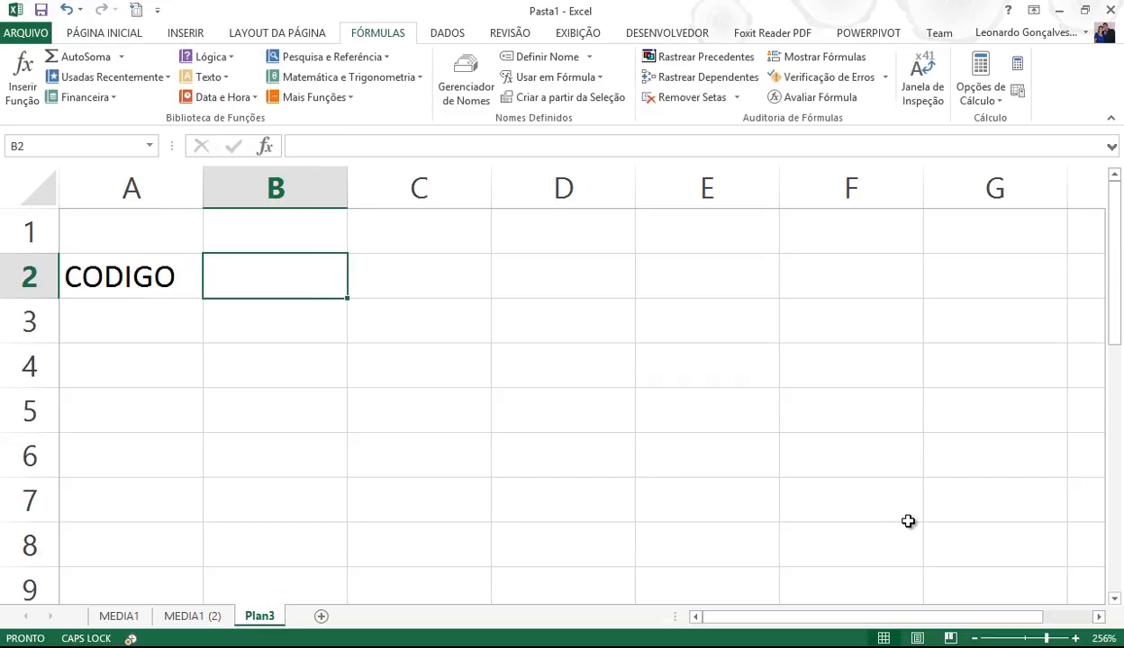
type("NOME")
key("Tab")
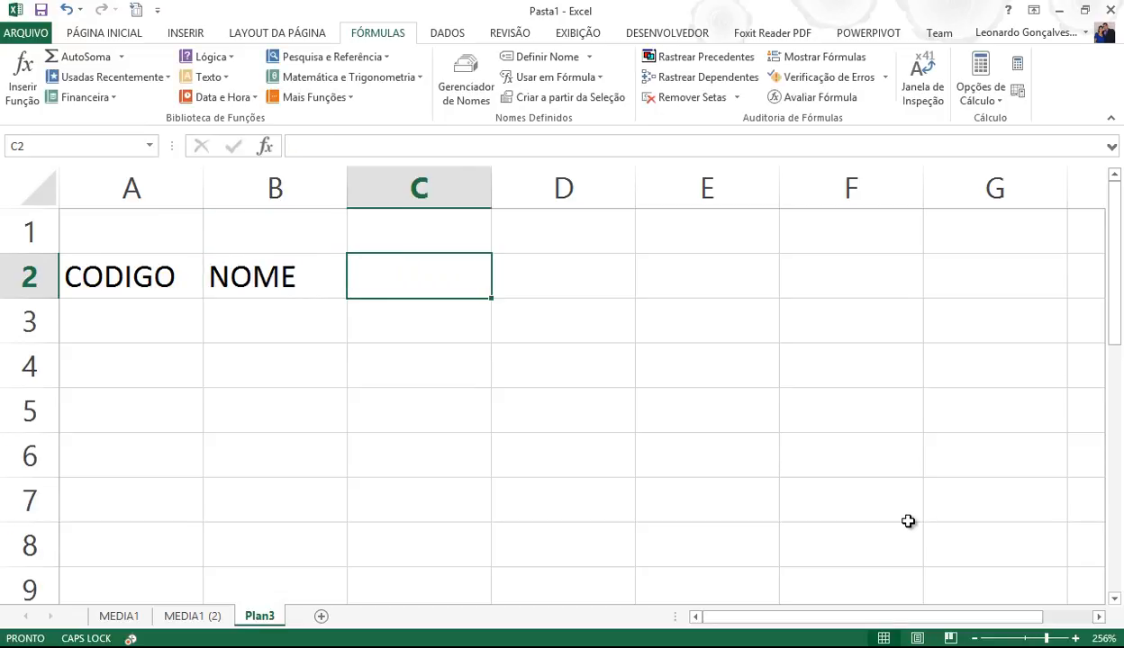
type("PREÇO")
key("Tab")
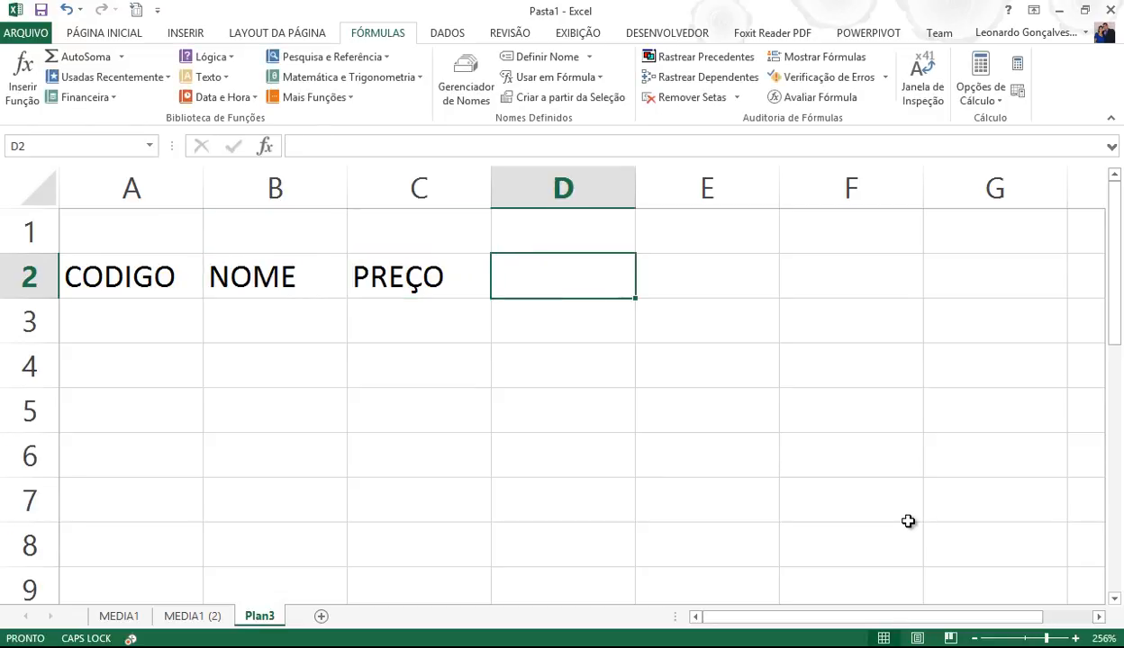
type("QTD")
key("Tab")
type("VALOR FINAL")
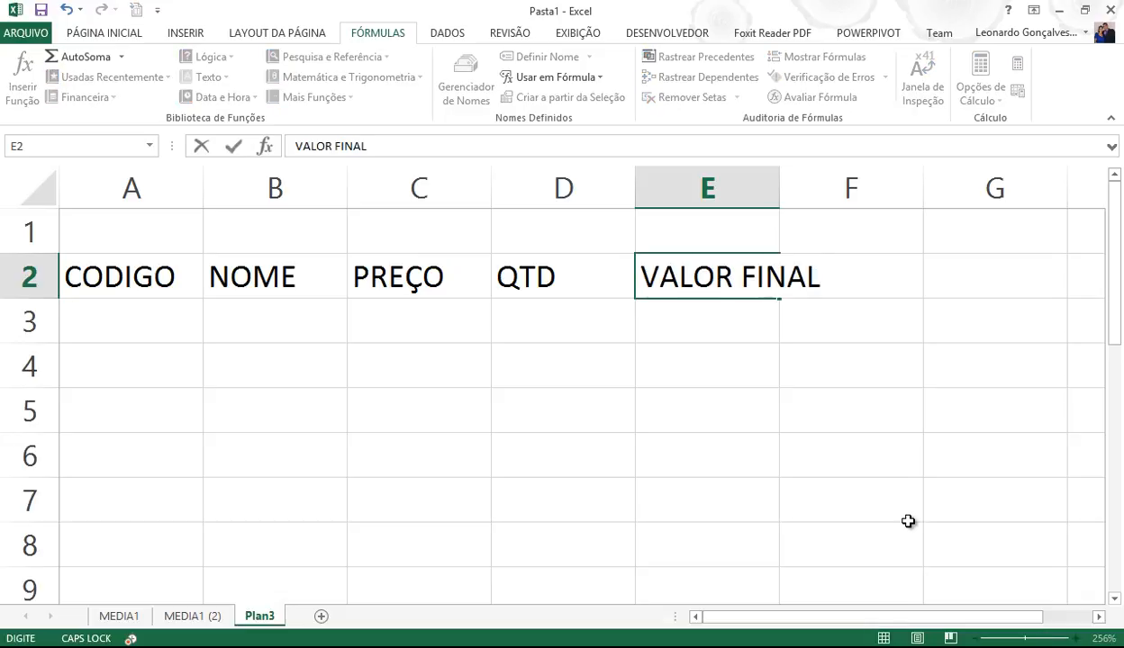
key("Return")
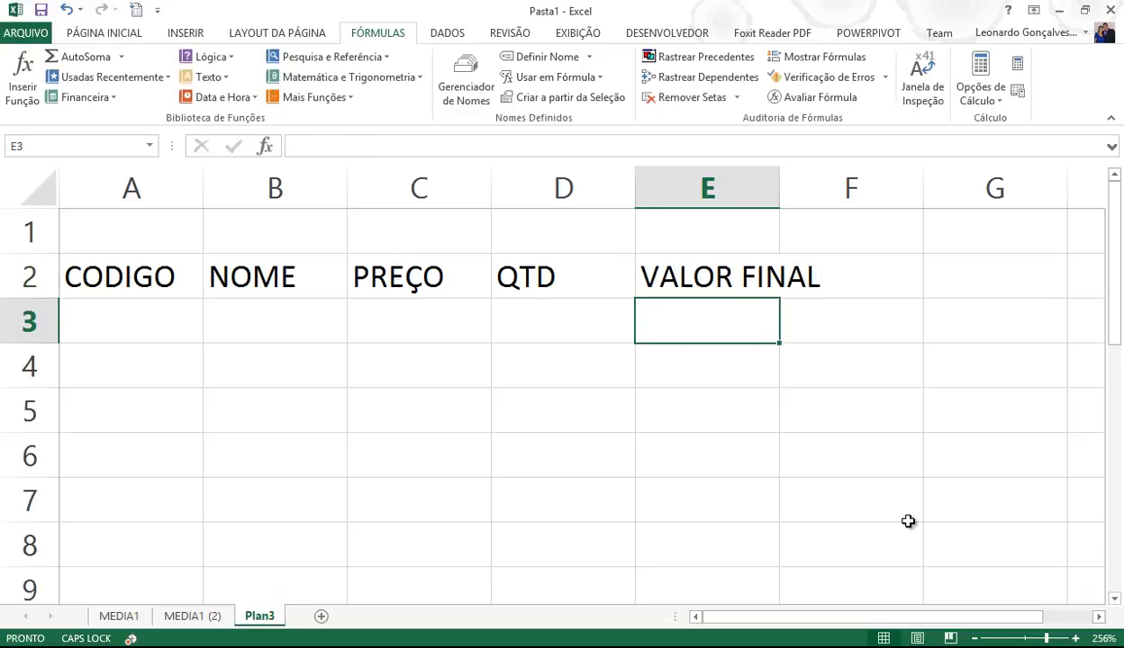
key("Left")
key("Left")
key("Left")
key("Left")
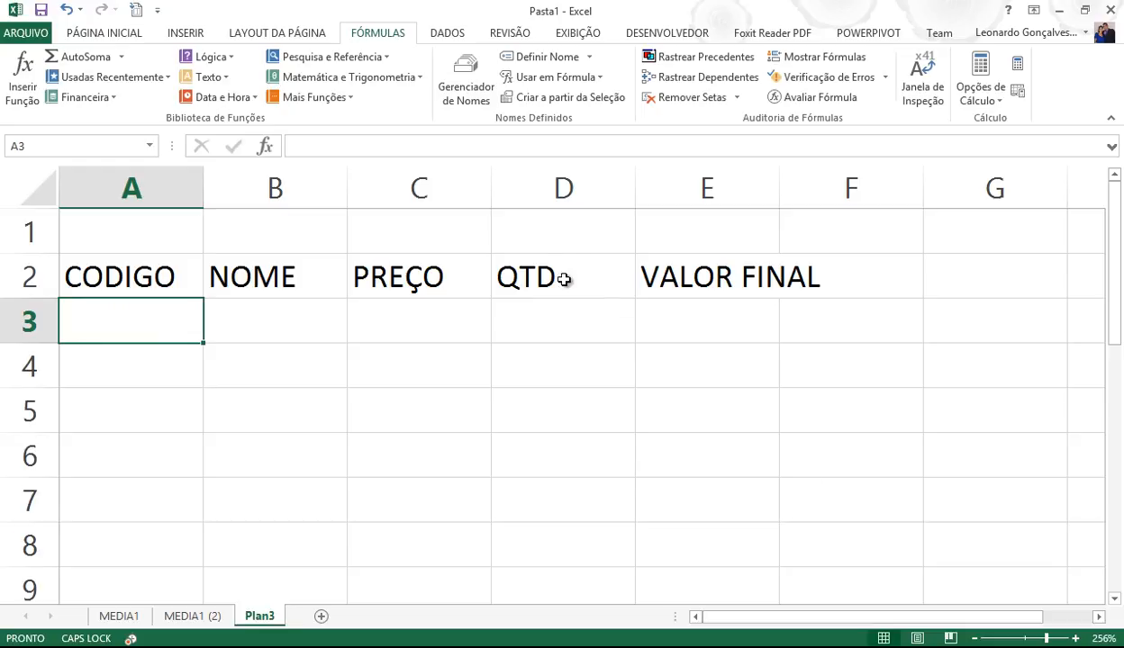
- Widen columns E, D and C to fit their headers
left_click_drag(774, 177, 823, 179)
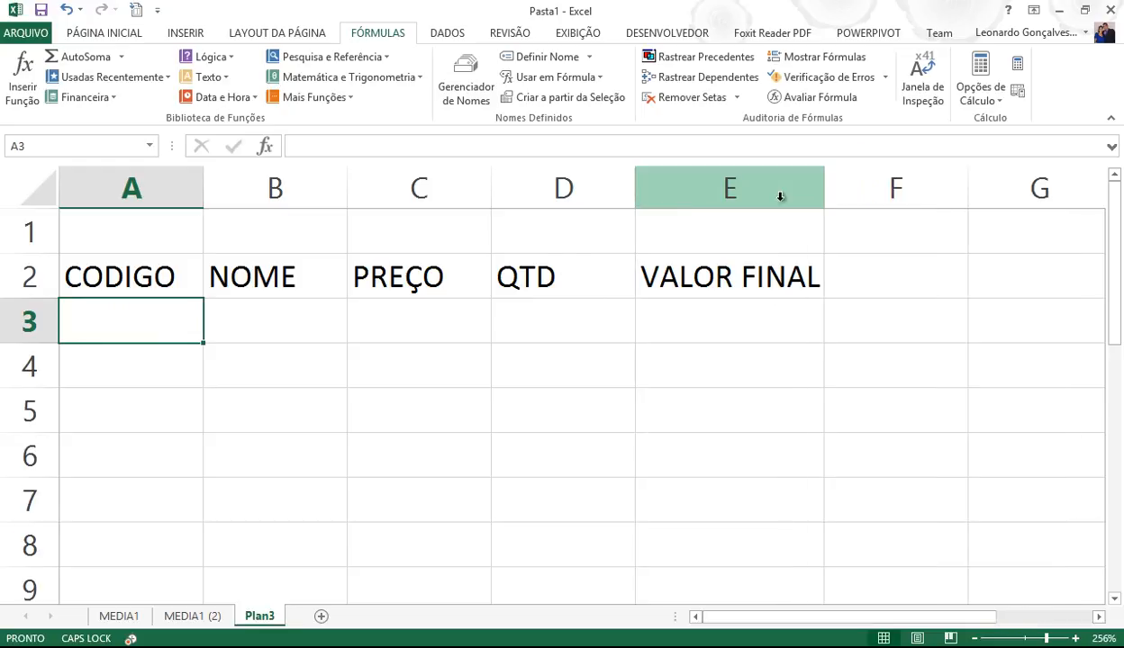
left_click_drag(638, 186, 656, 186)
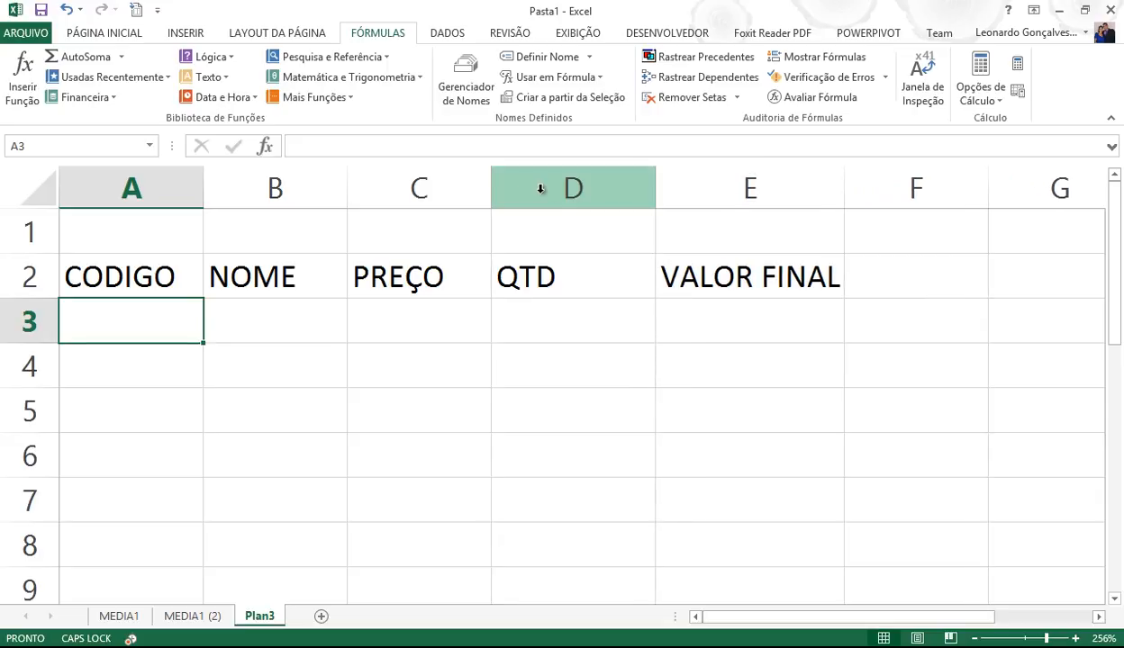
left_click_drag(499, 186, 538, 185)
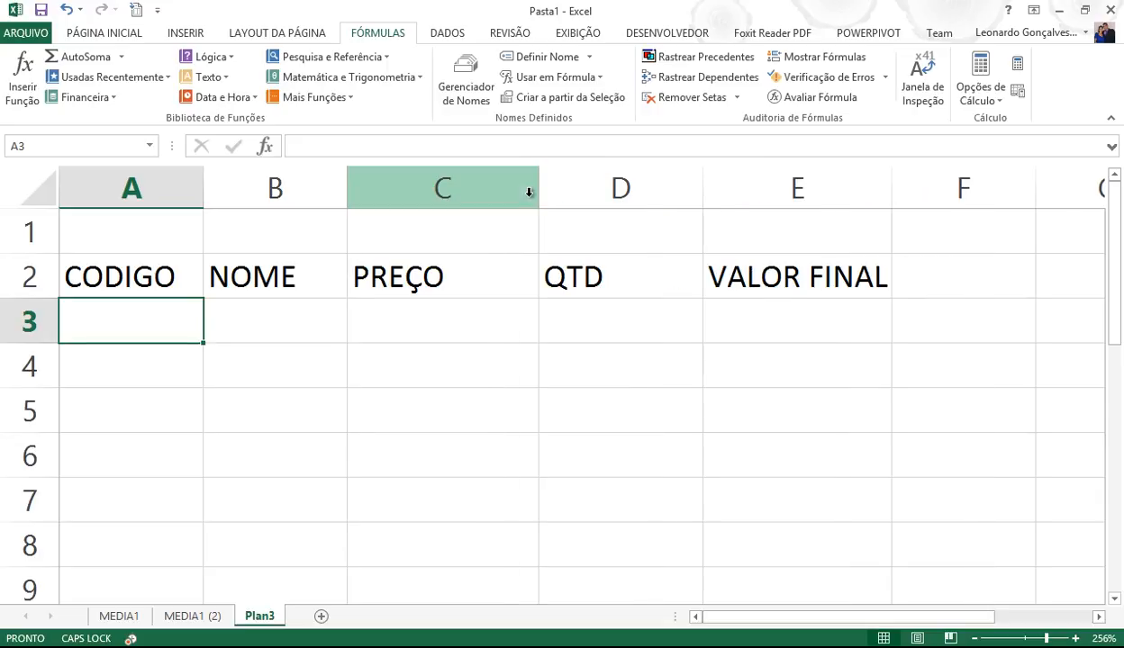
- Rename the Plan3 sheet to COMPRAS
double_click(270, 616)
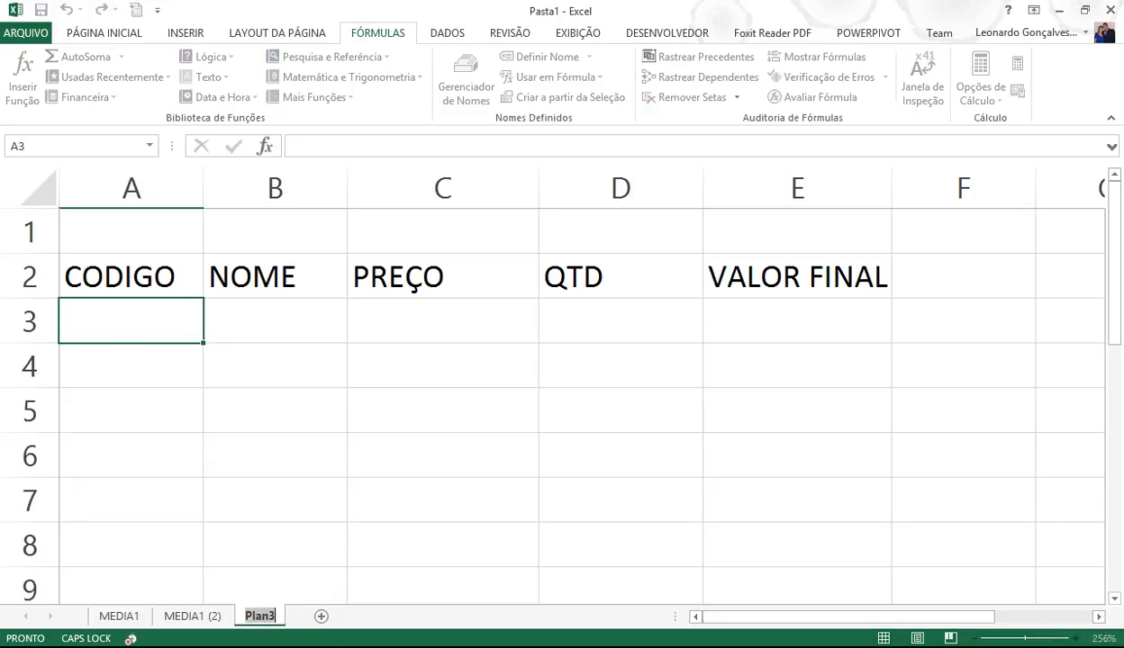
type("COMPRAS")
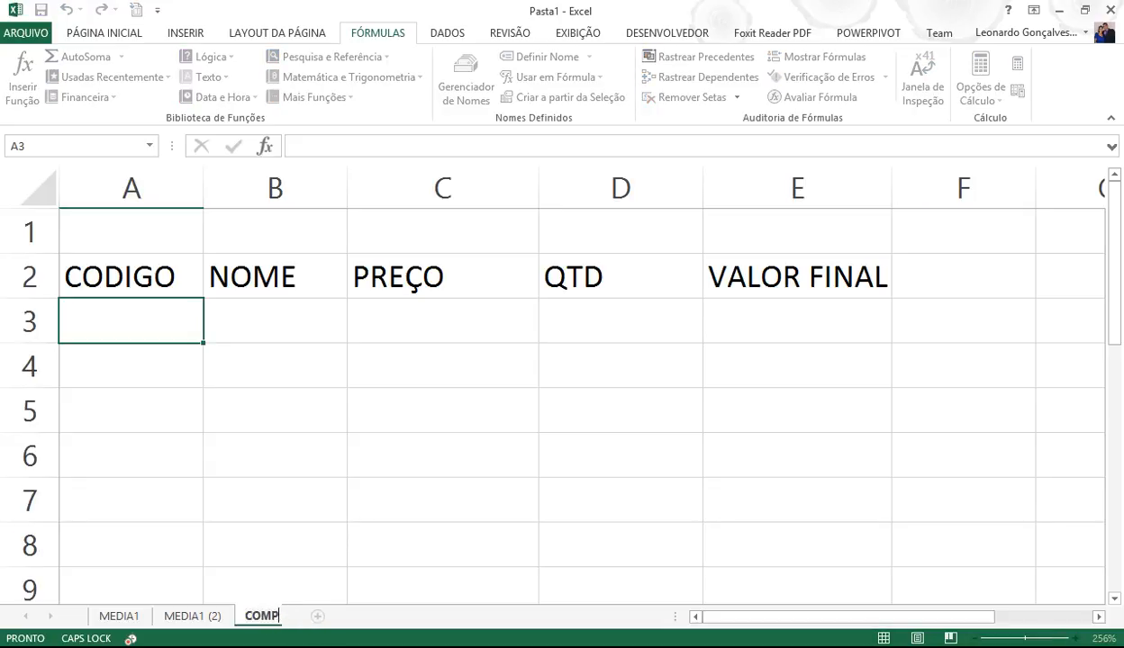
key("Return")
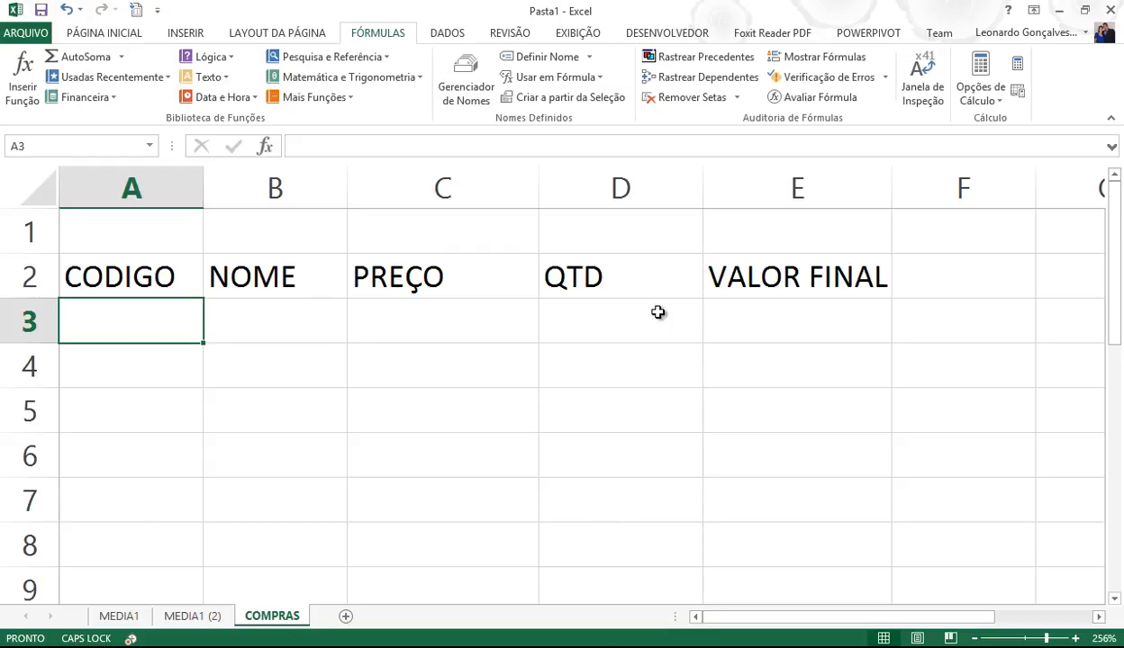
- Click through several cells around row 3 of the COMPRAS sheet
left_click(742, 302)
left_click(167, 315)
left_click(288, 320)
left_click(383, 313)
left_click(301, 322)
left_click(165, 322)
left_click(262, 318)
left_click(404, 318)
left_click(250, 321)
left_click(154, 323)
- Add a blank Plan4 sheet, zoom it in, then return to COMPRAS
left_click(345, 617)
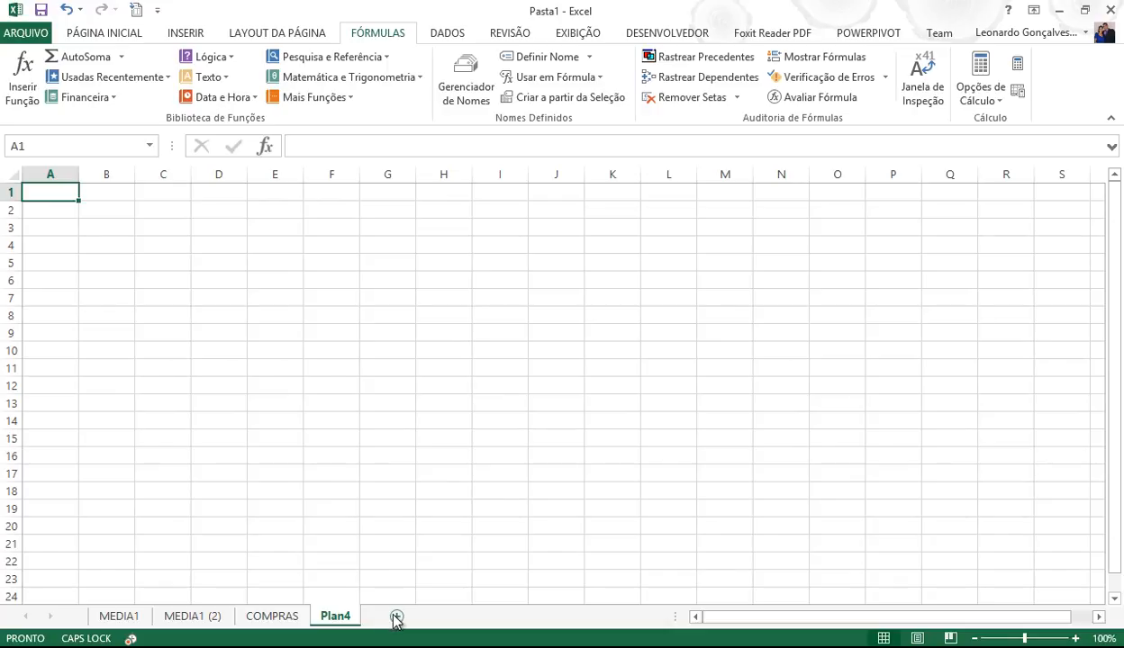
left_click_drag(1024, 638, 1036, 638)
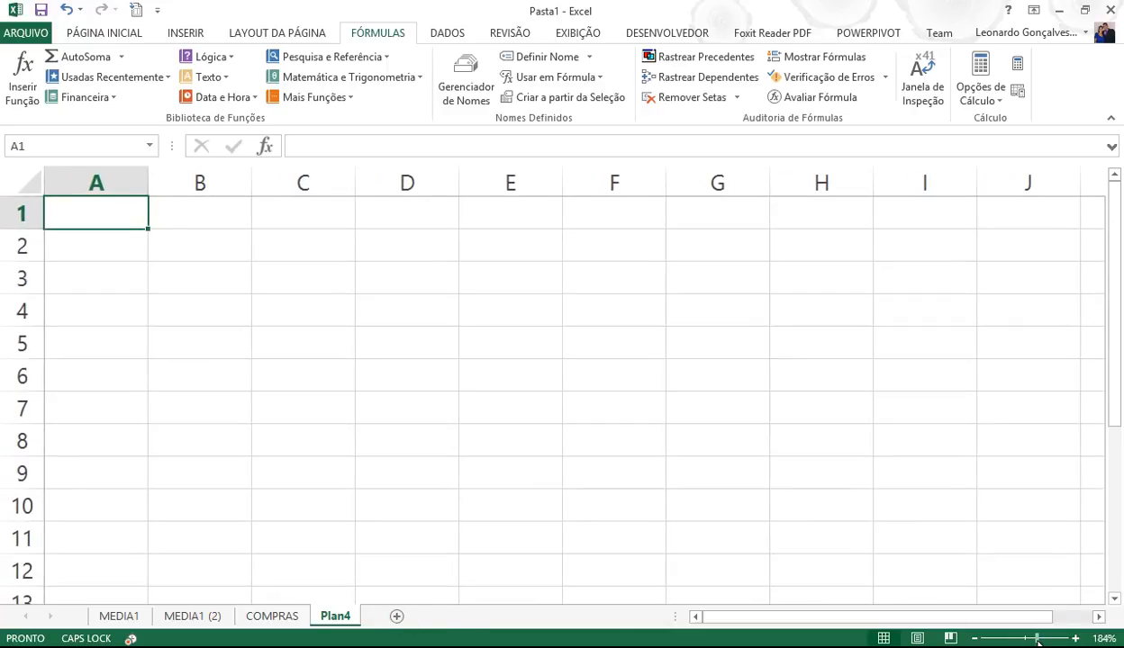
left_click(284, 618)
left_click_drag(962, 618, 1102, 619)
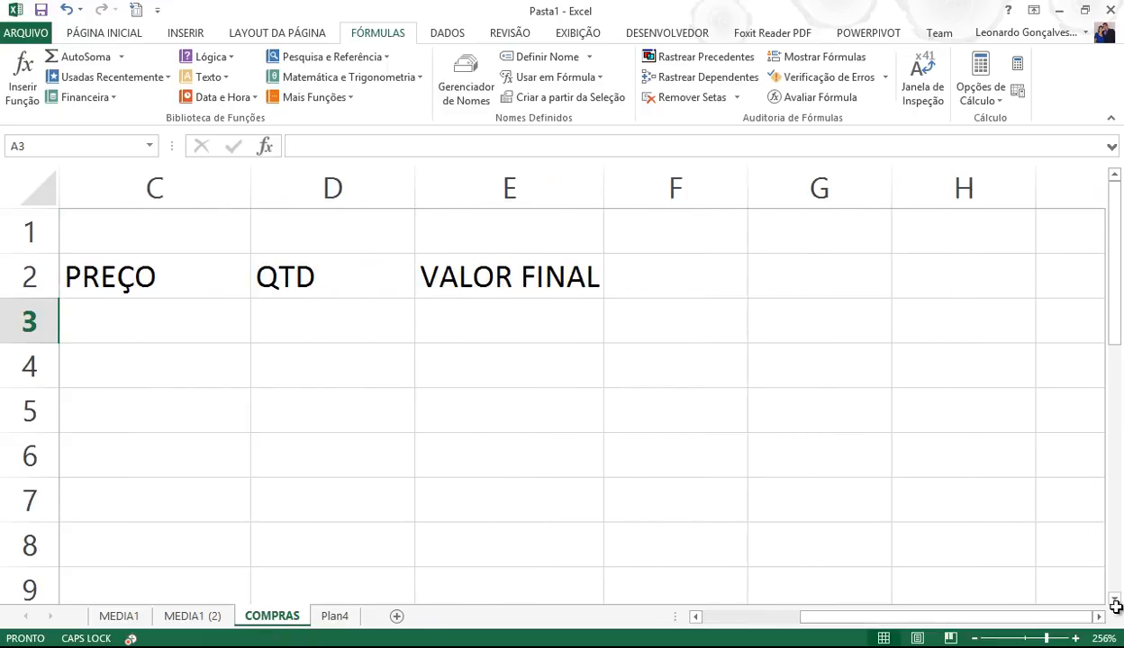
- Enter headers CODIGO, PRODUTO and PREÇO in H2:J2
left_click(924, 281)
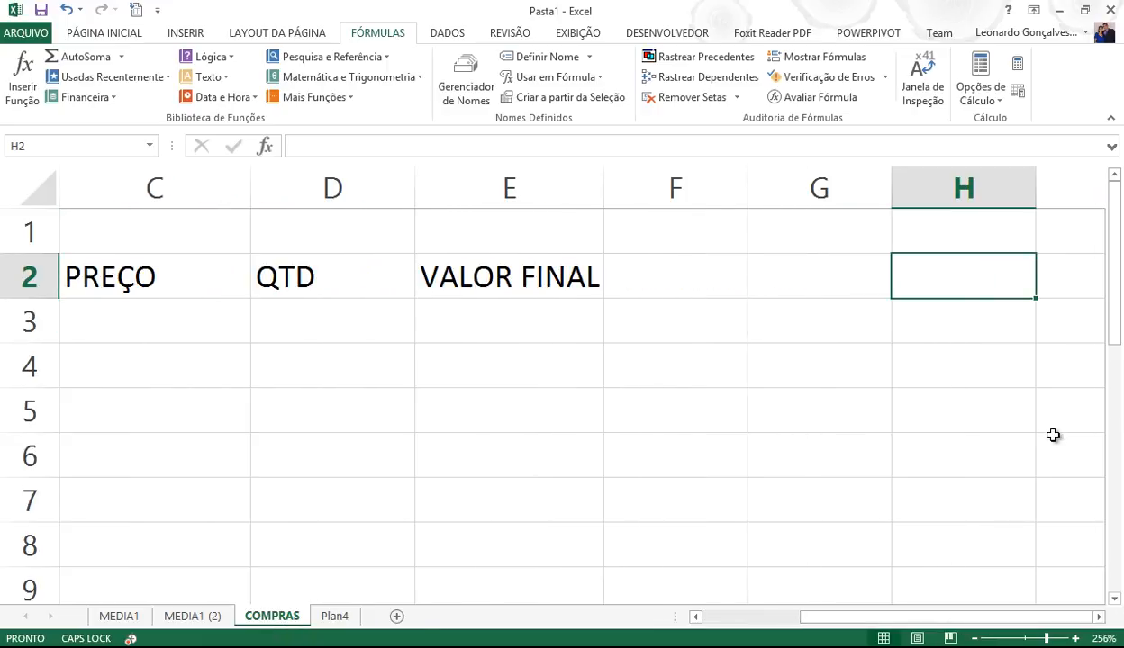
type("CODIGO")
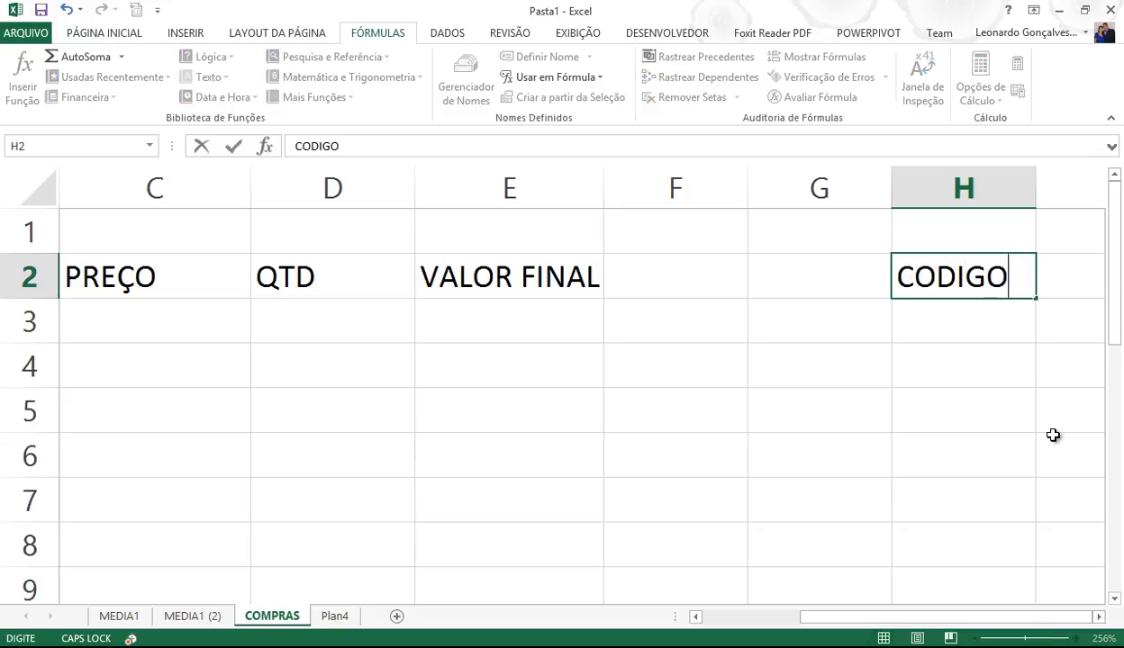
key("Tab")
type("PRODUTO")
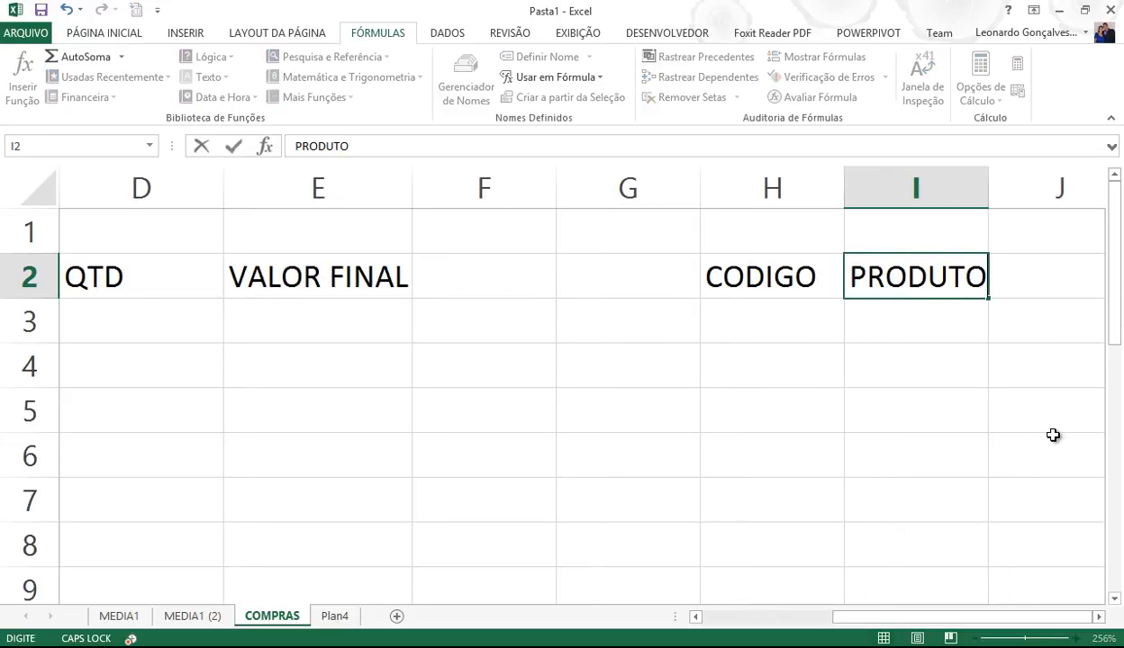
key("Tab")
type("PREÇO")
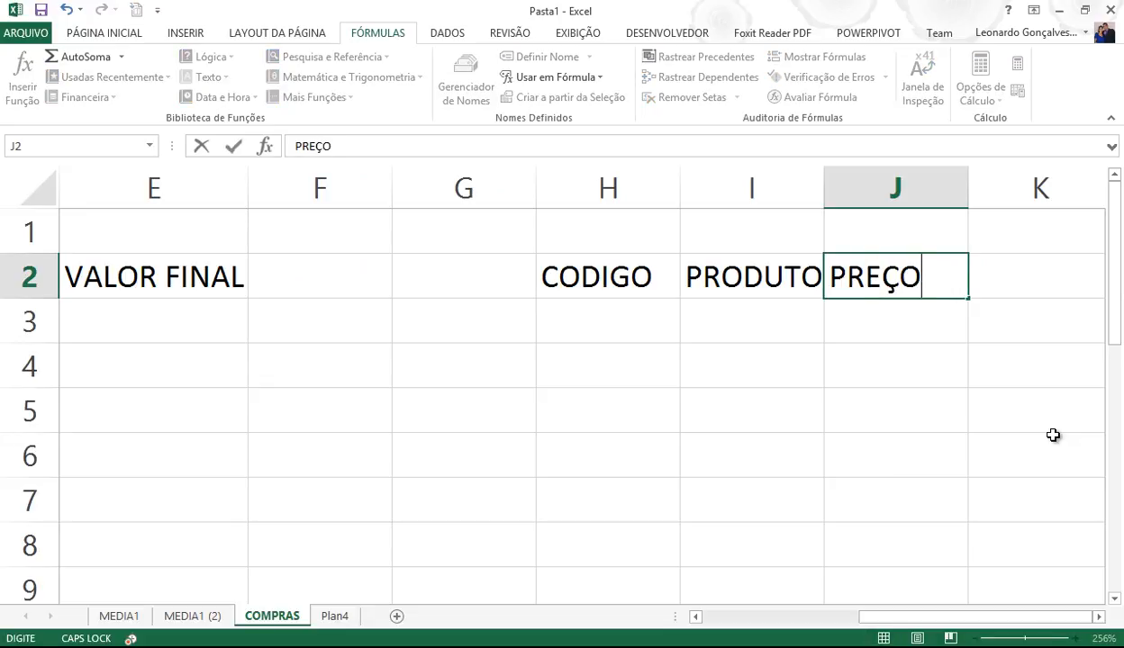
key("Return")
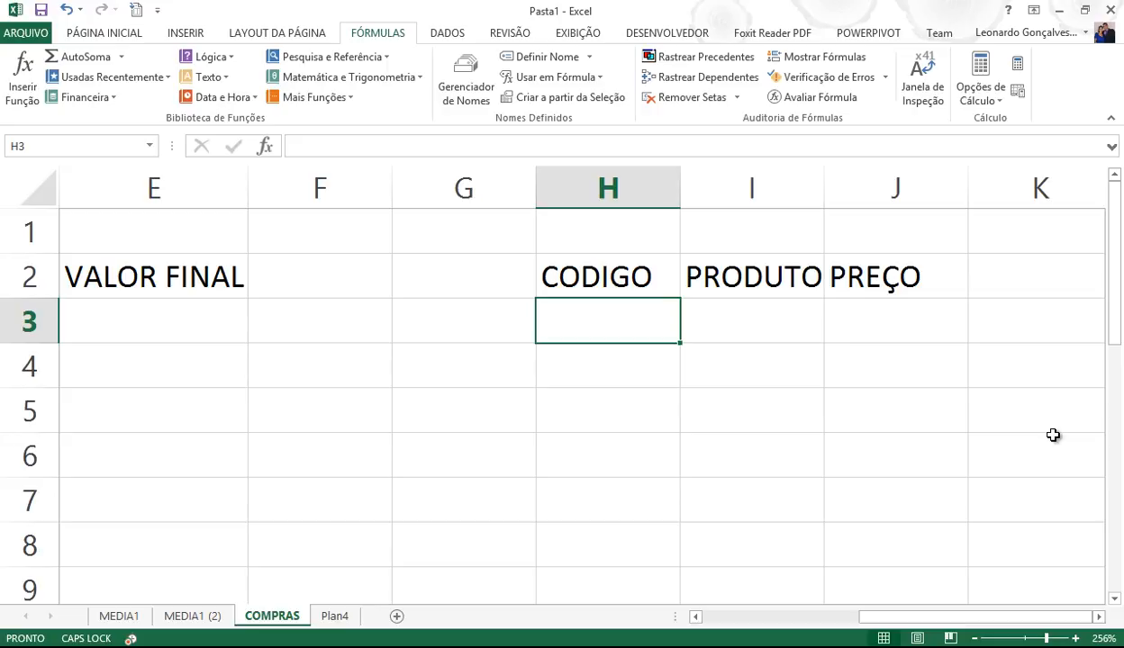
- Title the table SORVETES in H1
key("Up")
key("Up")
type("SORBE")
key("BackSpace")
key("BackSpace")
type("VETES")
key("Return")
- Fill codes 1 through 7 into H3:H9
key("Return")
type("1")
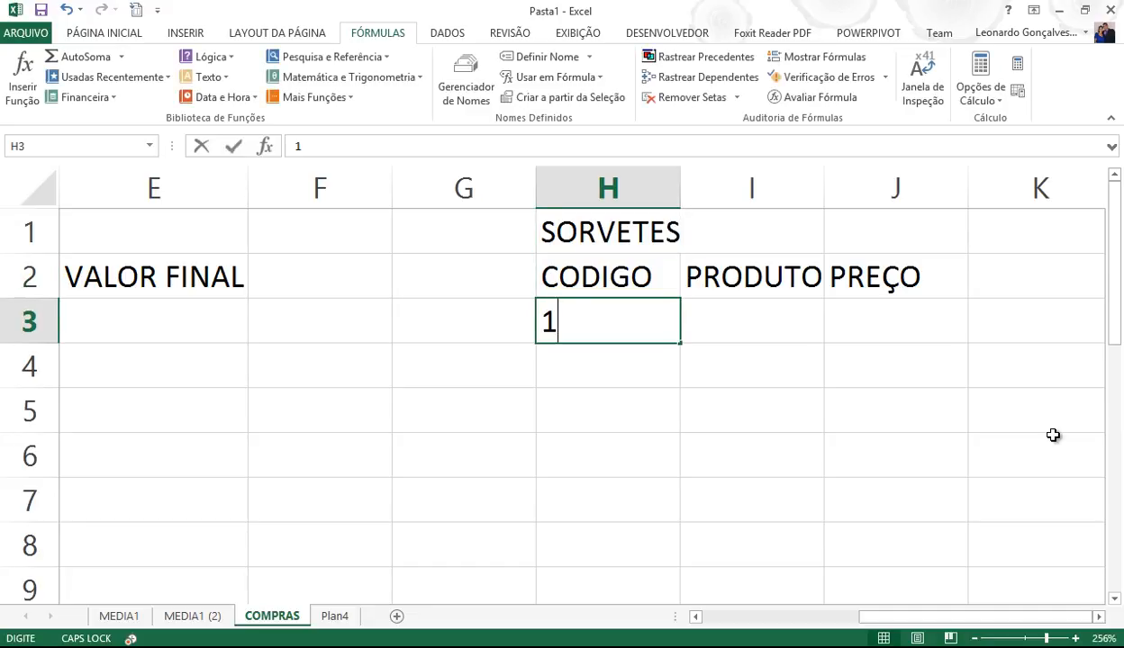
key("Return")
type("2")
key("Return")
type("3")
key("Return")
type("4")
key("Return")
type("5")
key("Return")
type("6")
key("Return")
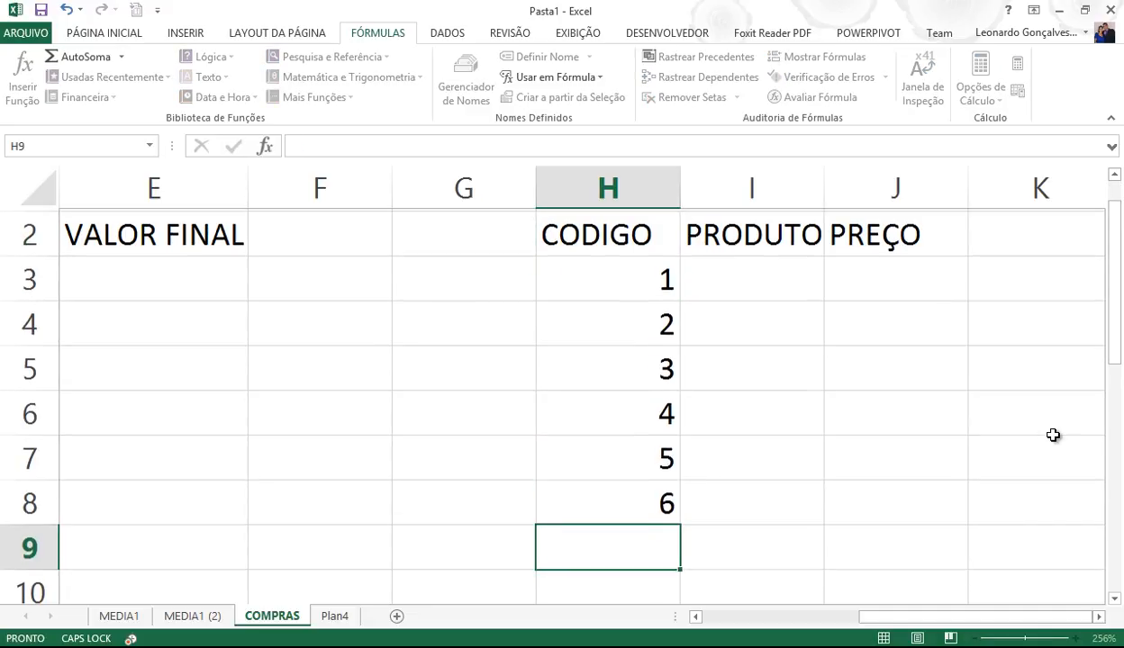
type("7")
key("Return")
key("Up")
key("Up")
key("Up")
key("Up")
key("Up")
key("Up")
key("Up")
key("Up")
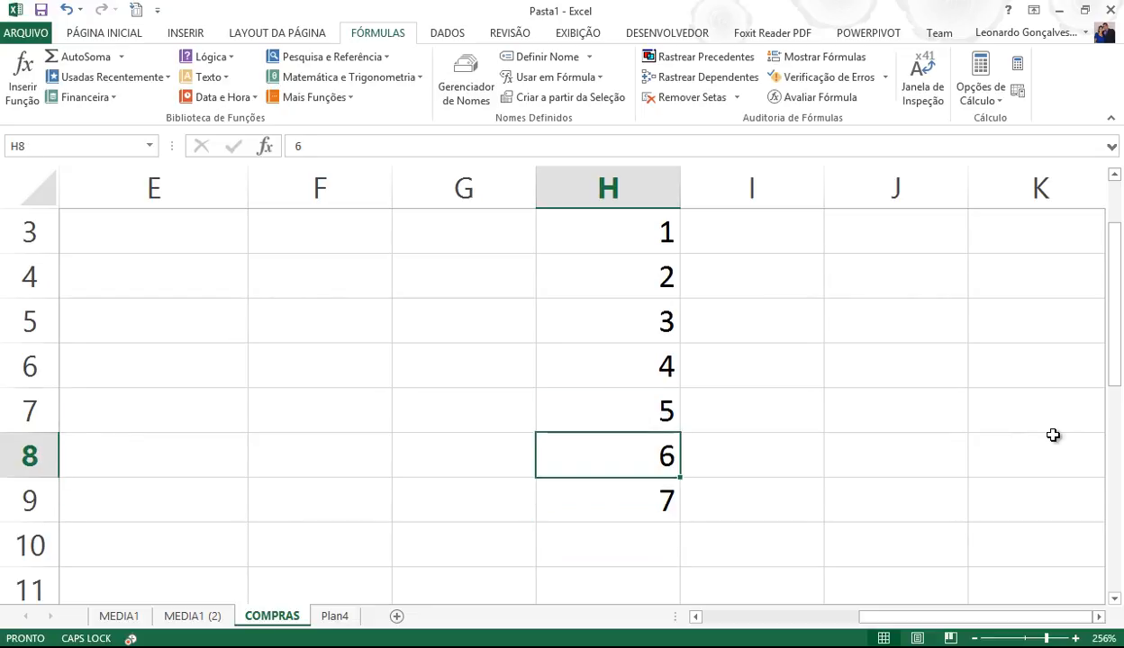
- List products MANGA, MORANGO, TANGERINA, ABACAXI, LARANJA, ACEROLA, CHOCOLATE in I3:I9
key("Right")
key("Down")
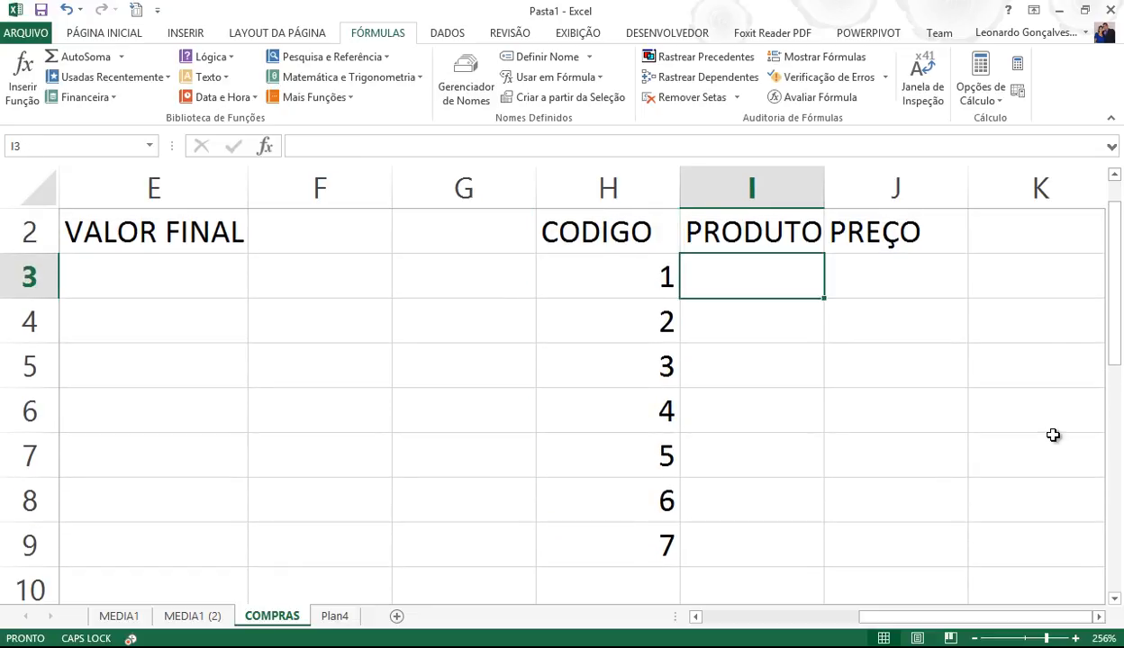
type("MANGA")
key("Return")
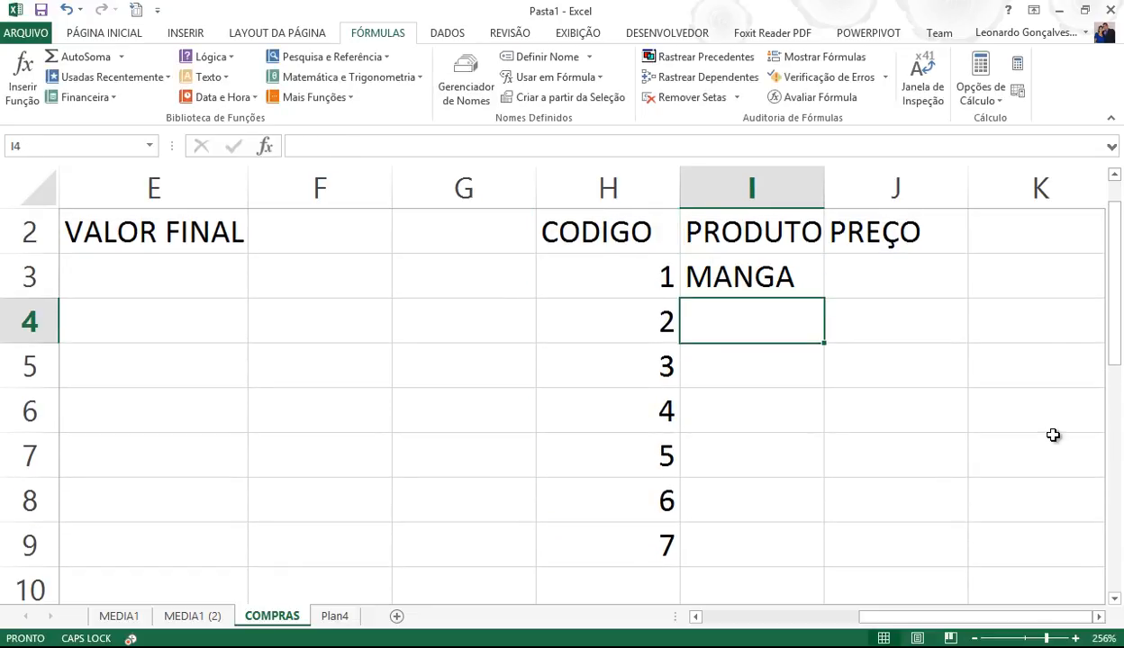
type("MORANGO")
key("Return")
type("TANGERINA")
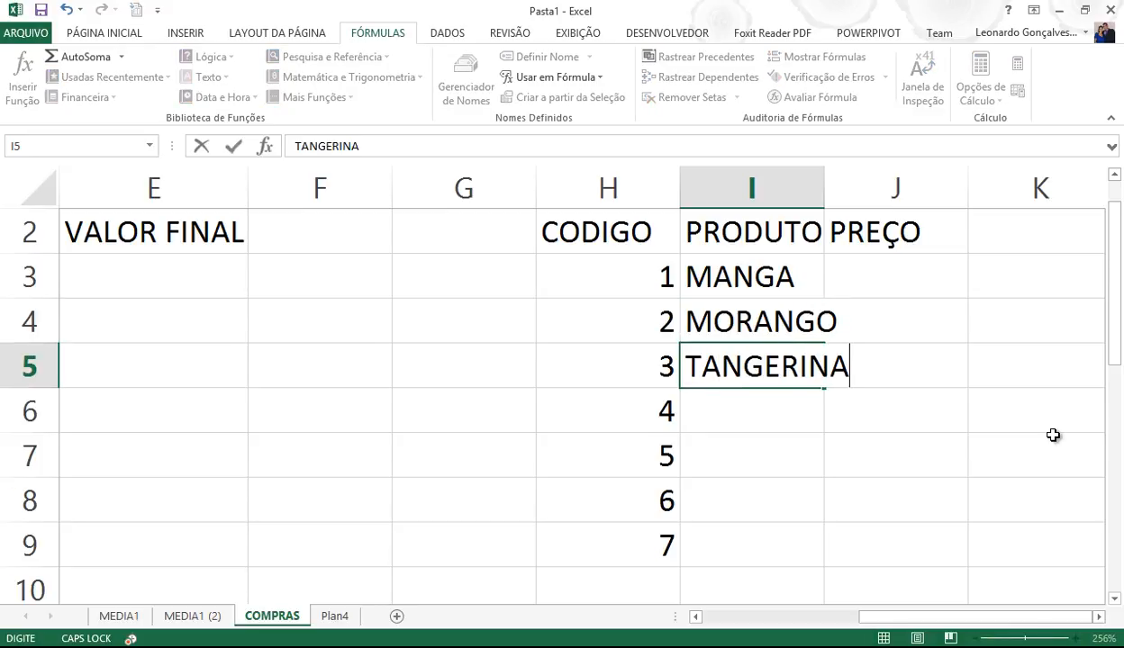
key("Return")
type("ABACAXI")
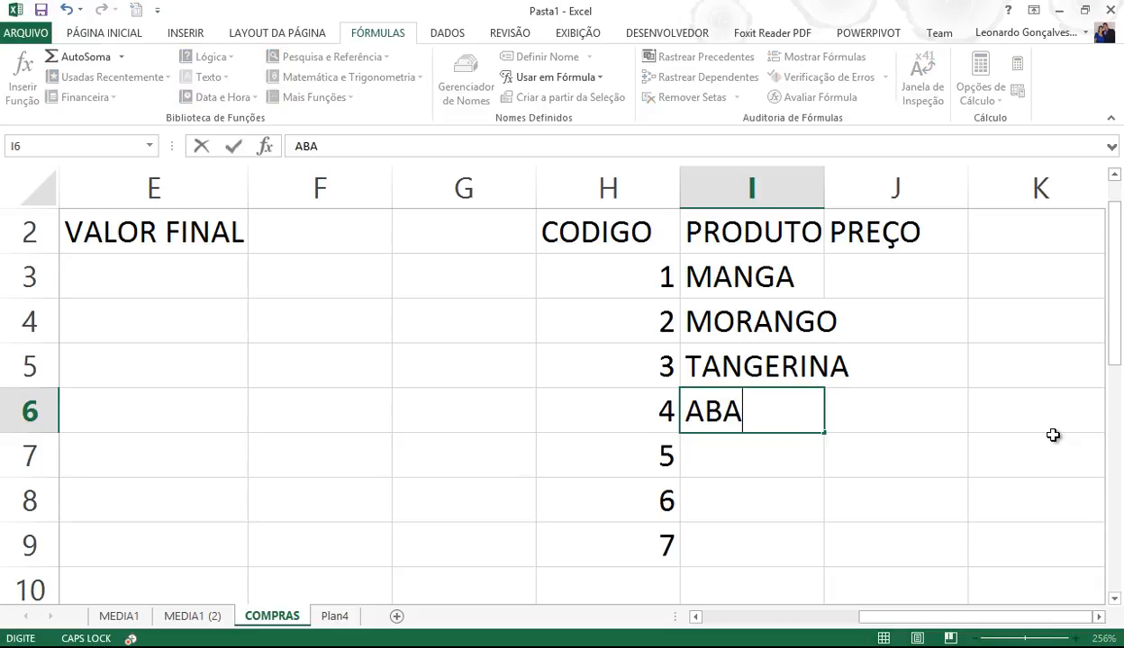
key("Return")
type("LARANJA")
key("Return")
type("ACEROLA")
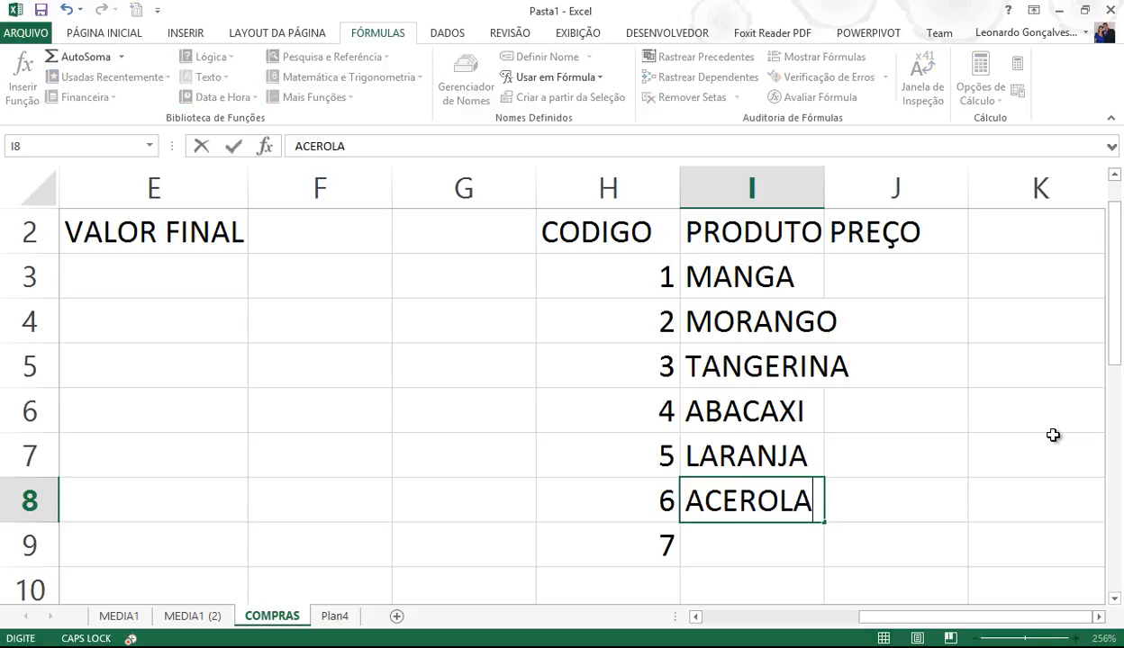
key("Return")
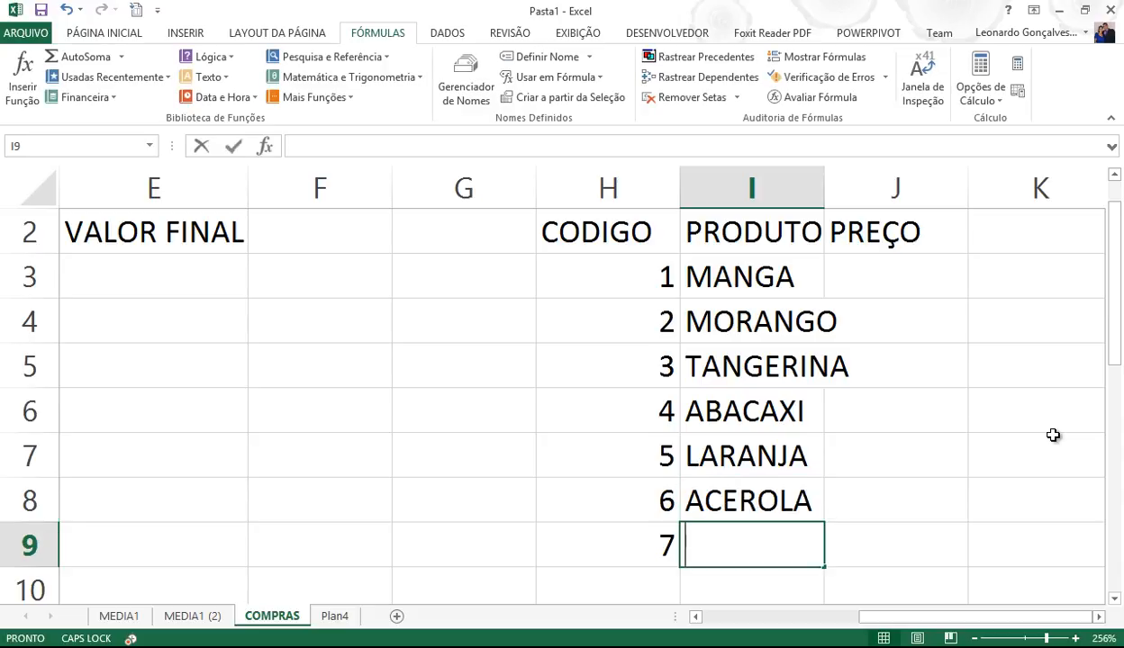
type("CHOCOLATE")
key("Return")
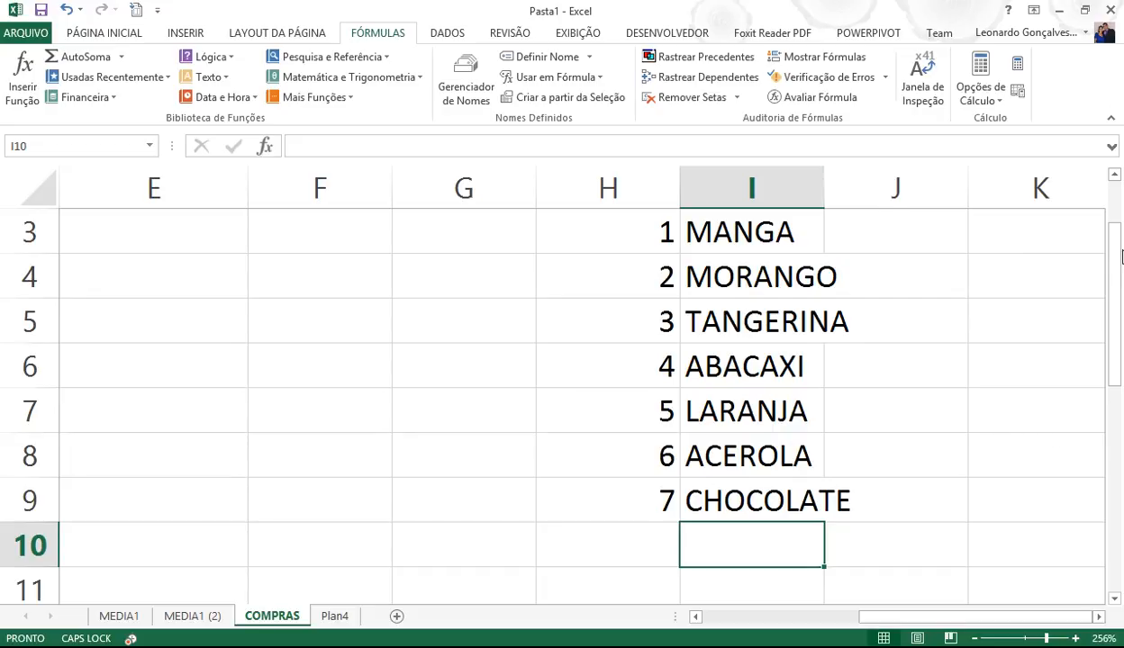
- Enter prices 2, 3, 2,5, 2,3, 1,9, 3 and 3,5 in J3:J9
left_click_drag(1114, 236, 1114, 220)
left_click(931, 281)
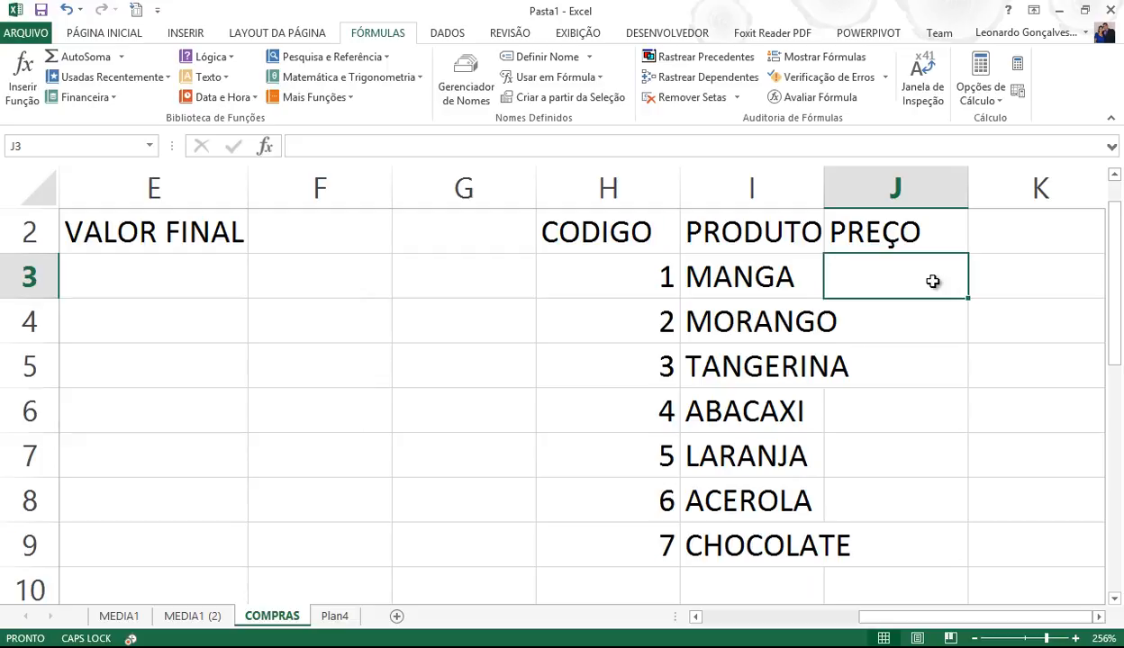
type("2")
key("Return")
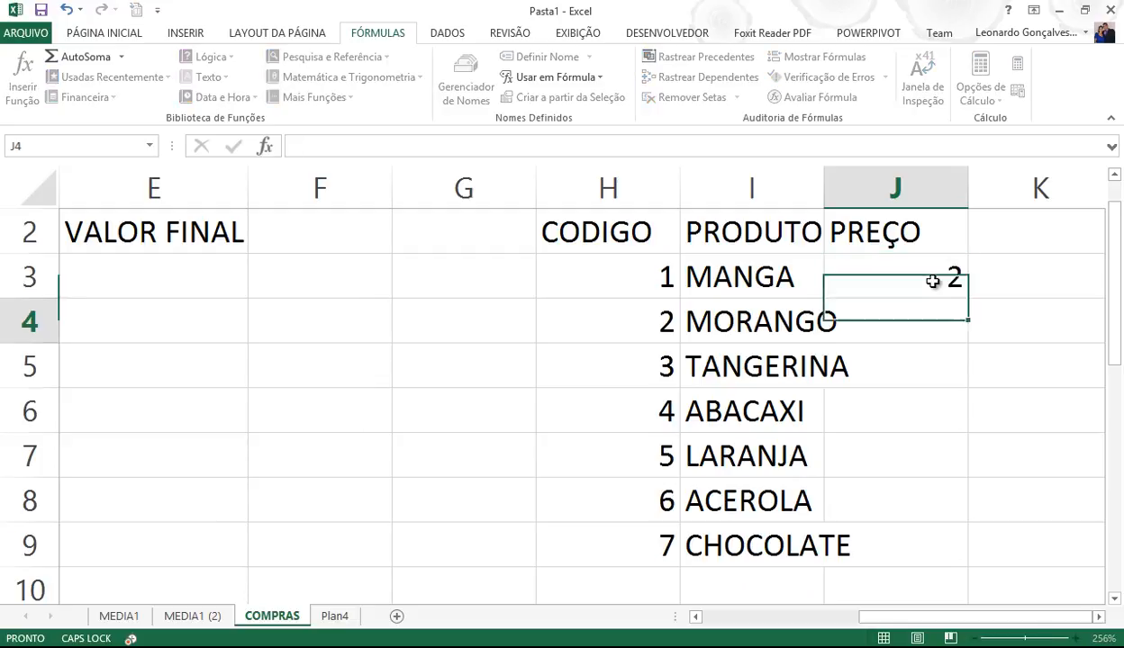
type("3")
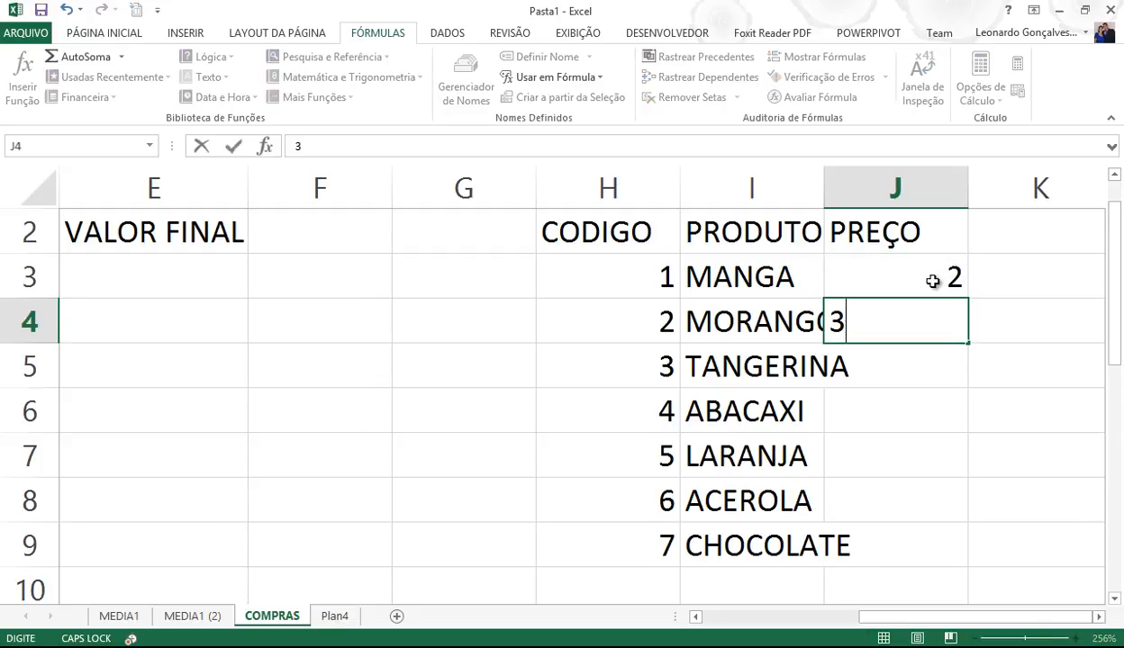
key("Return")
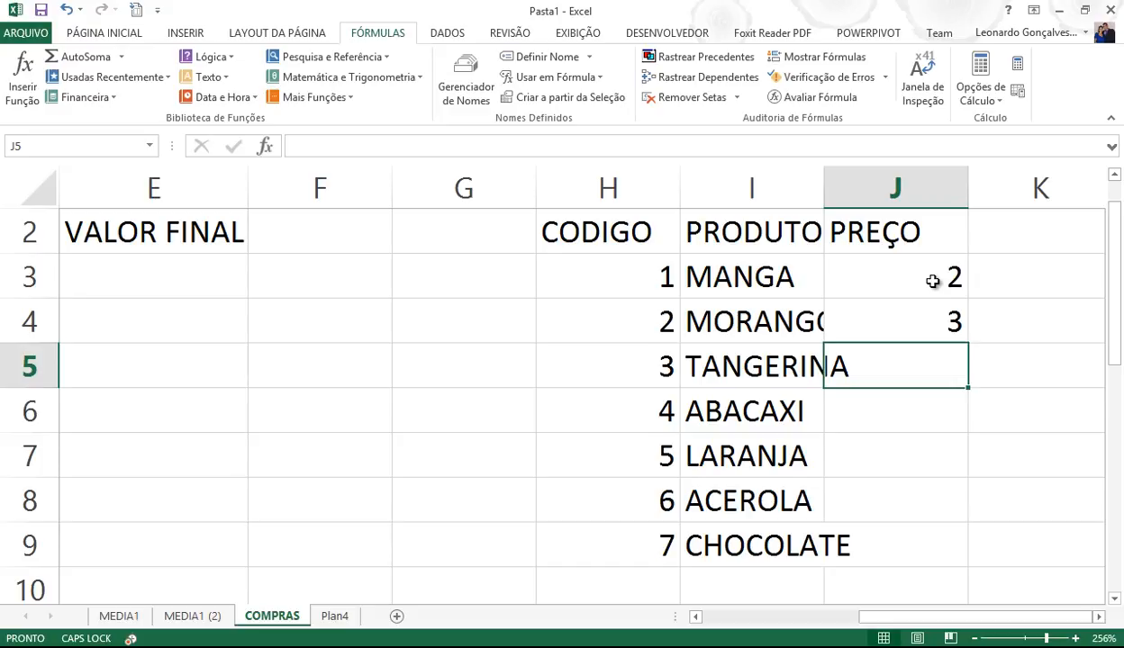
type("2,5")
key("Return")
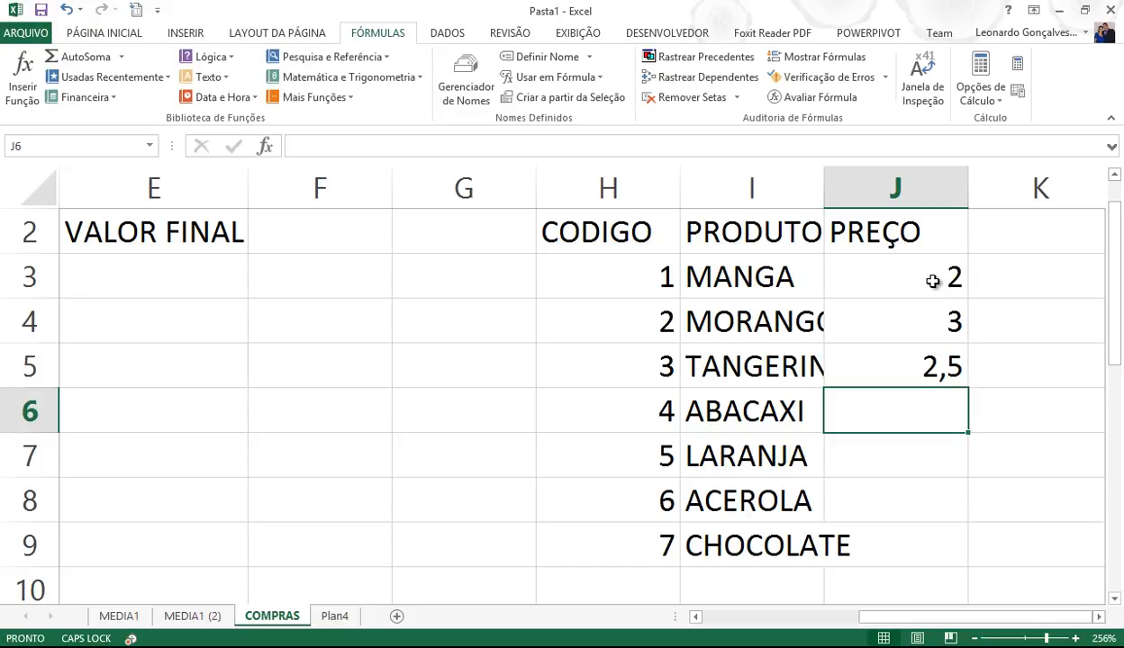
type("2,3")
key("Return")
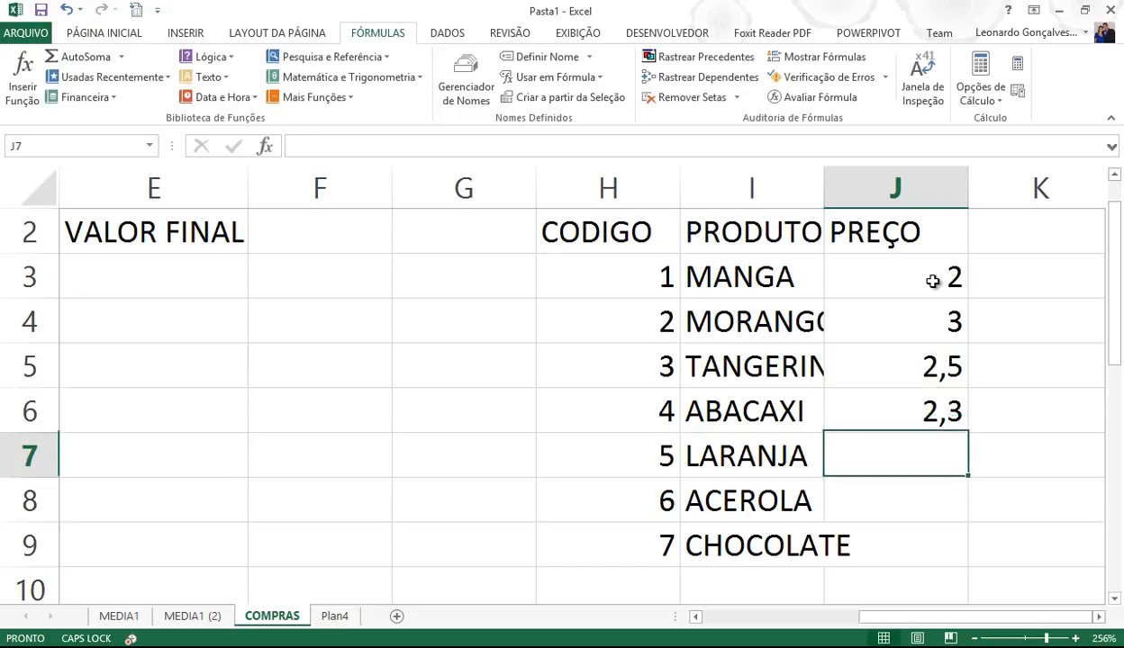
type("1,")
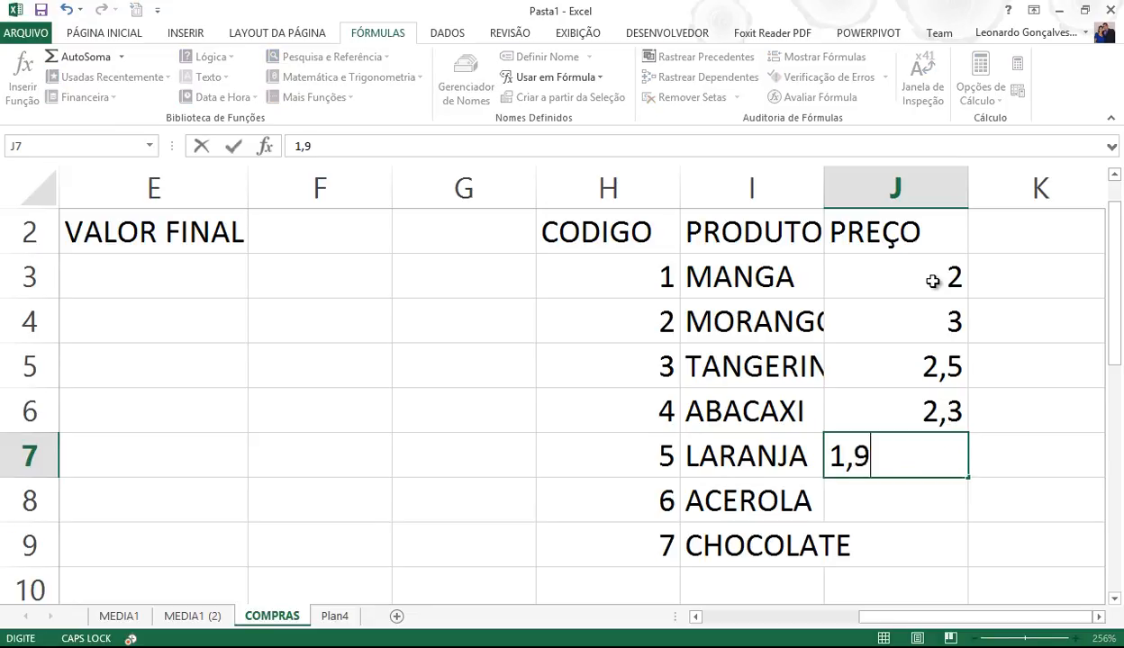
type("9")
key("Return")
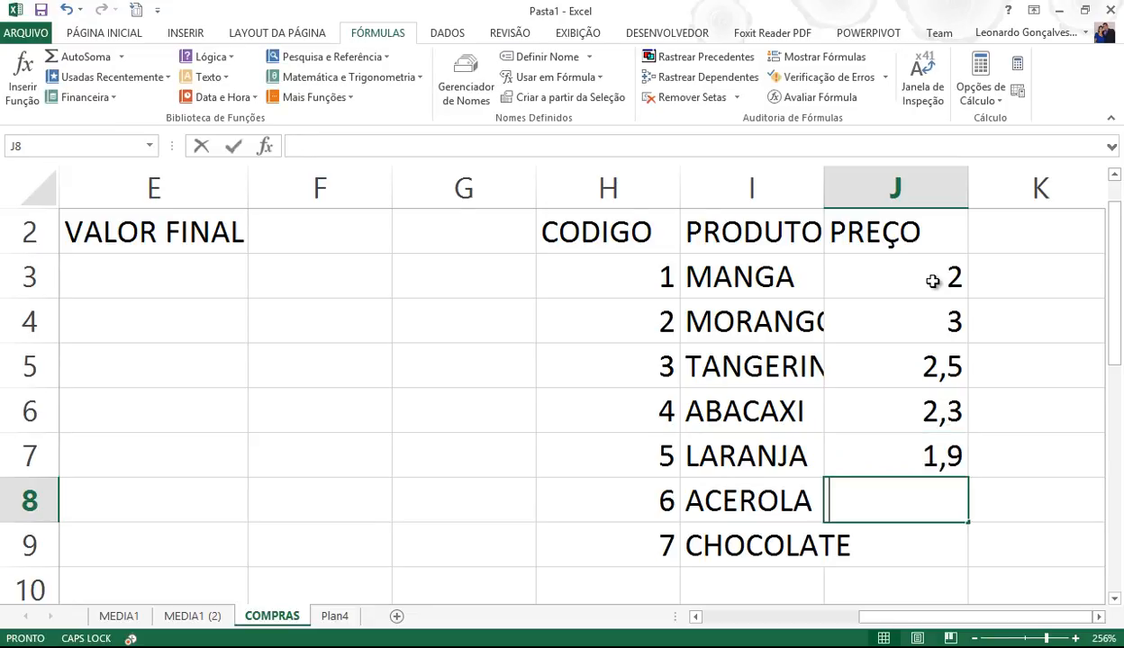
type("3")
key("Return")
type("3,5")
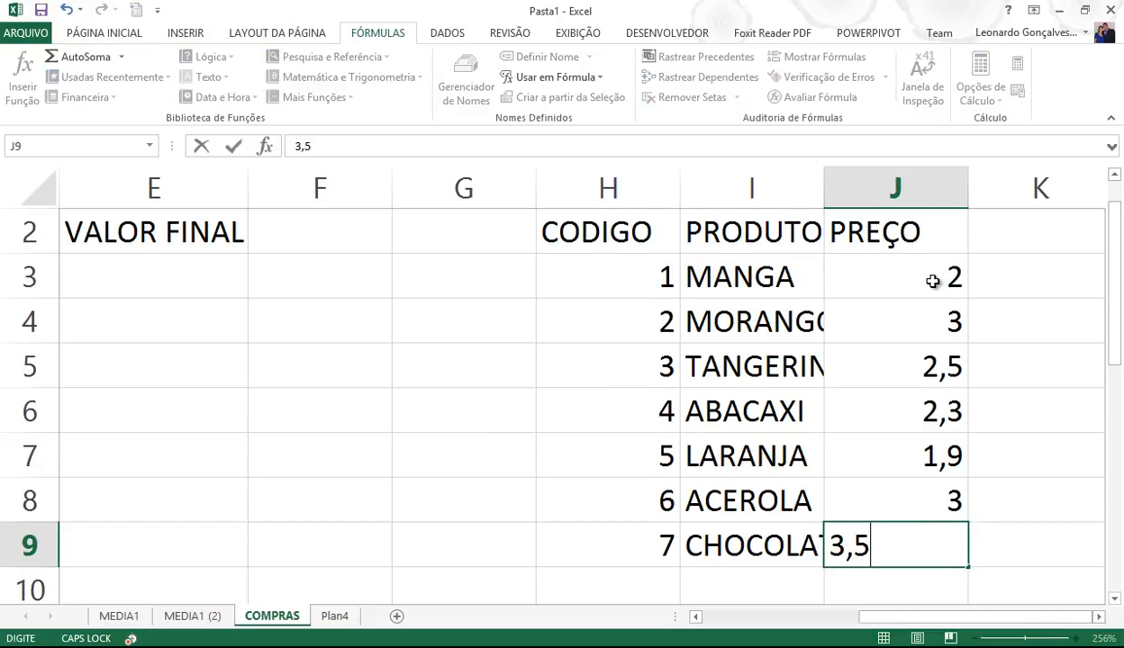
key("Return")
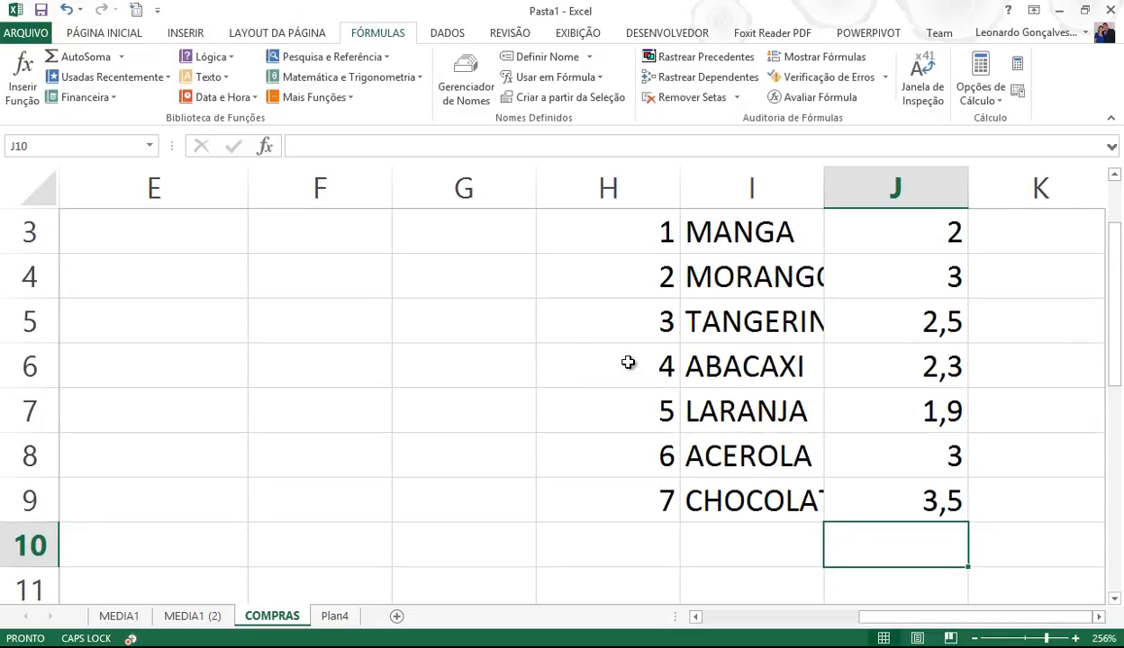
scroll(975, 639, "down", 4)
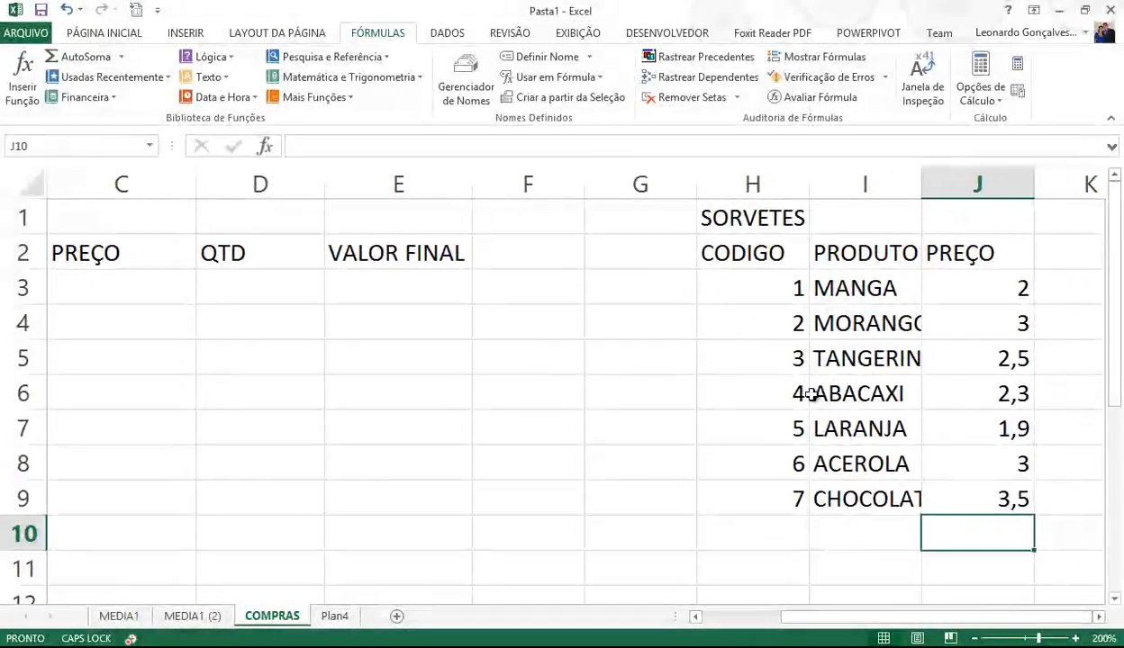
left_click_drag(762, 290, 760, 508)
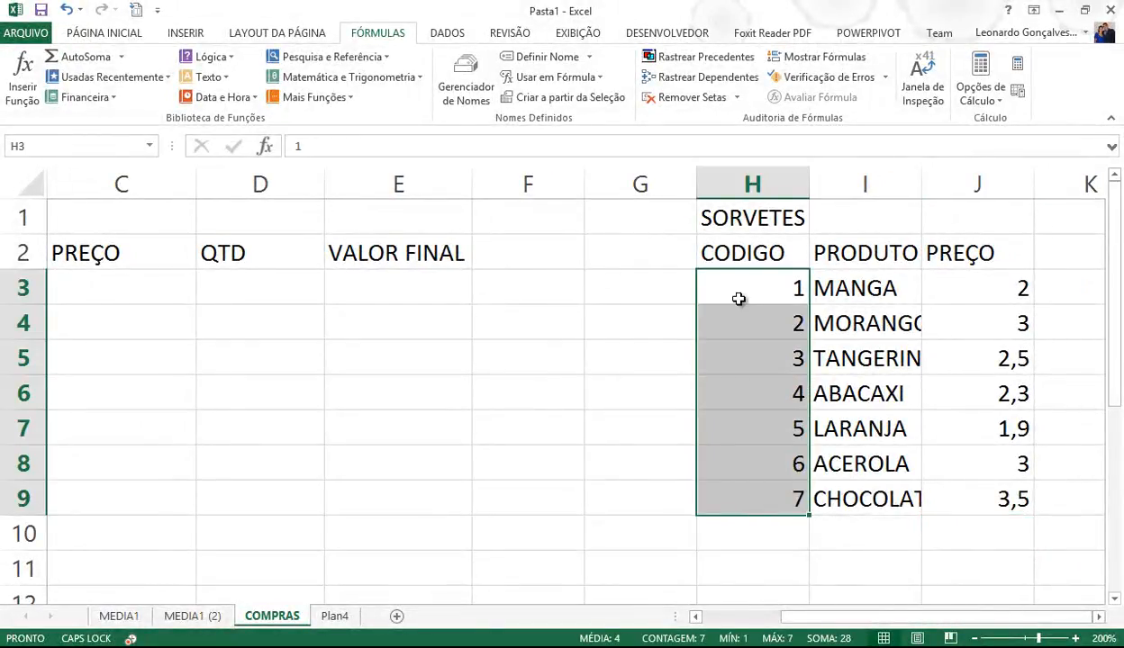
- Centre the codes, autofit column I, and format J3:J9 as R$ currency
left_click(105, 34)
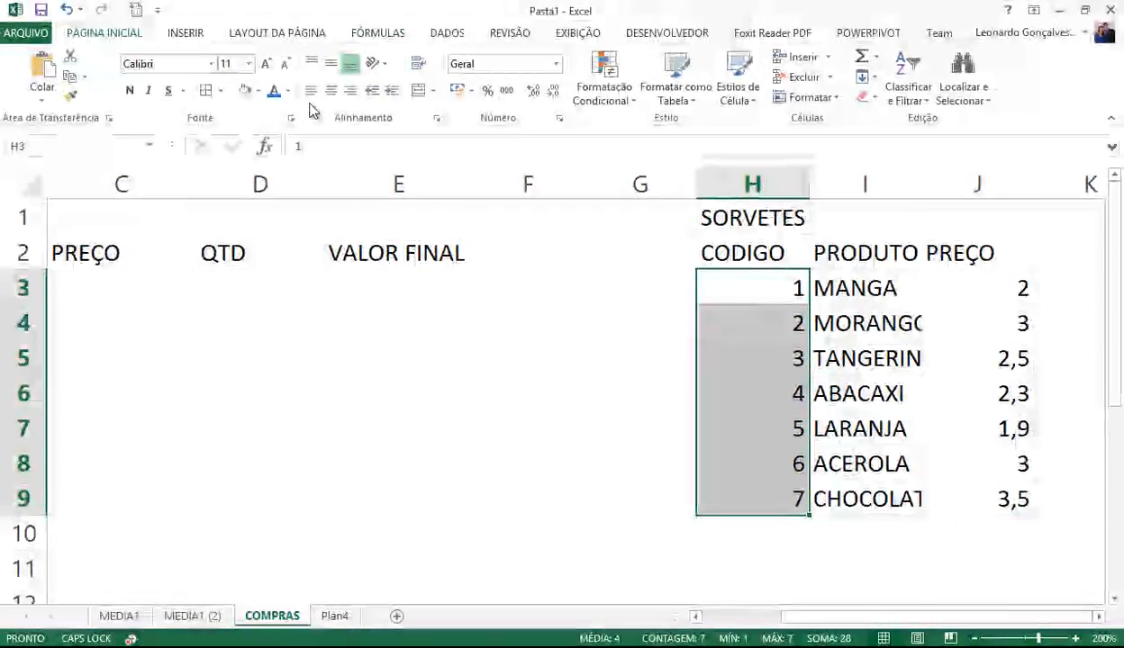
left_click(331, 91)
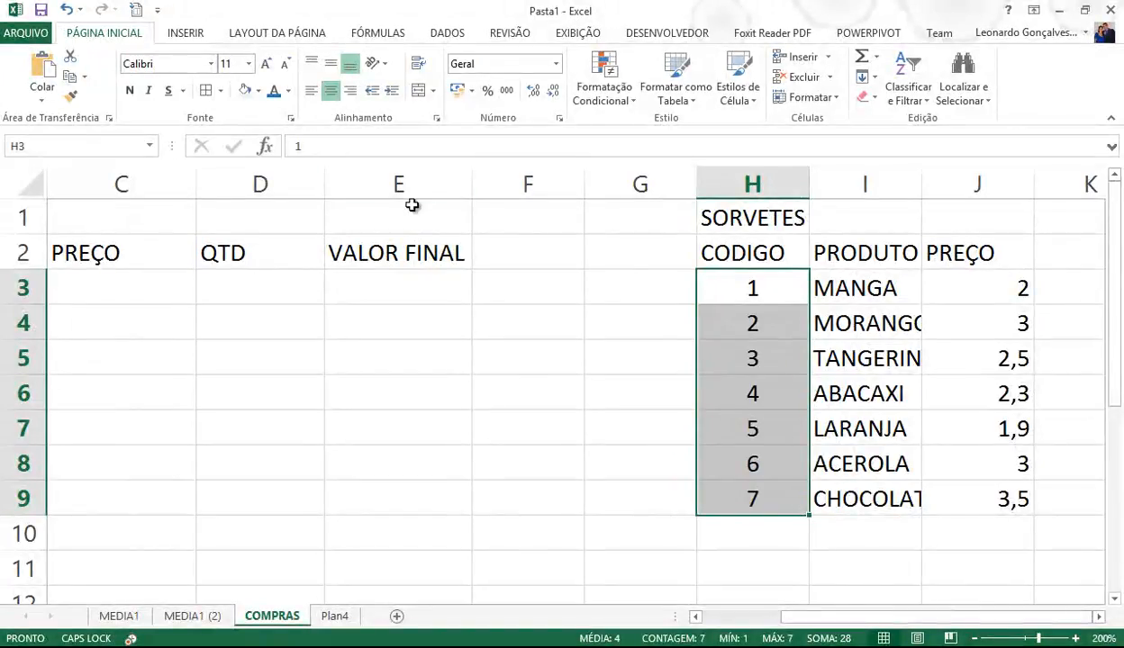
double_click(921, 186)
left_click_drag(1023, 300, 1012, 491)
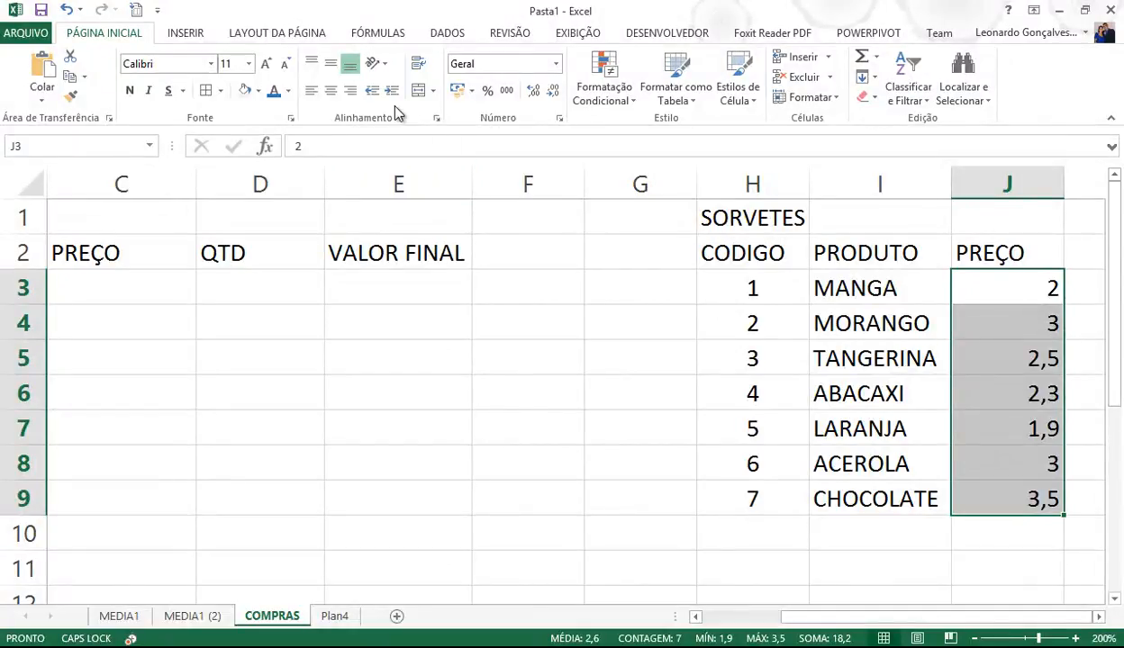
left_click(457, 90)
- Centre the H2:J2 headers and merge-and-centre SORVETES across H1:J1
left_click_drag(778, 252, 996, 259)
left_click(332, 92)
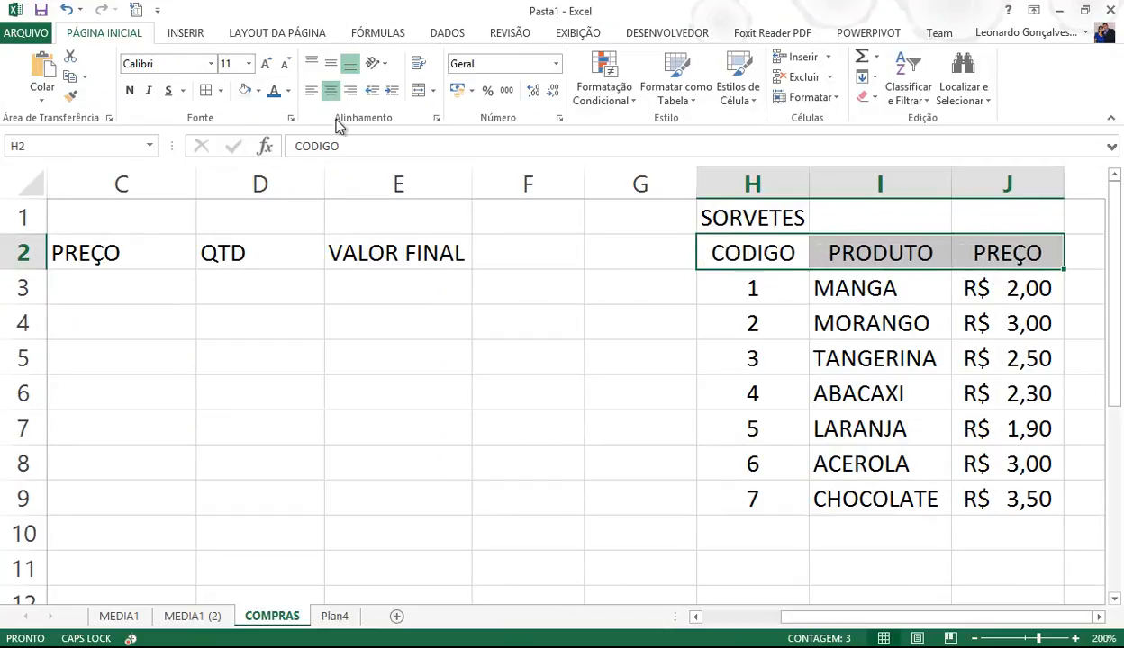
left_click_drag(752, 217, 997, 230)
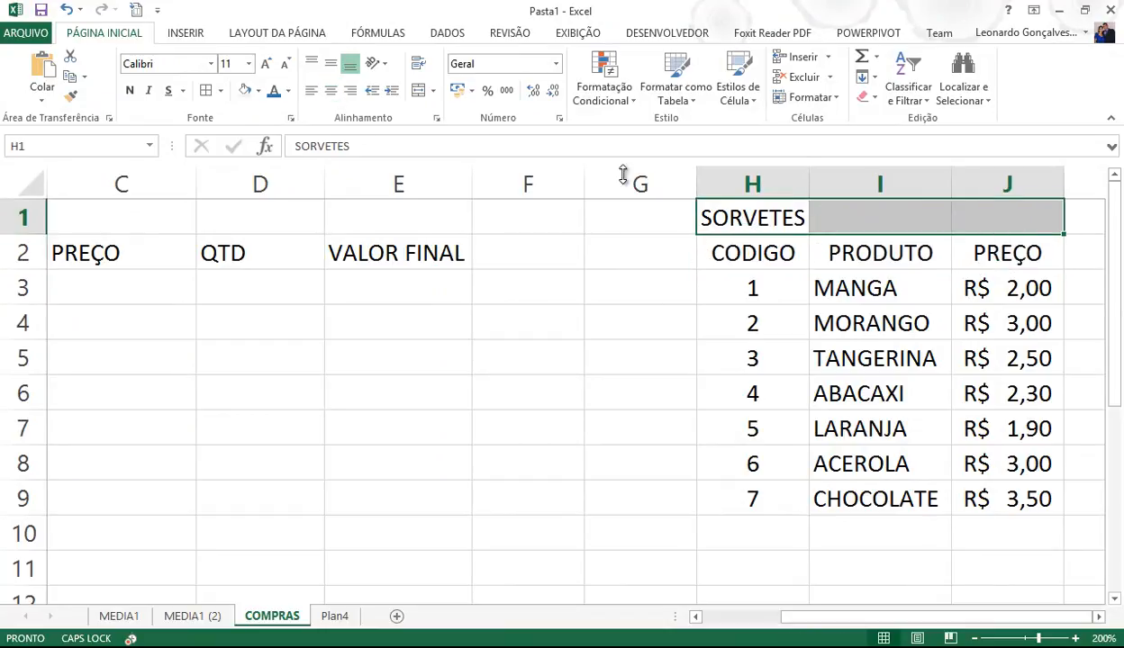
left_click(420, 90)
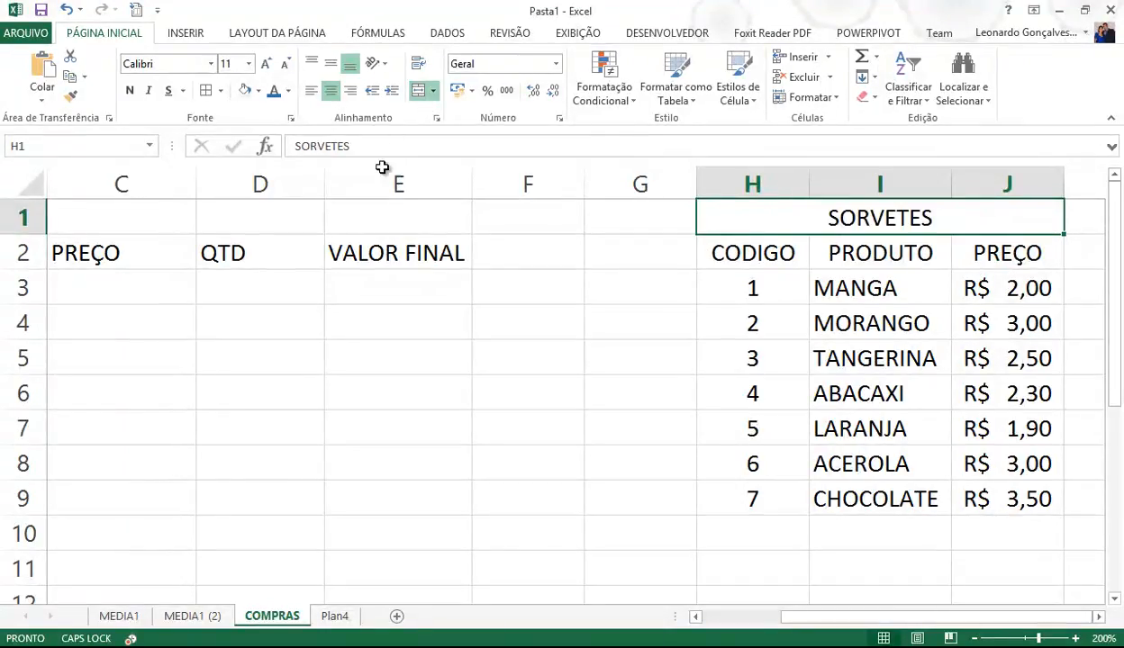
- Apply All Borders to the SORVETES table H1:J9
left_click(604, 284)
left_click_drag(767, 221, 795, 491)
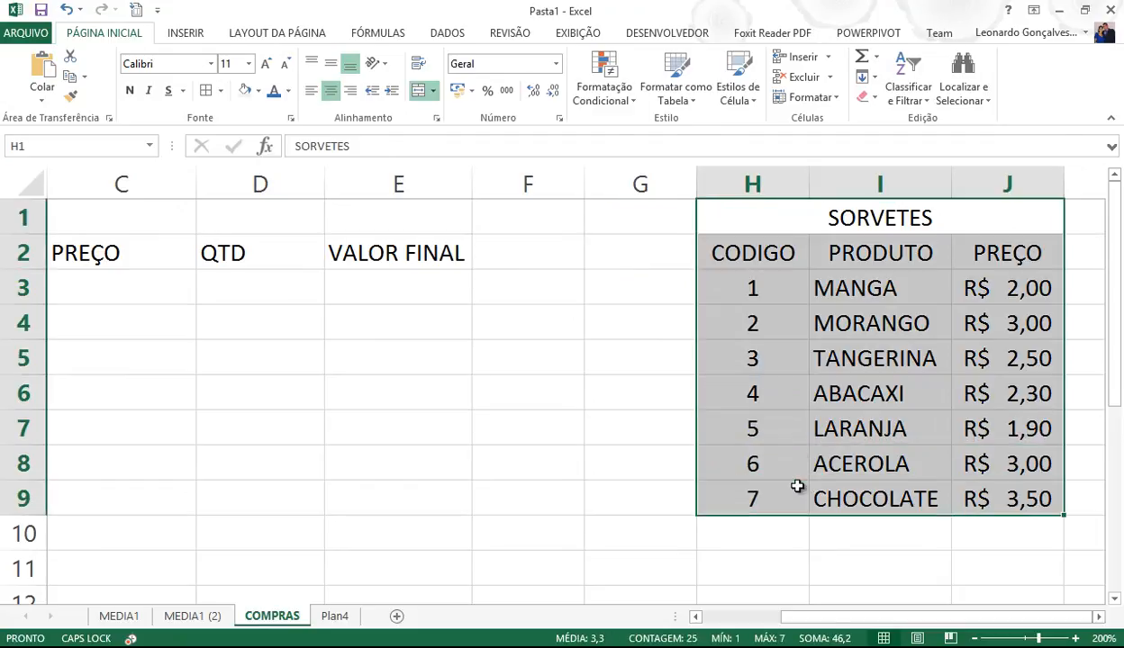
left_click(208, 94)
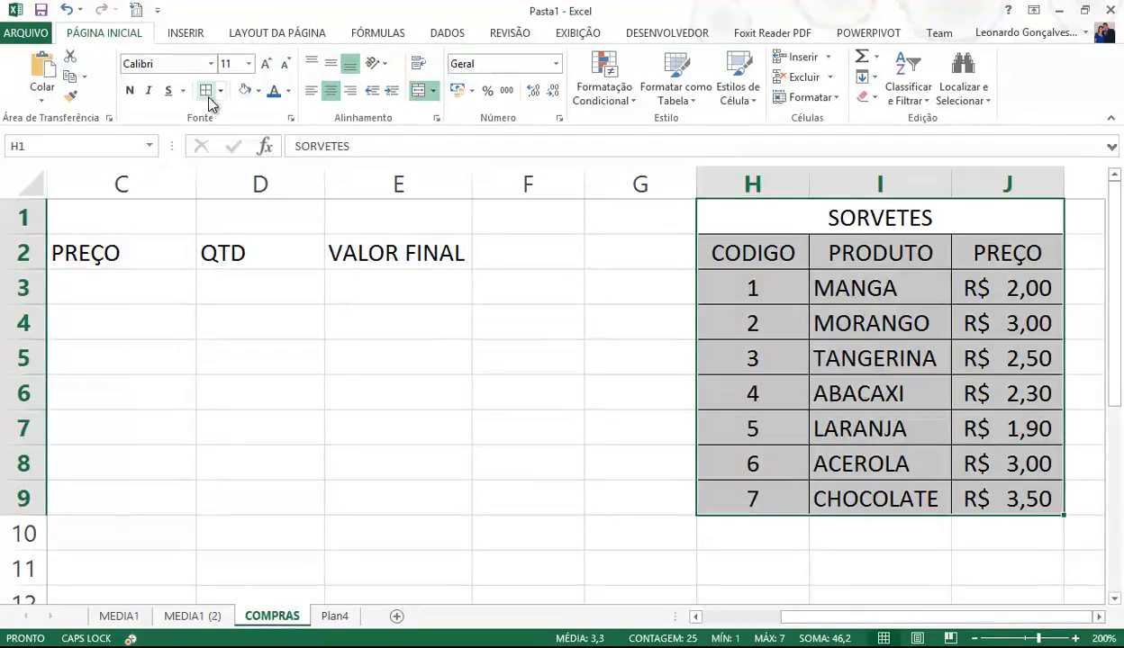
left_click(747, 393)
left_click_drag(808, 620, 846, 626)
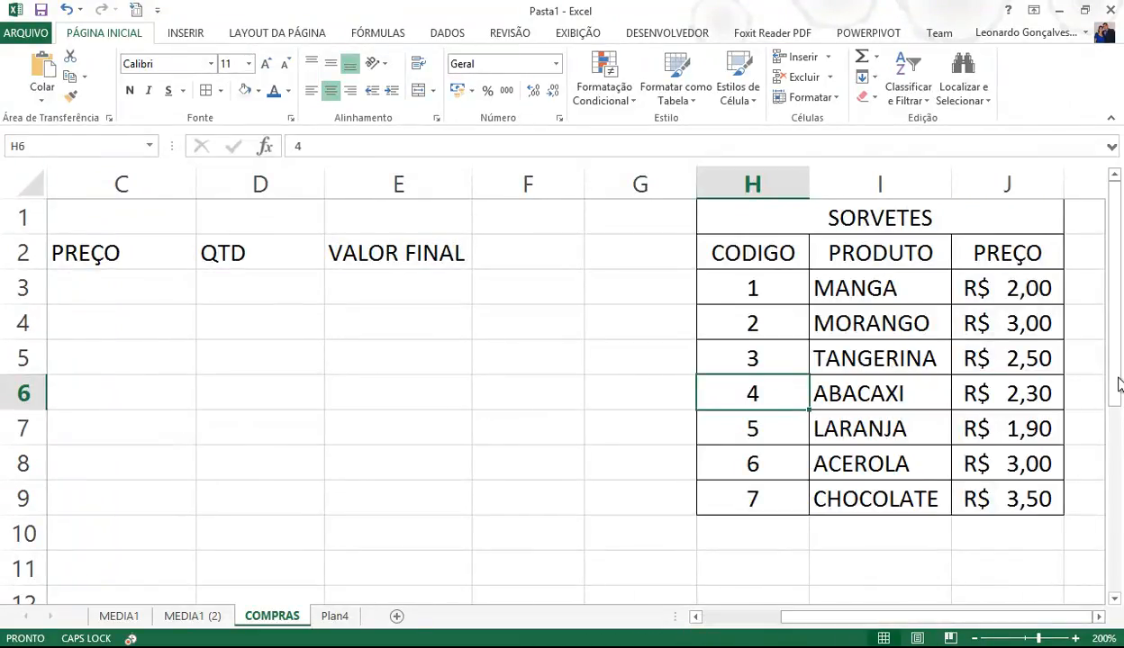
left_click(1089, 258)
left_click(1098, 616)
left_click(1098, 617)
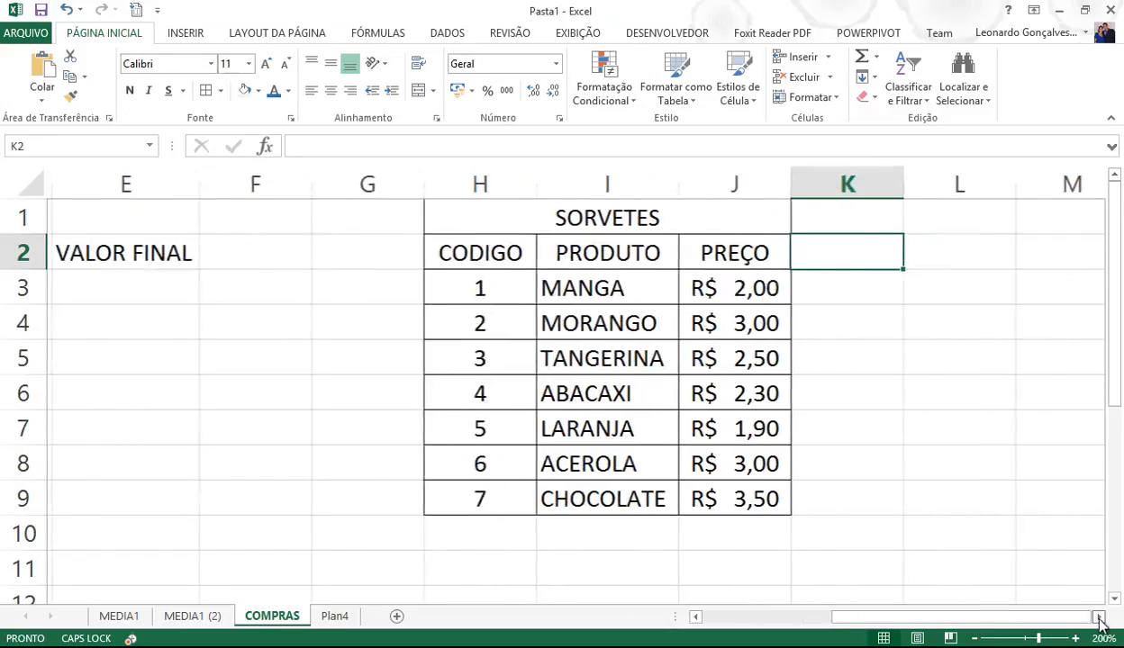
left_click(1099, 617)
- Enter VENDAS in K1, QTDS in K2 and VALOR in L2
left_click(699, 220)
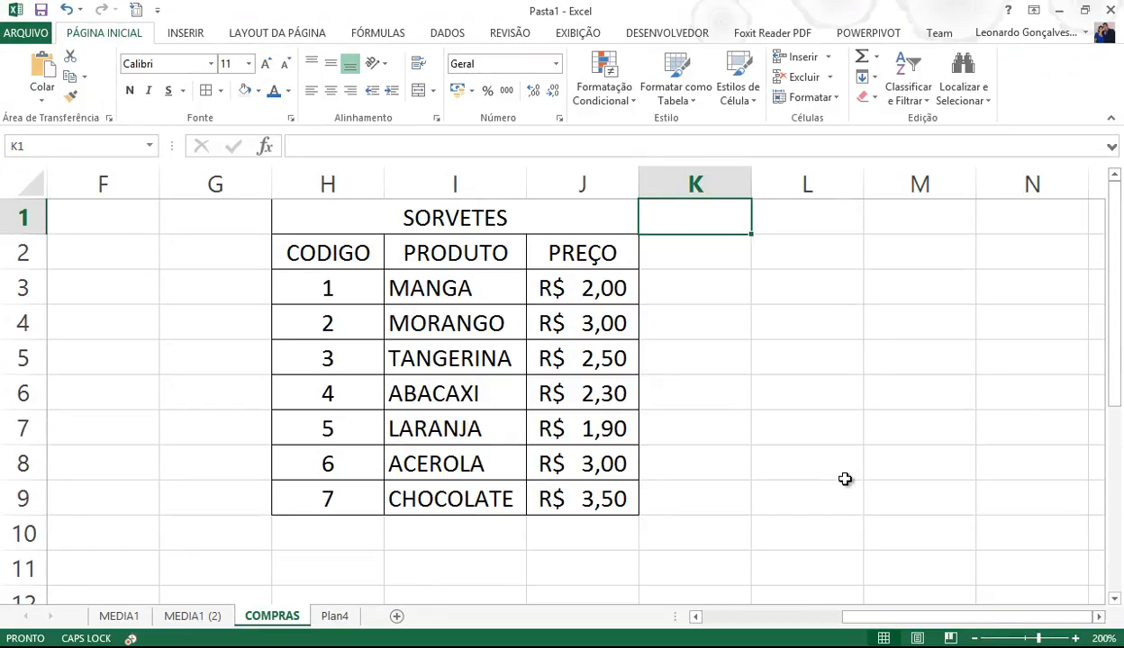
type("VENDAS")
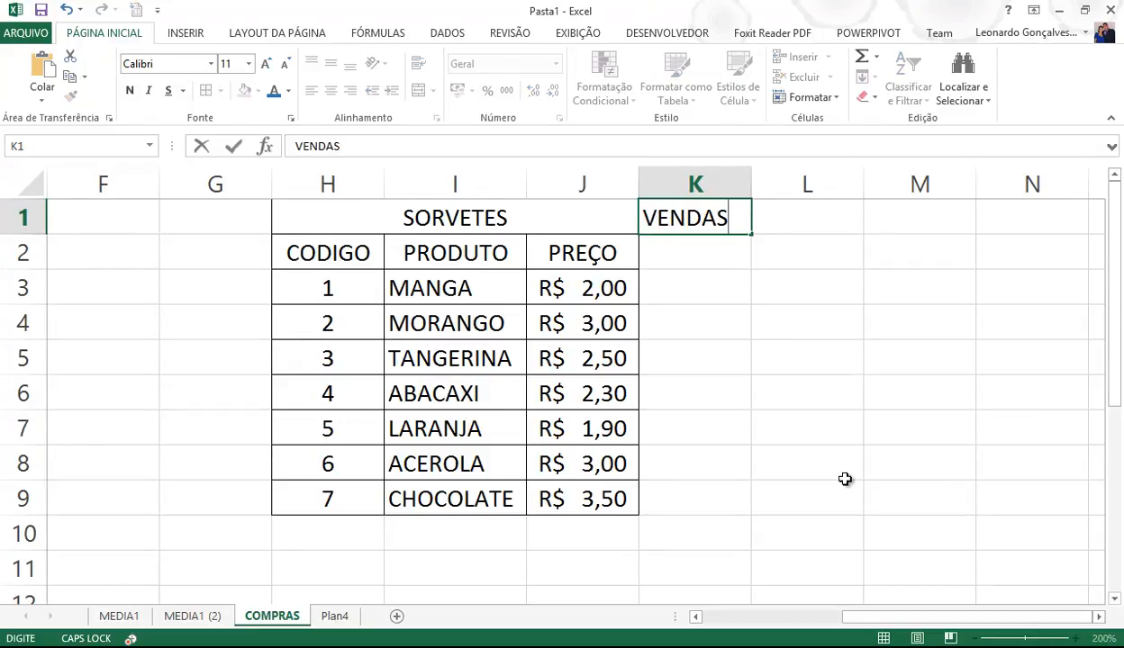
key("Return")
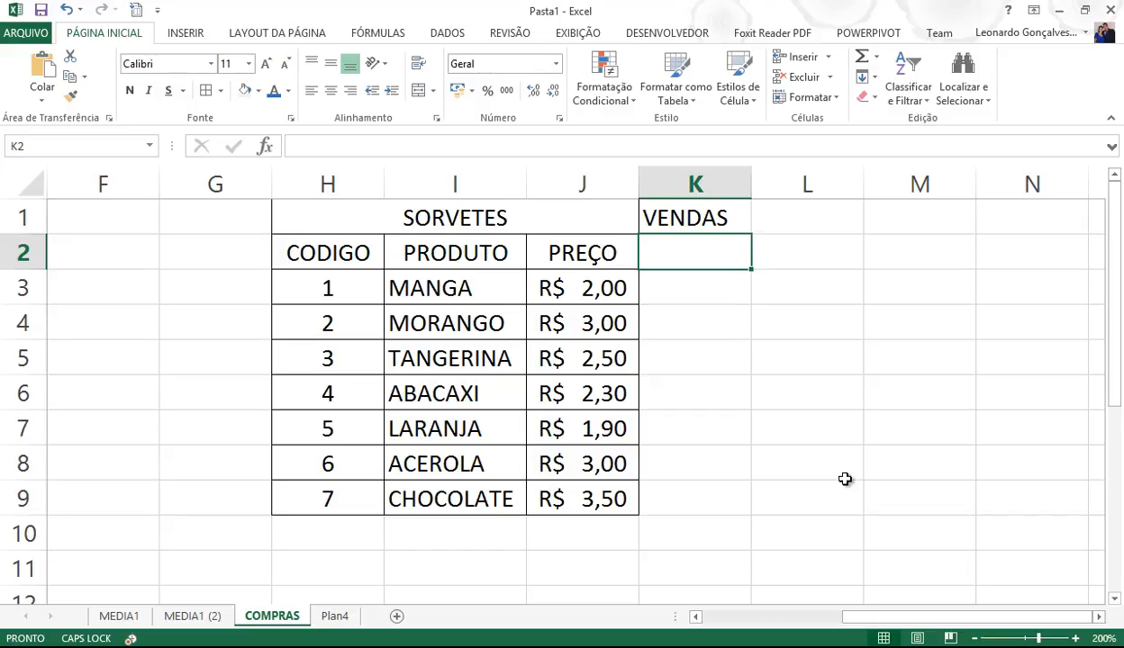
type("QUAN")
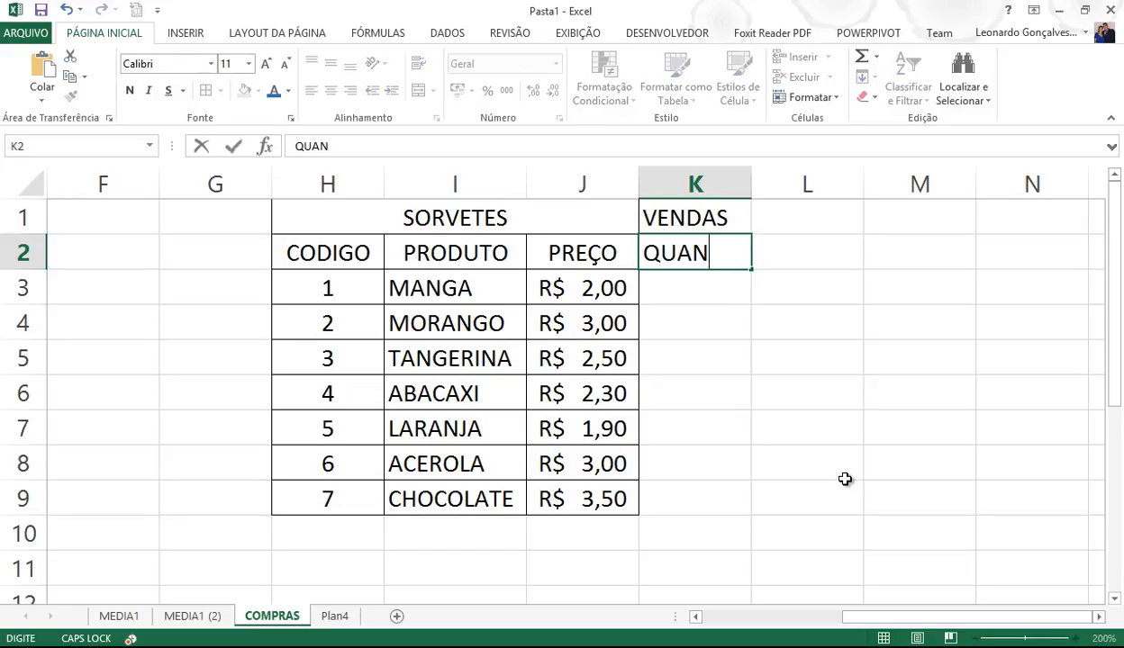
type("TIDADES")
key("BackSpace")
key("BackSpace")
key("BackSpace")
key("BackSpace")
key("BackSpace")
key("BackSpace")
key("BackSpace")
key("BackSpace")
key("BackSpace")
key("BackSpace")
type("TDS")
key("Tab")
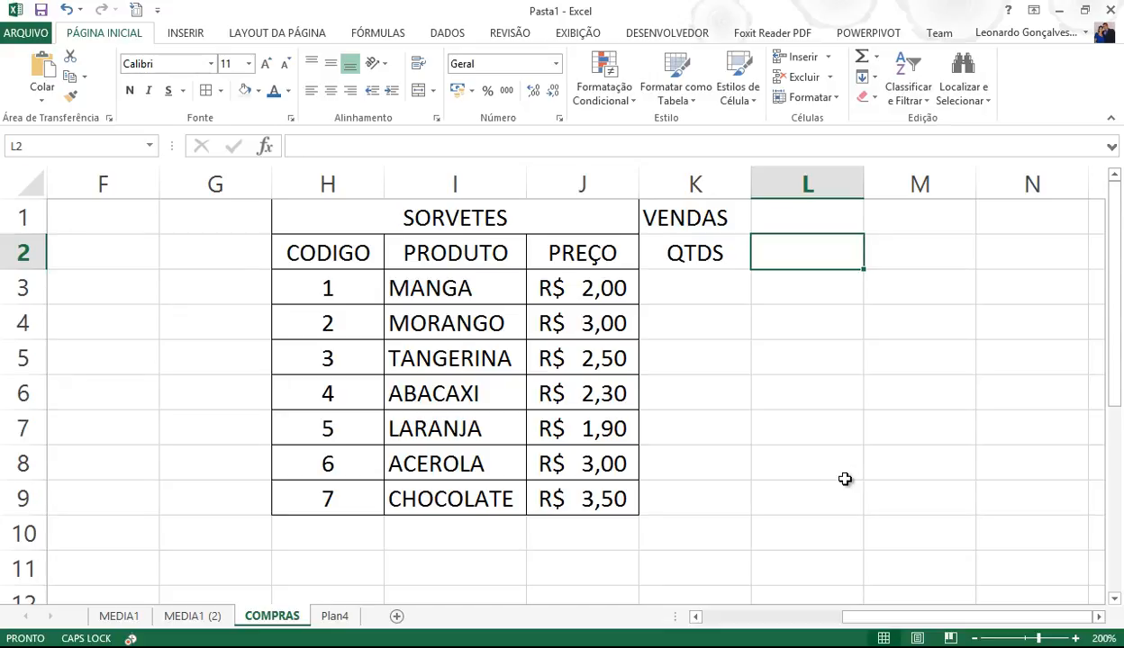
type("VALOR")
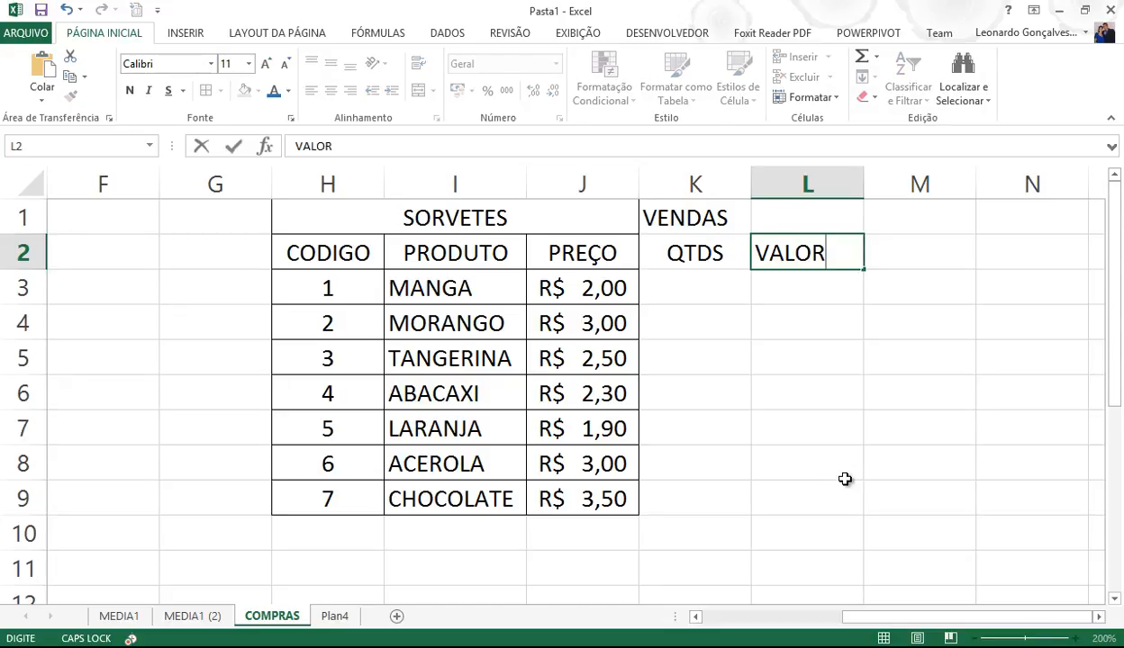
key("Return")
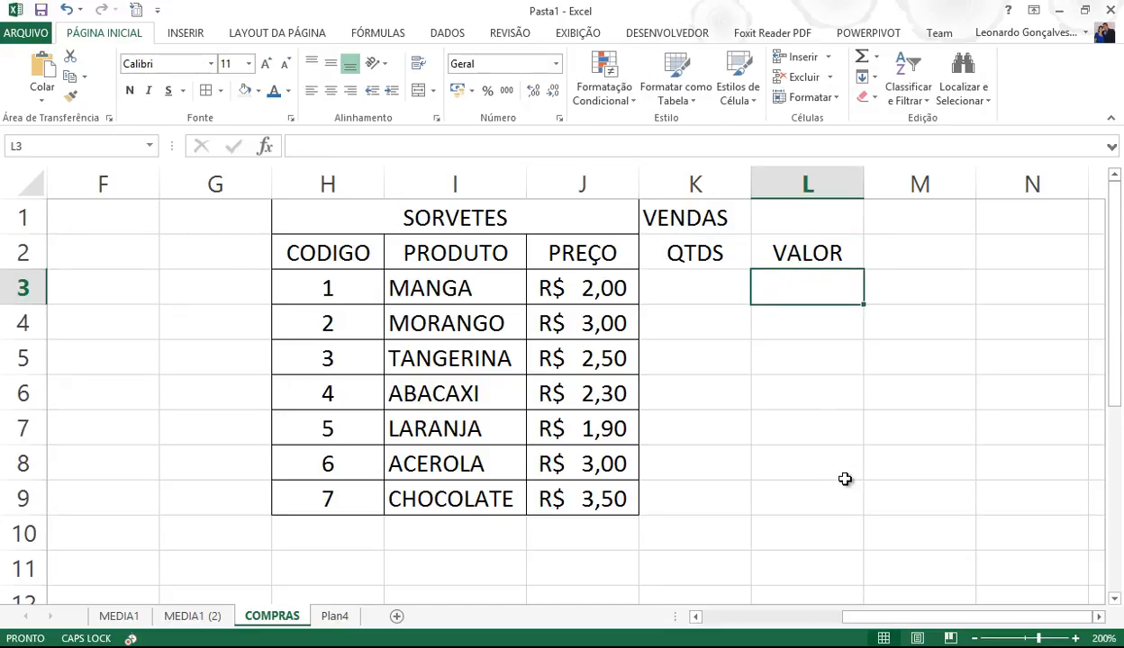
- Merge and centre VENDAS across K1:L1 and border every cell of K1:L9
left_click_drag(680, 210, 794, 209)
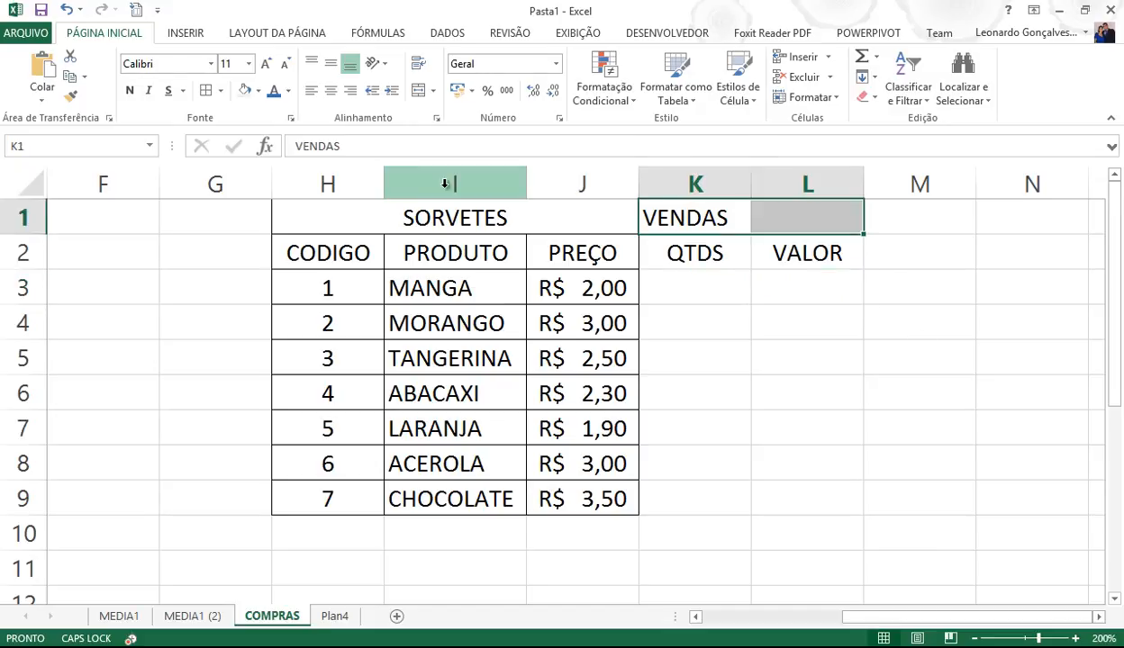
left_click(420, 91)
left_click_drag(695, 245, 696, 503)
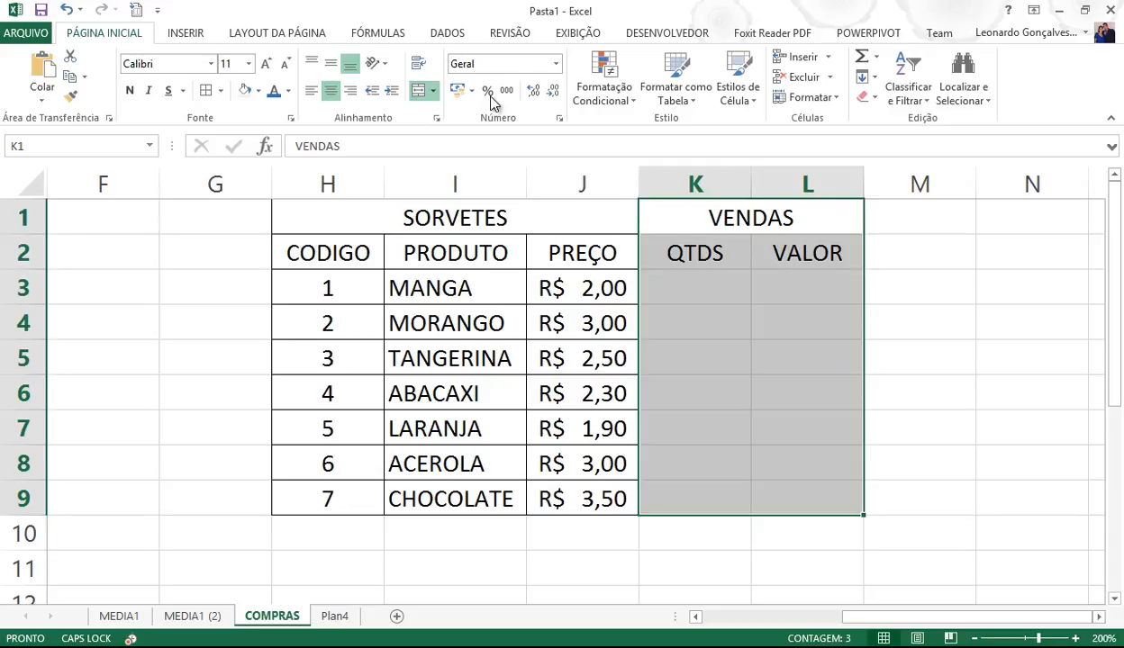
left_click(209, 91)
left_click(677, 344)
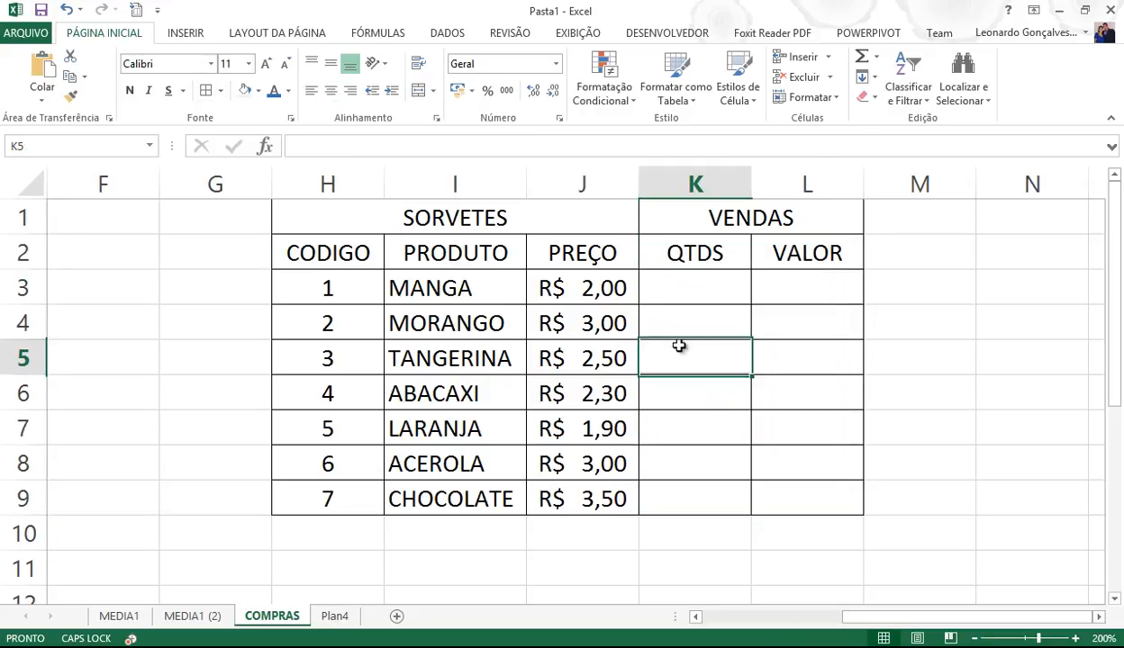
- Fill the SORVETES headings H1:J2 peach and the VENDAS headings K1:L2 gold
left_click(522, 207)
left_click_drag(522, 207, 517, 245)
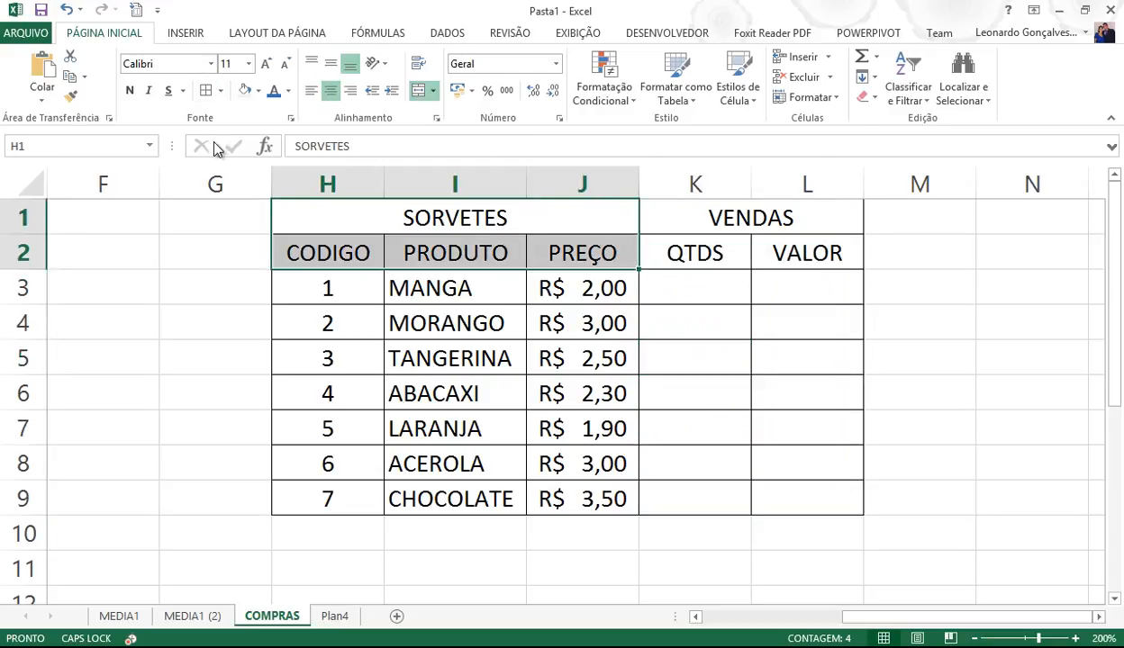
left_click(288, 95)
left_click(287, 18)
left_click(256, 92)
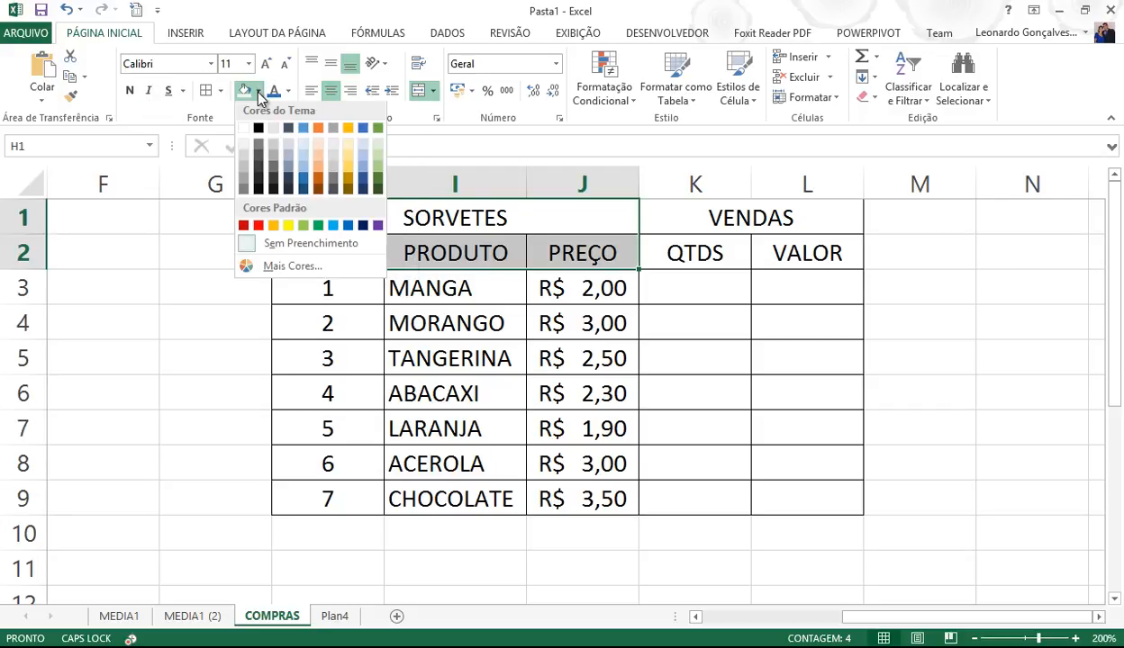
left_click(321, 160)
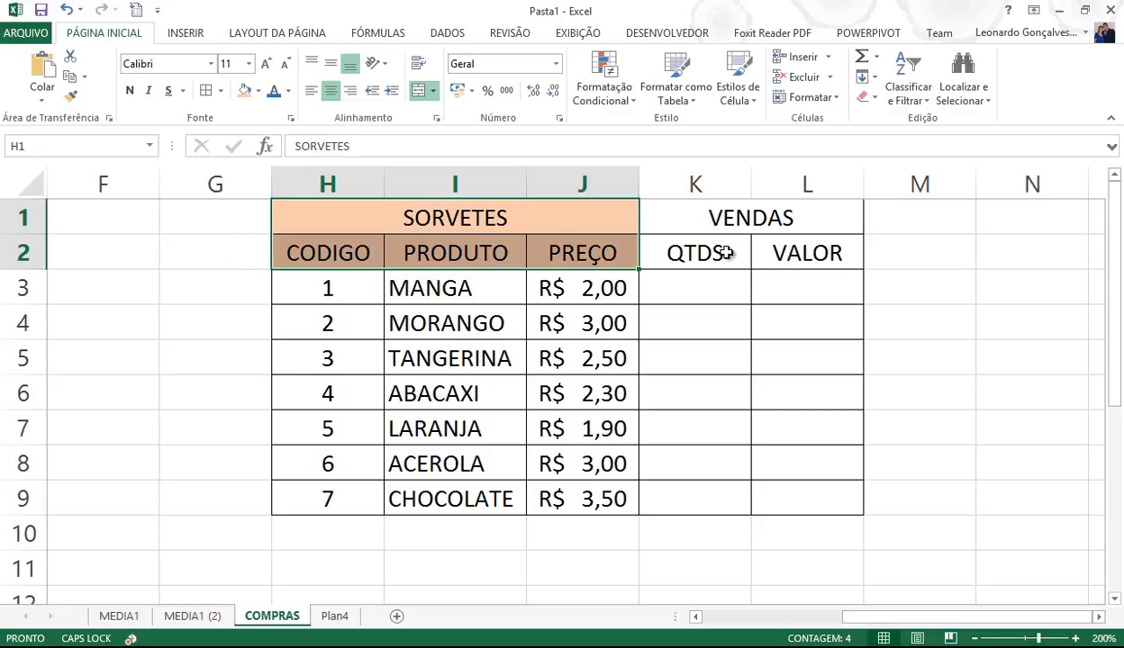
left_click_drag(755, 217, 752, 241)
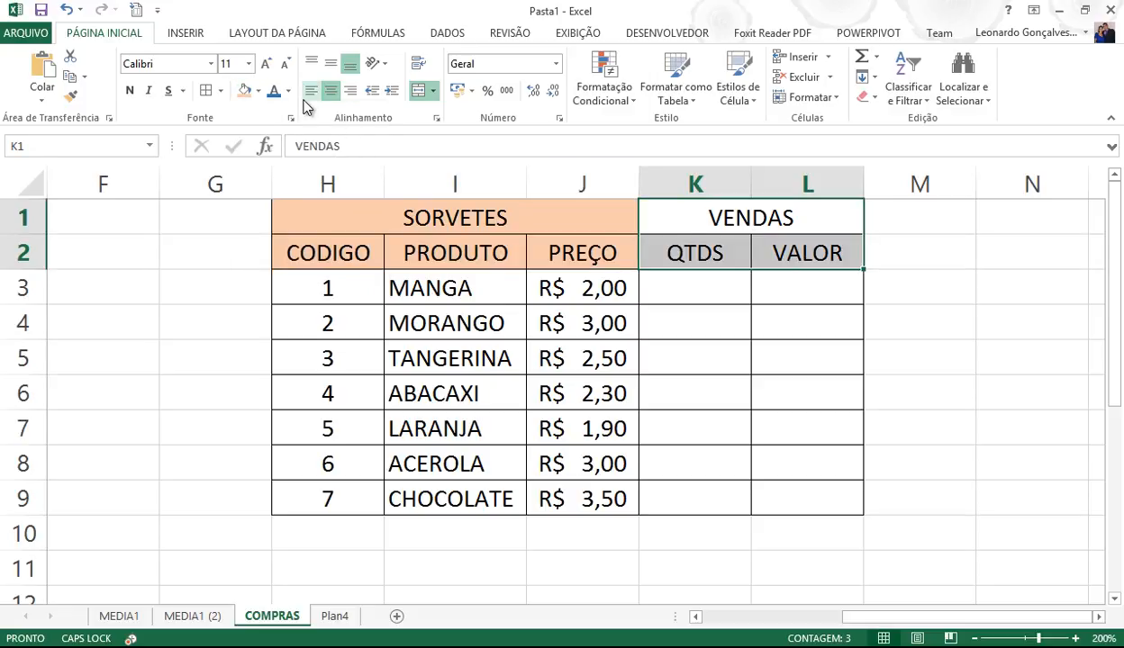
left_click(259, 92)
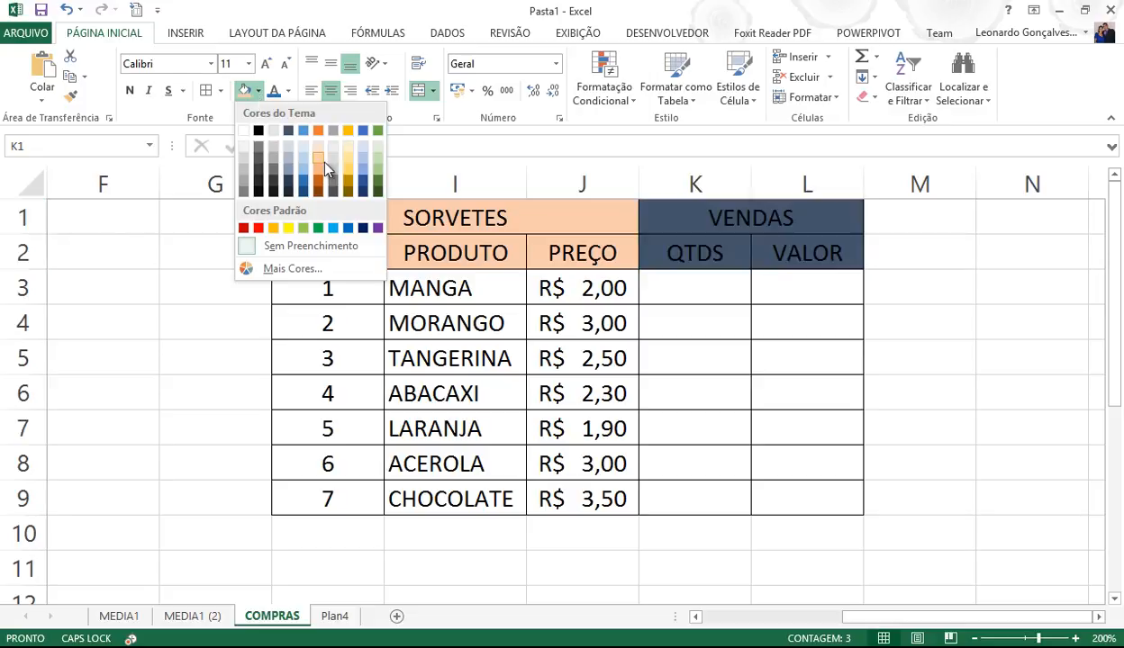
left_click(349, 174)
left_click(695, 358)
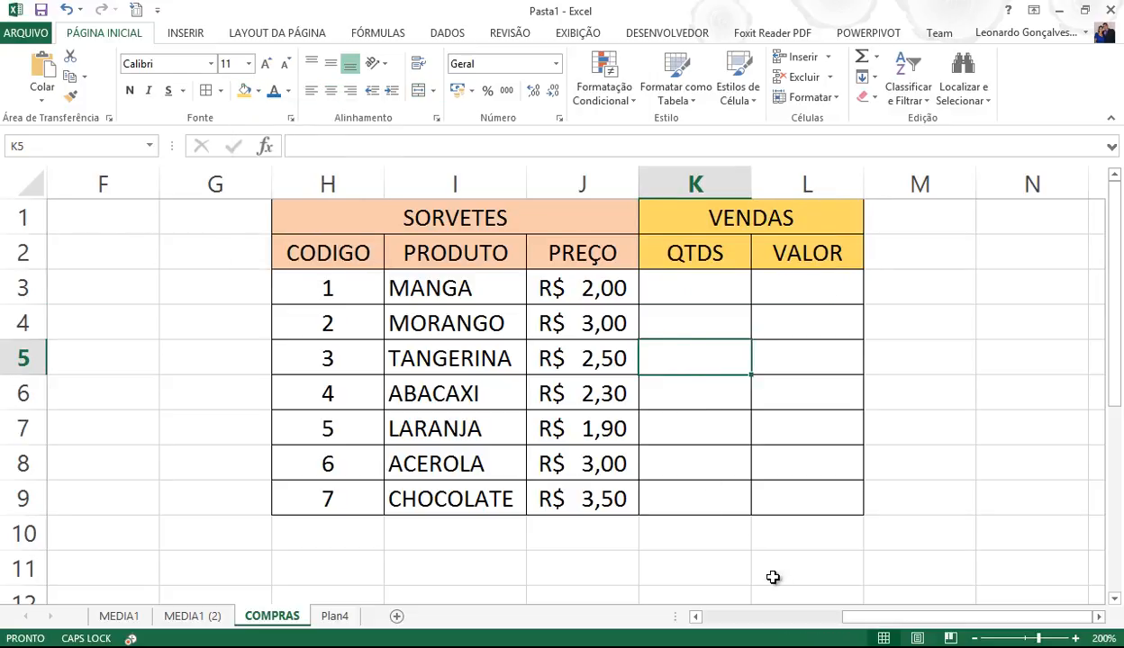
left_click(754, 618)
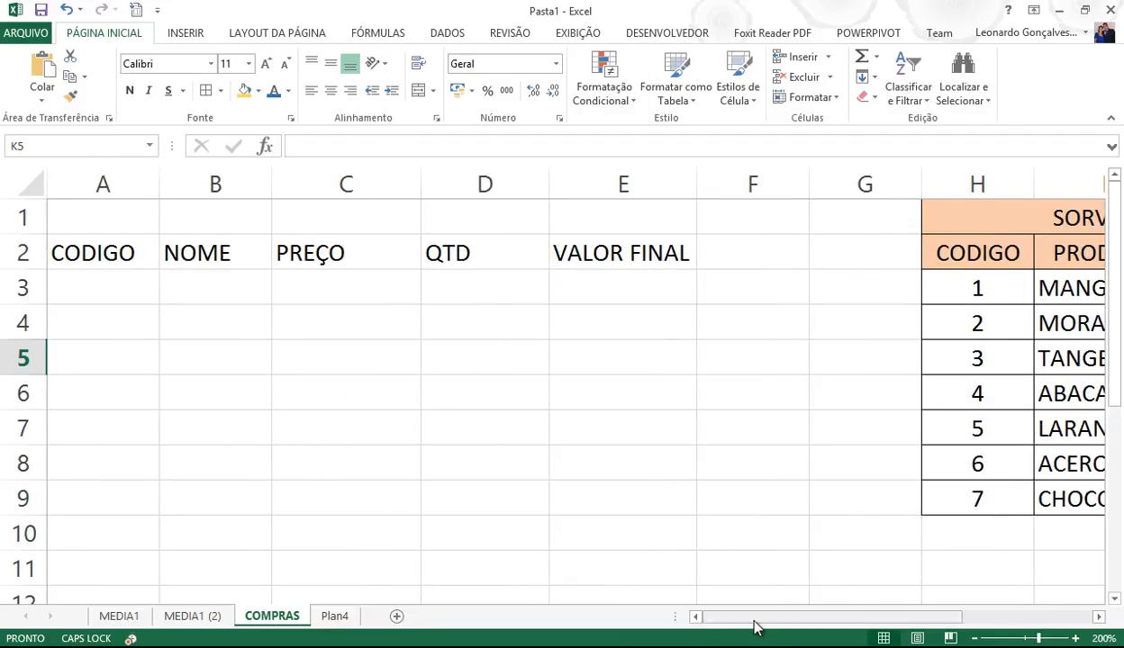
left_click(121, 291)
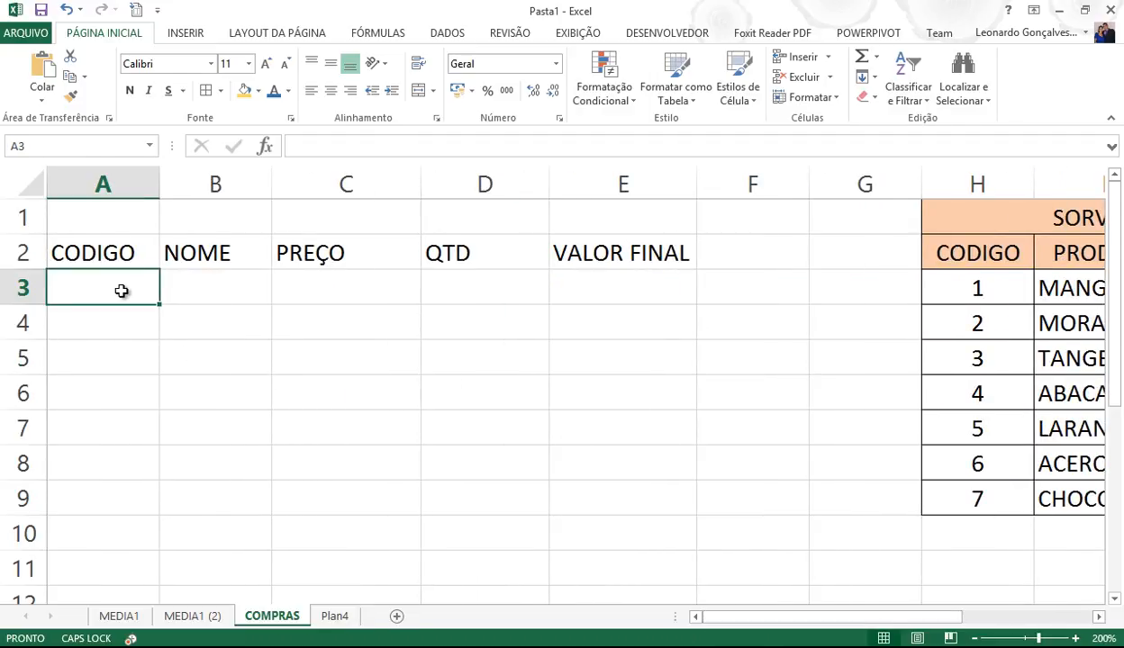
left_click(111, 243)
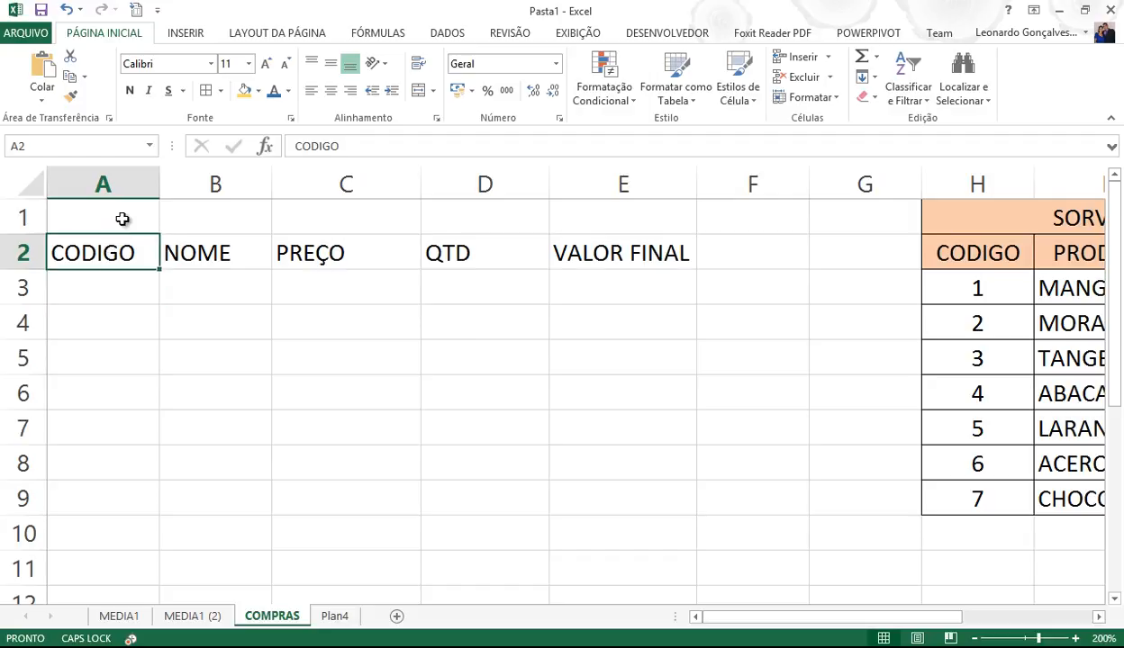
left_click(121, 219)
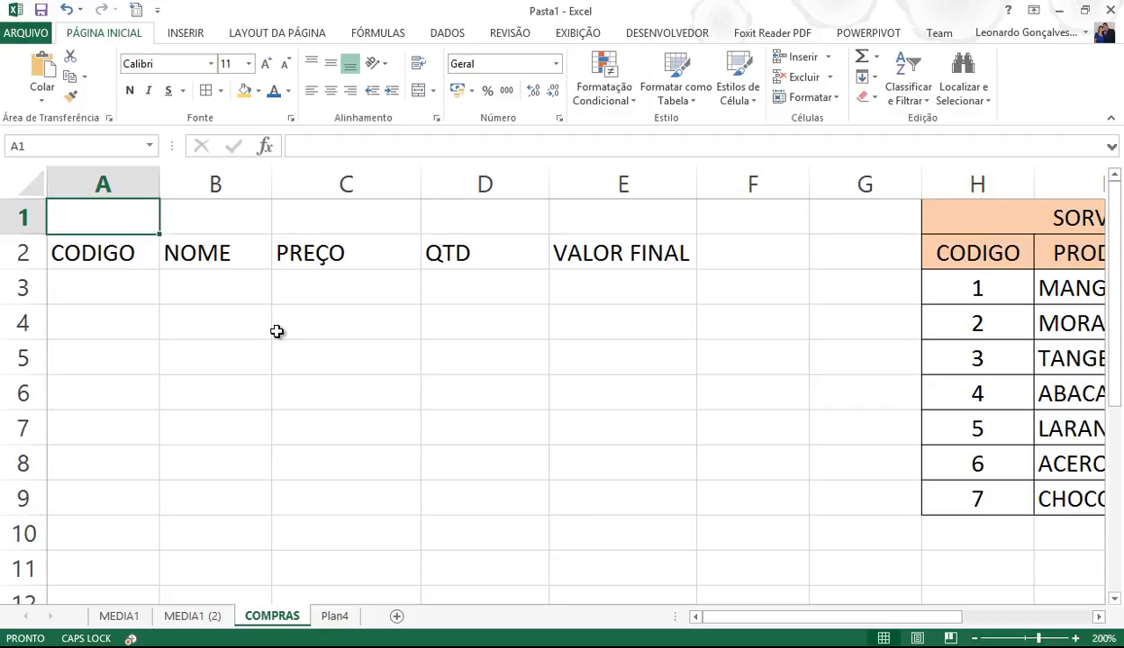
- Rename the COMPRAS sheet to VENDAS and enter the title TABELA DE VENDAS DE PRODUTOS in A1
double_click(290, 617)
type("VENDAS")
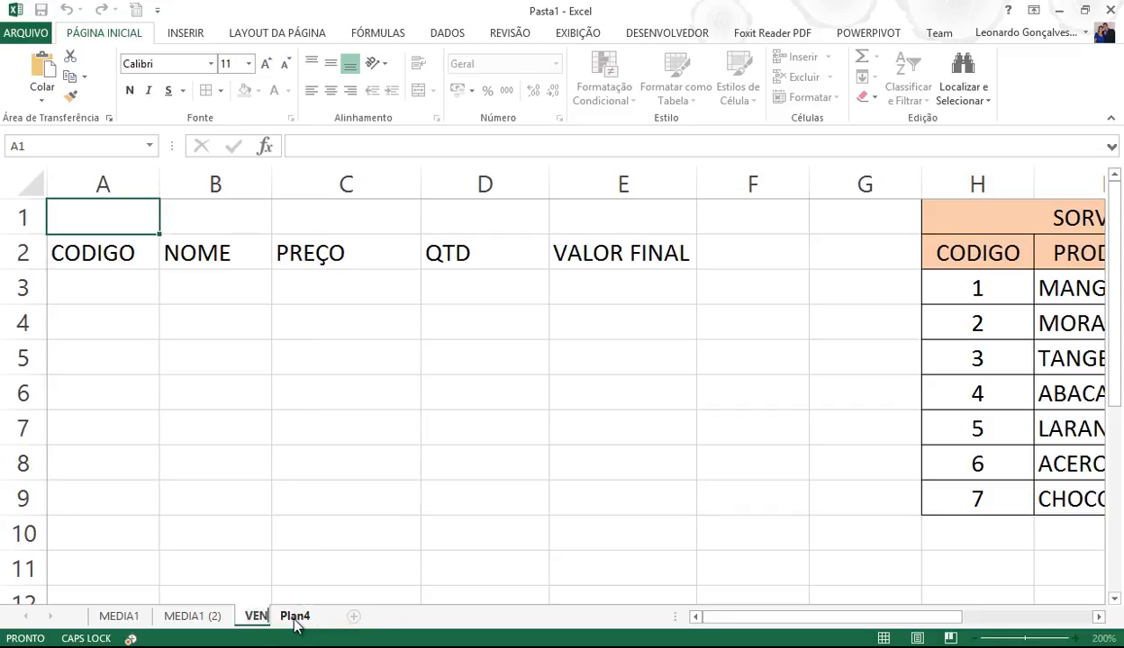
key("Return")
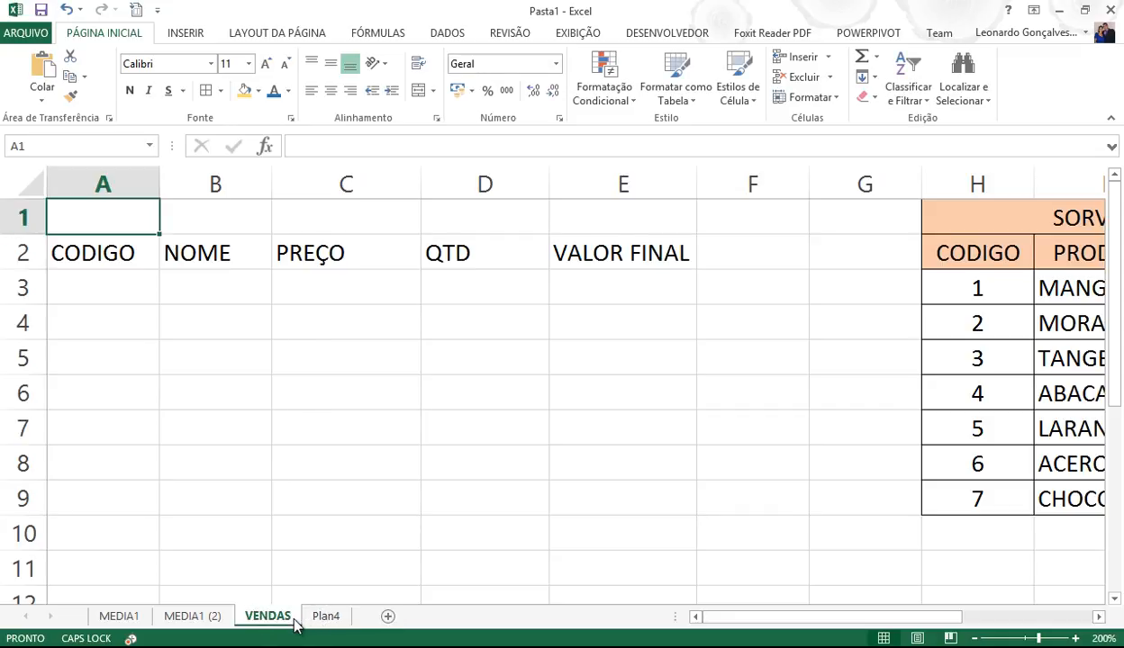
type("TABELA DE VE")
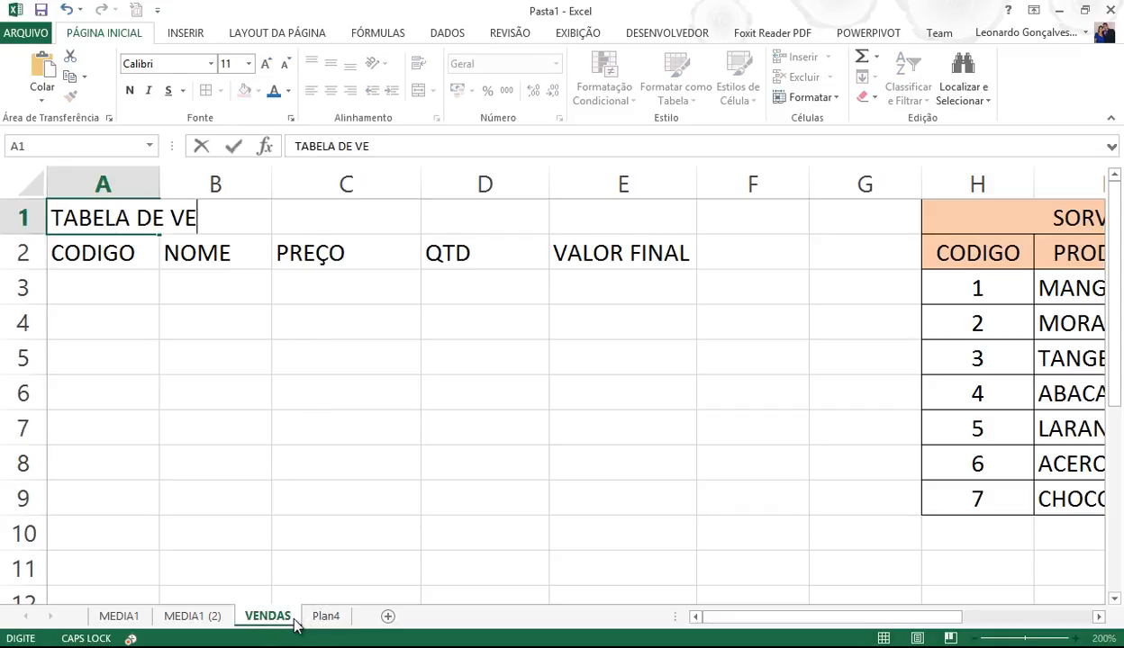
type("NDAS DE PRODUTOS")
key("Return")
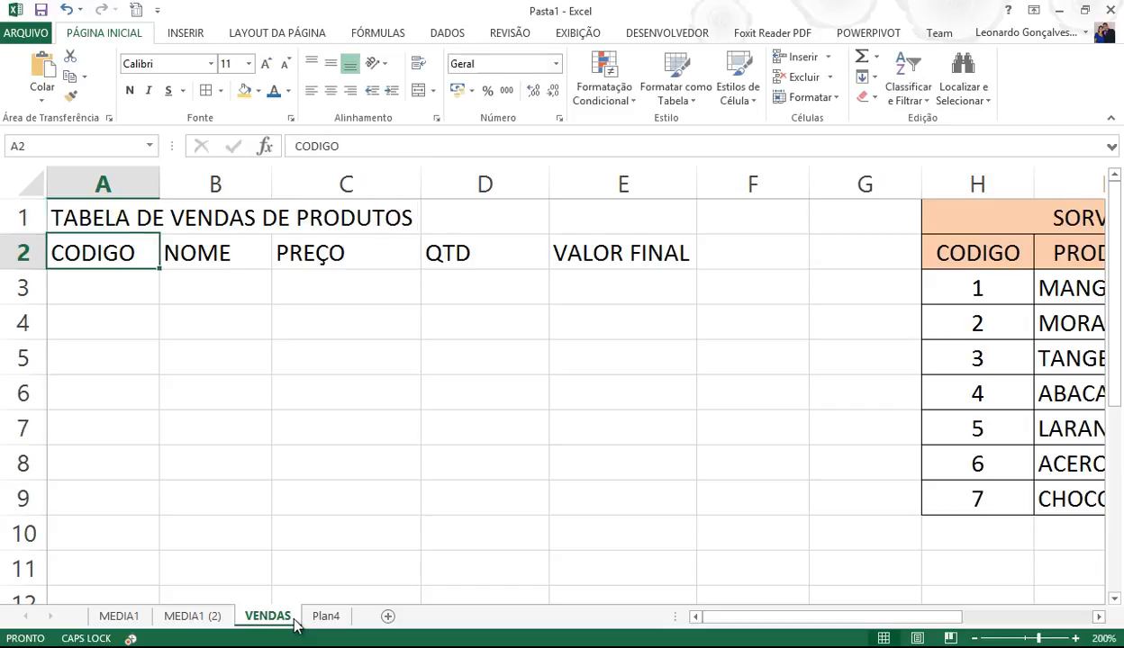
- Merge and centre the title across A1:E1, centre the A2:E2 headings, and fill both rows green
left_click_drag(118, 221, 683, 230)
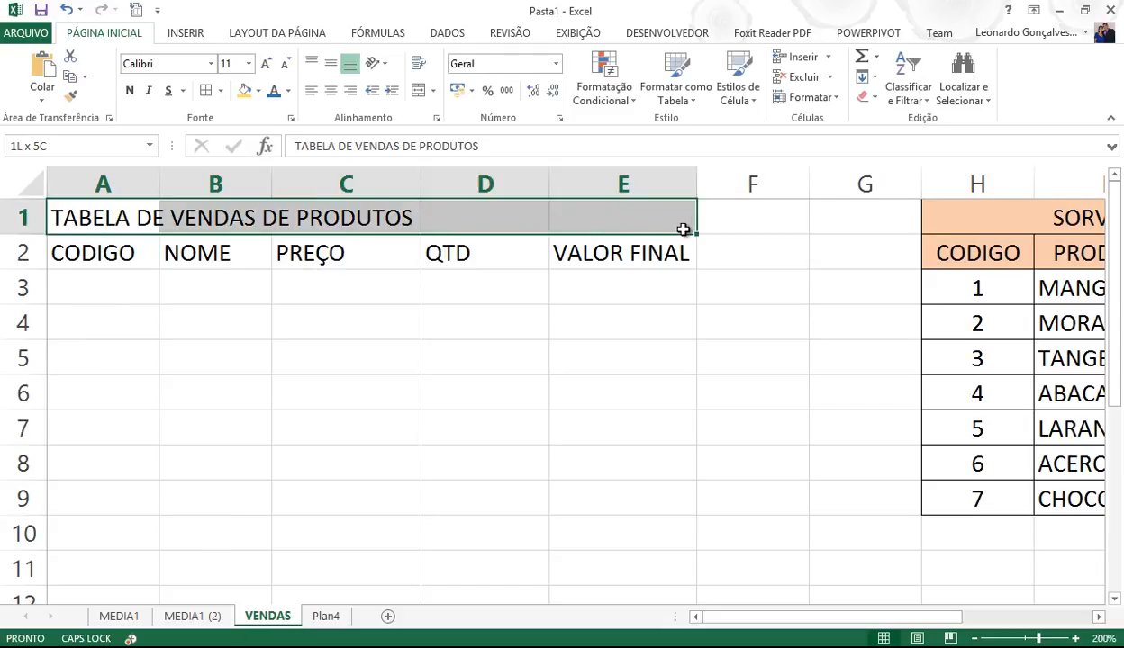
left_click(419, 90)
left_click_drag(118, 246, 620, 253)
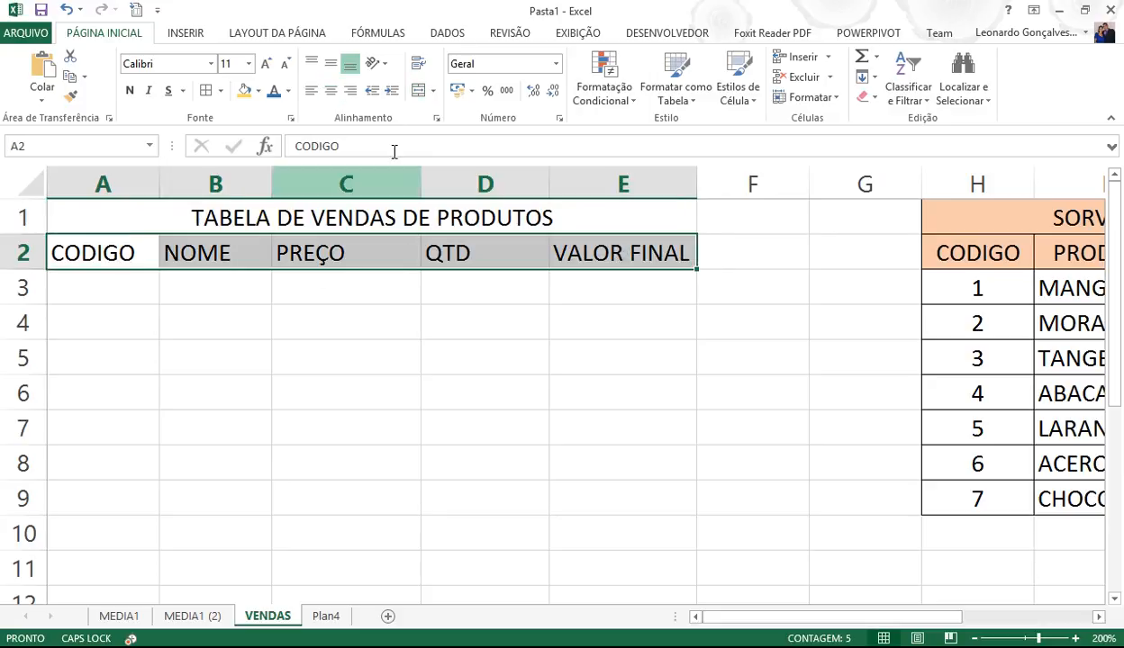
left_click(330, 90)
left_click(307, 378)
left_click_drag(130, 221, 133, 241)
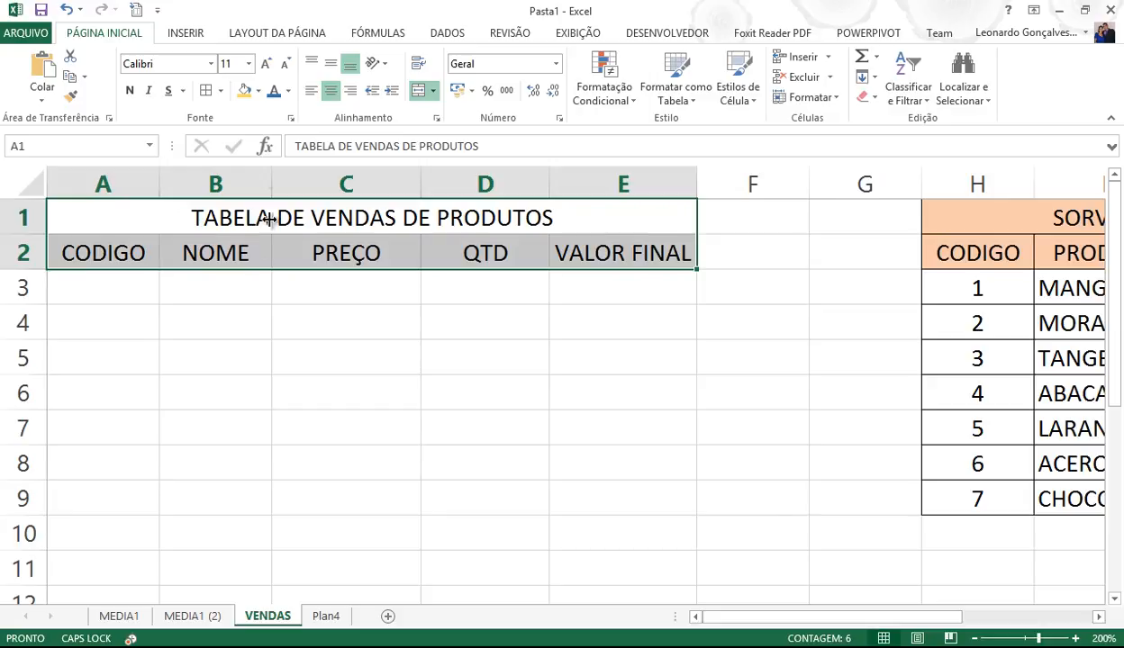
left_click(257, 92)
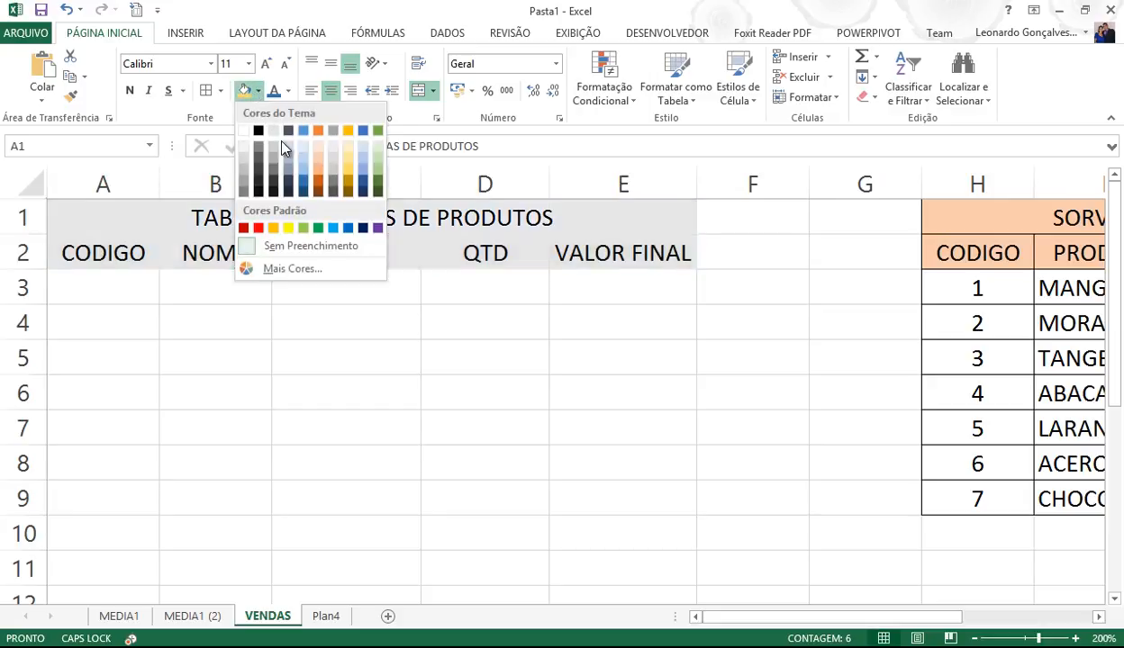
left_click(378, 178)
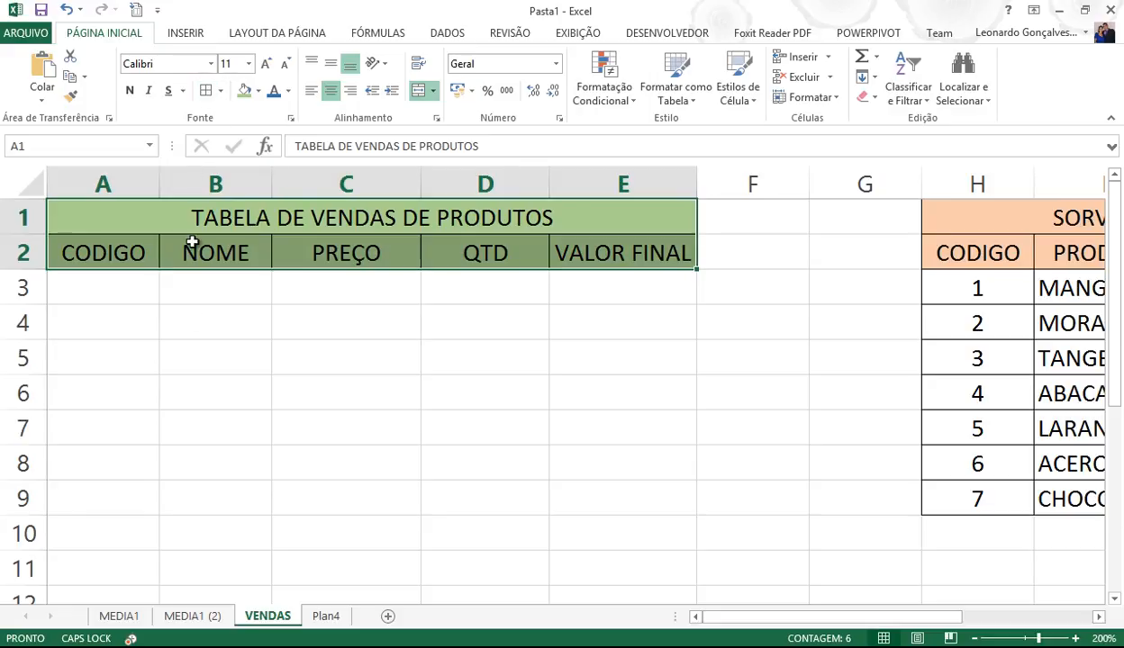
left_click(191, 315)
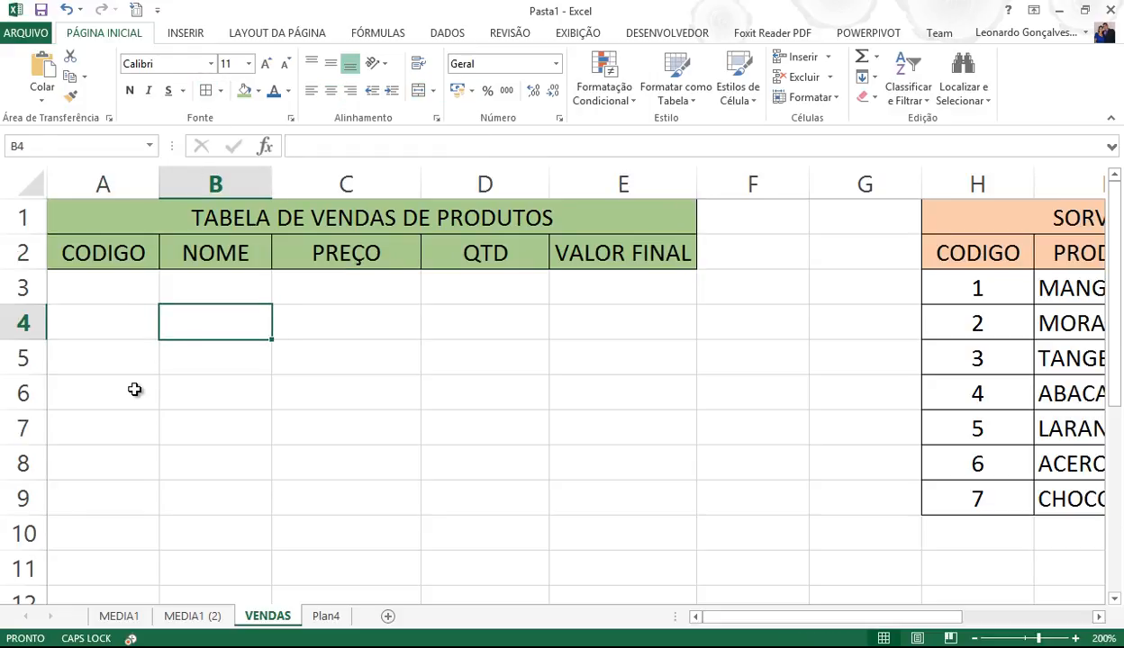
left_click(192, 283)
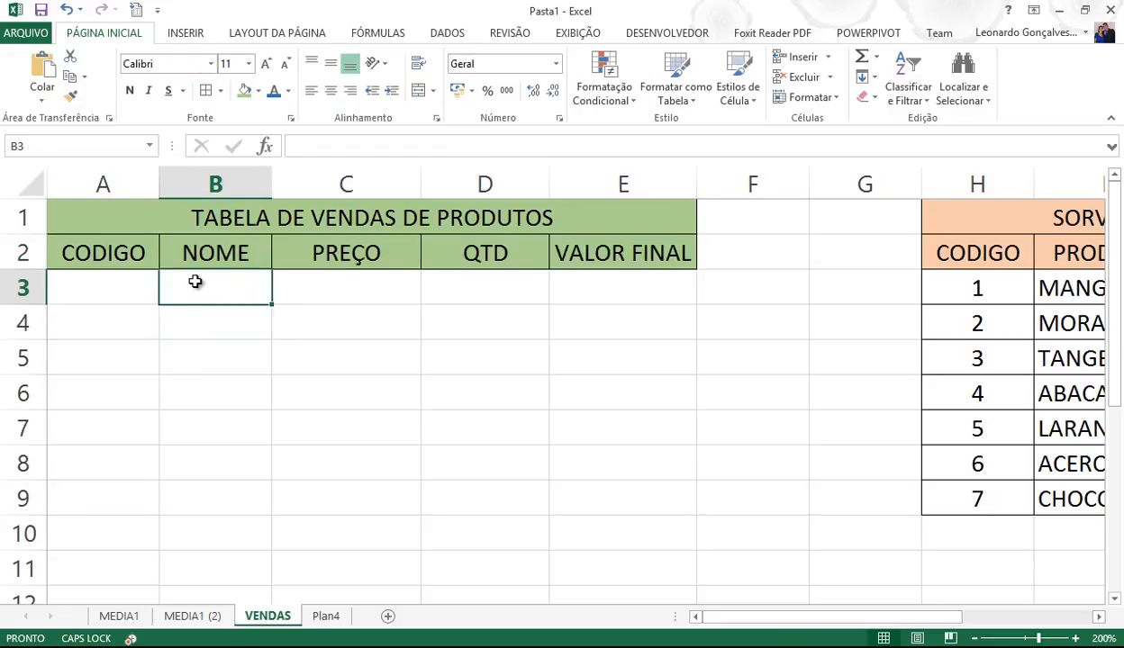
left_click(1064, 284)
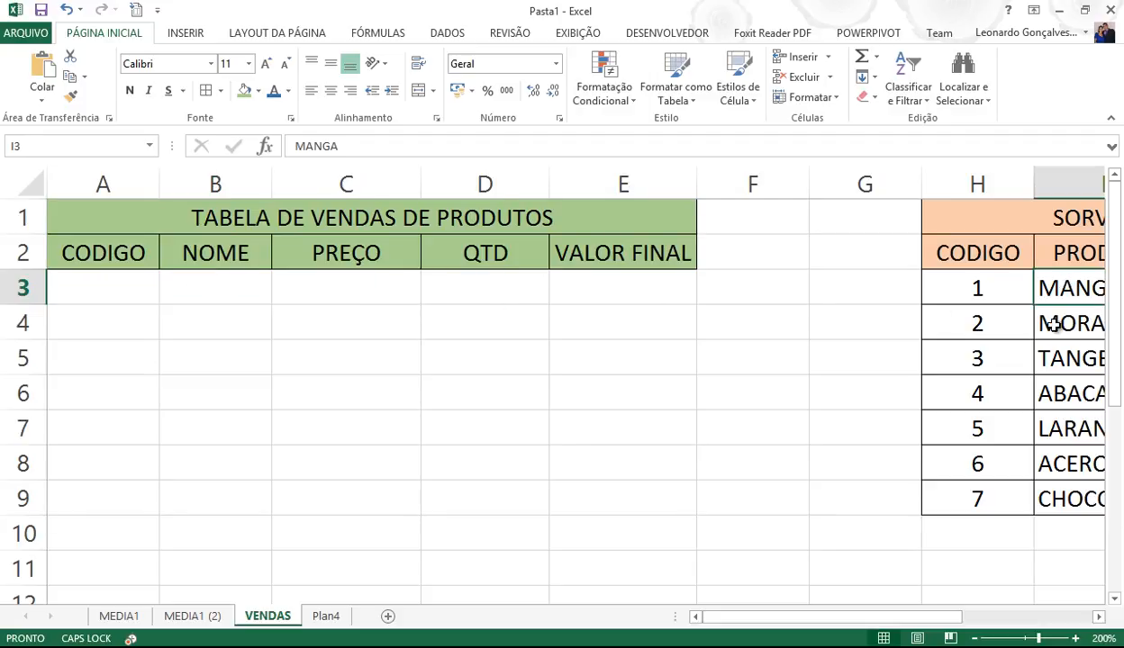
mouse_move(900, 617)
left_mouse_down()
mouse_move(990, 621)
mouse_move(881, 617)
left_mouse_up()
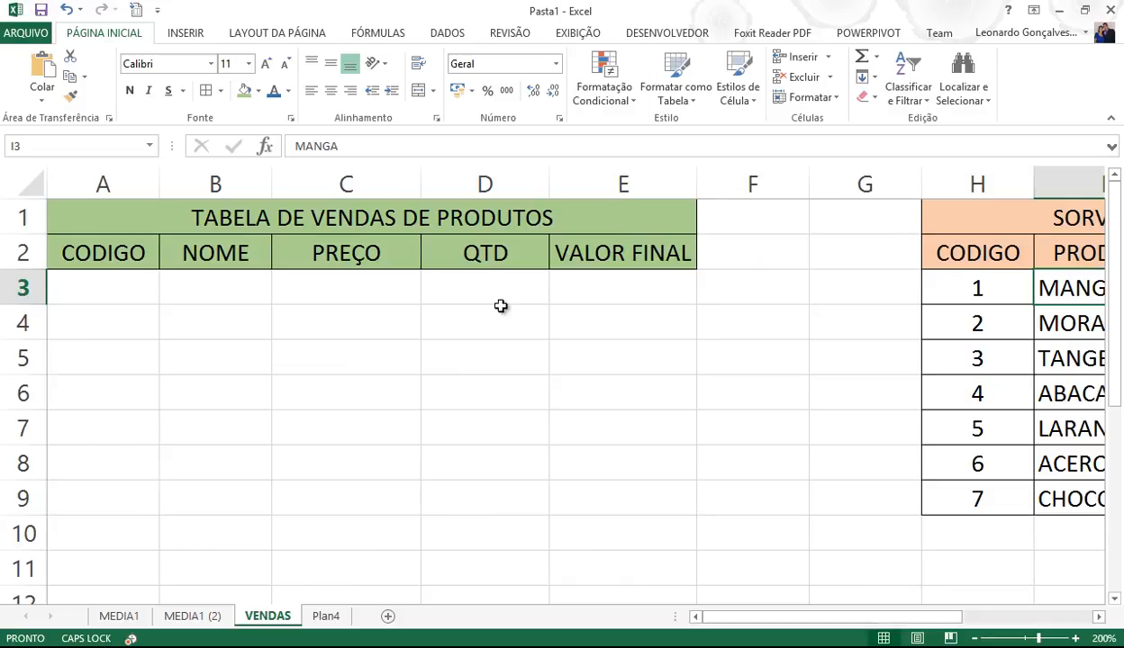
left_click(497, 274)
left_click(603, 275)
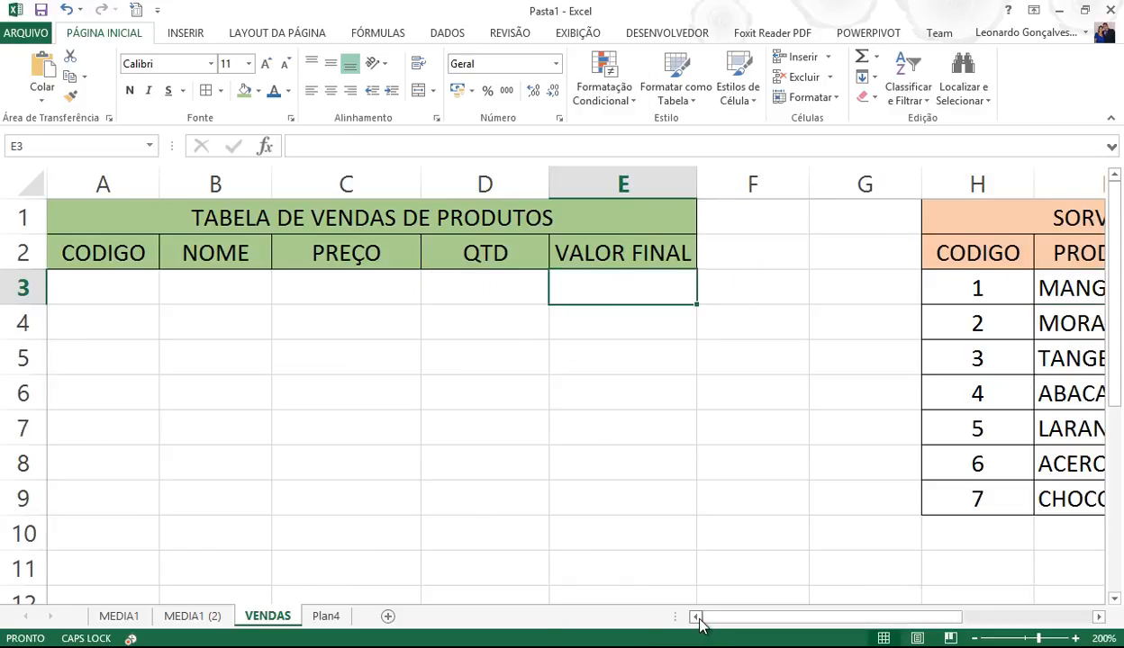
left_click(194, 289)
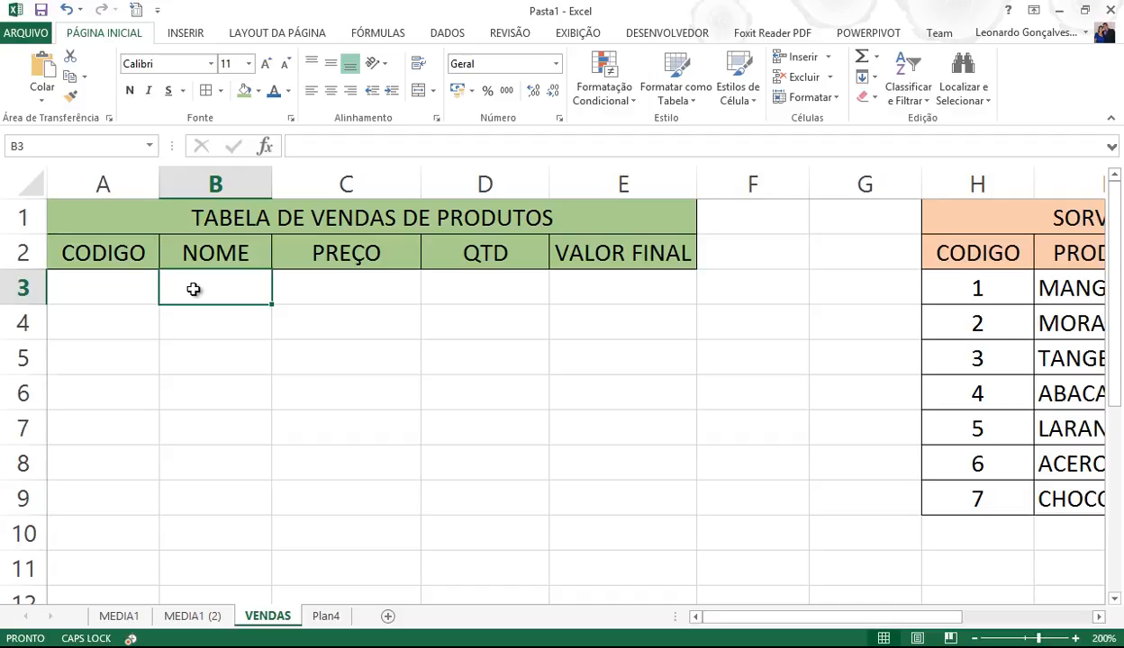
key("Left")
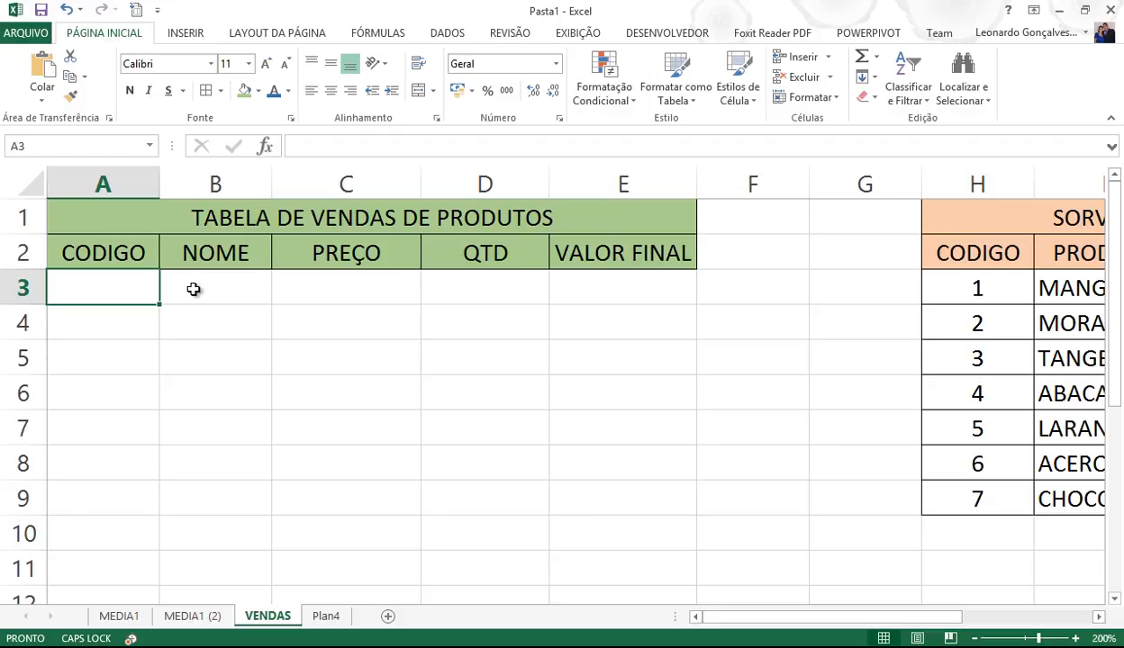
- Enter 3 as the first CODIGO value in A3 and scroll the sheet sideways
type("3")
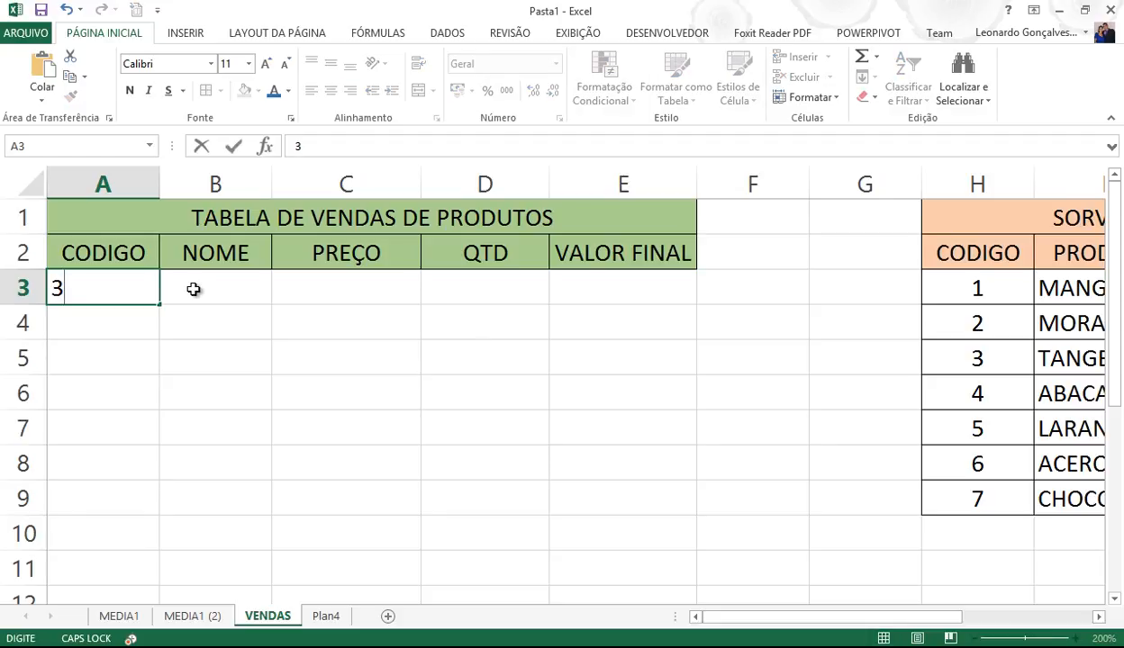
key("Tab")
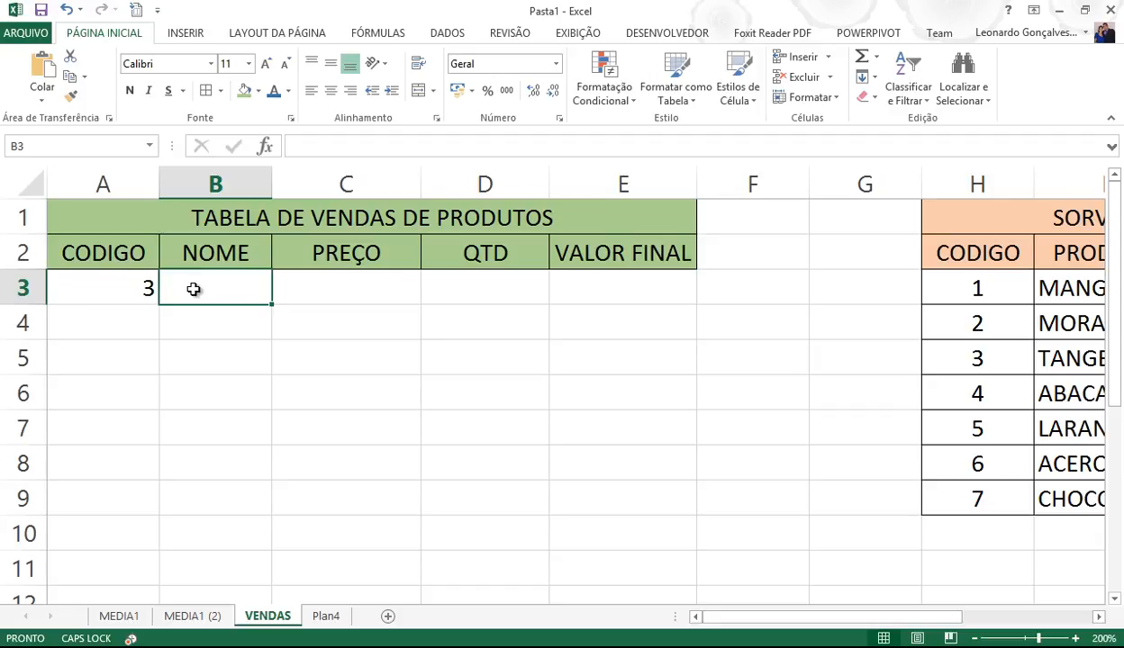
key("Tab")
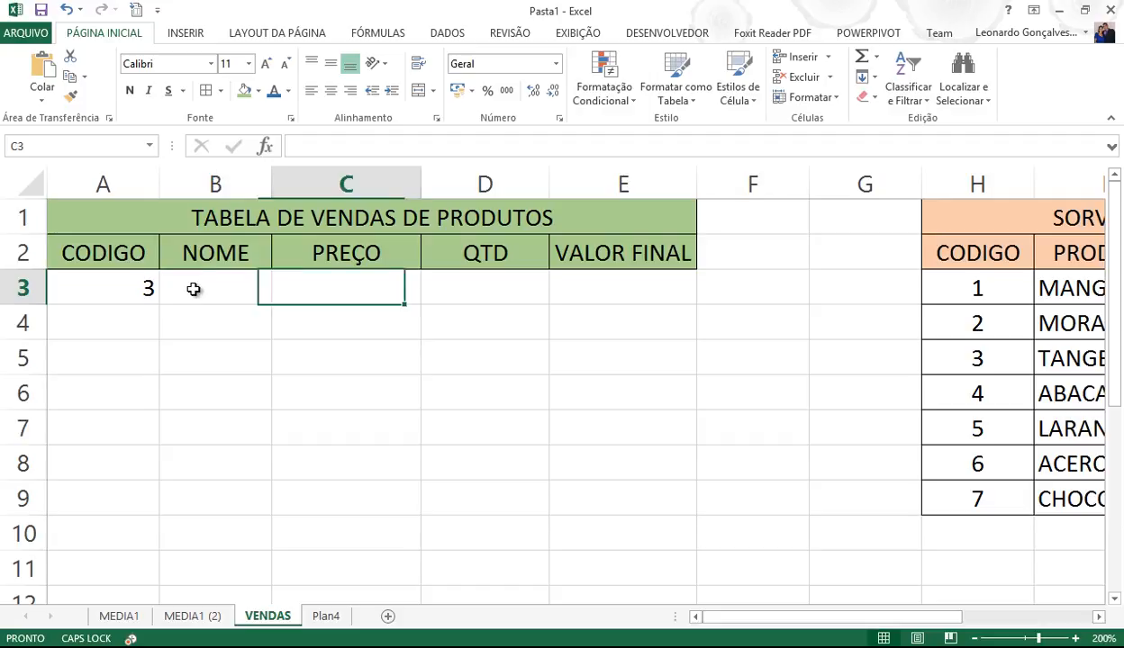
left_click(1099, 618)
left_click(1098, 617)
left_click_drag(1015, 617, 807, 615)
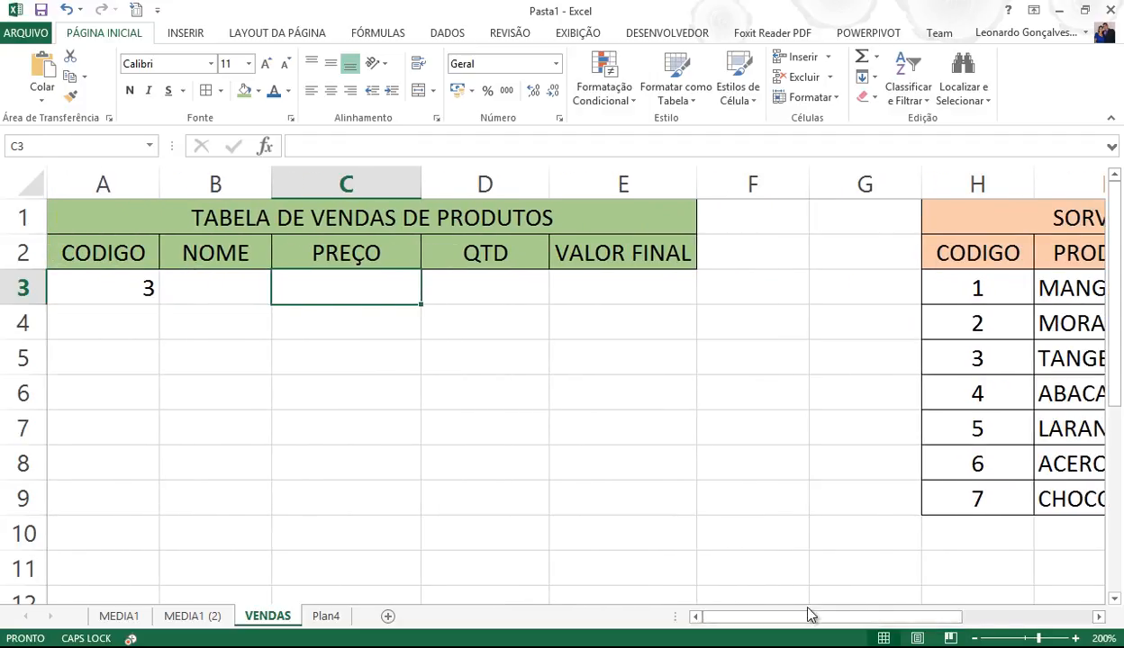
- Centre the code 3 in A3, then return to the NOME cell B3
left_click(131, 287)
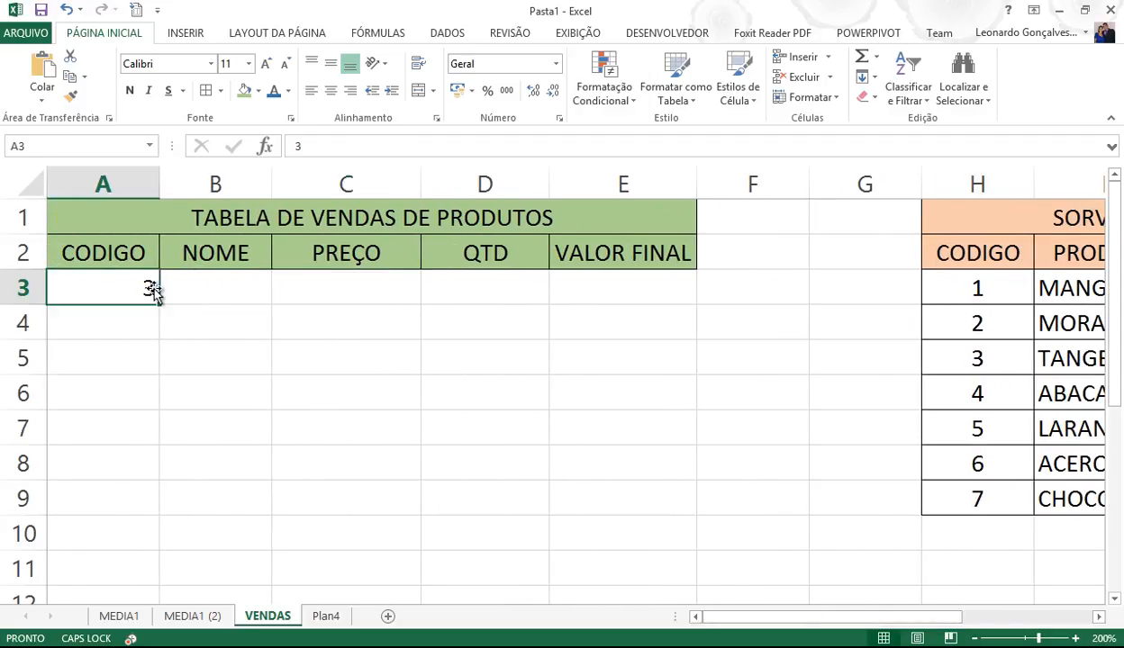
left_click(329, 91)
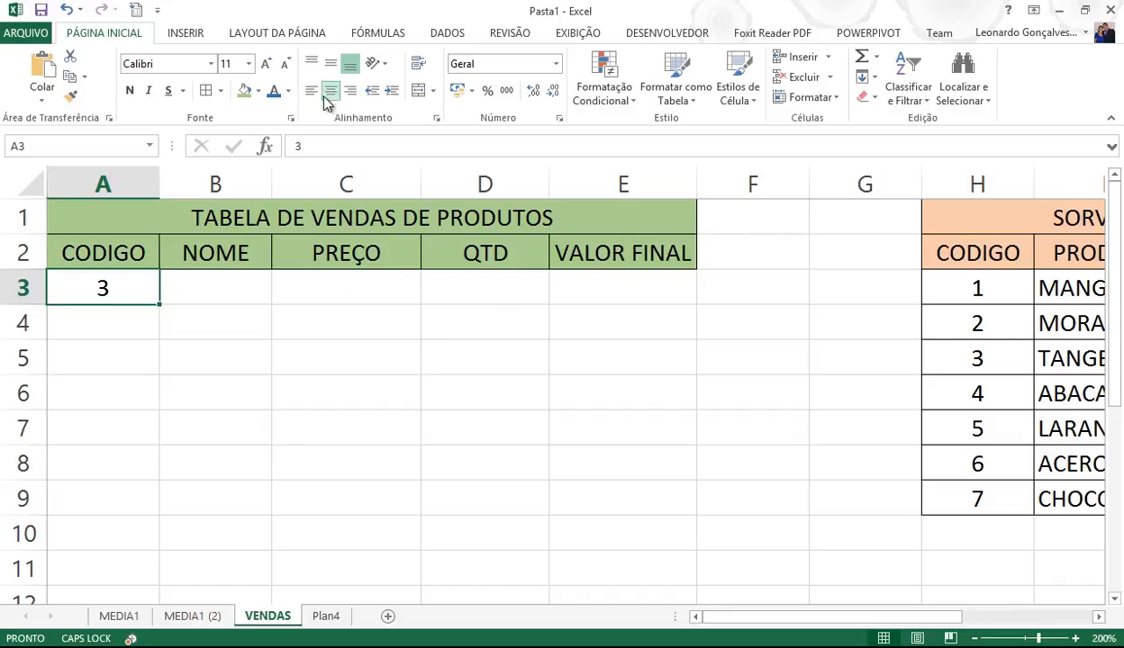
left_click(225, 286)
left_click(580, 289)
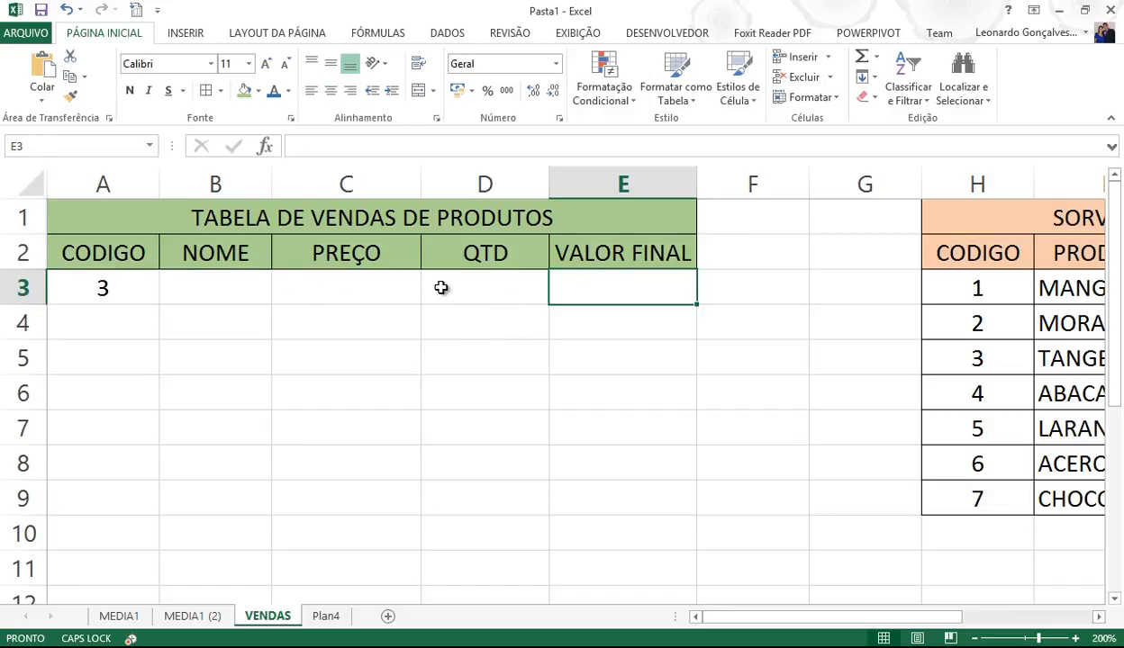
left_click(243, 286)
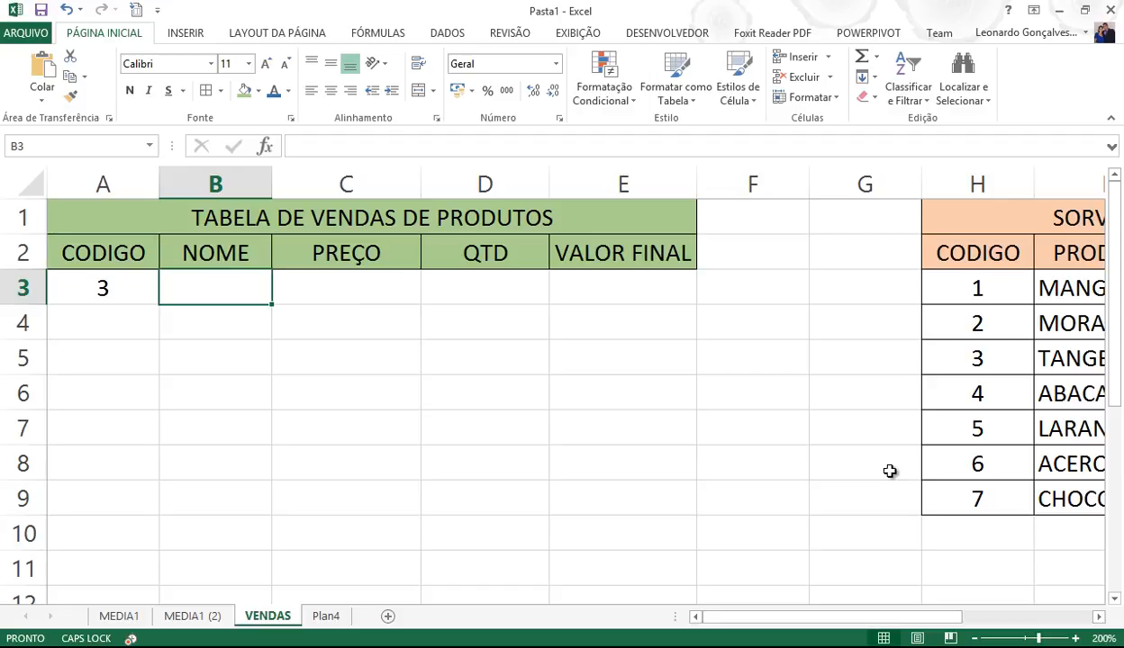
- Name the SORVETES table range H2:J9 PRODUTOS
left_click(1099, 616)
left_click(1099, 617)
left_click(1098, 617)
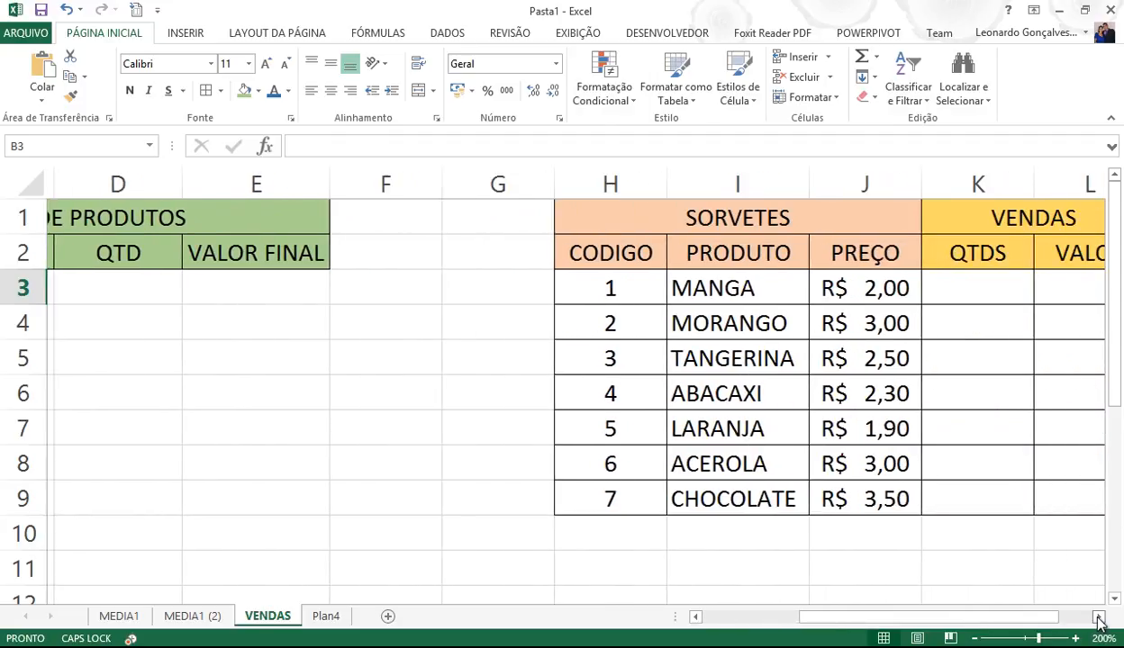
left_click_drag(605, 253, 857, 497)
left_click(84, 144)
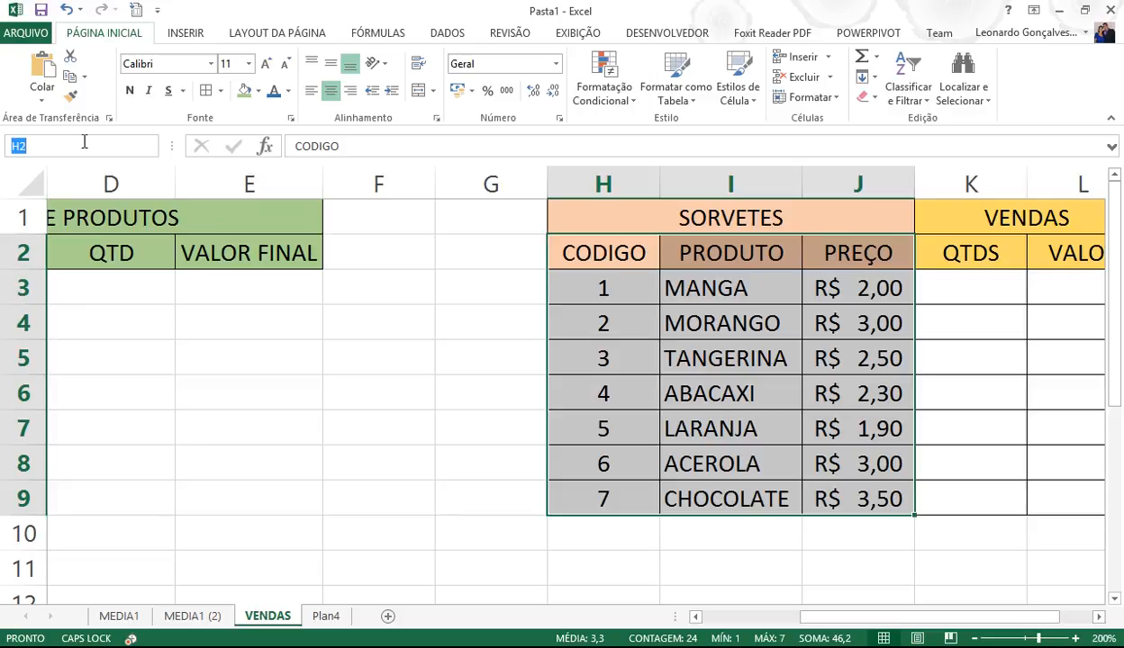
type("PRODUTOS")
key("Return")
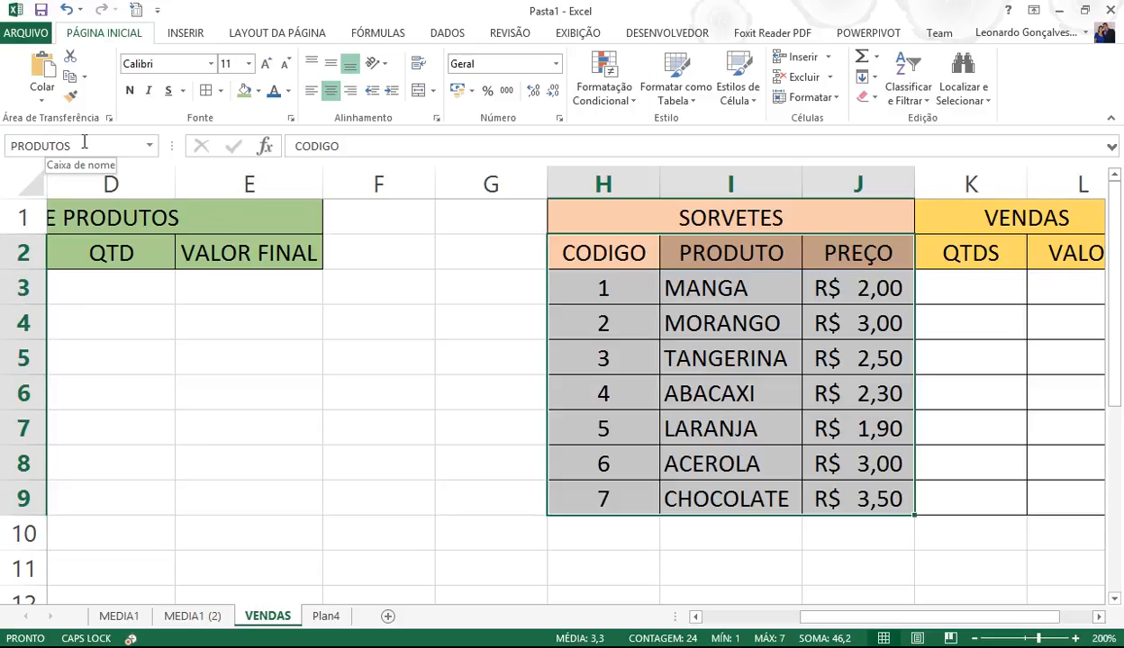
- Check the defined names by jumping to the PONTOS and PRODUTOS ranges, then select B3
left_click(563, 322)
left_click_drag(803, 617, 710, 618)
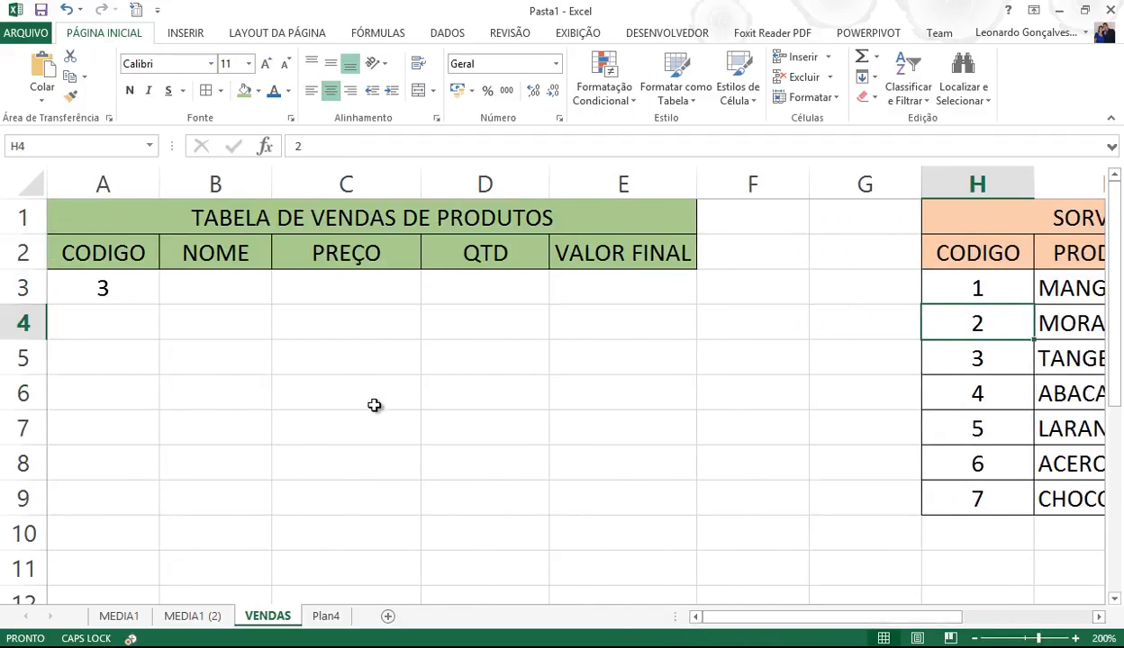
left_click(149, 145)
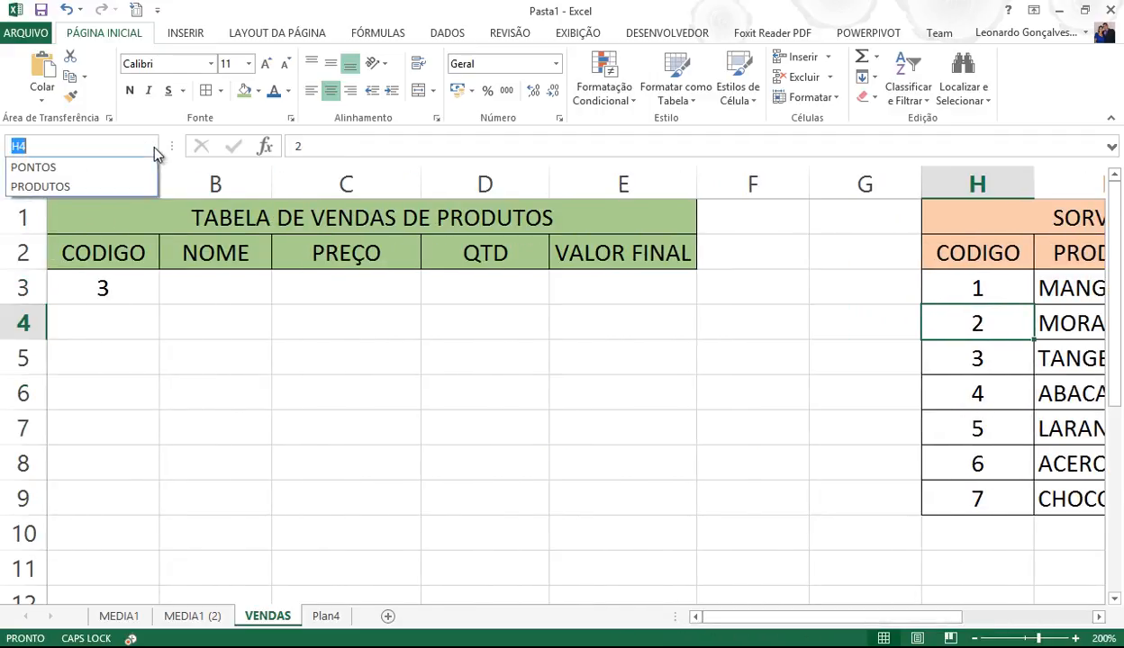
left_click(103, 174)
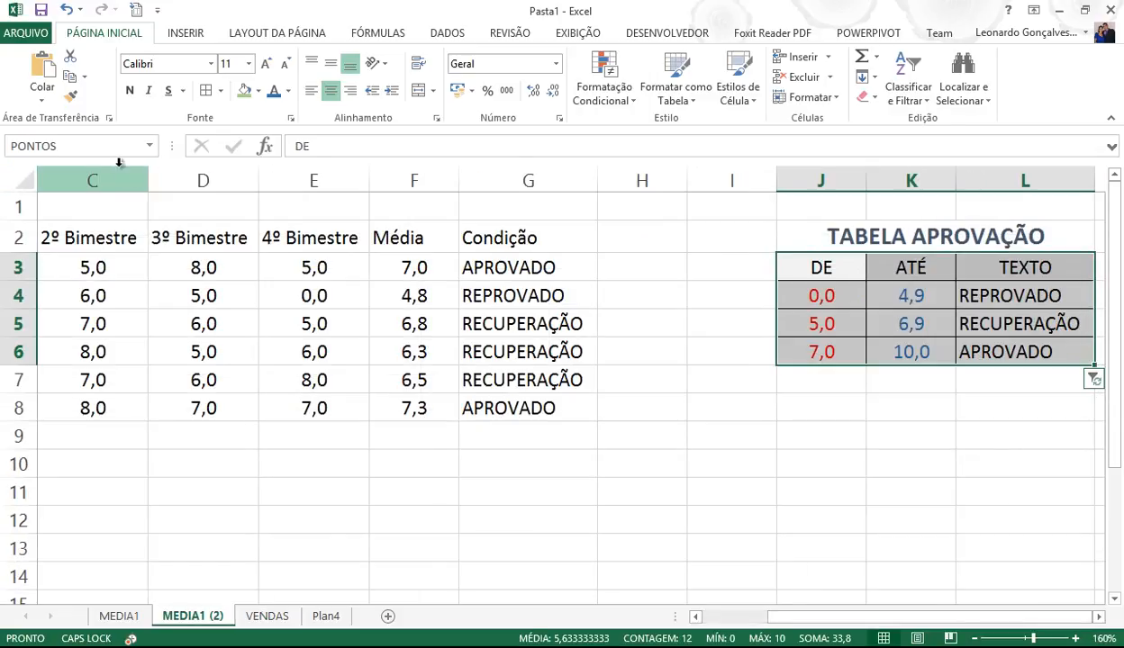
left_click(149, 145)
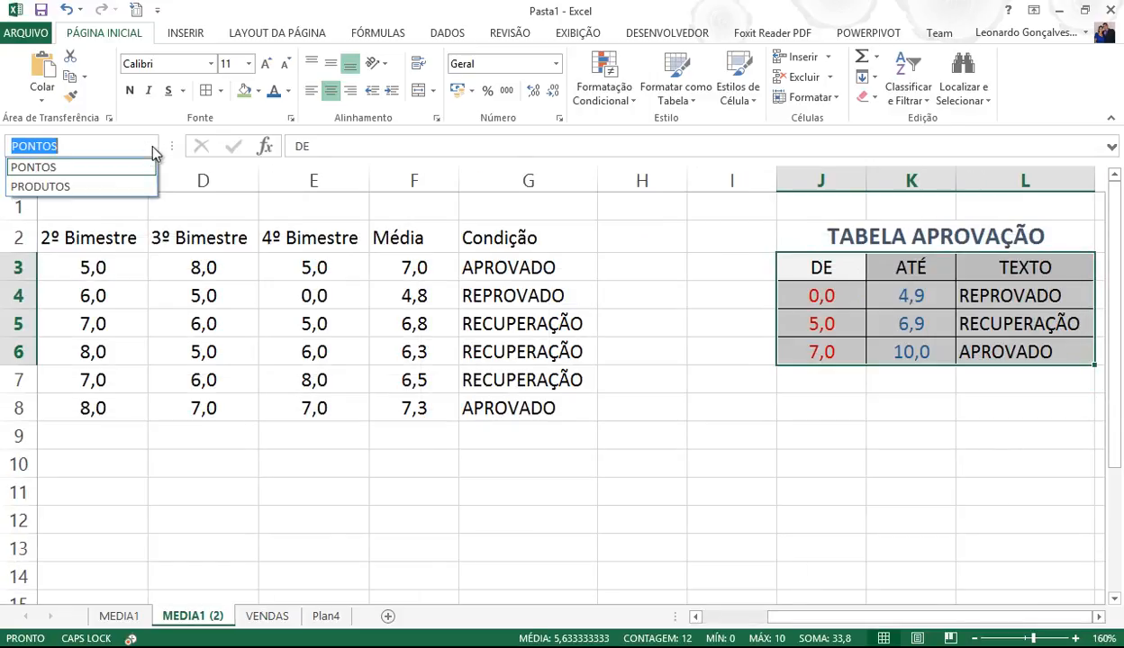
left_click(104, 184)
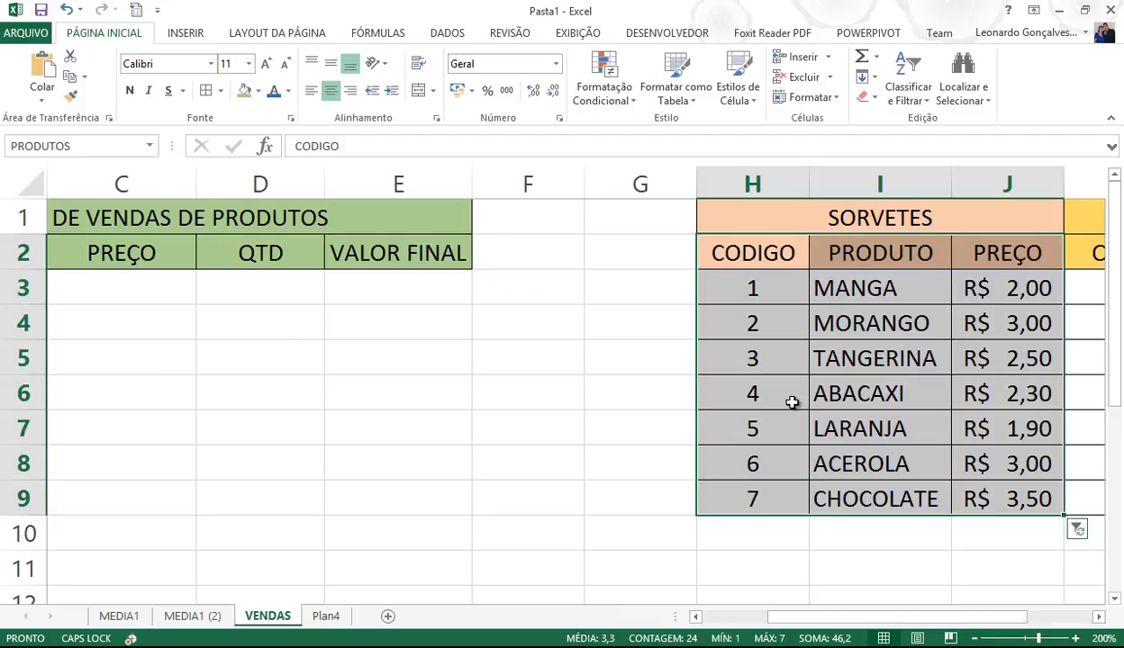
left_click(821, 263)
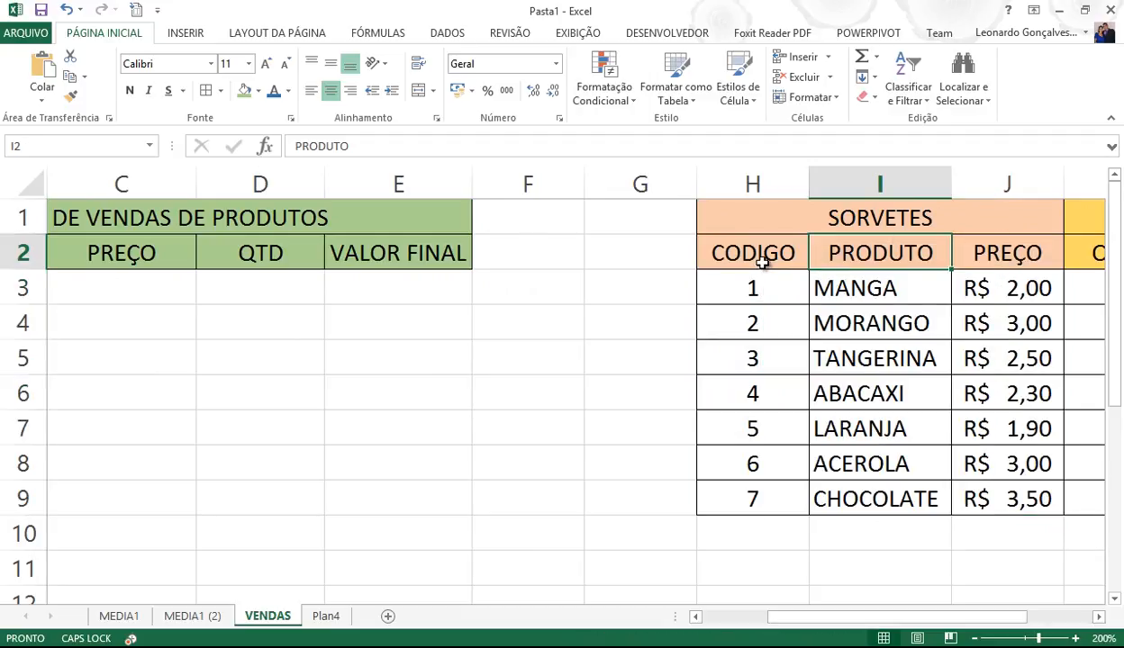
left_click(731, 618)
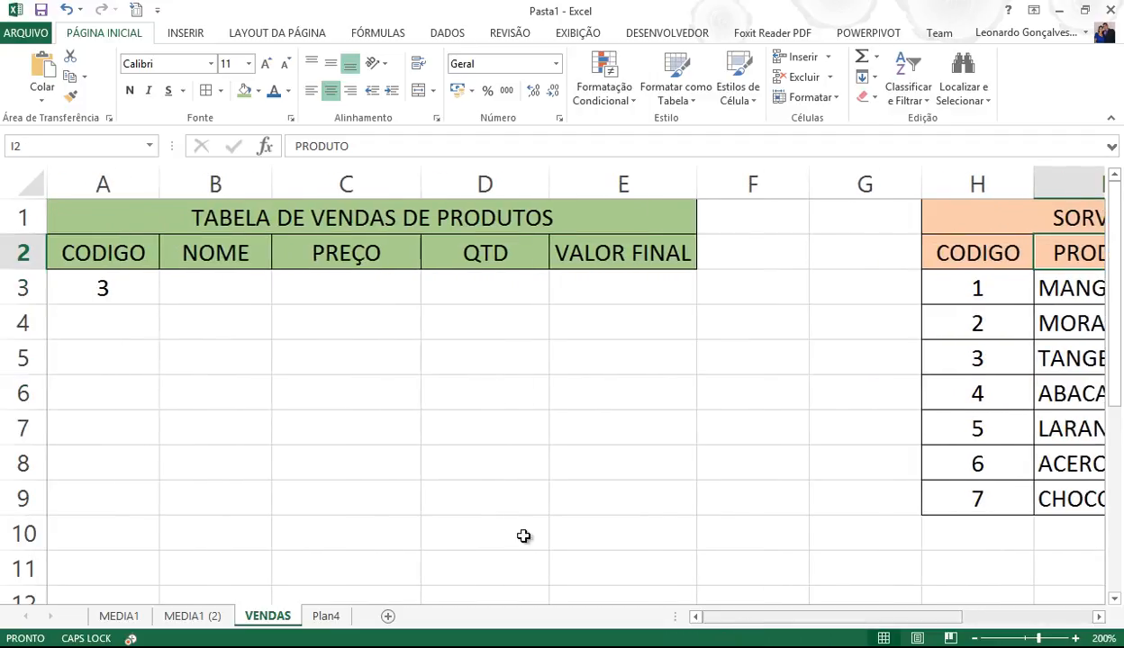
left_click(207, 290)
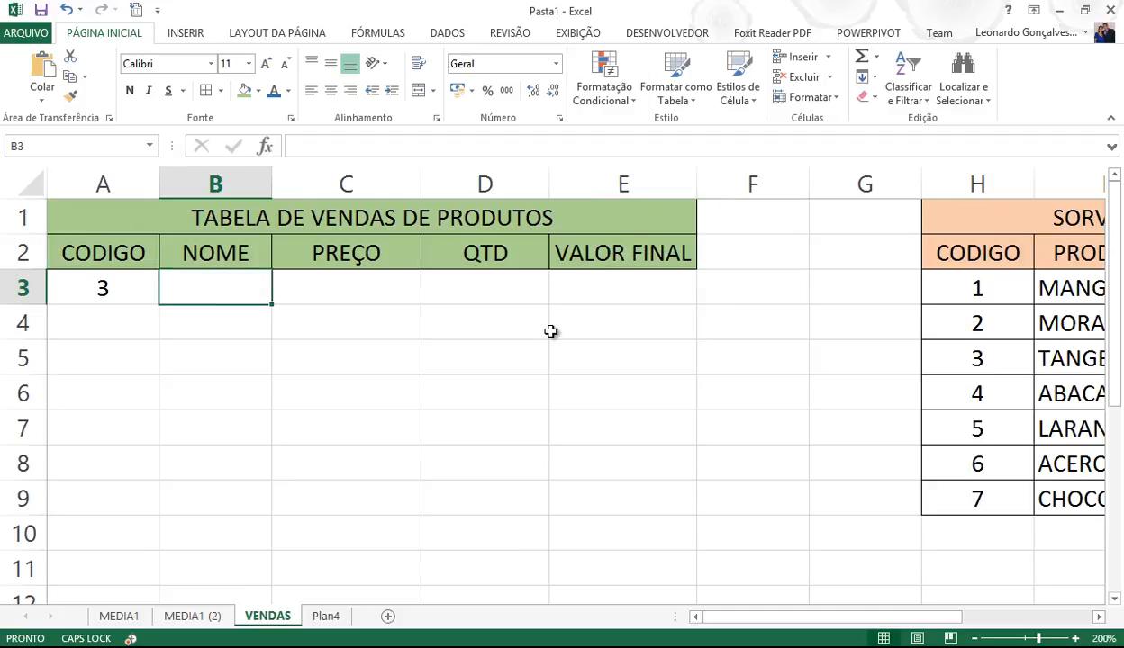
- Enter =PROCV(A3;PRODUTOS;2) in B3 so the product name TANGERINA appears
type("=ORIC")
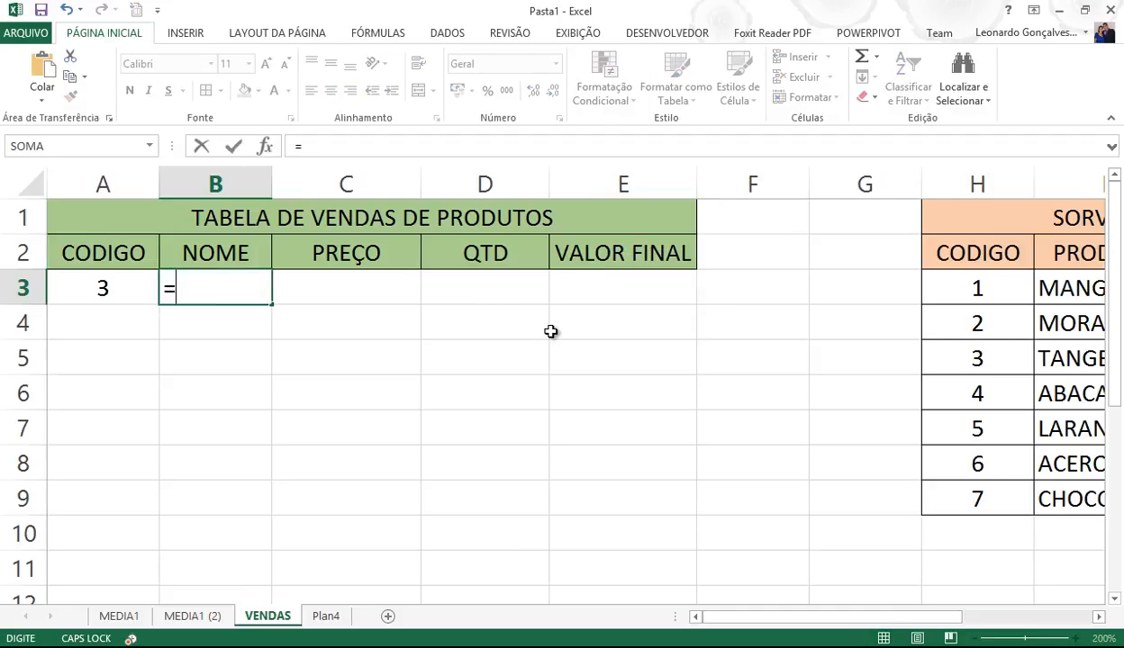
key("BackSpace")
key("BackSpace")
key("BackSpace")
key("BackSpace")
type("PROCV(")
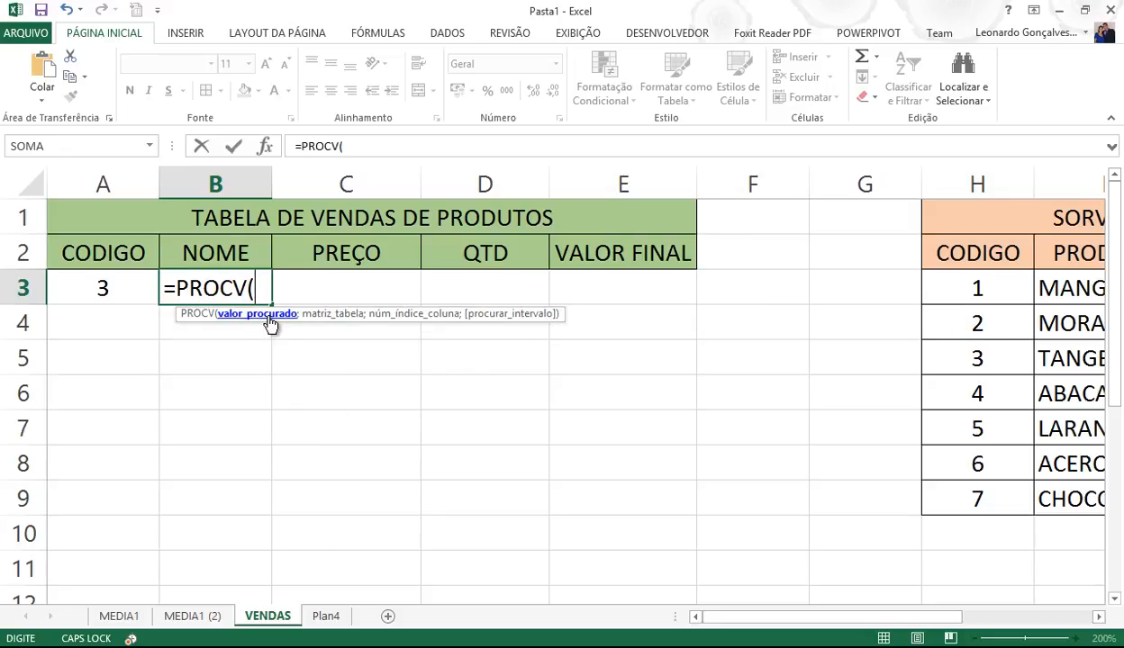
left_click(88, 285)
type(";")
type("PROC")
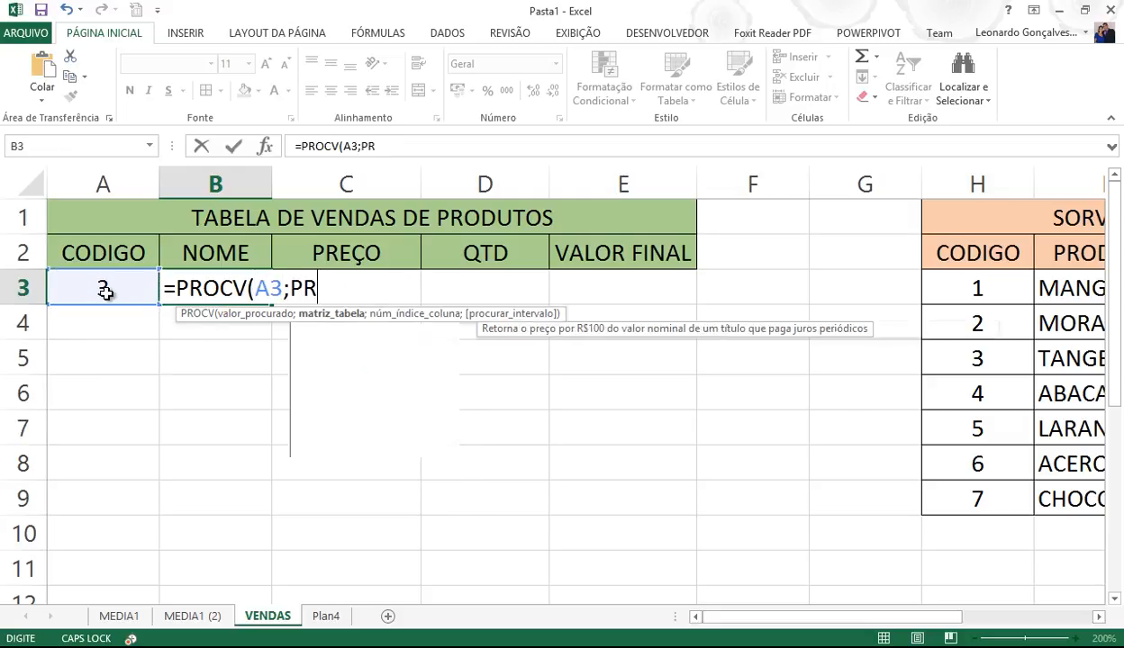
key("BackSpace")
type("DU")
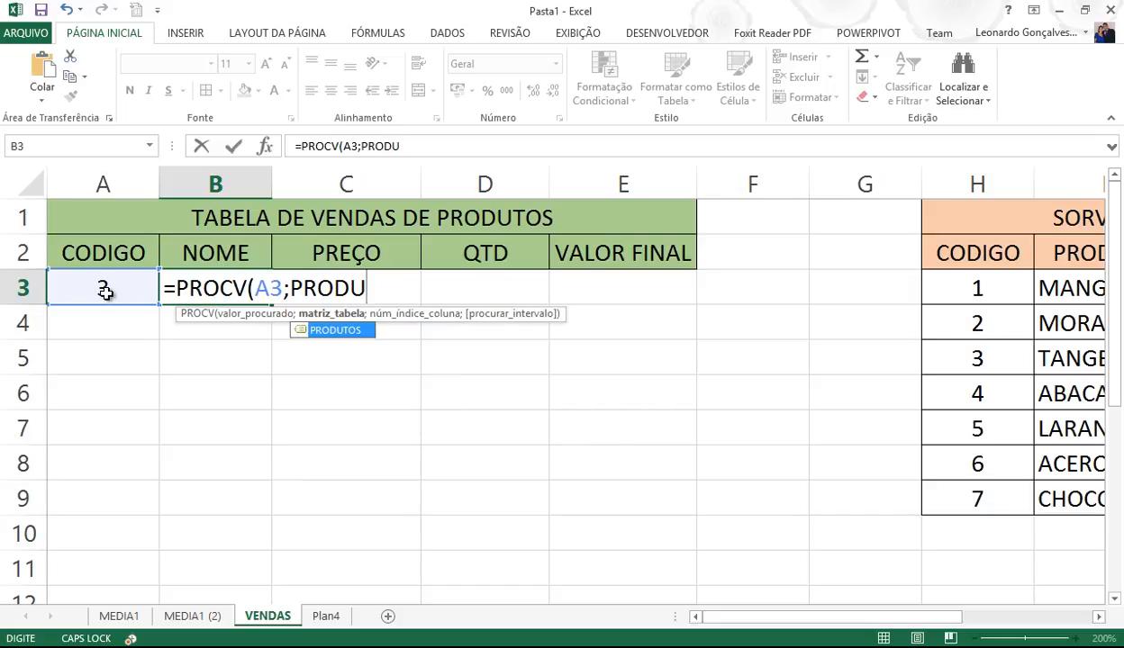
key("Return")
key("Return")
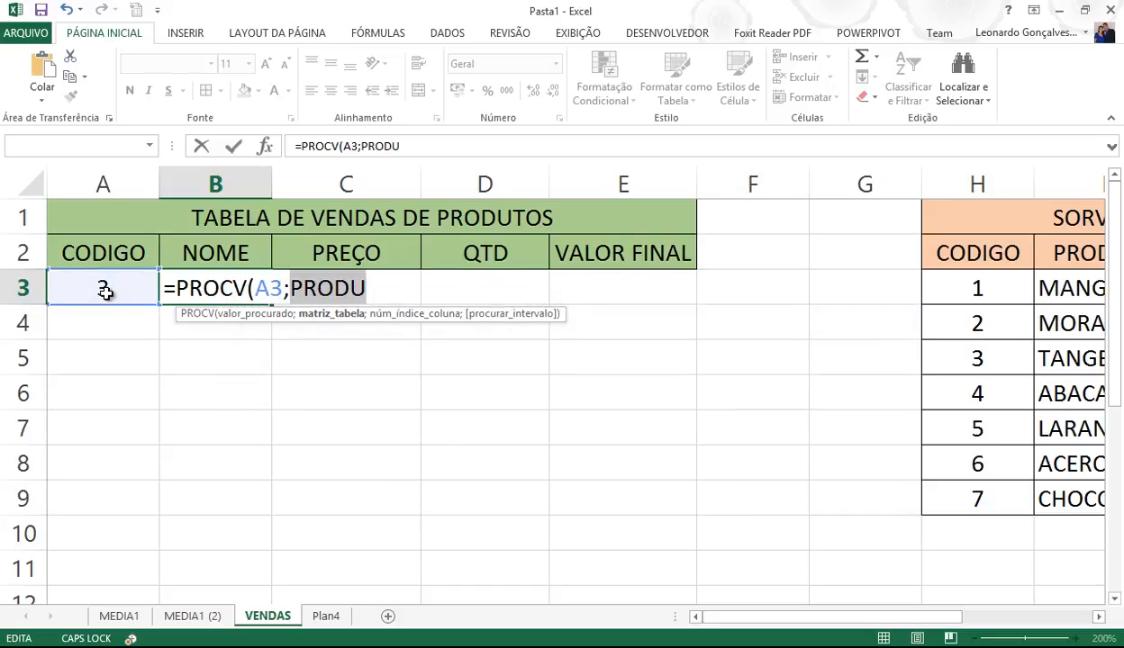
type("TO")
key("BackSpace")
key("BackSpace")
type("PRODUTOS")
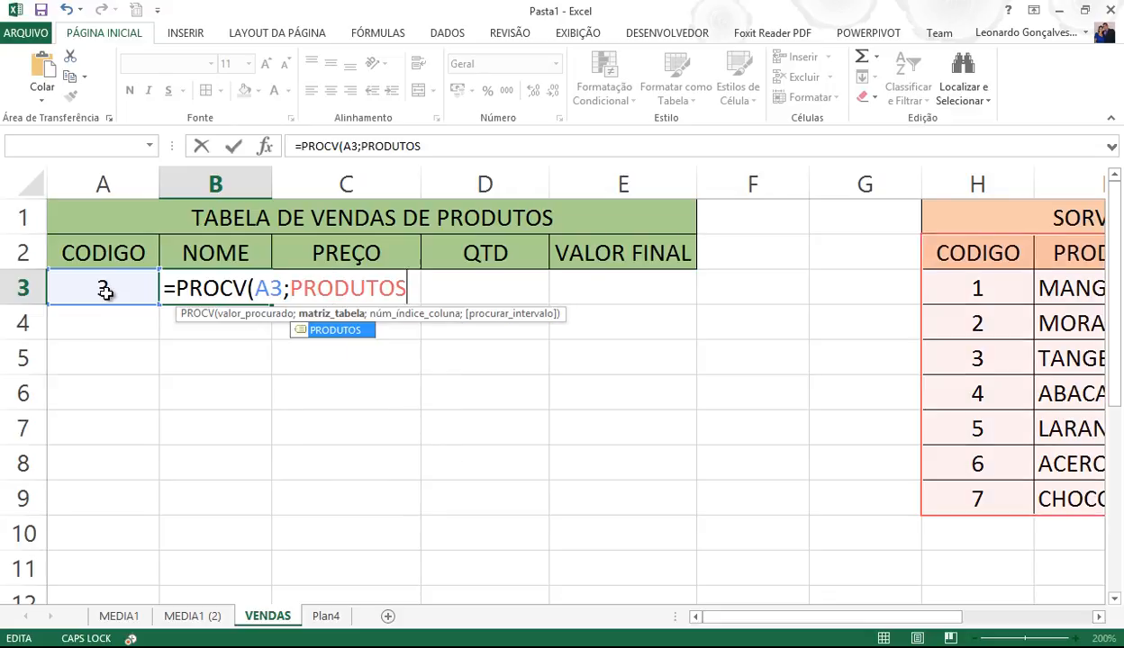
type(";")
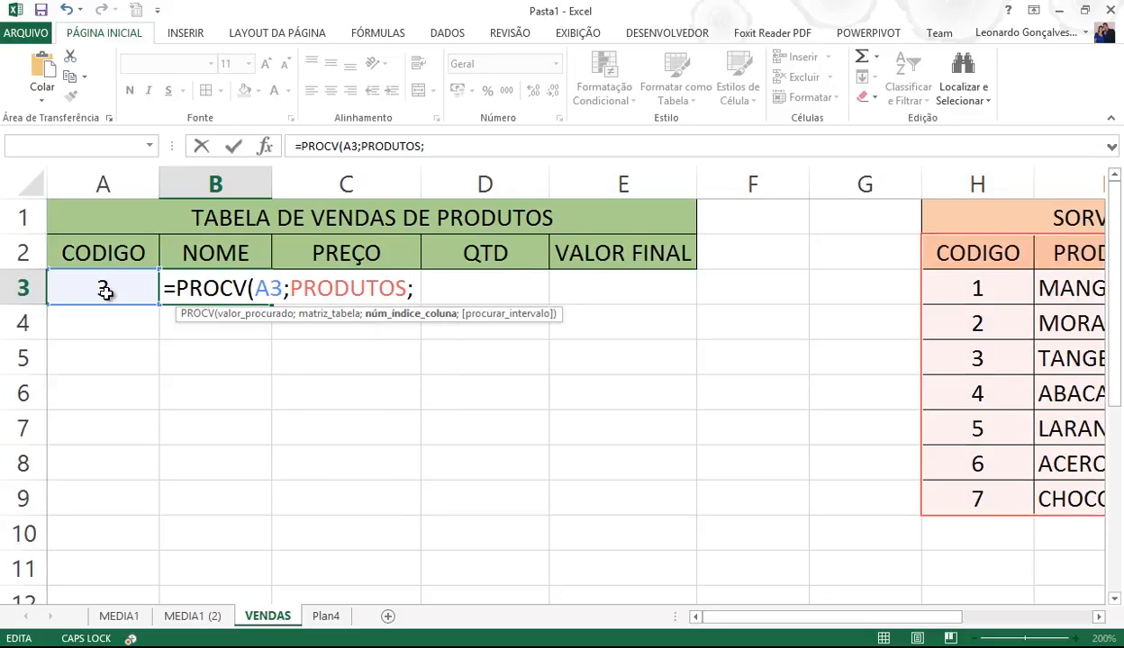
type("2)")
key("Return")
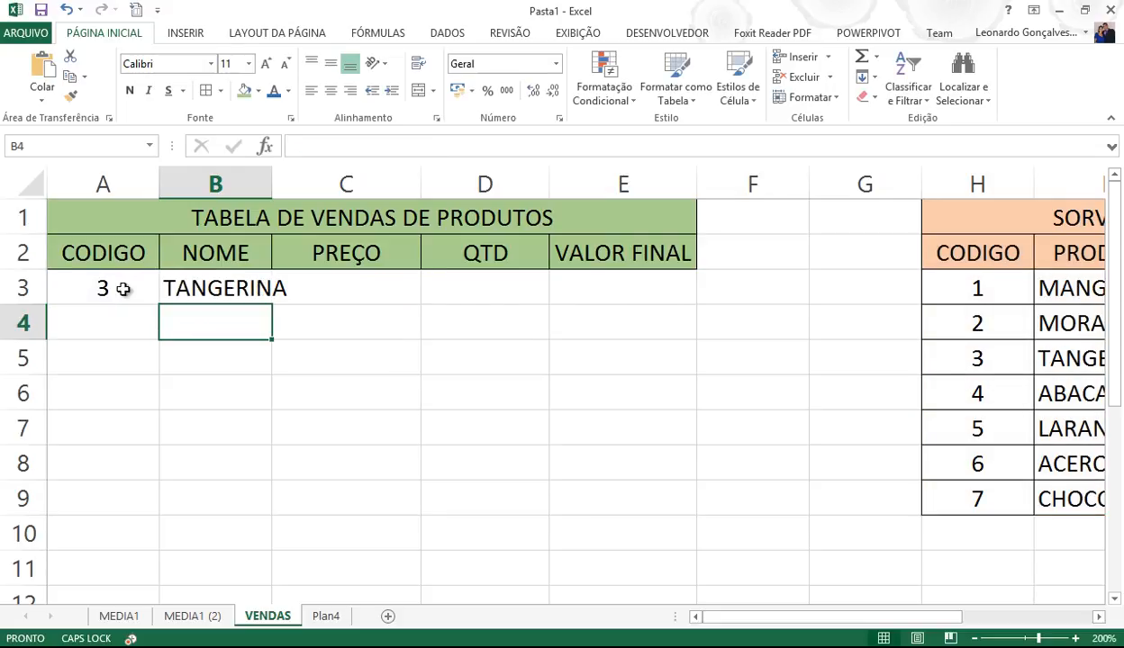
- Widen column B and test codes 5, 1 and finally 2 in A3, showing MORANGO
left_click_drag(275, 186, 303, 186)
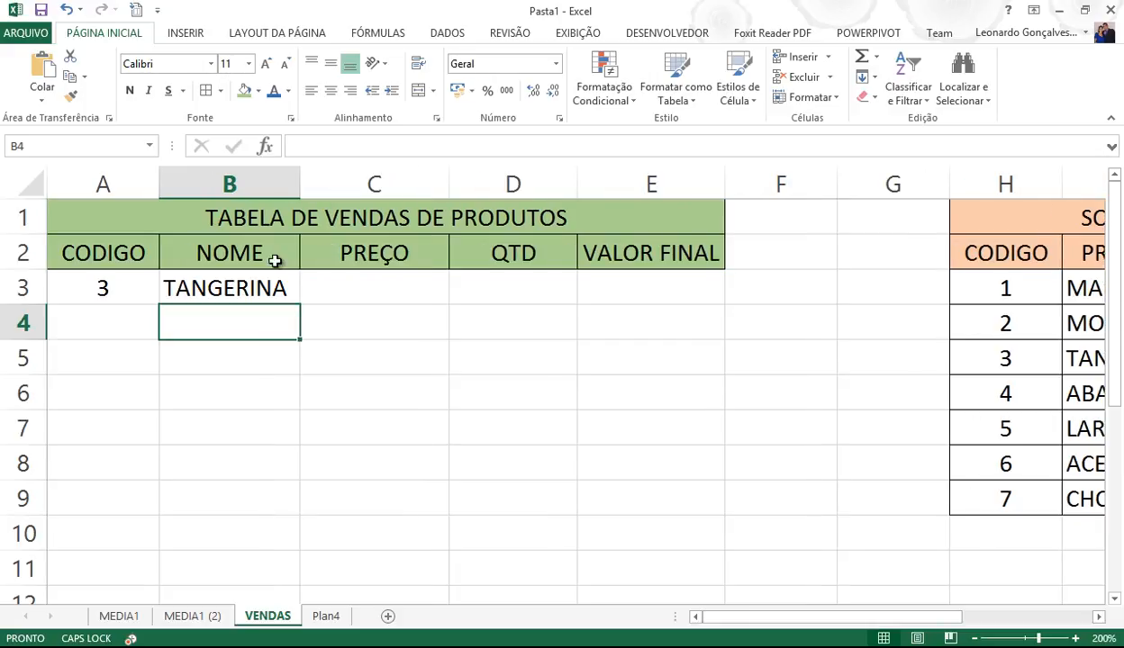
left_click(233, 403)
left_click(106, 288)
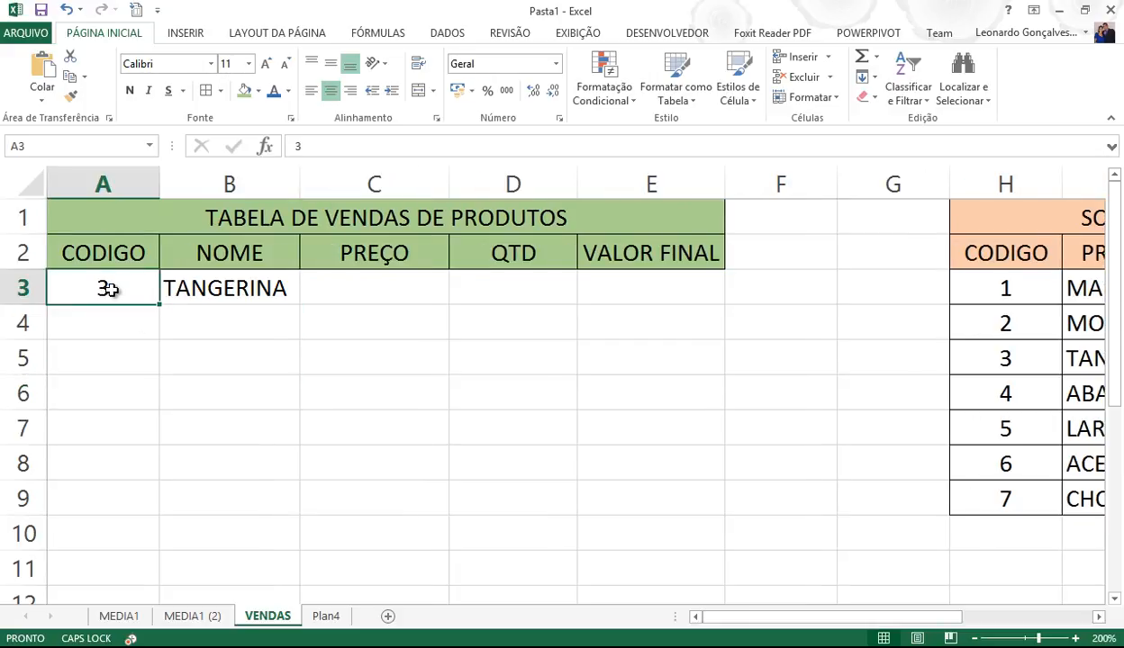
type("5")
key("Return")
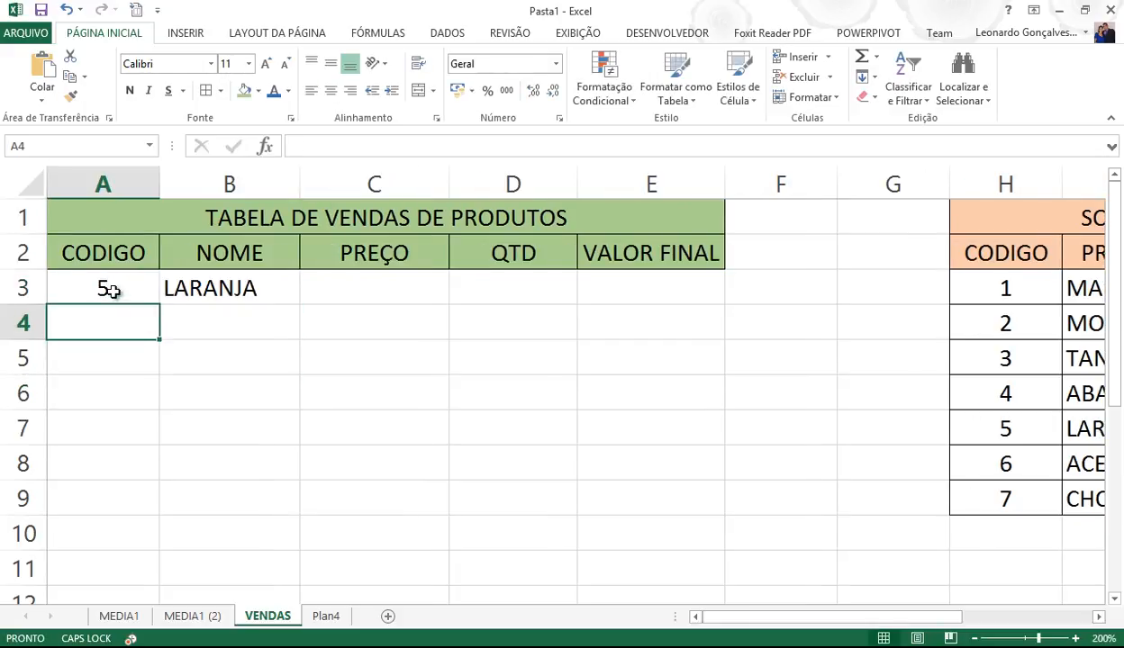
left_click(116, 294)
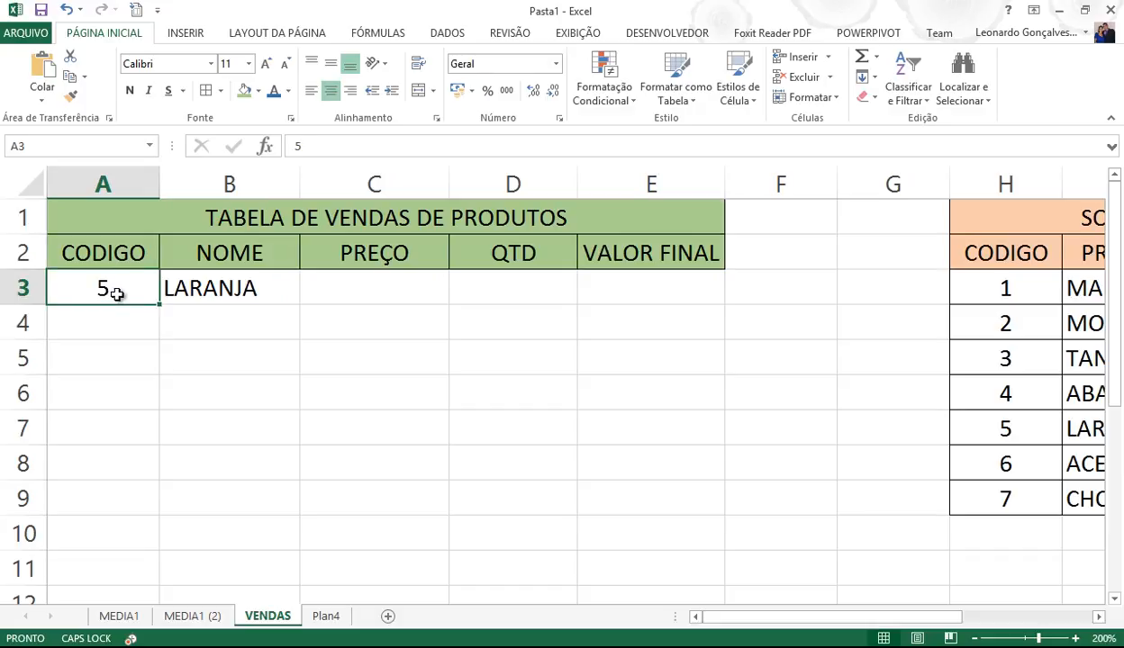
type("1")
key("Return")
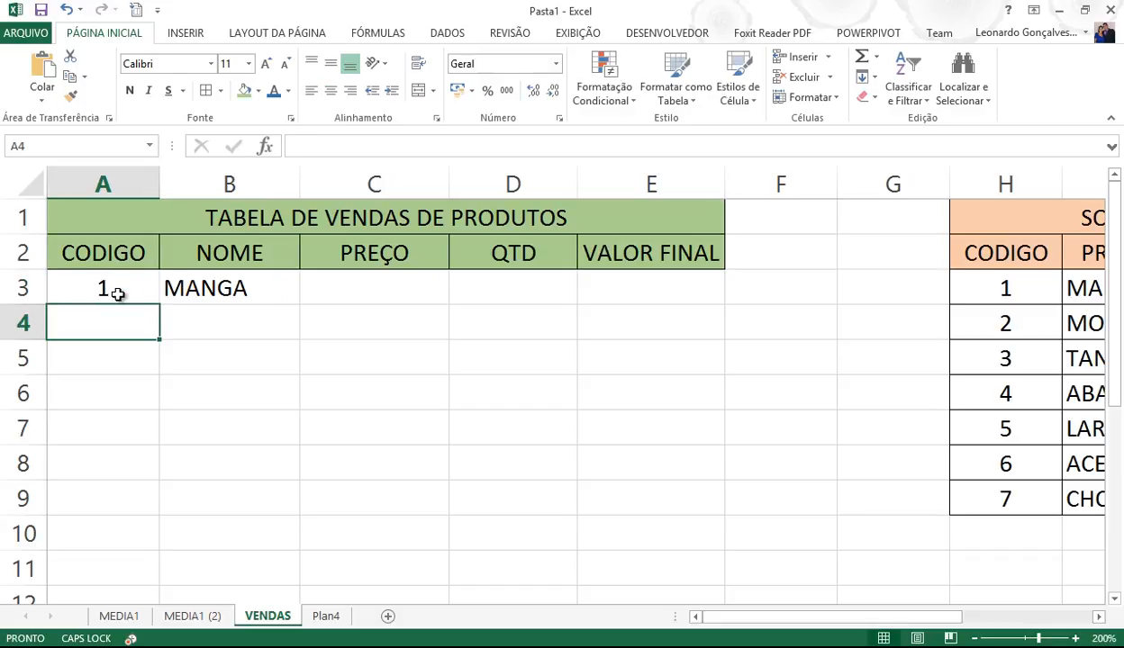
left_click(117, 292)
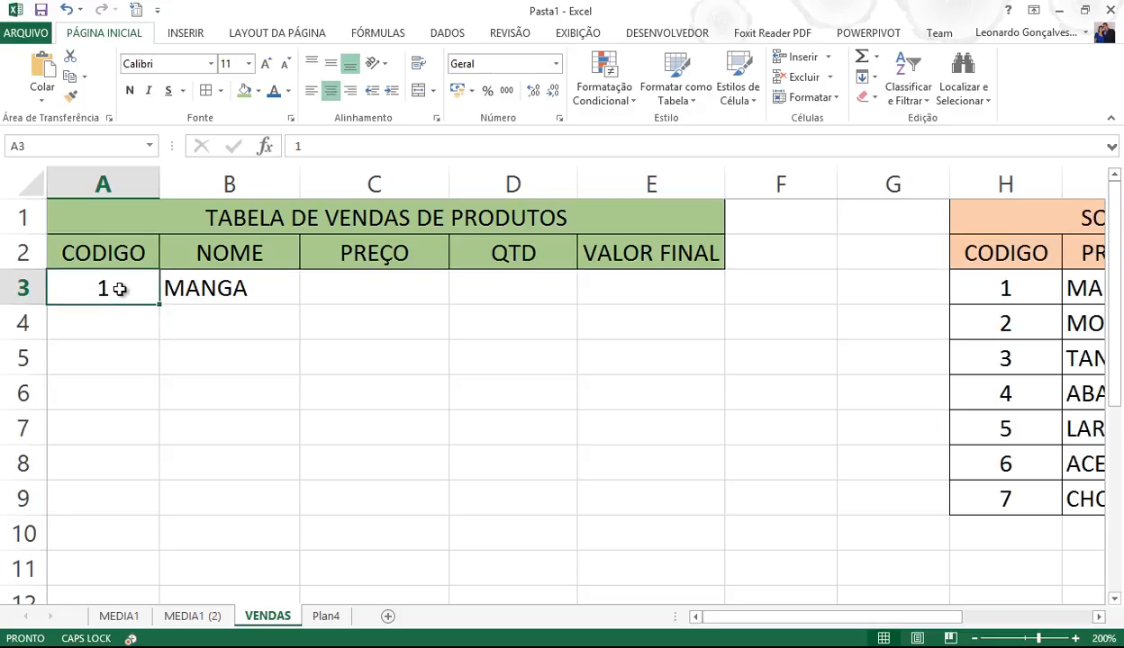
key("Delete")
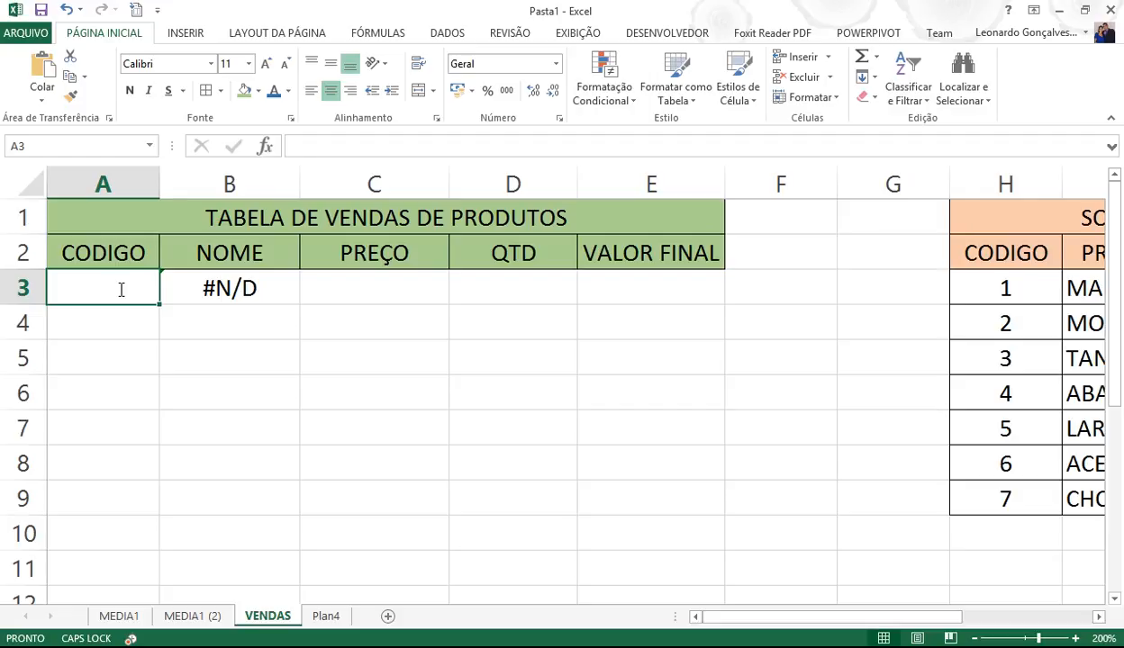
type("2")
key("Return")
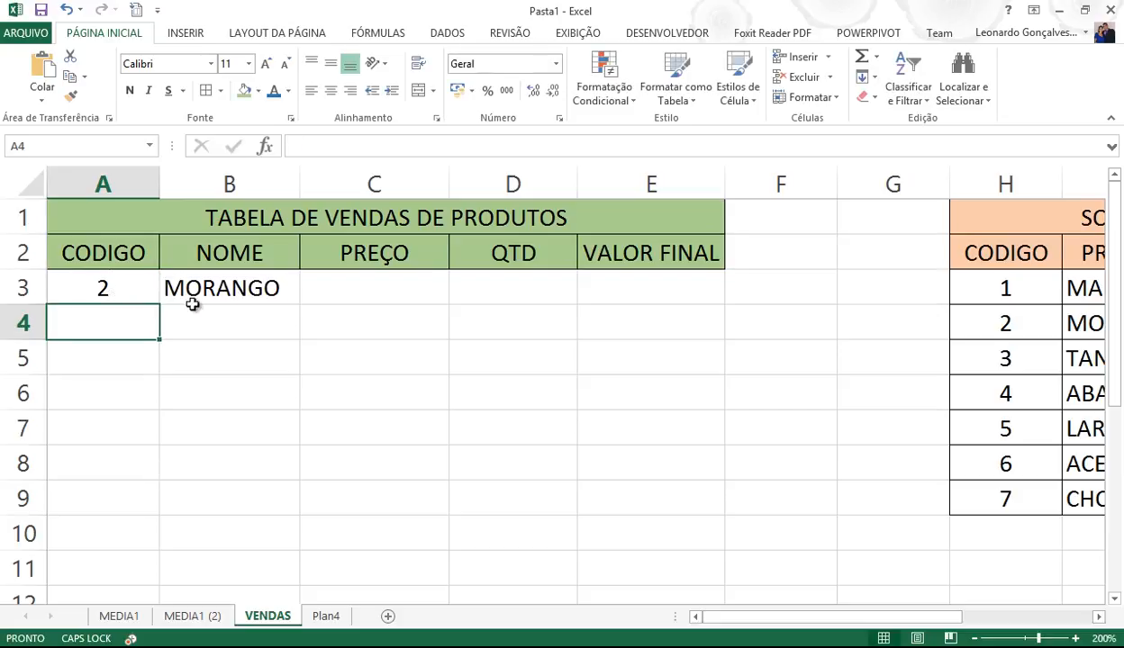
- Check a price in the product table and select C3 for the price formula
left_click(364, 279)
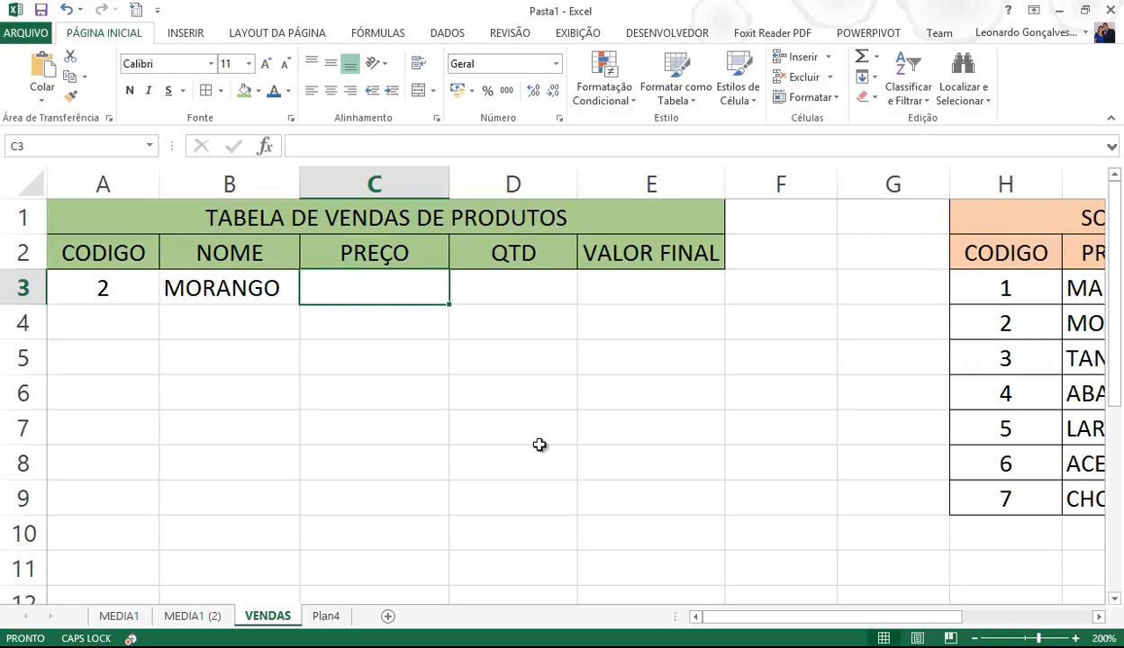
left_click_drag(846, 621, 911, 621)
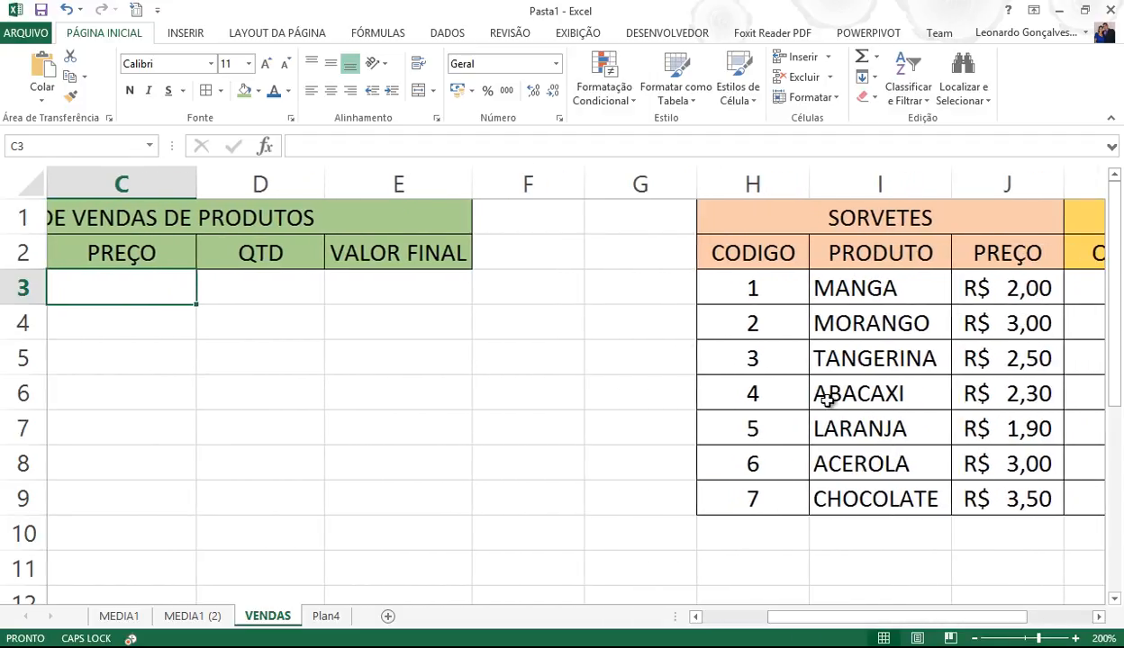
left_click(1013, 361)
left_click(1013, 329)
left_click_drag(881, 621, 810, 620)
left_click(391, 287)
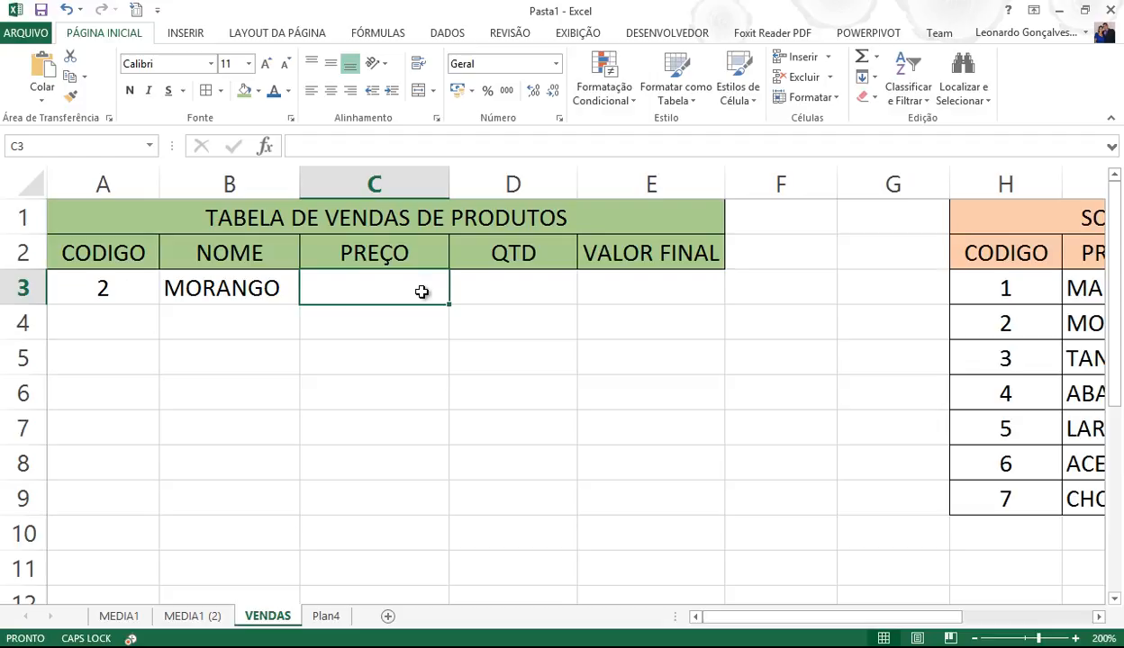
- Enter =PROCV(A3;PRODUTOS;3) in C3 and format the price as Accounting currency
type("=")
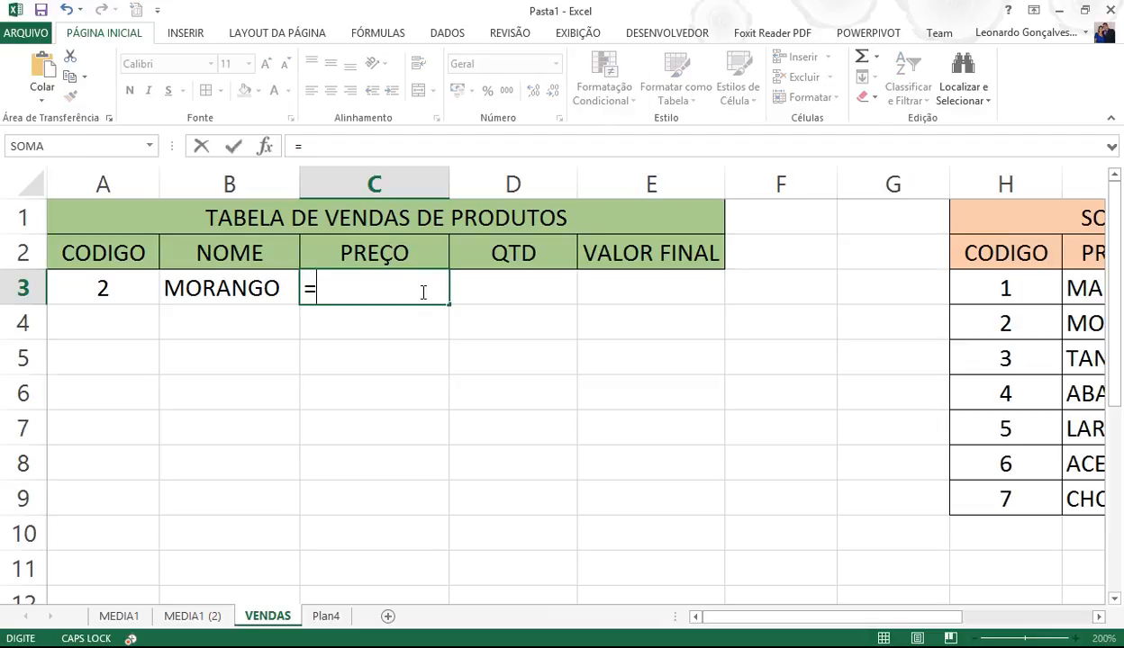
type("PROCV(")
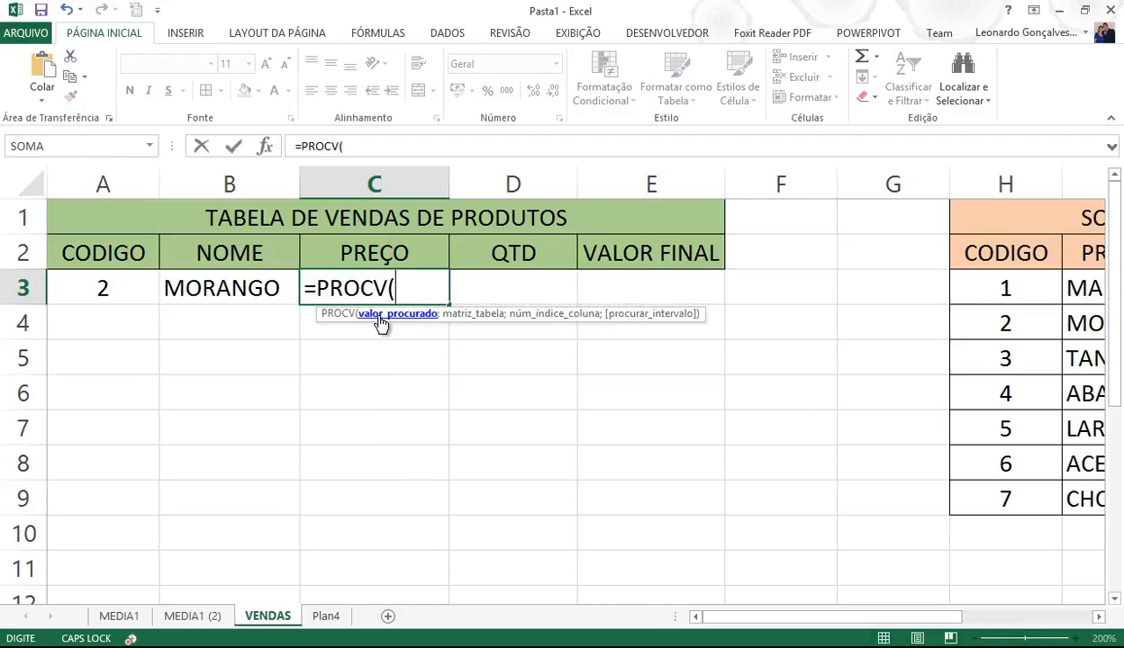
left_click(131, 289)
type(";PRODUTOS")
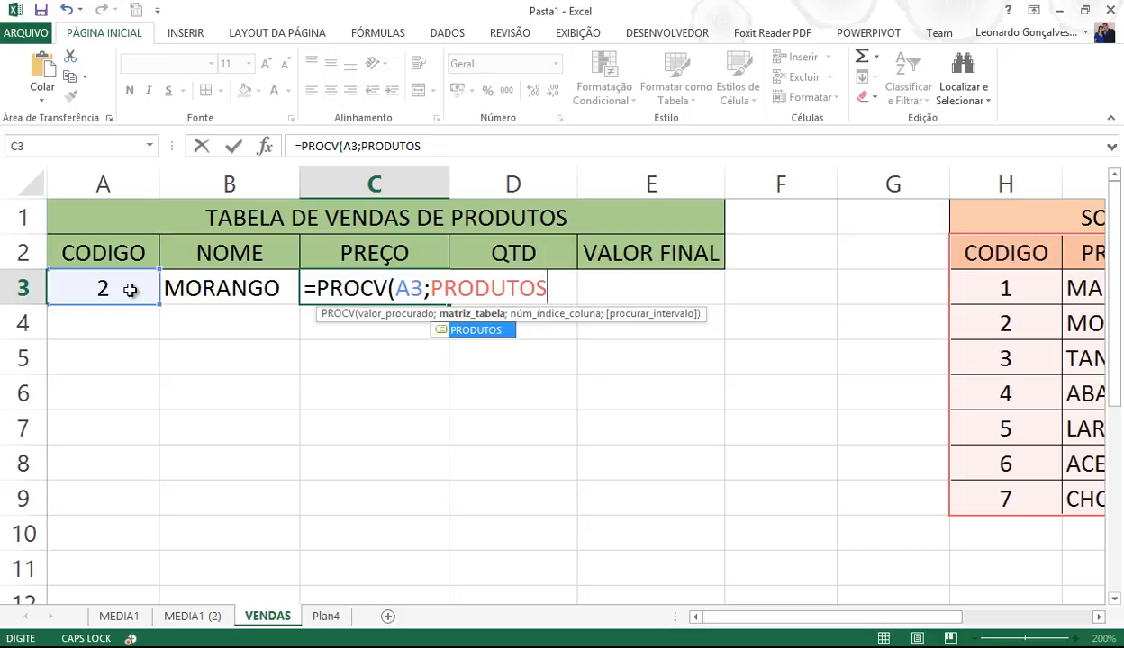
type(";3")
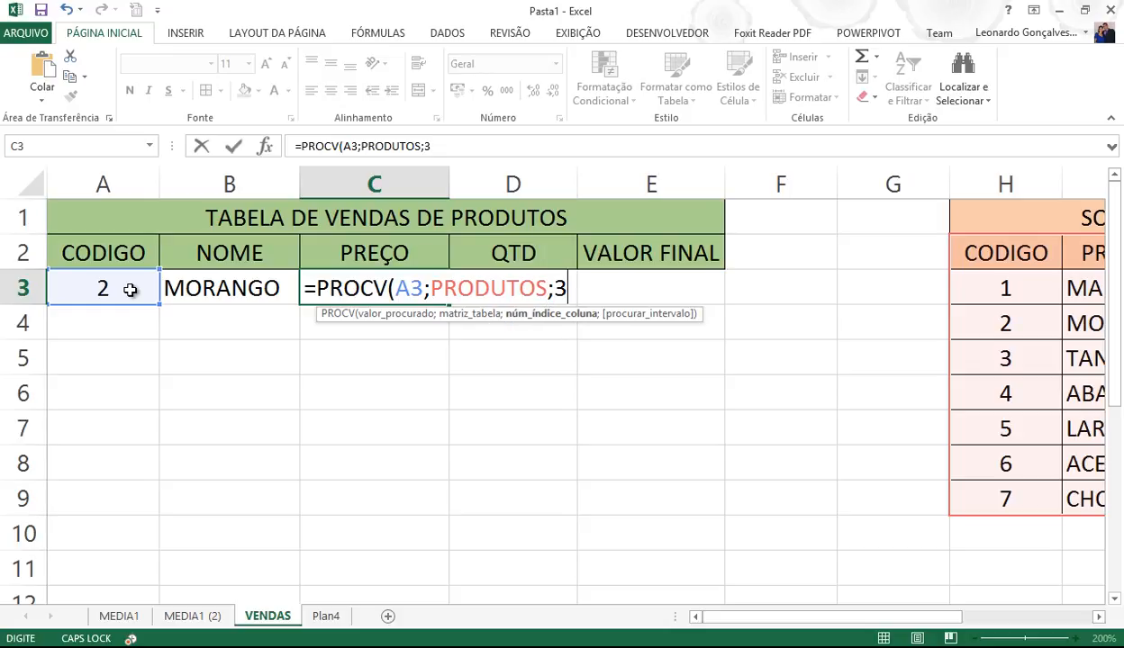
type(")")
key("Return")
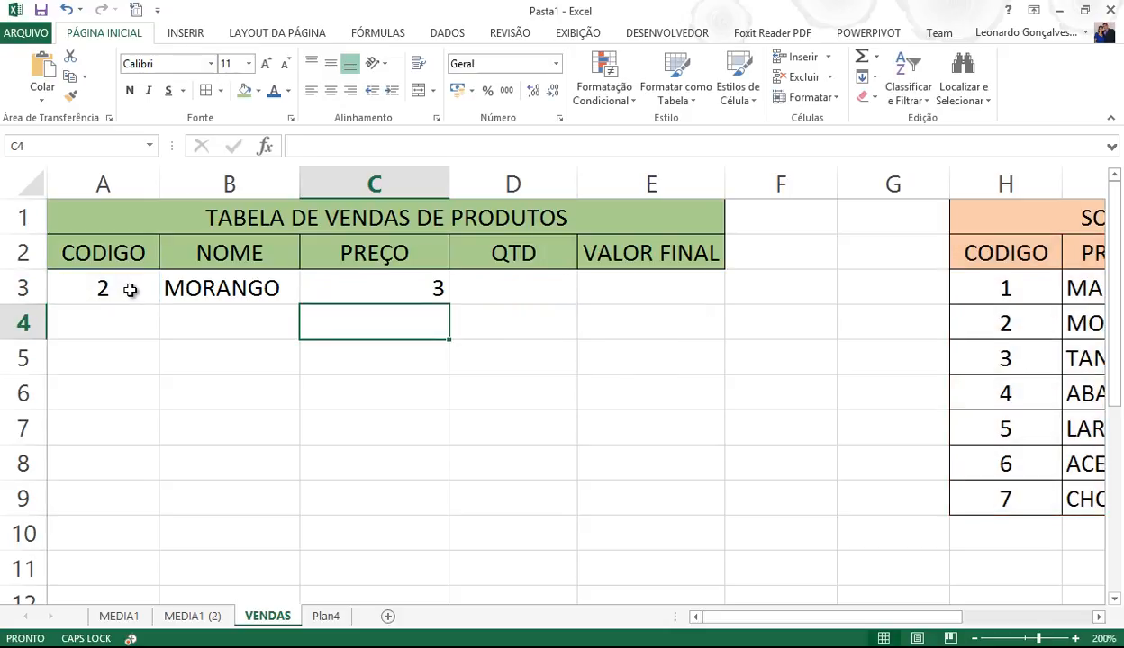
left_click(373, 282)
left_click(458, 90)
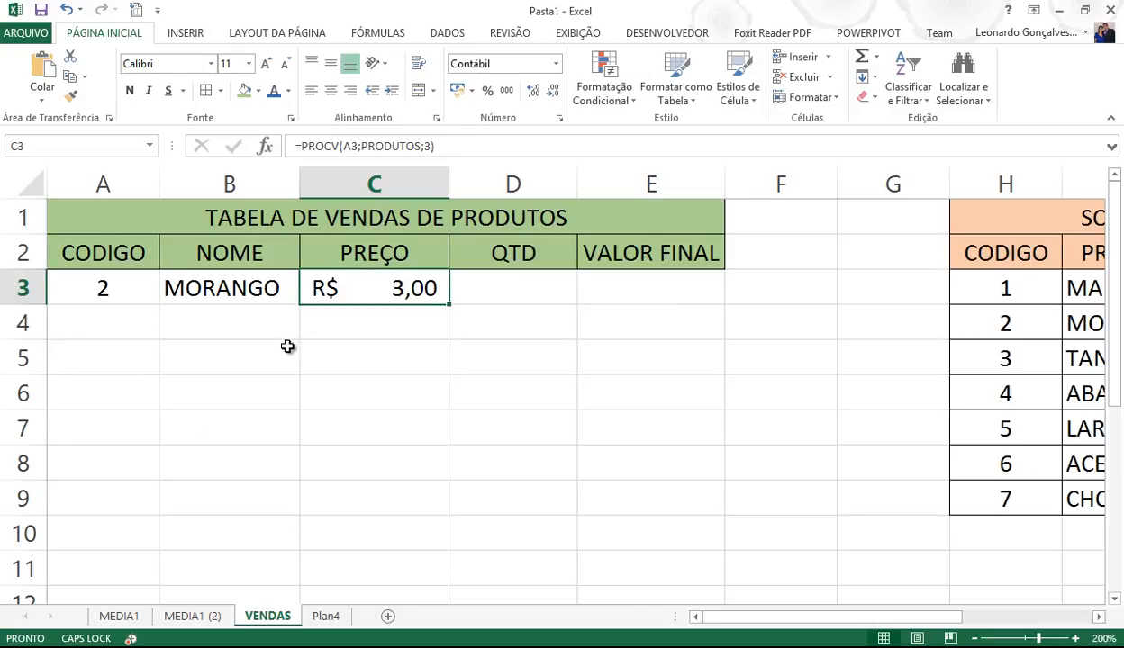
- Test codes 1 and 3 in A3, leaving TANGERINA at R$ 2,50, and review both lookup formulas
left_click(103, 288)
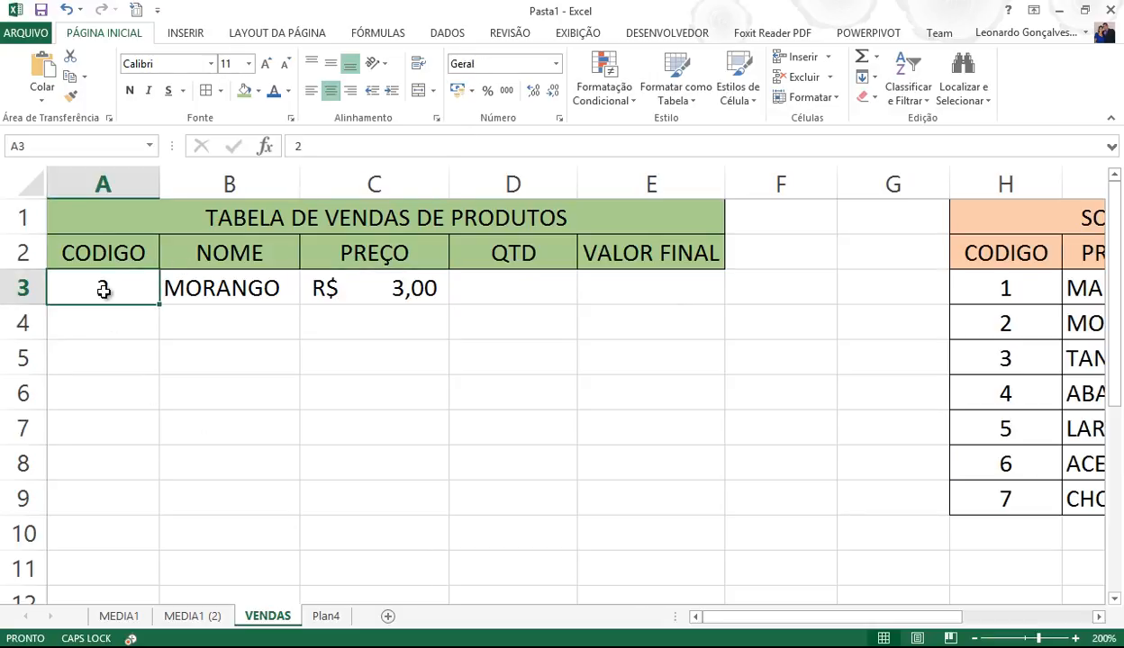
type("1")
key("Return")
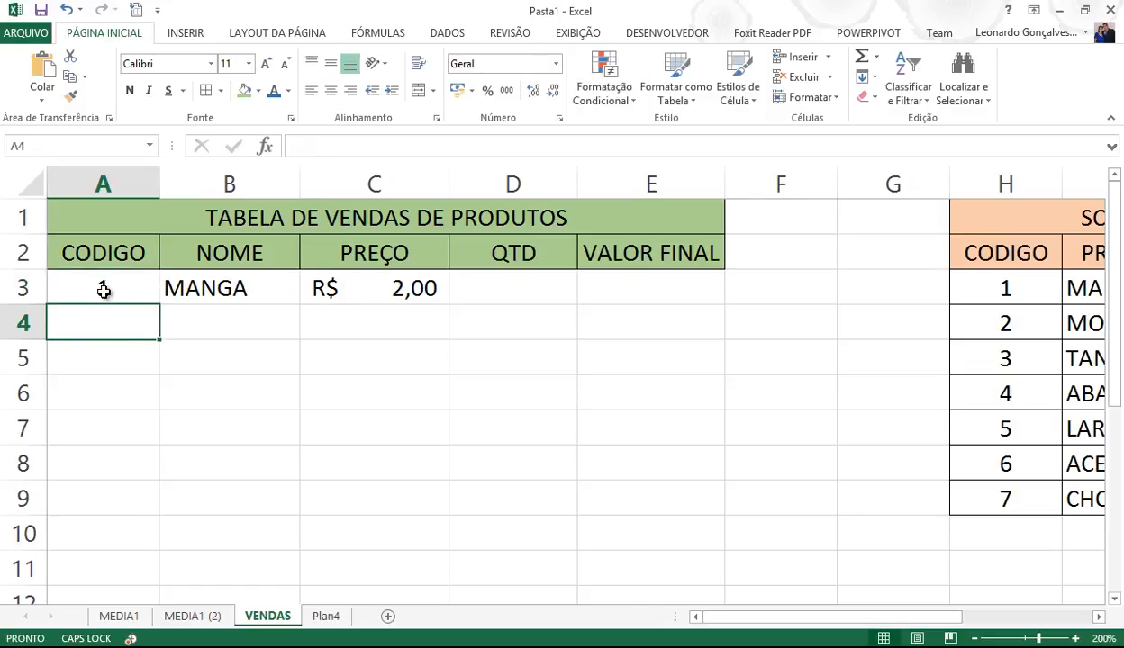
left_click(104, 289)
type("3")
key("Return")
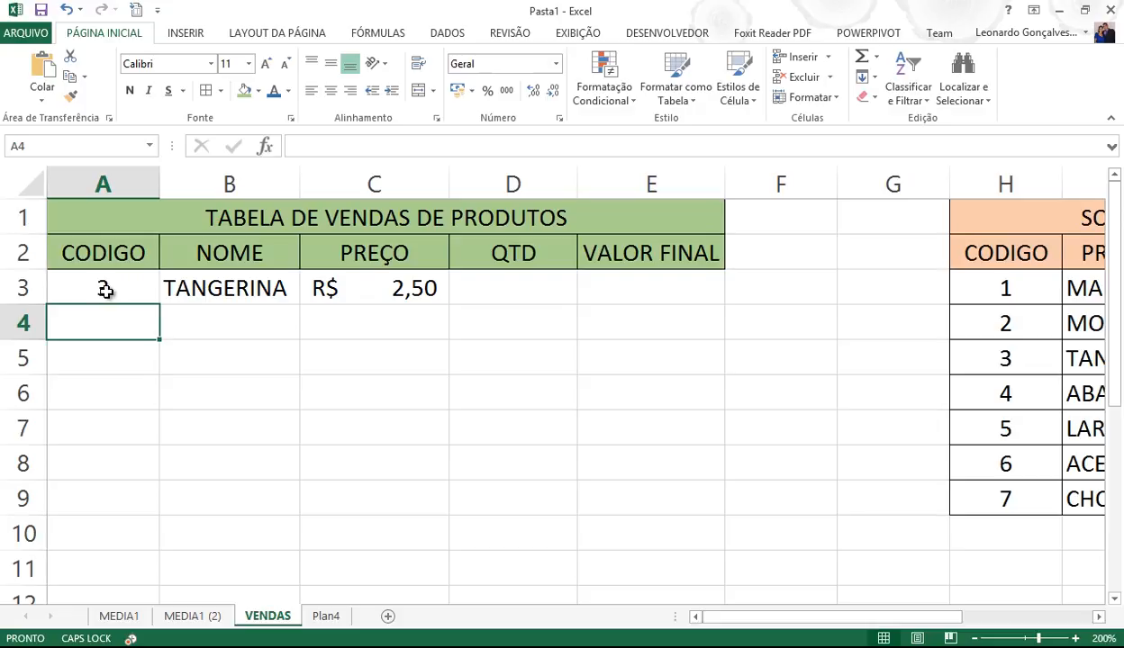
left_click(96, 288)
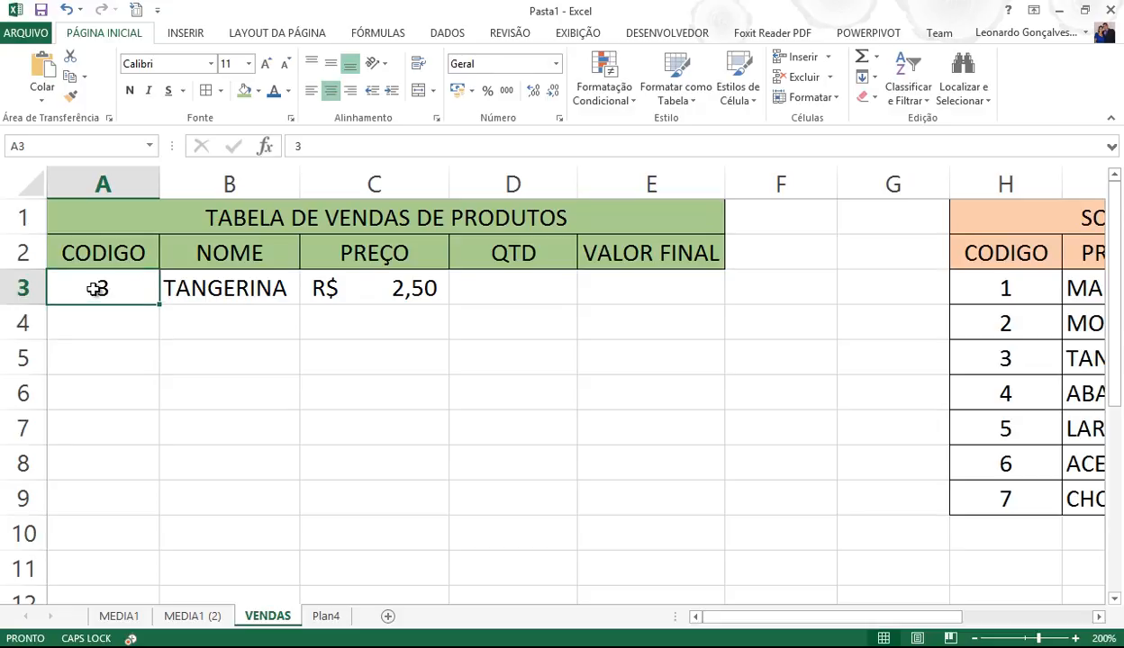
left_click(225, 290)
left_click(374, 293)
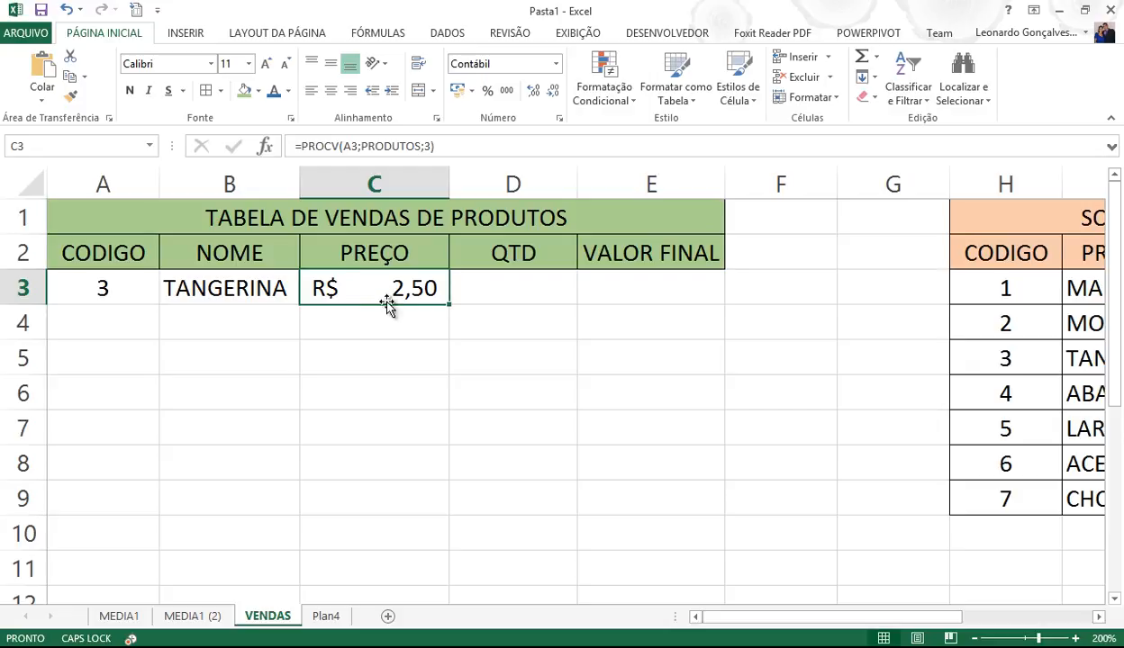
- Enter the quantity 3 in D3
left_click(526, 288)
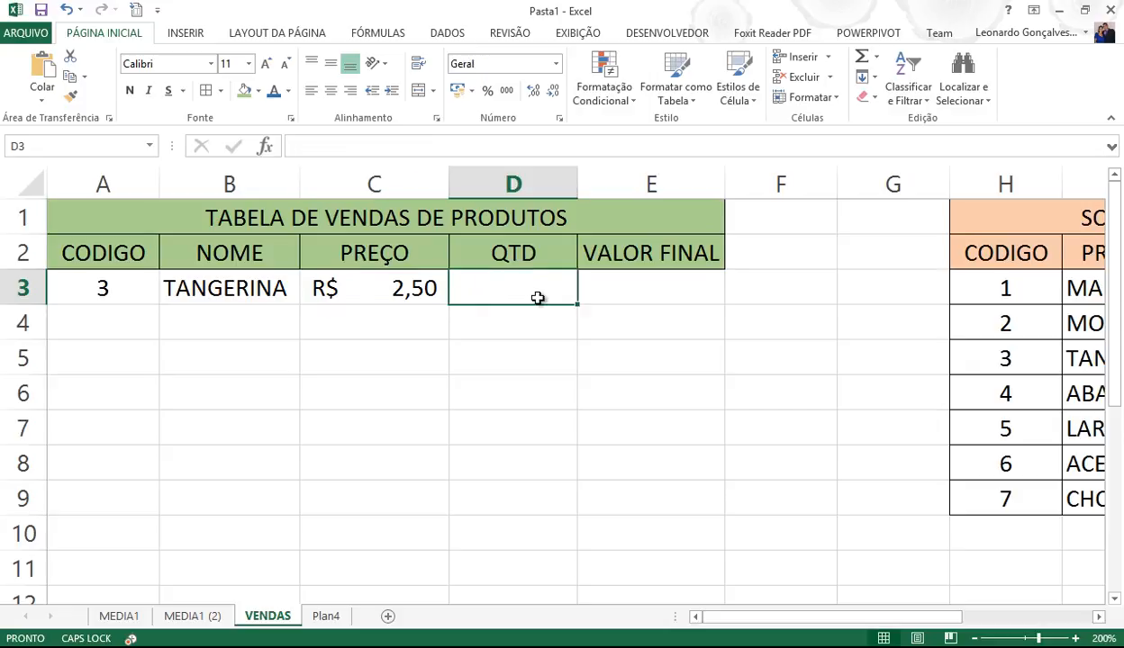
type("3")
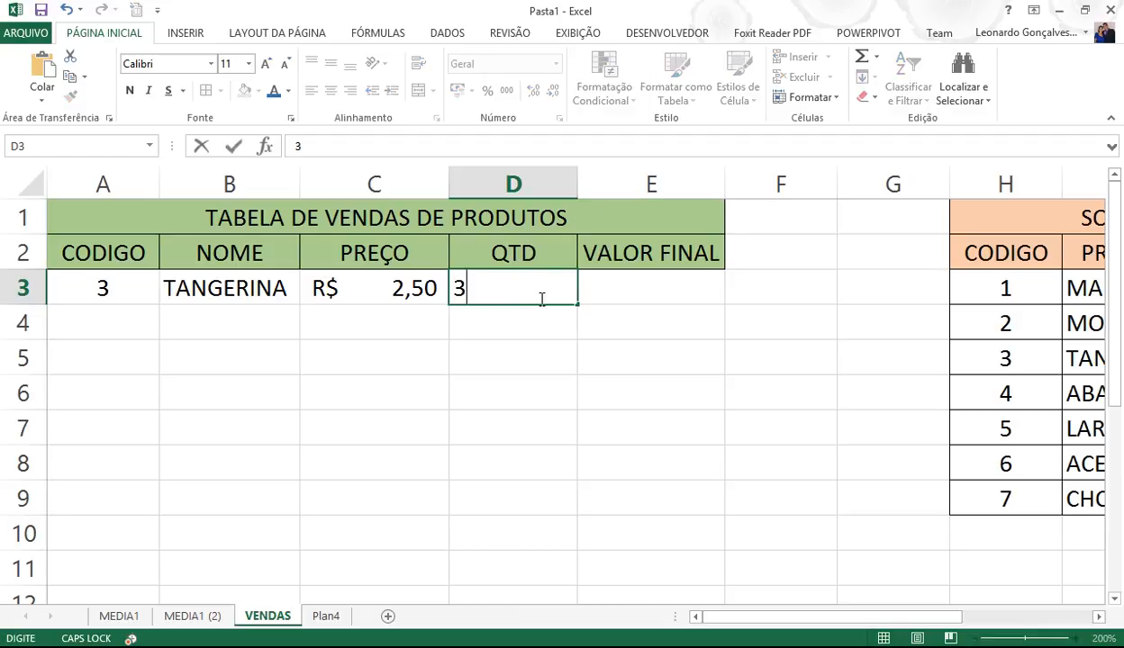
key("Return")
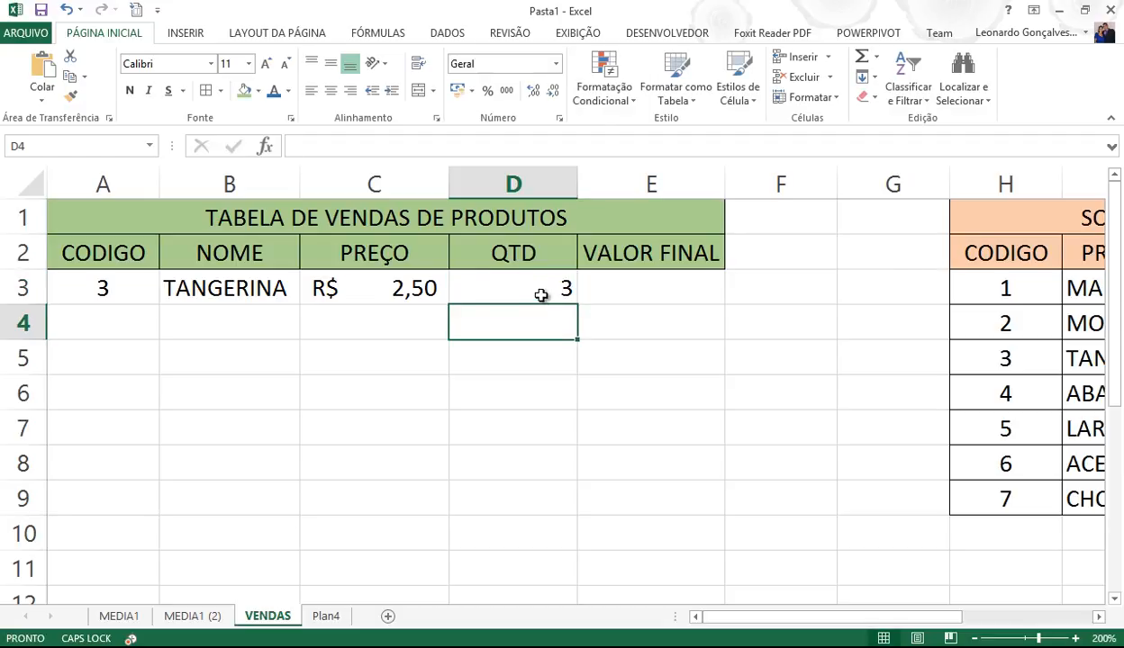
left_click(539, 293)
- Enter =C3*D3 in E3 for a VALOR FINAL of R$ 7,50
left_click(652, 294)
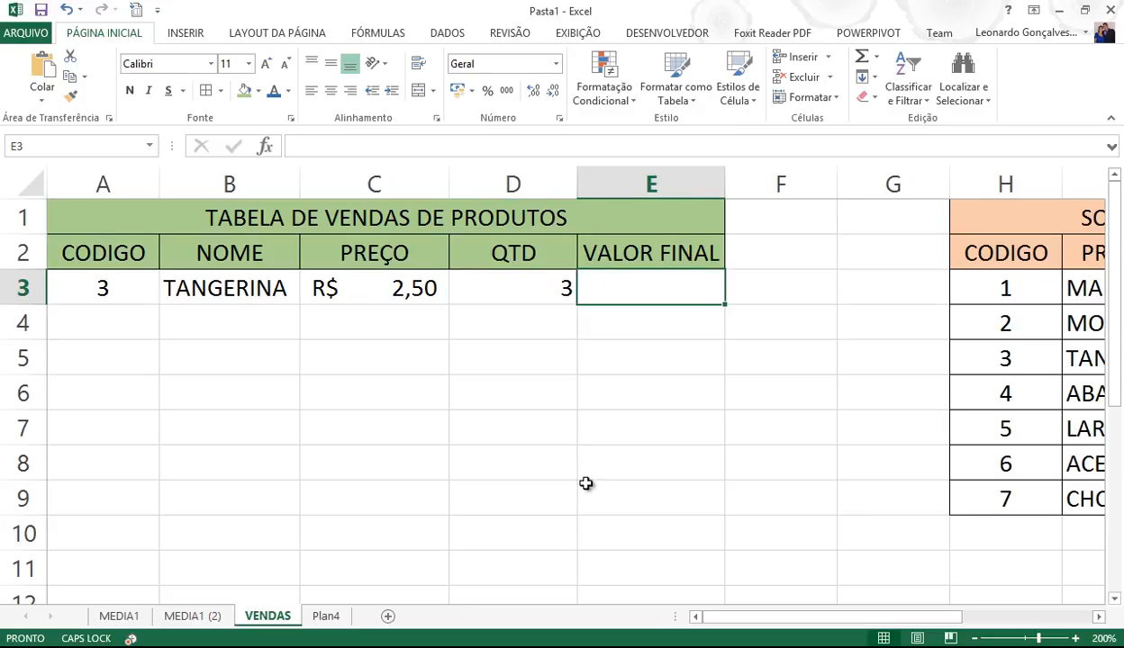
type("=")
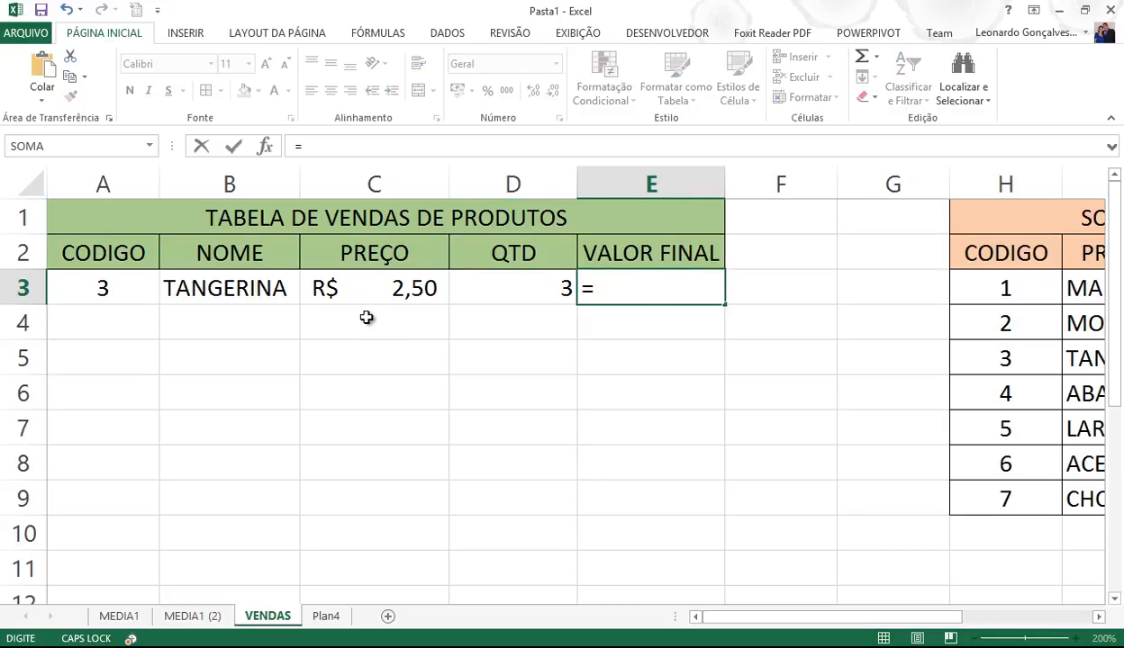
left_click(383, 293)
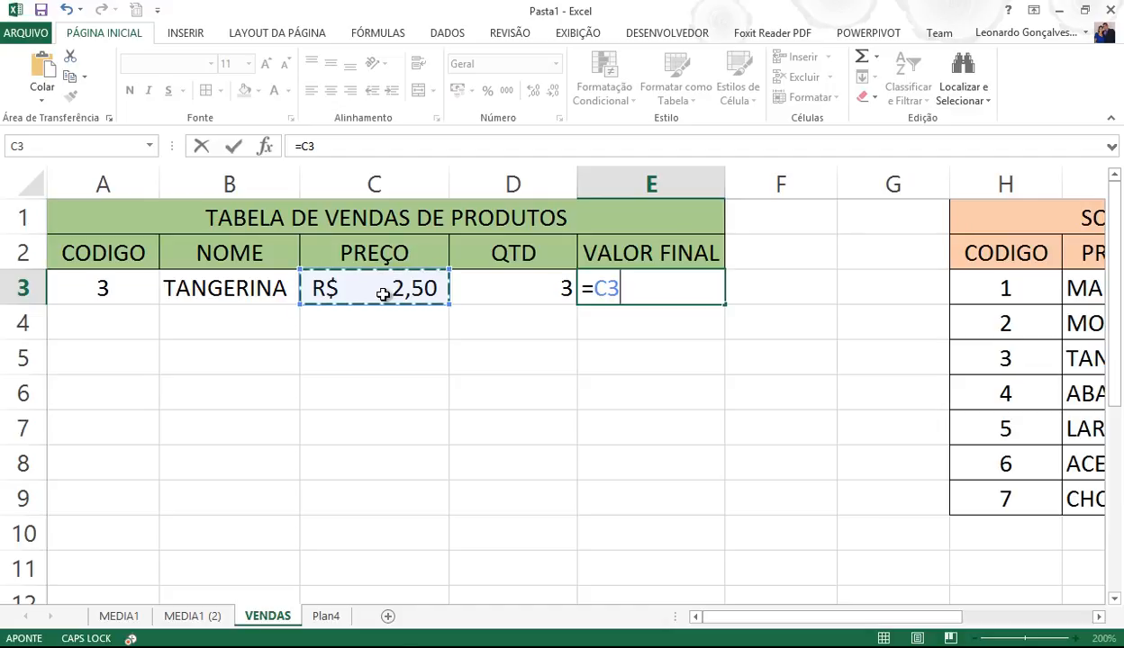
type("*")
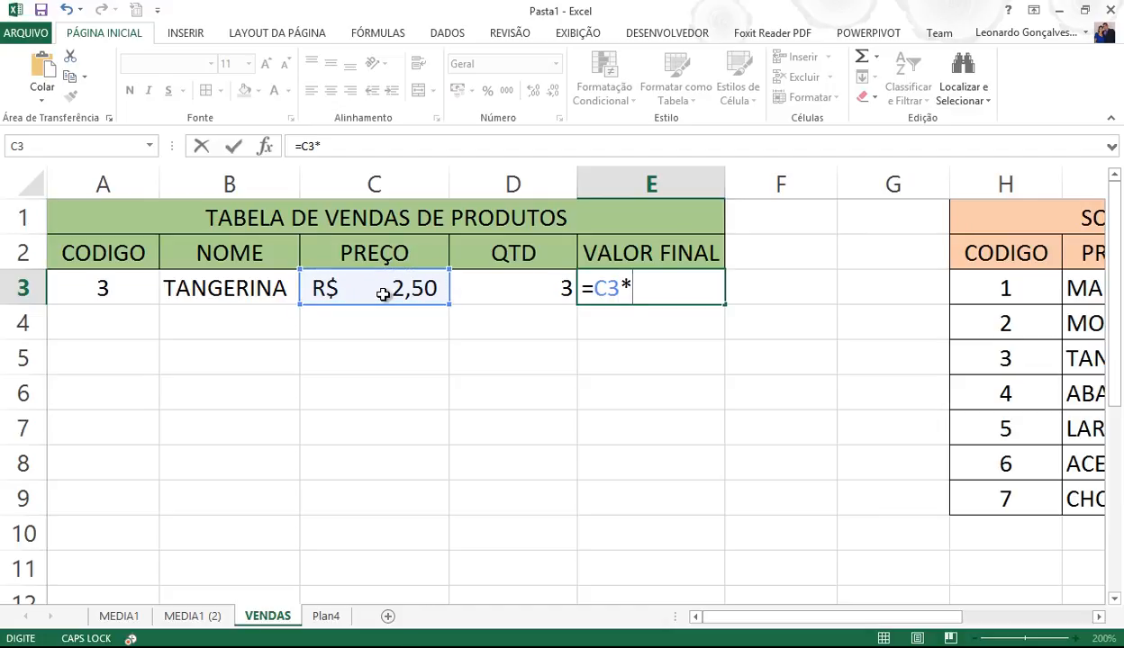
left_click(497, 297)
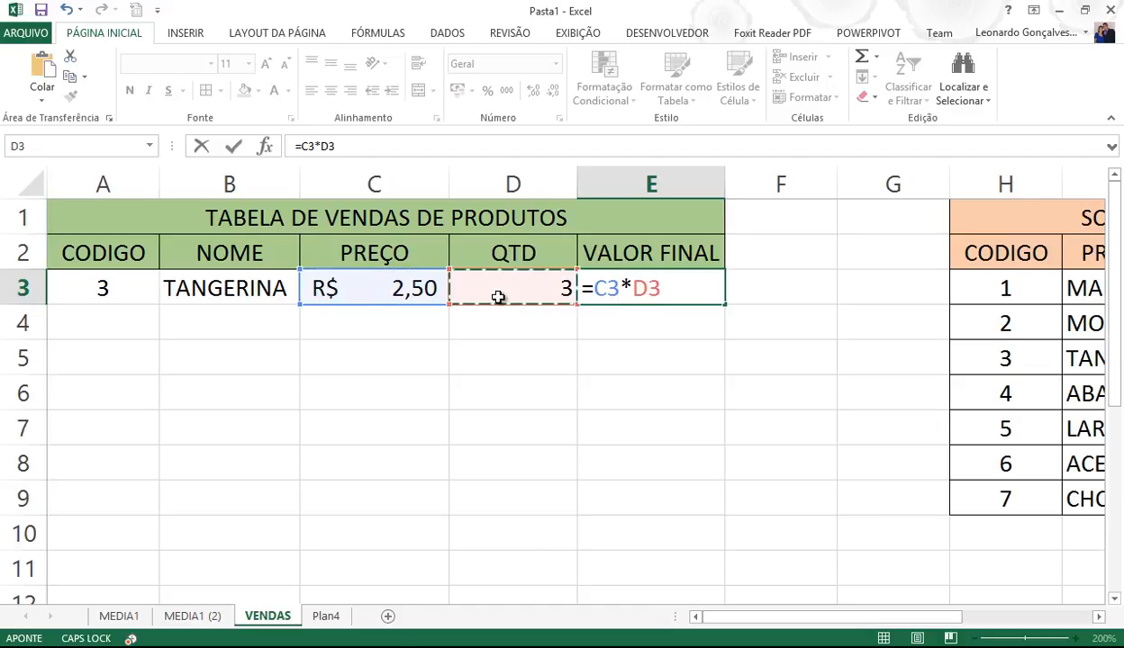
key("Return")
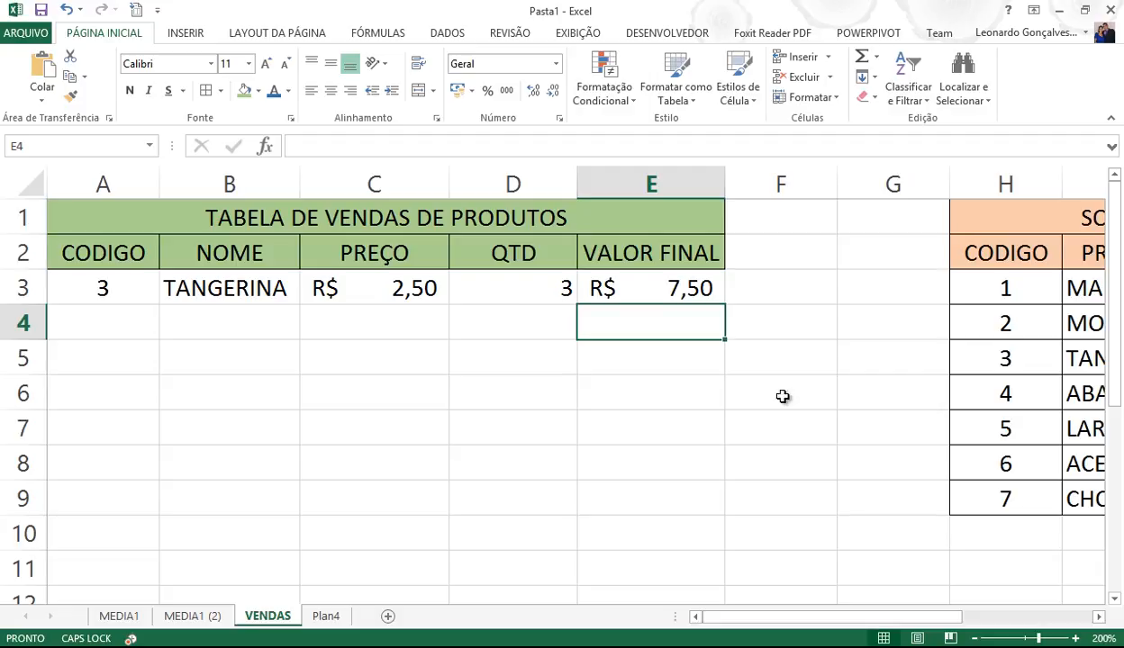
left_click_drag(1000, 286, 999, 499)
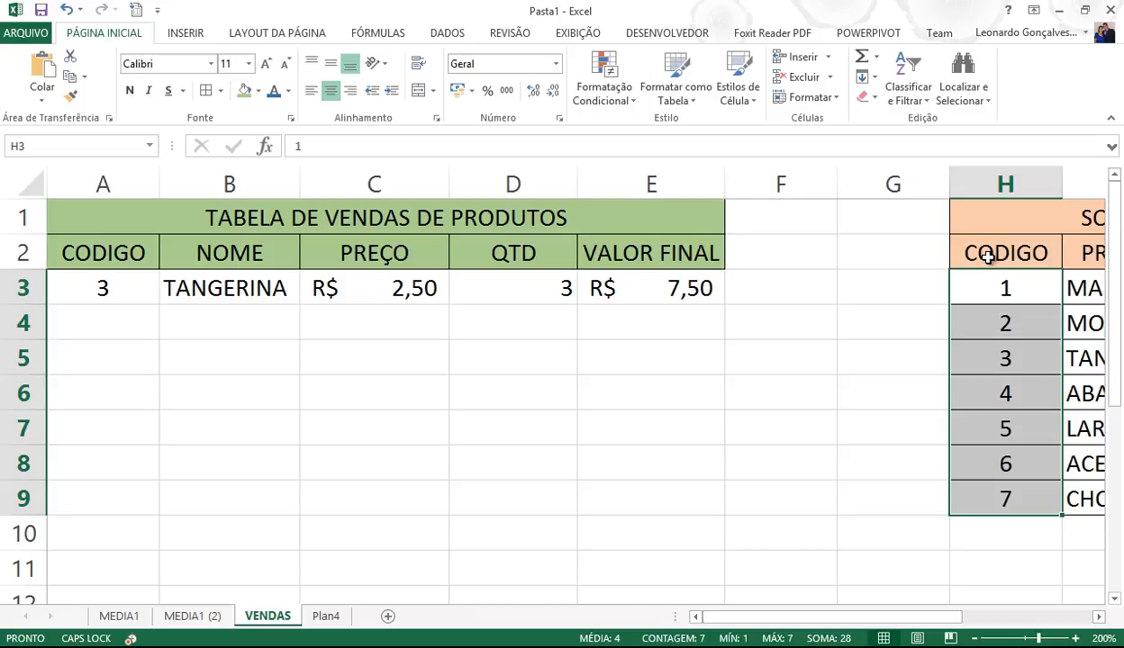
left_click(989, 286)
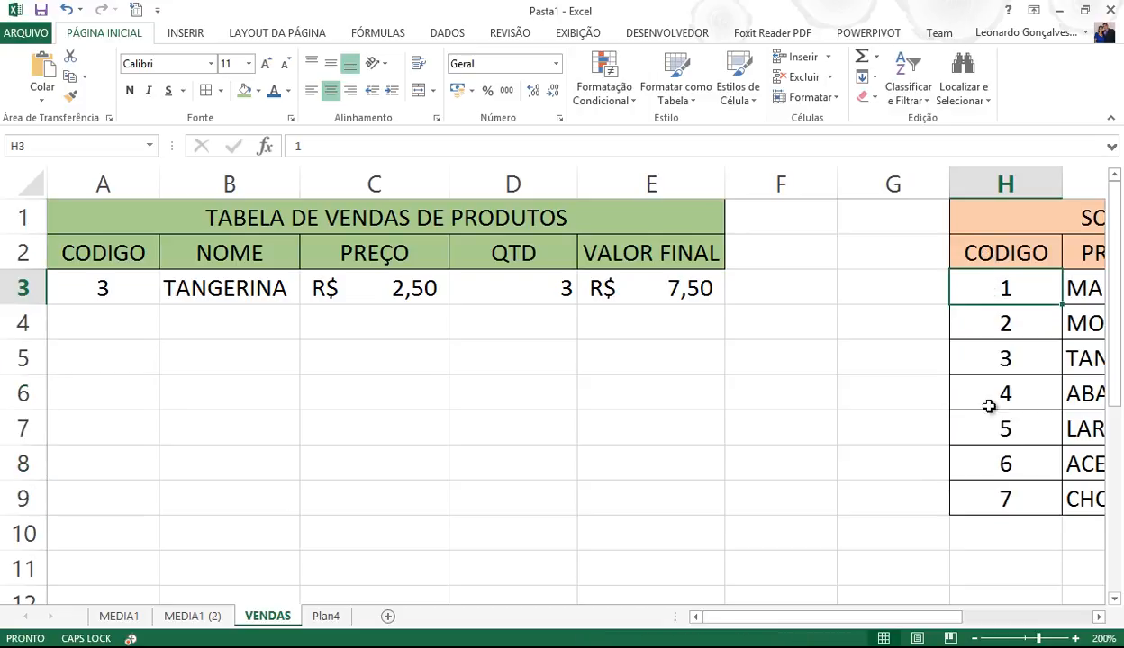
left_click(992, 499)
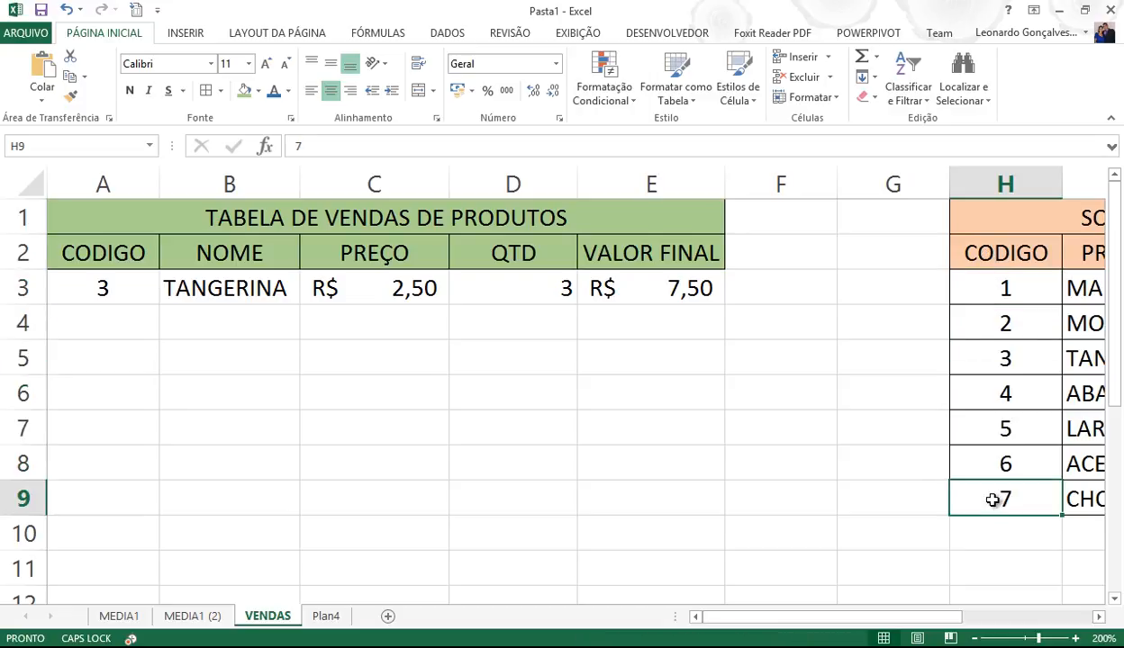
left_click(105, 289)
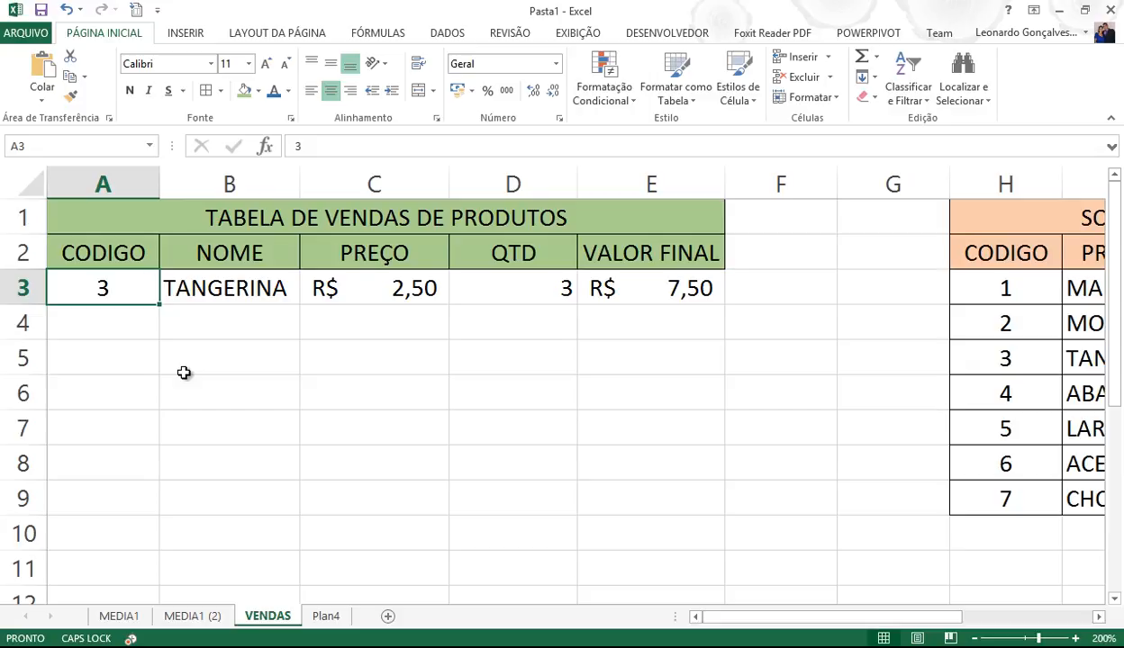
left_click(999, 254)
- Select the whole SORVETES table H2:J9, including its headers
left_click_drag(864, 617, 984, 600)
left_click_drag(623, 254, 855, 496)
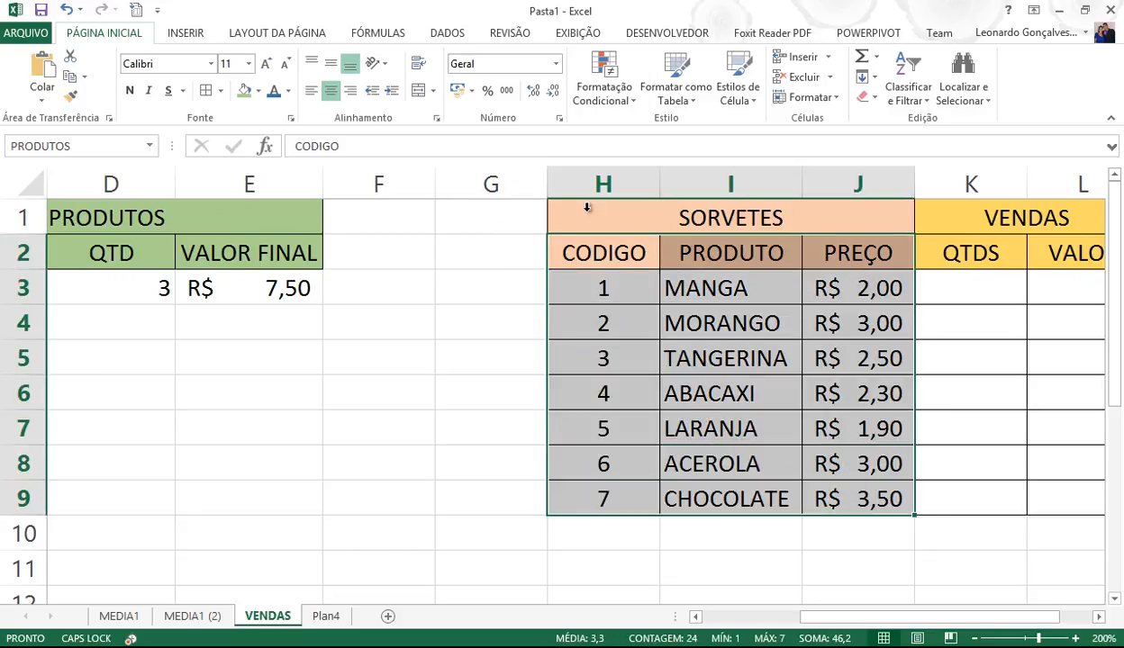
left_click(587, 36)
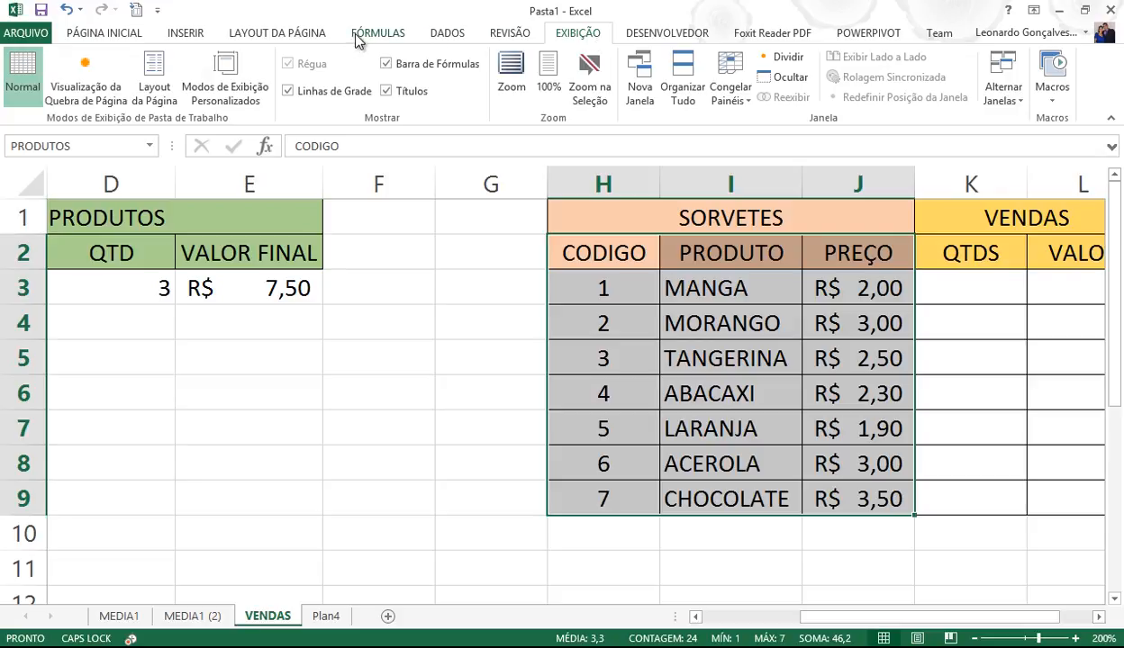
left_click(443, 36)
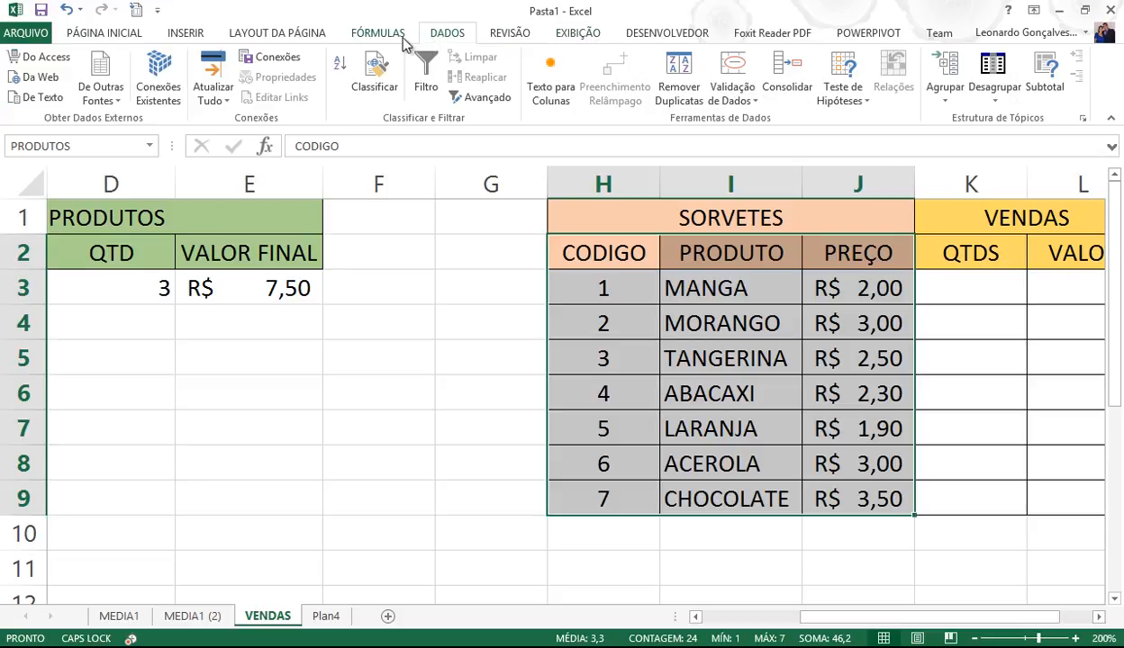
left_click(128, 38)
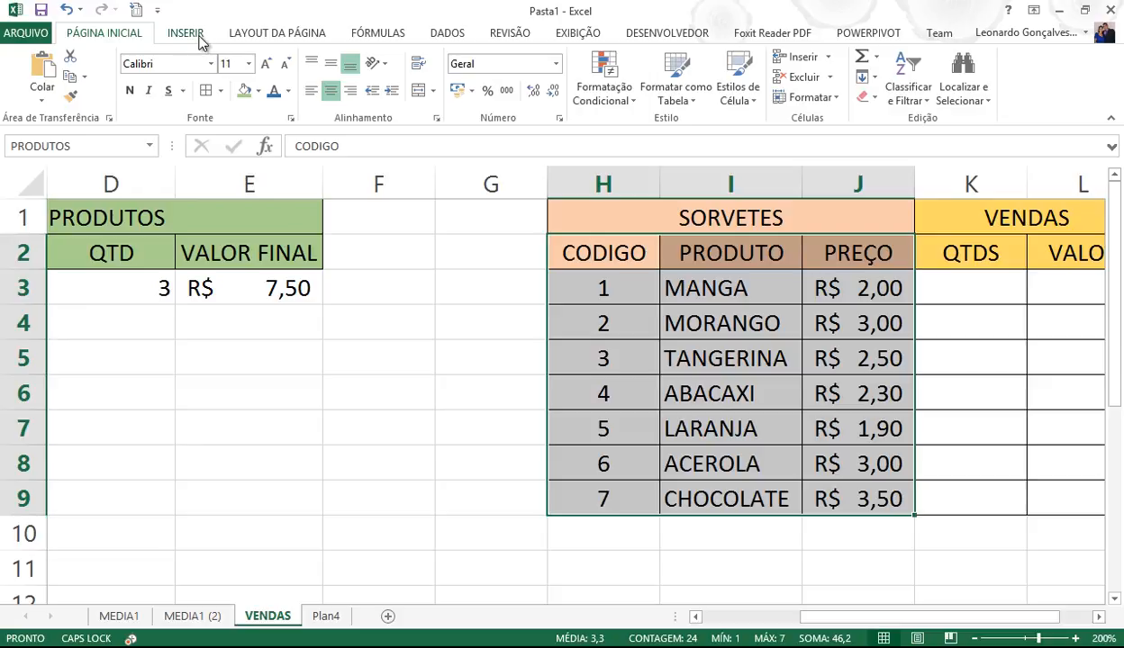
- Browse the ribbon's tool groups, ending on the DADOS tab
scroll(236, 41, "down", 1)
scroll(245, 41, "down", 1)
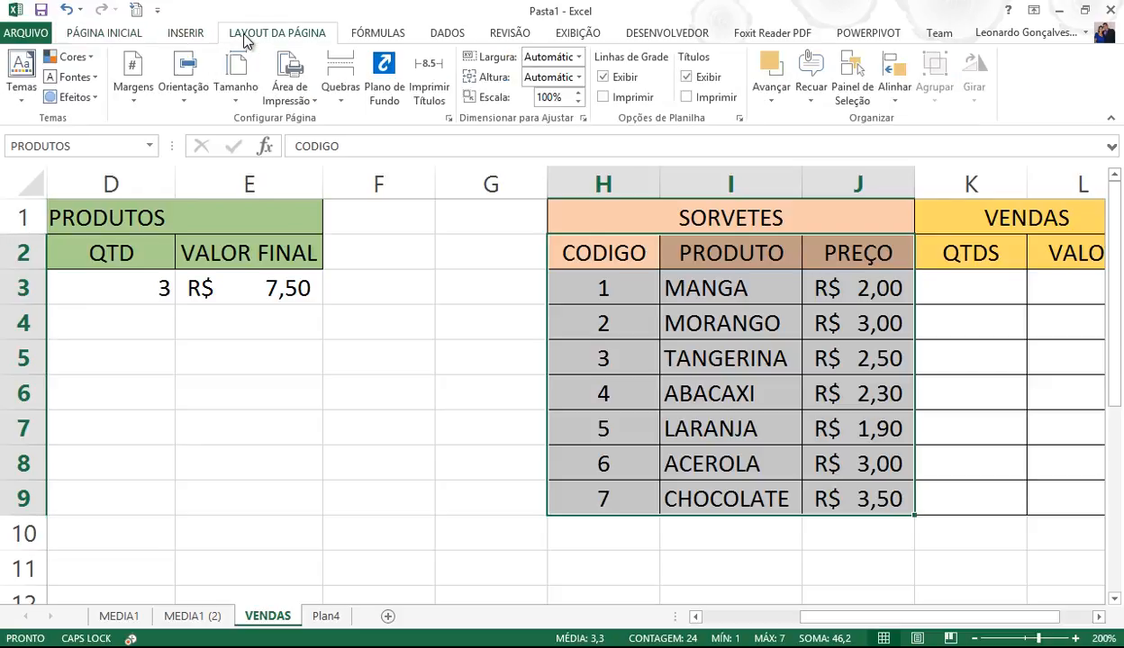
left_click(369, 33)
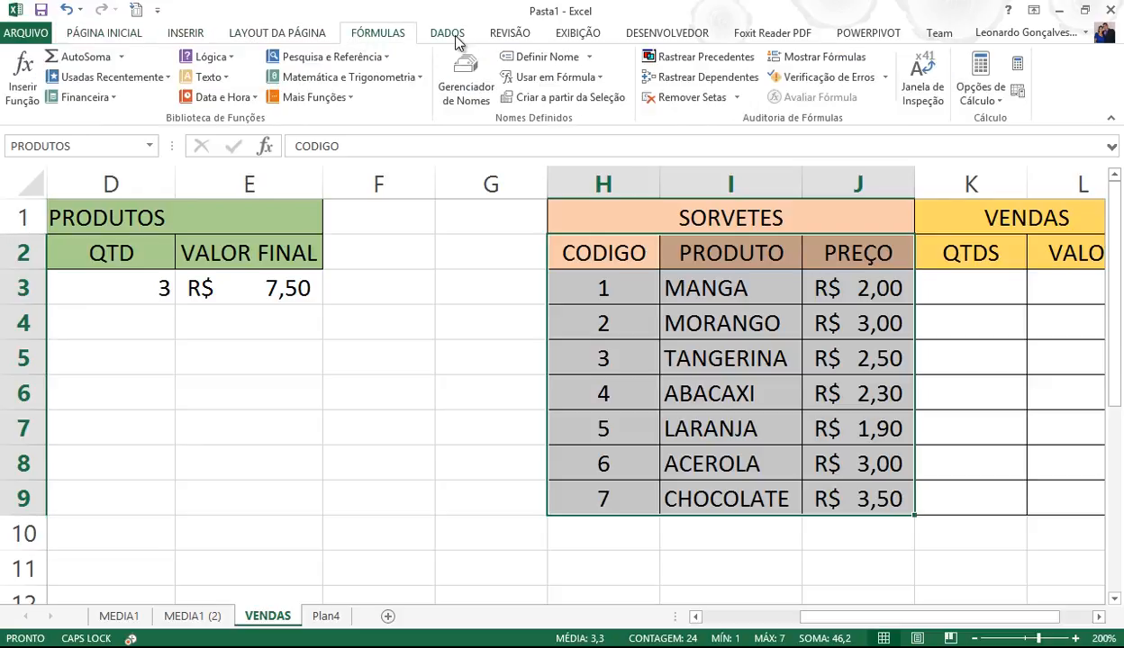
left_click(450, 36)
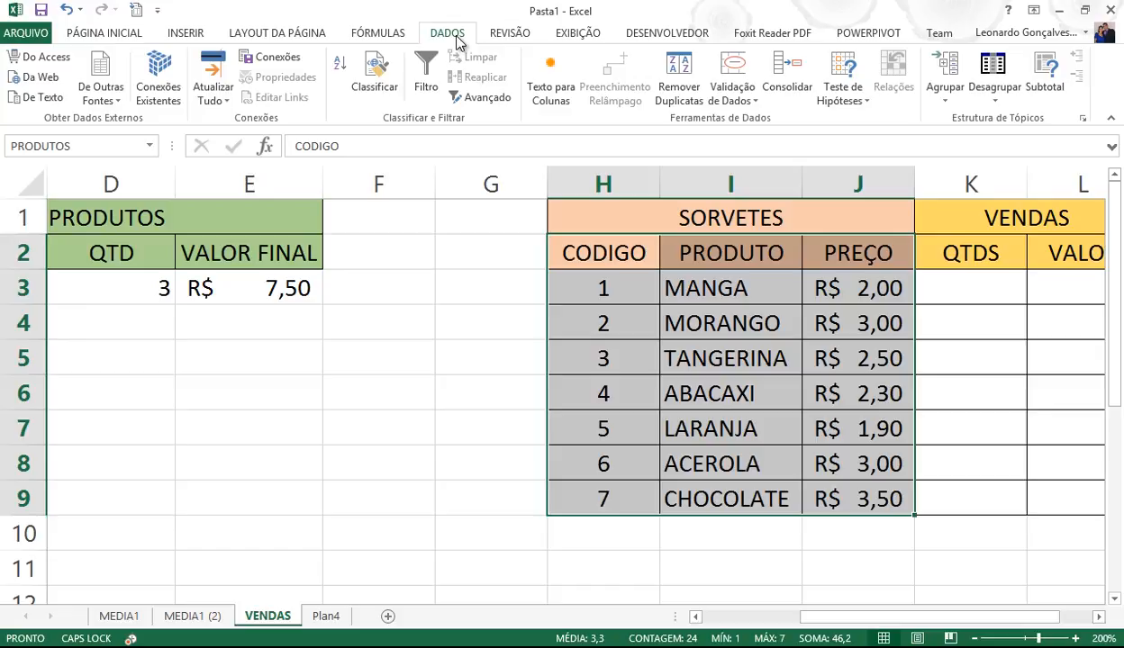
left_click(500, 30)
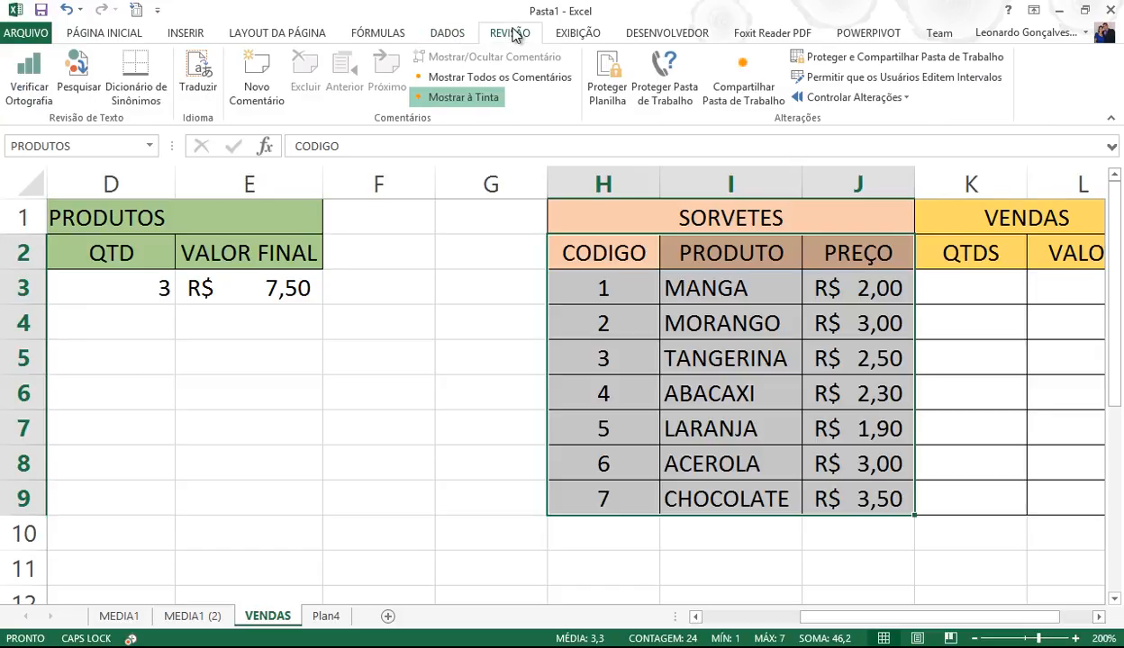
left_click(581, 33)
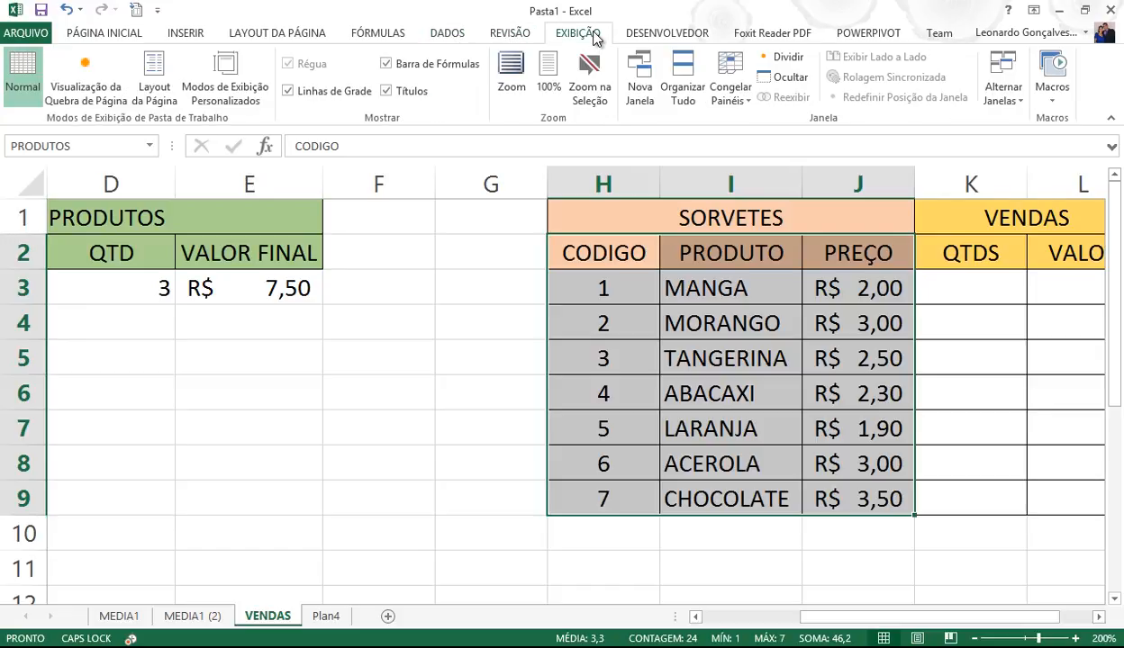
left_click(659, 36)
left_click(99, 34)
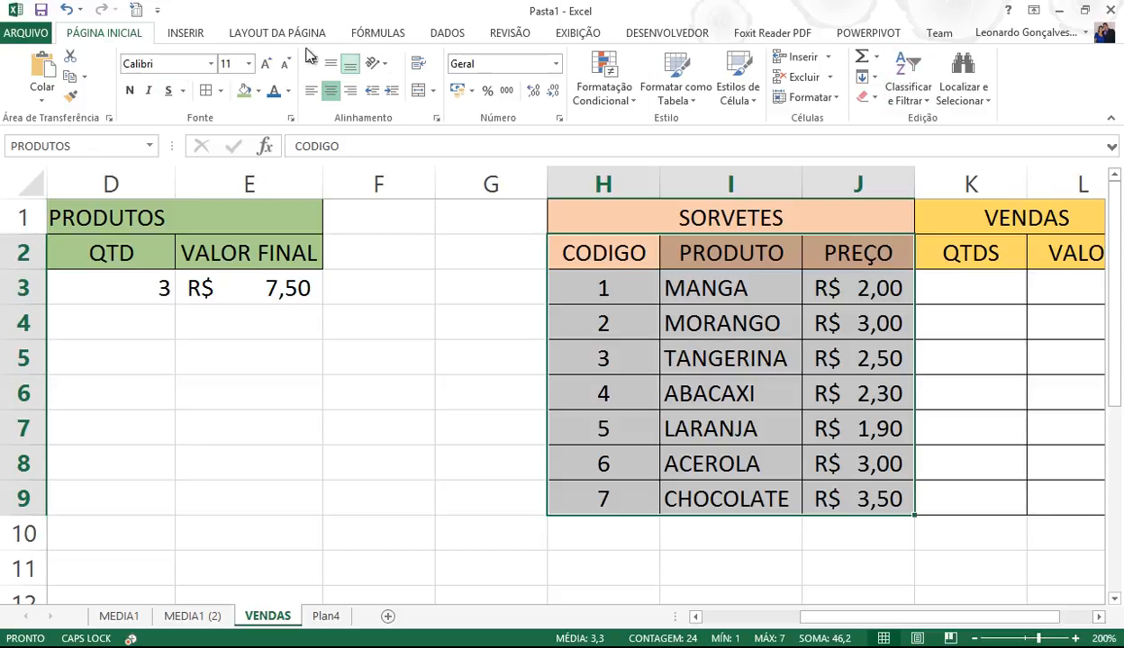
left_click(385, 36)
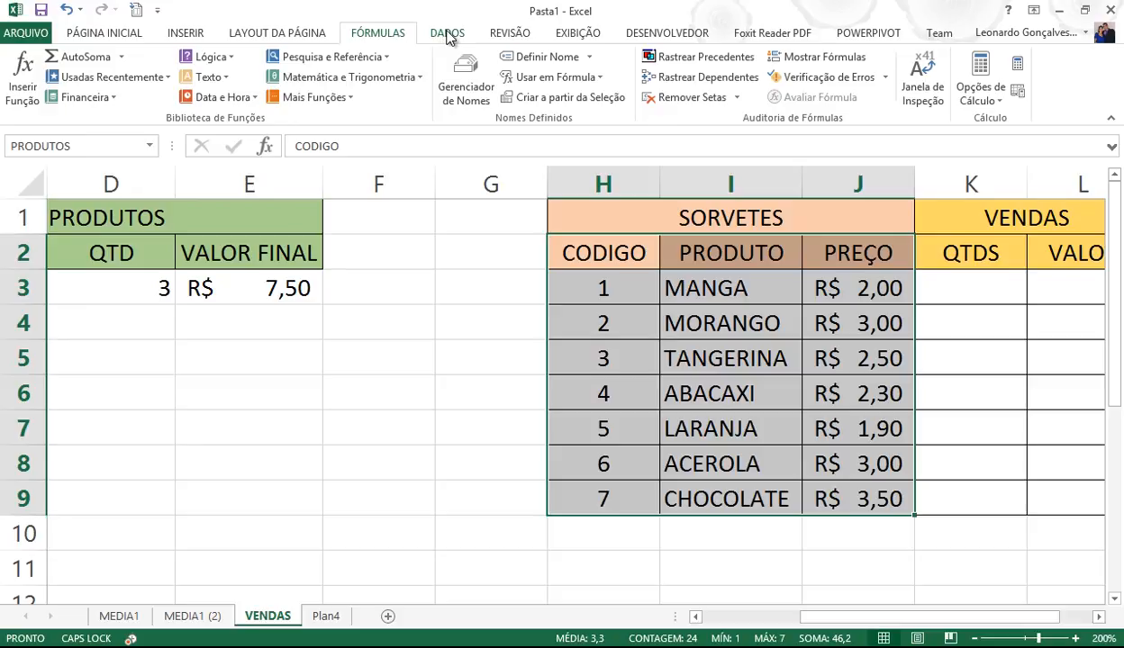
left_click(300, 38)
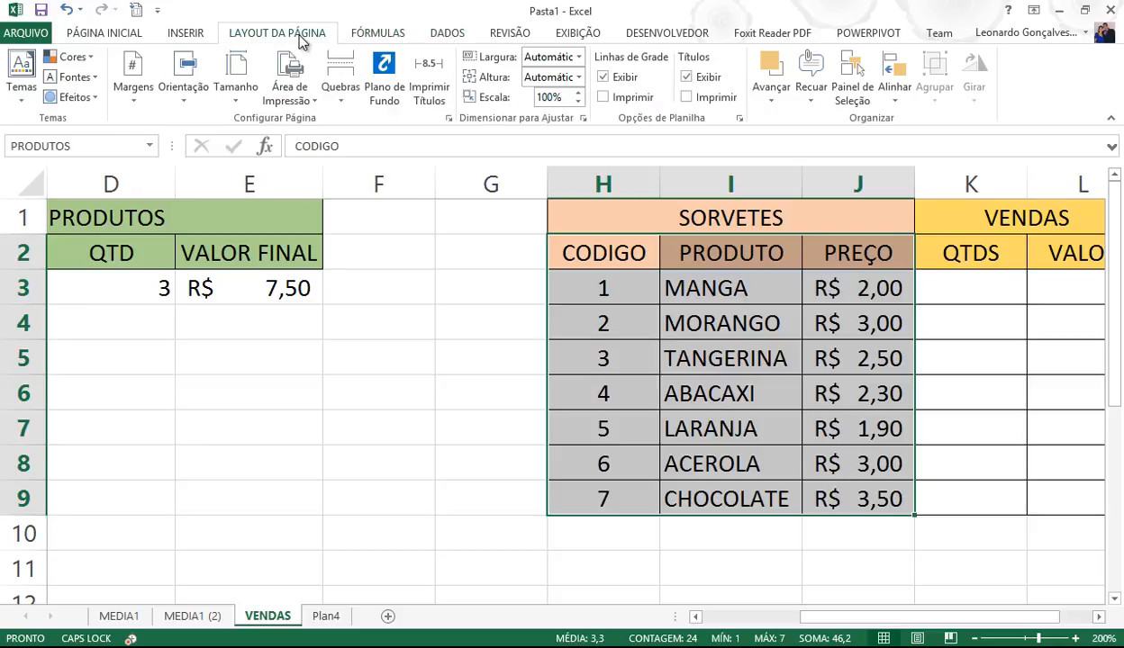
left_click(435, 36)
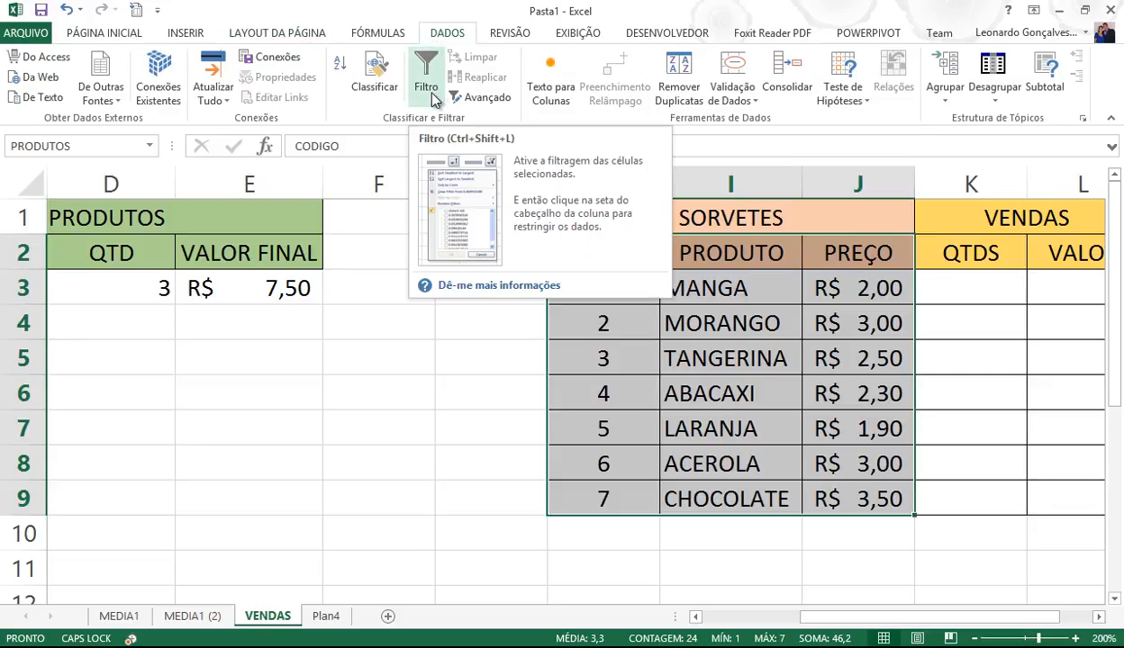
- Turn on AutoFilter for the SORVETES table and sort it A to Z by PRODUTO
left_click(431, 86)
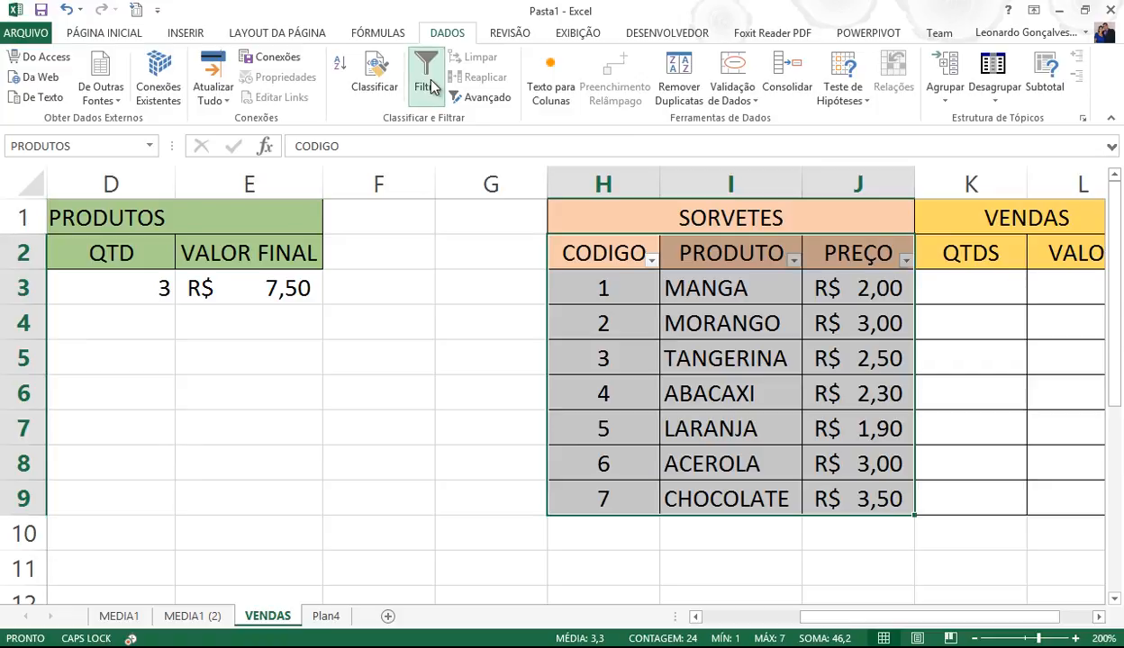
left_click(706, 290)
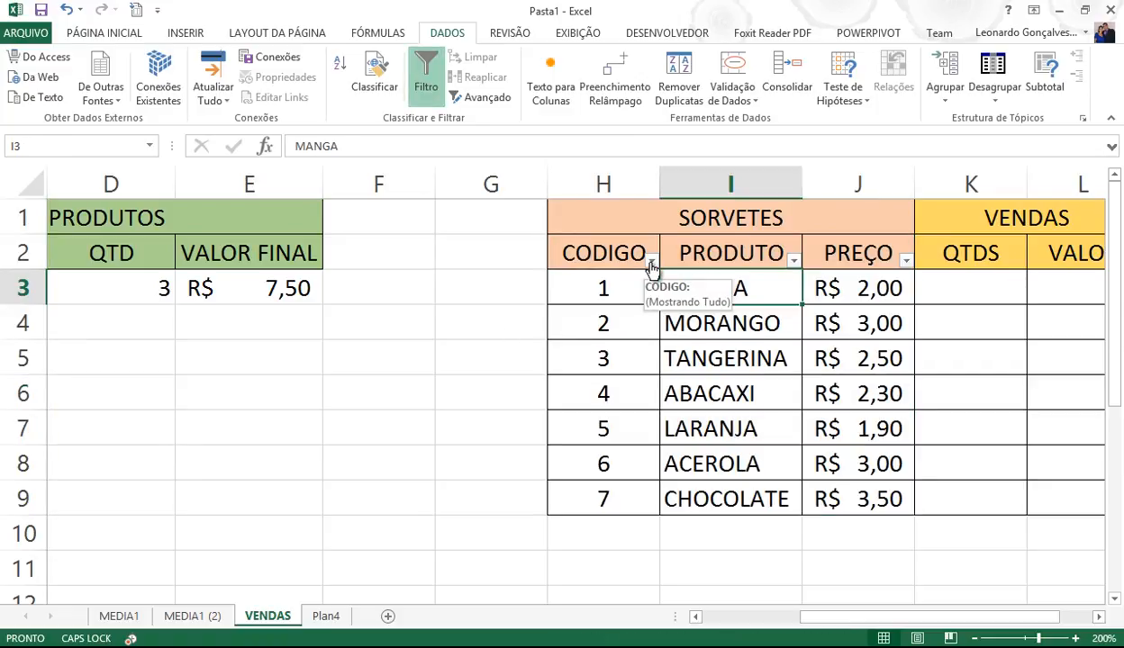
left_click(794, 261)
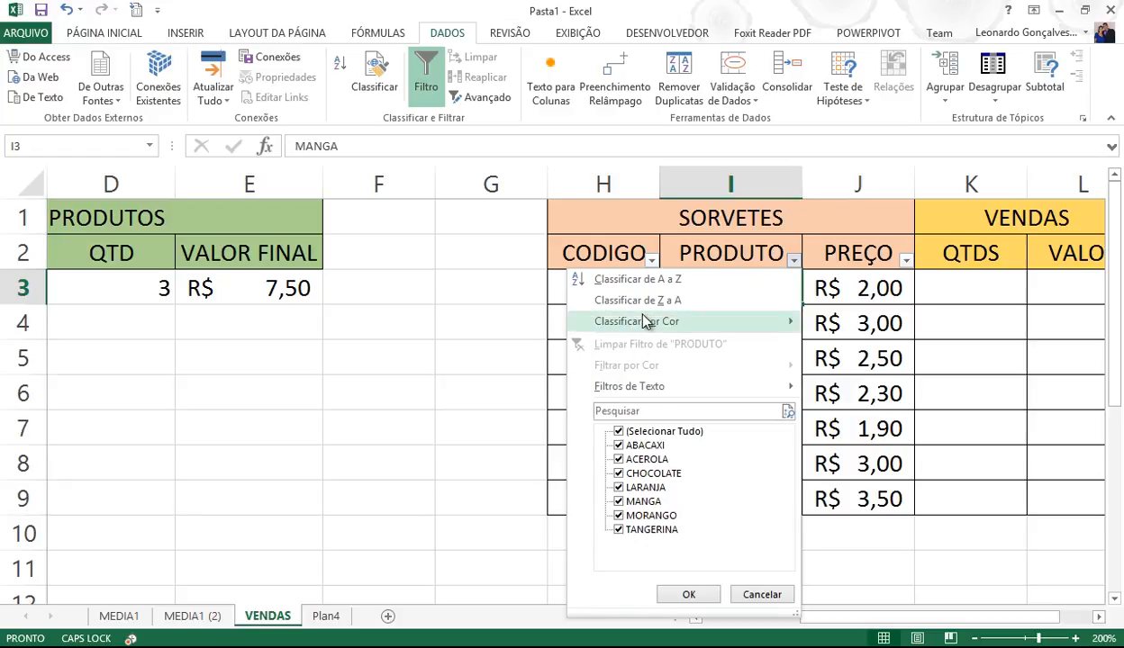
left_click(641, 282)
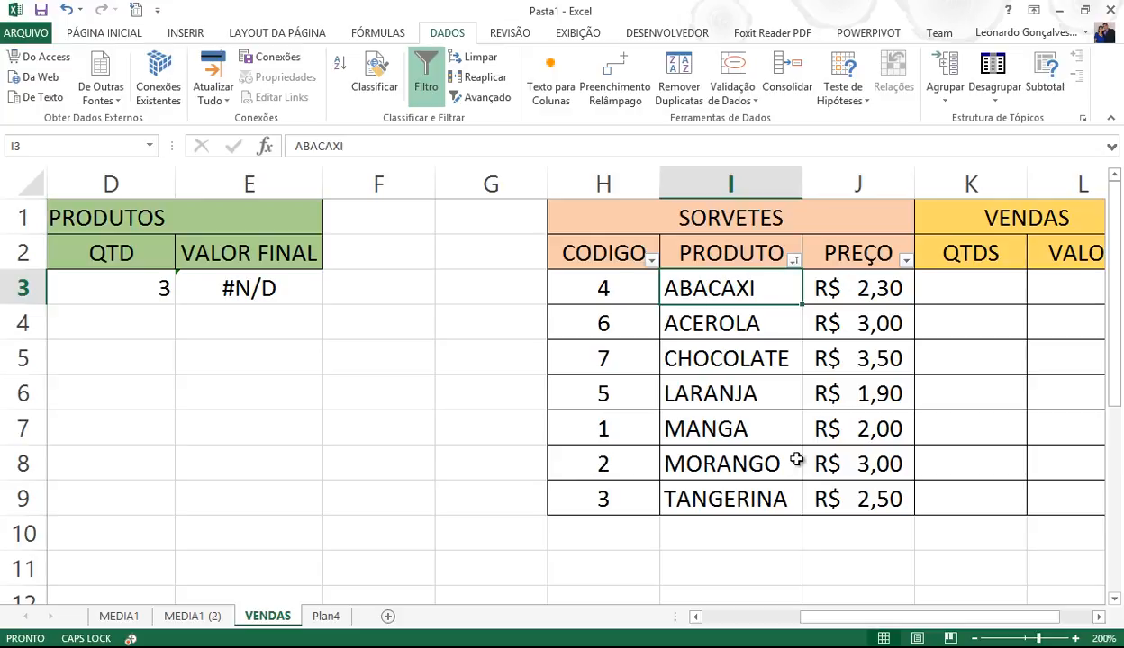
- Re-sort the SORVETES table by CODIGO, smallest to largest
left_click(725, 616)
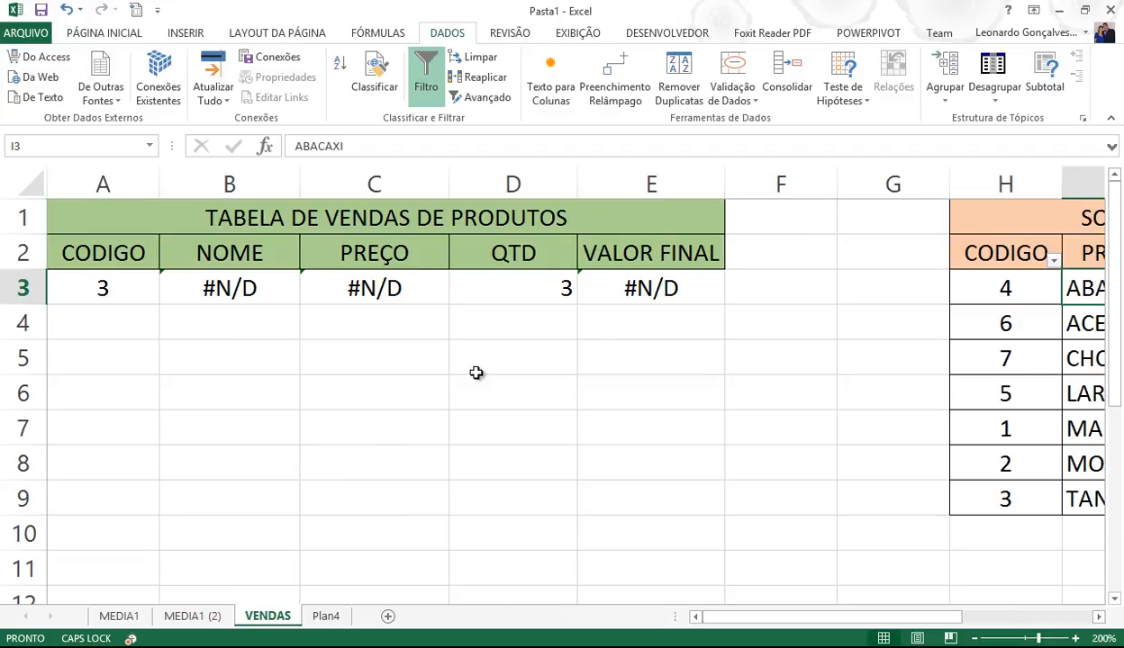
left_click(1053, 261)
left_click(918, 273)
left_click_drag(815, 619, 654, 620)
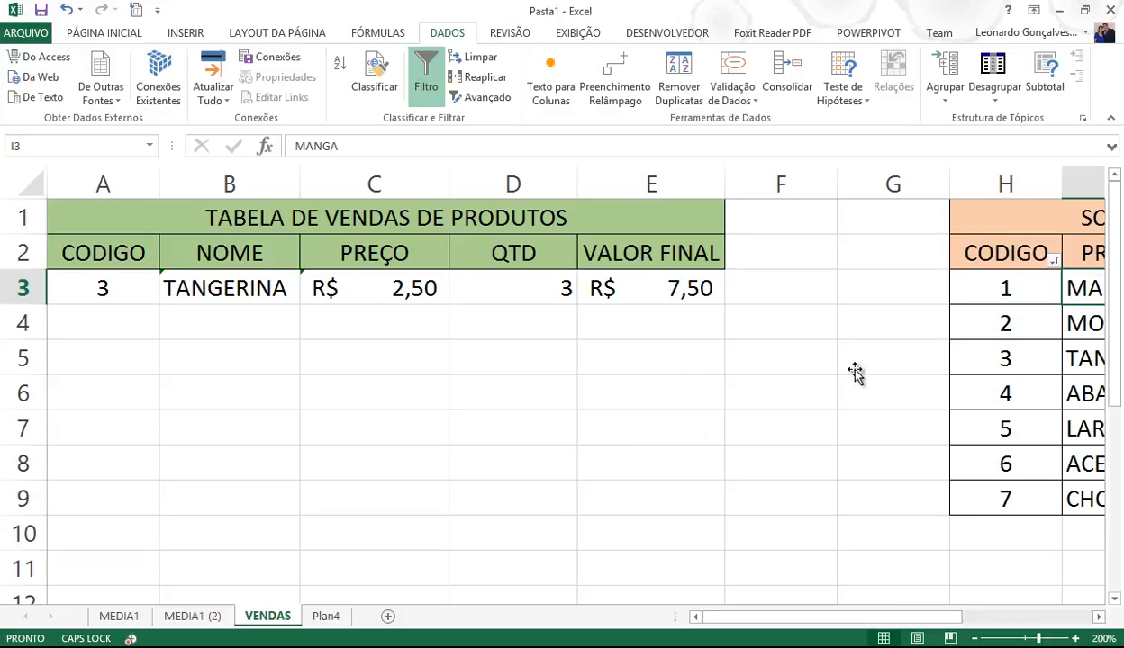
- Close the CODIGO filter list and turn off filtering on the product table
left_click(1053, 261)
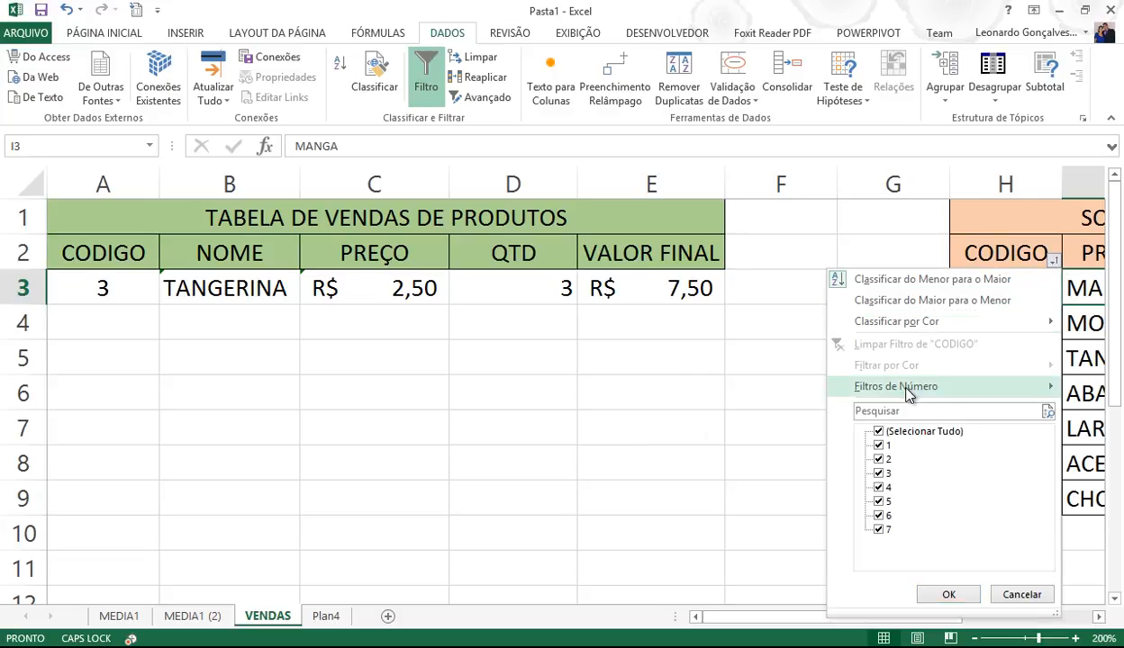
mouse_move(911, 395)
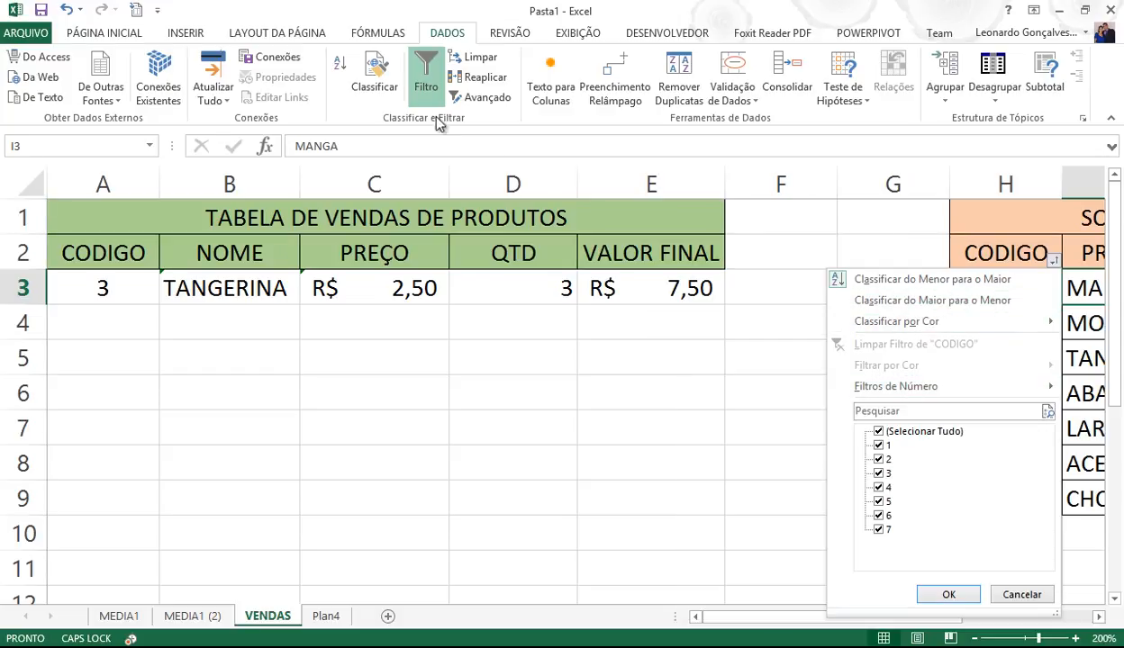
left_click(419, 90)
left_click(420, 90)
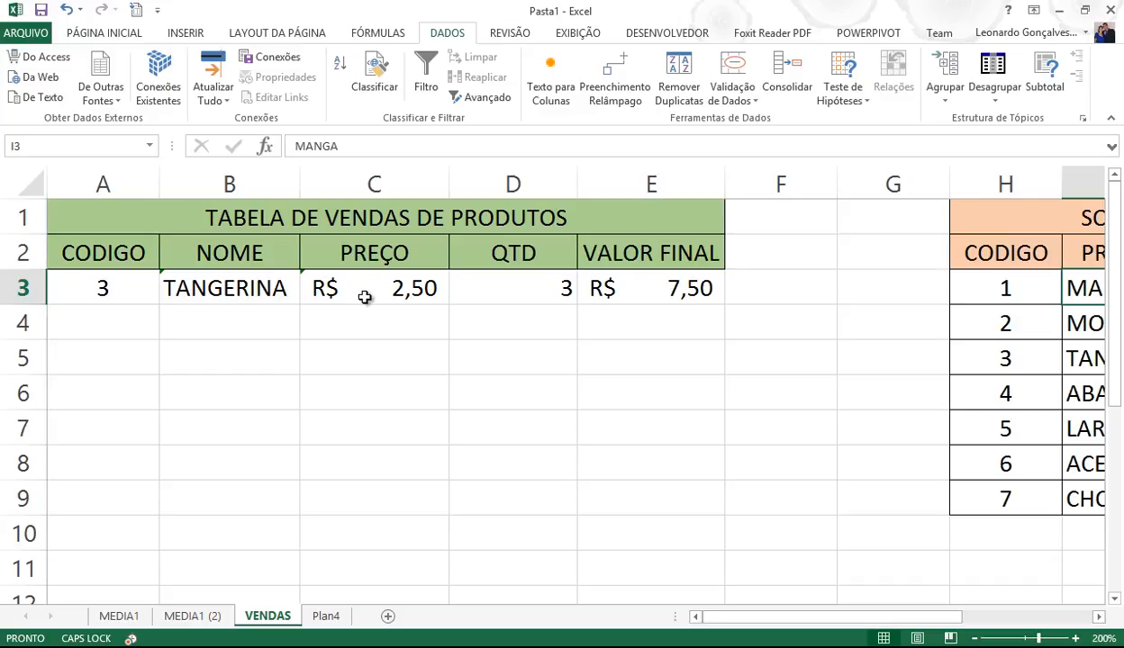
- Select the sales range A3:E11, then delete A3's code so the lookups show #N/D
left_click(529, 379)
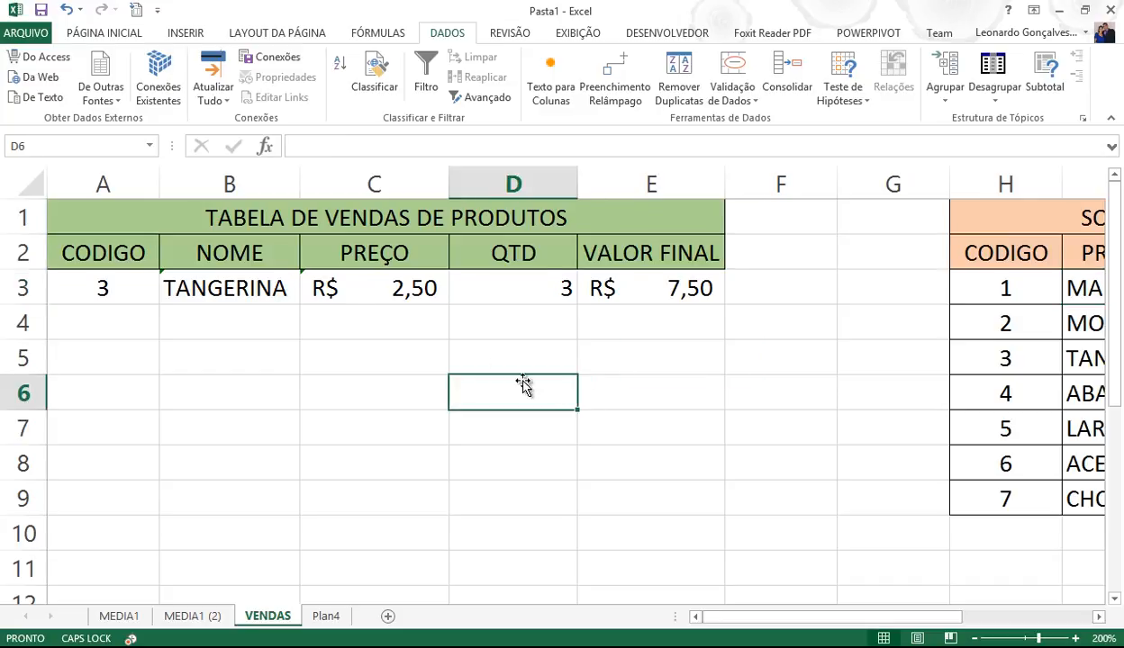
left_click_drag(135, 288, 685, 560)
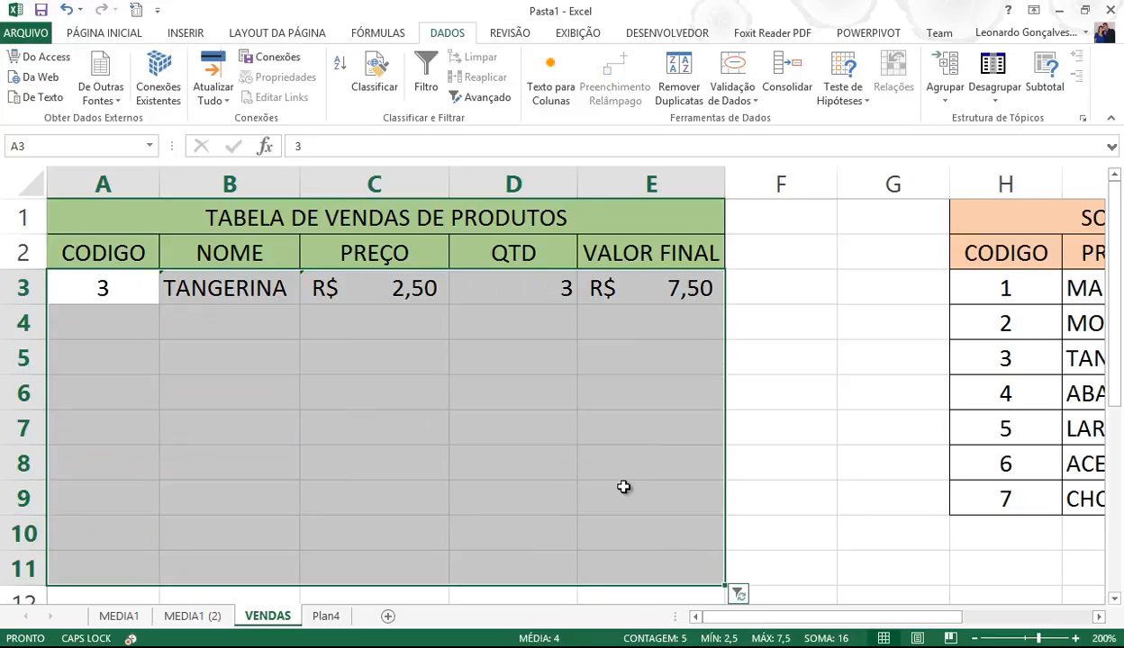
left_click(115, 33)
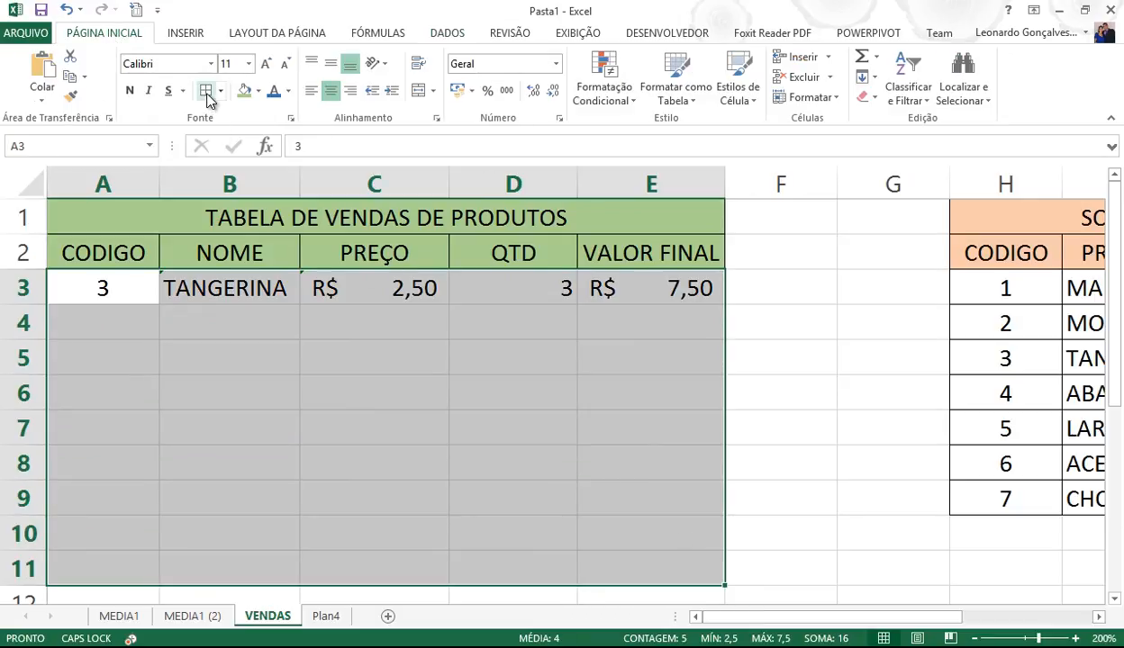
left_click(262, 399)
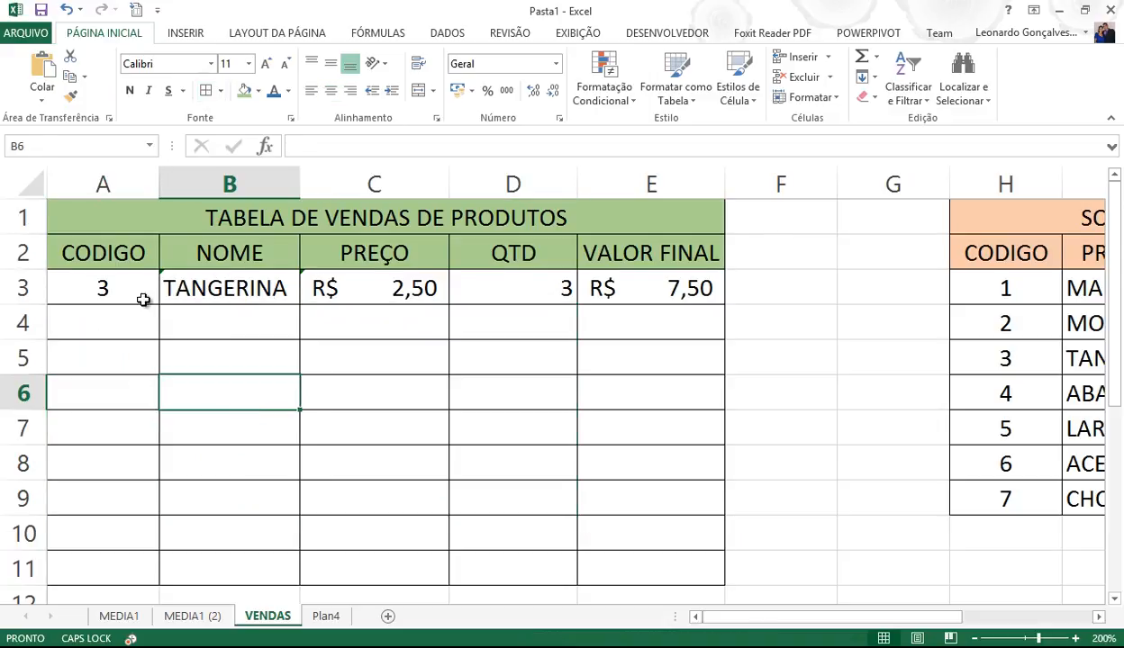
left_click(105, 295)
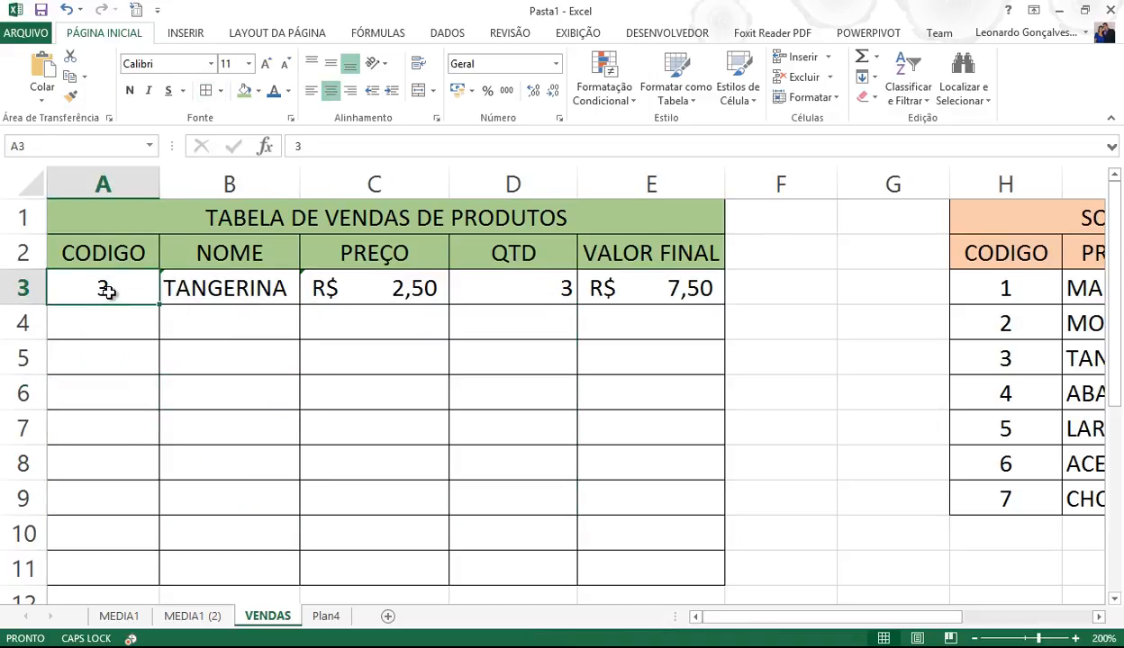
key("Delete")
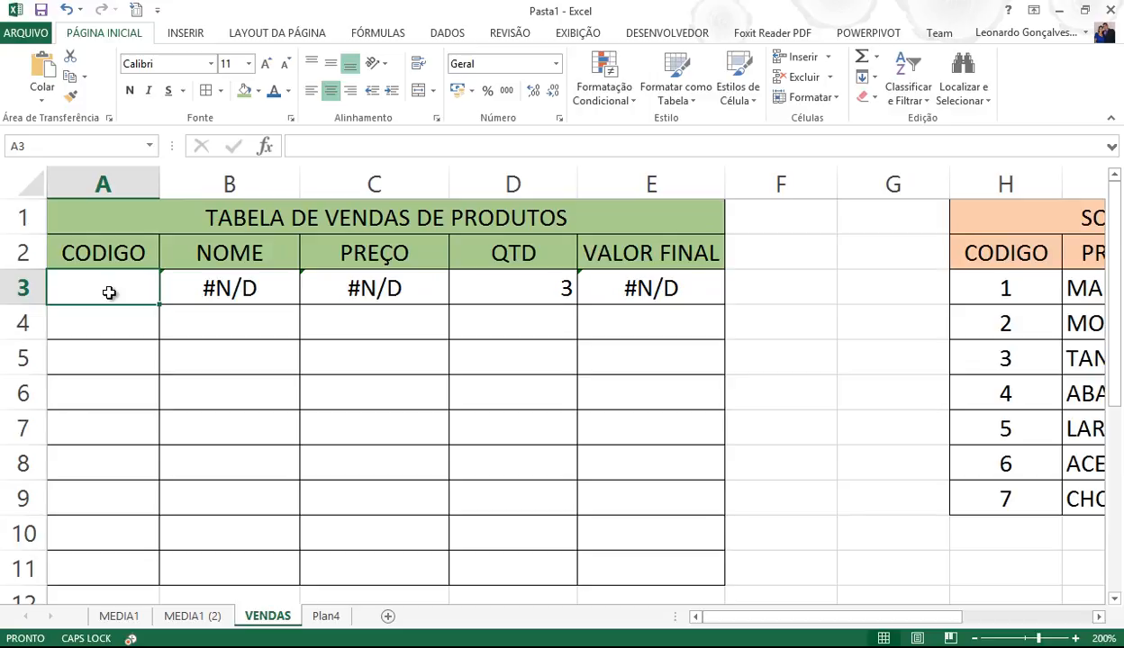
- Rewrite B3 as =SE(A3="";"";PROCV(A3;PRODUTOS;2)) so an empty code shows blank
left_click(194, 290)
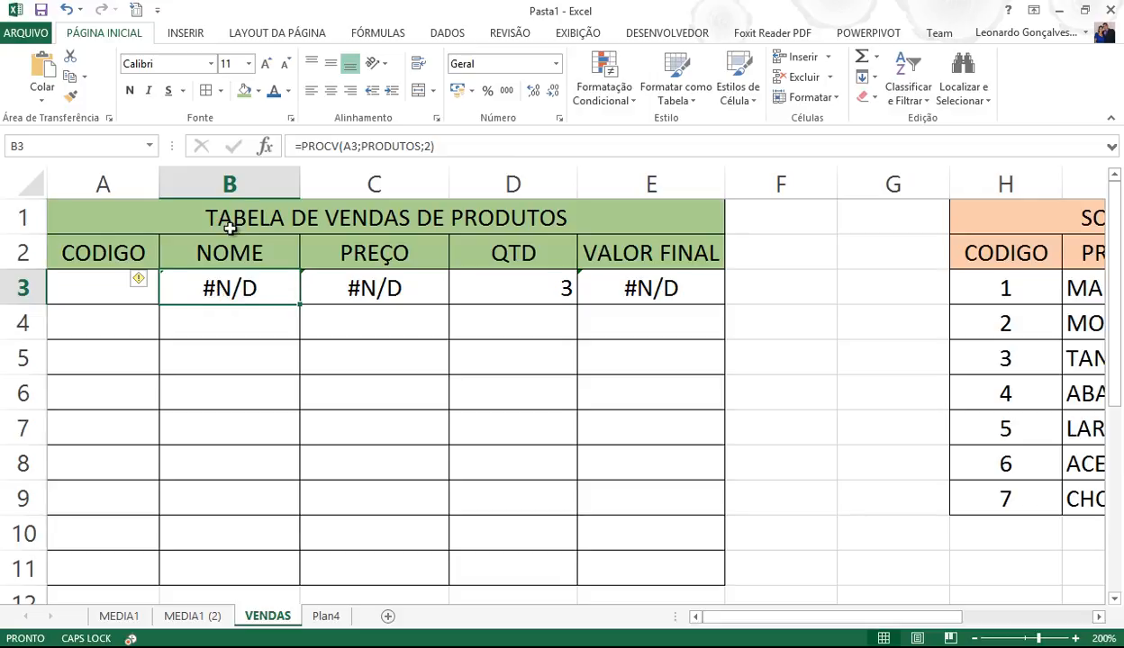
left_click(304, 147)
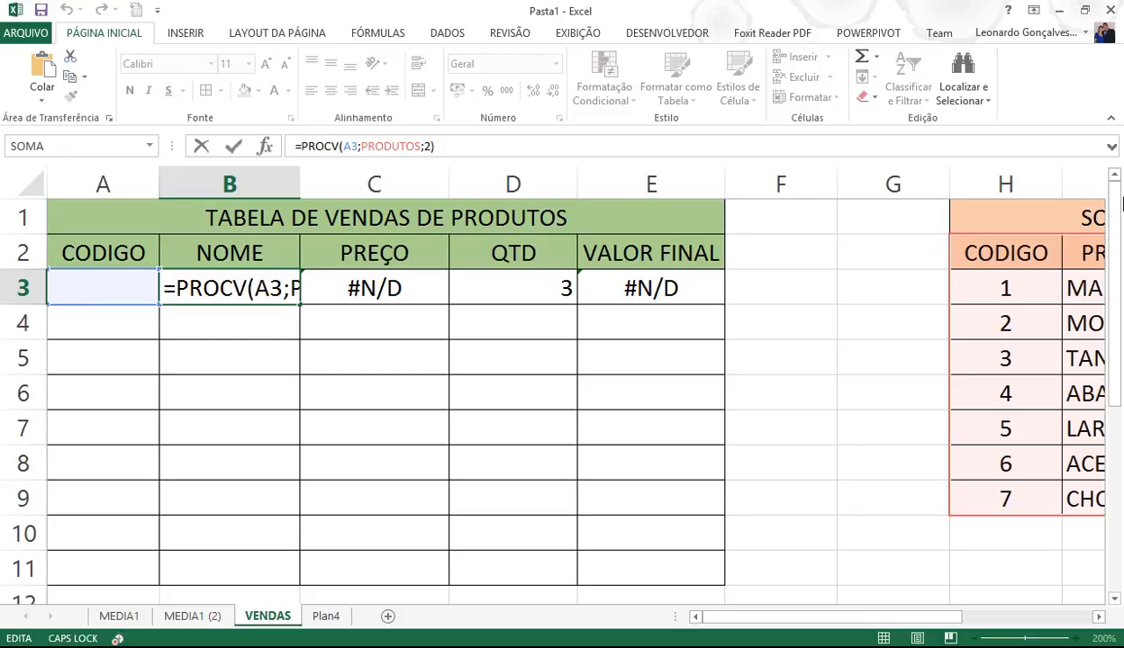
type("SE(")
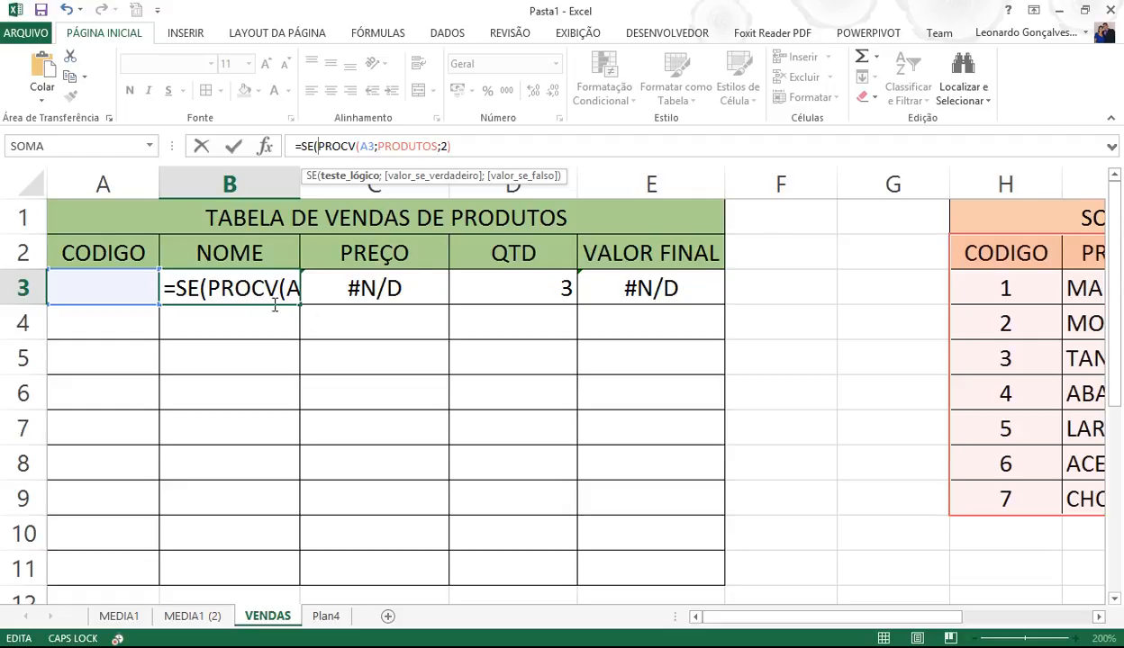
left_click(138, 288)
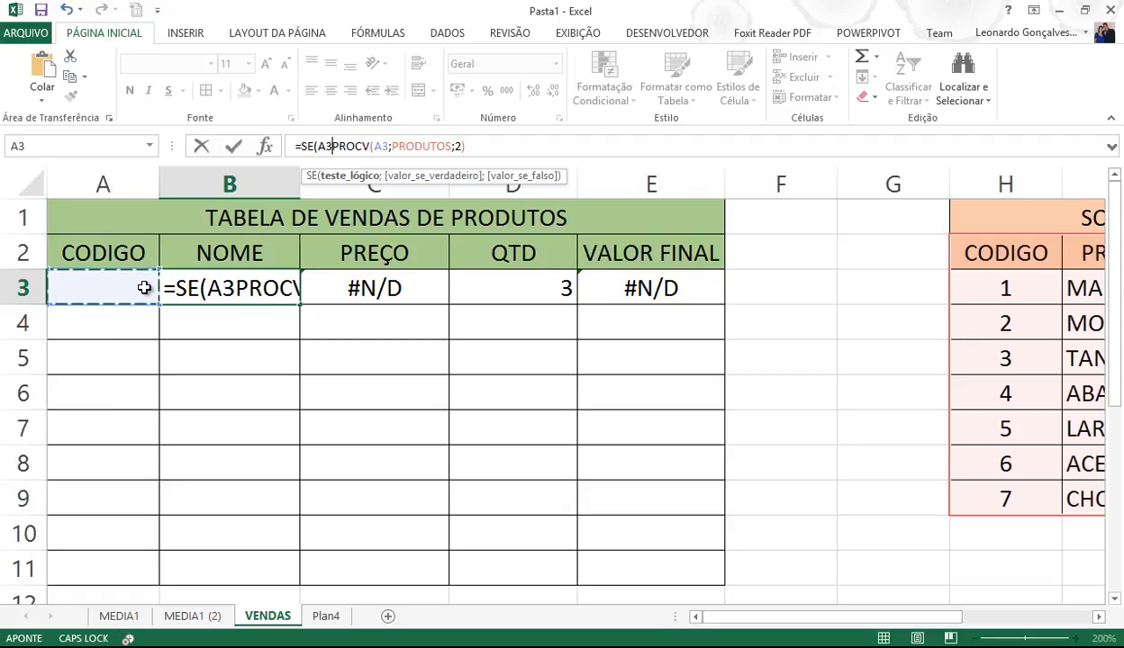
type("=")
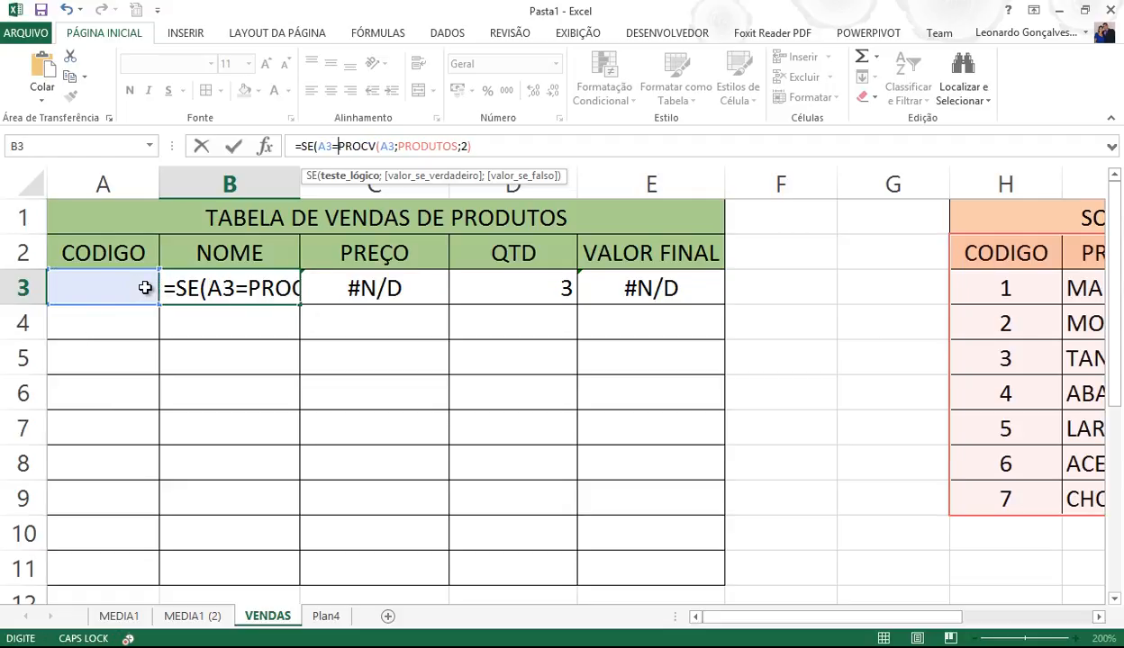
type("\"\"")
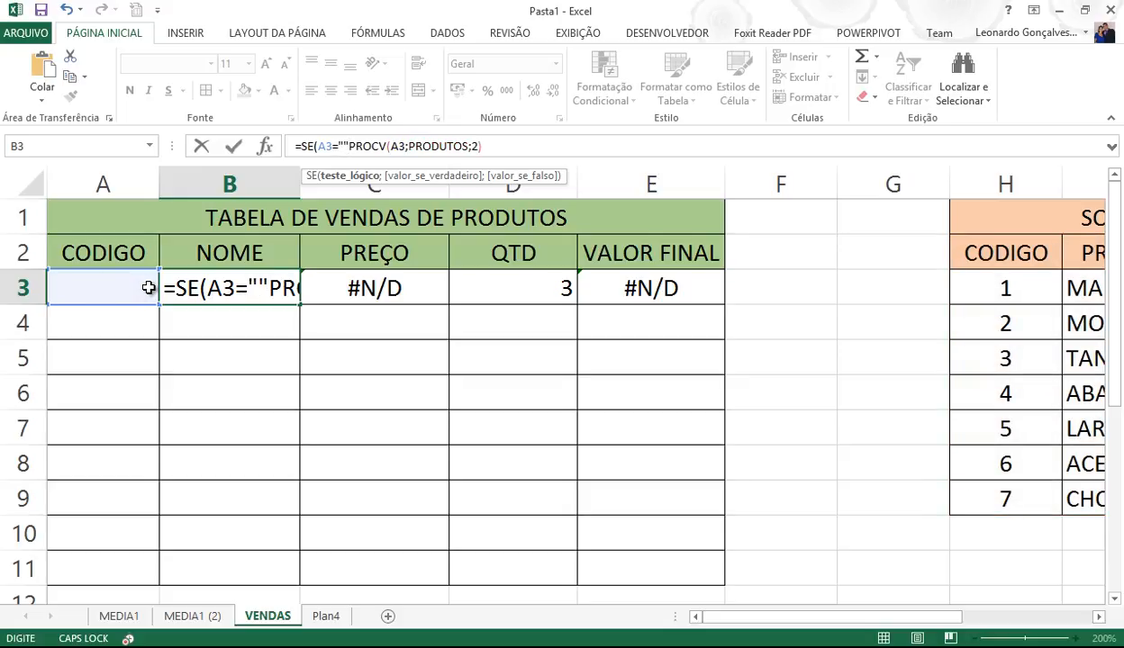
type(";")
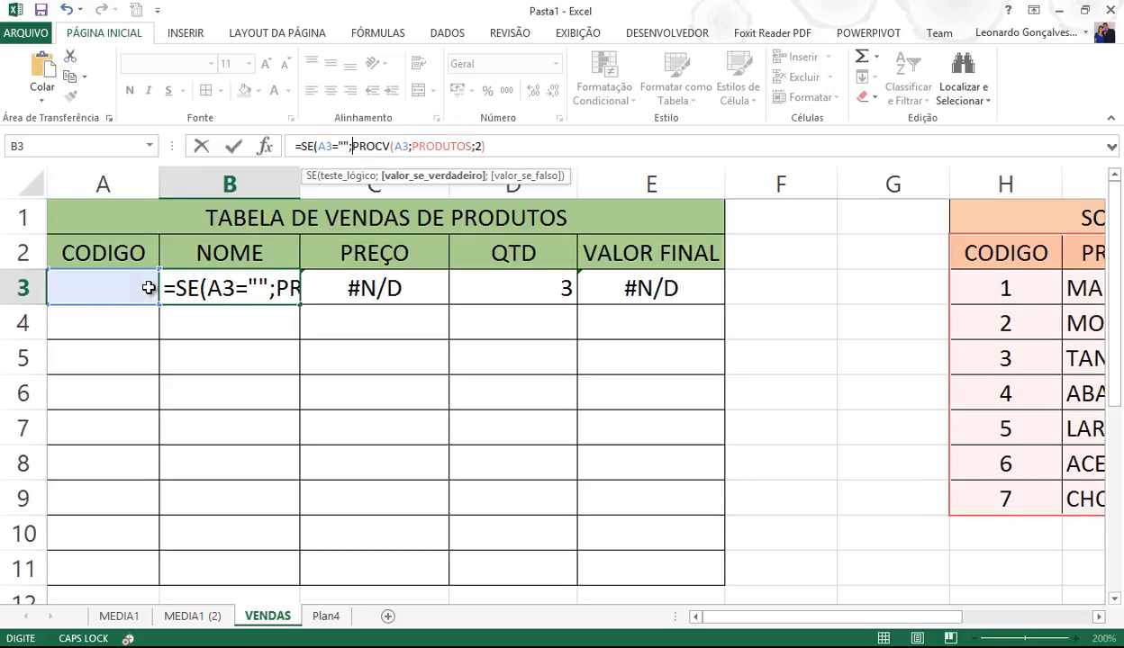
type("\"\"")
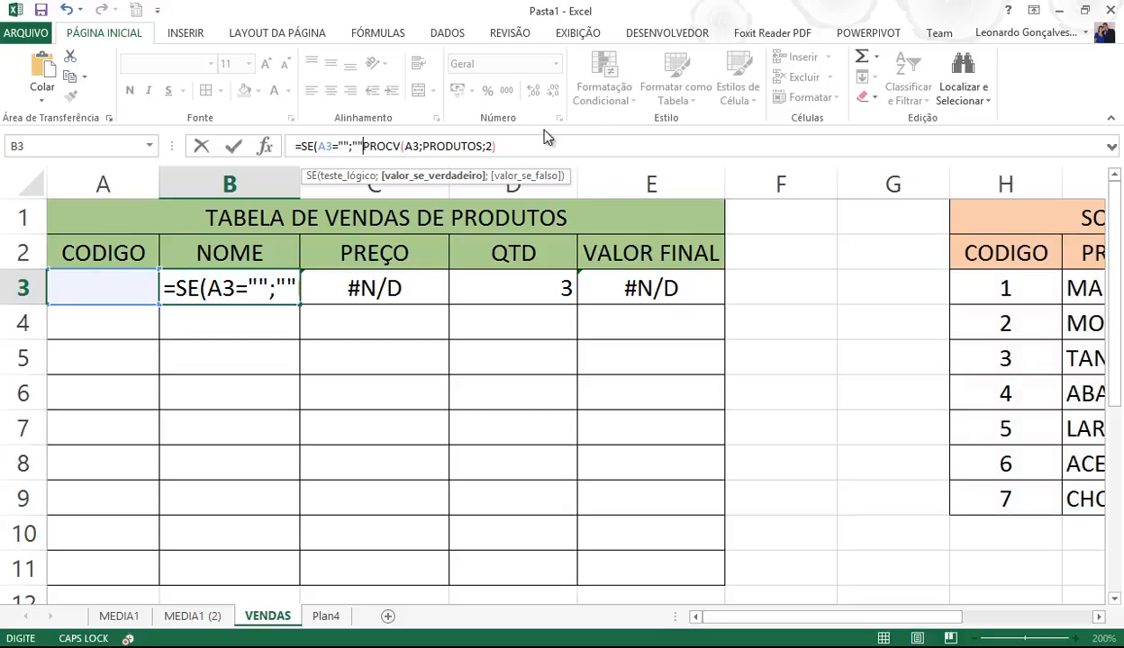
left_click(538, 150)
type(")")
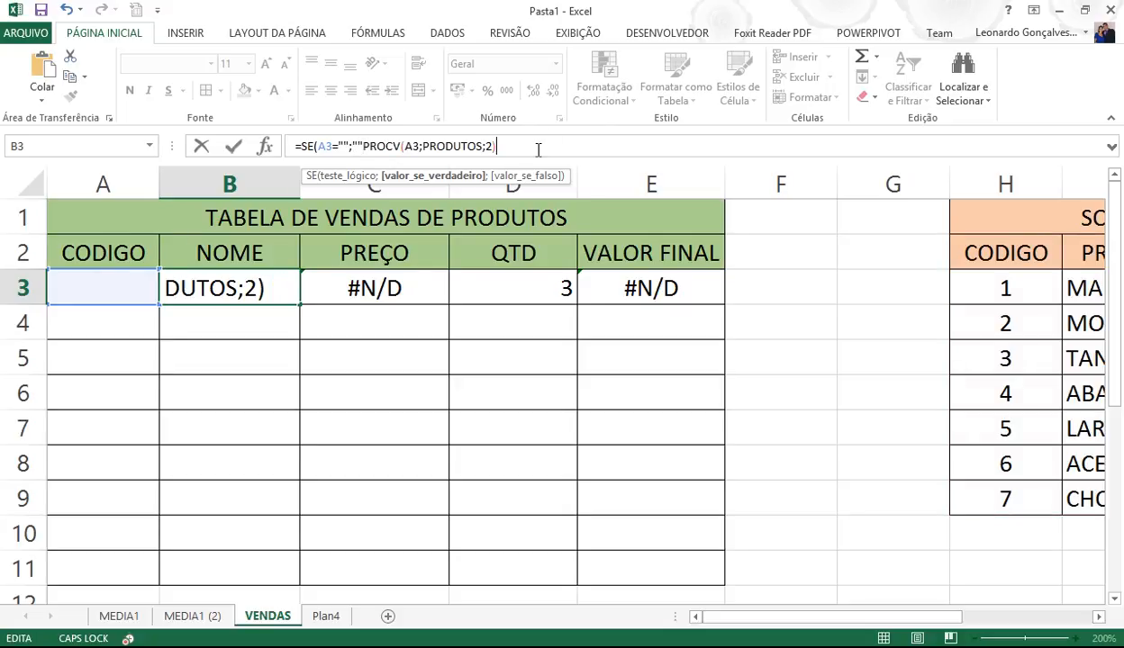
key("Return")
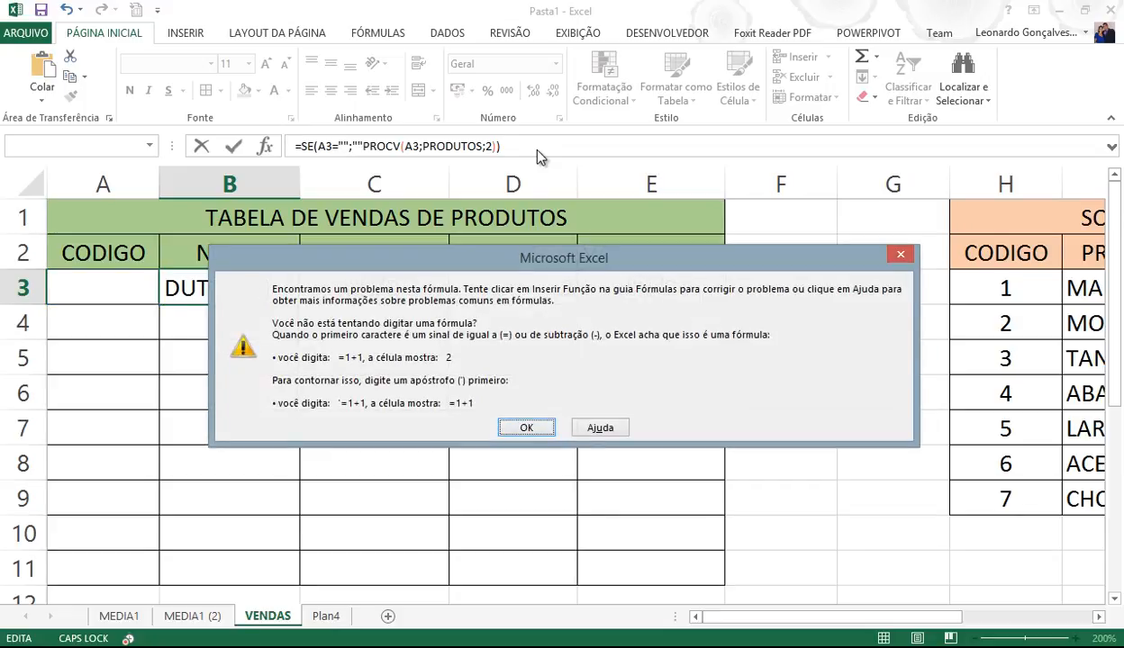
key("Return")
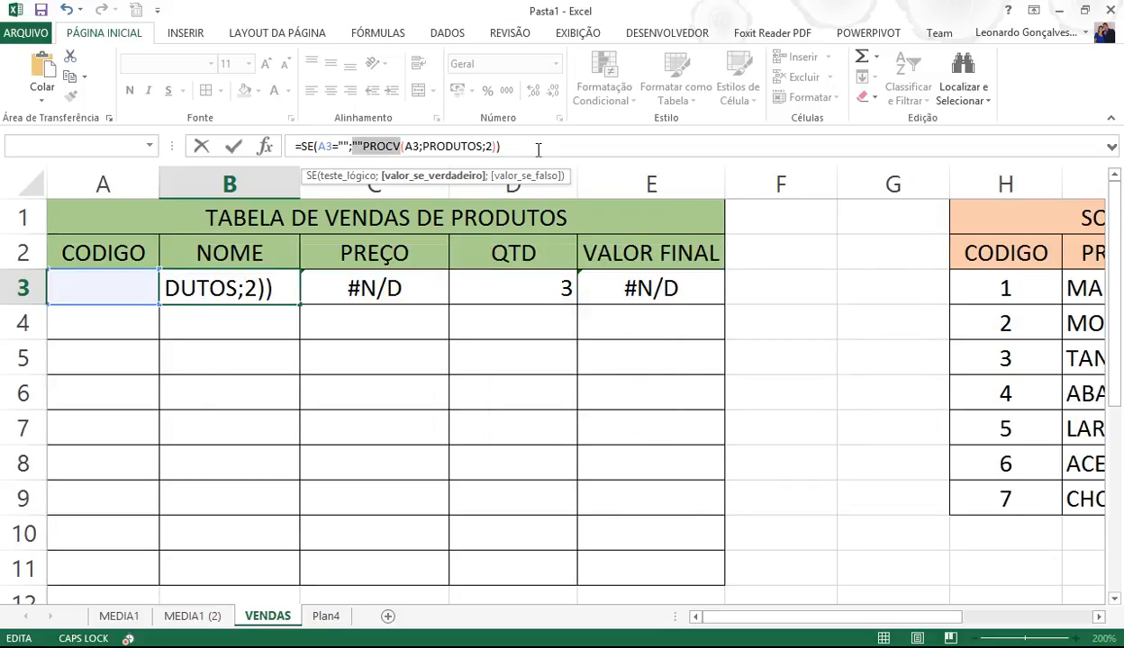
key("Left")
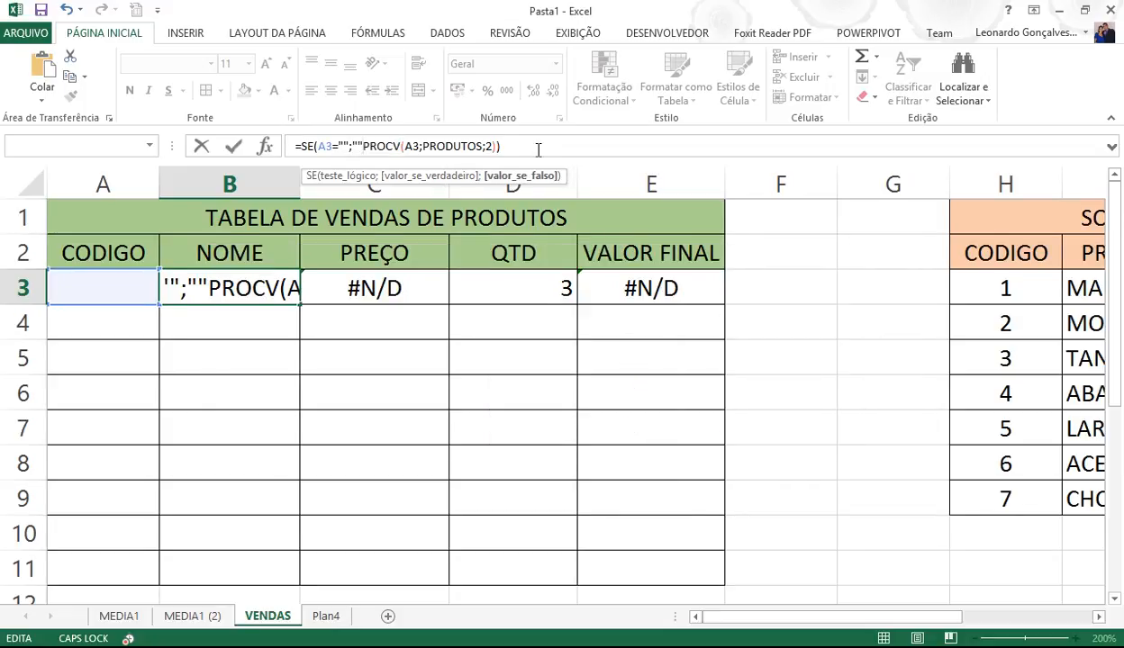
key("Return")
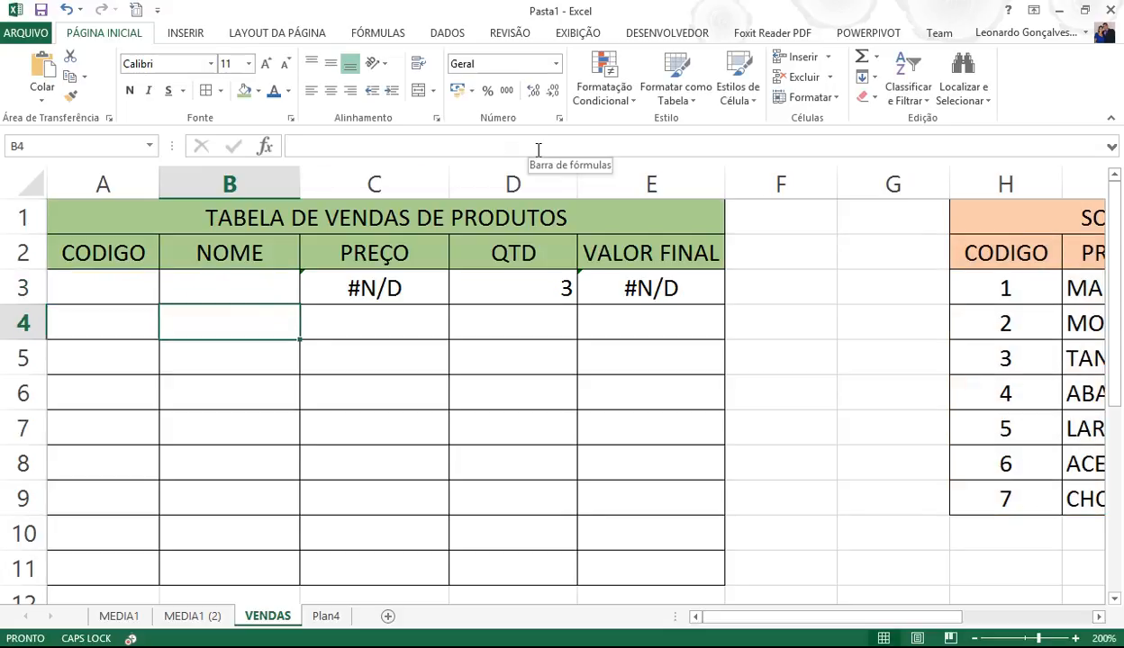
left_click(256, 286)
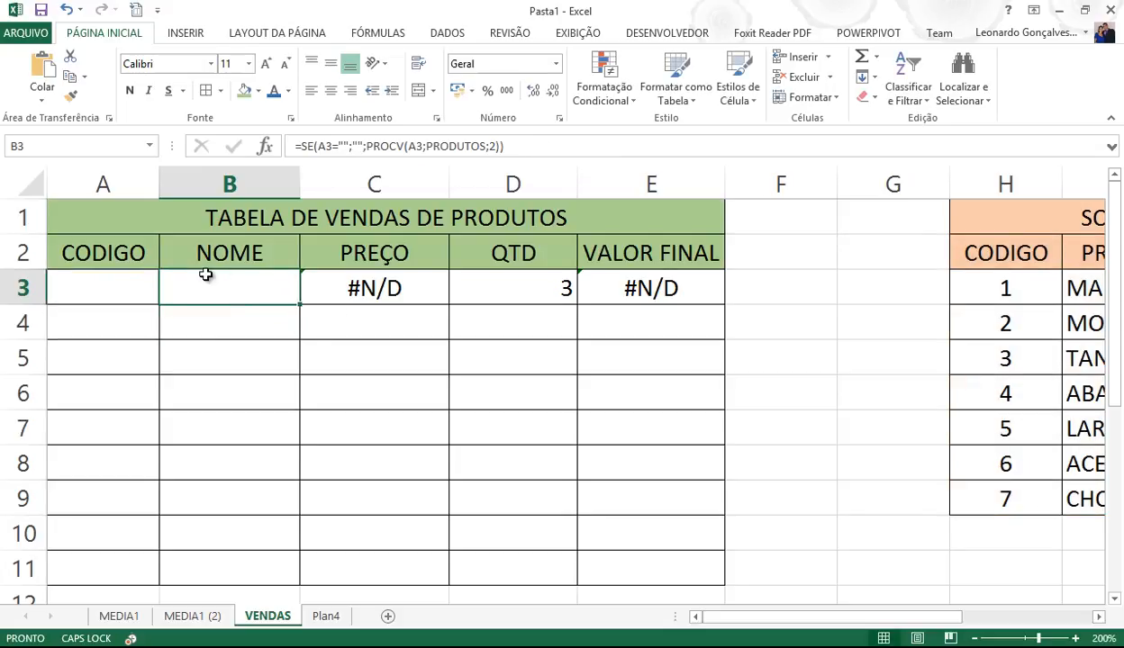
- Enter code 4 in A3 and review B3's lookup formula against the product list
left_click(126, 286)
type("4")
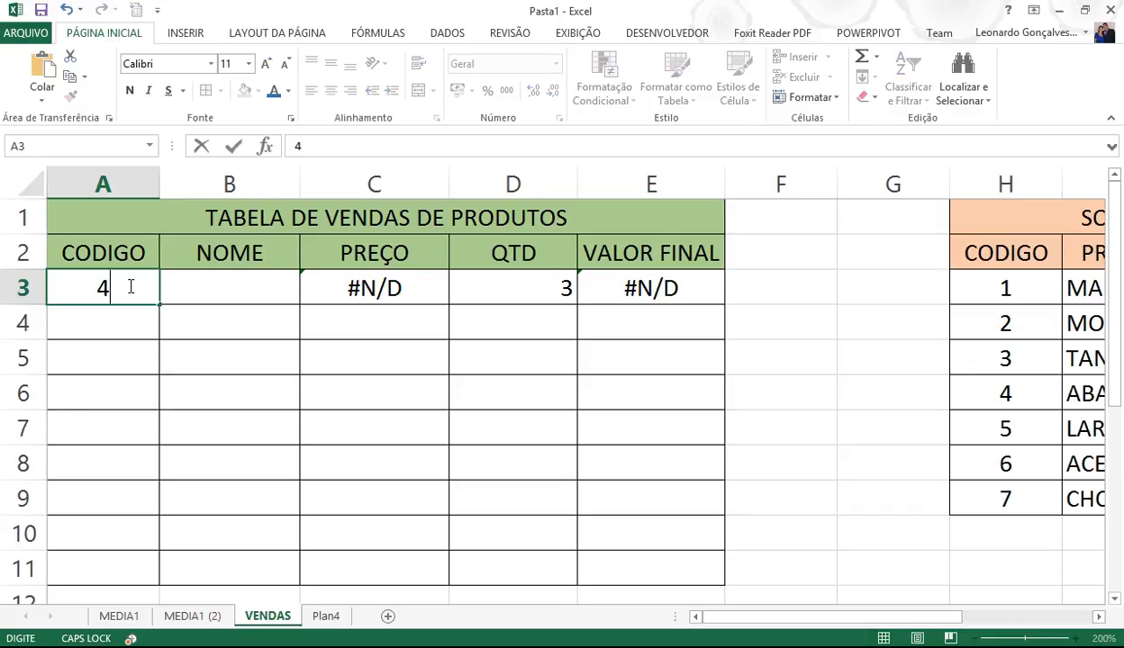
key("Return")
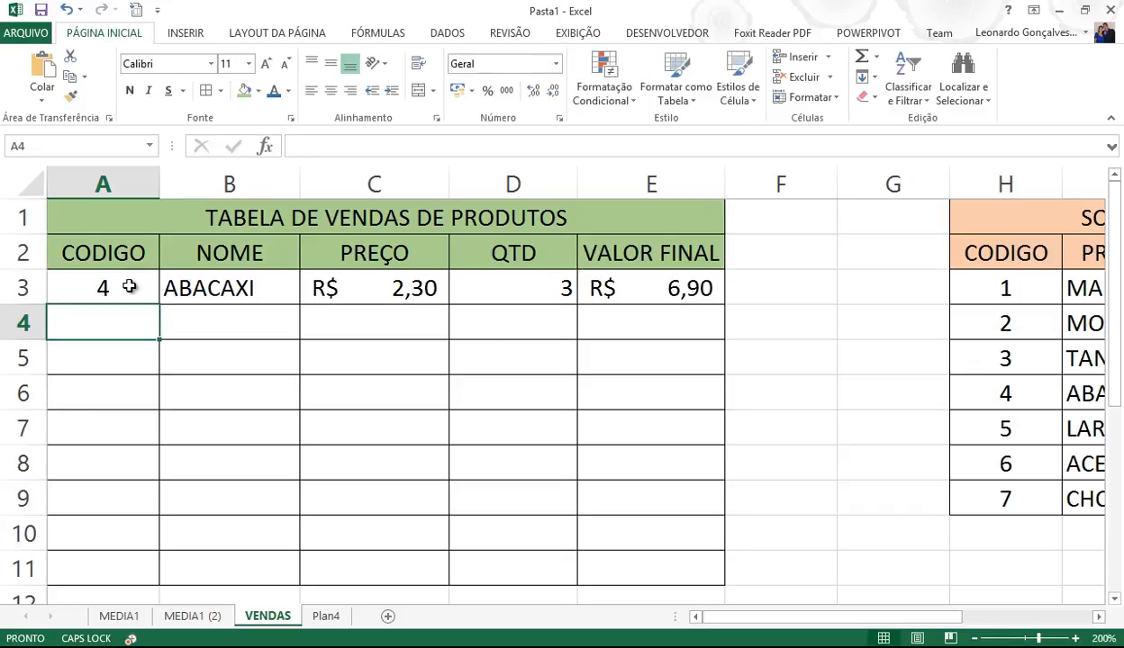
left_click(129, 287)
double_click(200, 286)
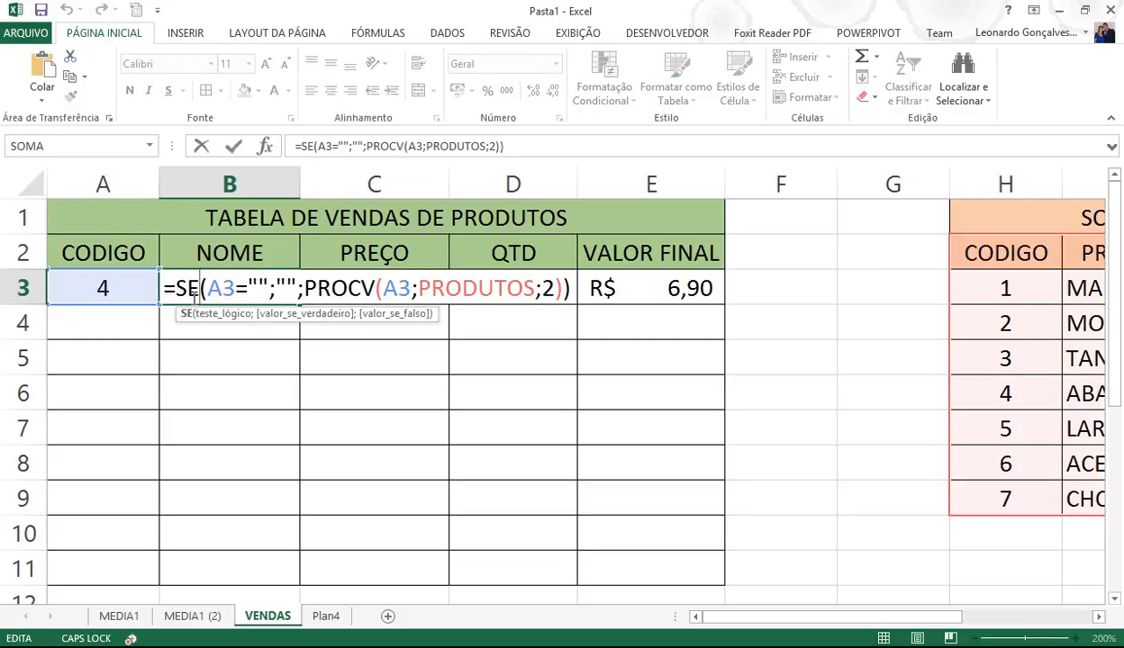
key("Return")
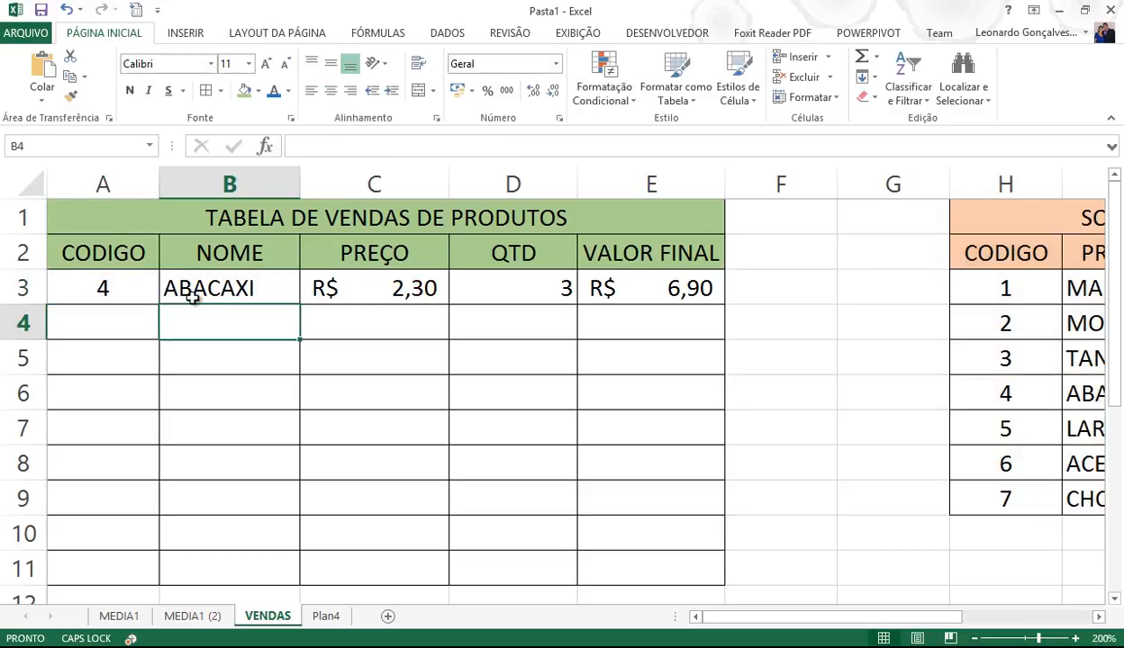
left_click(135, 287)
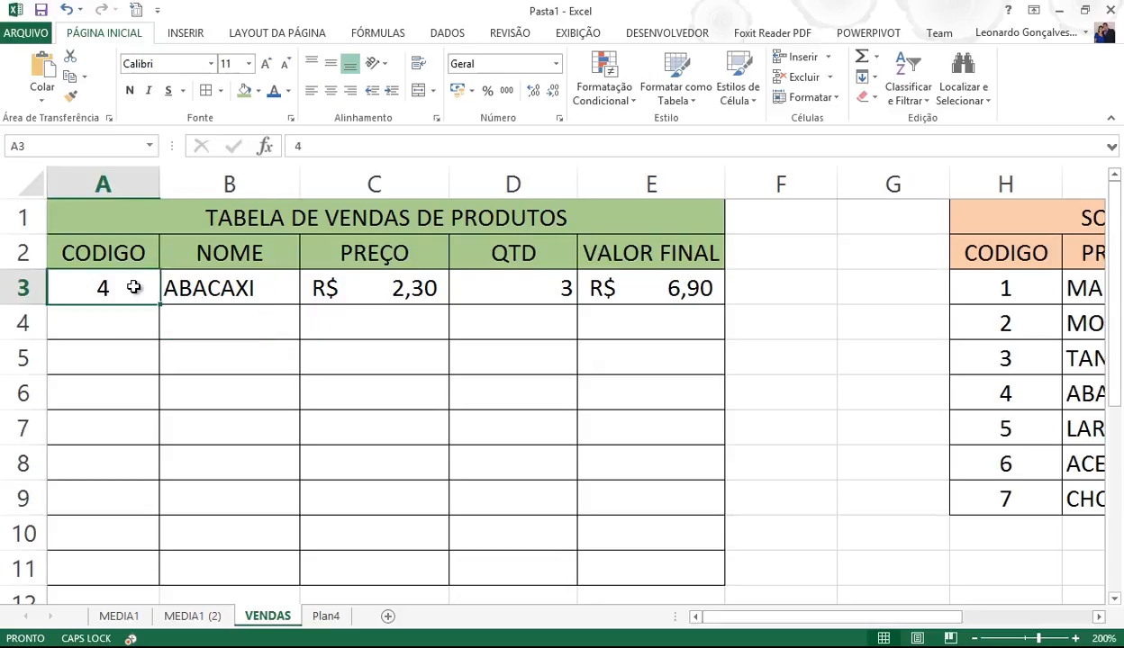
left_click(990, 495)
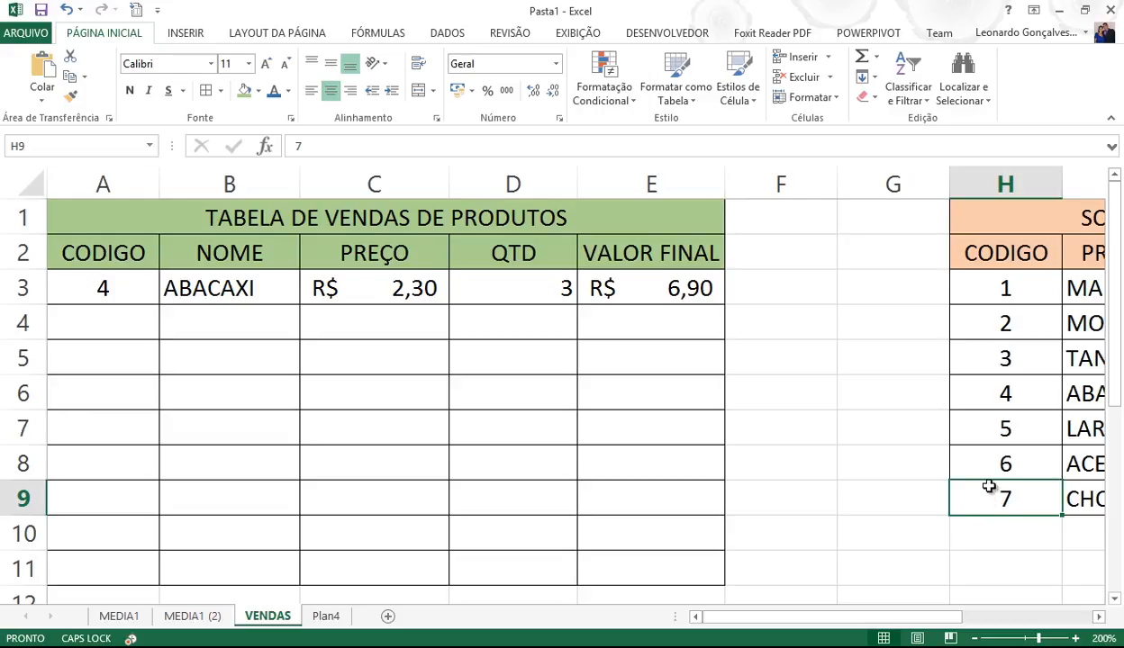
- Try codes 8 and 99 in A3, which still return CHOCOLATE, then clear A3
left_click(118, 289)
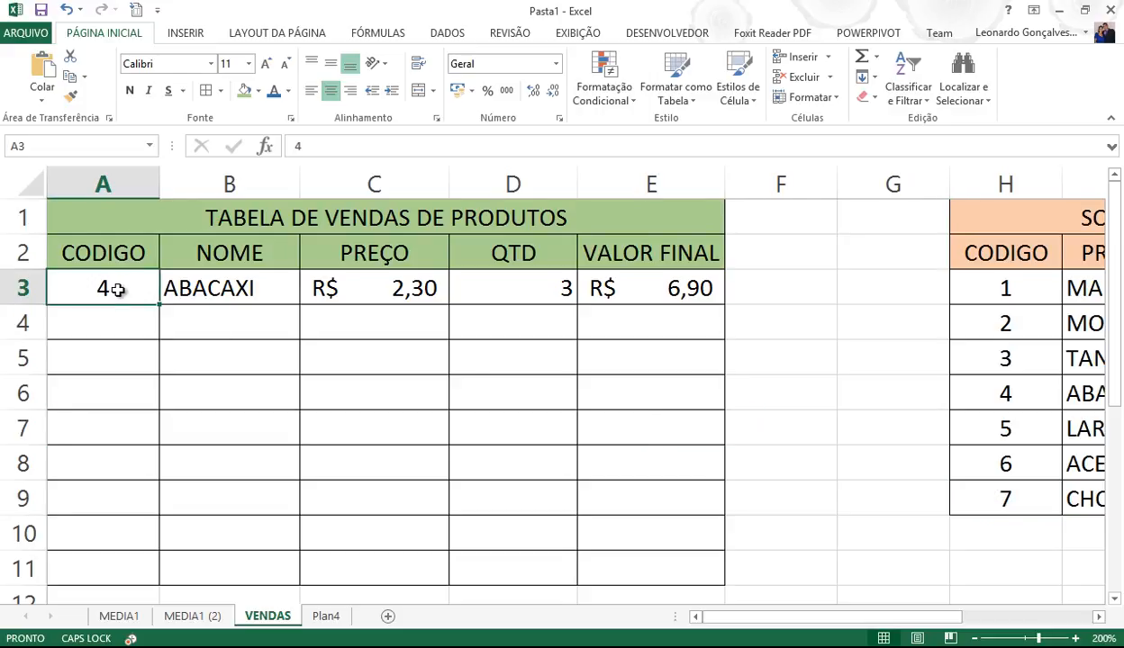
type("8")
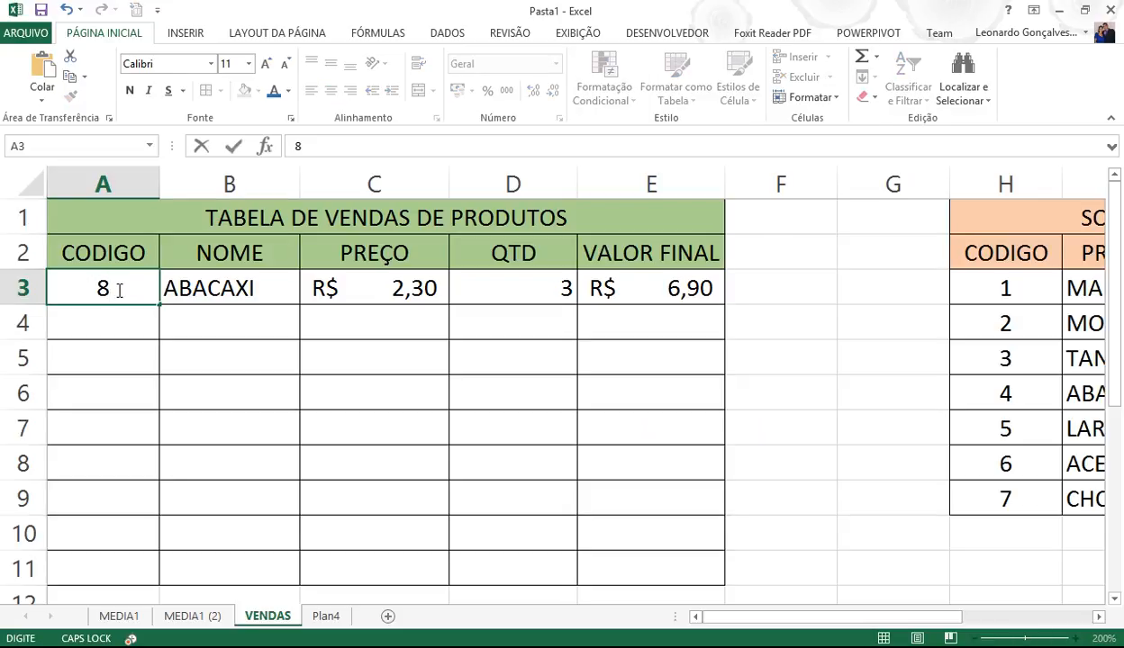
key("Return")
left_click(118, 283)
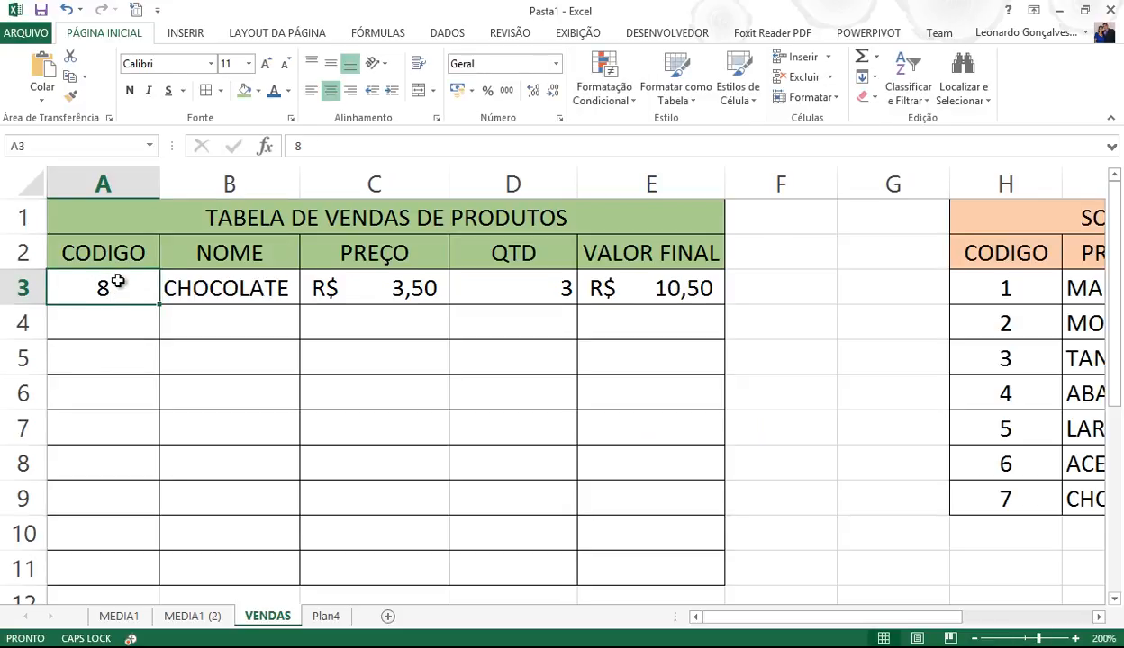
type("99")
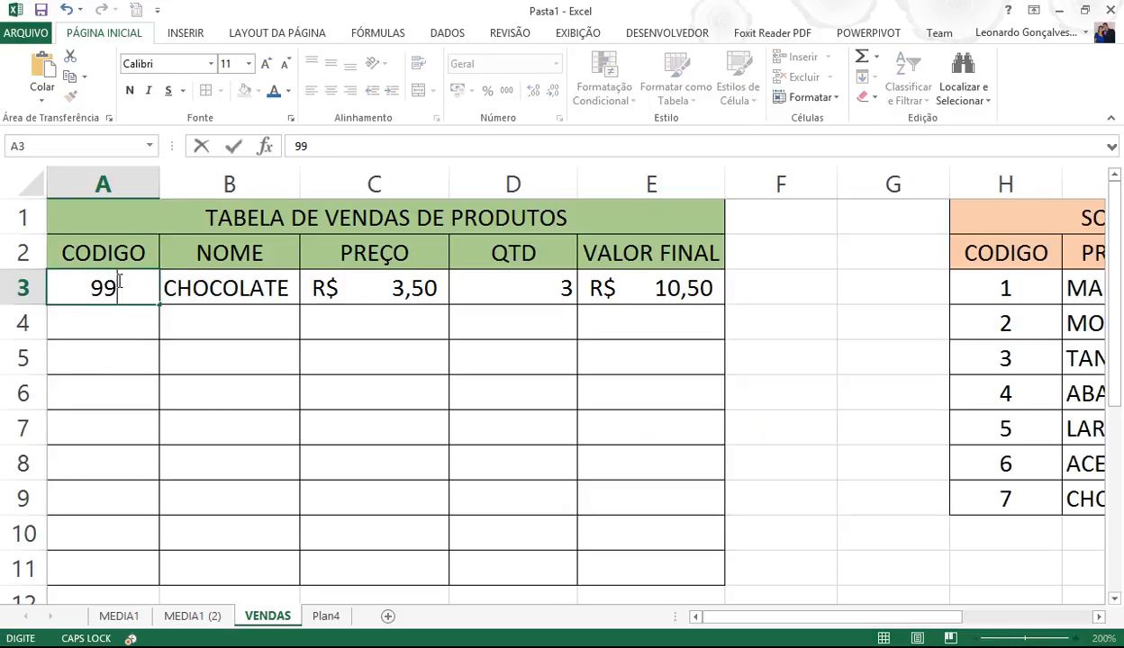
key("Return")
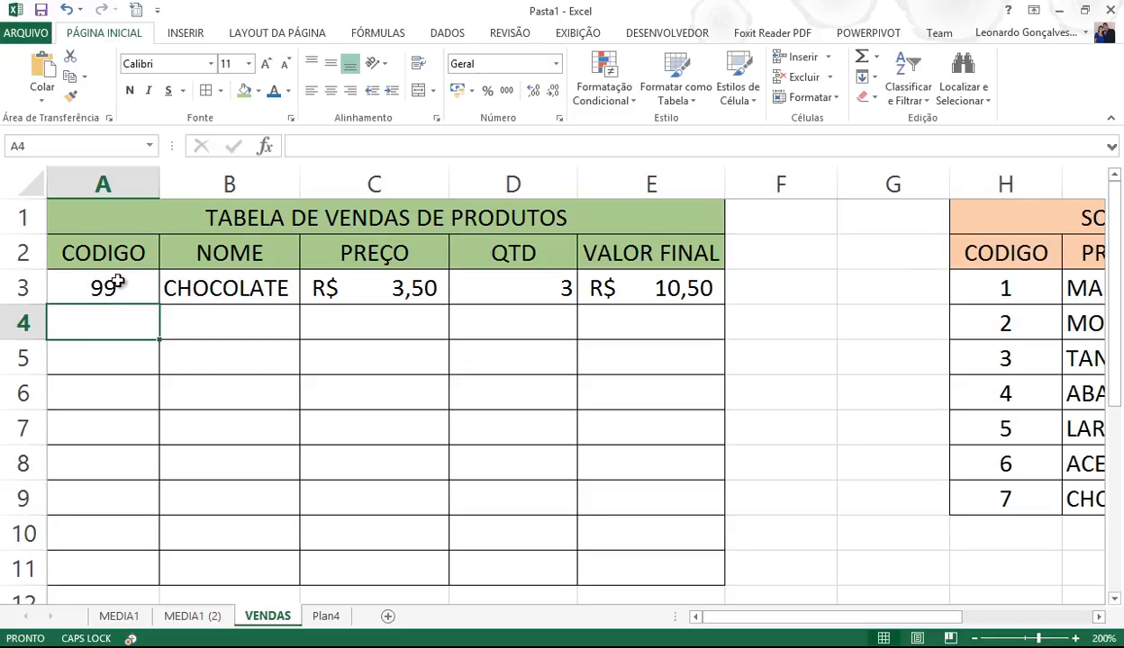
left_click(117, 287)
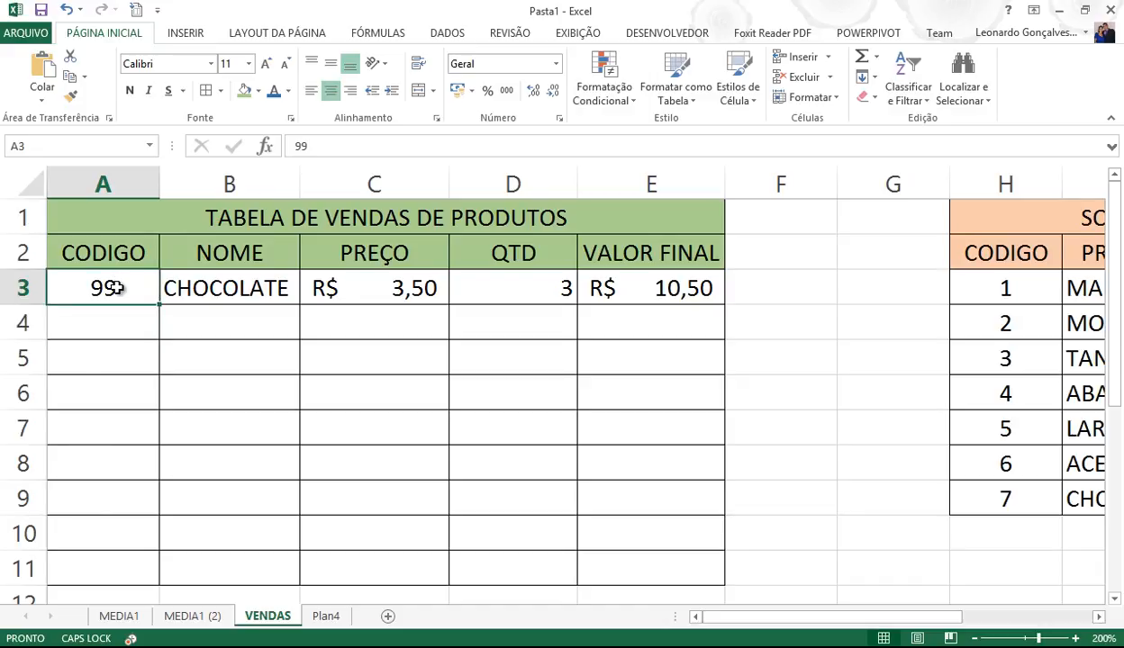
key("Delete")
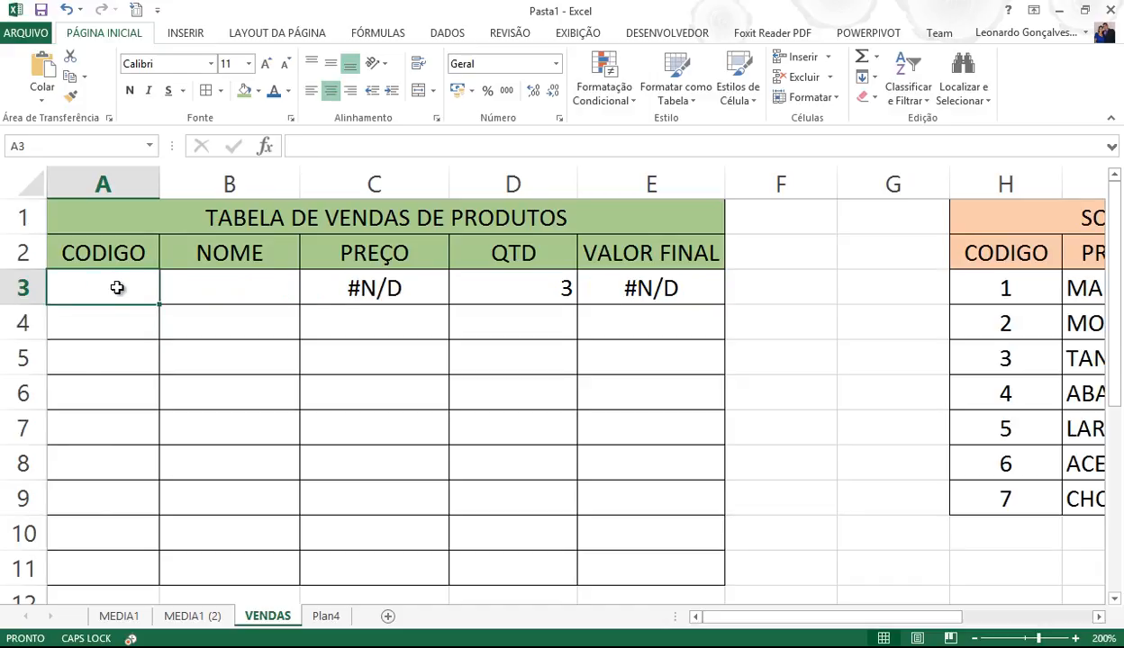
- Add FALSO as the fourth PROCV argument in B3 for exact matching
left_click(207, 282)
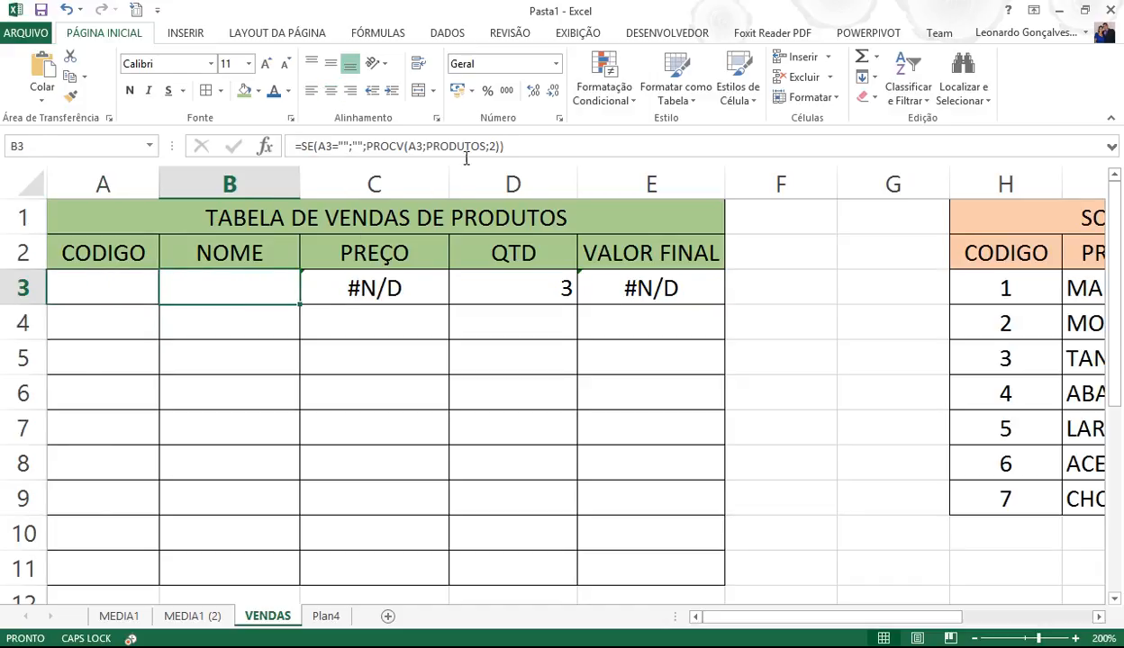
left_click(496, 146)
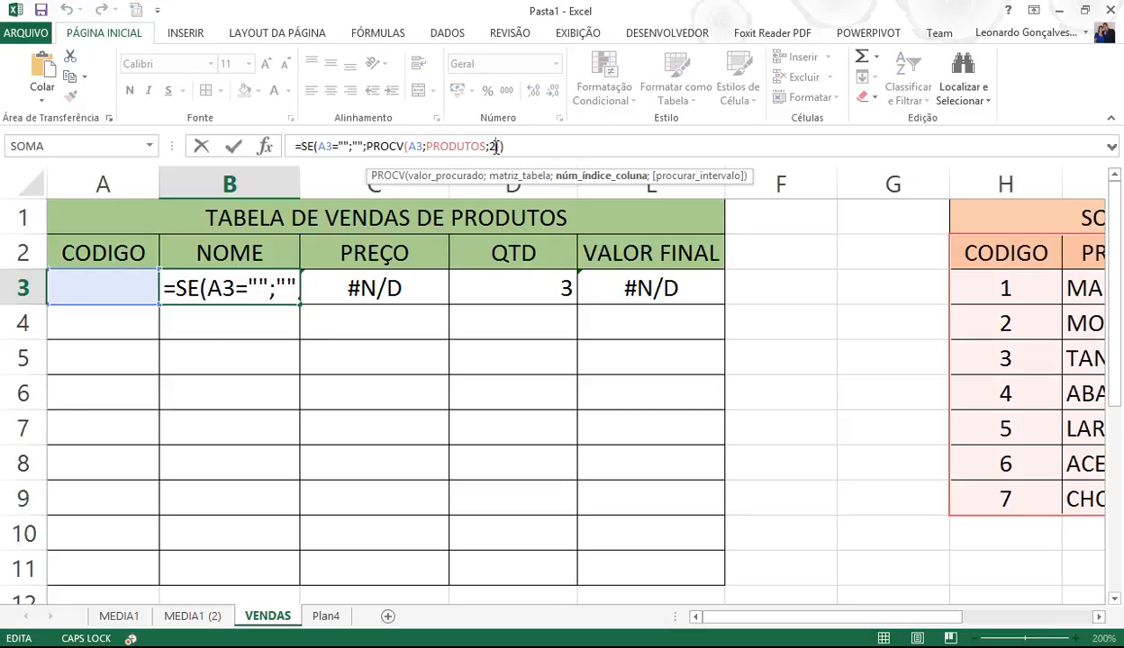
type("2")
type(";FALSO")
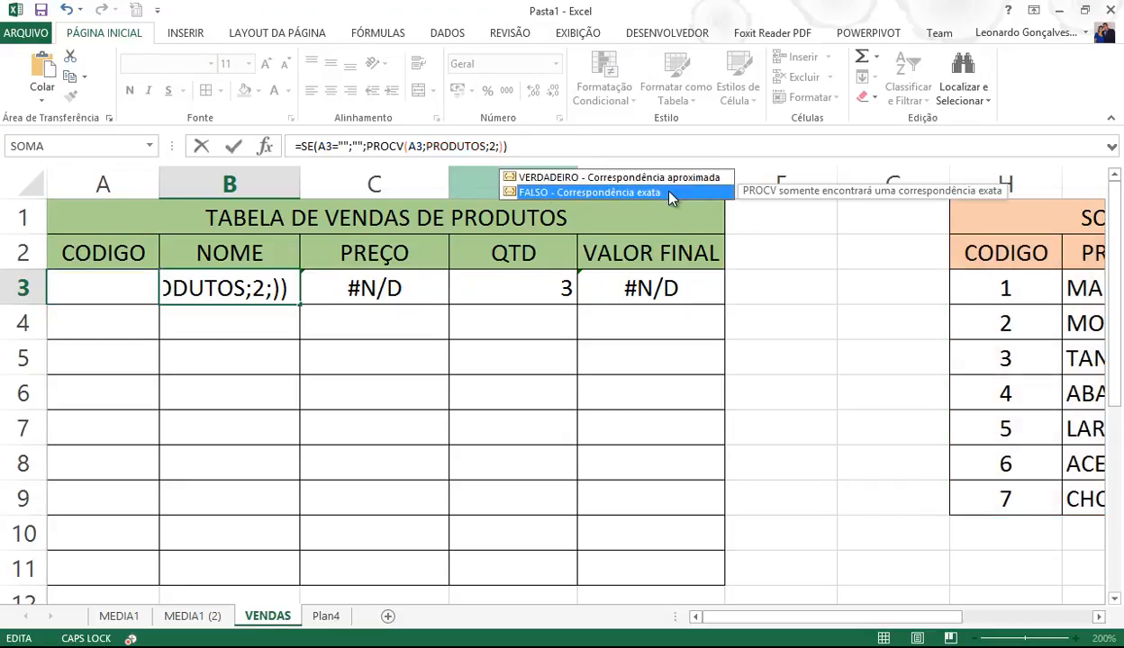
double_click(666, 192)
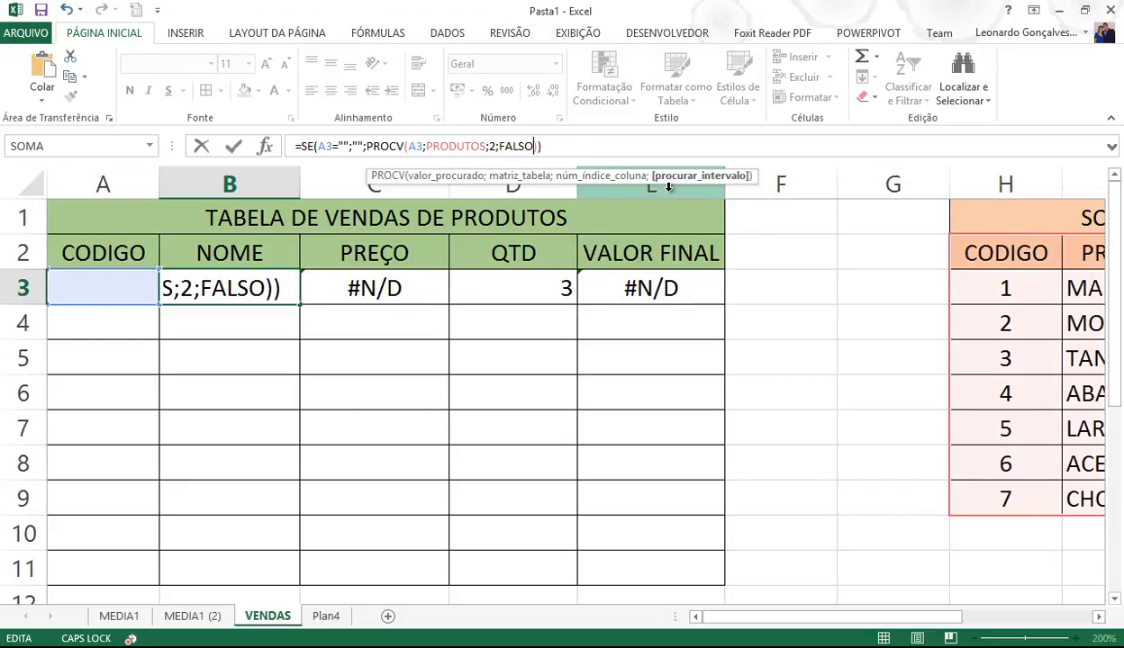
left_click(233, 146)
- Test codes 7 and 8 in A3, then clear the code
left_click(114, 286)
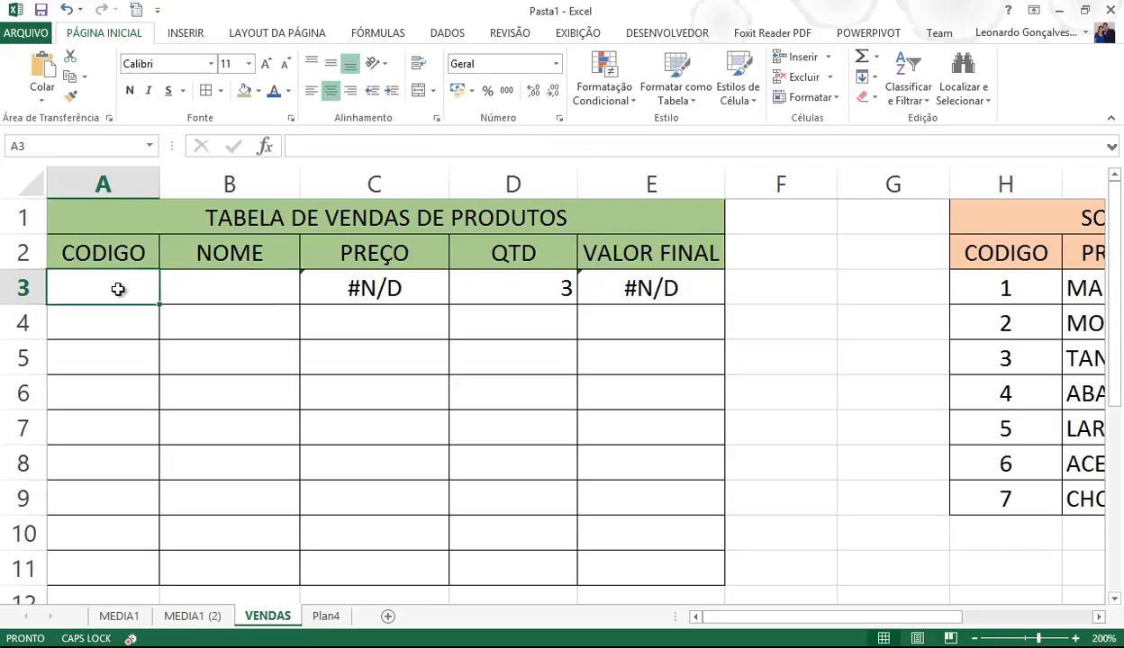
type("7")
key("Return")
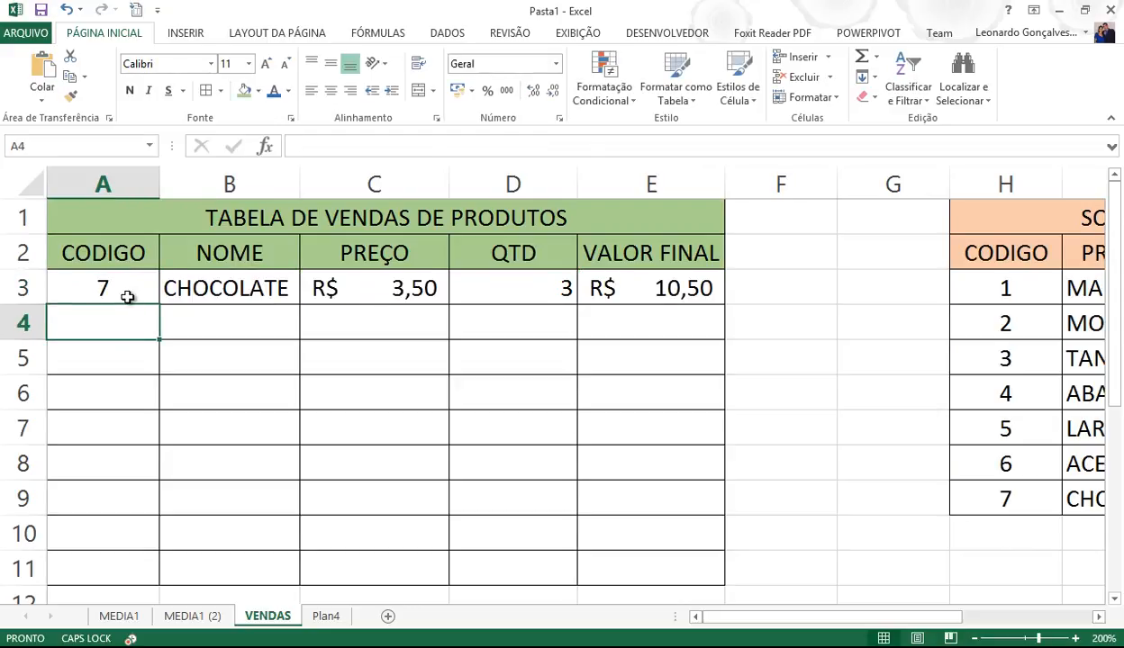
left_click(128, 297)
type("8")
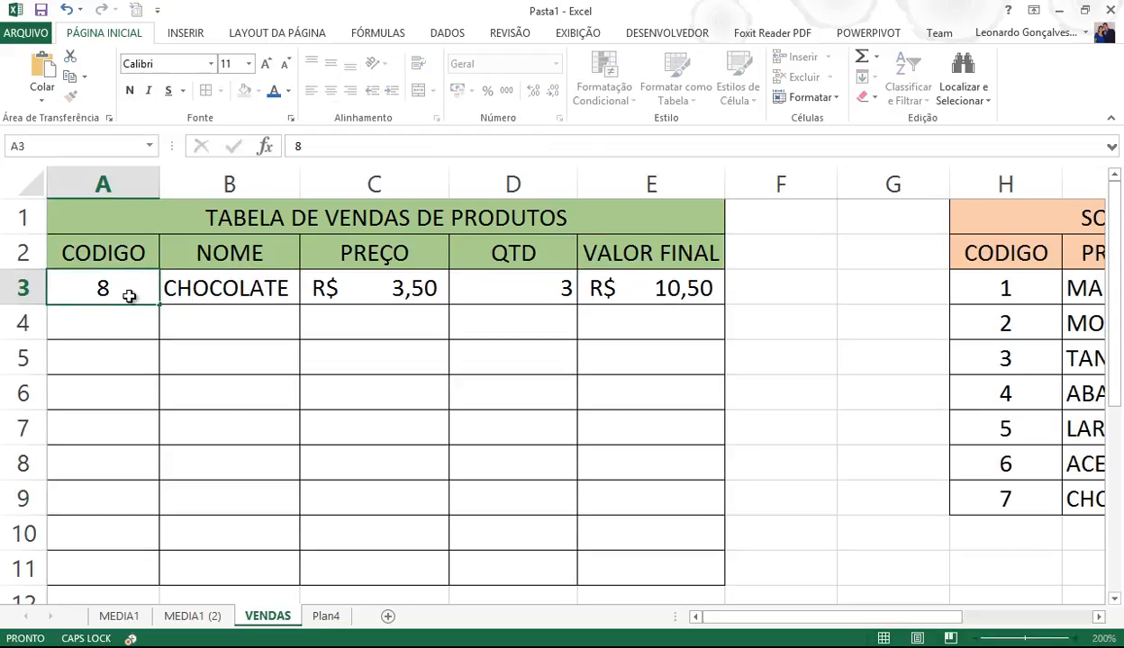
key("Return")
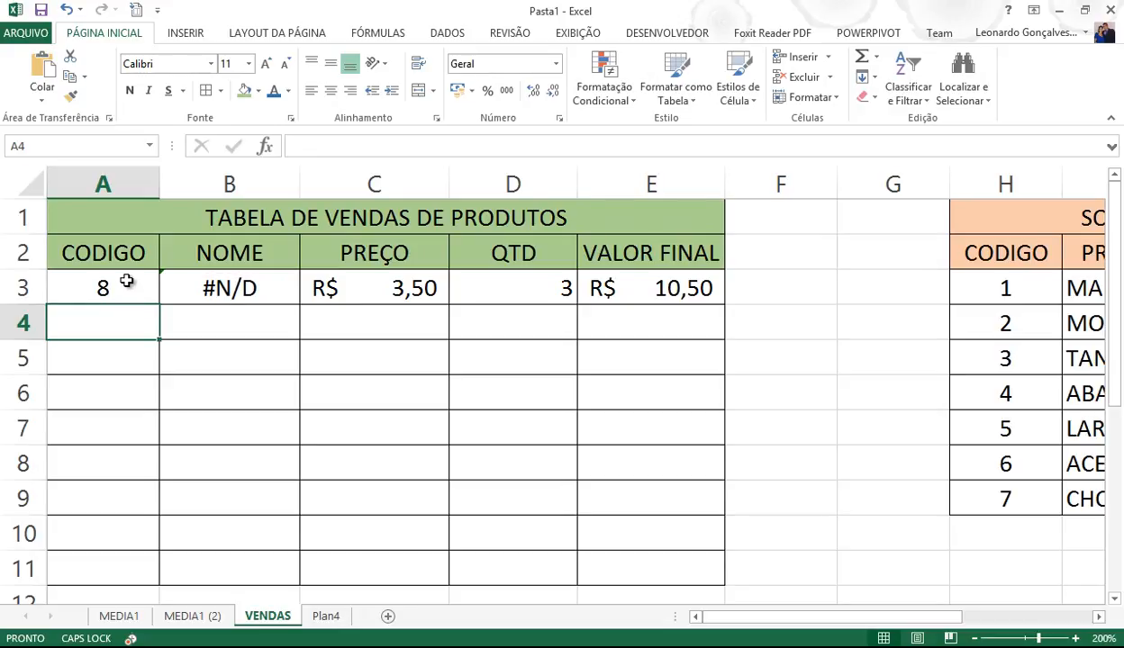
left_click(129, 295)
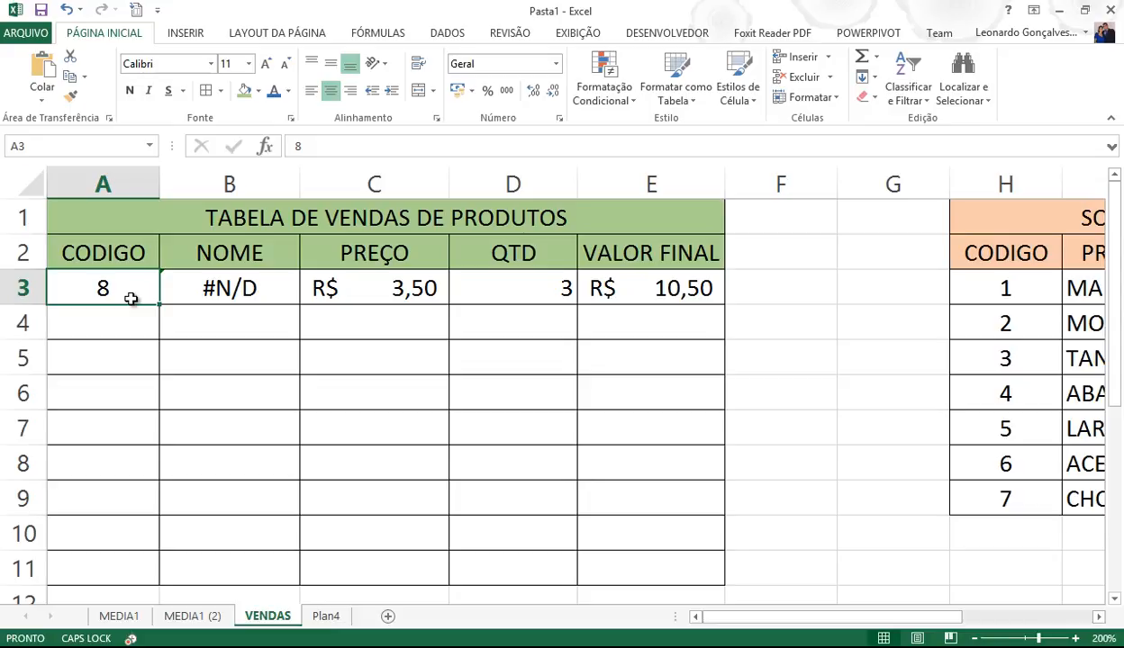
key("Delete")
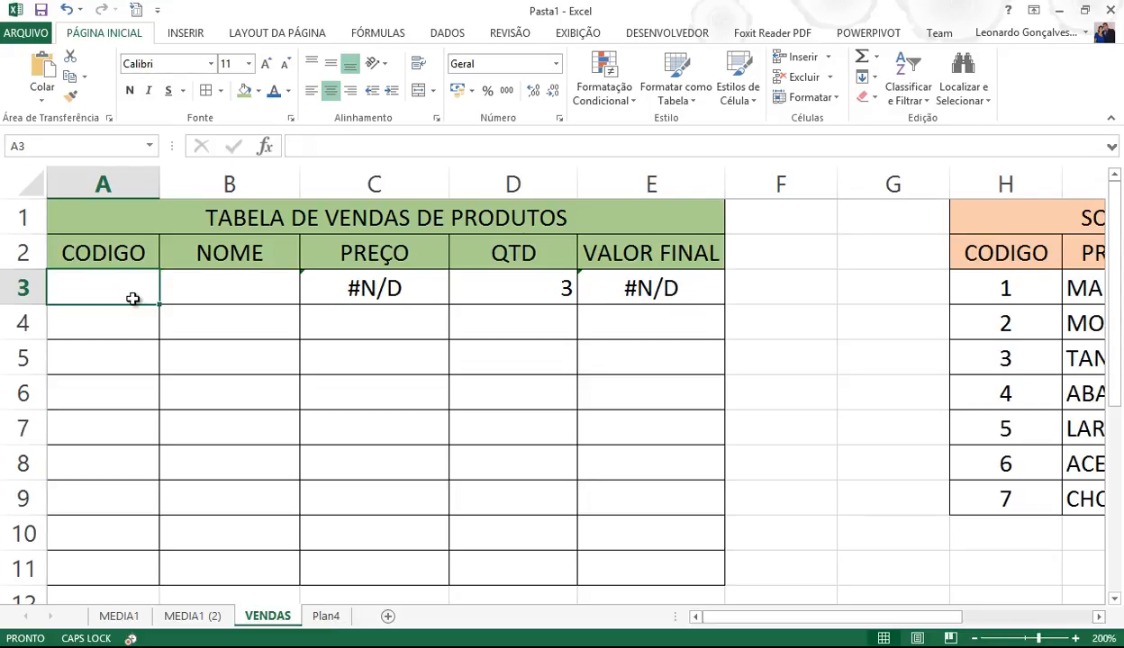
left_click(221, 293)
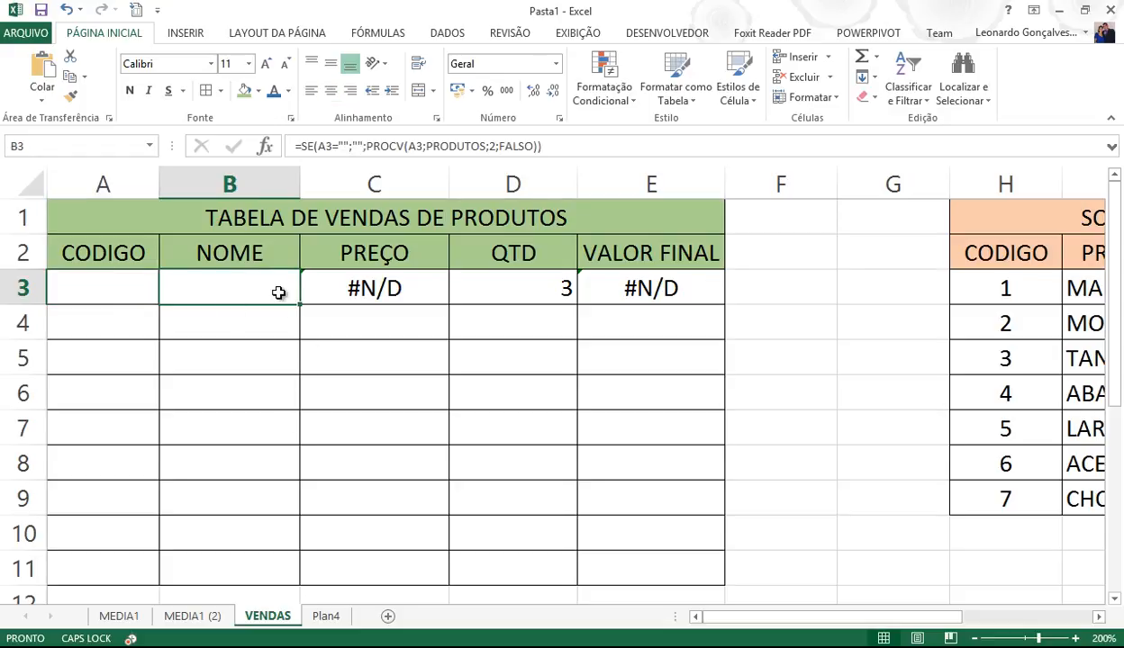
- Fill the B3:E3 formulas down to row 11 and clear the copied quantities in D3:D11
left_click_drag(283, 291, 623, 285)
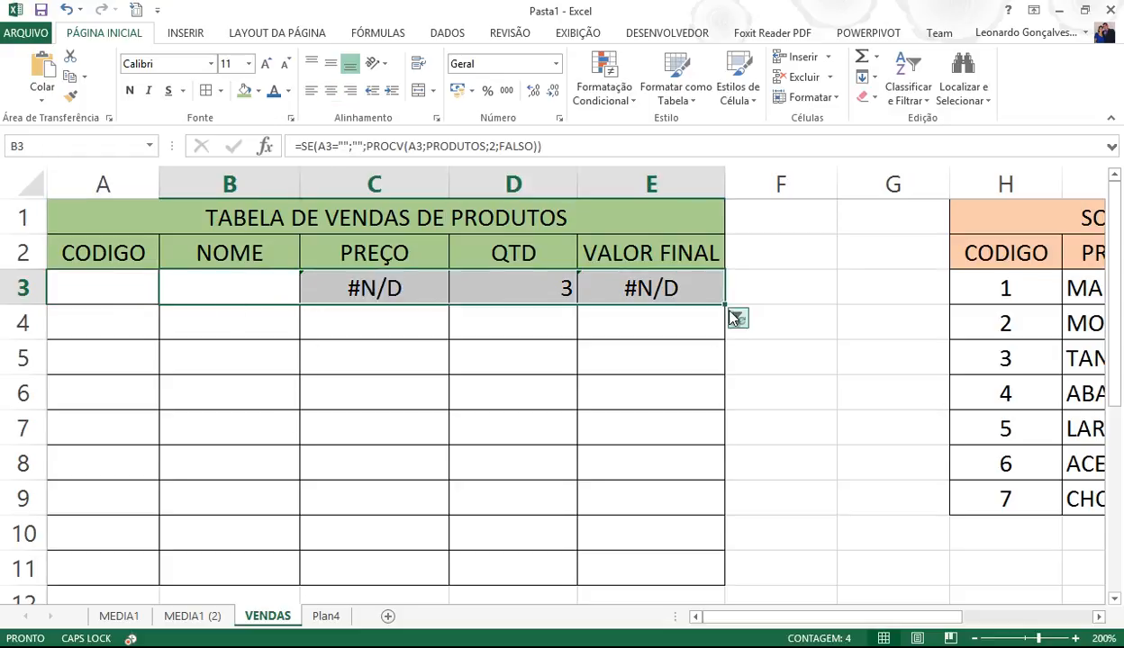
left_click_drag(725, 305, 690, 574)
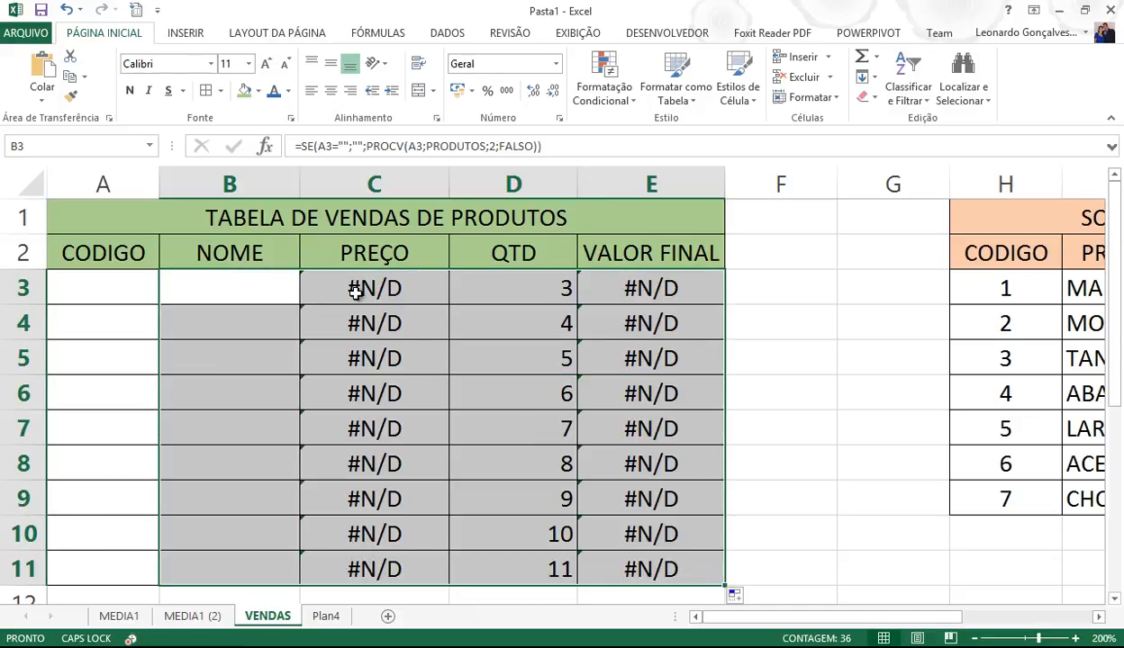
left_click(255, 297)
left_click_drag(502, 289, 500, 566)
key("Delete")
- Enter product codes 4, 7, 5, 2, 3, 4, 6, 1, 1 down A3:A11
left_click(125, 296)
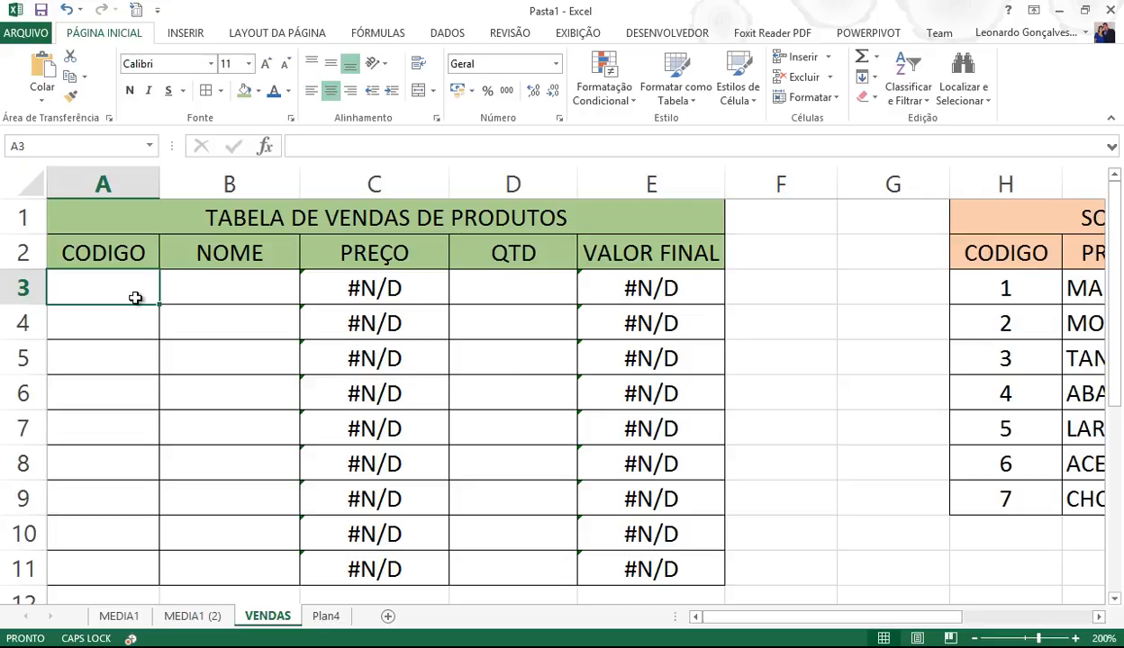
double_click(135, 298)
type("7")
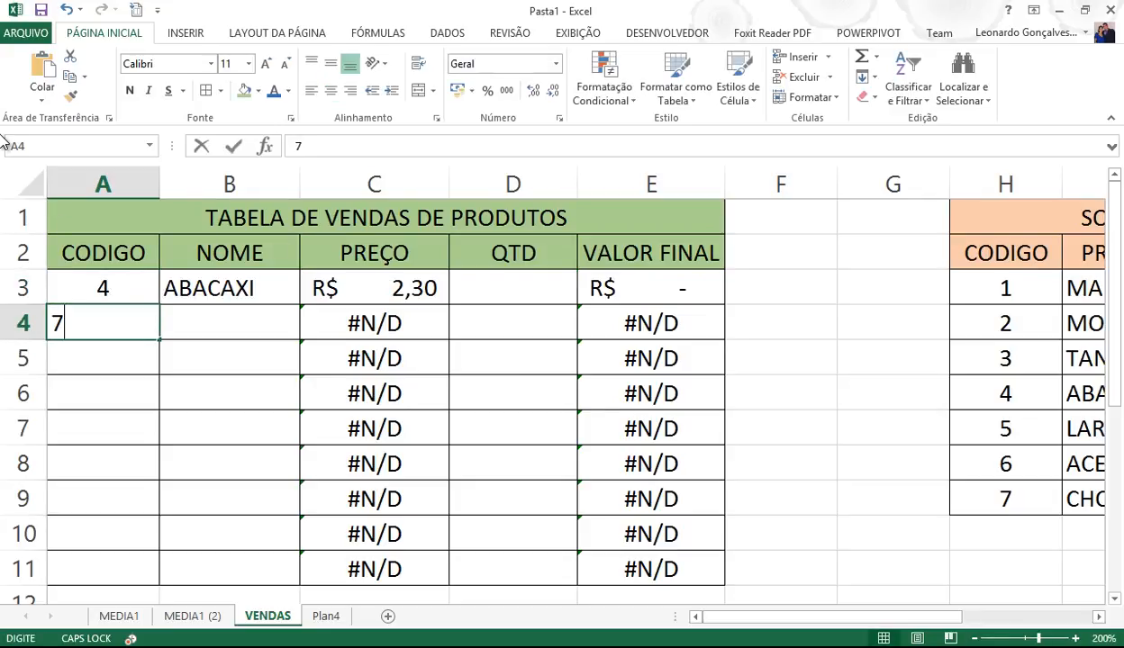
key("Return")
type("5")
key("Return")
type("2")
key("Return")
type("3")
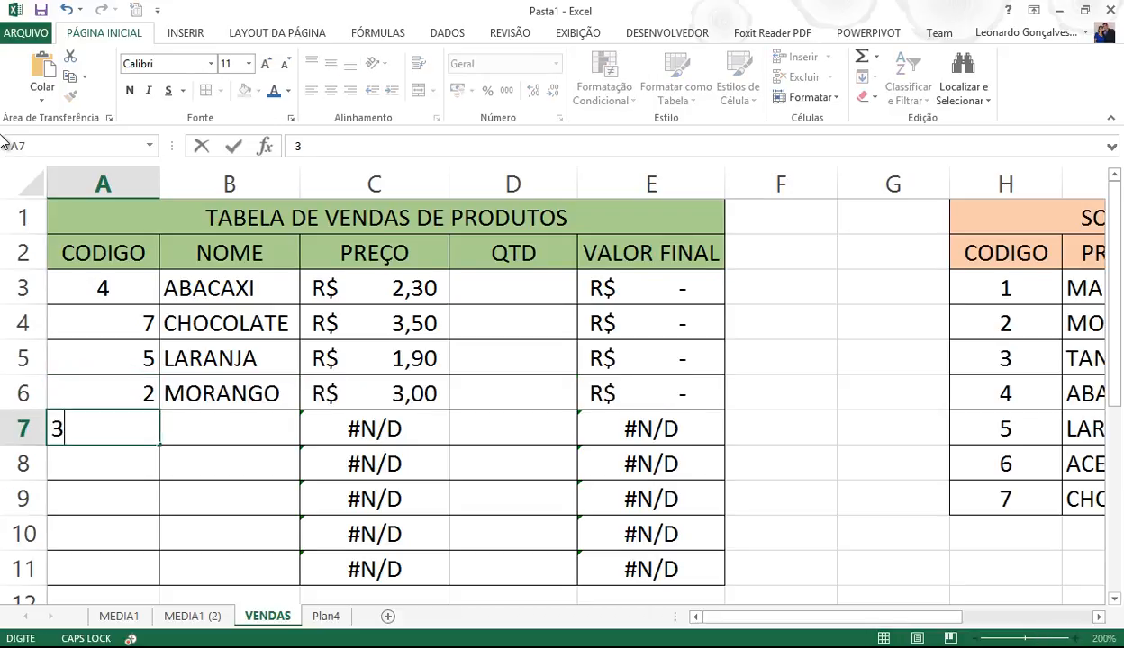
key("Return")
type("4")
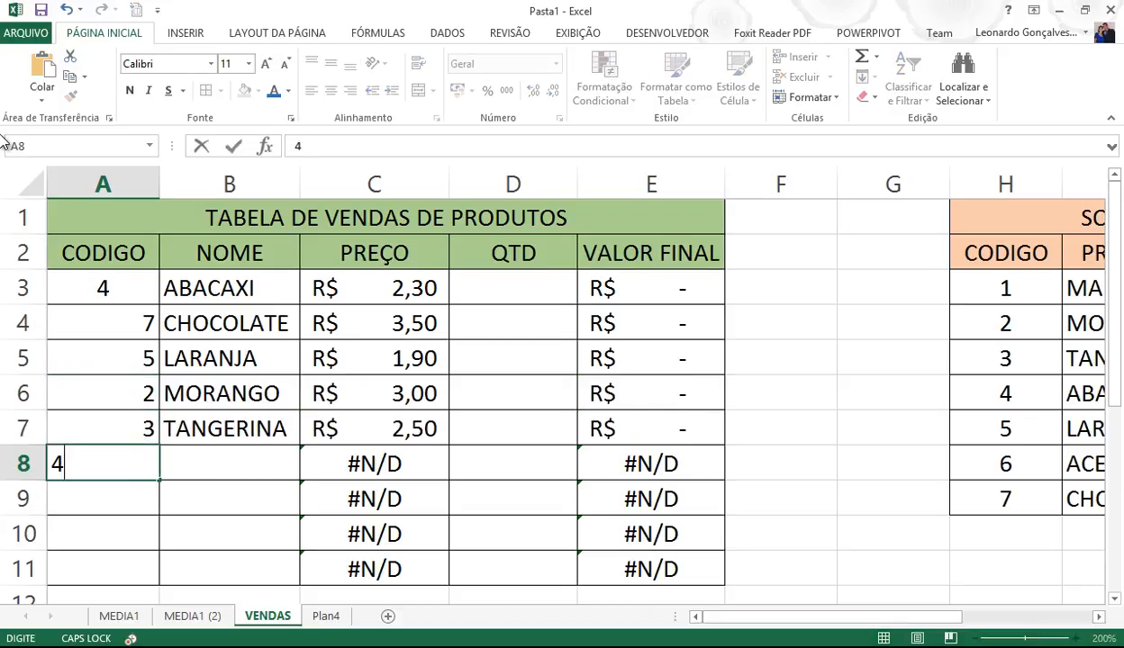
key("Return")
type("6")
key("Return")
type("1")
key("Return")
type("1")
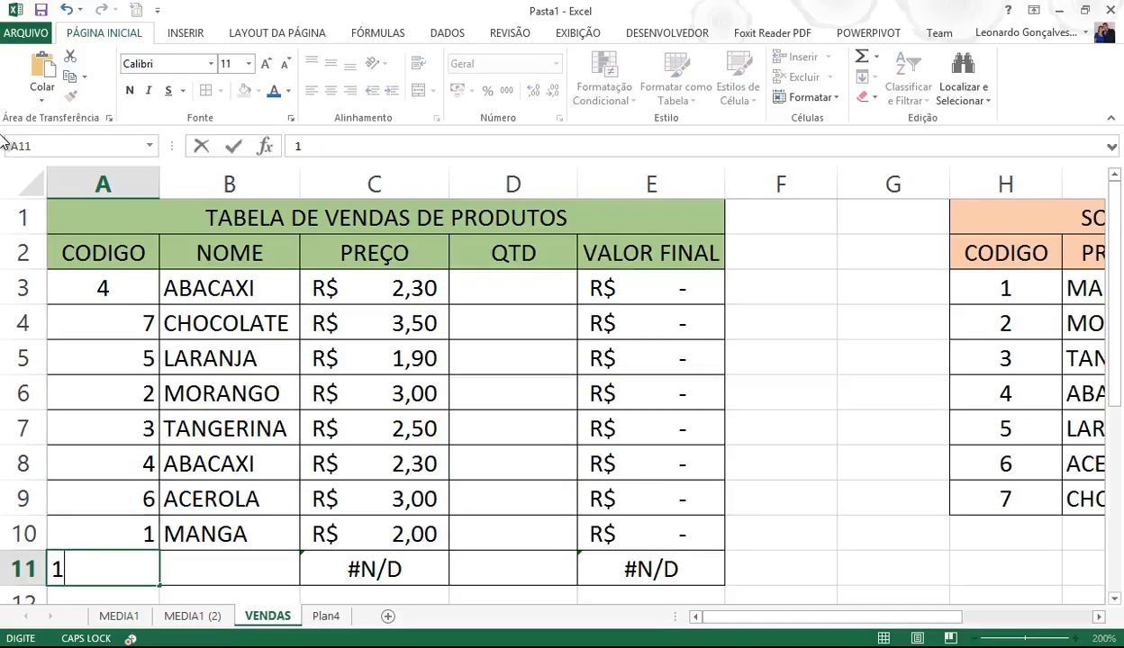
key("Return")
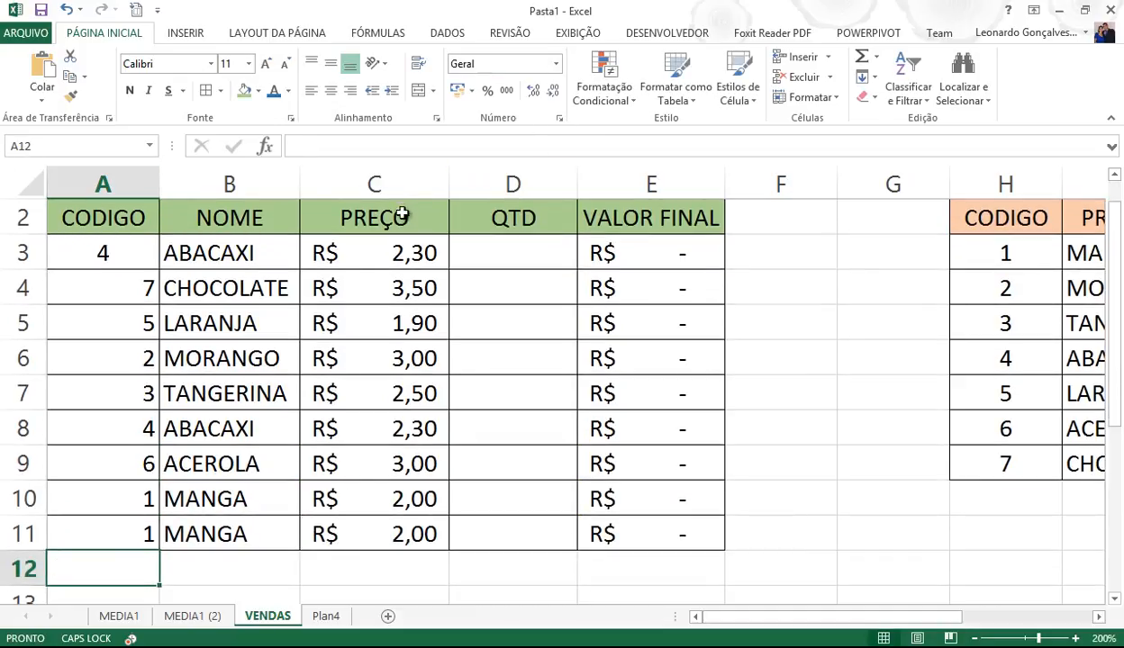
- Enter quantities 8, 10, 8, 9, 5, 3, 6, 8, 12 in D3:D11 and select them
left_click(516, 264)
type("8")
key("Return")
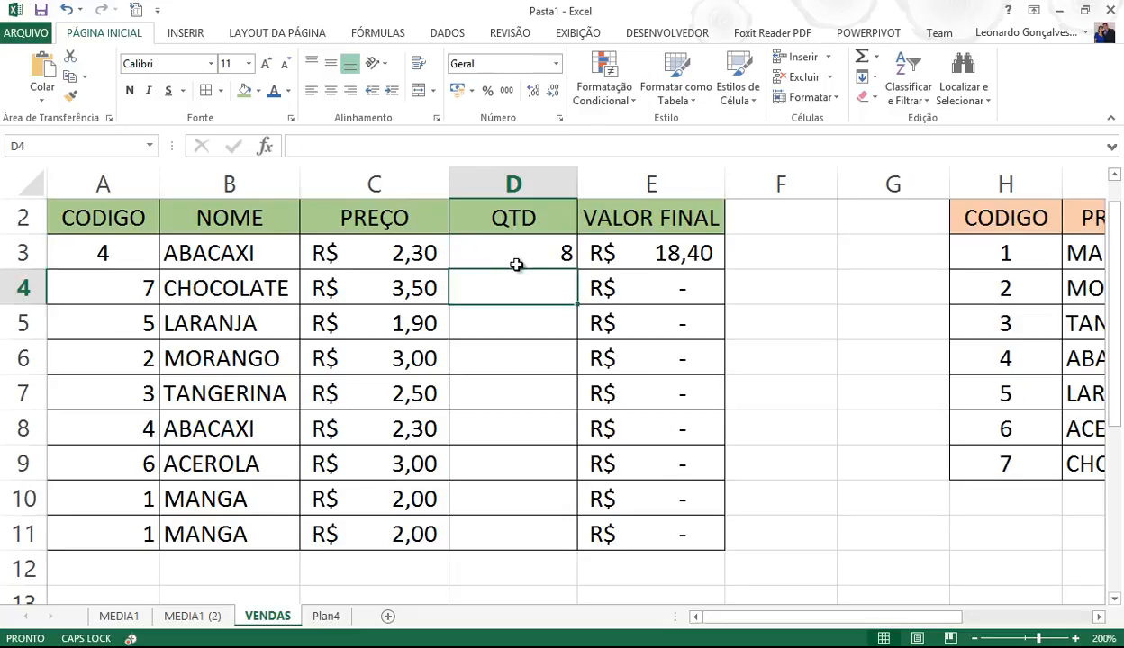
type("10")
key("Return")
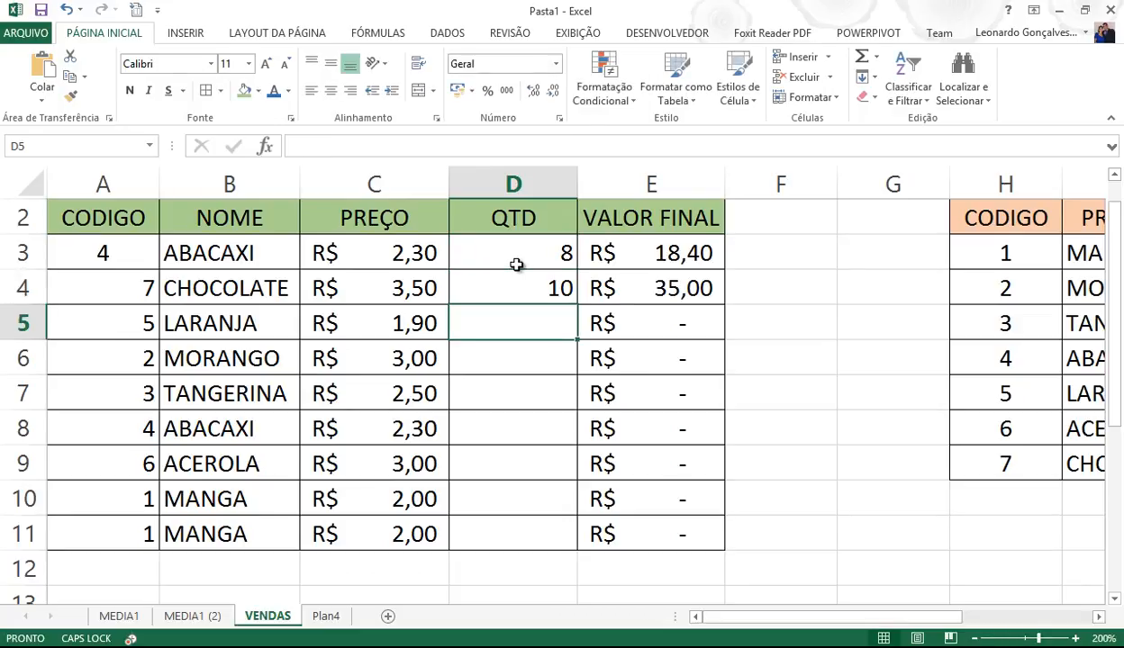
type("8")
key("Return")
type("9")
key("Return")
type("5")
key("Return")
type("3")
key("Return")
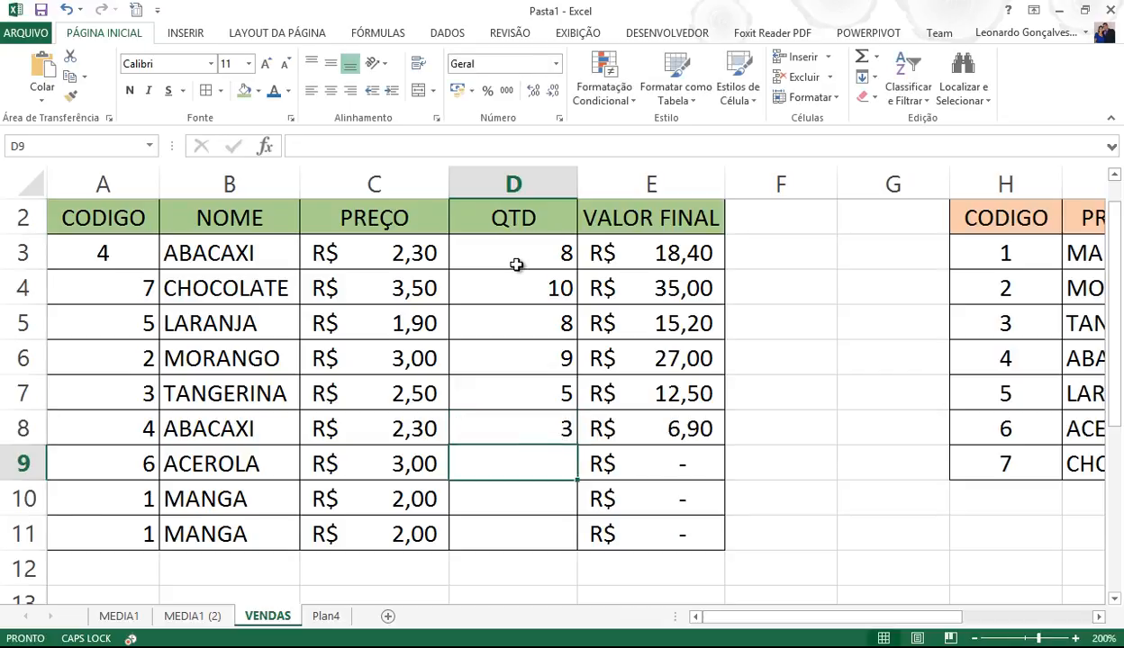
type("6")
key("Return")
type("8")
key("Return")
type("12")
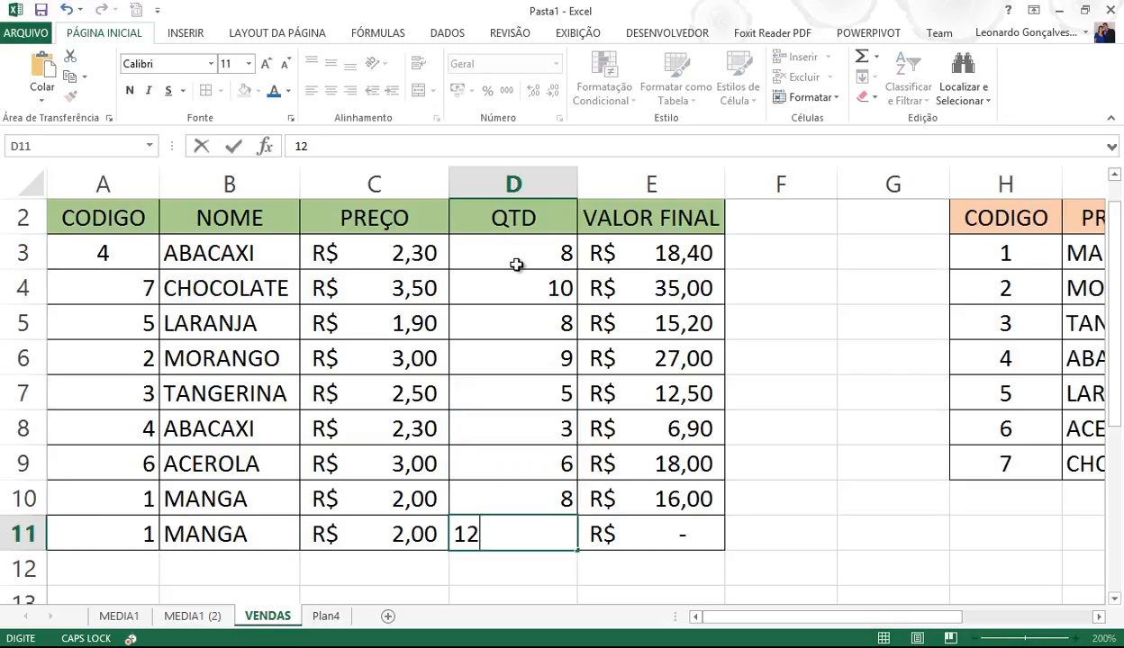
key("Return")
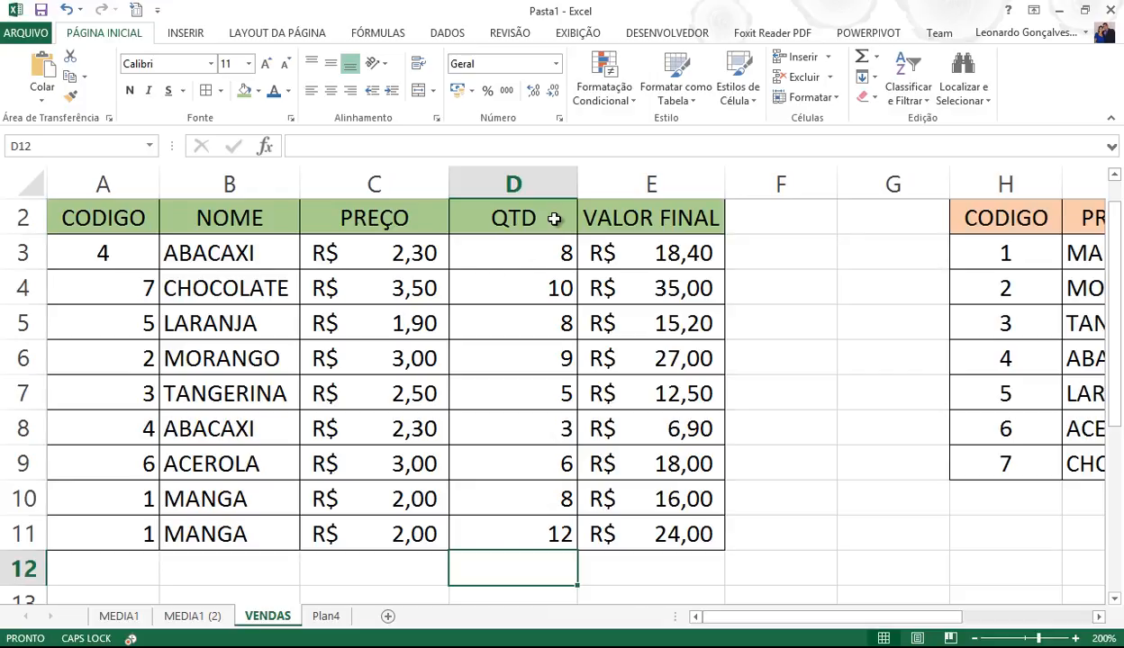
left_click_drag(511, 245, 521, 530)
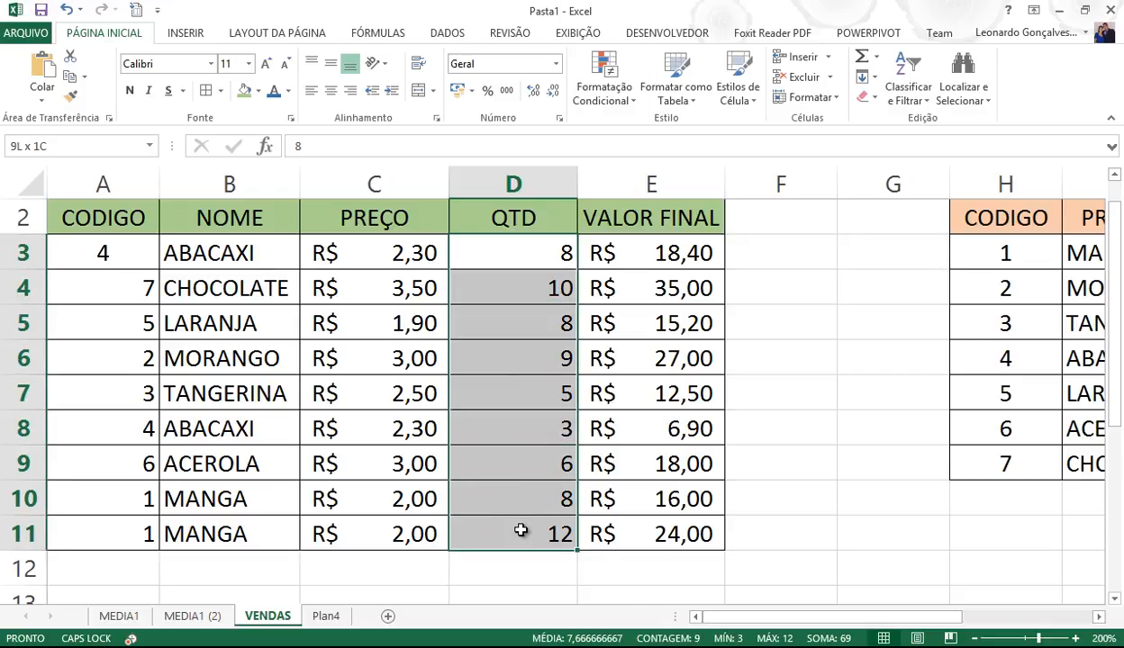
- Centre the quantities in D3:D11 and the codes in A3:A11
left_click(330, 91)
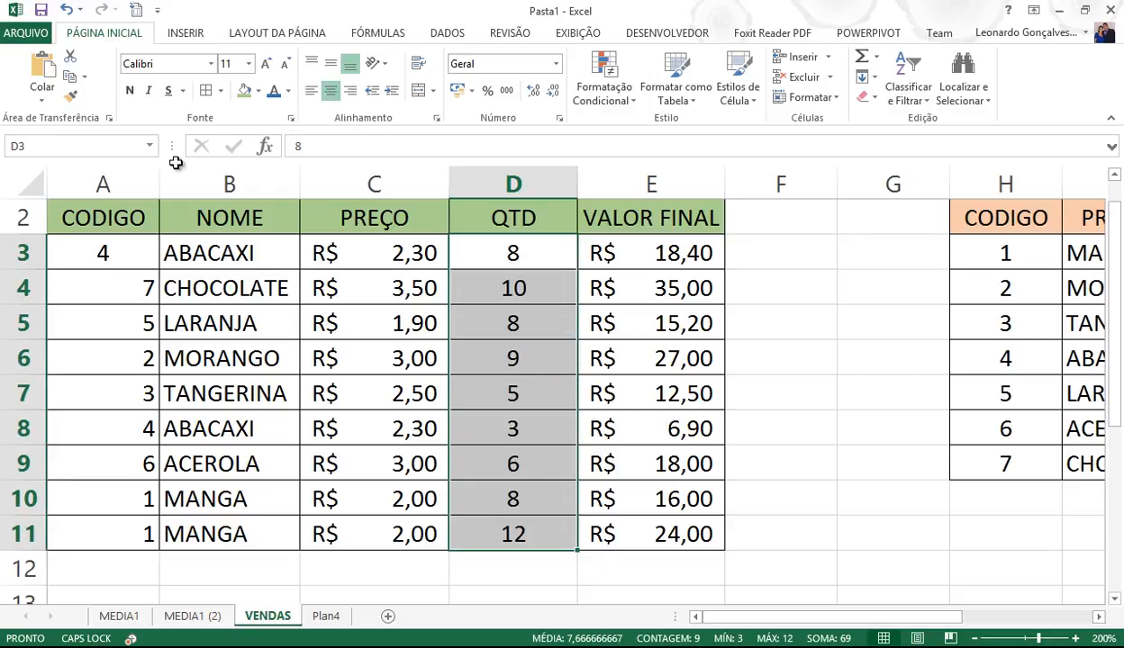
left_click_drag(72, 244, 72, 534)
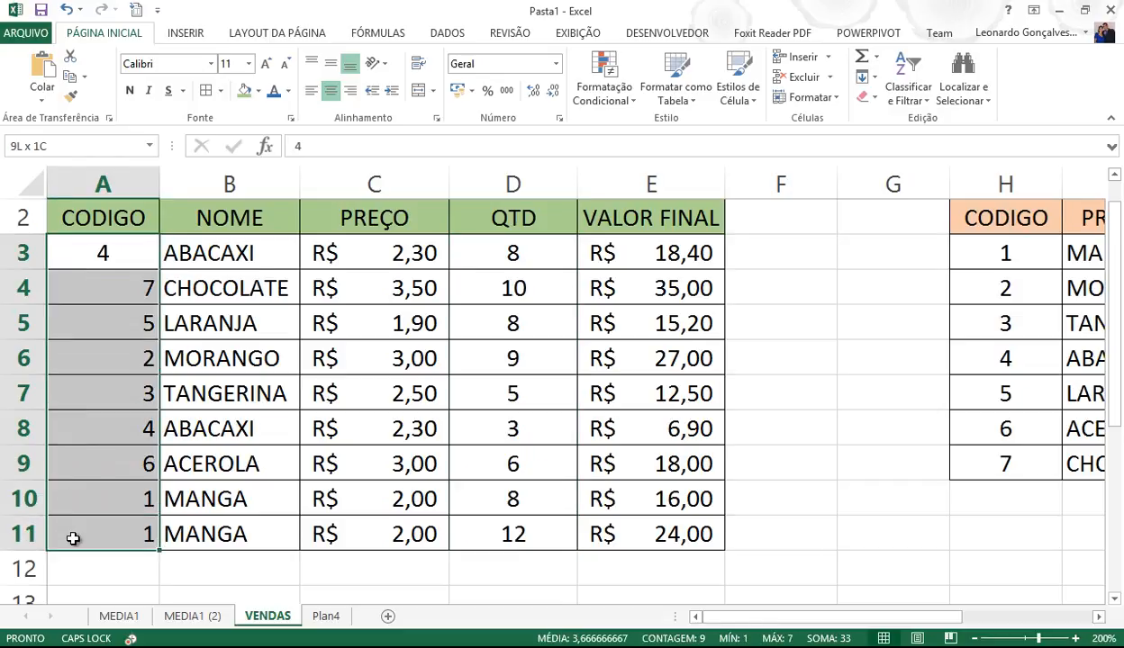
left_click(331, 91)
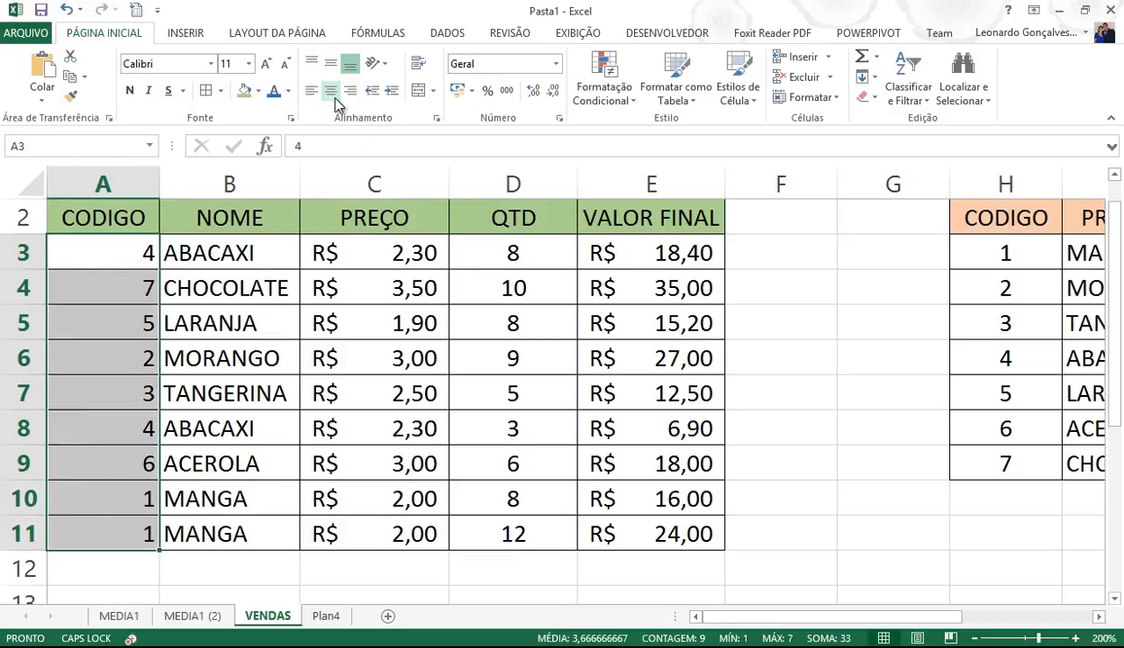
left_click(330, 91)
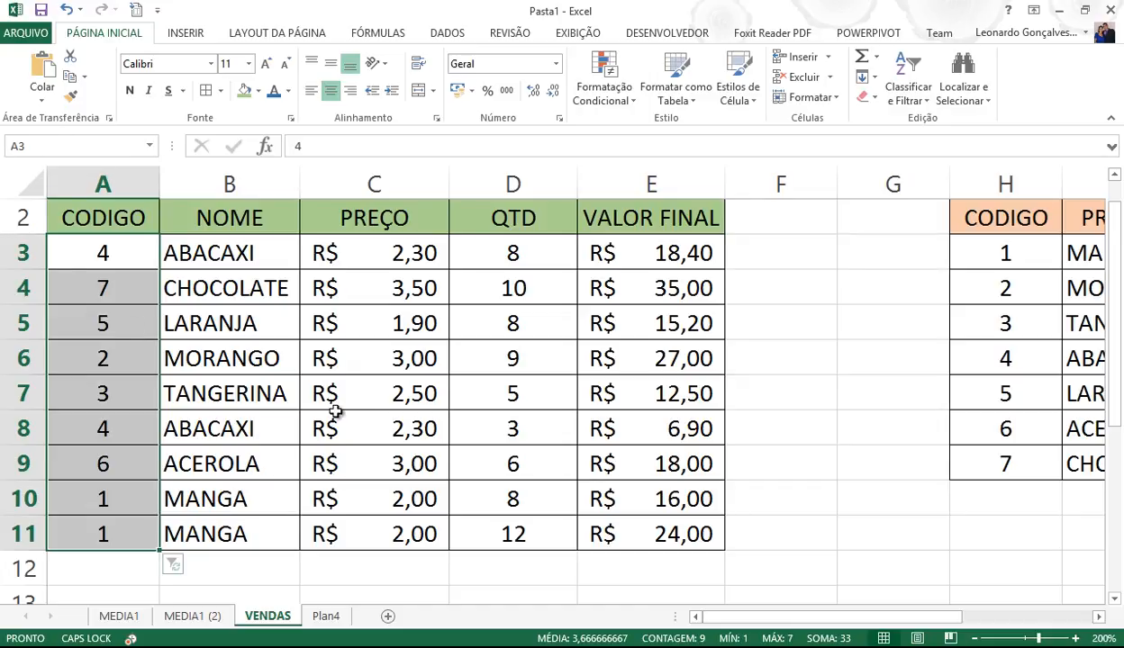
- Begin a =SOMASE( formula in K3, the QTDS cell beside MANGA
left_click_drag(711, 616, 892, 623)
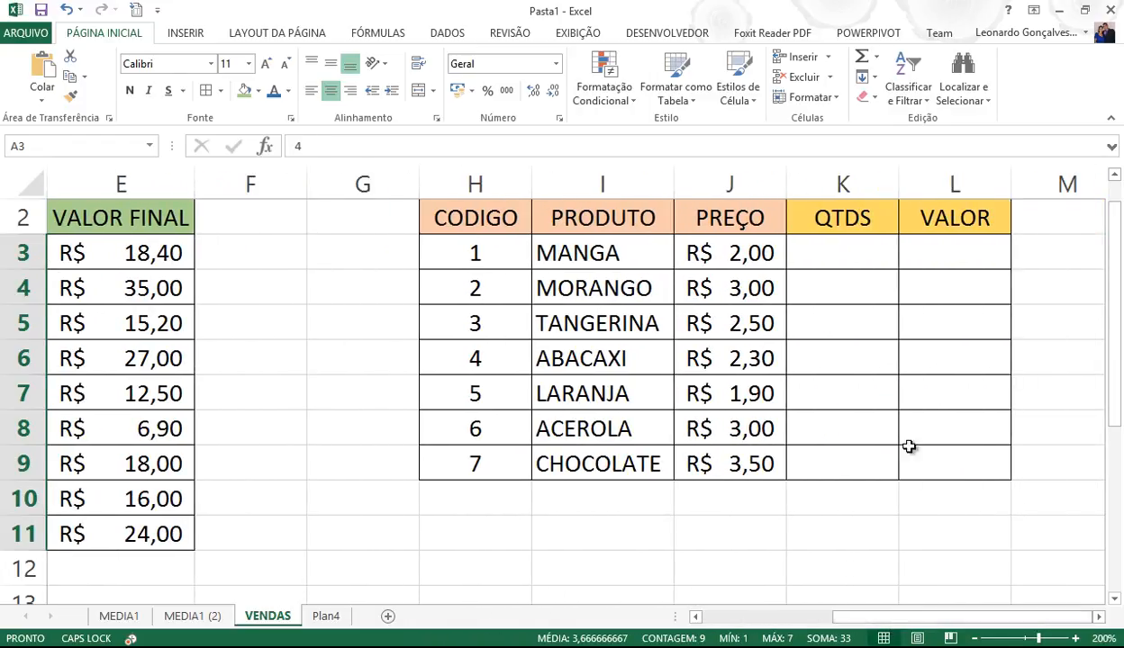
left_click(867, 253)
left_click(923, 251)
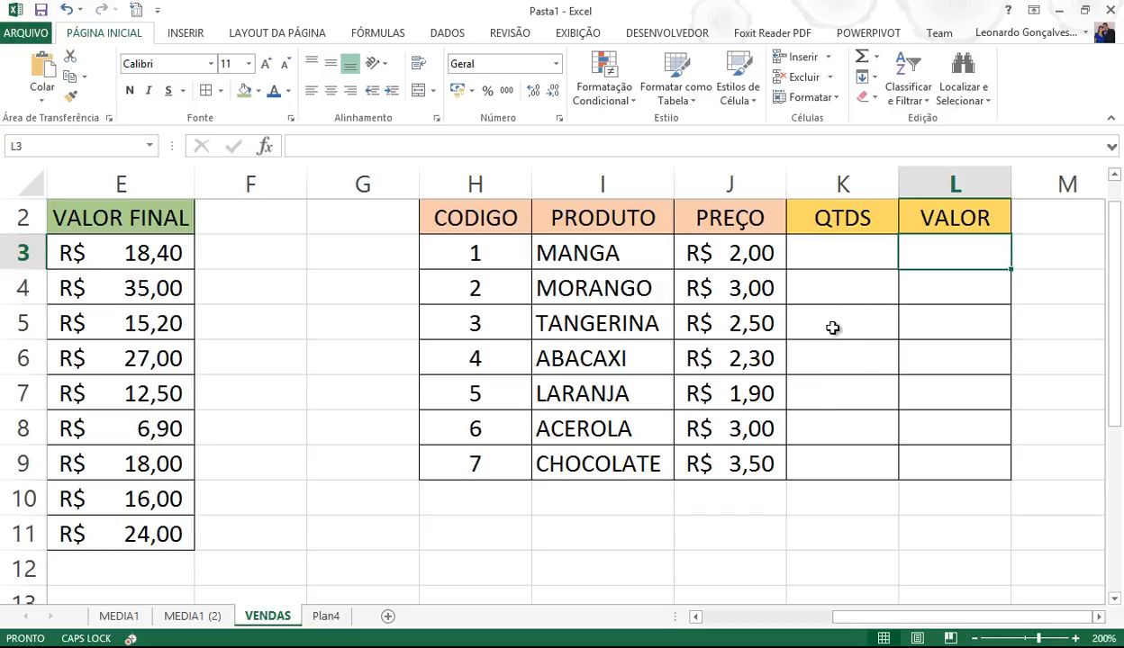
left_click(832, 253)
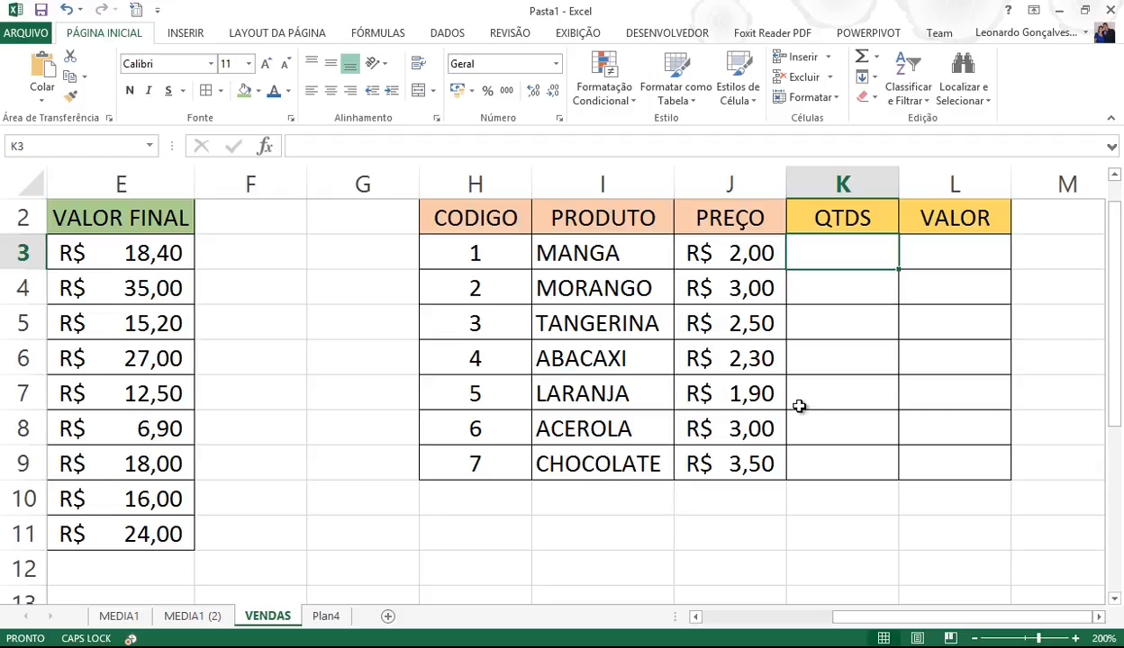
type("=SOMASE")
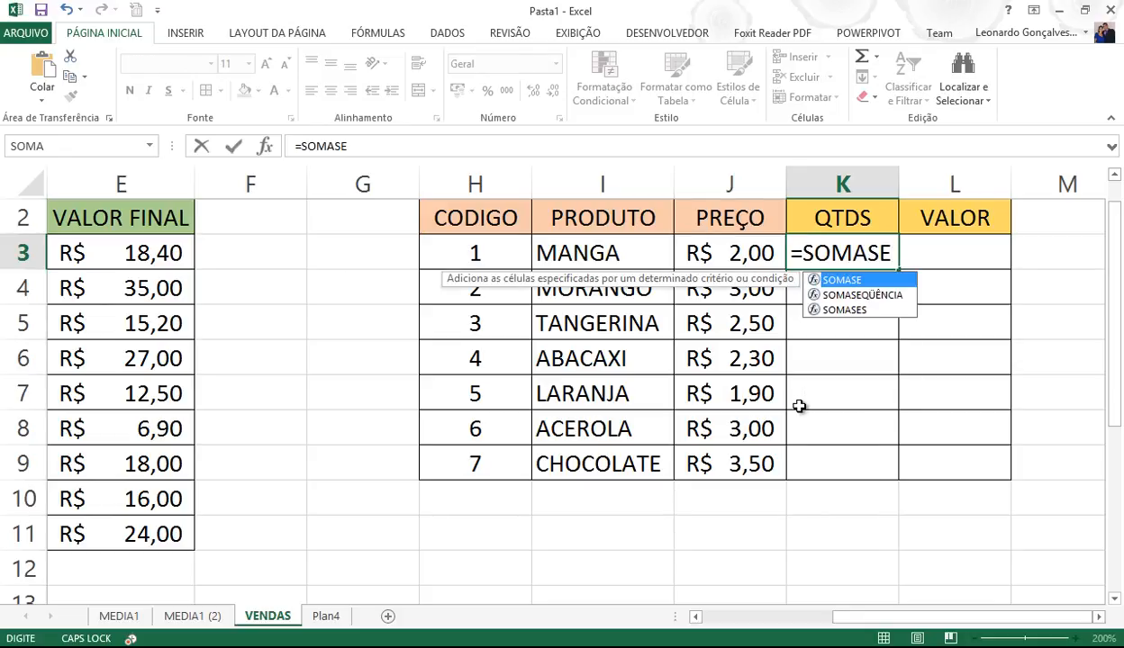
type("(")
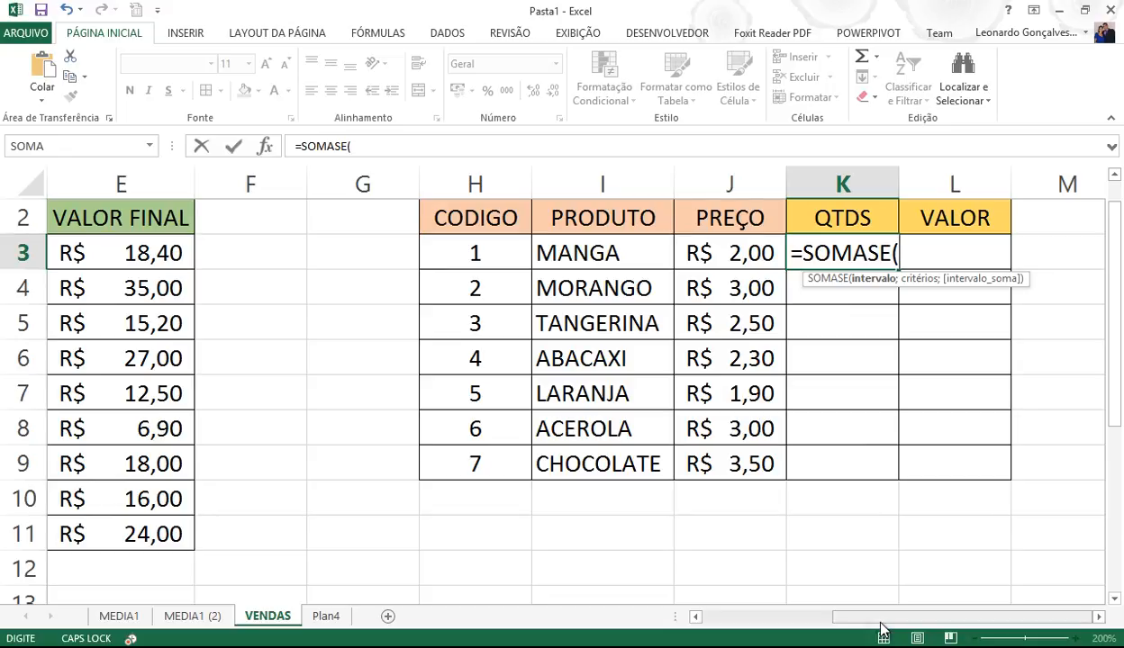
left_click_drag(880, 617, 720, 617)
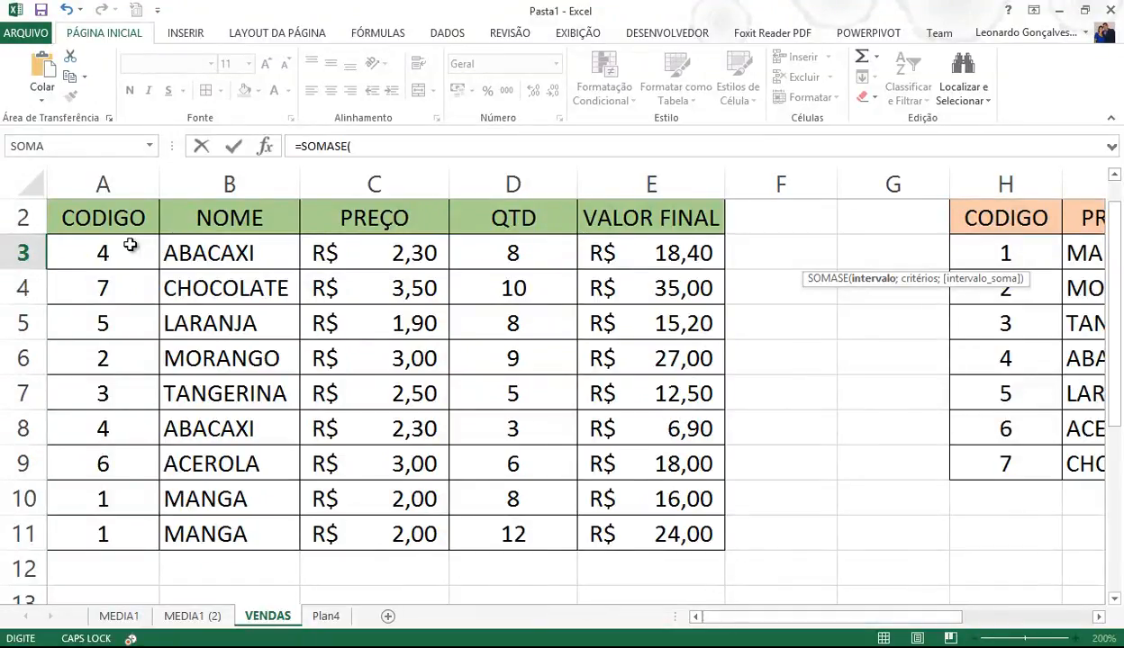
- Complete K3 as =SOMASE(A2:A11;H3;D2:D11) to total code 1's quantities
left_click(108, 216)
left_click_drag(101, 243, 85, 530)
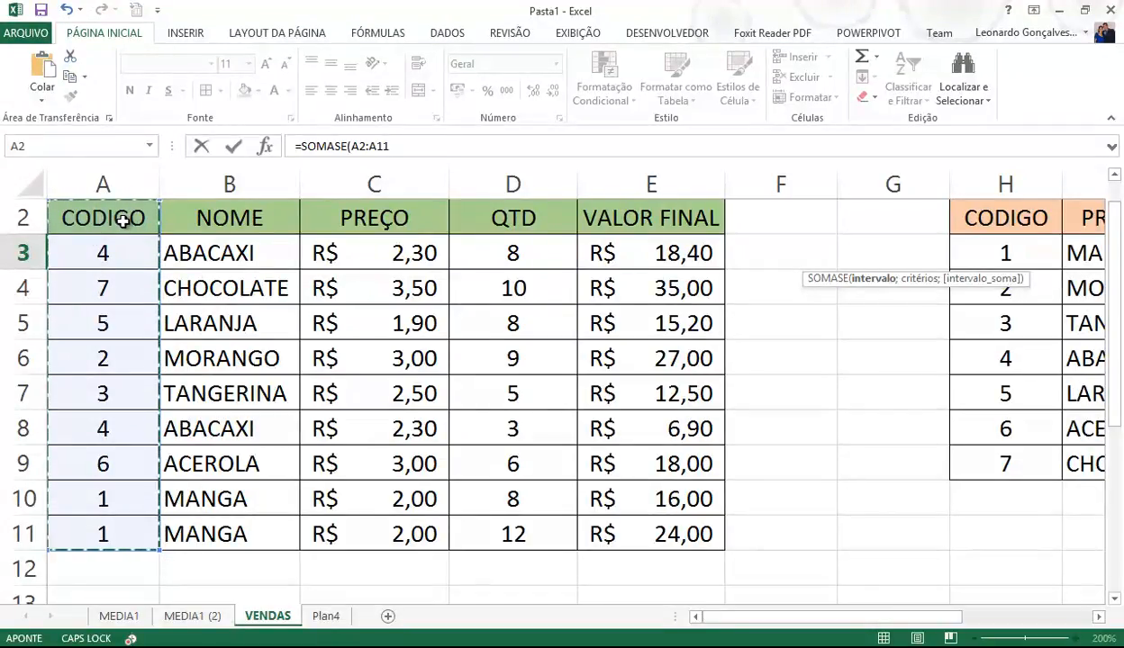
left_click(440, 147)
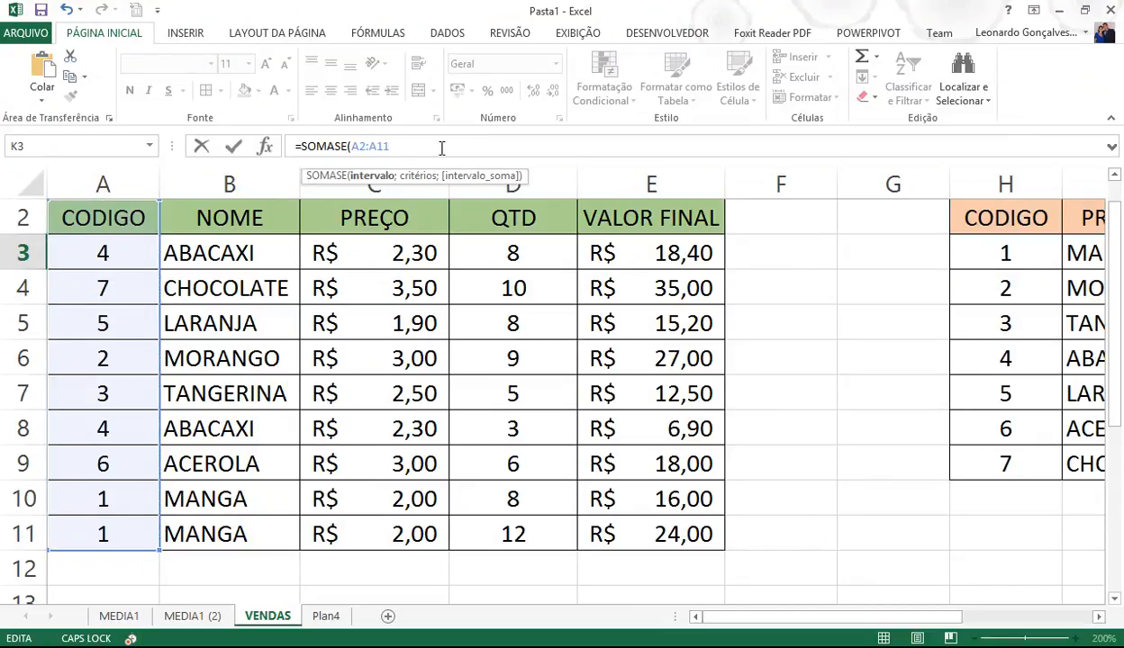
type(";")
left_click_drag(810, 618, 913, 634)
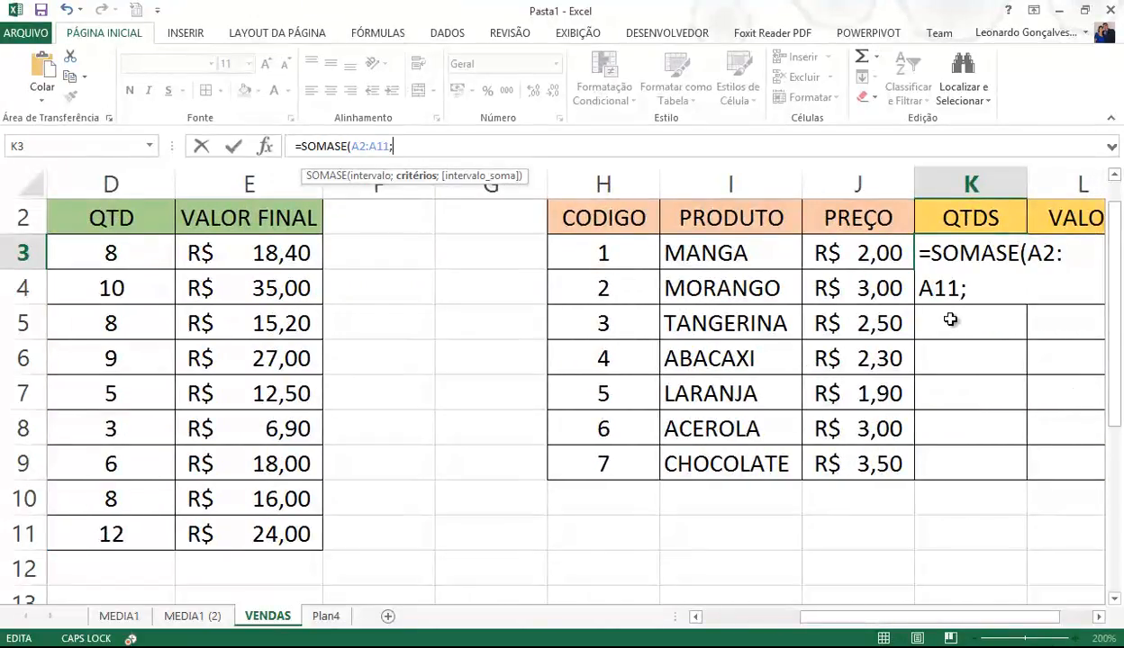
left_click(605, 252)
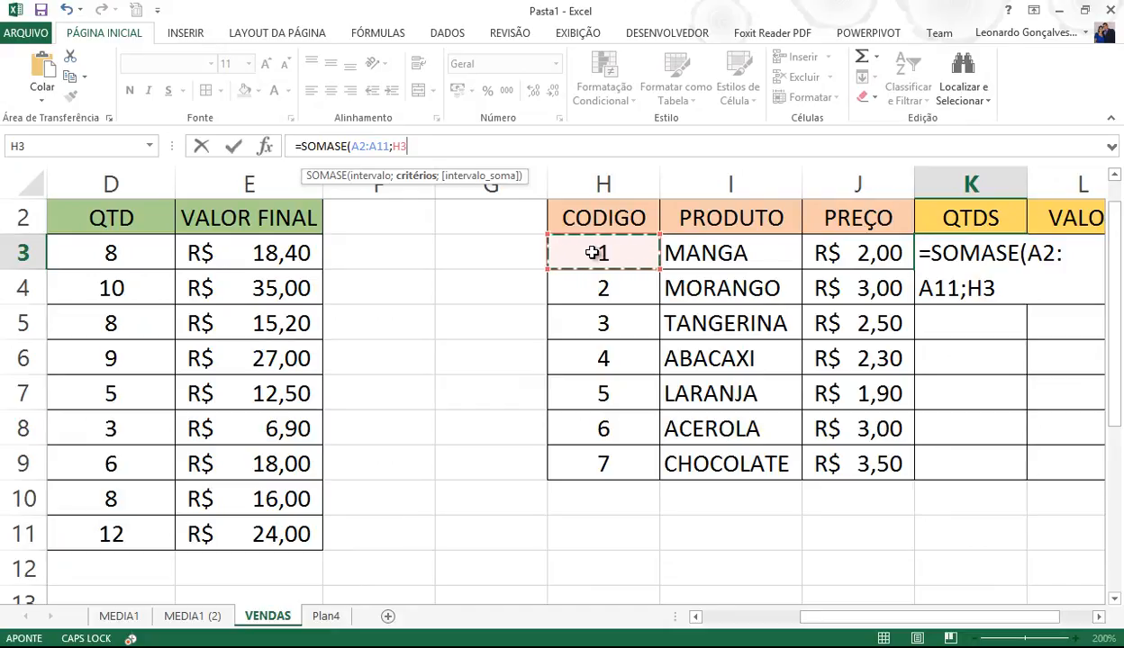
type(";")
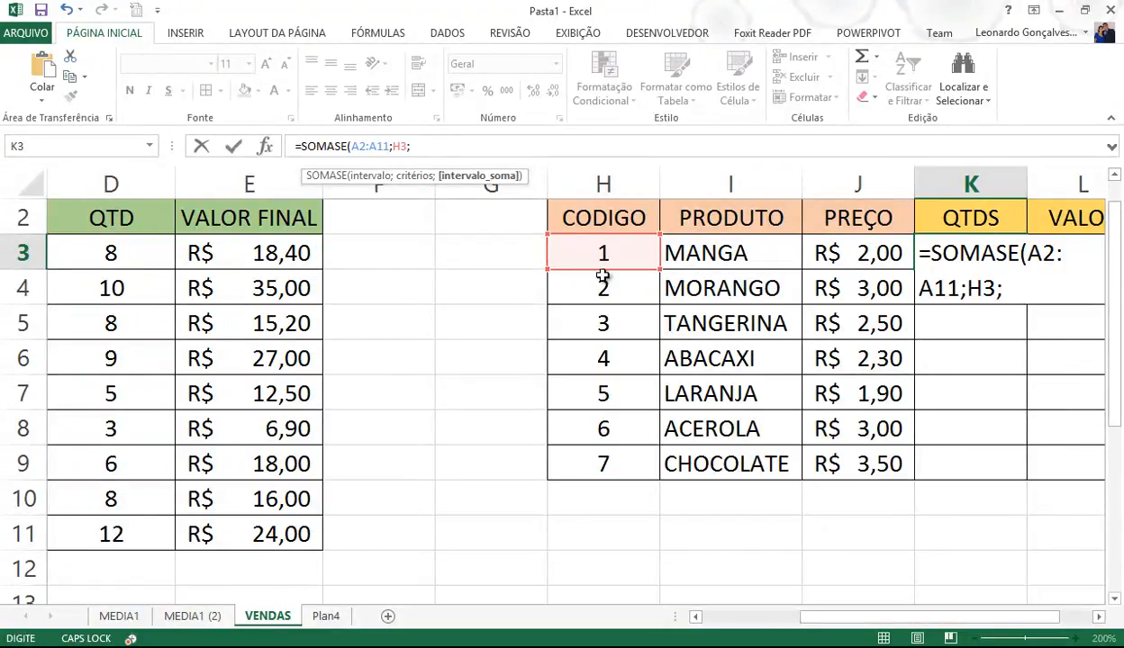
left_click_drag(809, 619, 617, 573)
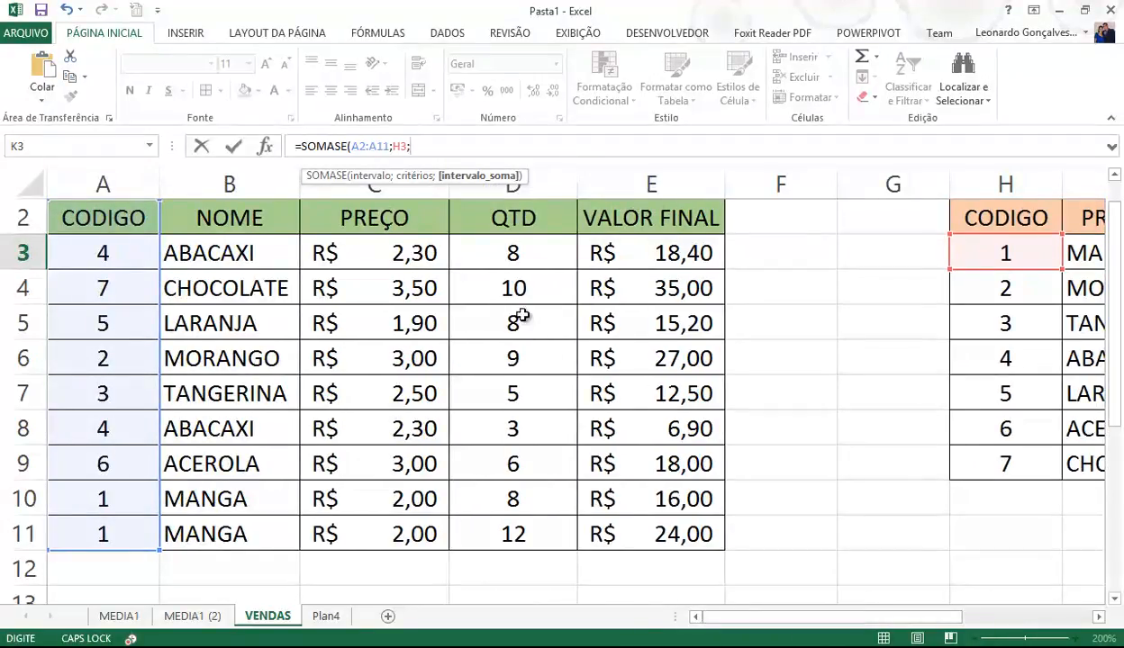
left_click_drag(514, 211, 494, 532)
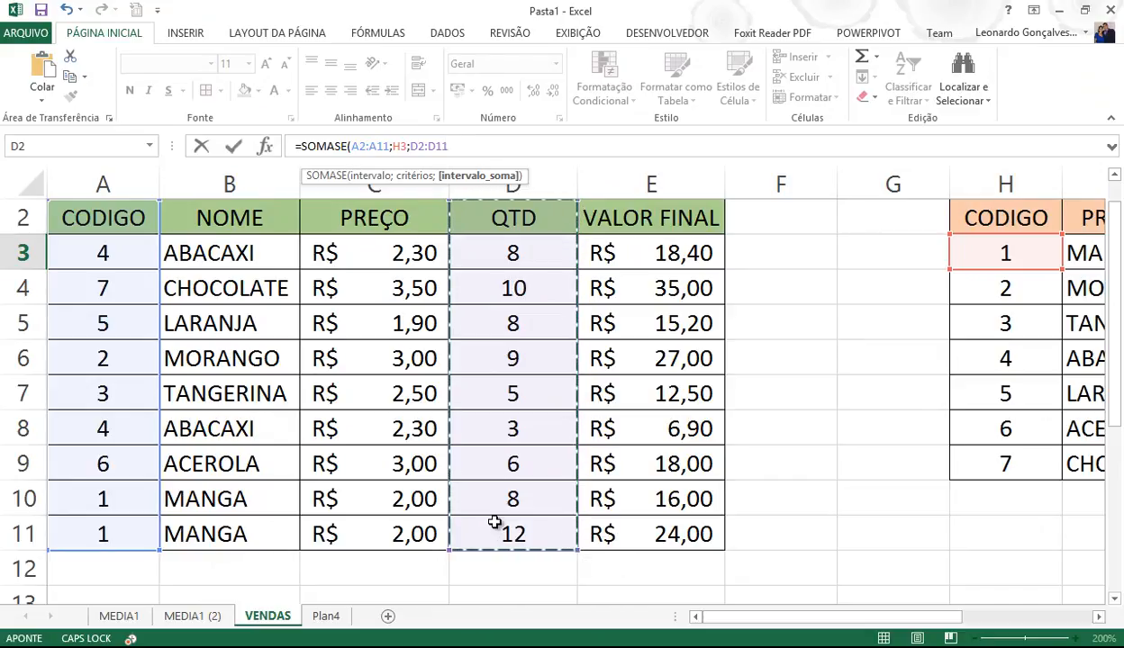
type(")")
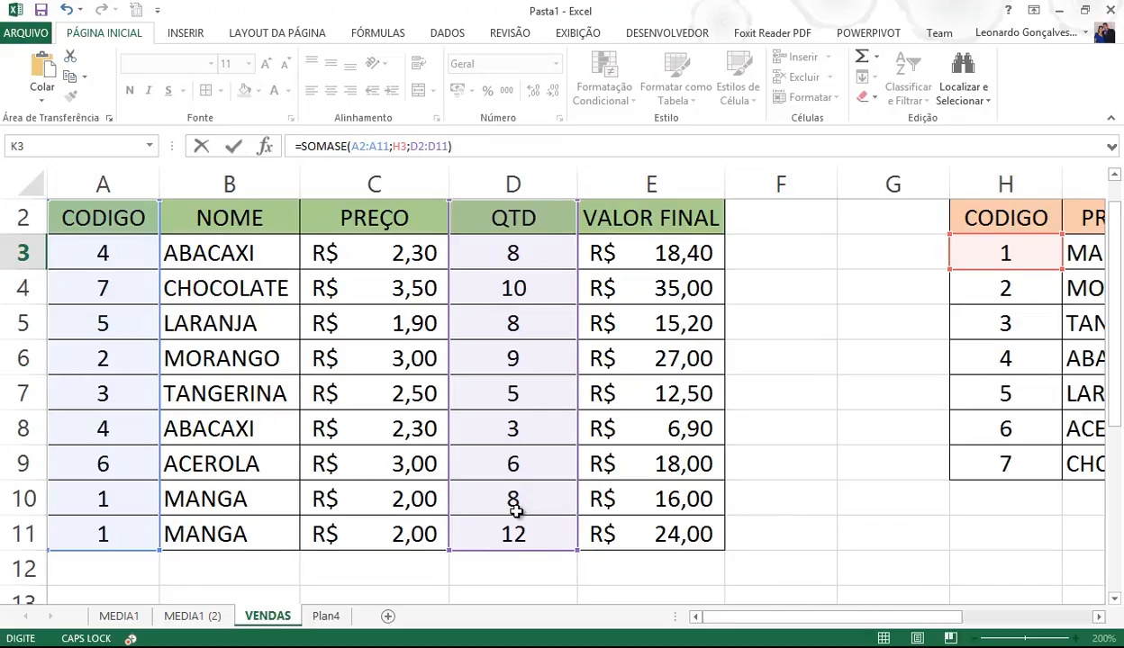
key("Return")
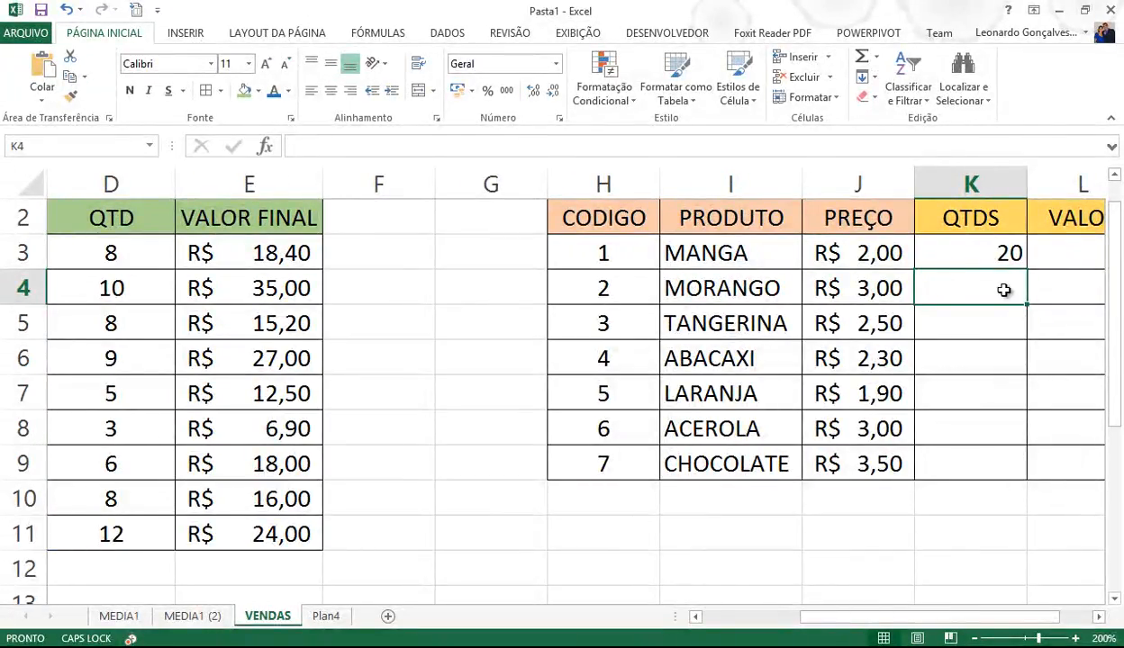
- Verify K3's total of 20 against MANGA's two quantities in D10:D11
left_click(993, 258)
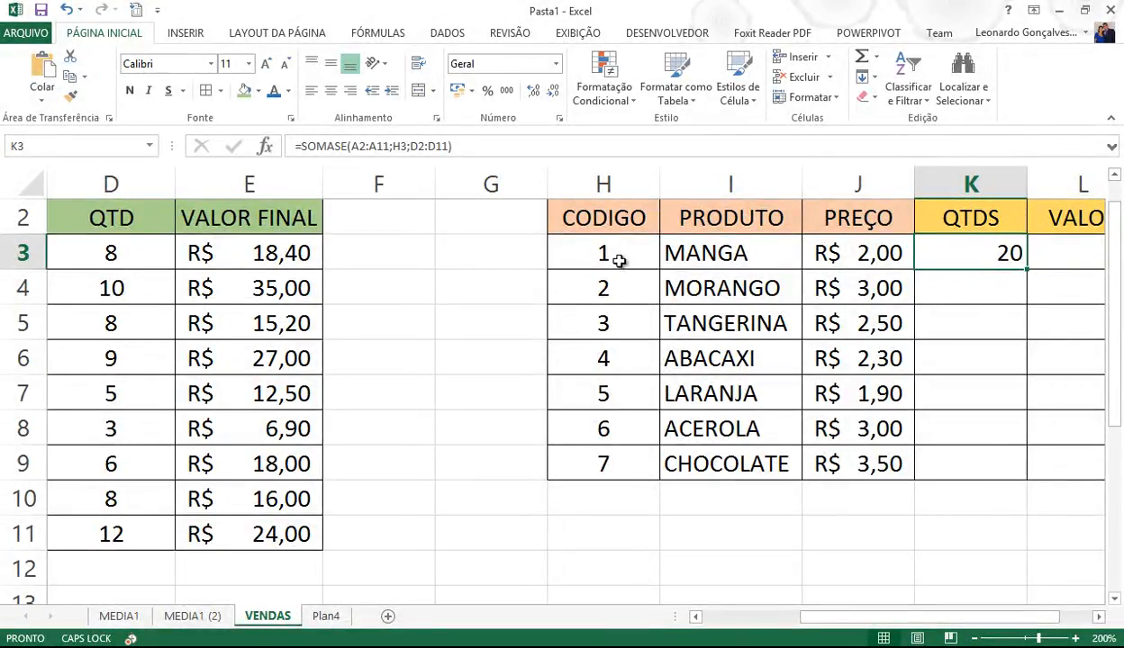
left_click_drag(128, 491, 124, 533)
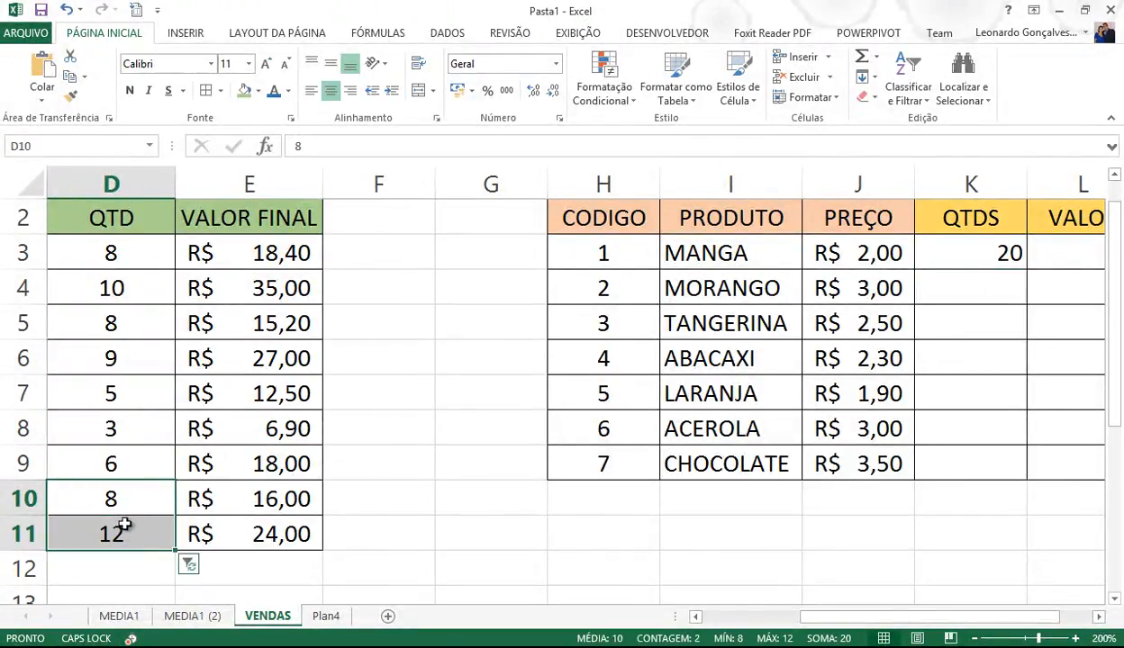
left_click(126, 503)
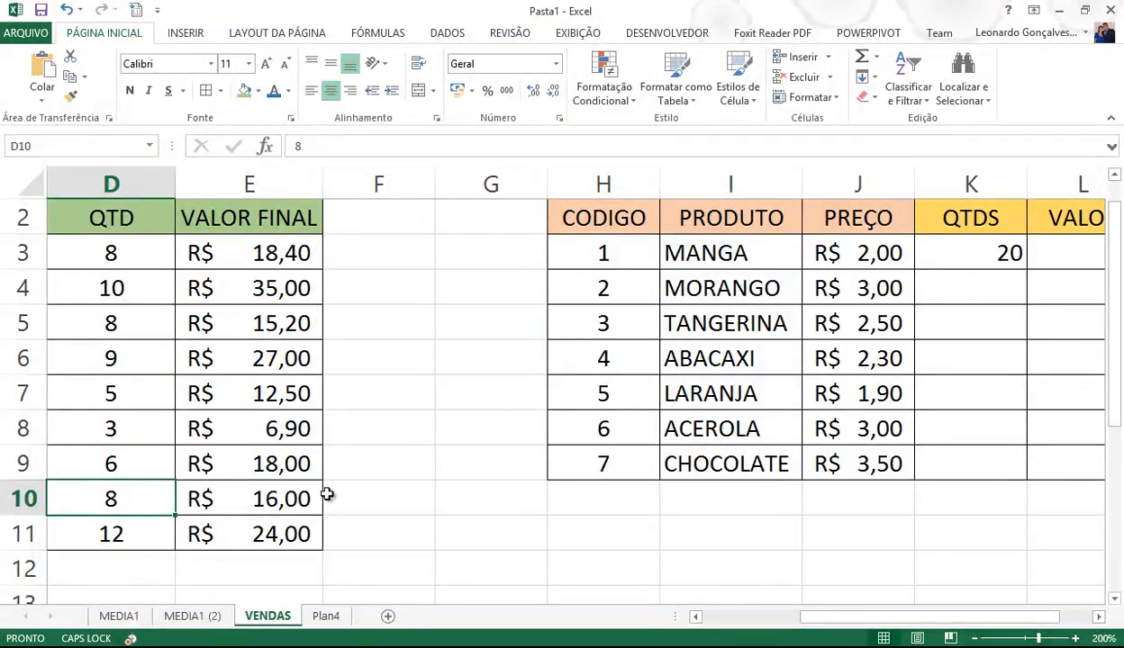
left_click(993, 253)
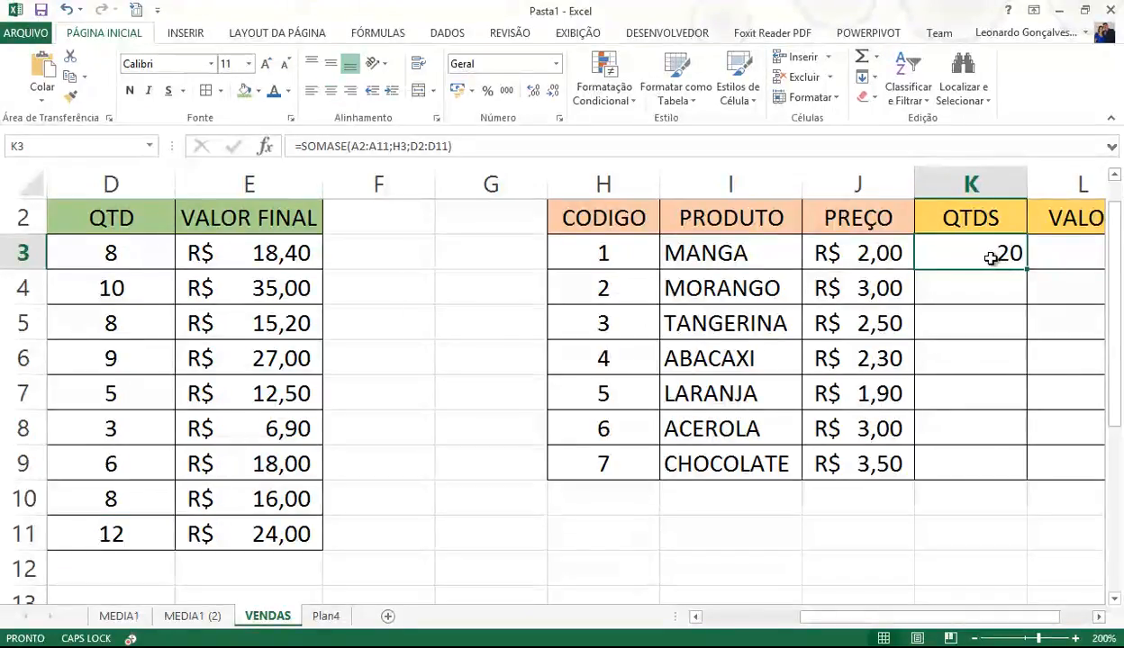
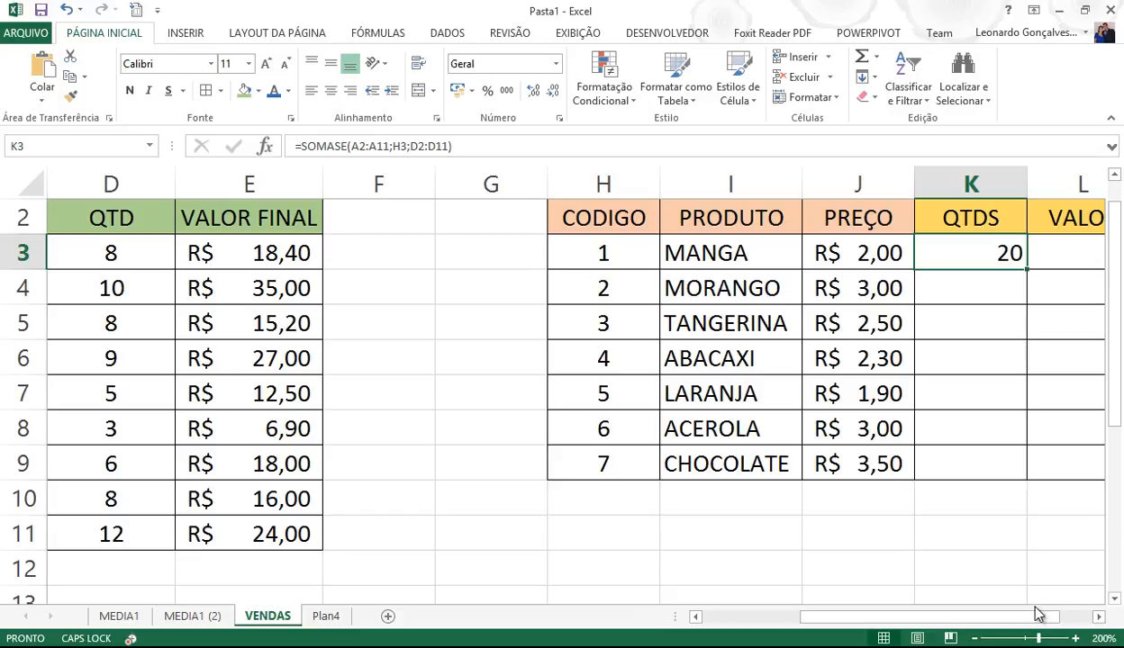
- Zoom the VENDAS sheet out to 180% and select cell L3
left_click(974, 638)
left_click(974, 639)
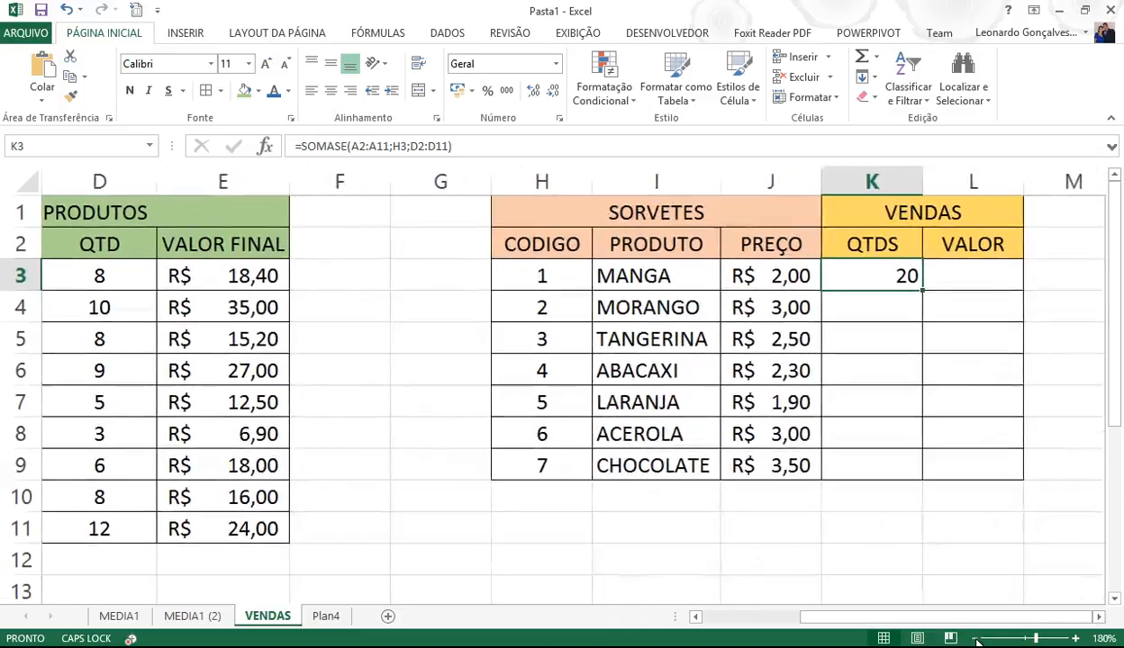
left_click(983, 273)
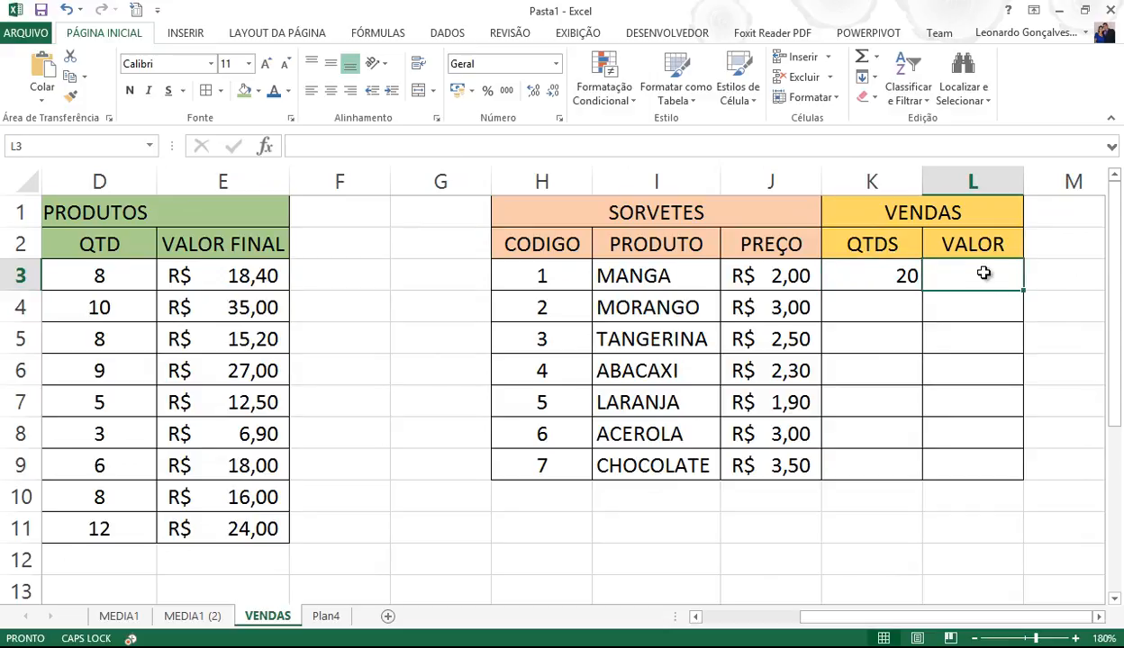
- Start a trial =SOMASE in L3 using codes A2:A11 and criterion H3
type("=")
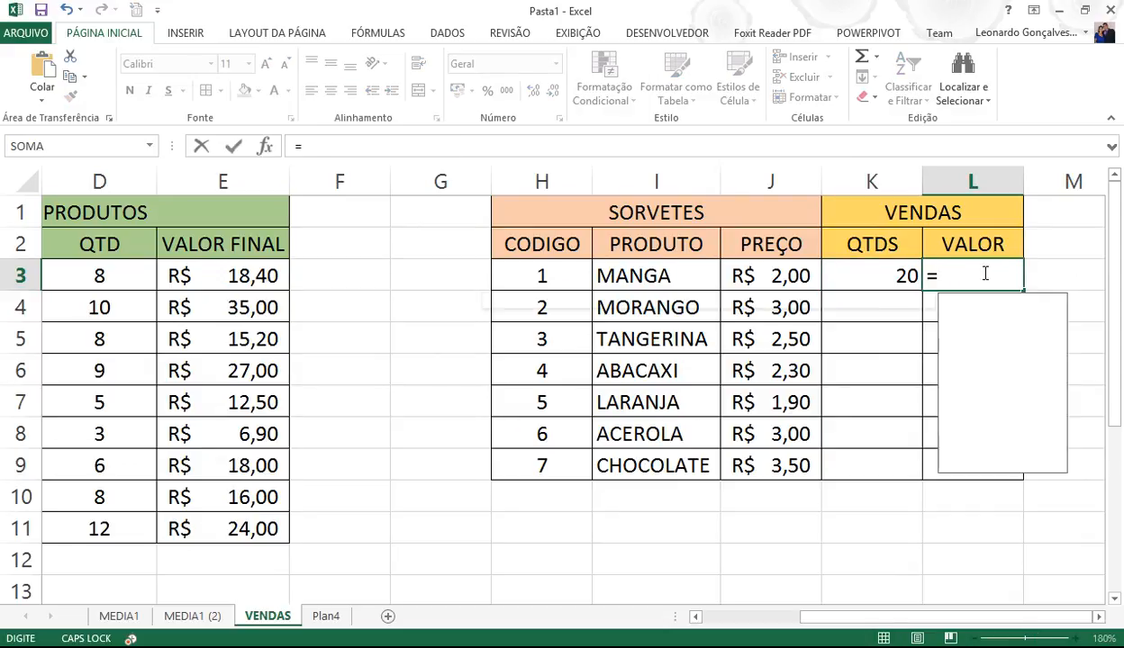
type("SOMASE(")
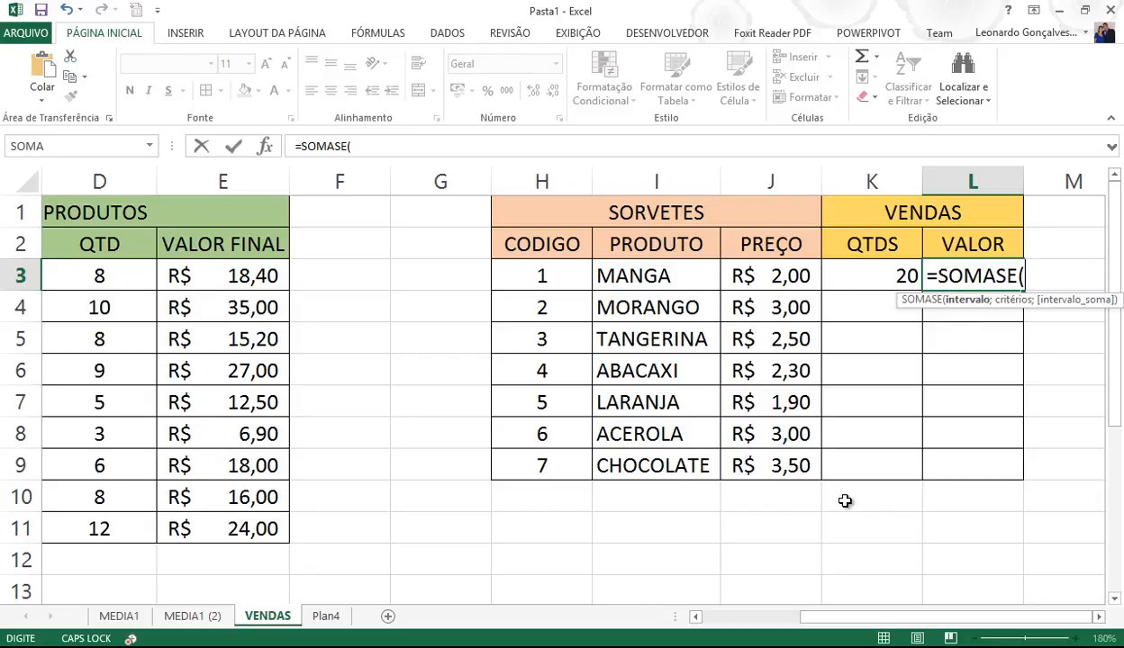
left_click_drag(837, 619, 602, 603)
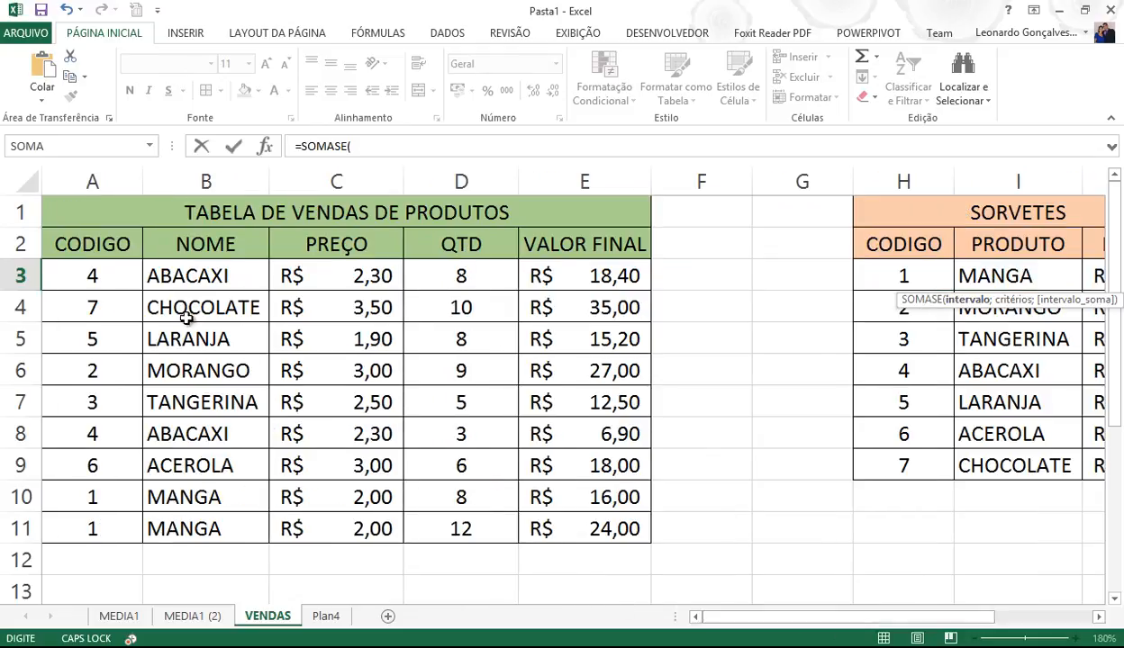
left_click_drag(106, 245, 55, 524)
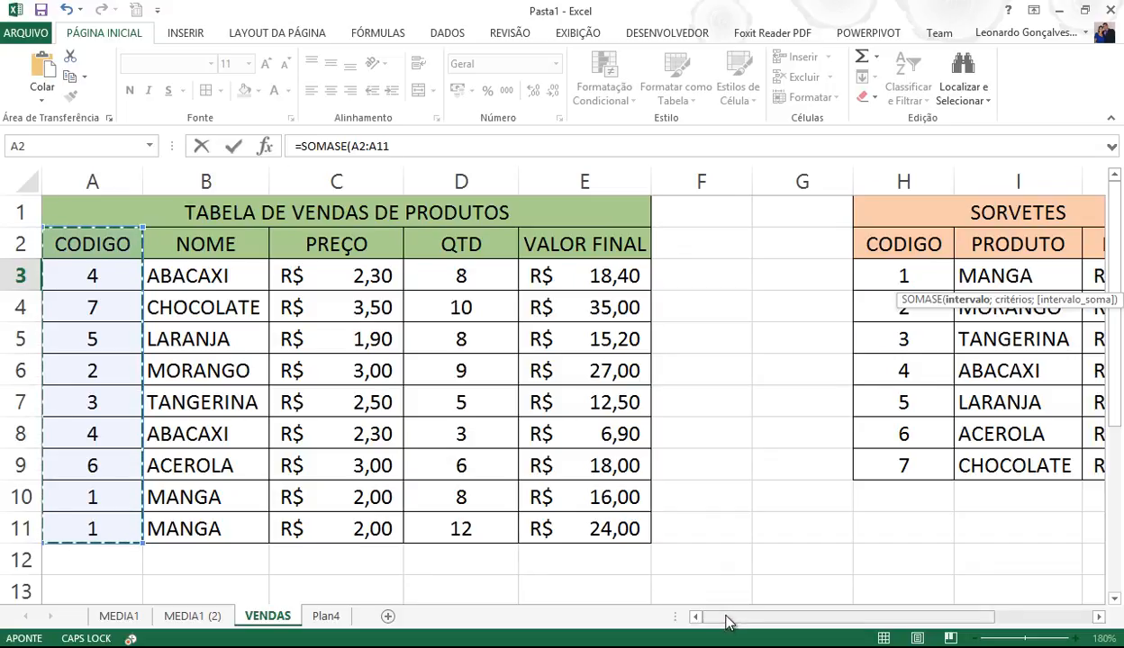
type(";")
left_click_drag(732, 619, 917, 620)
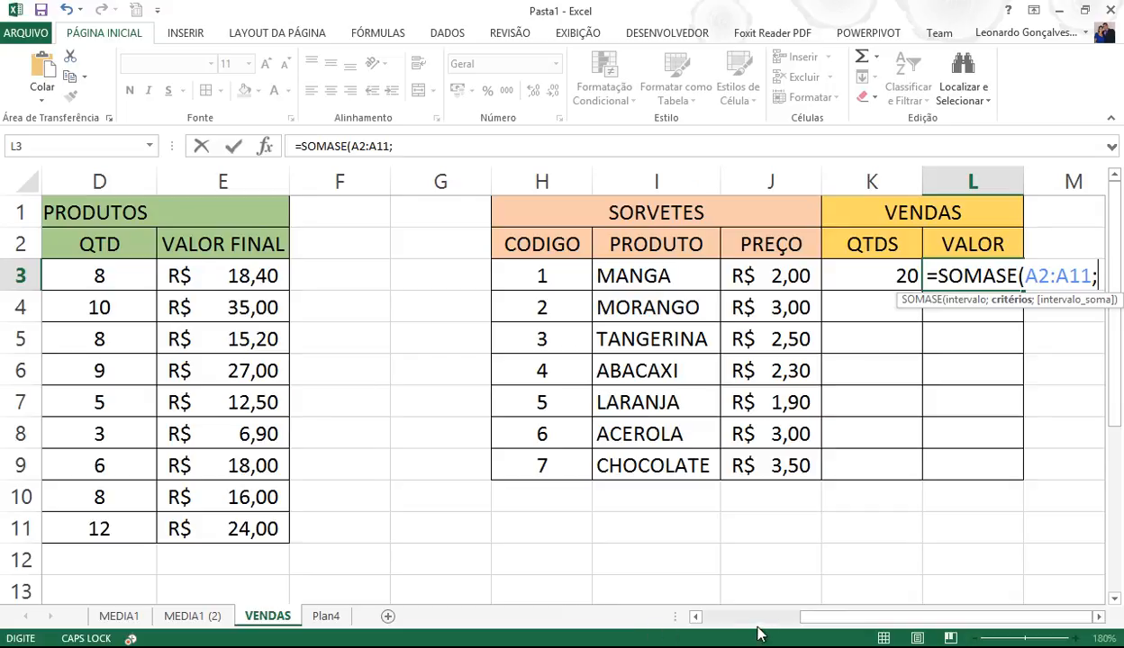
left_click_drag(811, 625, 725, 621)
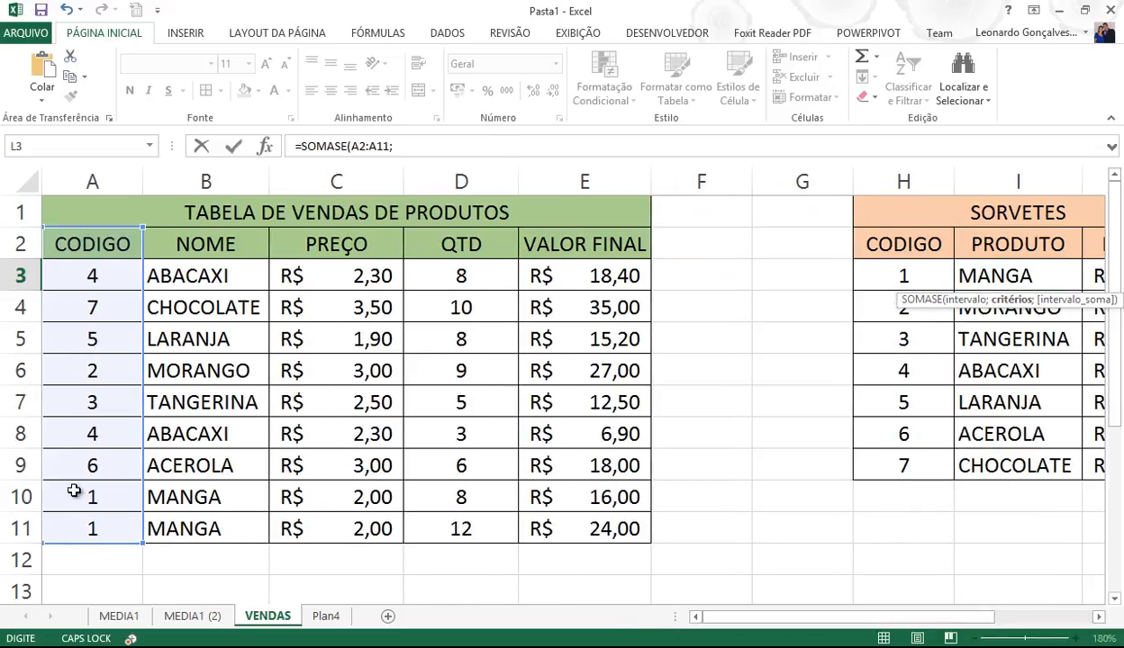
left_click(899, 277)
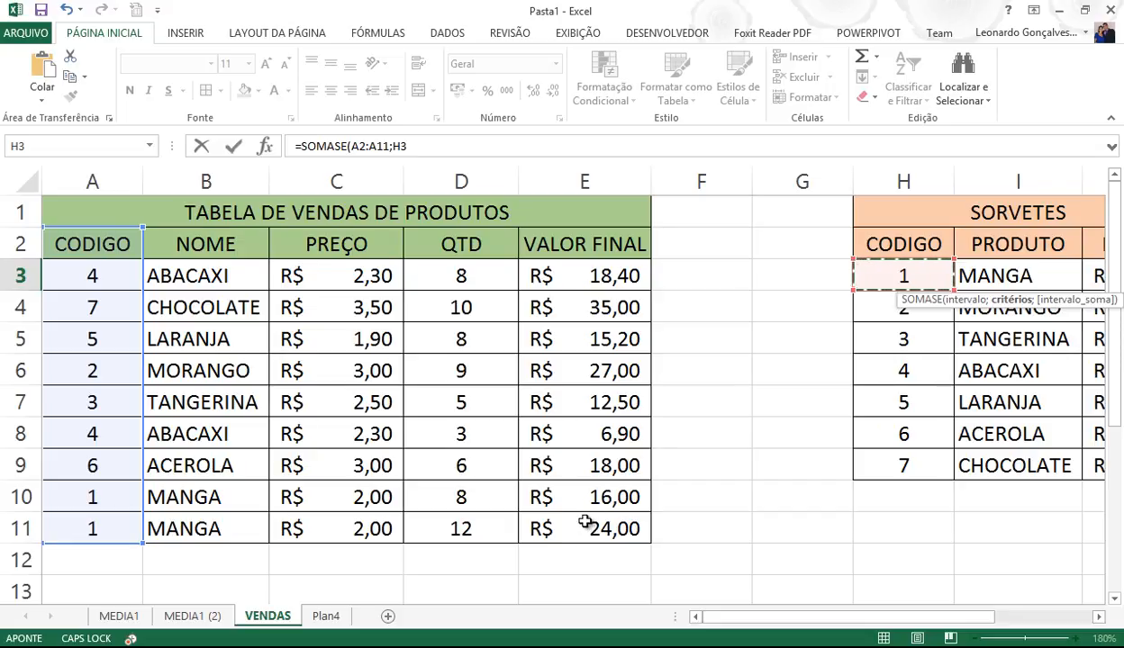
- Complete L3 as =SOMASE(A2:A11;H3;E2:E11), summing the VALOR FINAL amounts
left_click_drag(946, 620, 1052, 627)
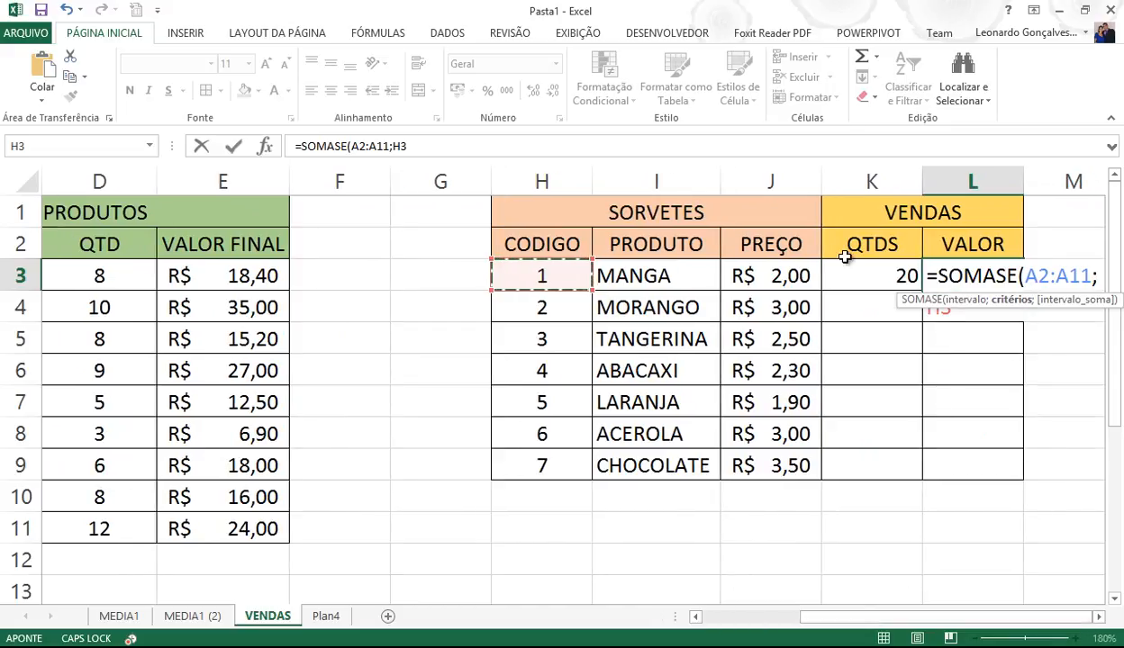
left_click(446, 146)
type(";")
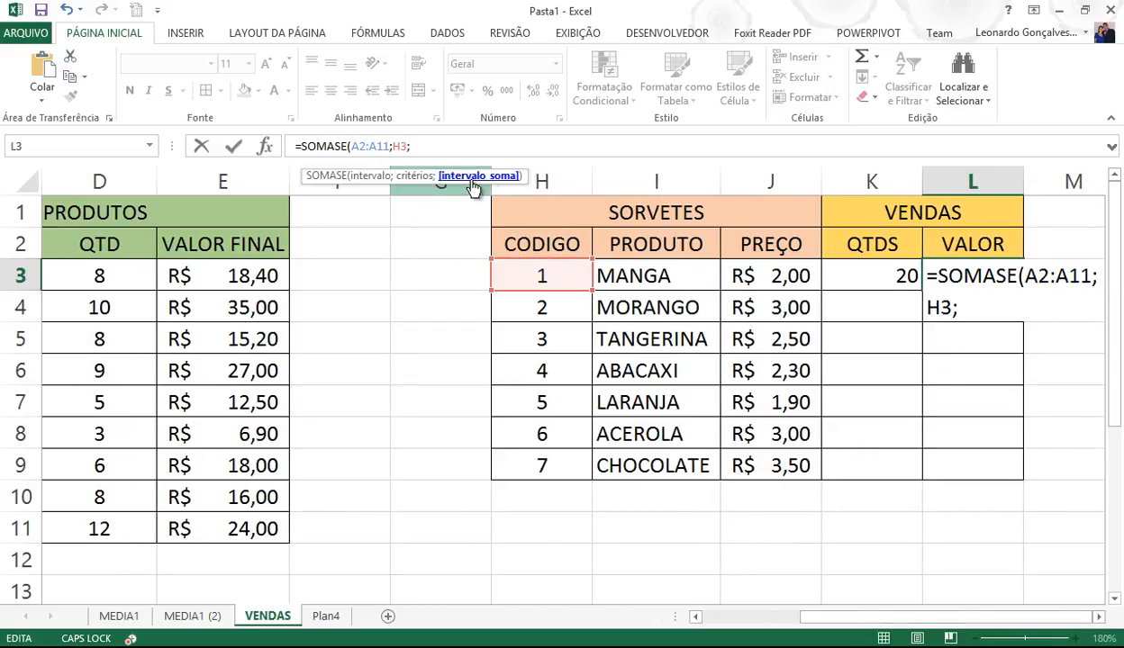
left_click_drag(228, 243, 232, 523)
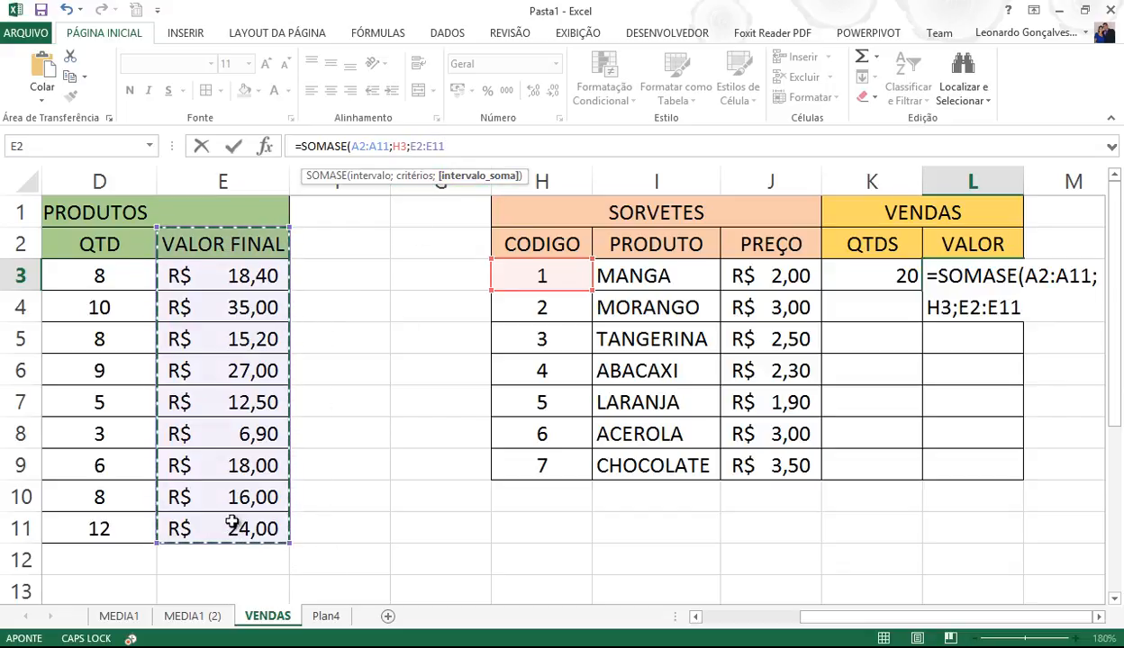
type(")")
key("Return")
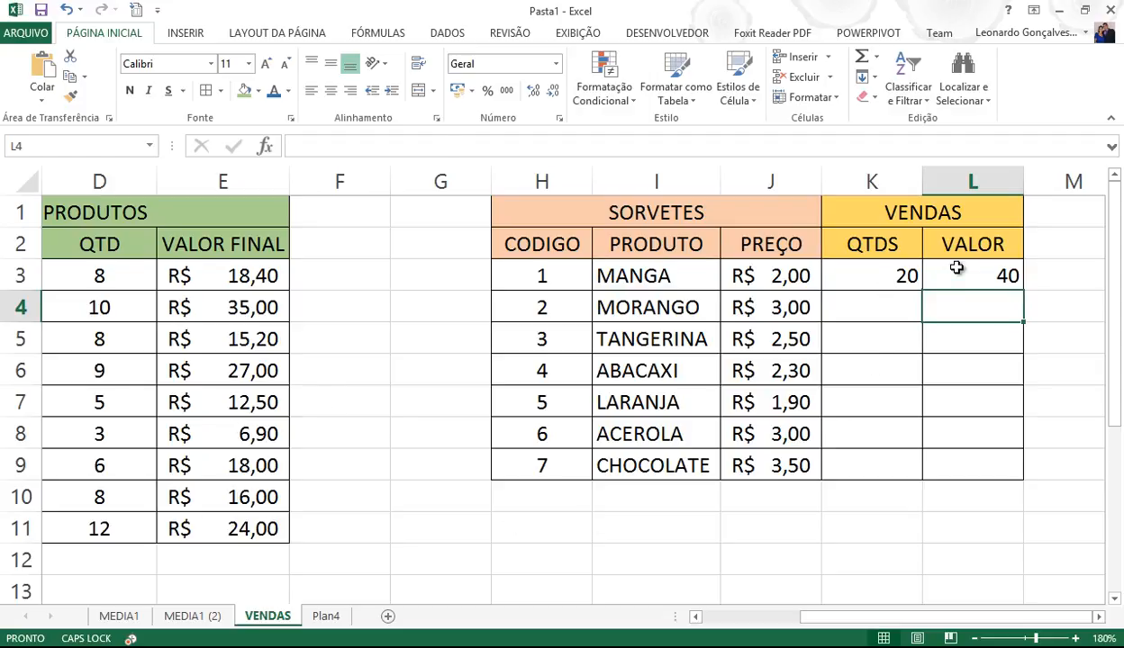
- Format L3:L9 as Contábil, then clear the 20 and R$ 40,00 from K3:L3
left_click_drag(958, 270, 945, 465)
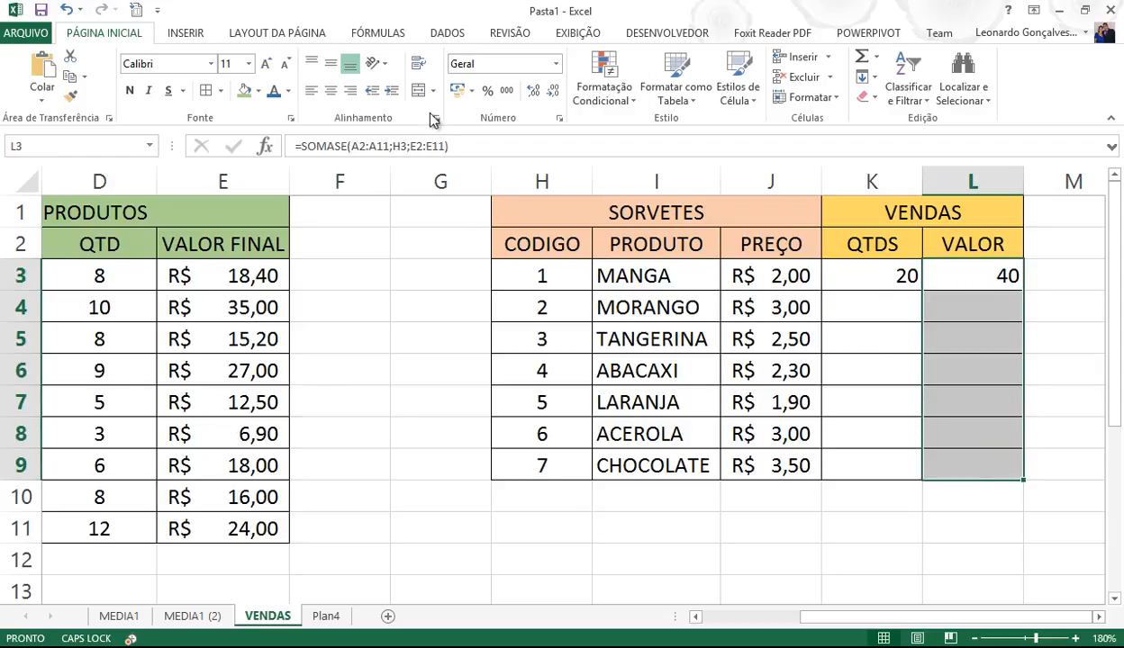
left_click(457, 90)
left_click(927, 349)
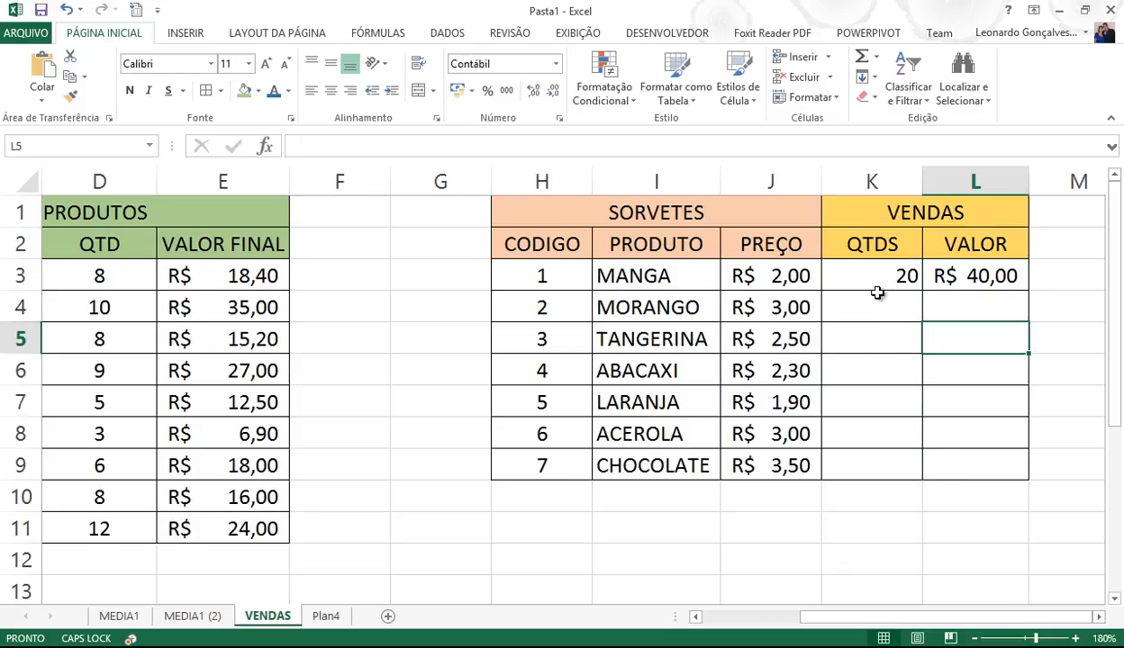
left_click_drag(845, 274, 952, 278)
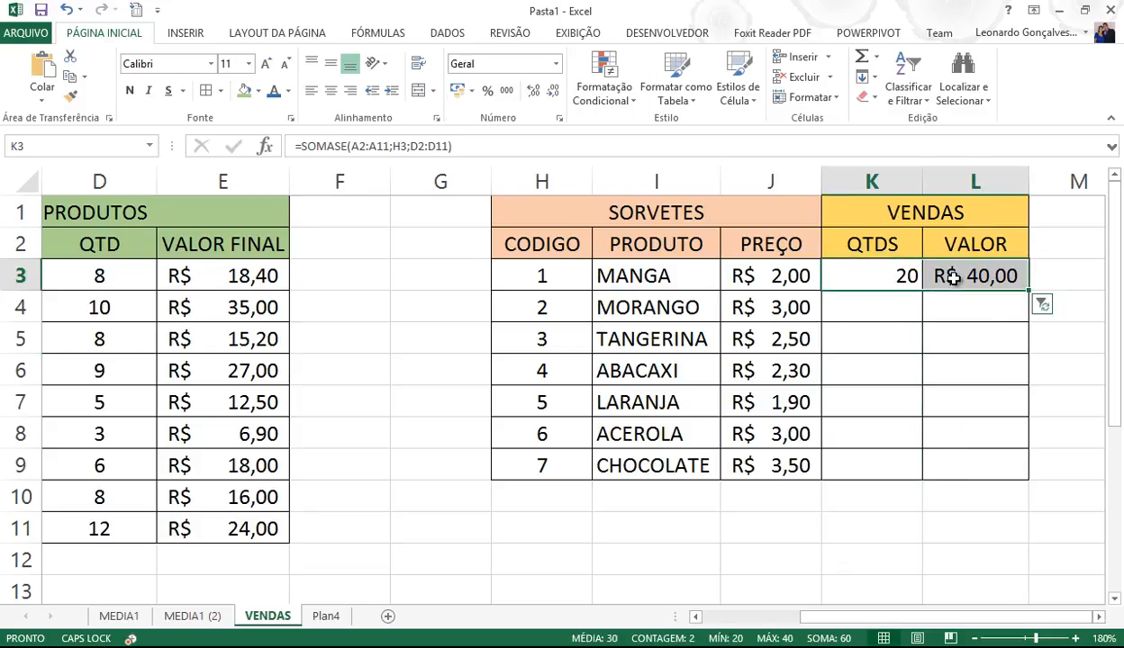
key("Delete")
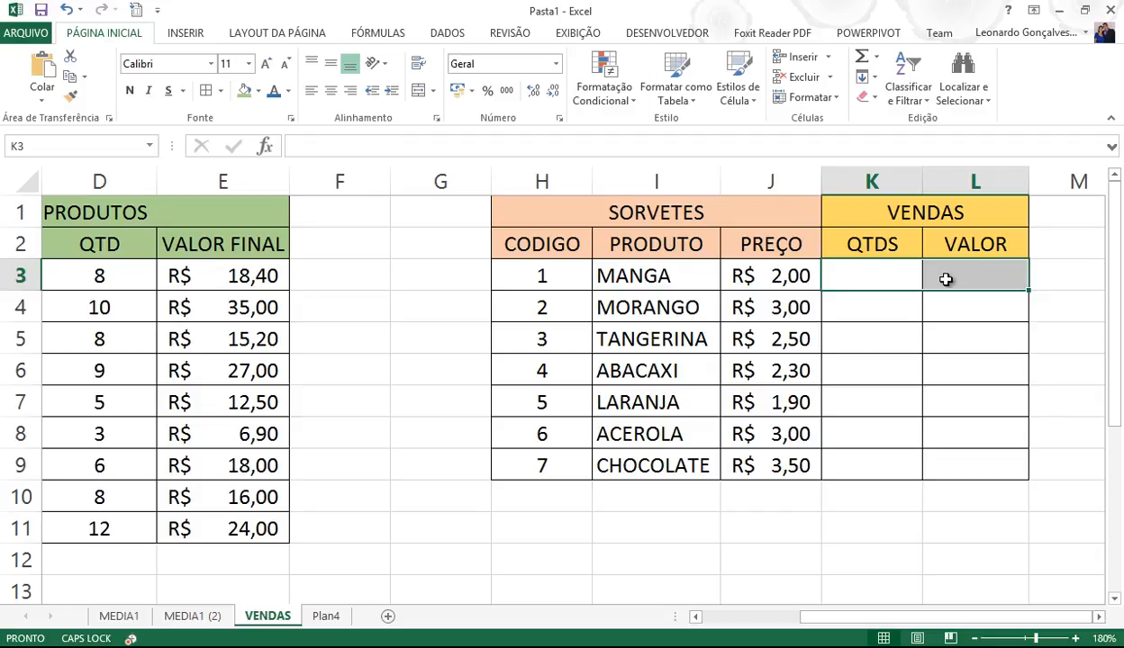
left_click(857, 277)
left_click_drag(894, 617, 778, 618)
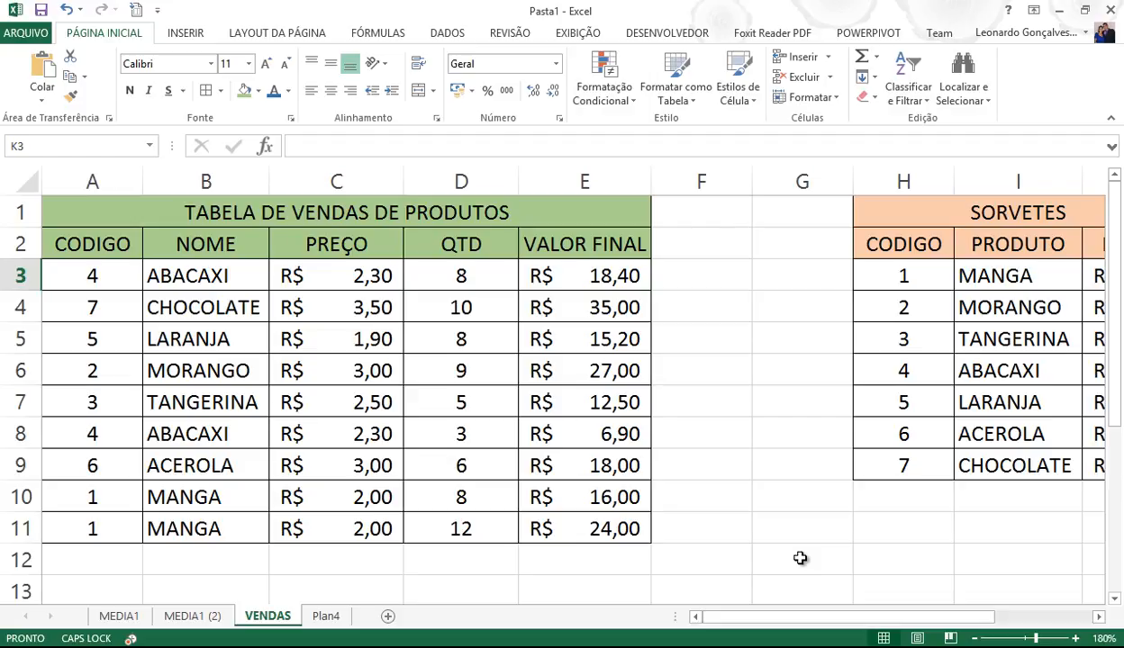
left_click_drag(971, 623, 1058, 619)
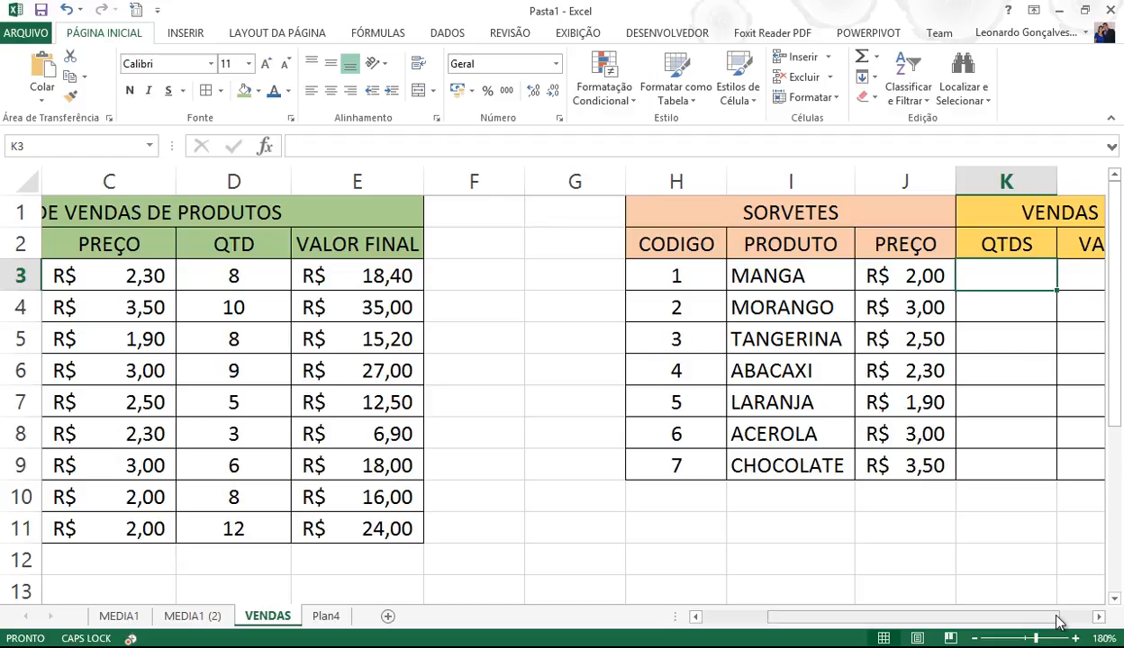
- Begin K3's SOMASE with absolute range $A$2:$A$11 and criterion H3
type("=S")
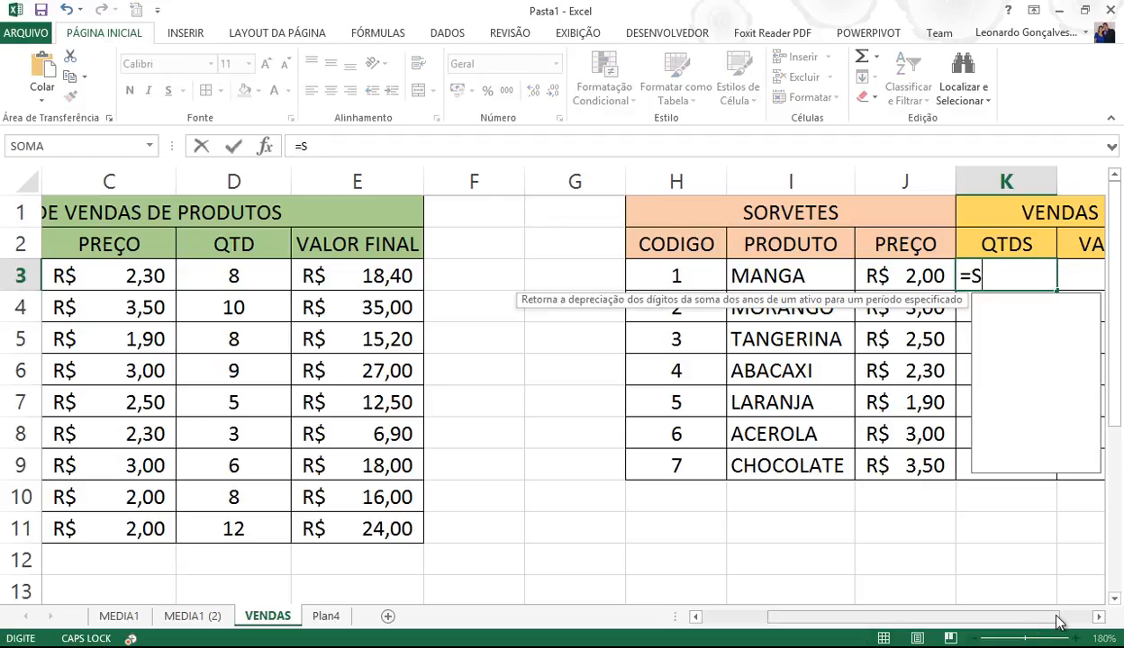
type("OMASE(")
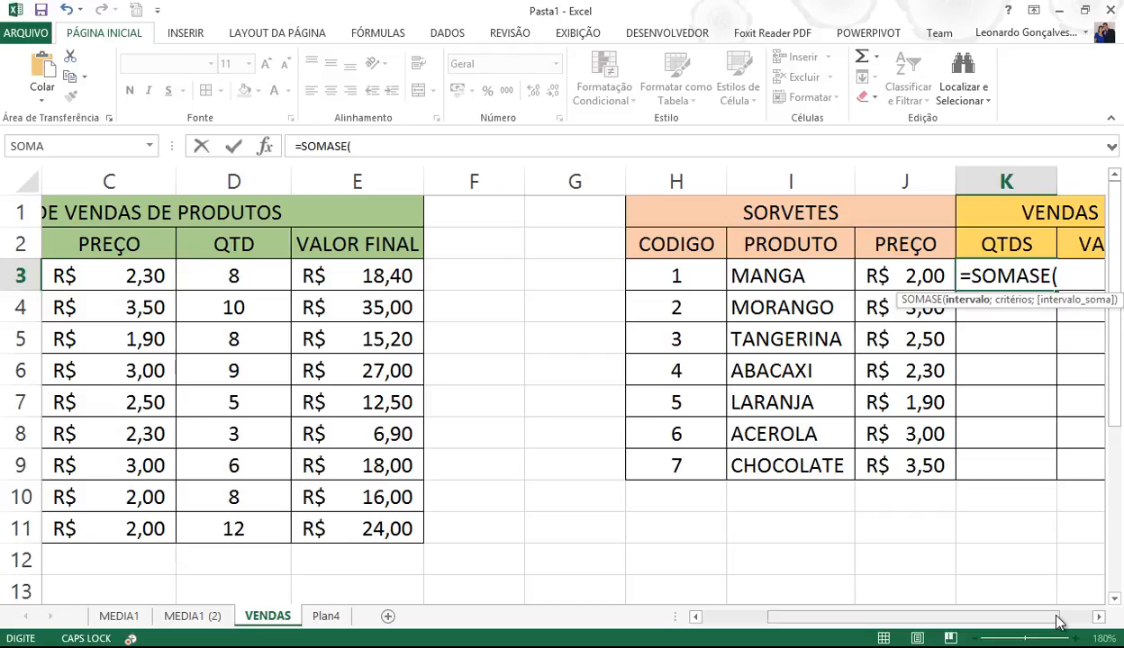
left_click_drag(991, 617, 860, 617)
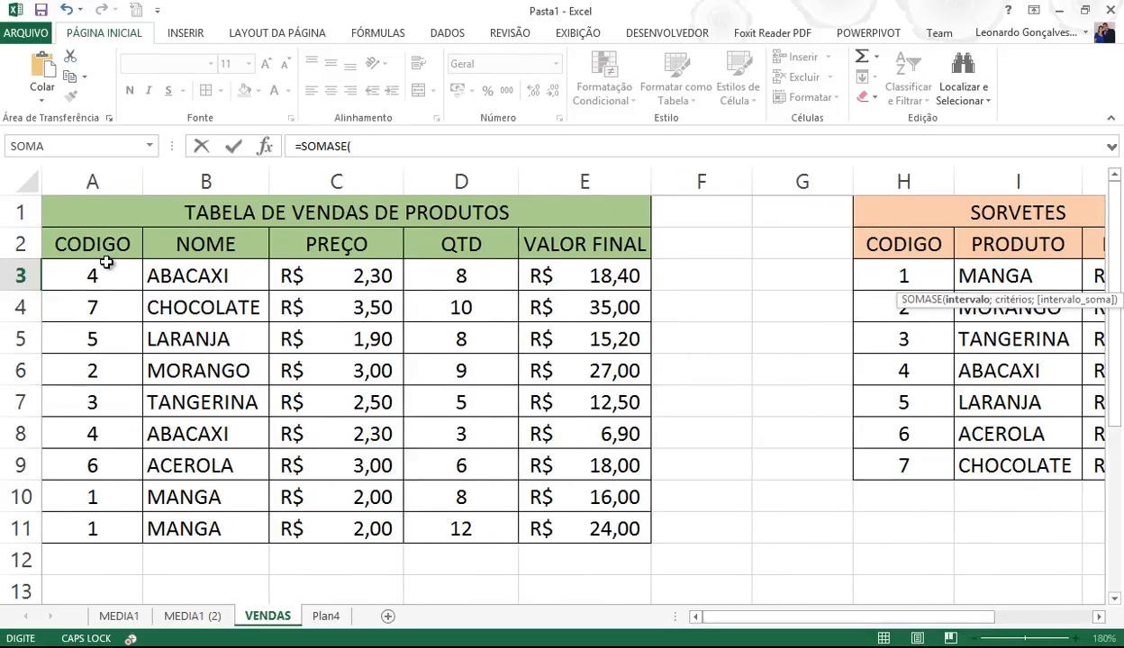
left_click_drag(104, 243, 106, 519)
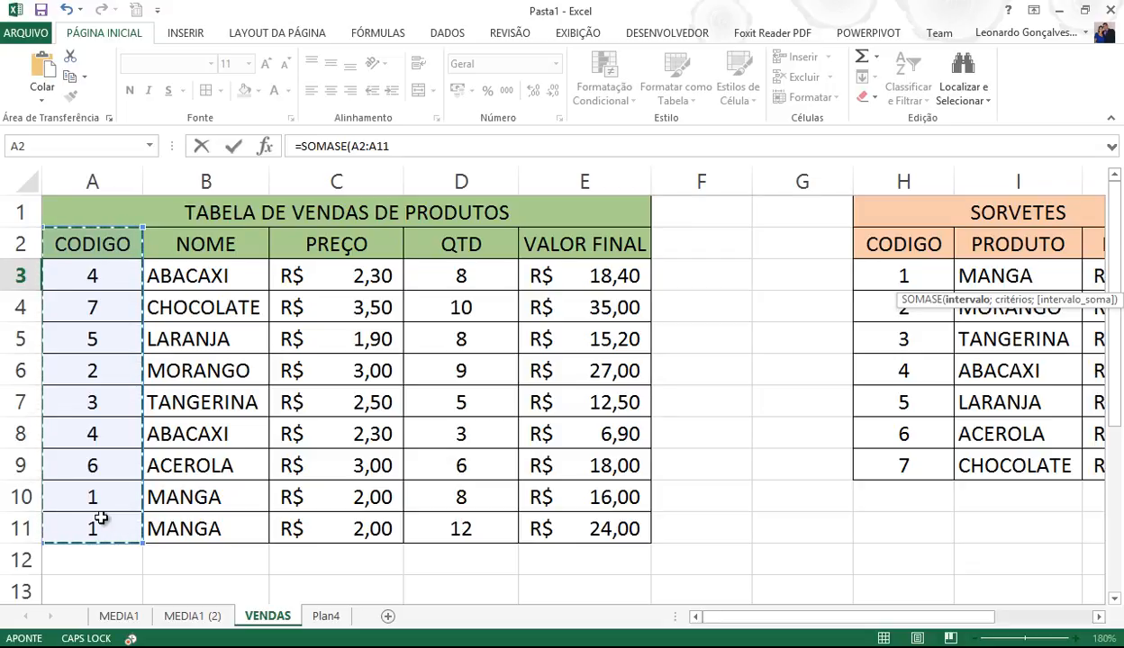
key("F4")
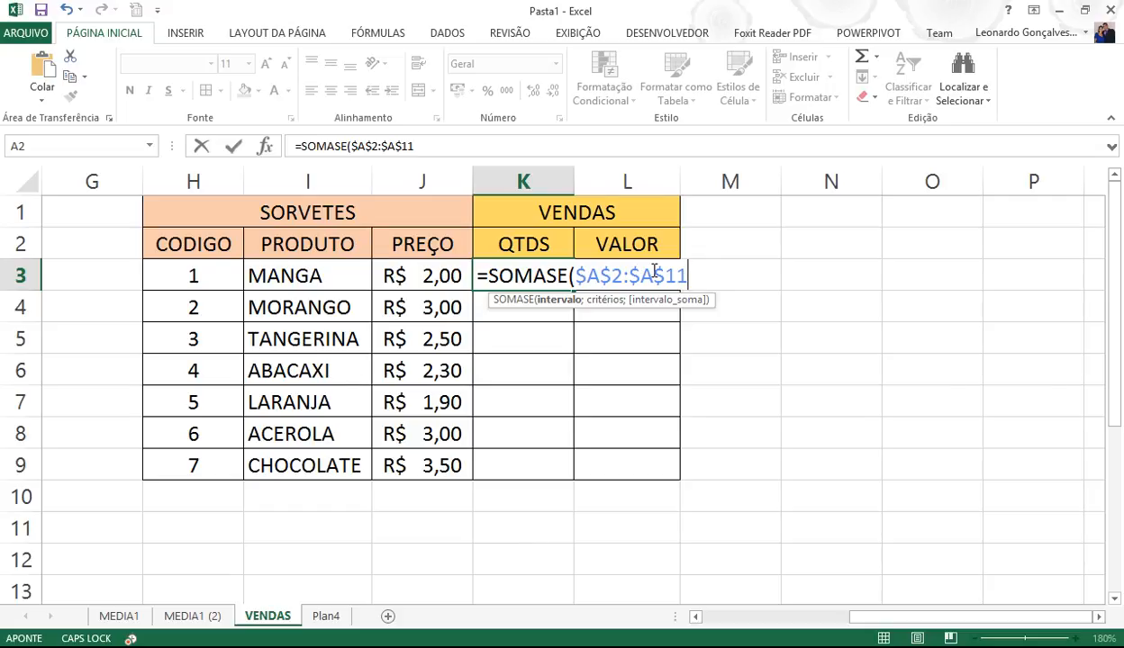
type(";")
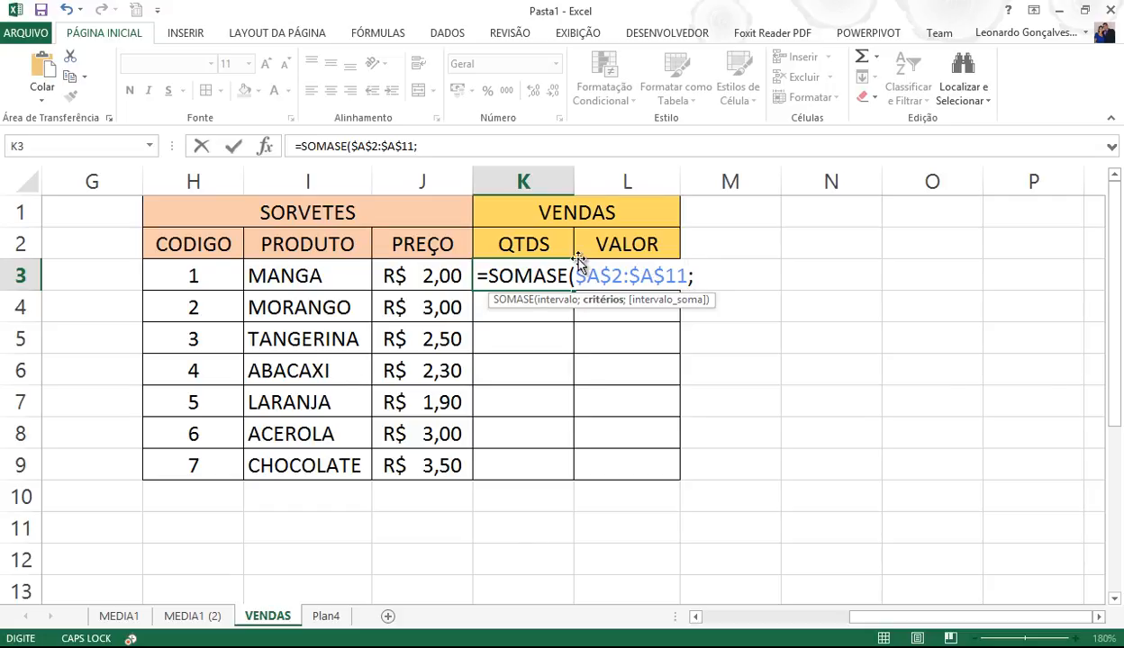
left_click(204, 276)
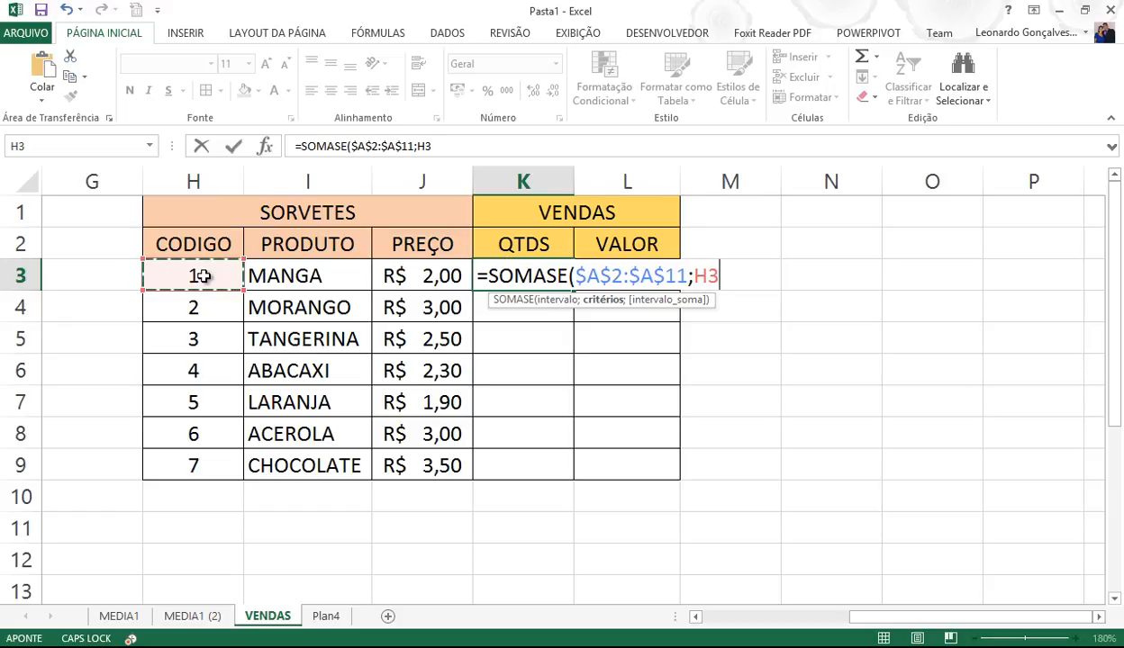
- Finish K3 as =SOMASE($A$2:$A$11;H3;$D$2:$D$11), giving 20
type(";")
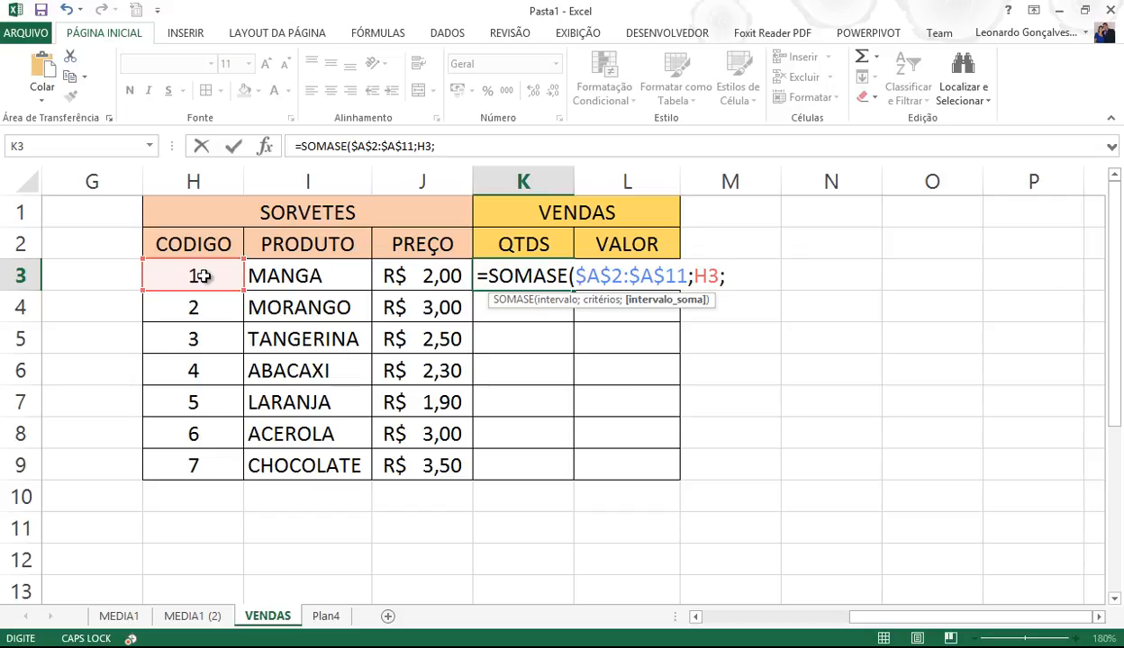
left_click_drag(850, 617, 709, 598)
left_click_drag(461, 244, 489, 529)
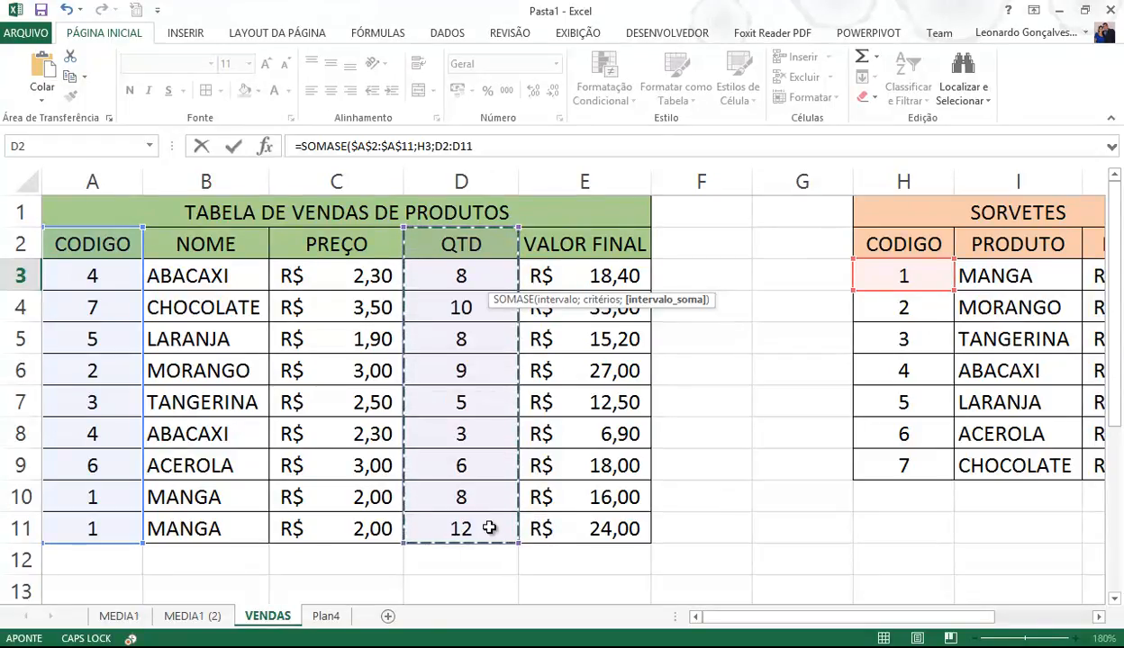
key("F4")
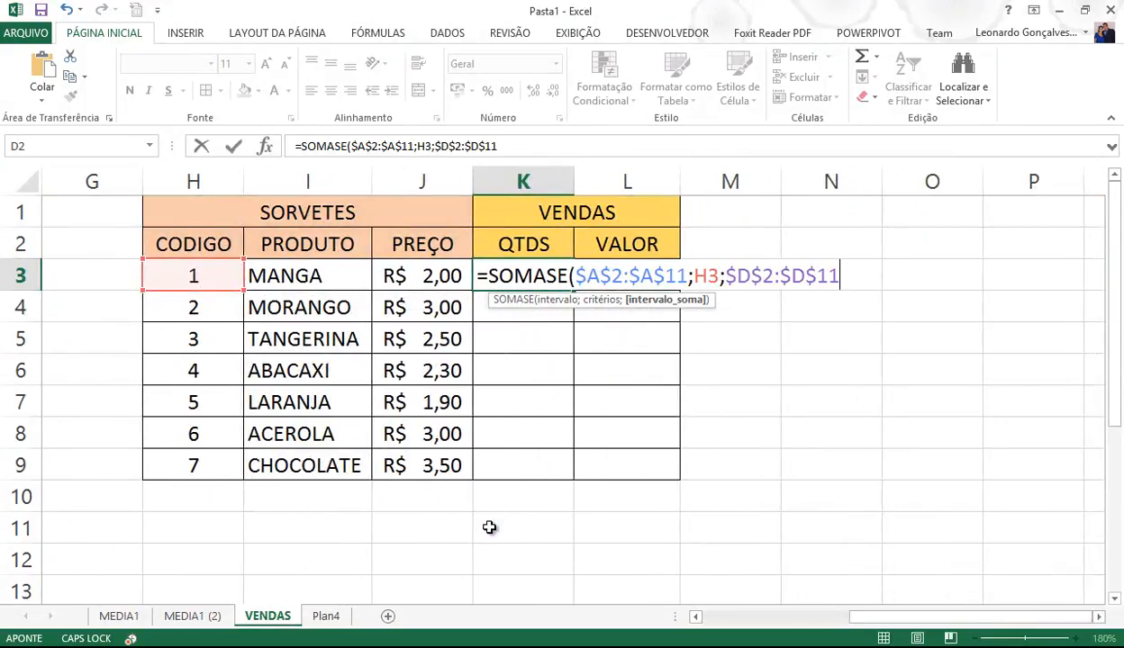
type(")")
key("Return")
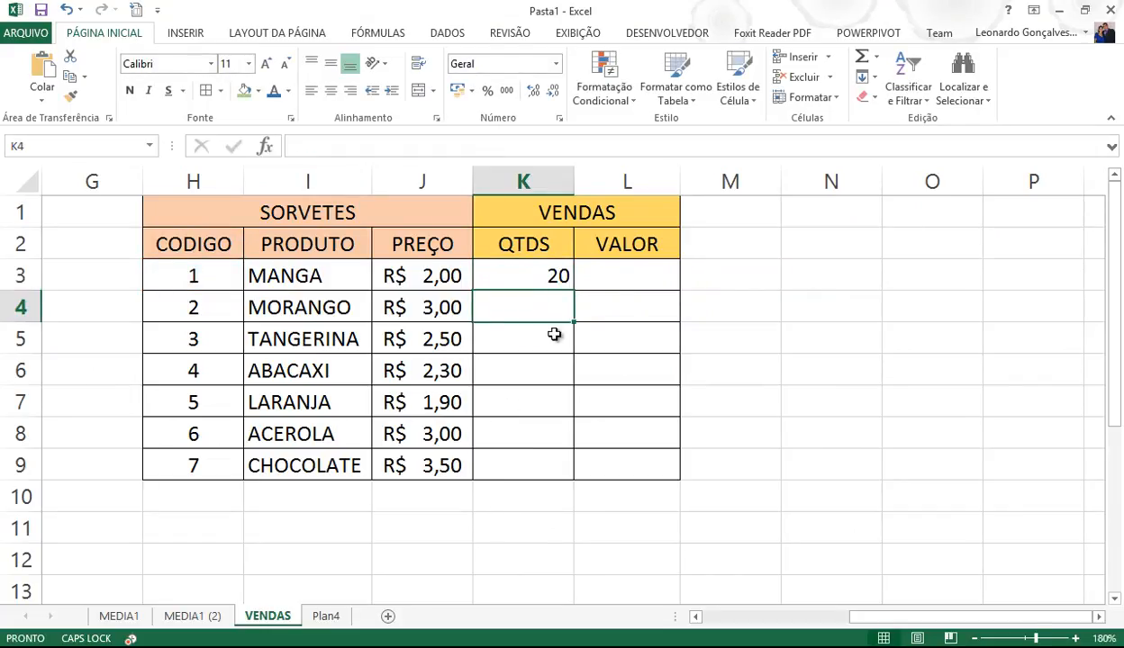
left_click(551, 277)
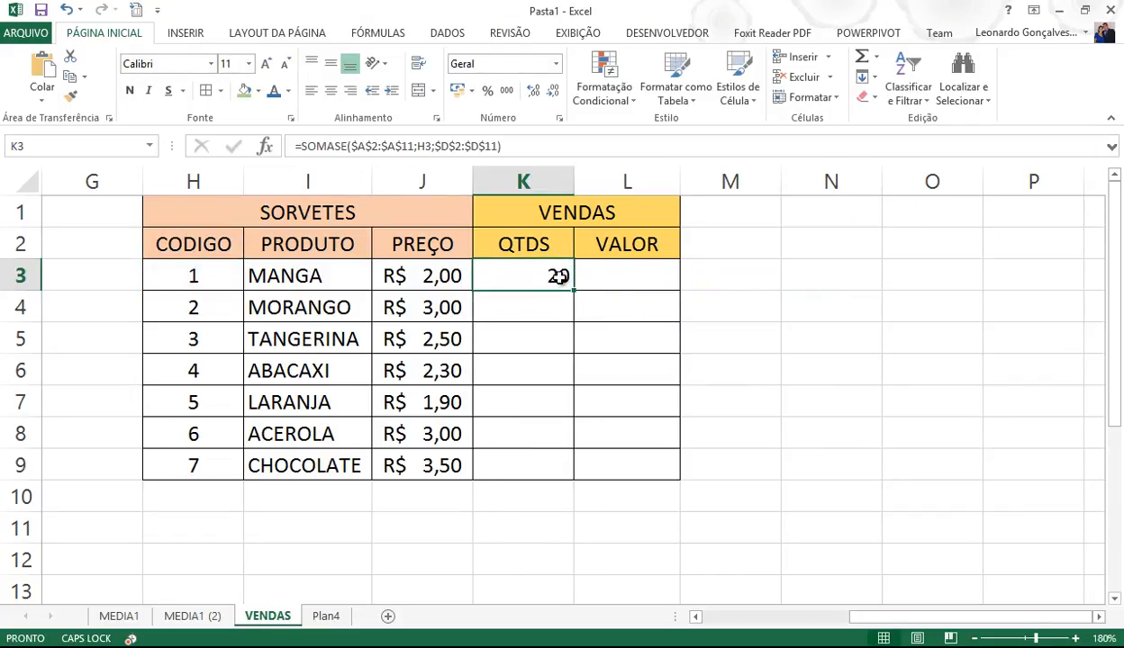
- Centre K3 and fill its formula to K9, giving 20, 9, 5, 11, 8, 6 and 10
left_click(331, 91)
left_click_drag(572, 292, 533, 483)
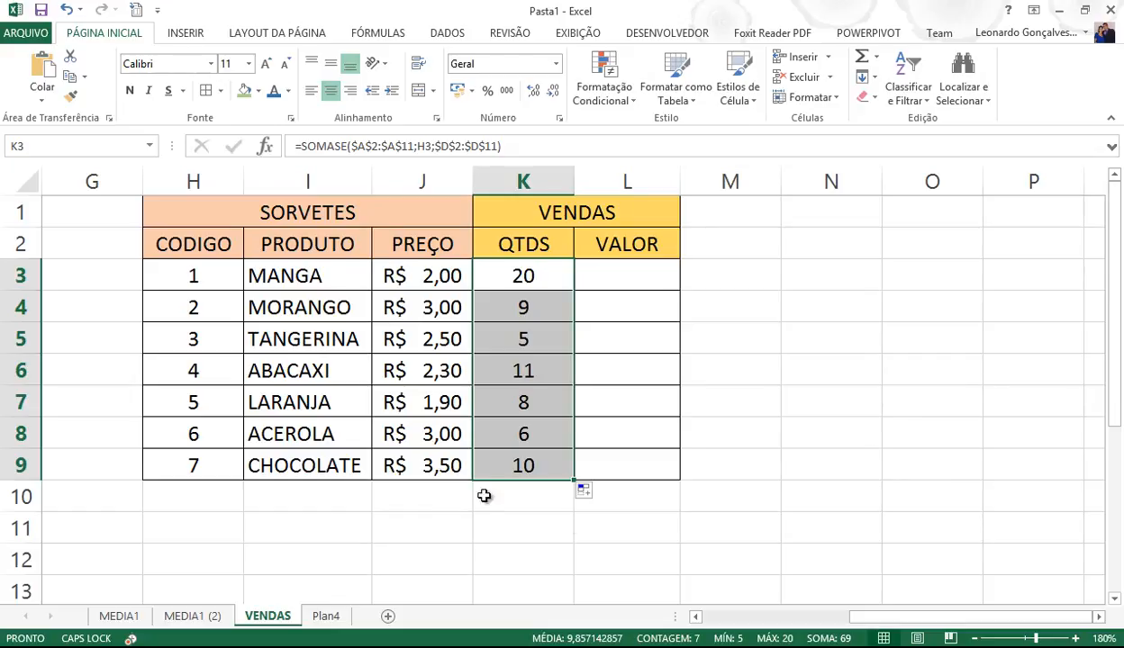
left_click_drag(883, 617, 746, 614)
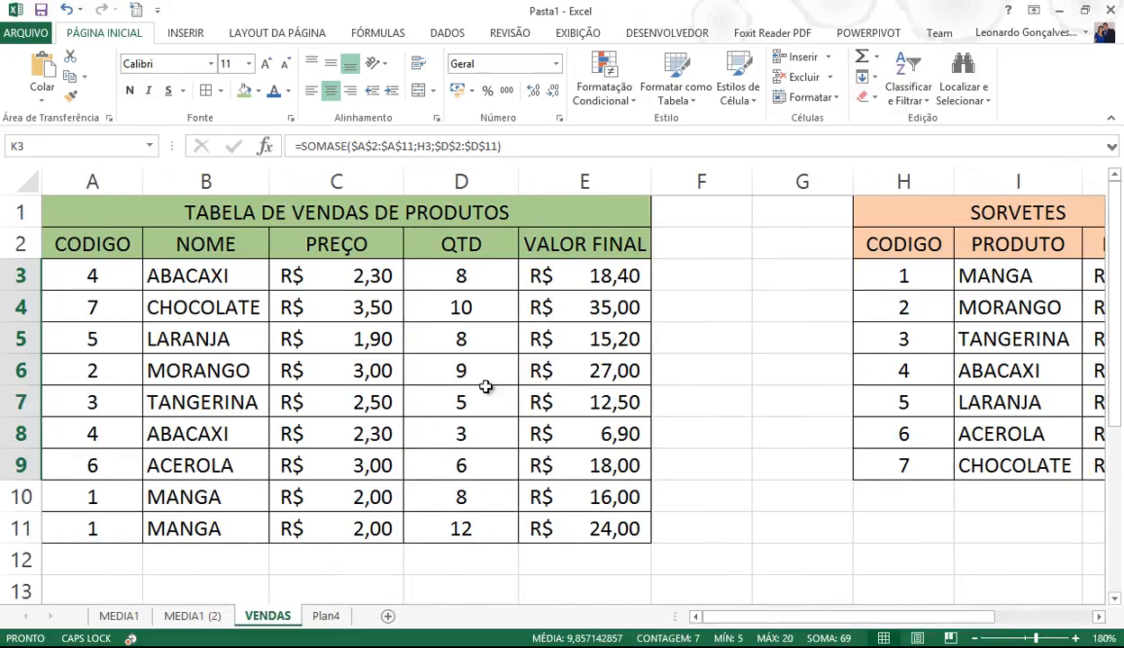
- Change the first ABACAXI sale's quantity in D3 to 12
left_click(459, 276)
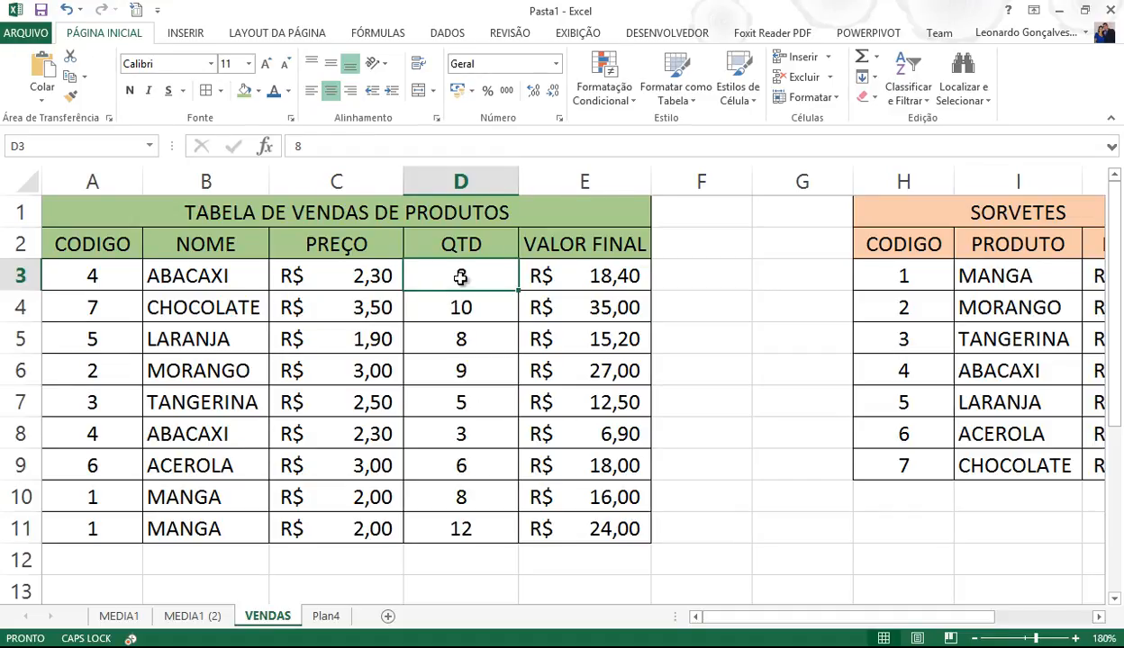
type("12")
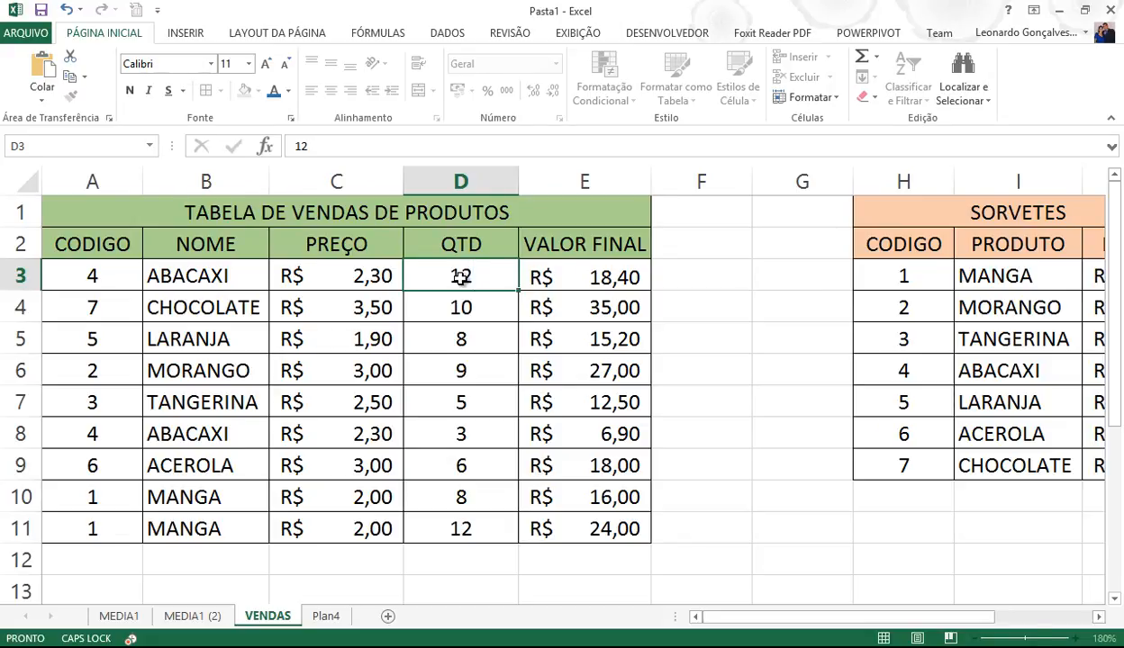
key("Return")
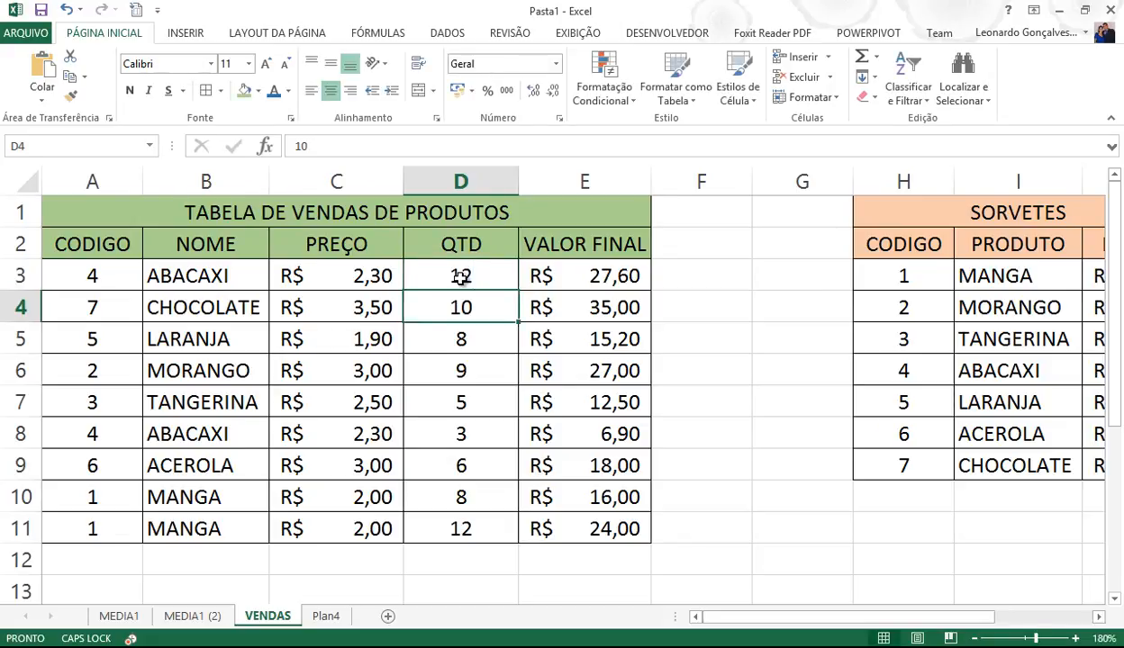
- Temporarily change A4's product code to 1, then restore it to 7
left_click(113, 311)
double_click(113, 312)
key("BackSpace")
type("1")
key("Return")
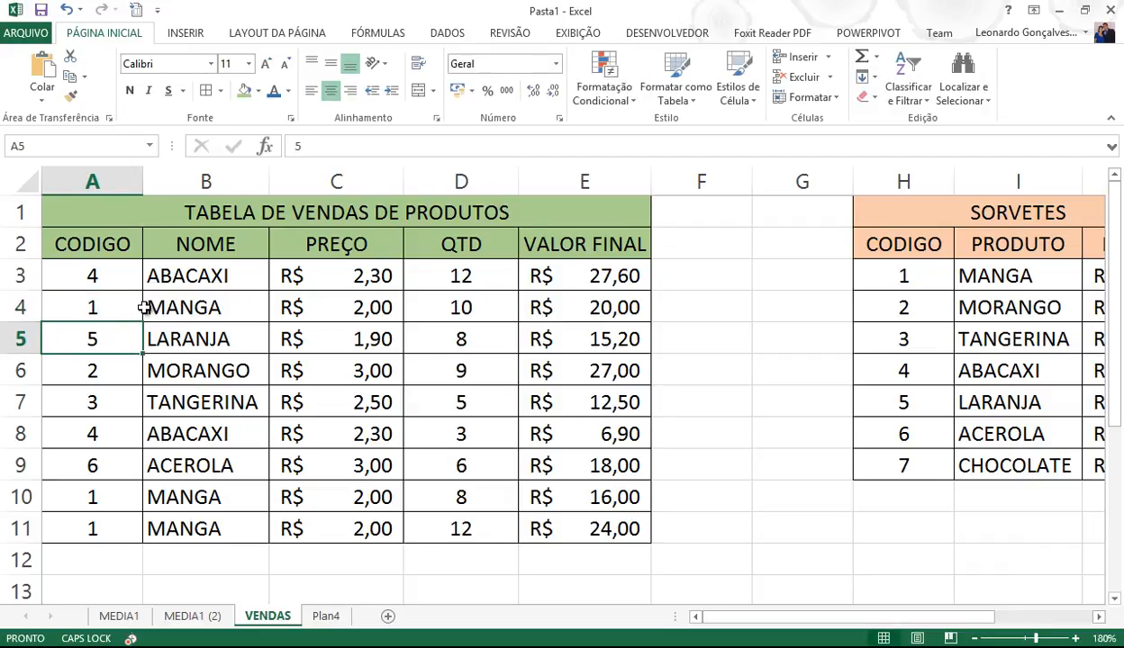
left_click_drag(776, 616, 878, 622)
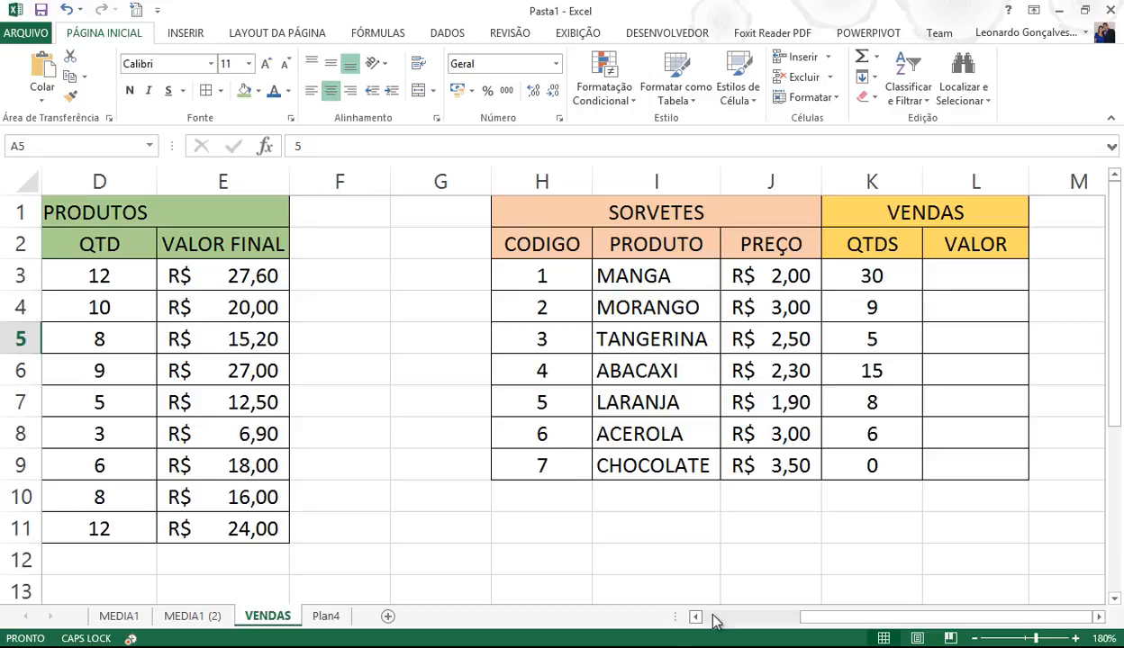
left_click(775, 619)
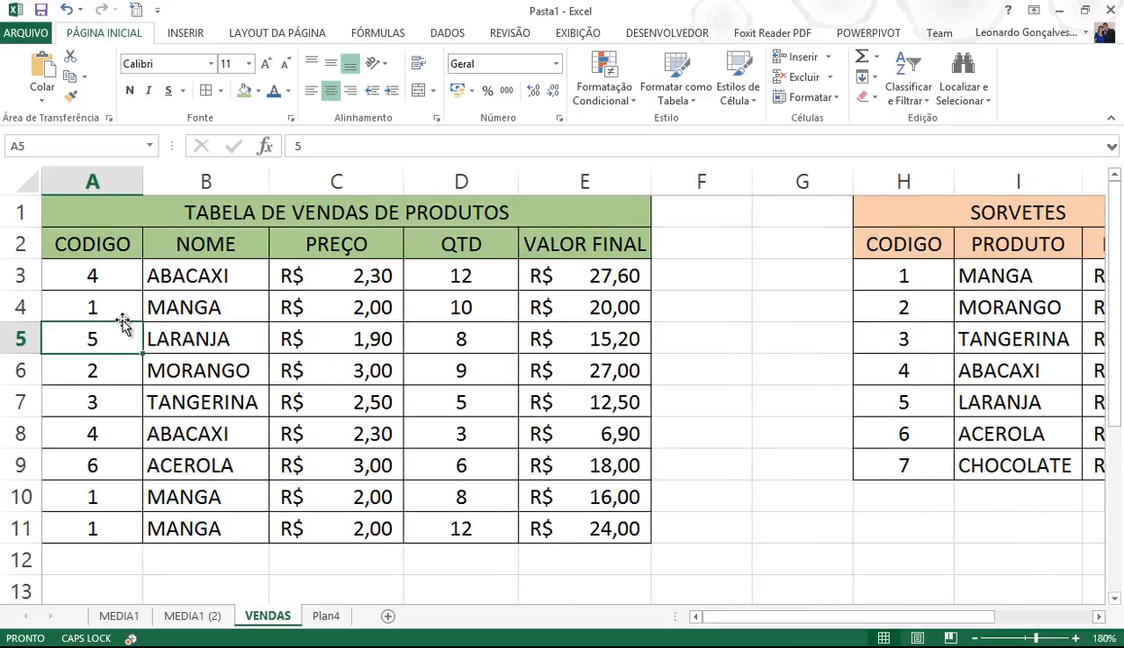
left_click(97, 310)
type("7")
key("Return")
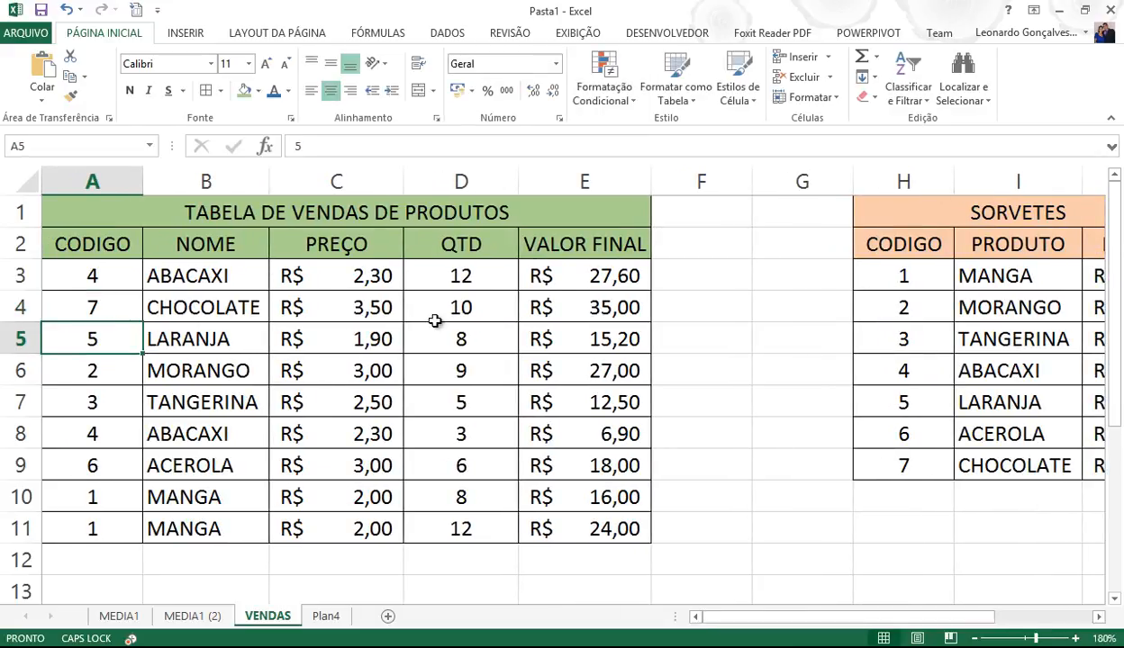
left_click_drag(815, 617, 955, 618)
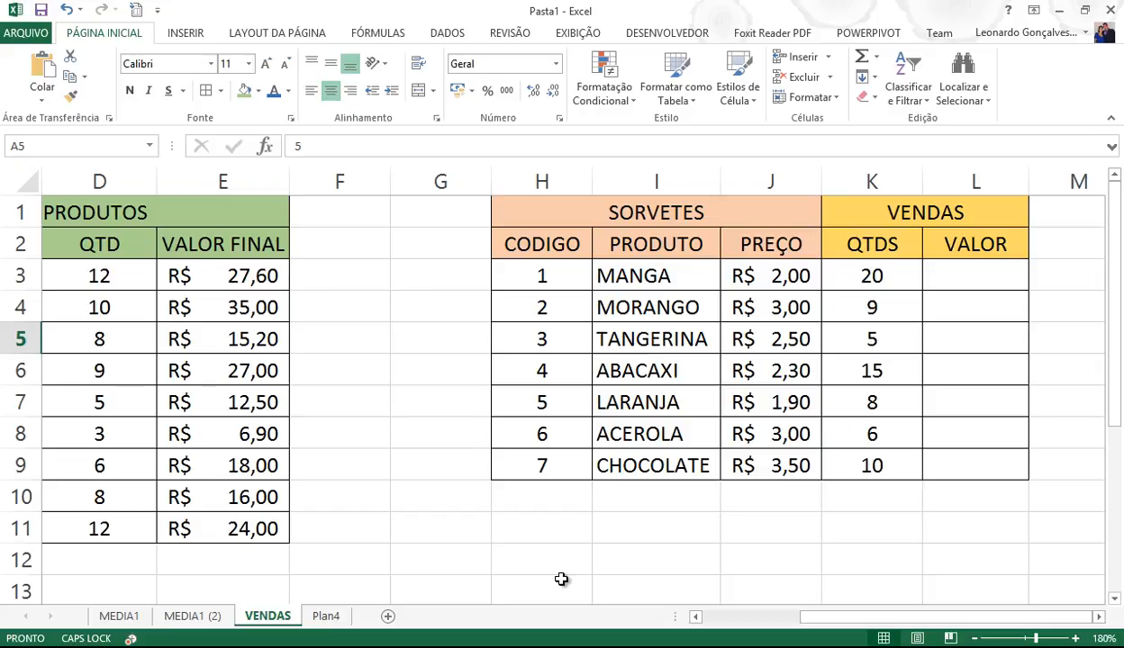
left_click(951, 273)
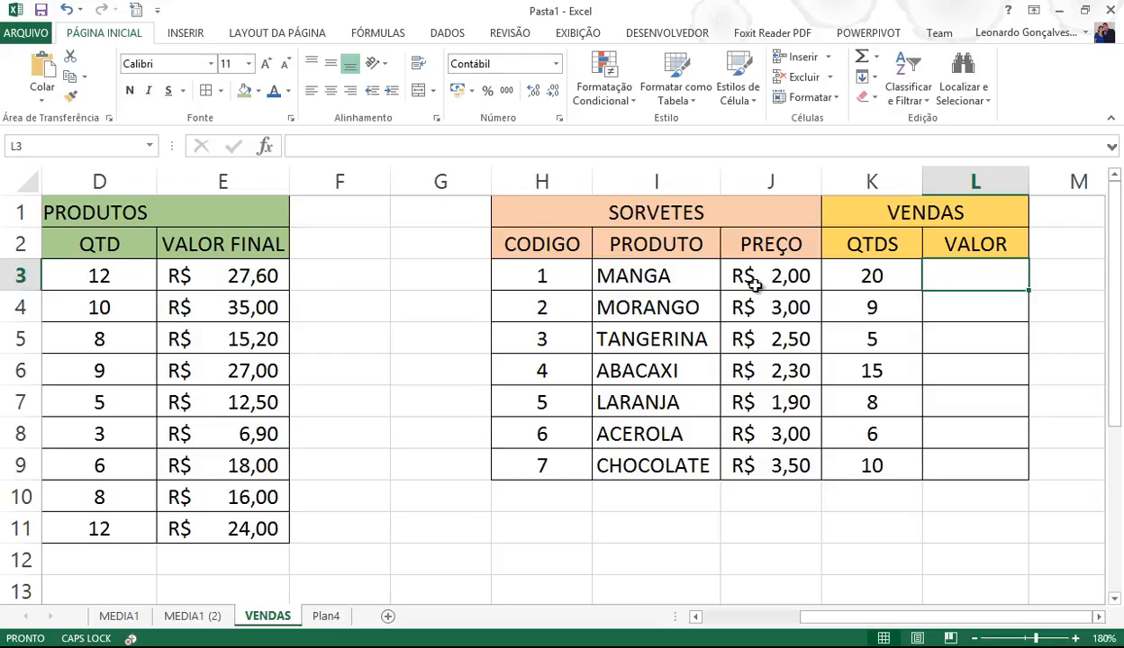
left_click_drag(873, 277, 761, 273)
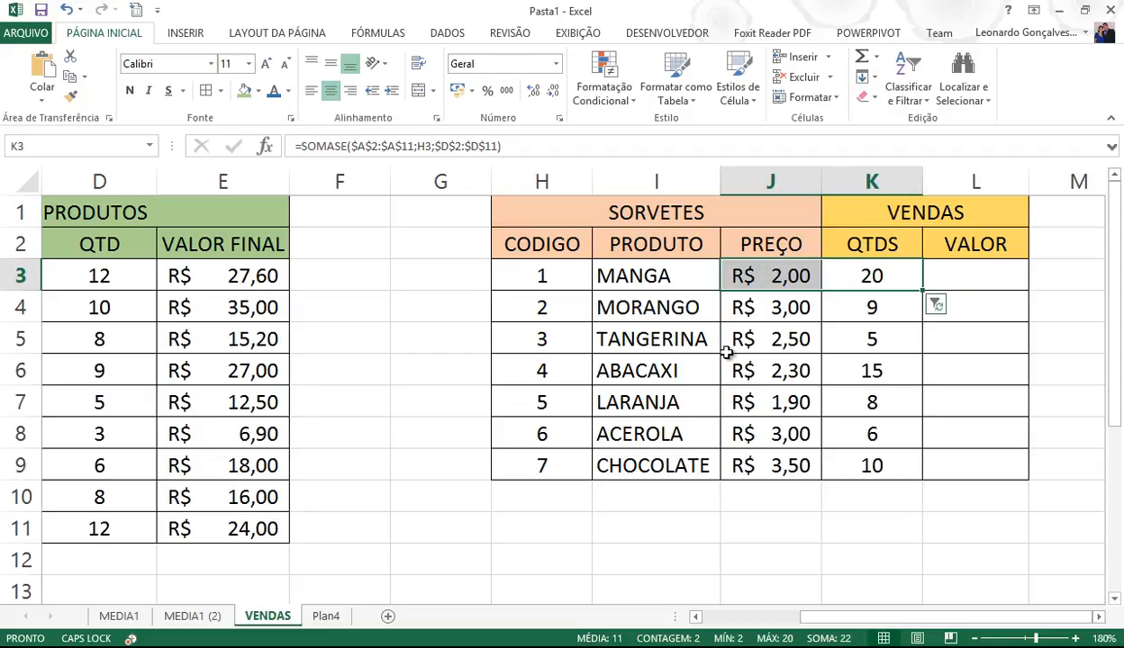
left_click(259, 277)
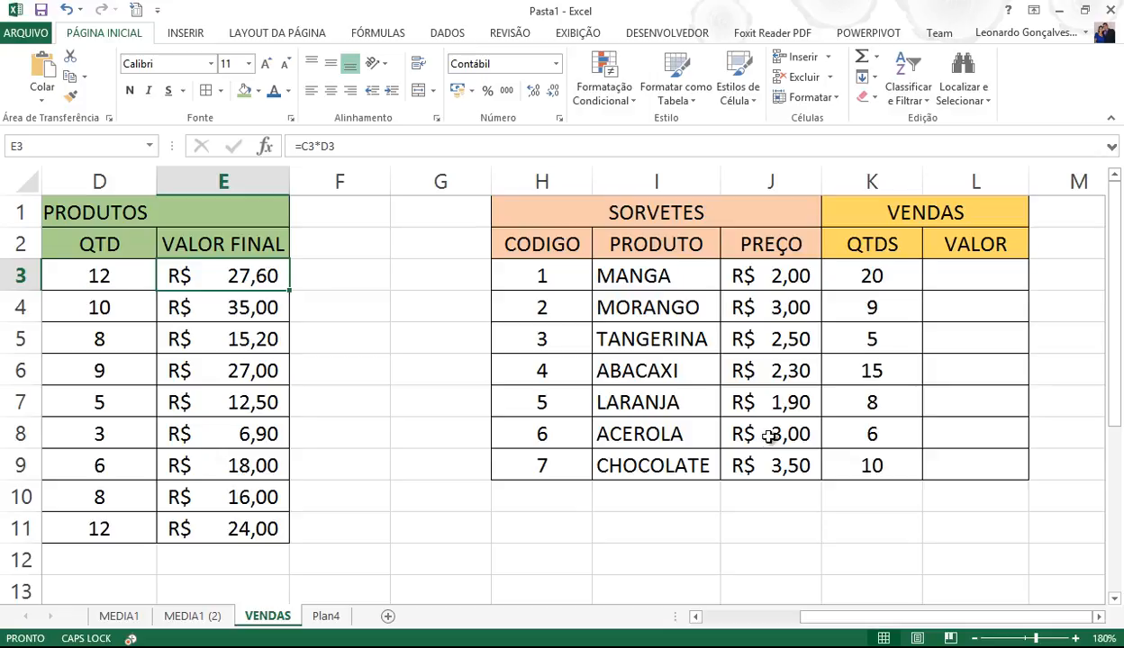
left_click(927, 276)
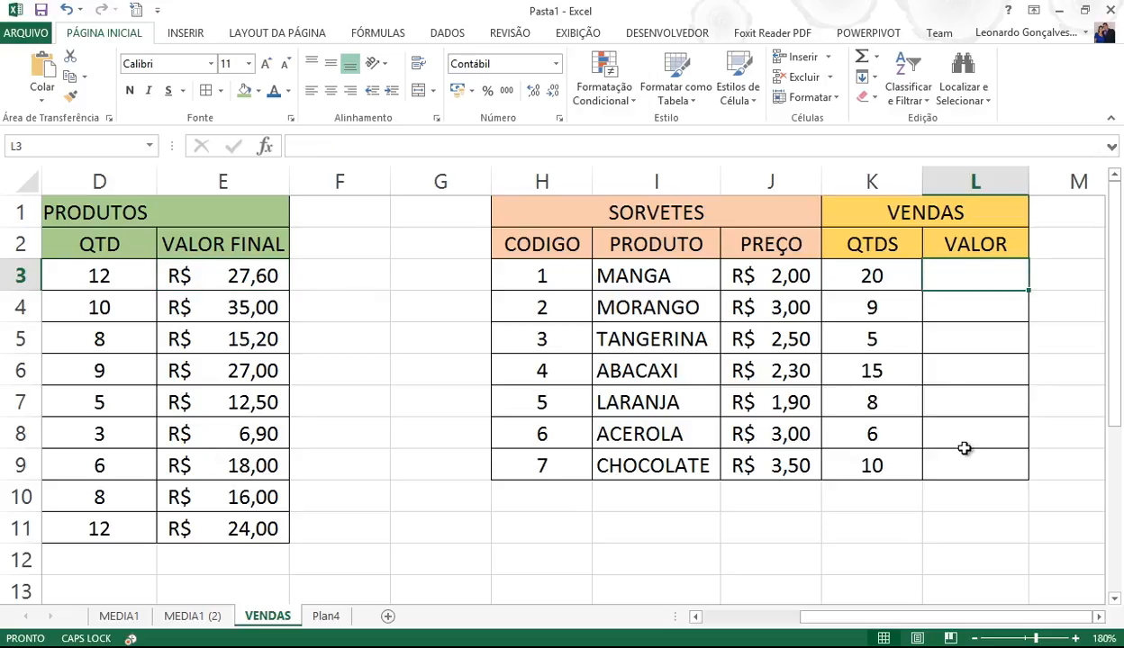
- Begin L3's SOMASE with absolute codes $A$2:$A$11 and criterion H3
type("=SO")
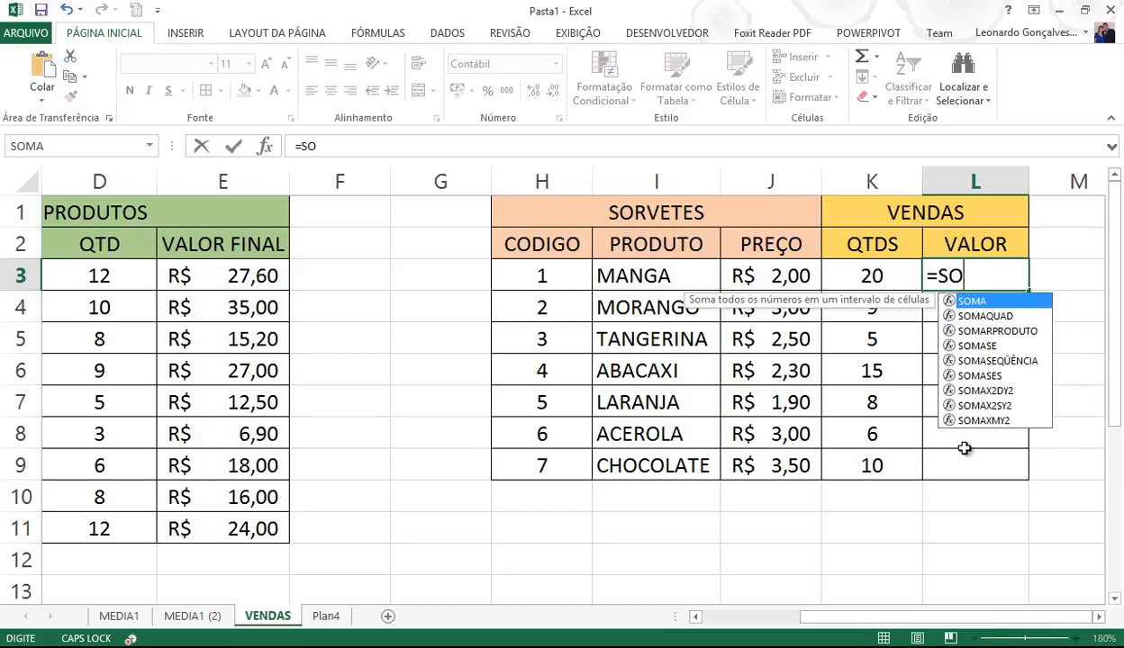
type("MASE(")
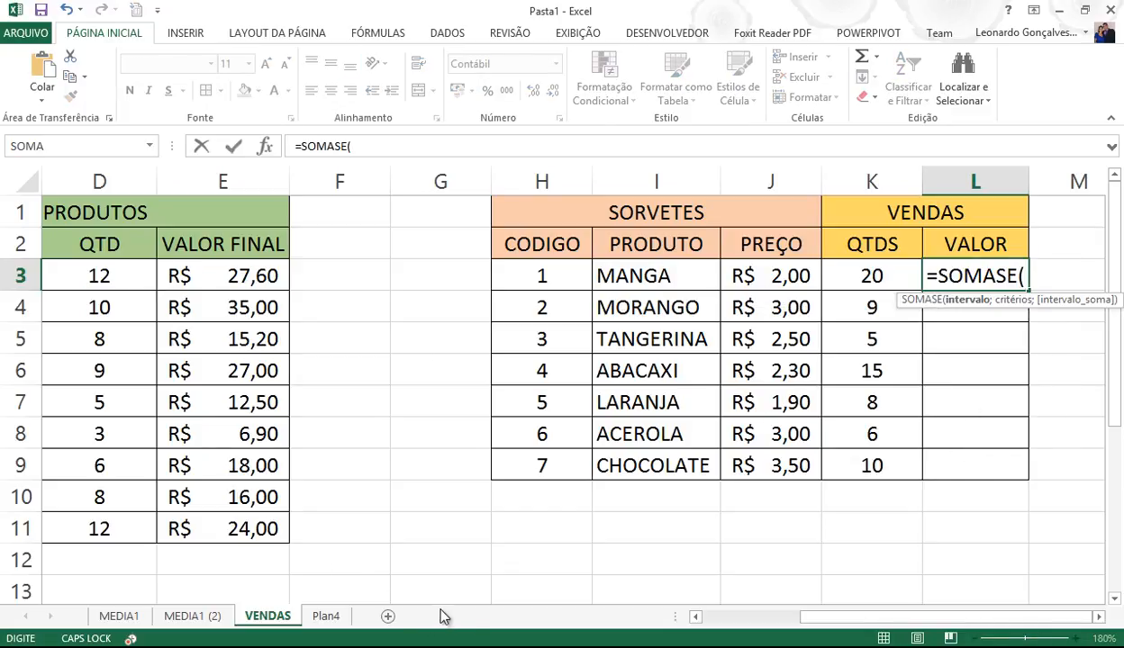
left_click(730, 616)
left_click_drag(125, 255, 87, 529)
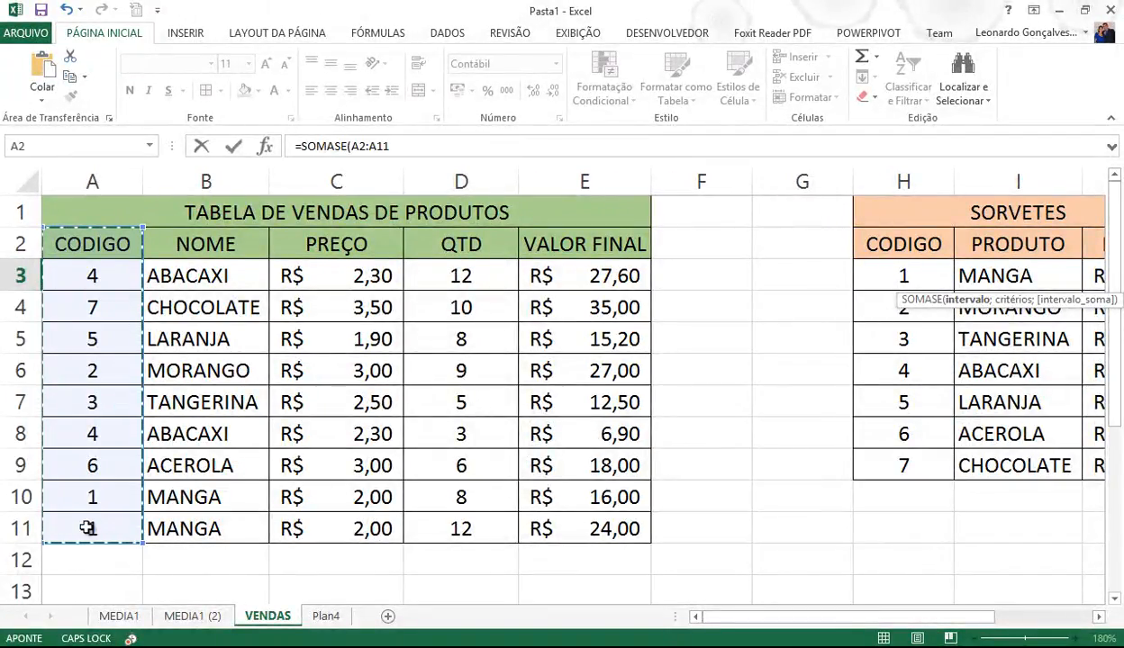
key("F4")
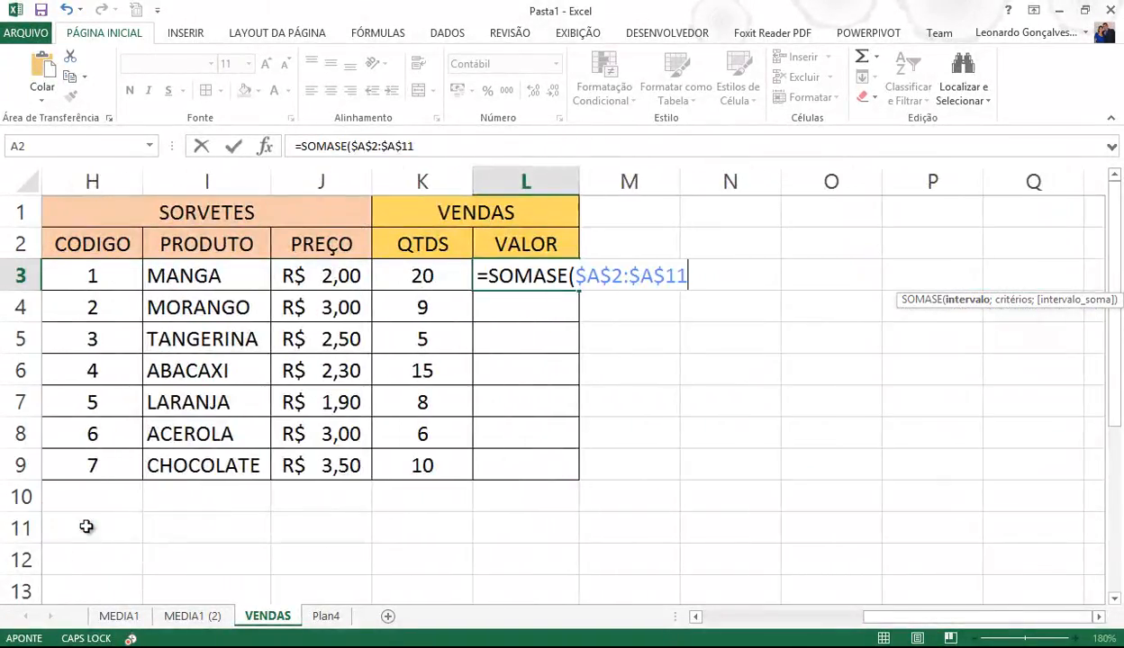
type(";")
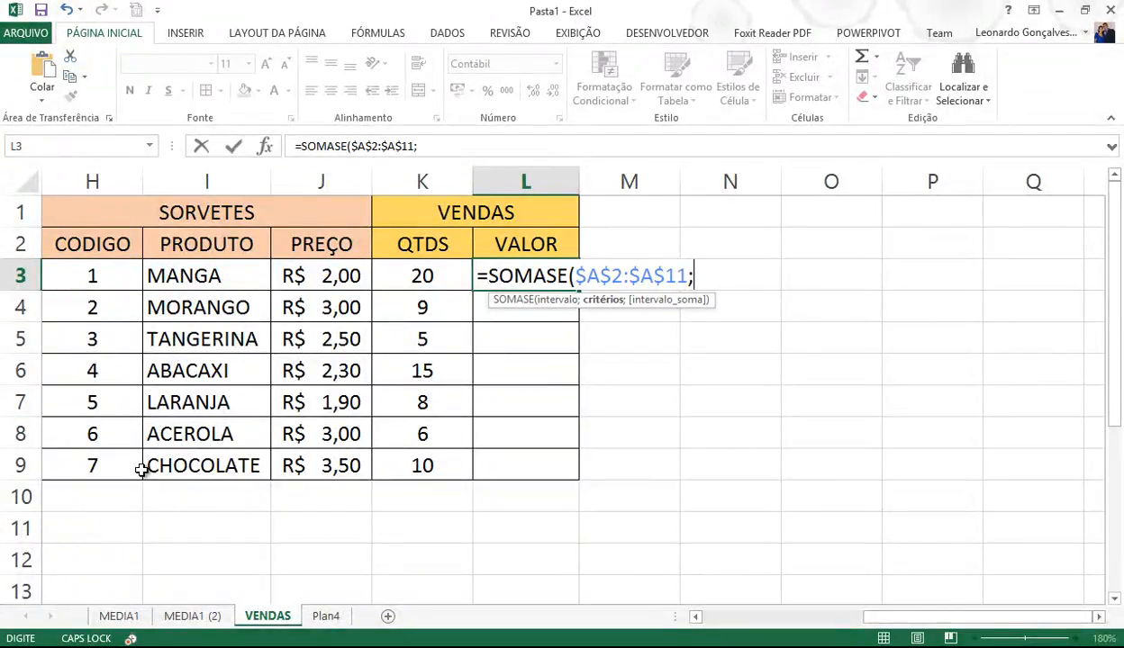
left_click(114, 275)
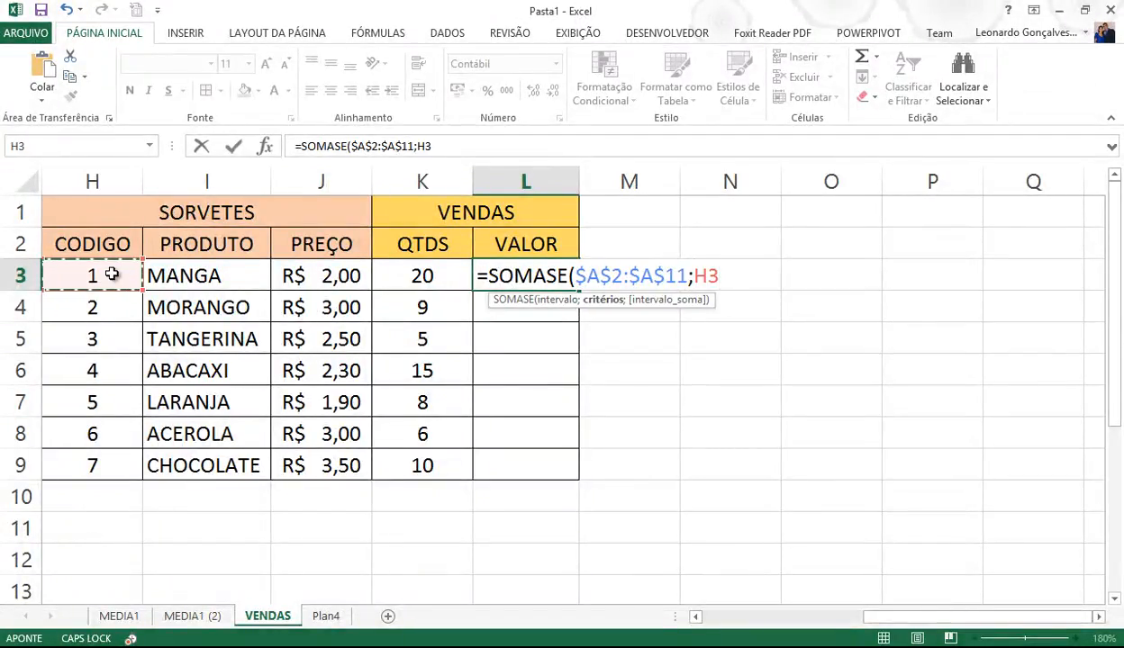
- Complete L3 with absolute sum range $E$2:$E$11, giving R$ 40,00
type(";")
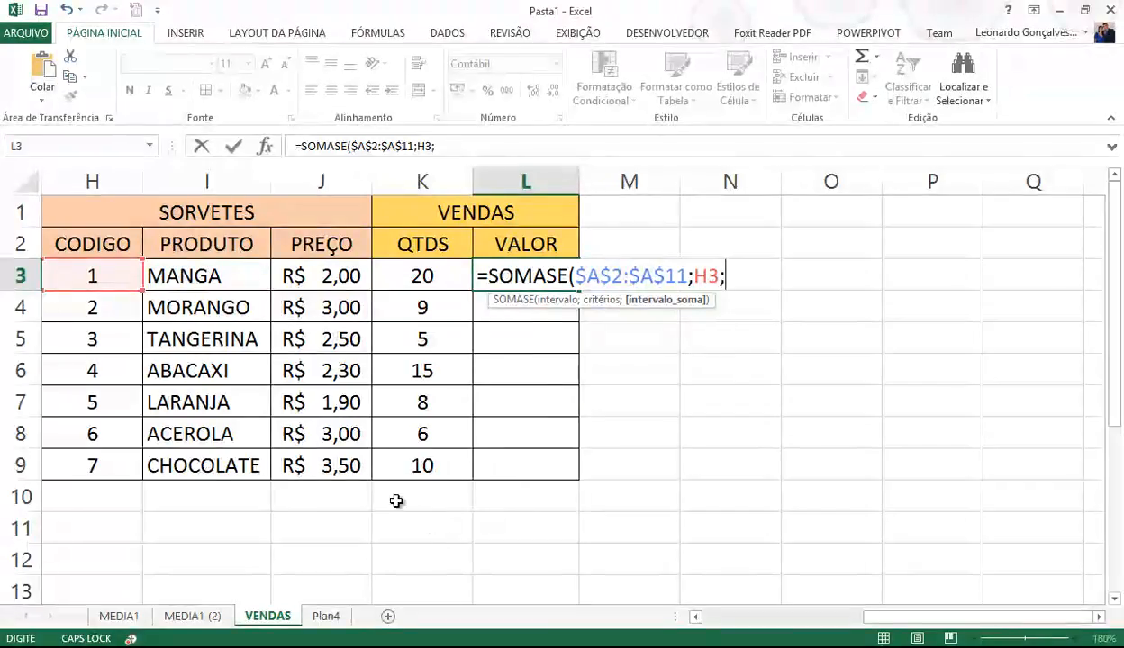
left_click_drag(880, 618, 707, 616)
left_click_drag(582, 243, 571, 537)
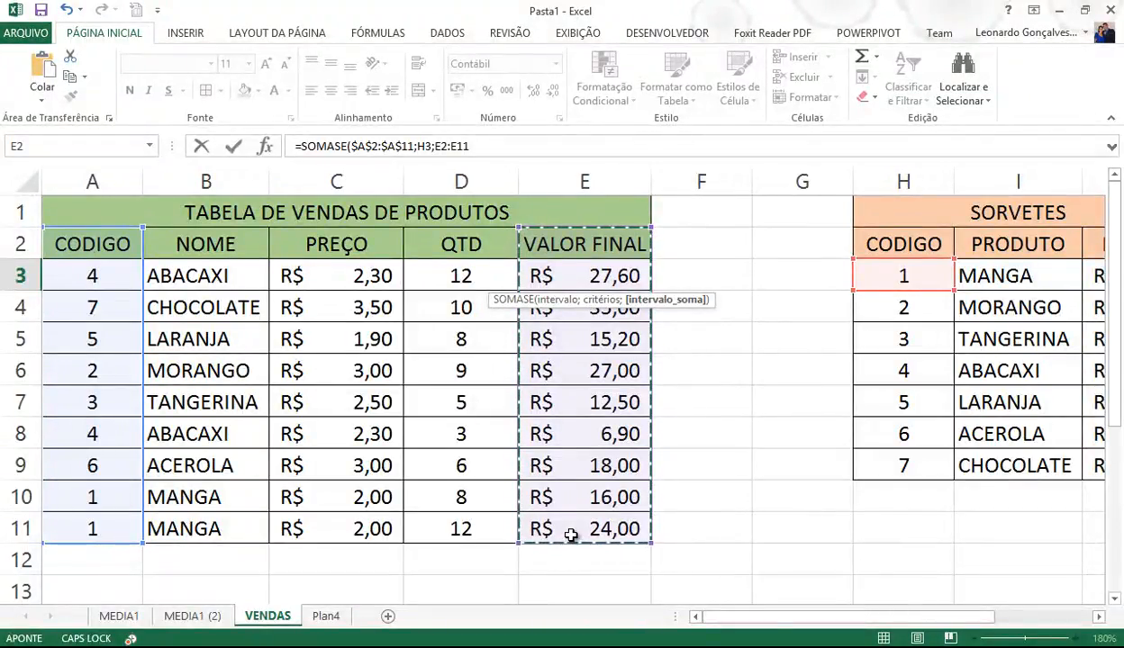
key("F4")
key("Return")
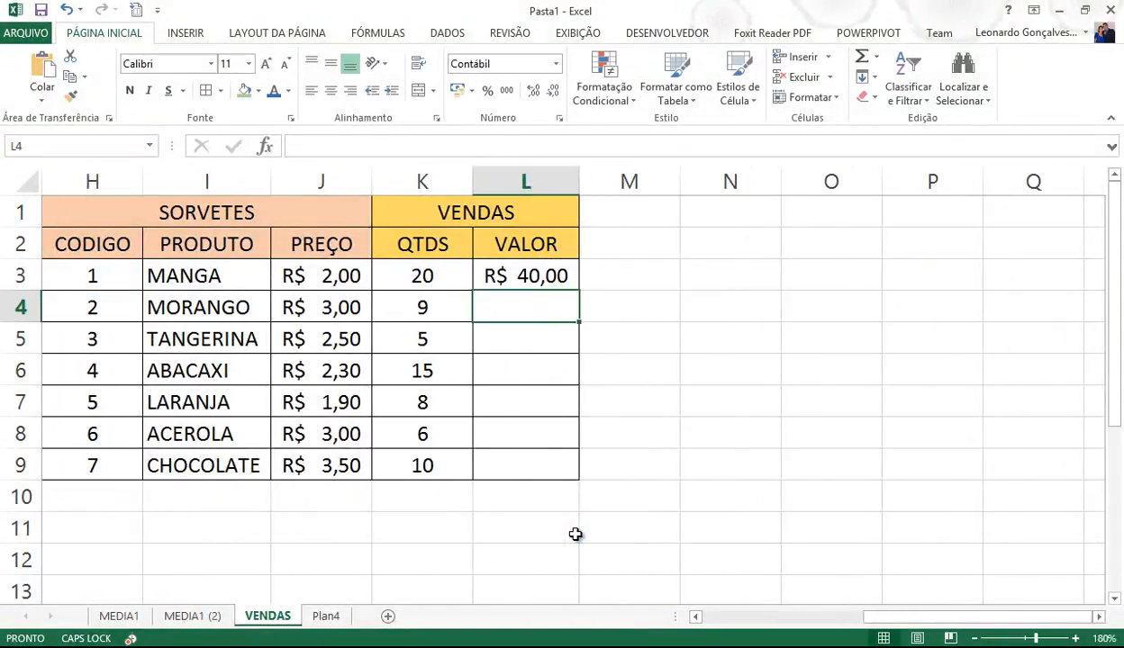
- Fill L3's formula down to all seven flavours and zoom out to view both tables
left_click(549, 275)
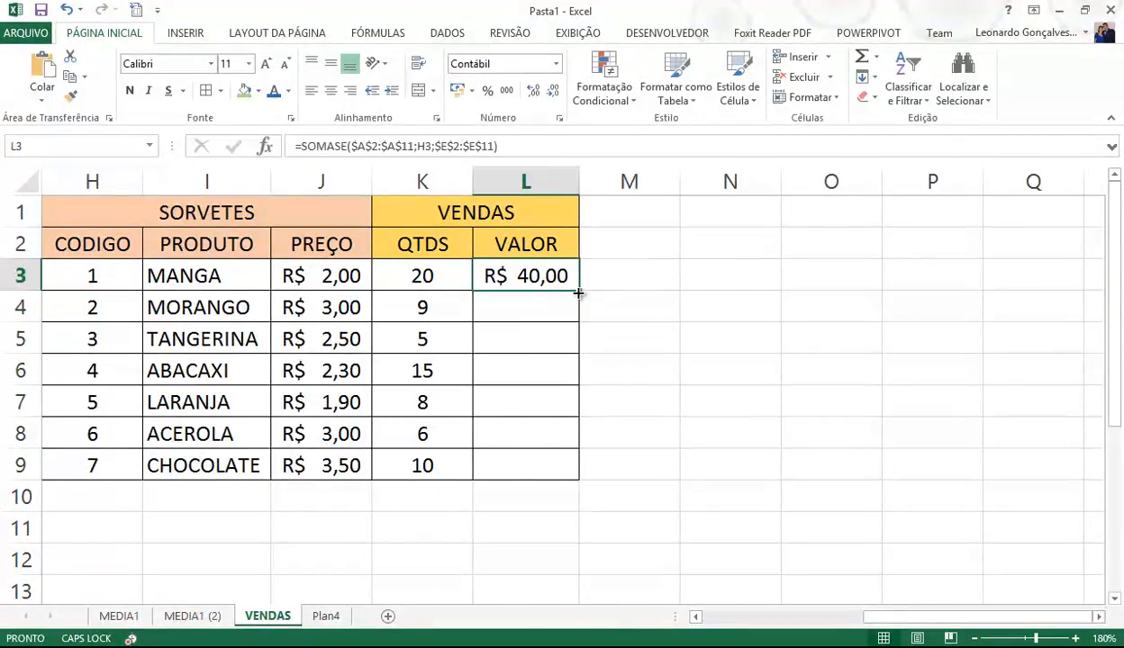
double_click(579, 293)
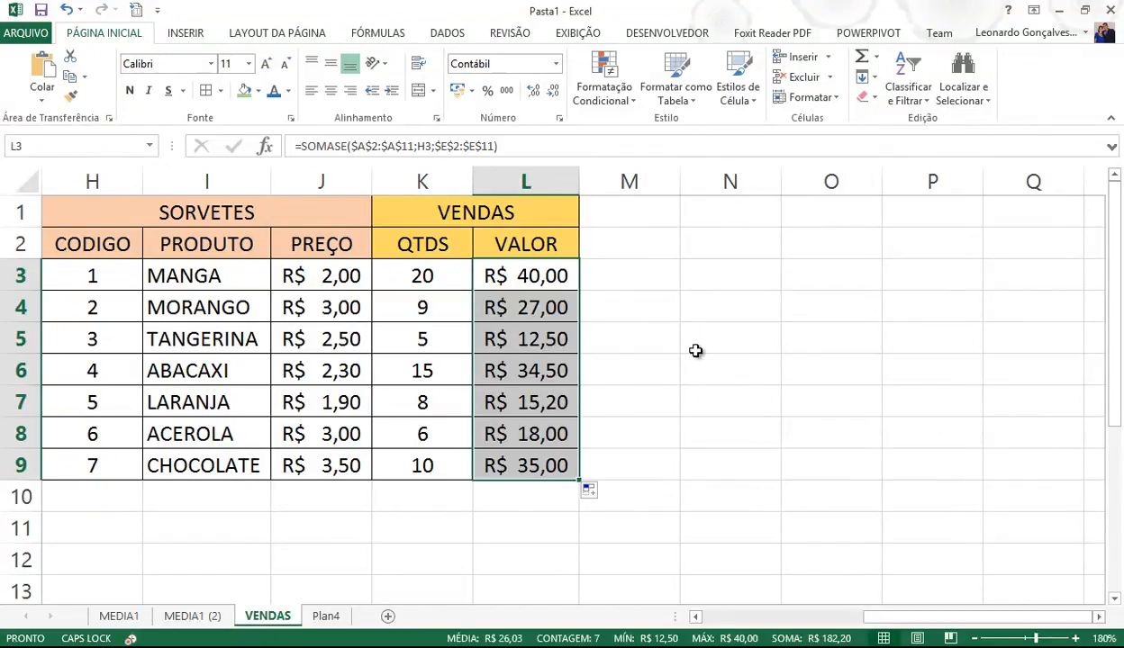
left_click(1023, 639)
left_click(891, 540)
- Zoom in to 140% and autofit column L so all VALOR amounts display
left_click_drag(942, 615, 821, 612)
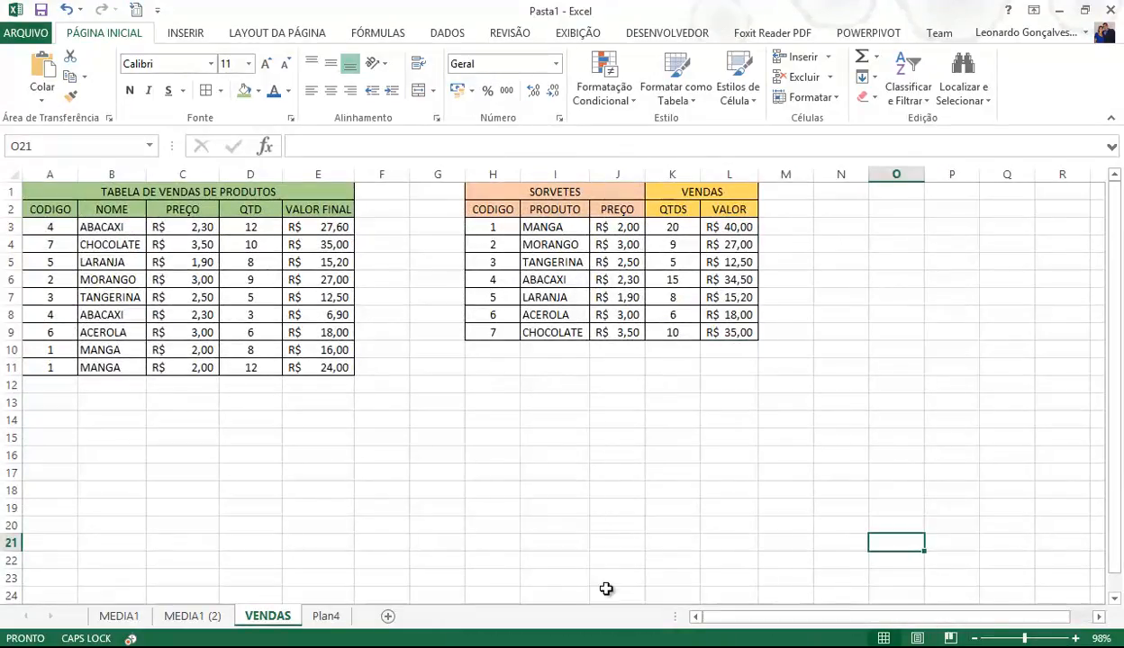
left_click(1076, 638)
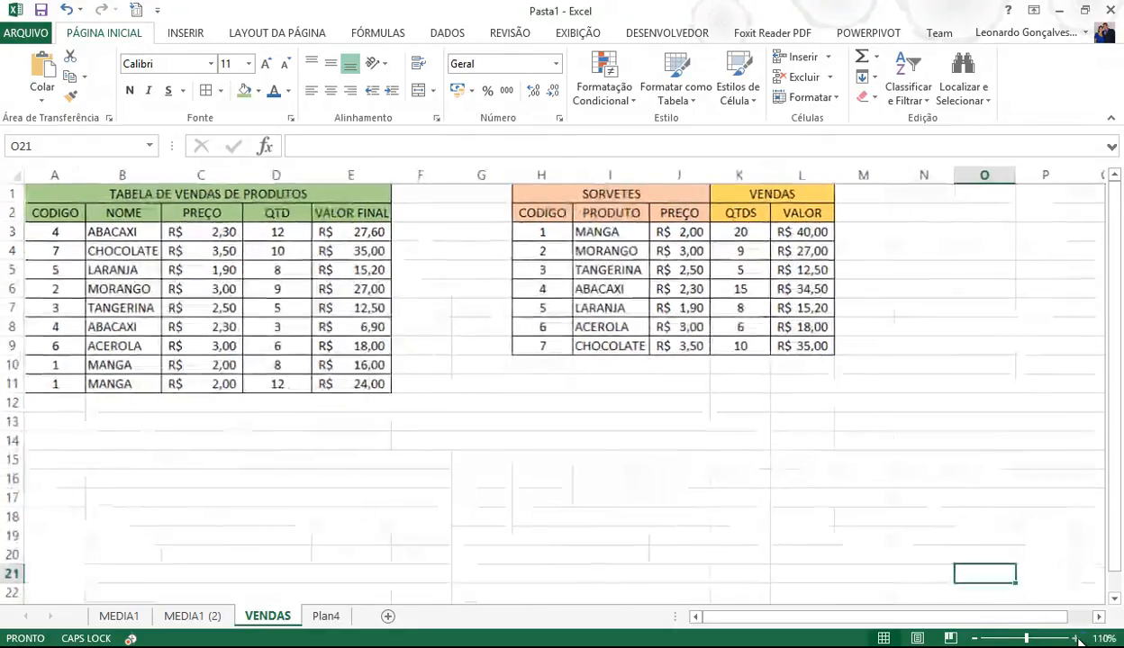
left_click(1076, 638)
left_click(1076, 638)
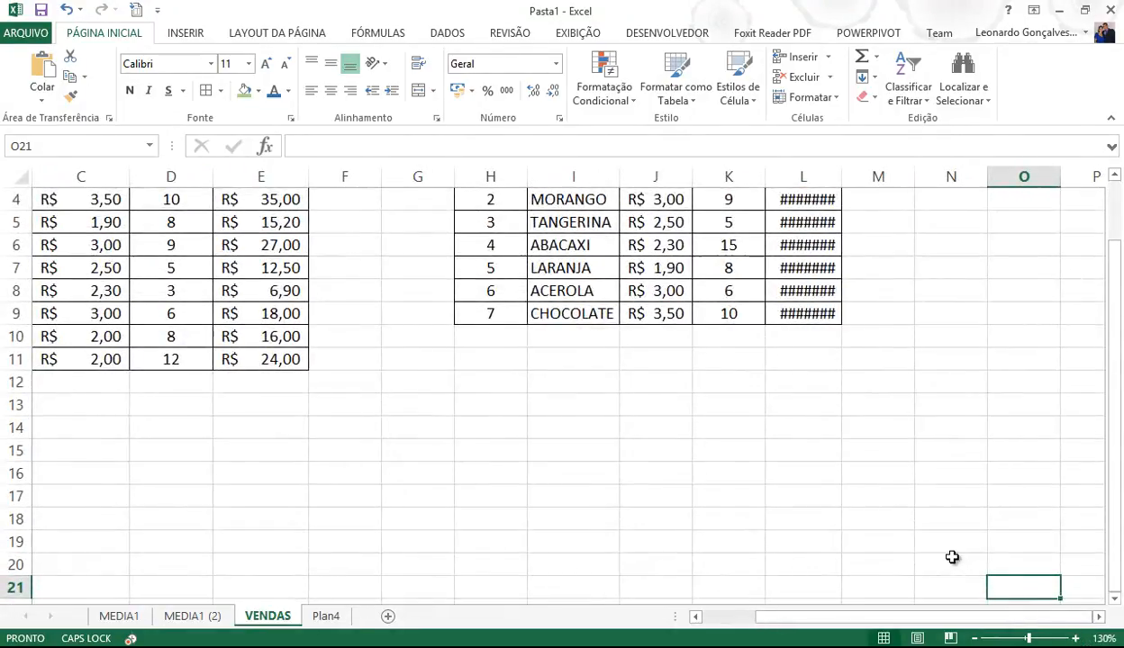
scroll(952, 558, "up", 1)
double_click(842, 176)
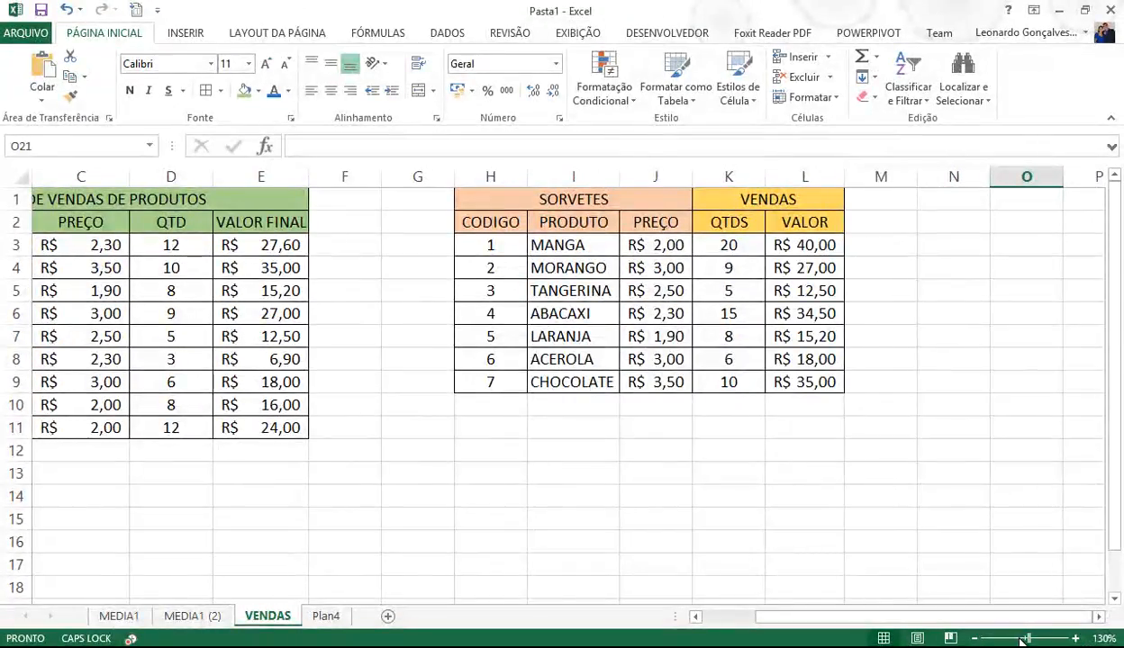
left_click(1075, 638)
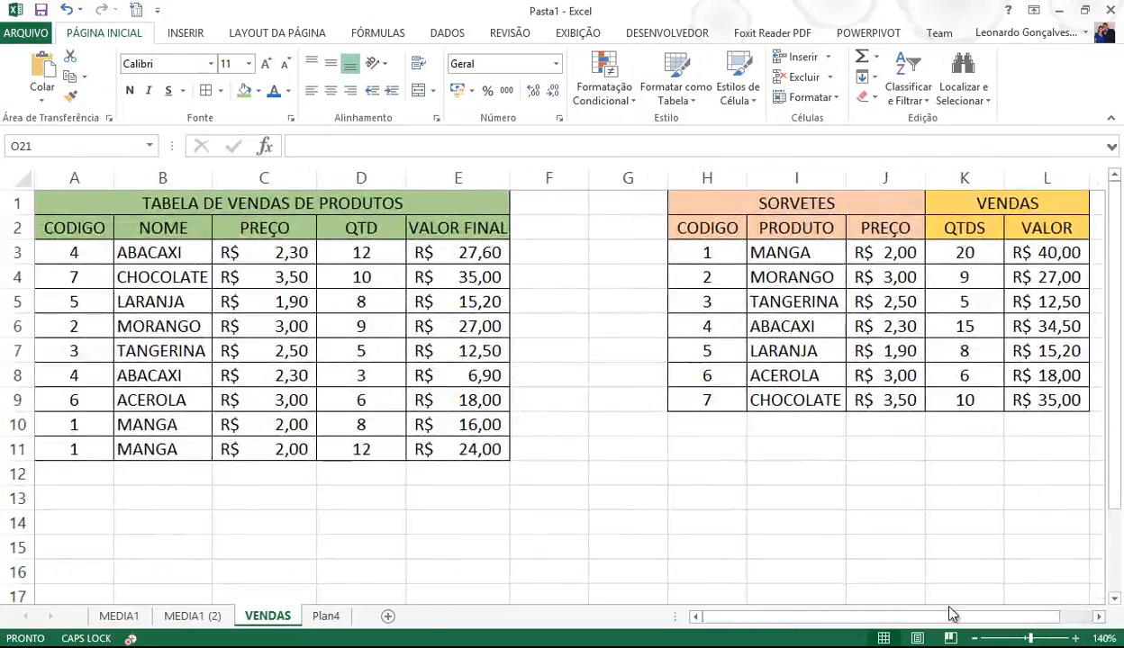
left_click(78, 252)
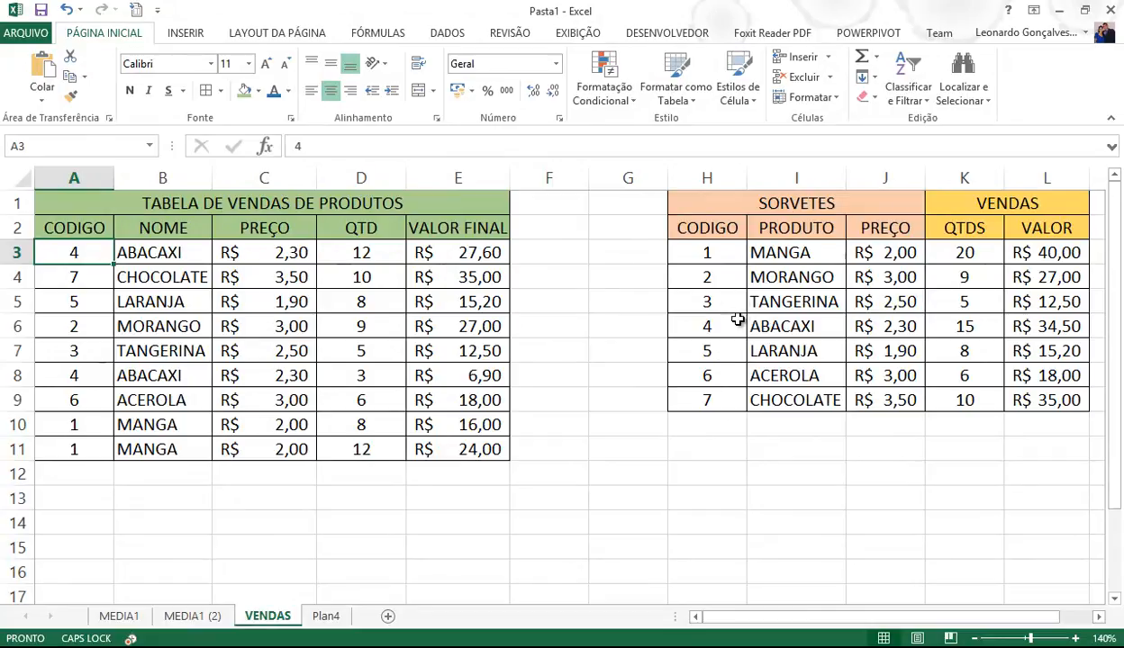
- Set D3's ABACAXI quantity to 30, raising its summary to 33 and R$ 75,90
left_click(364, 253)
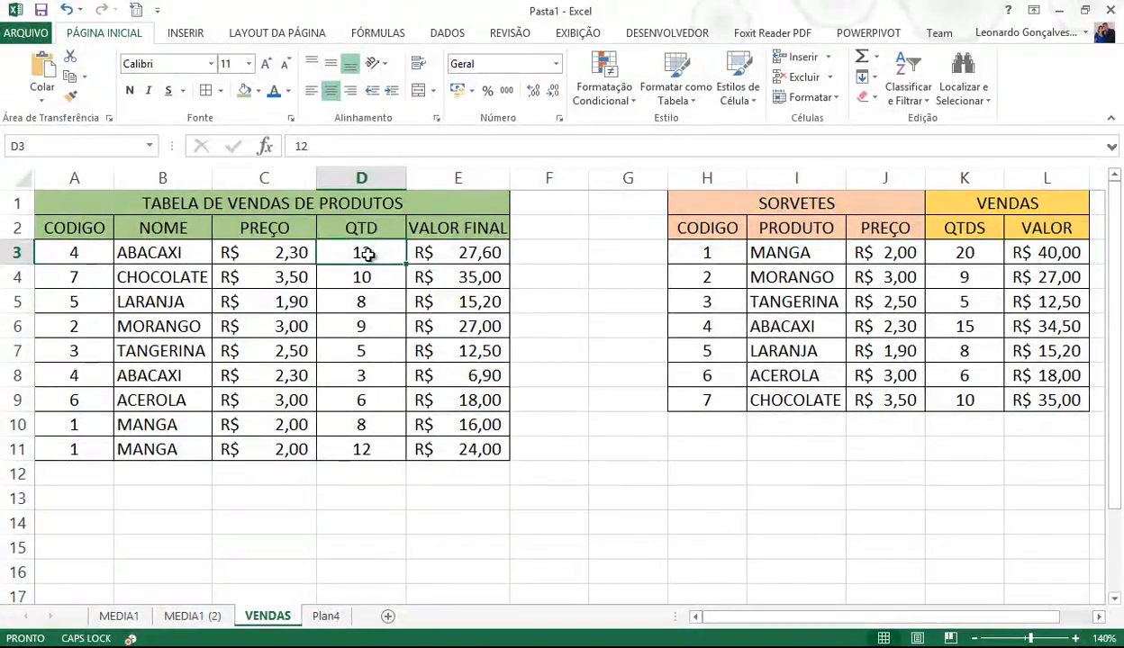
type("30")
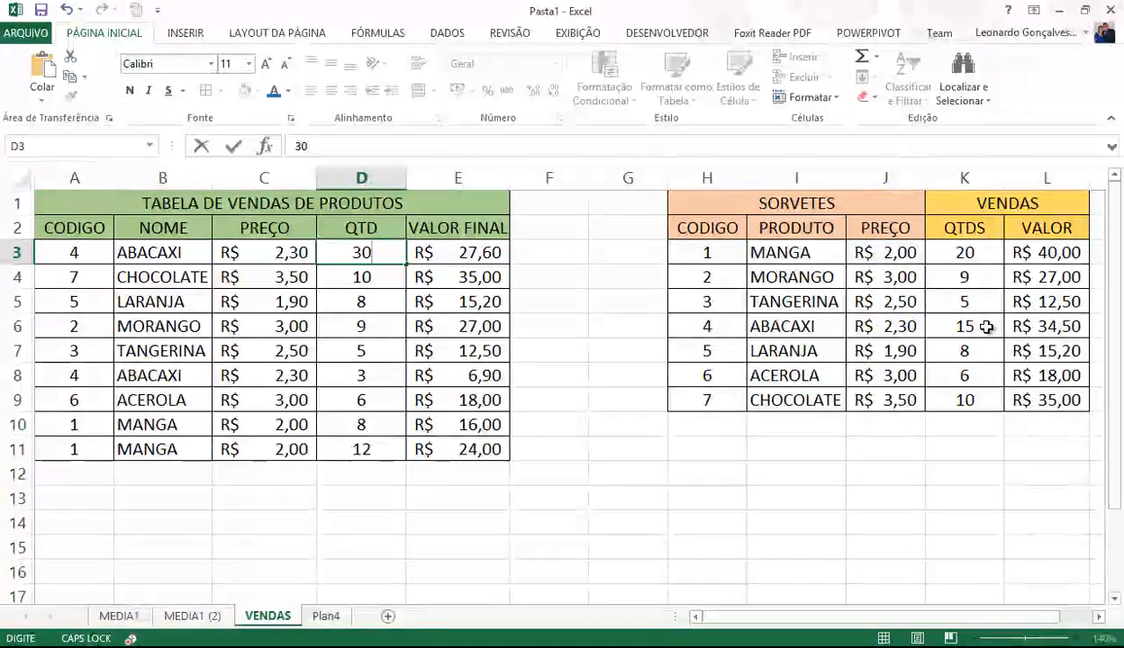
key("Return")
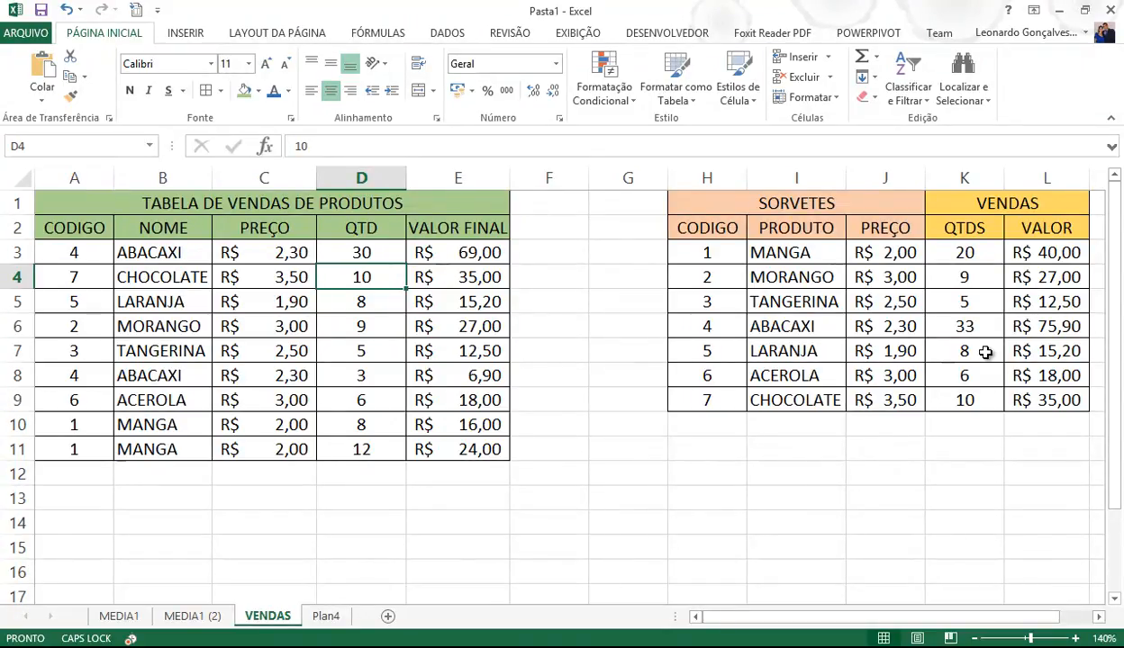
- Narrow empty columns F and G to pull the SORVETES table left
left_click_drag(589, 177, 540, 177)
left_click_drag(620, 176, 571, 178)
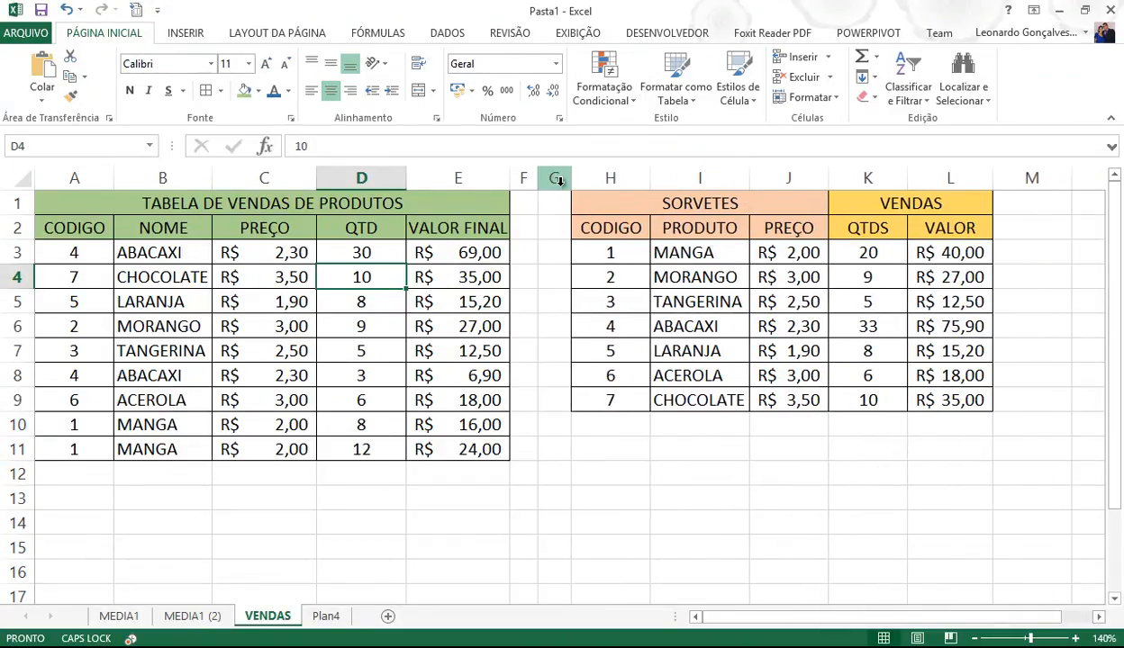
mouse_move(563, 182)
left_mouse_down()
mouse_move(554, 178)
mouse_move(569, 178)
left_mouse_up()
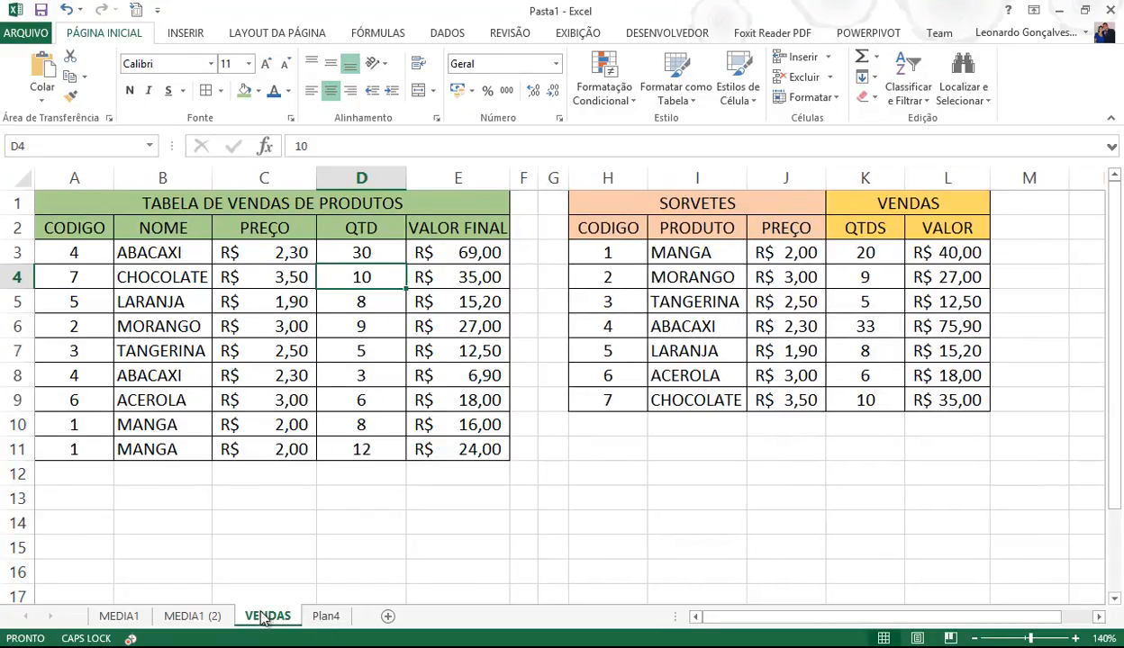
left_click(169, 254)
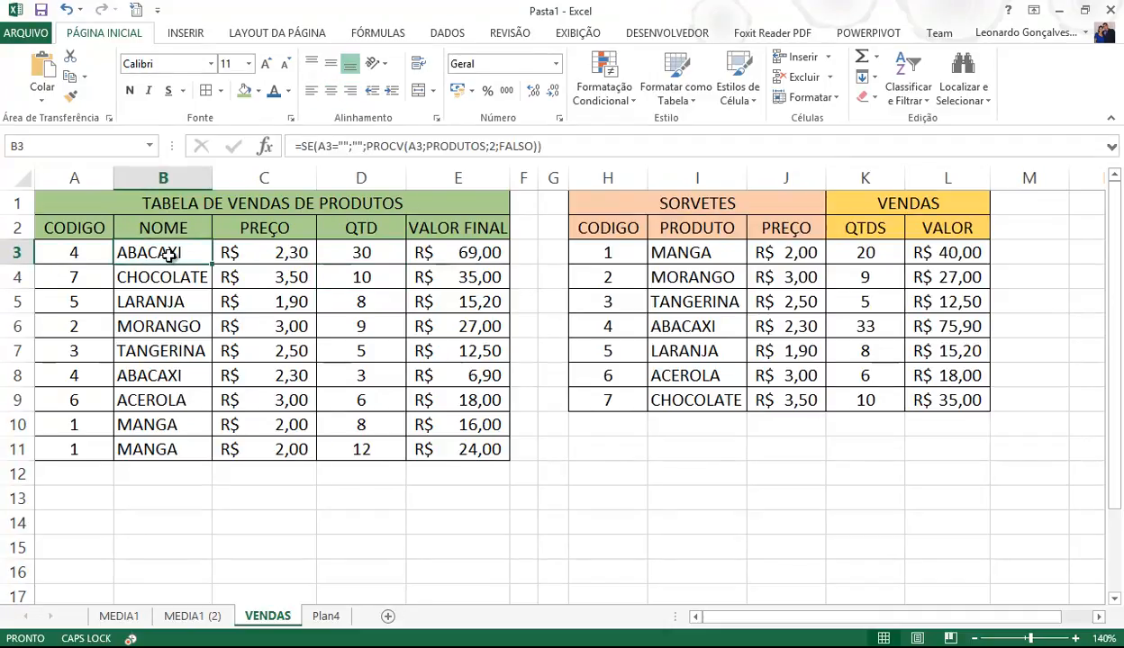
left_click(253, 255)
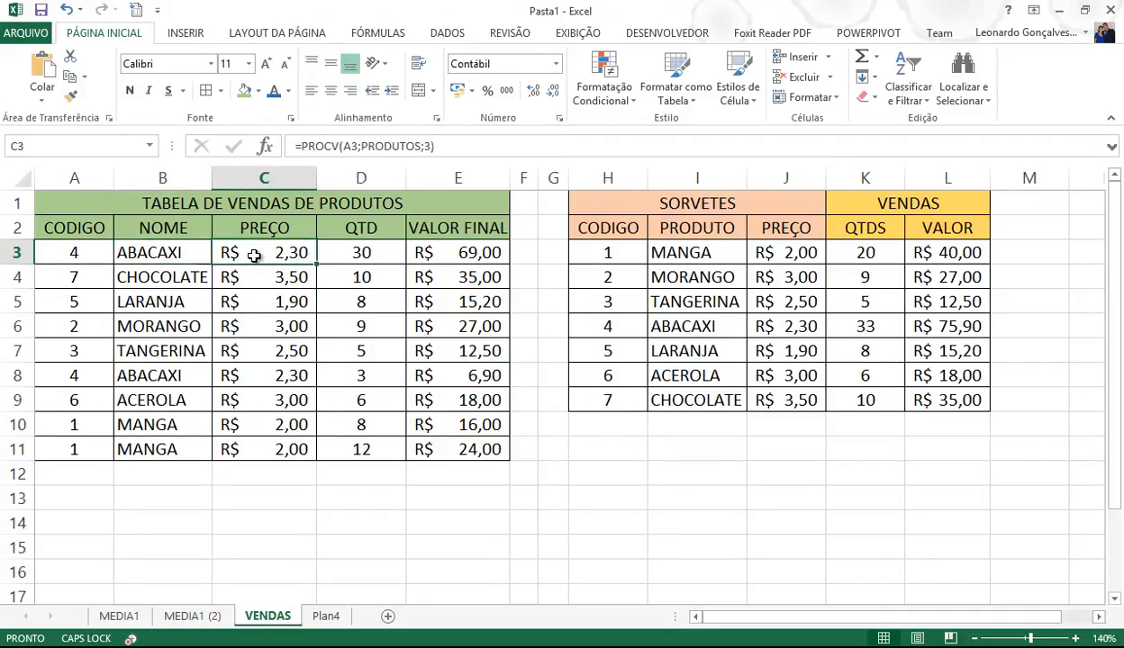
left_click(186, 258)
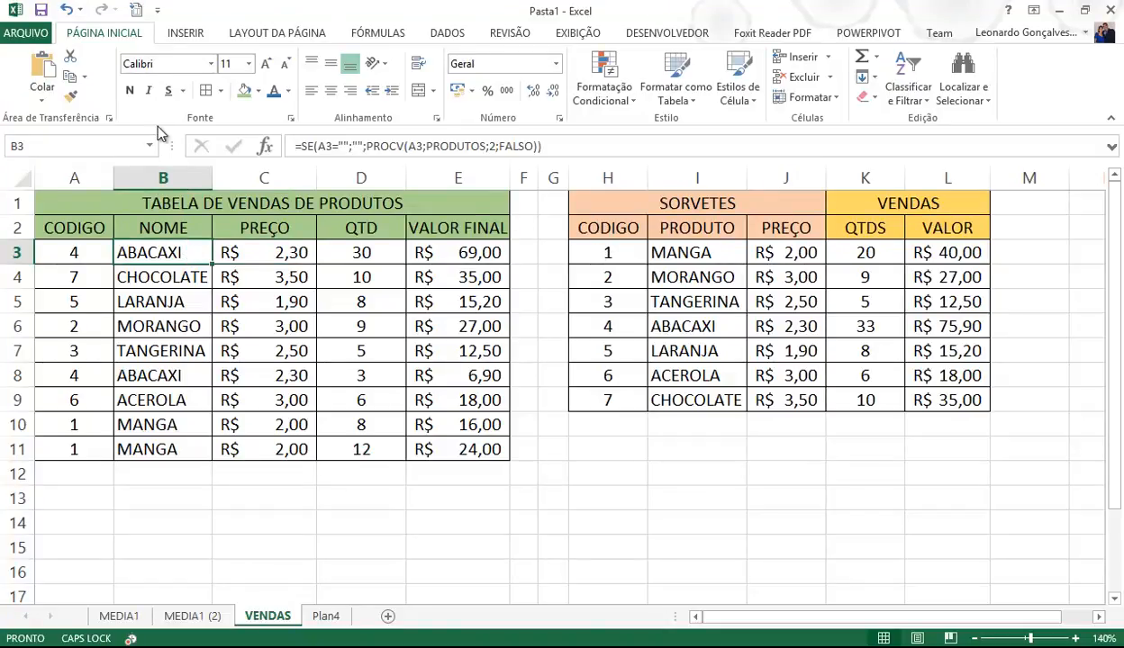
left_click(149, 145)
left_click(107, 180)
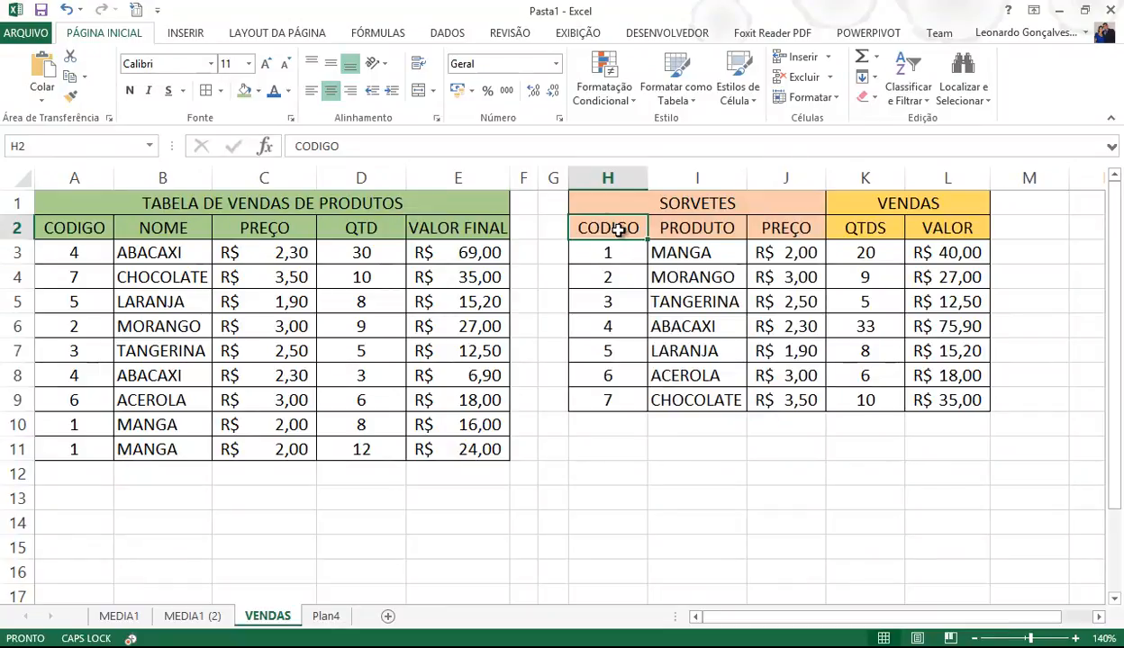
left_click_drag(618, 230, 772, 402)
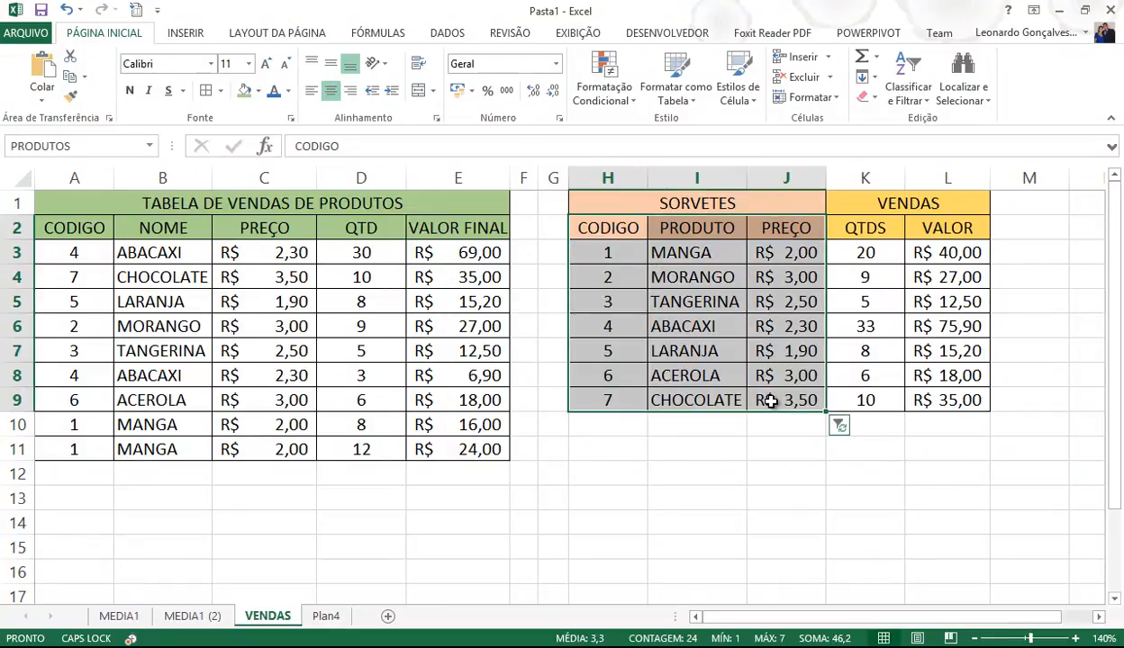
left_click(686, 463)
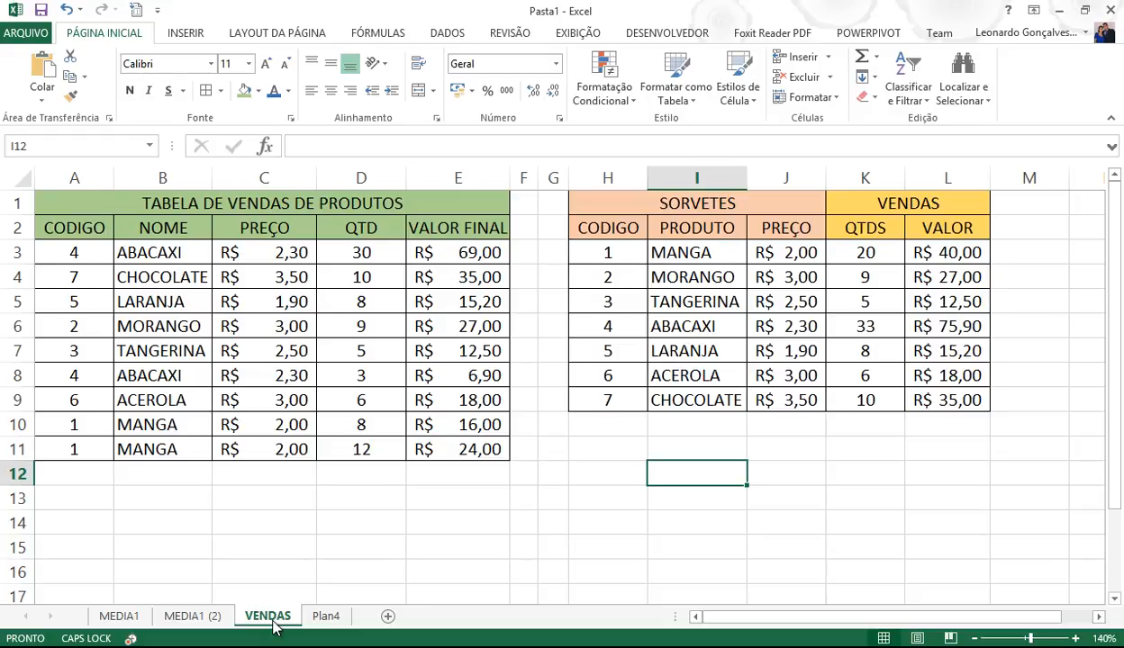
- Review A3, I3, C3's PROCV formula and the PRODUTO/QTDS columns, then switch to Notepad
left_click(86, 249)
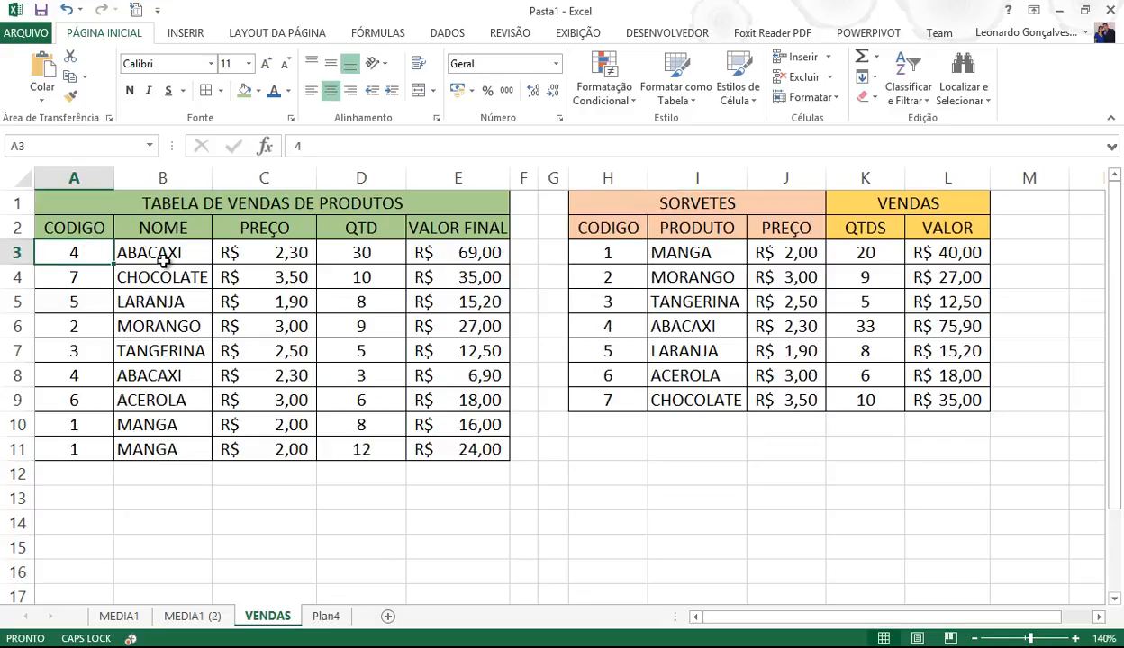
left_click(668, 251)
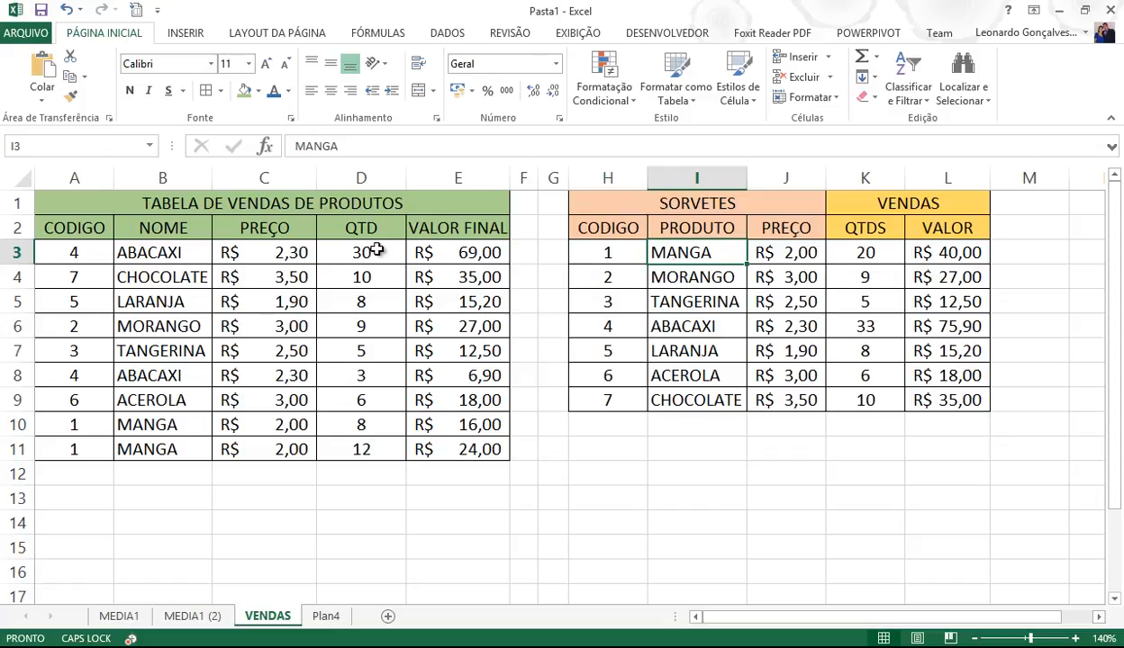
left_click(279, 245)
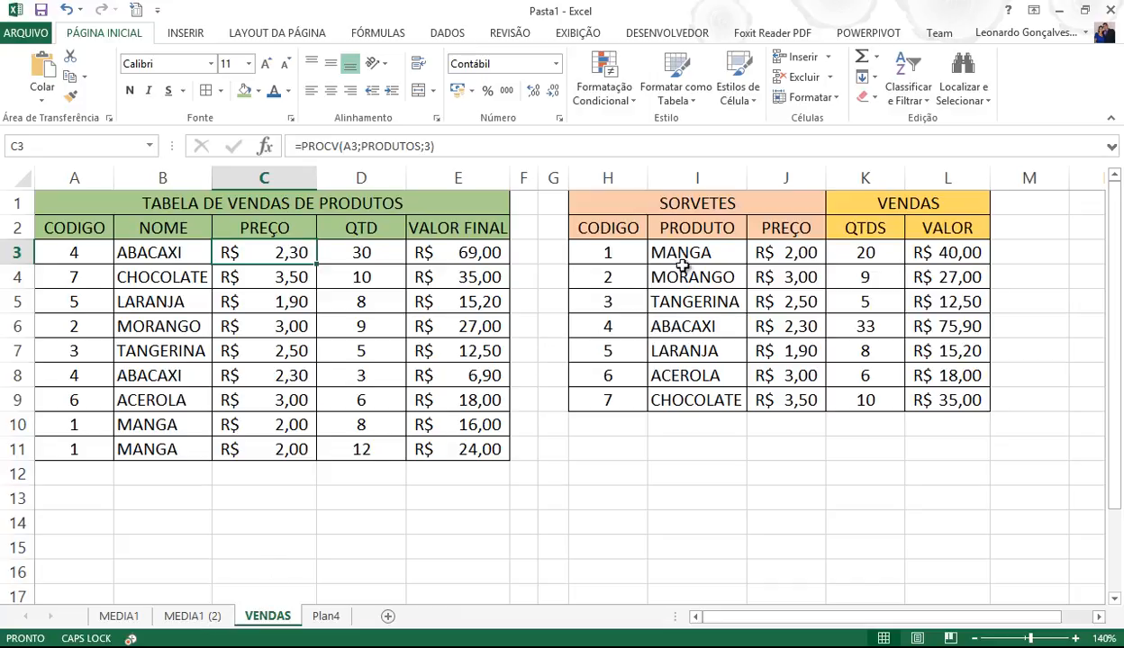
left_click_drag(707, 231, 709, 398)
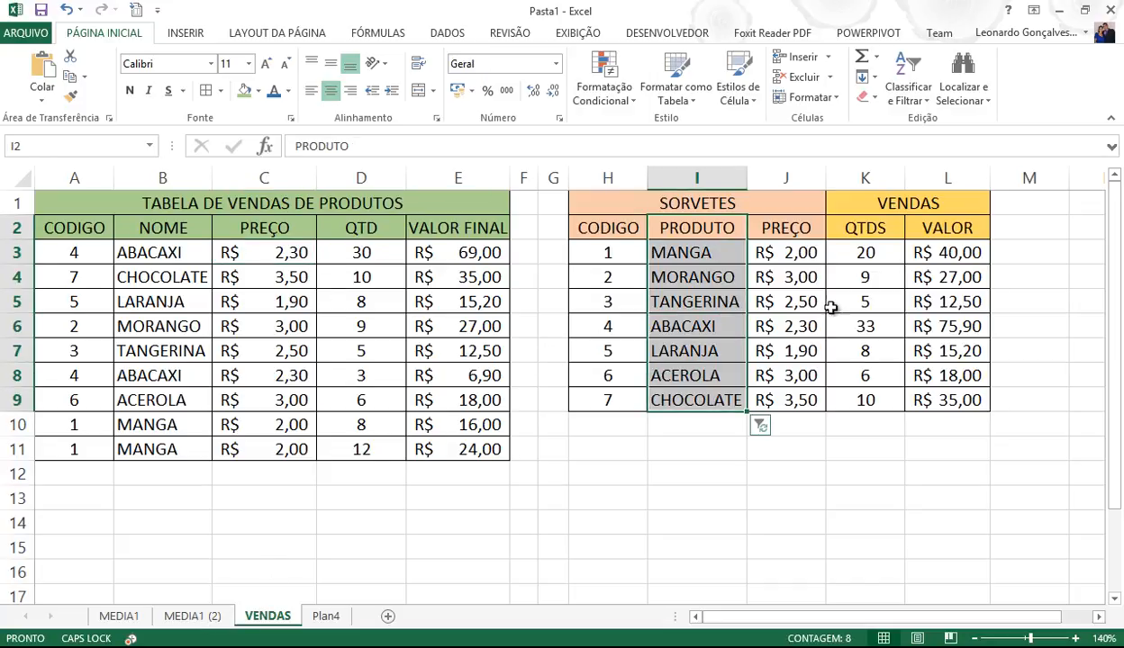
left_click_drag(860, 236, 858, 399)
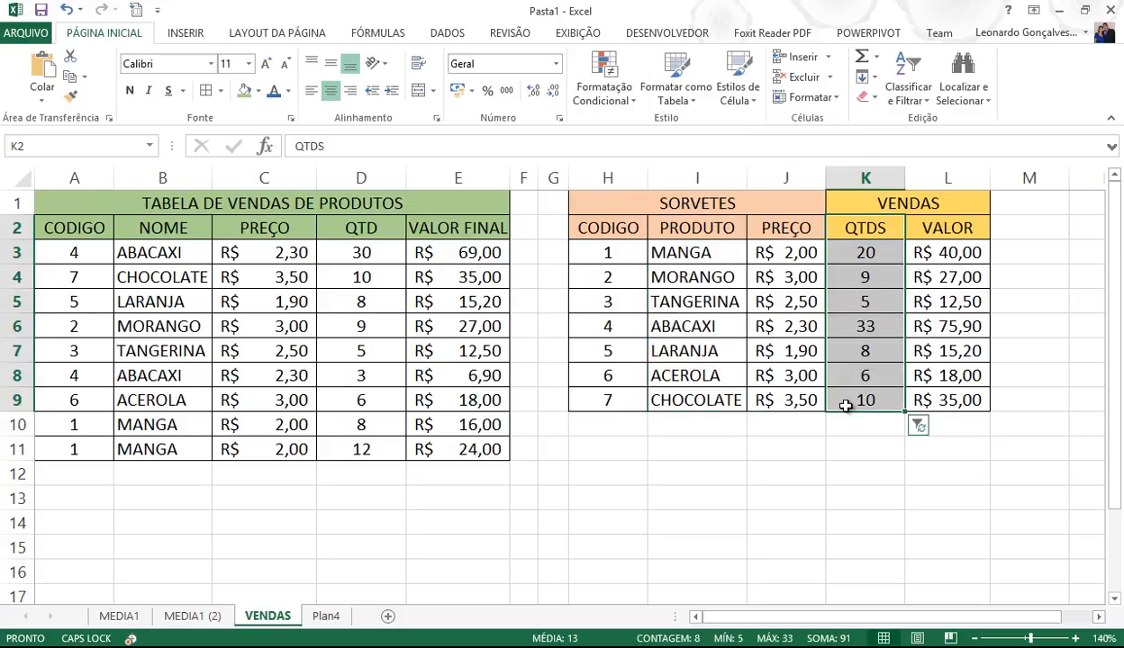
left_click(605, 526)
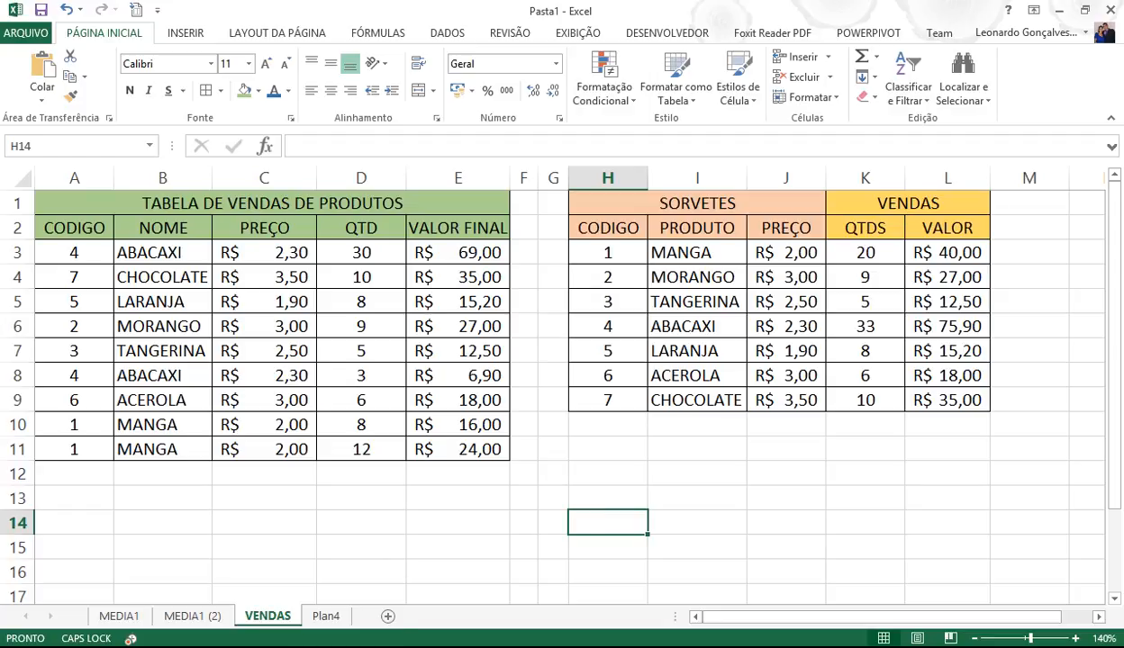
key("alt+Tab")
- Set all the Notepad text to font size 36
left_click(216, 107)
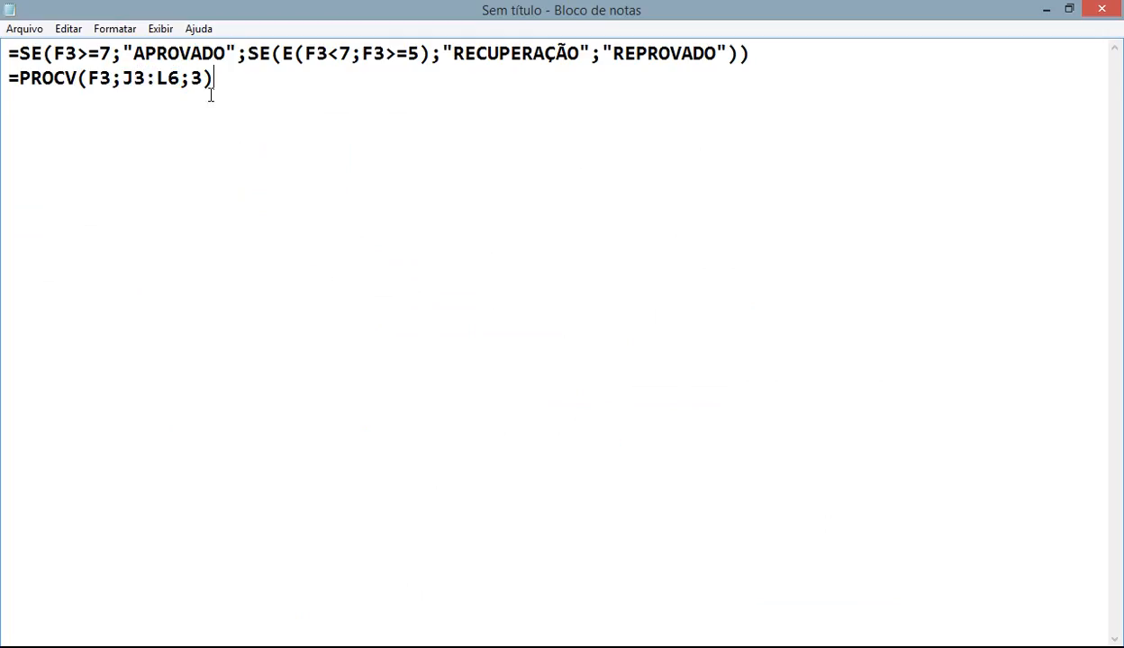
double_click(195, 79)
key("ctrl+a")
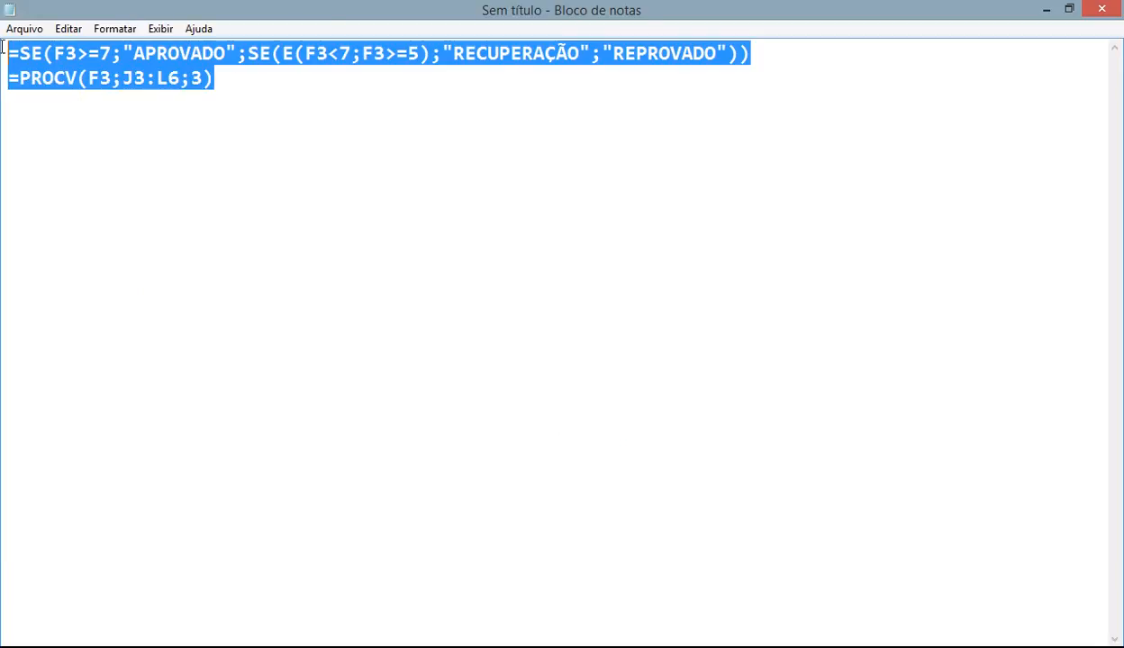
left_click(121, 30)
left_click(163, 65)
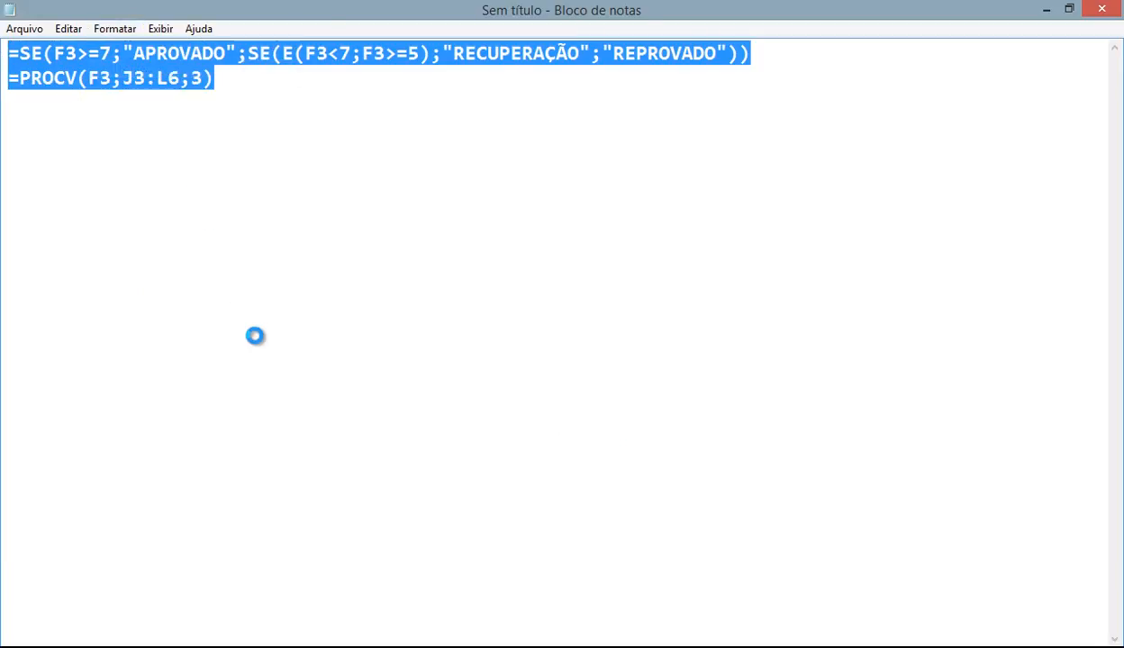
left_click(401, 286)
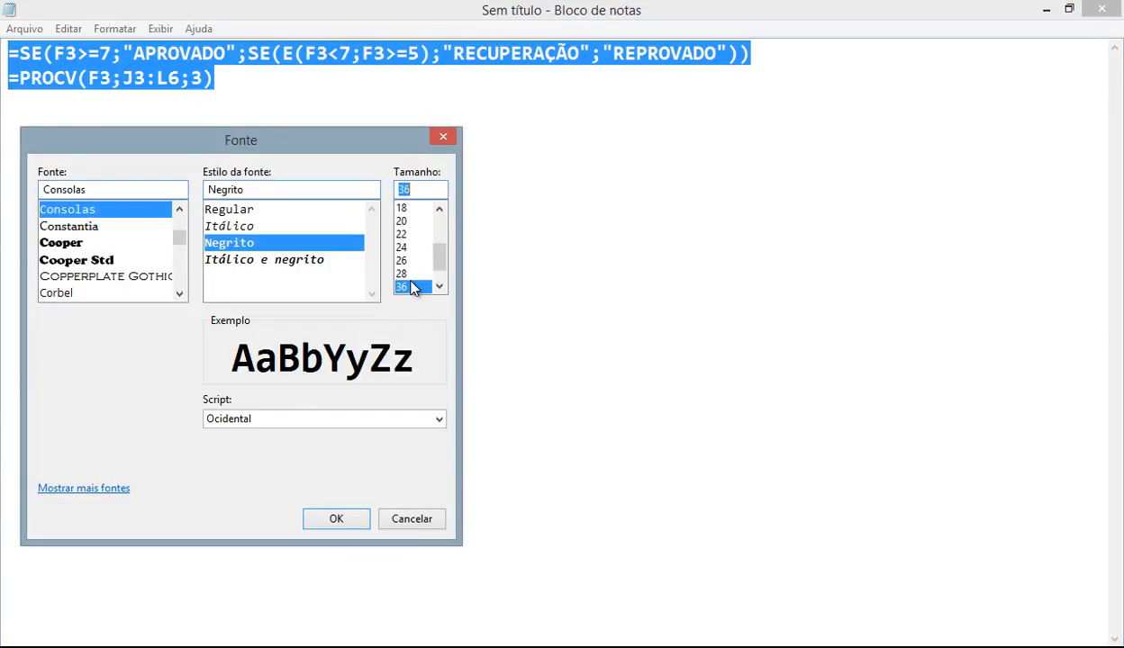
left_click(352, 519)
left_click(370, 374)
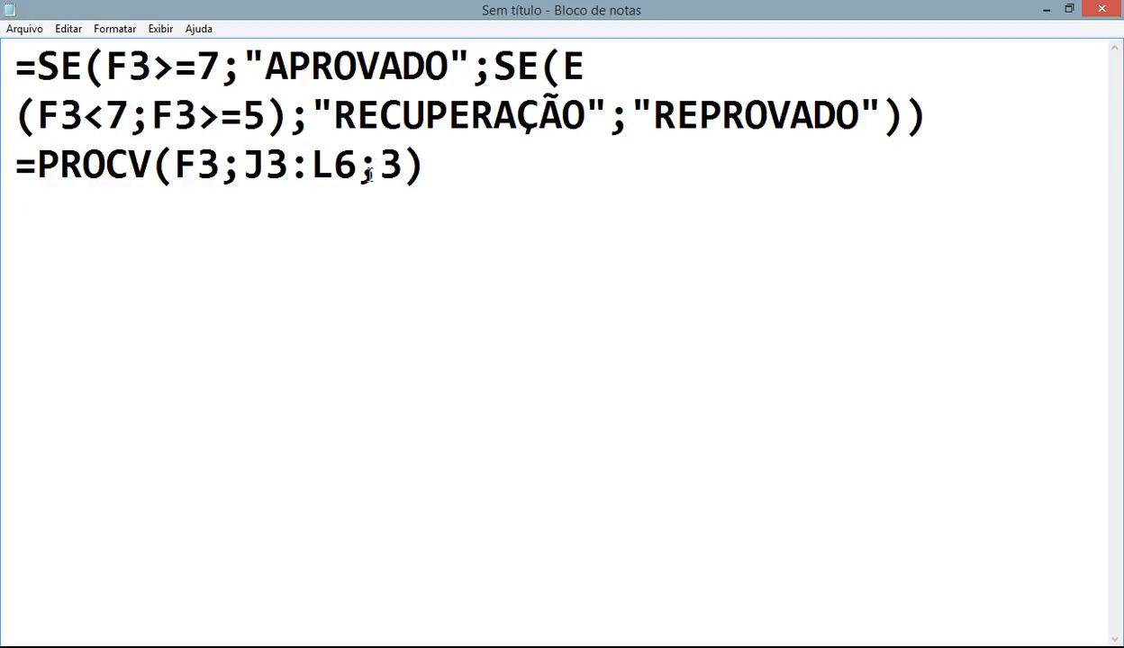
- Enlarge the PROCV line to 72 pt and delete the SE formula
left_click(430, 171)
key("Home")
key("shift+Right")
key("shift+Right")
key("shift+Right")
key("shift+Right")
key("shift+Right")
key("shift+Right")
key("shift+Right")
key("shift+Right")
key("shift+Right")
key("shift+Right")
key("shift+Right")
key("shift+Right")
key("shift+Right")
key("shift+Right")
key("shift+Right")
key("shift+Right")
key("shift+Right")
key("shift+Right")
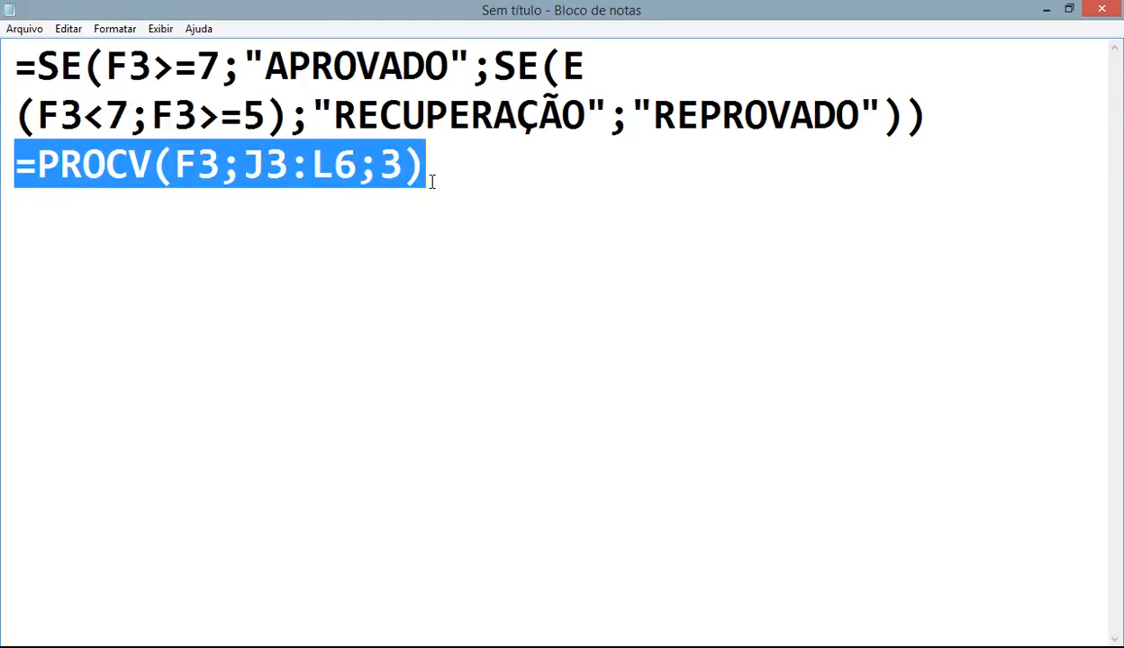
left_click(117, 28)
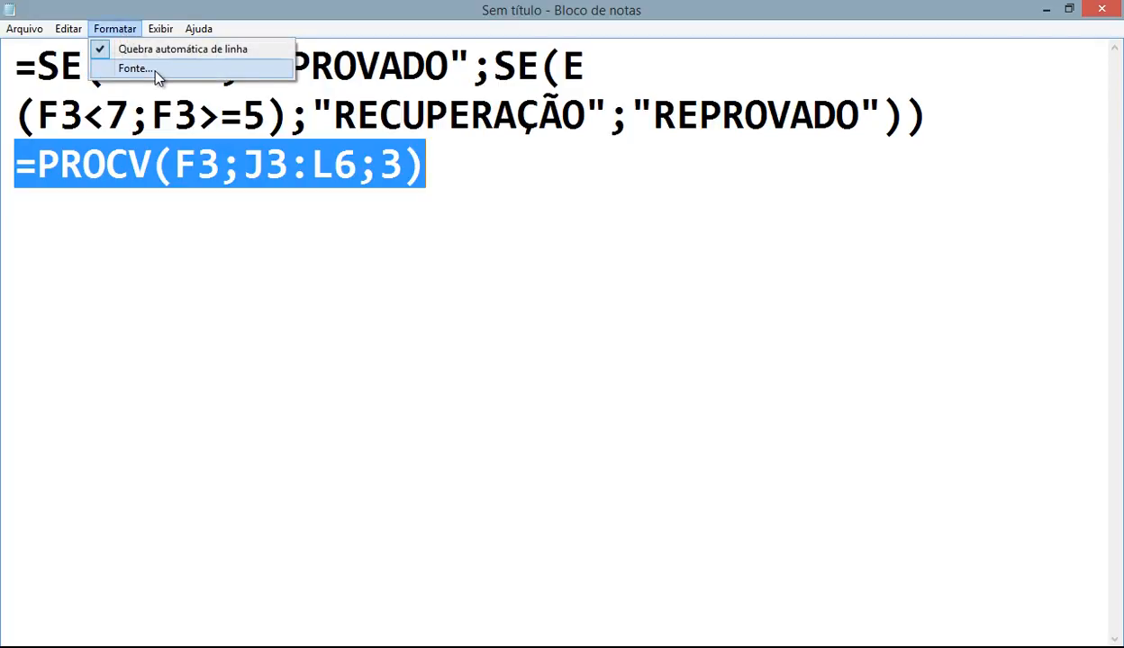
left_click(135, 68)
left_click(405, 286)
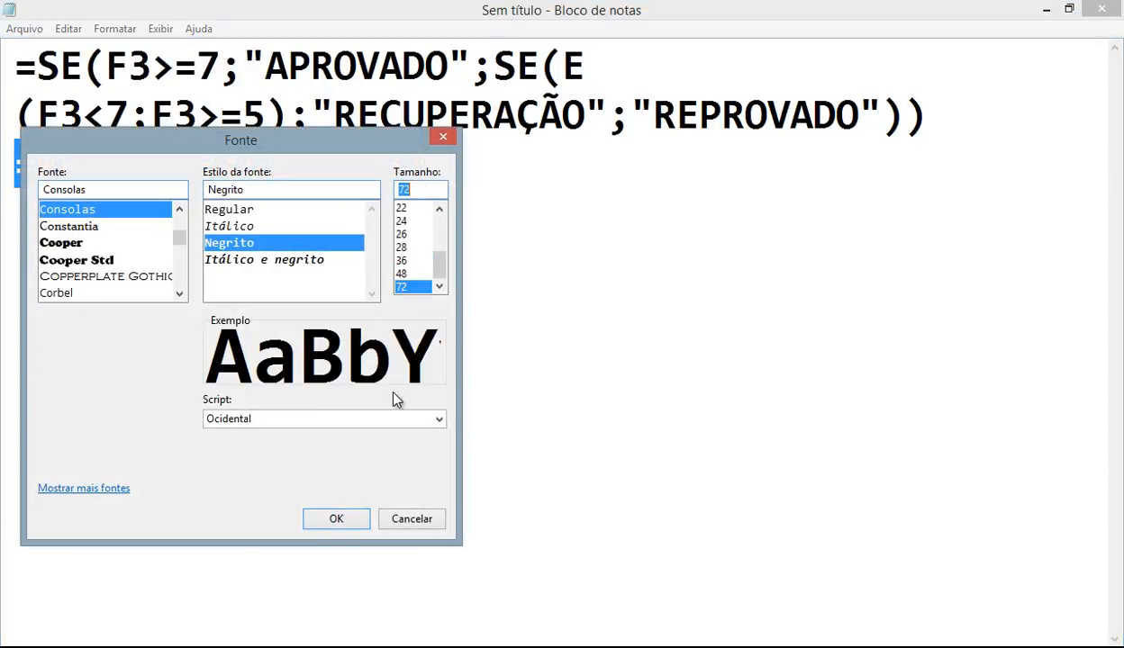
left_click(341, 519)
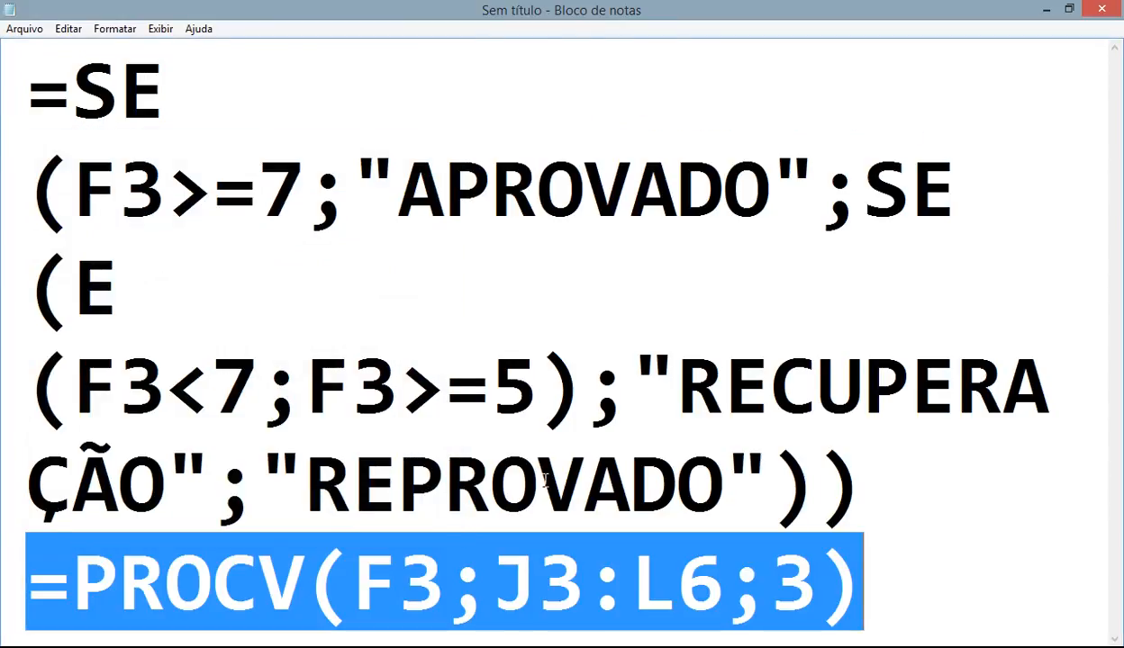
left_click_drag(860, 467, 5, 90)
key("Delete")
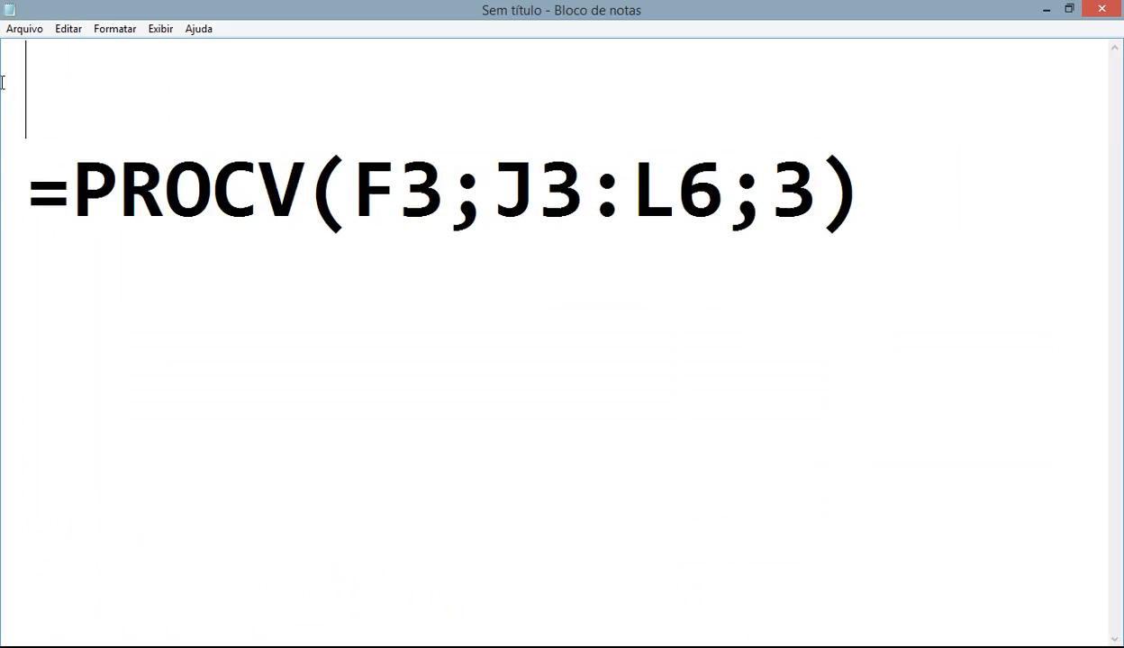
- Replace F3 with CODIGO and move the J3:L6 range onto an indented second line
left_click_drag(364, 200, 439, 199)
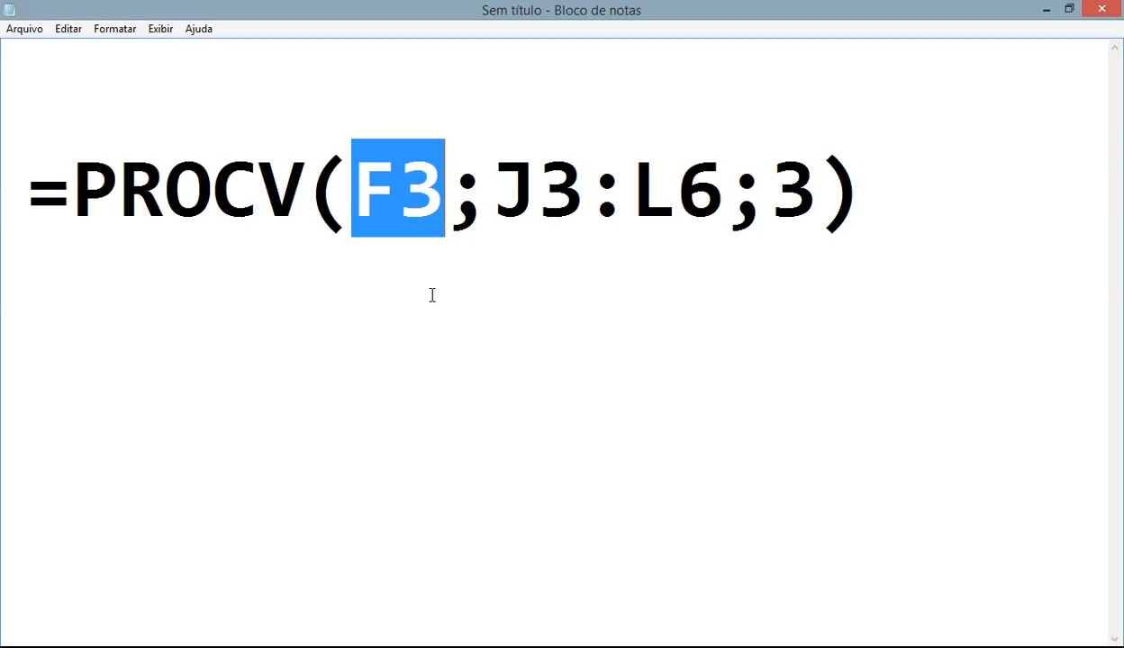
type("CODIGO")
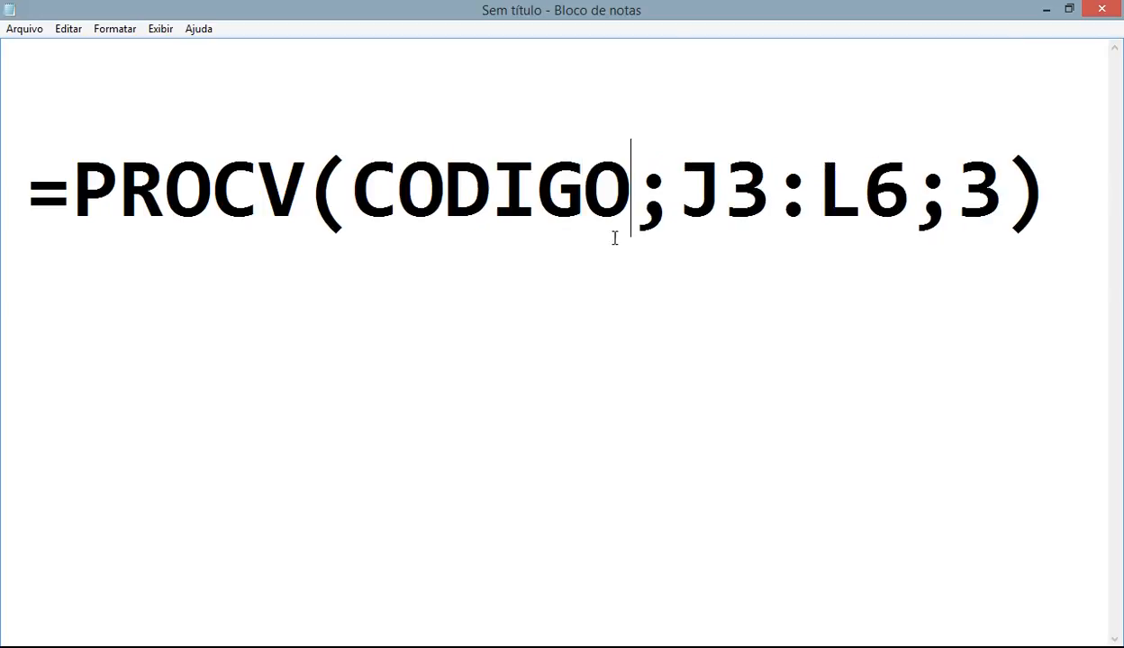
left_click_drag(678, 185, 908, 184)
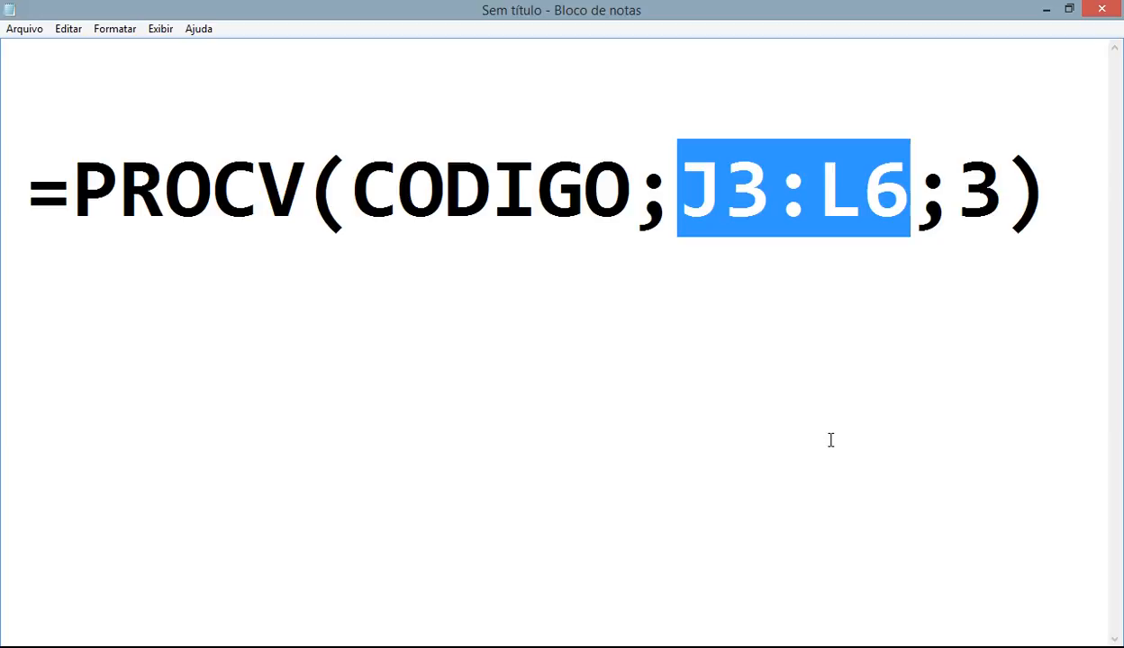
key("Left")
key("Left")
key("Left")
key("Left")
key("Left")
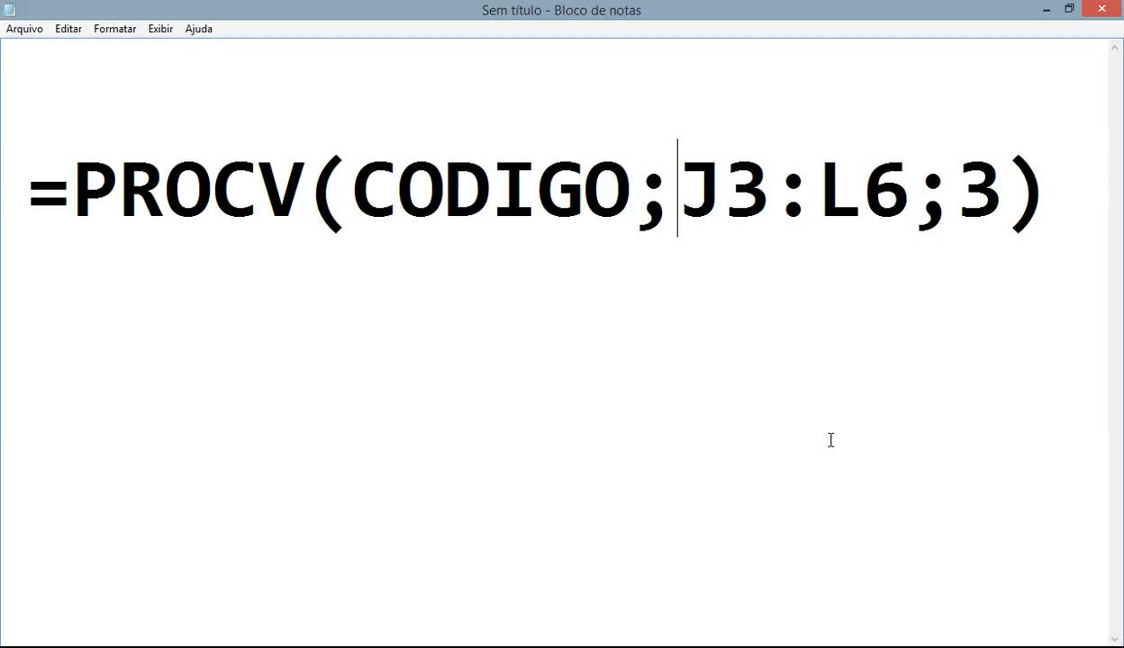
key("Return")
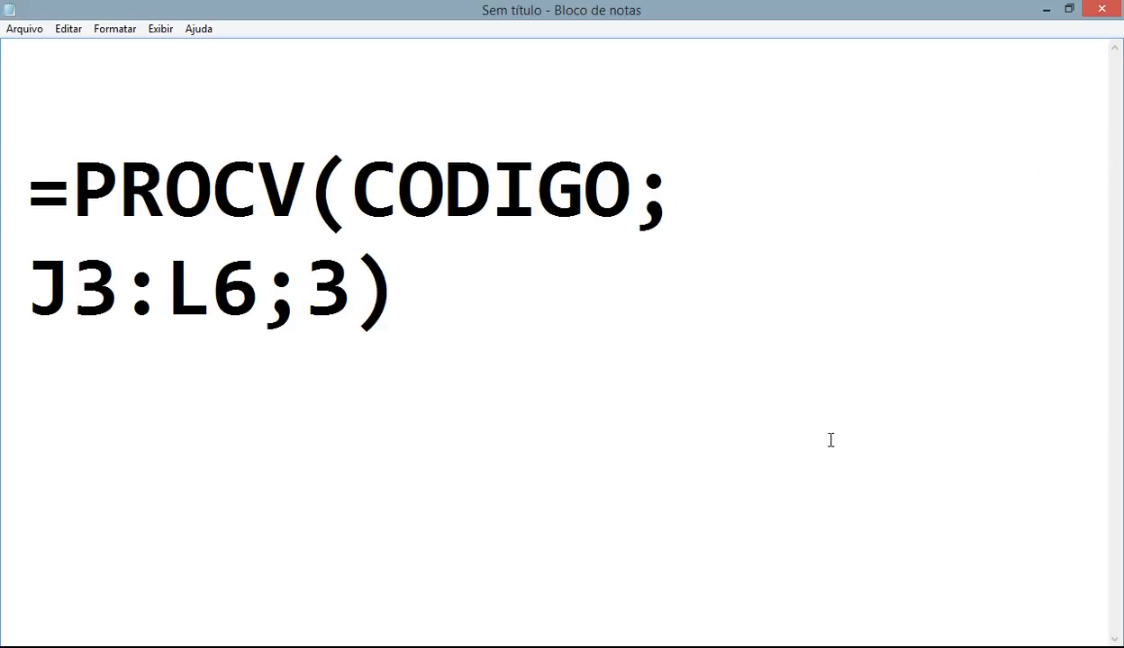
key("Tab")
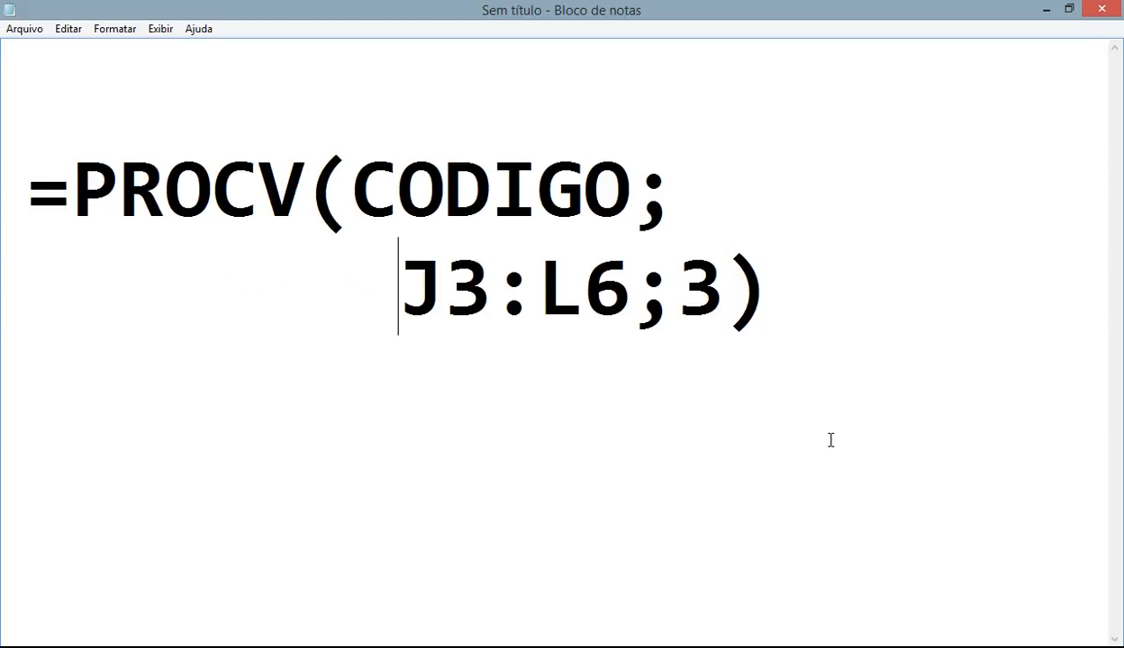
- Make the range absolute as $J$3:$L$6 and change the column index from 3 to 2
type("$")
key("Right")
type("$")
key("Right")
key("Right")
key("Right")
key("Left")
type("$")
key("Right")
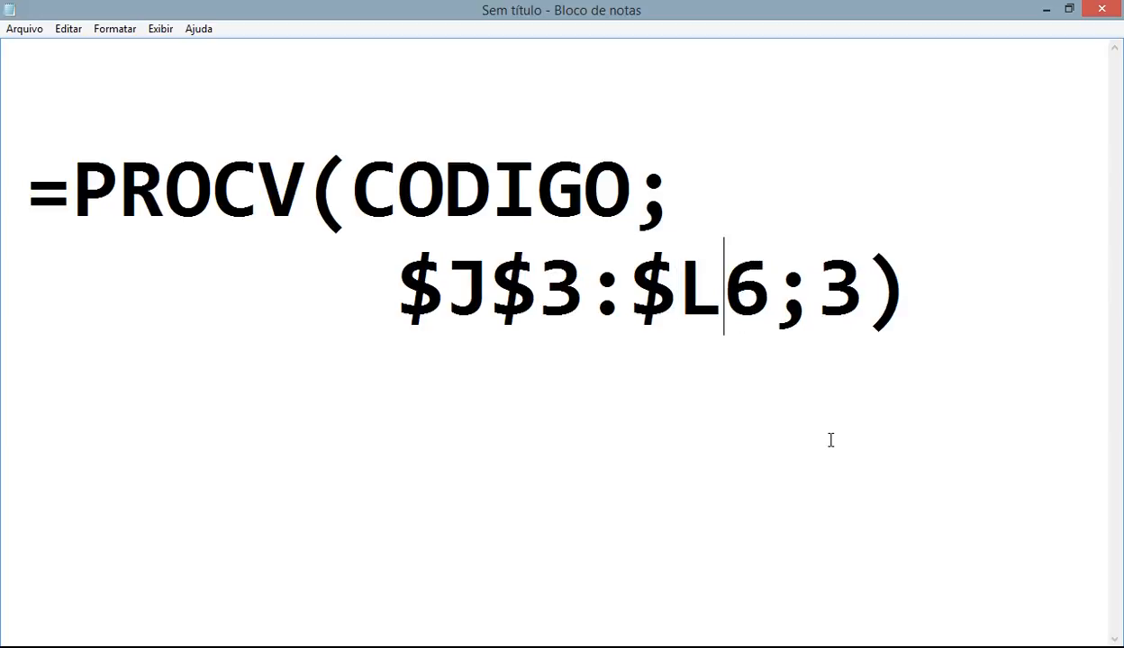
type("$")
key("Right")
key("Right")
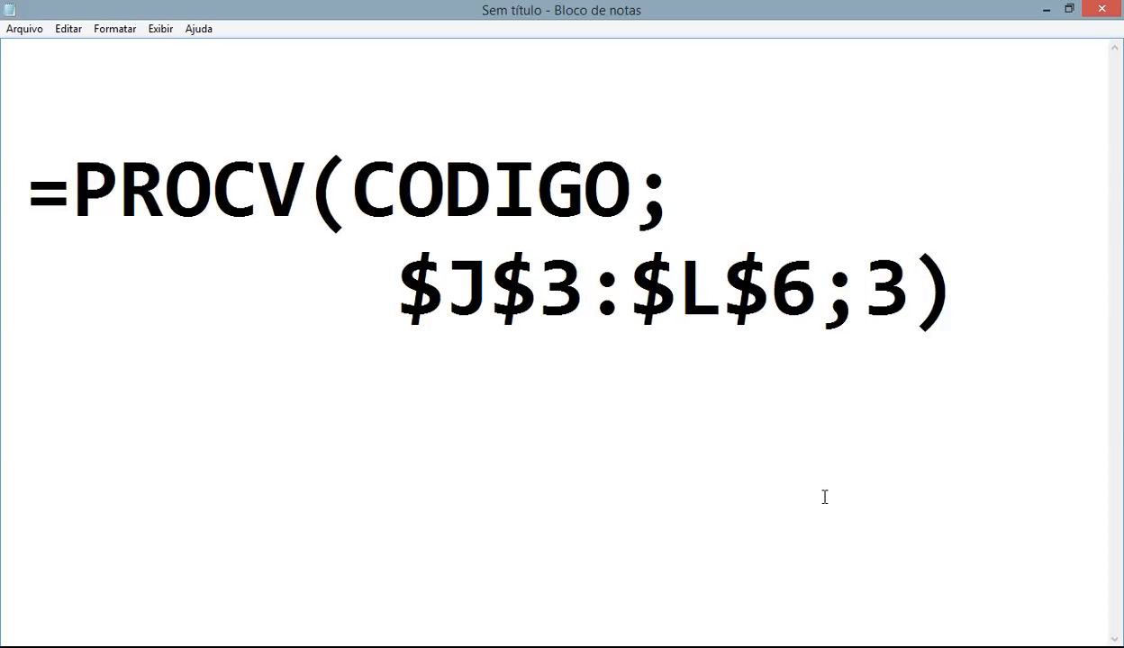
key("Delete")
type("2")
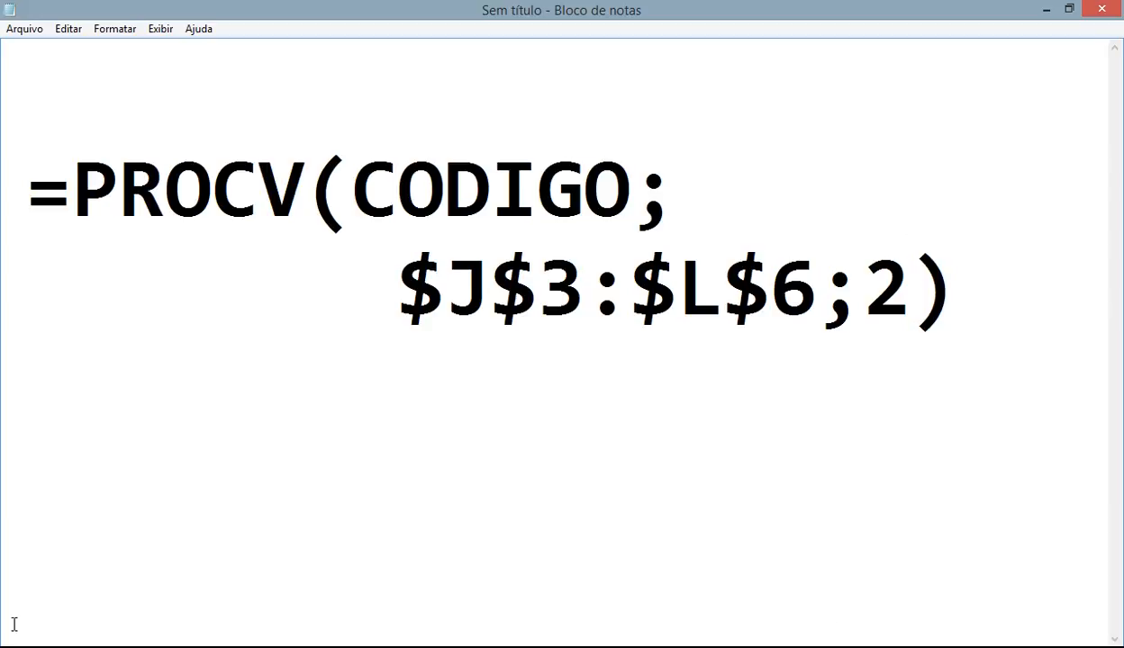
- Back in Excel, review cells D6, J2, J3, the PROCV formula in C3, A3, H6, J6 and I6
left_click(421, 647)
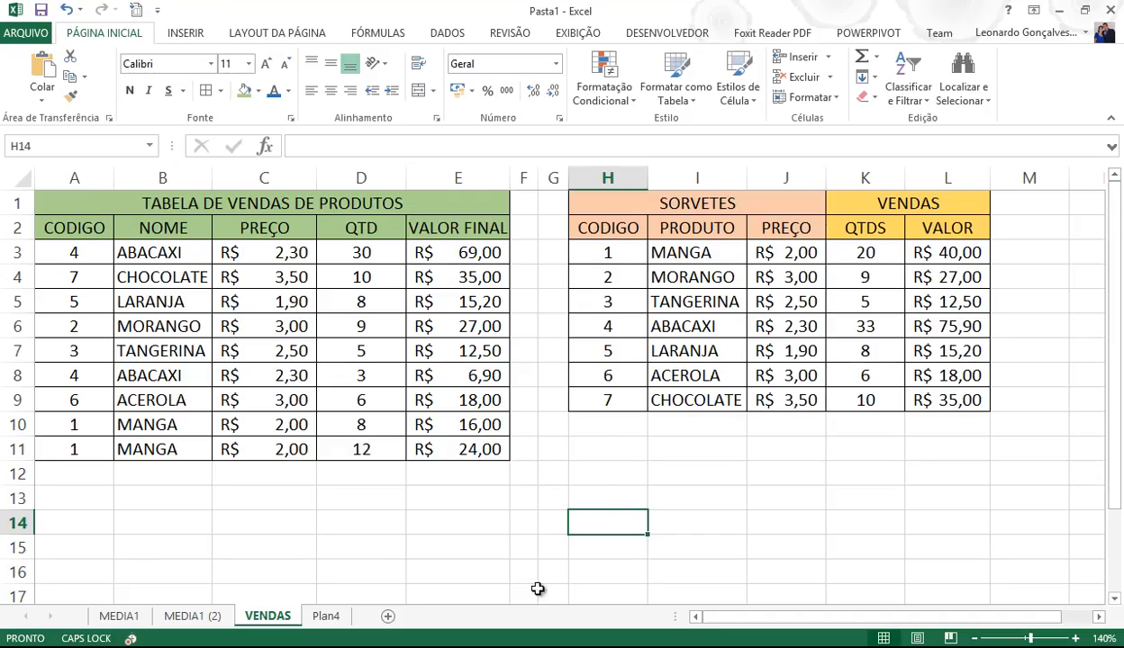
left_click(351, 325)
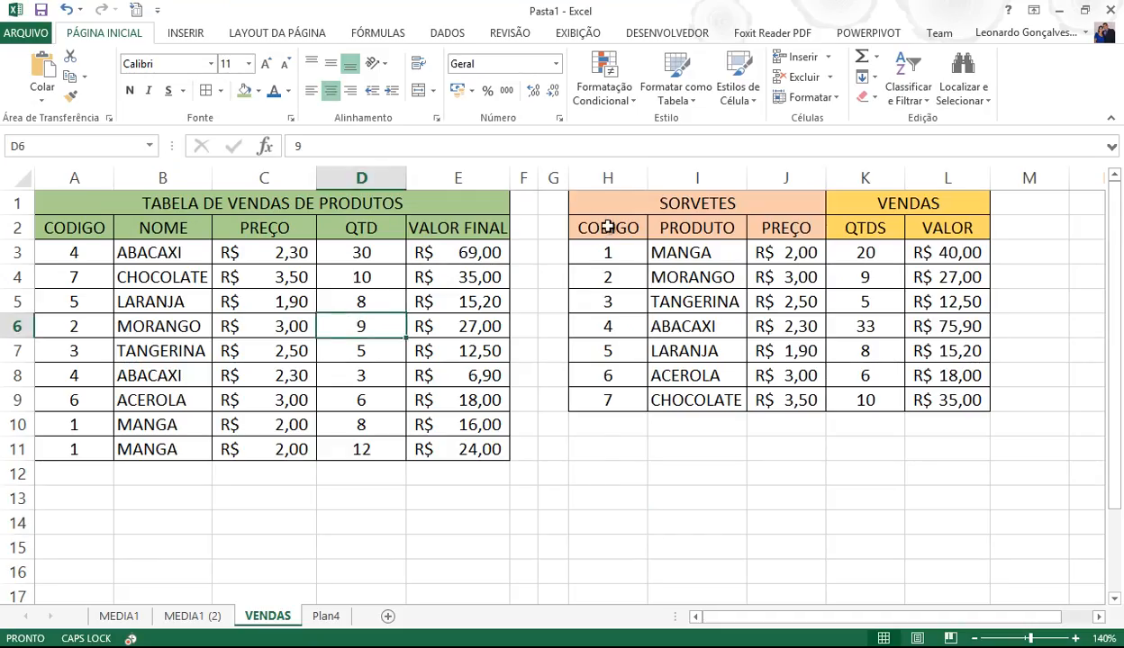
left_click_drag(609, 228, 776, 228)
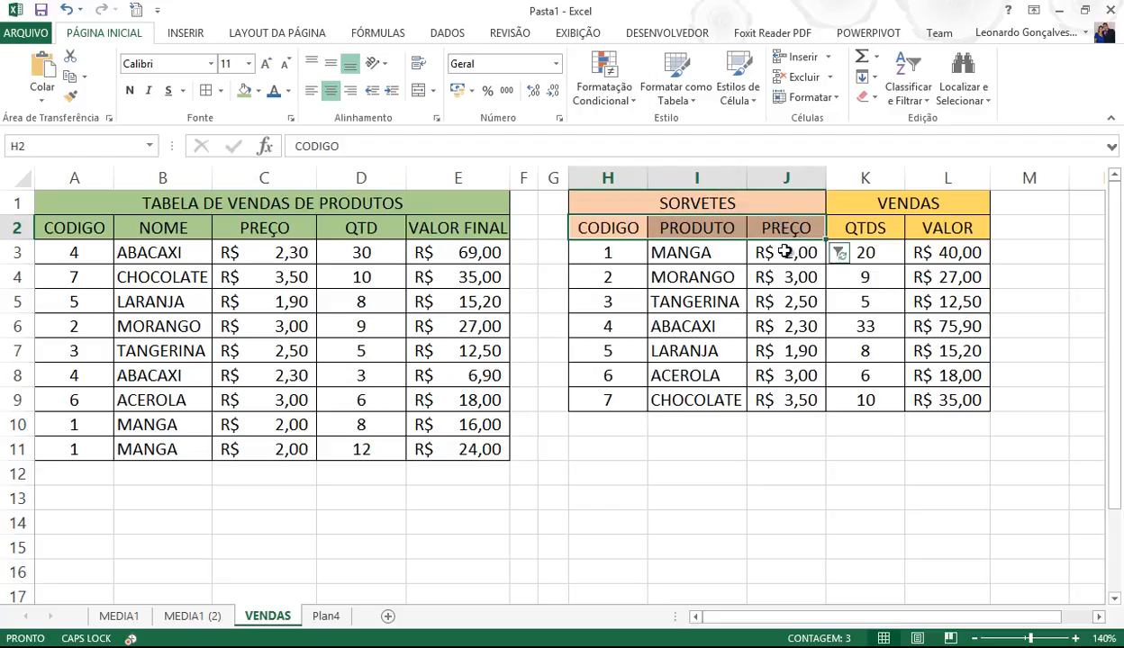
left_click(776, 227)
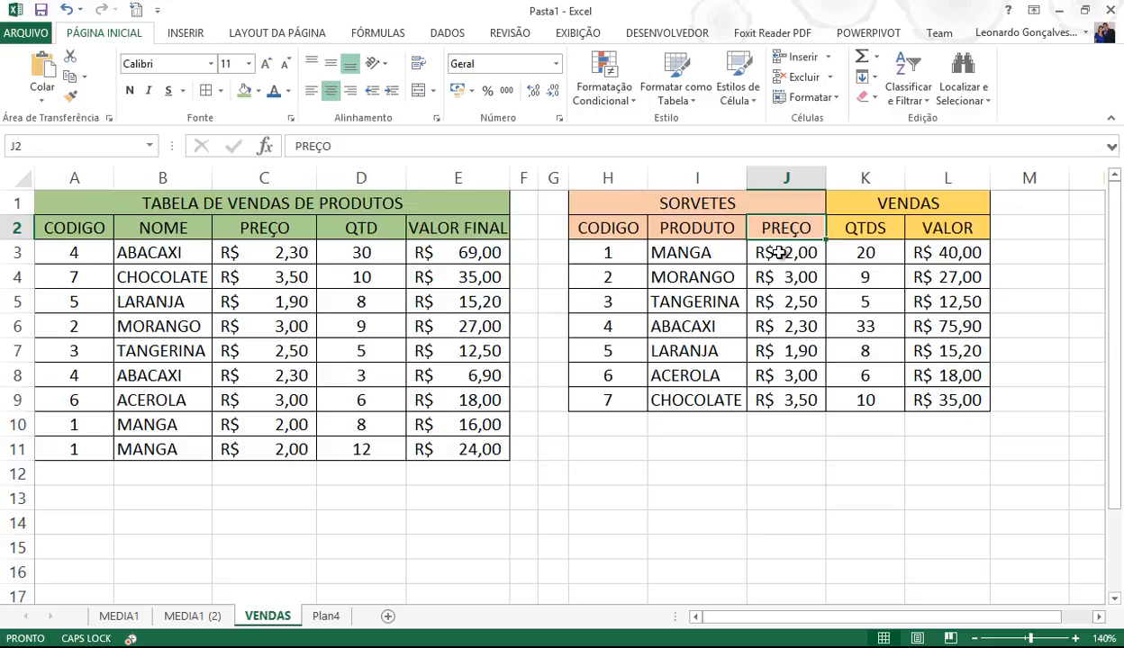
left_click(776, 253)
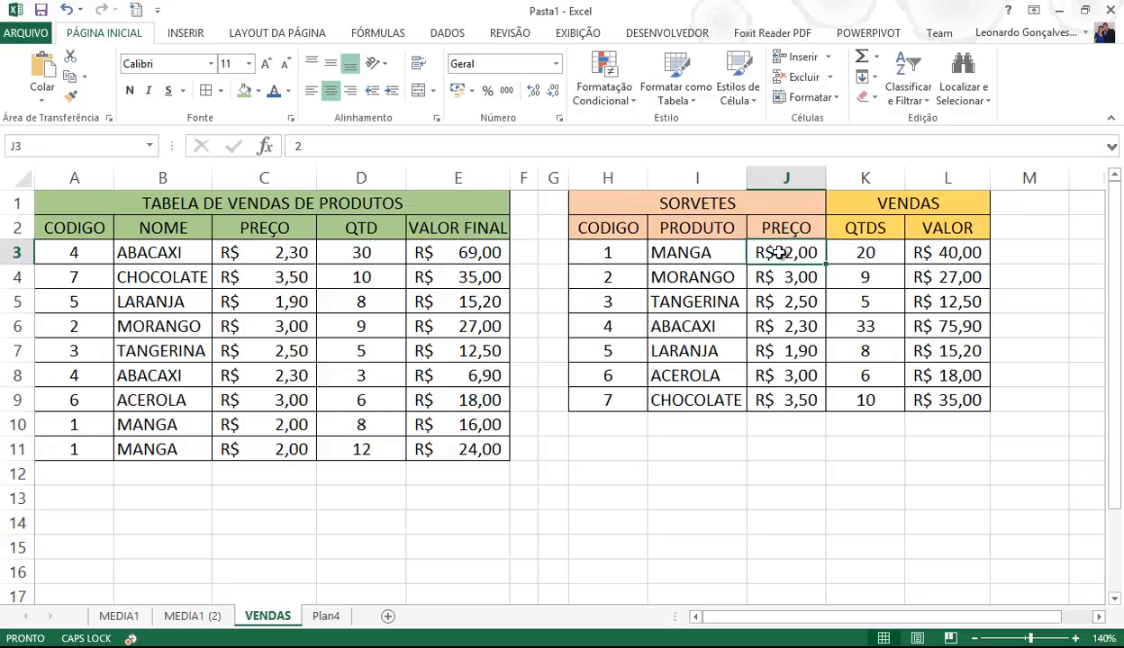
left_click(293, 253)
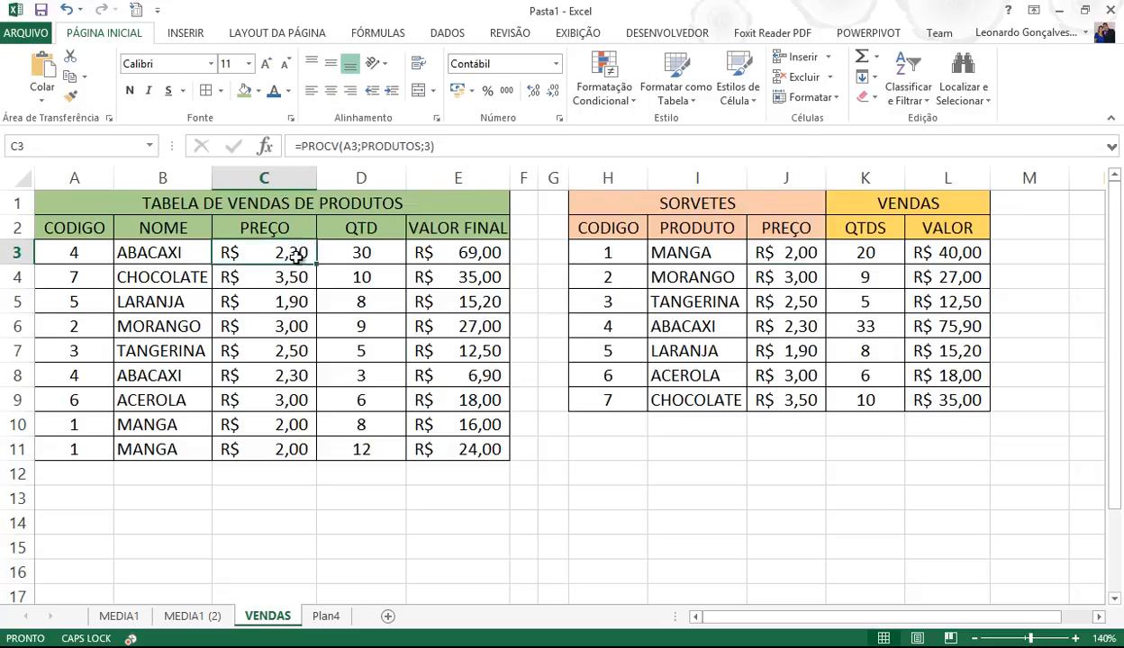
left_click(72, 253)
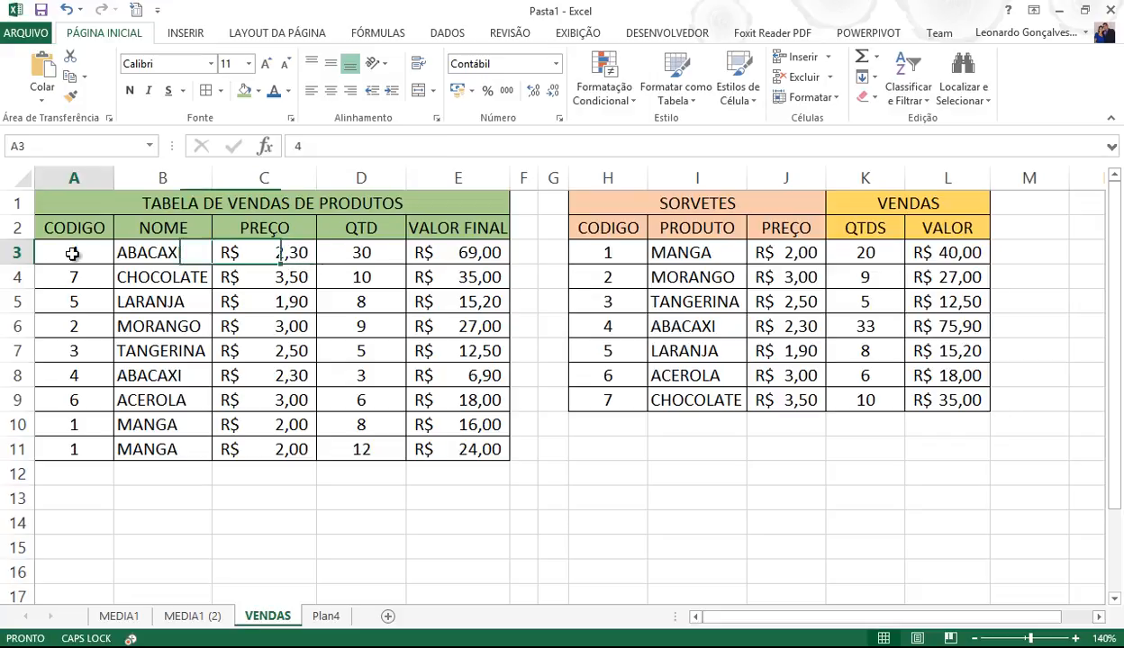
left_click(608, 326)
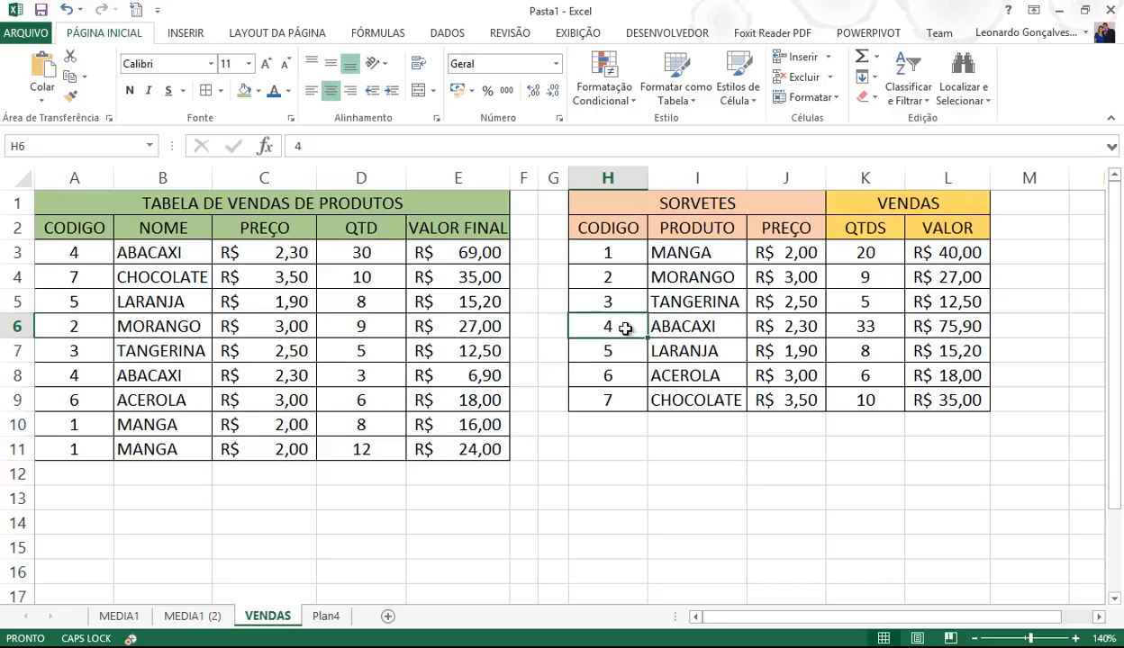
left_click(767, 322)
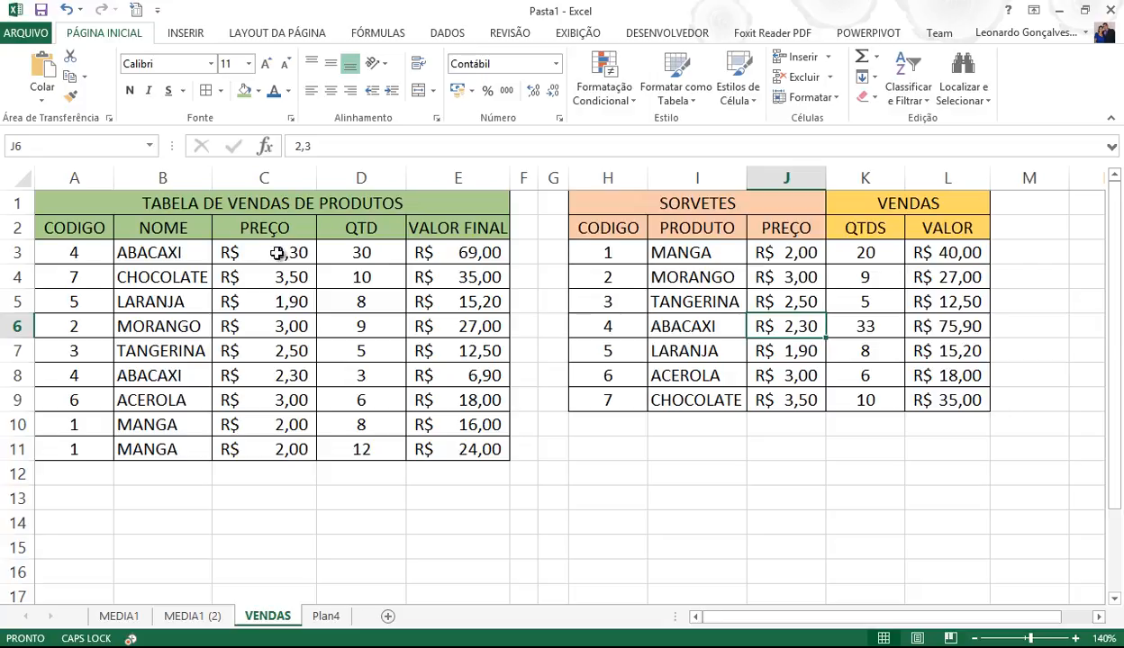
left_click(594, 326)
left_click(689, 327)
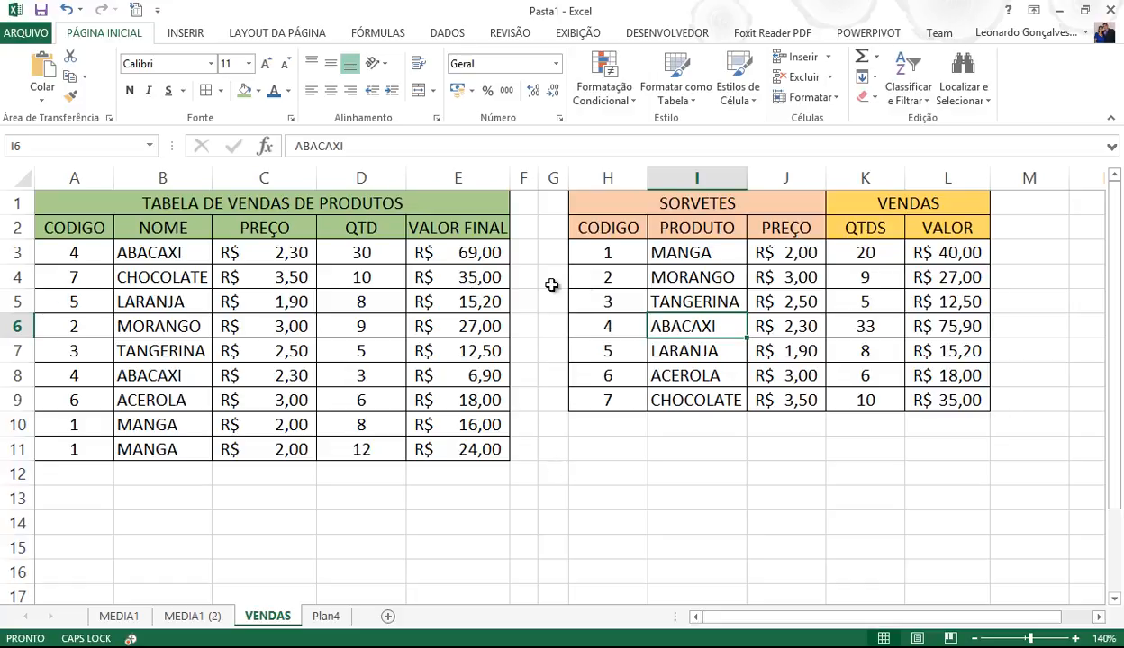
- Select I2:I9 and Ctrl-add K2:K9 so PRODUTO and QTDS are selected together
left_click_drag(855, 229, 865, 399)
left_click_drag(698, 232, 711, 400)
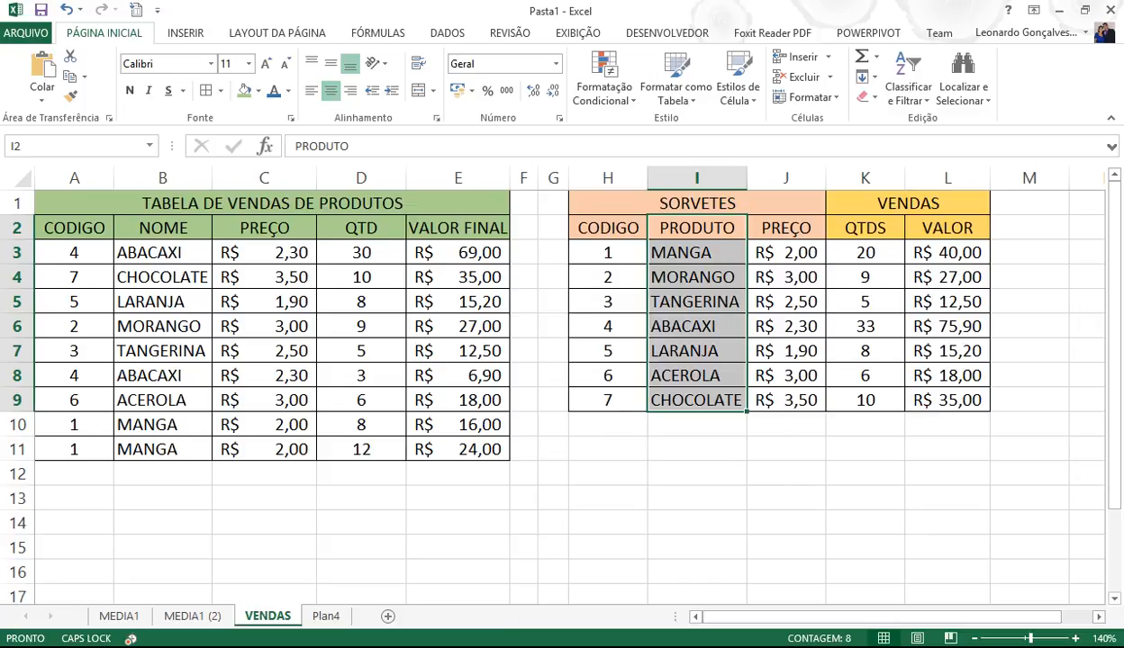
left_click(479, 646)
left_click(1040, 587)
left_click(828, 547)
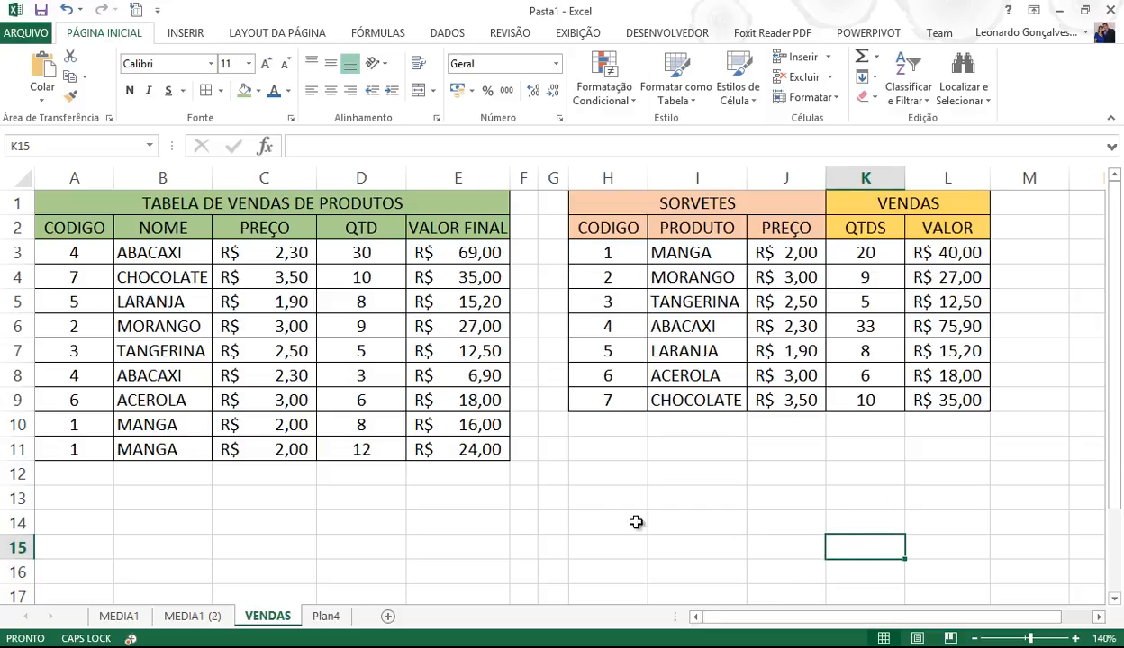
left_click_drag(714, 232, 723, 399)
left_click_drag(852, 226, 878, 402)
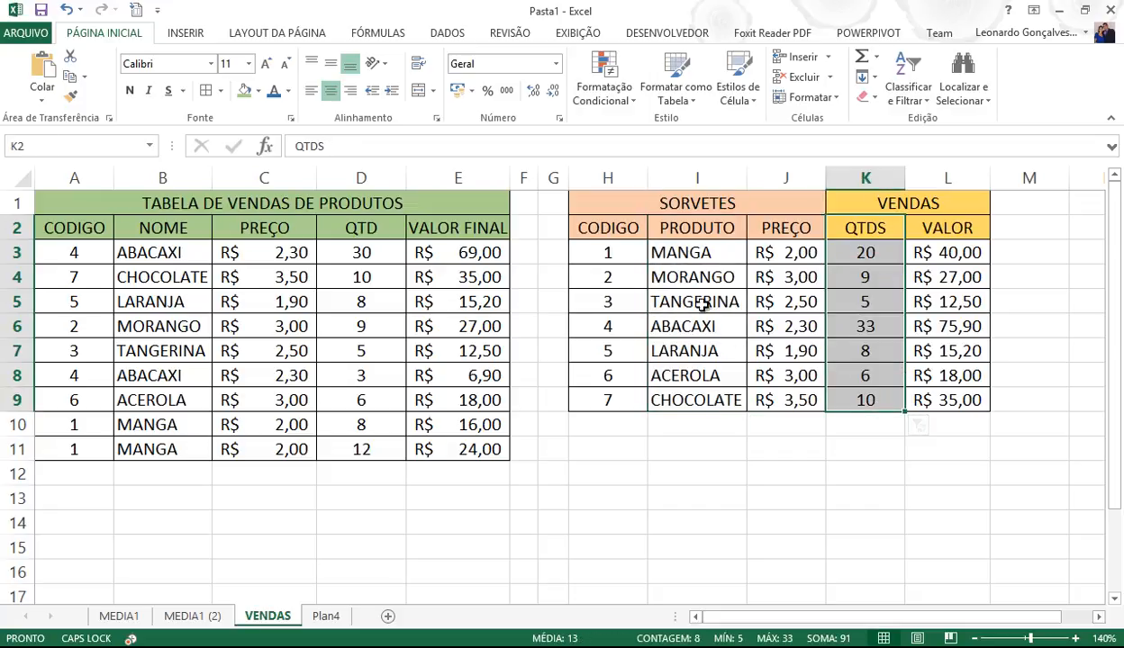
left_click(695, 231)
left_click_drag(695, 231, 711, 401)
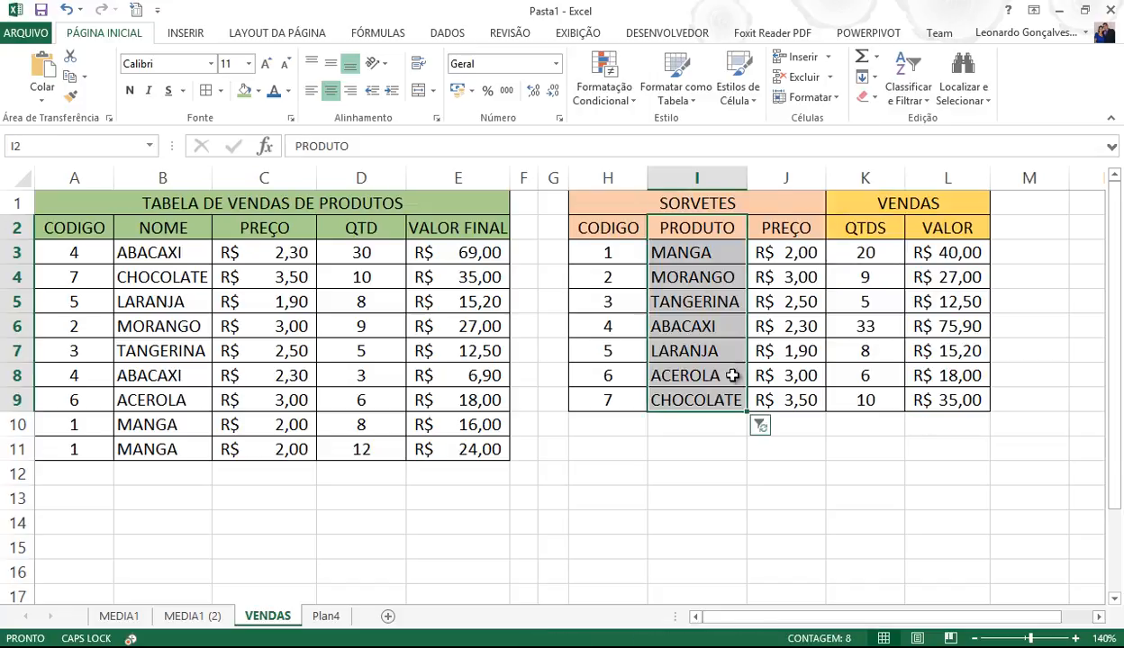
left_click_drag(866, 230, 865, 397)
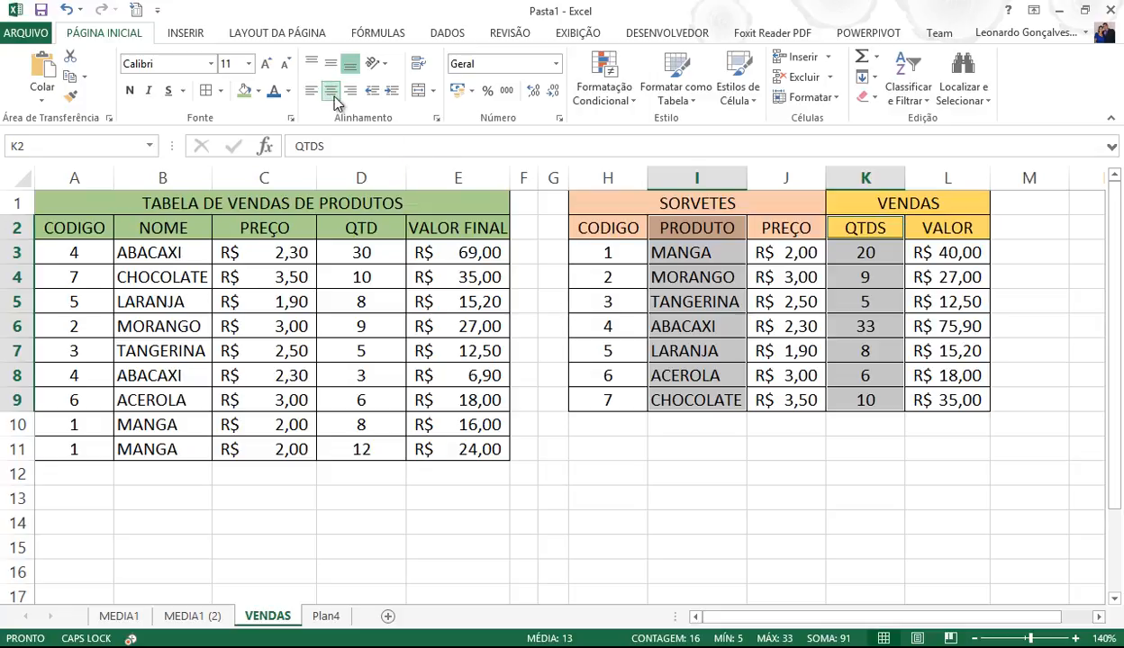
- Insert a 2D pie chart, apply the sixth chart style and the percentage-label quick layout
left_click(190, 36)
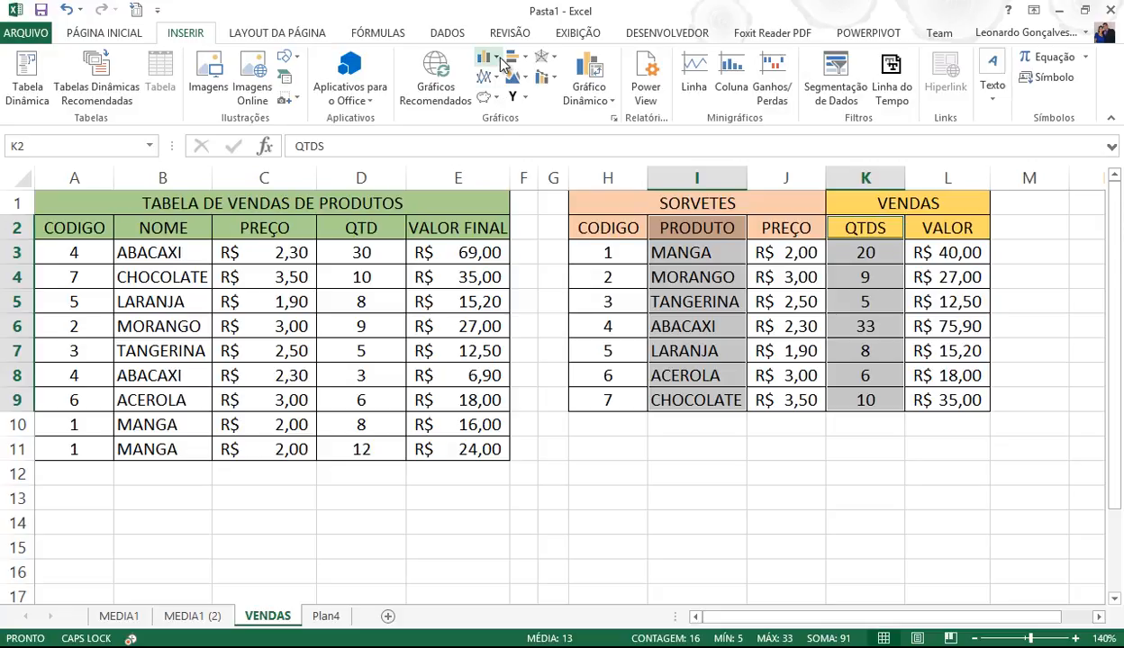
left_click(495, 98)
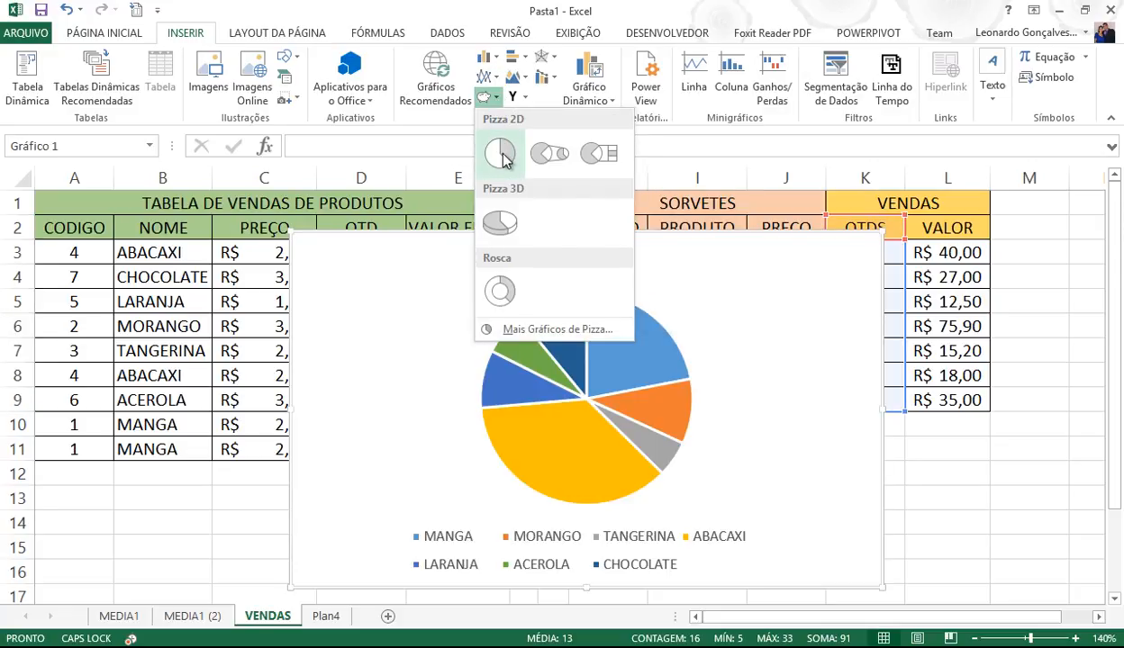
left_click(501, 155)
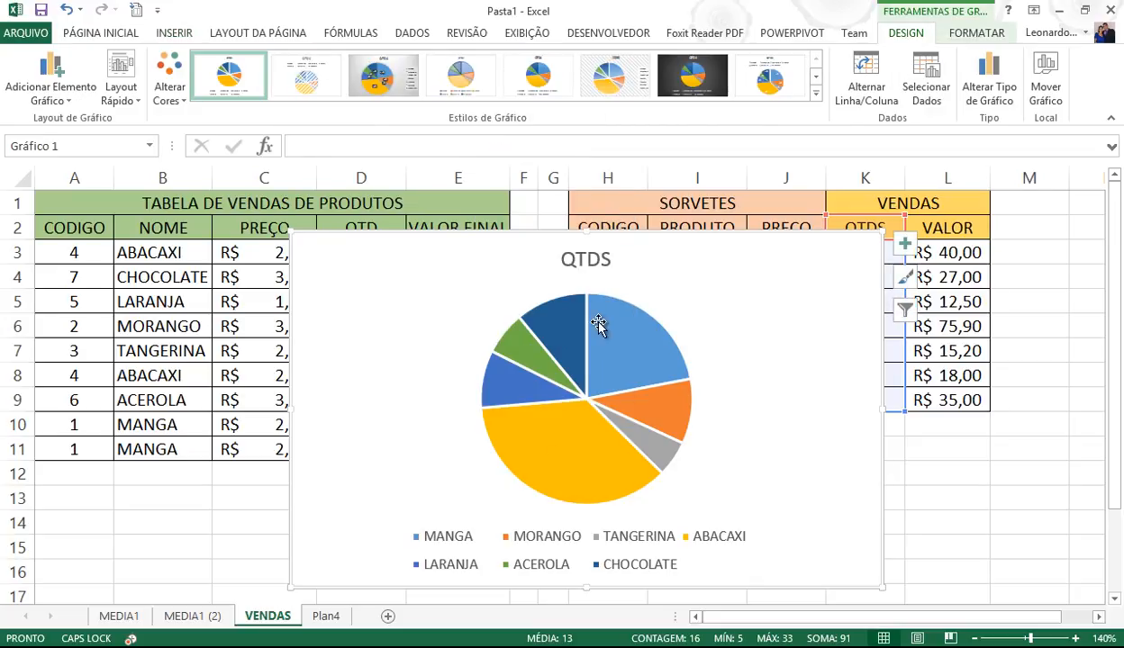
mouse_move(520, 361)
left_click(616, 81)
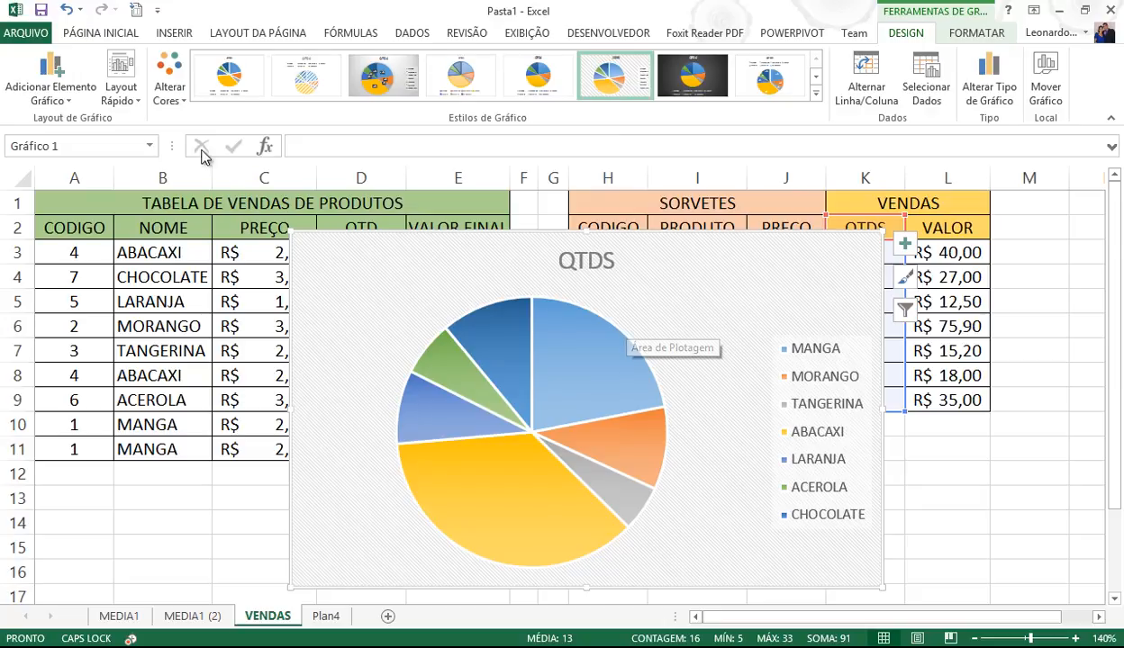
left_click(129, 106)
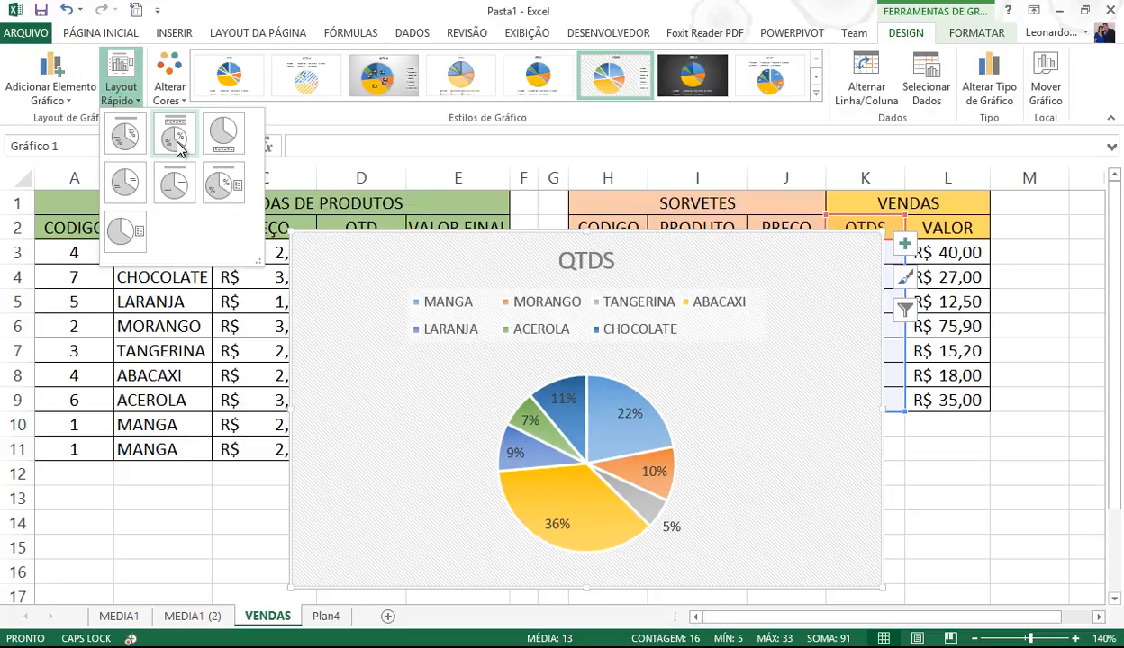
left_click(245, 198)
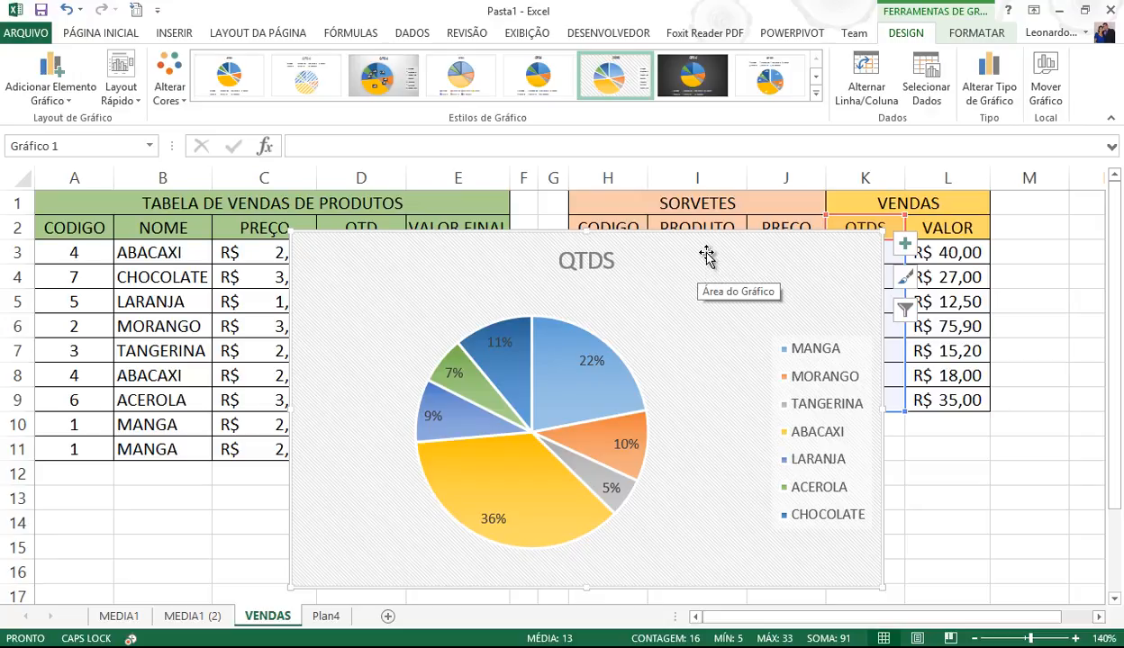
left_click_drag(706, 257, 608, 299)
left_click(519, 315)
right_click(519, 315)
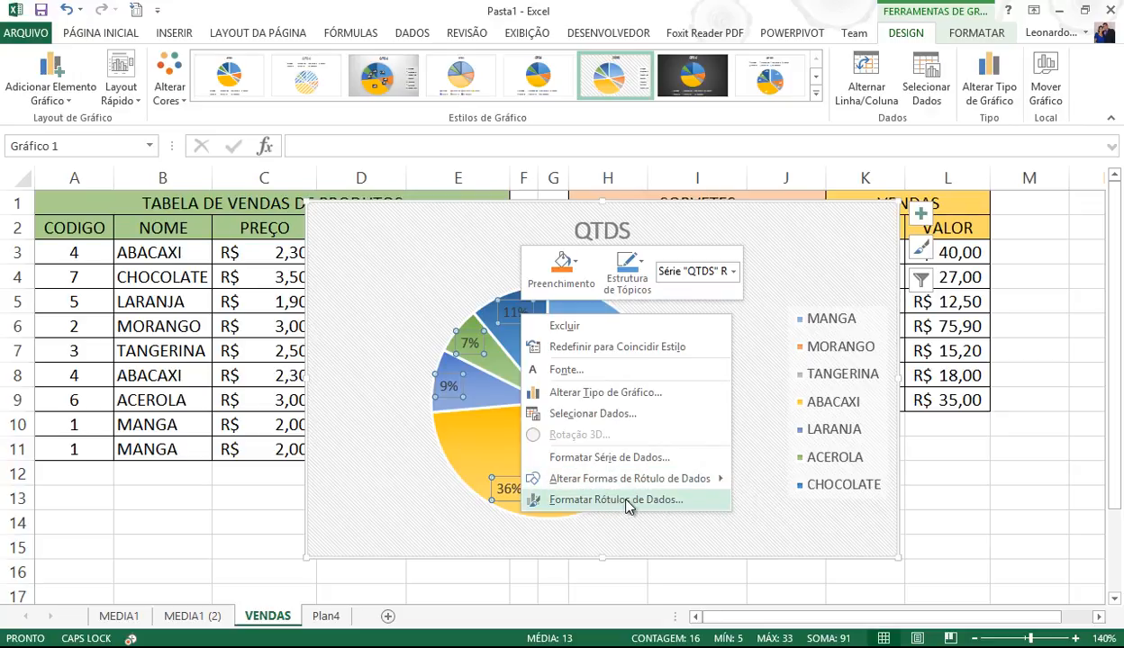
left_click(670, 461)
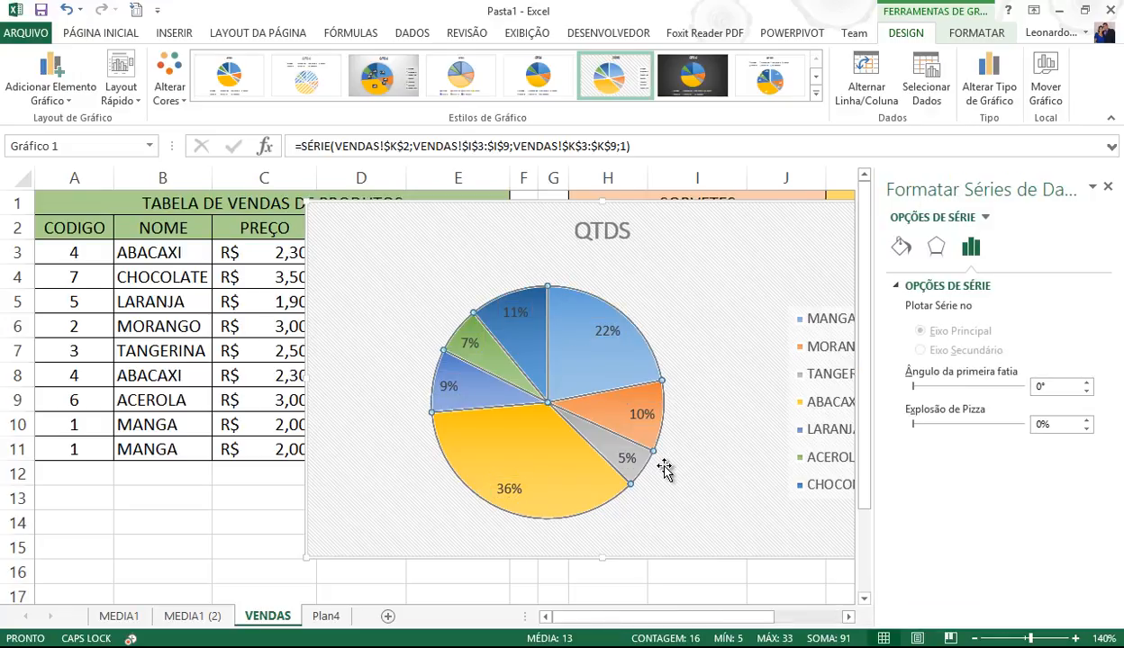
left_click(900, 247)
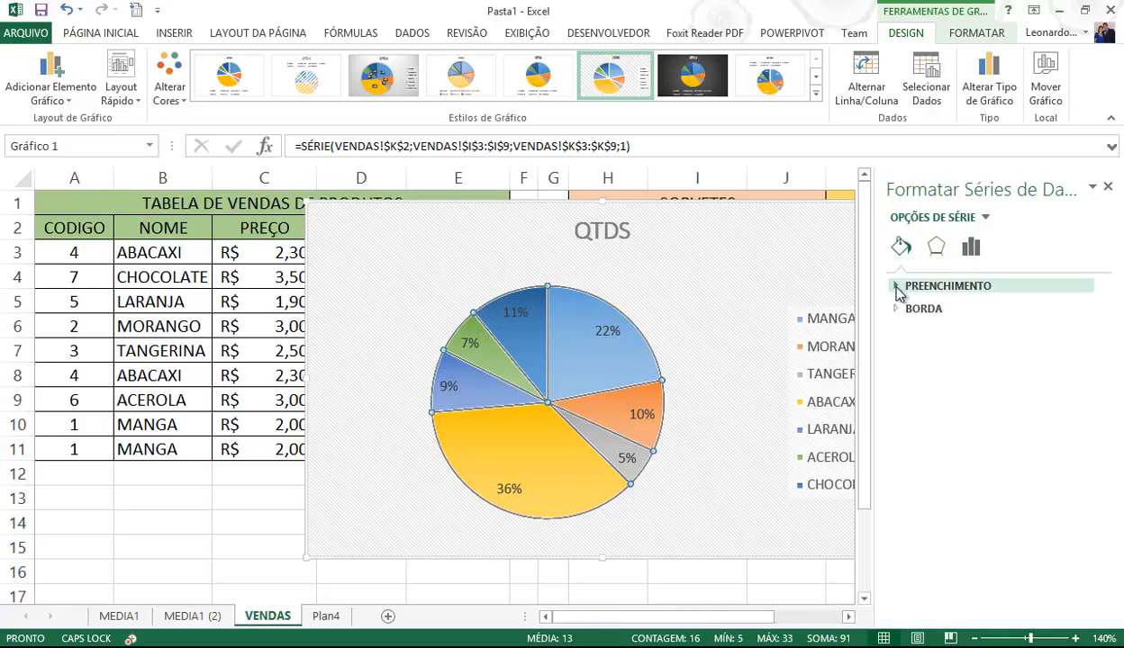
left_click(896, 286)
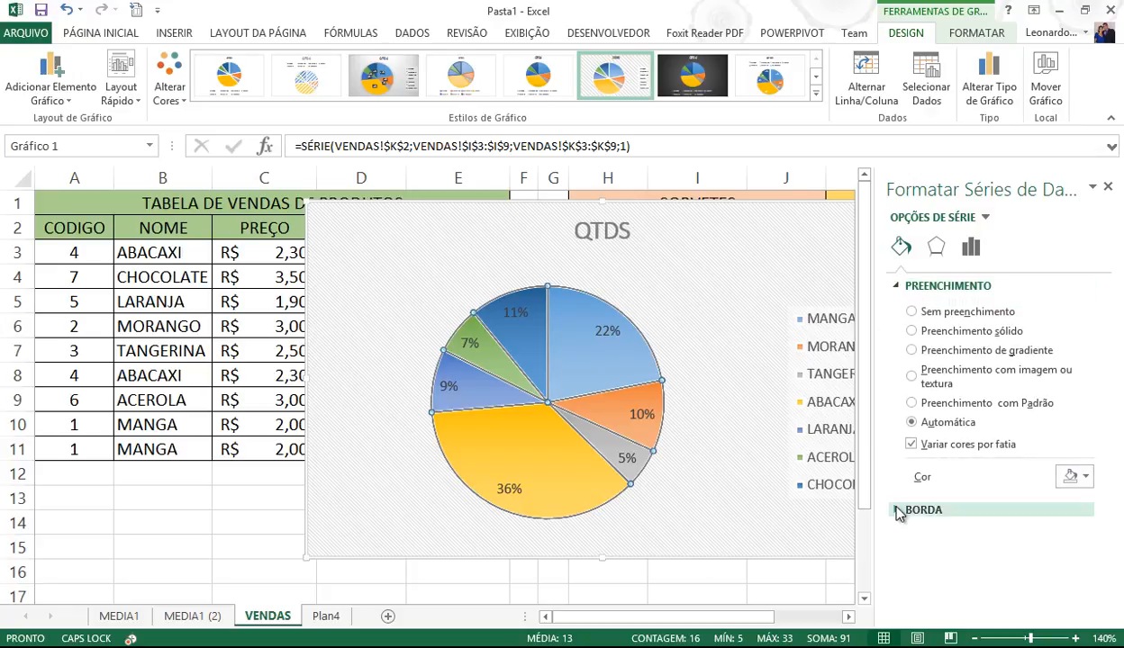
left_click(613, 333)
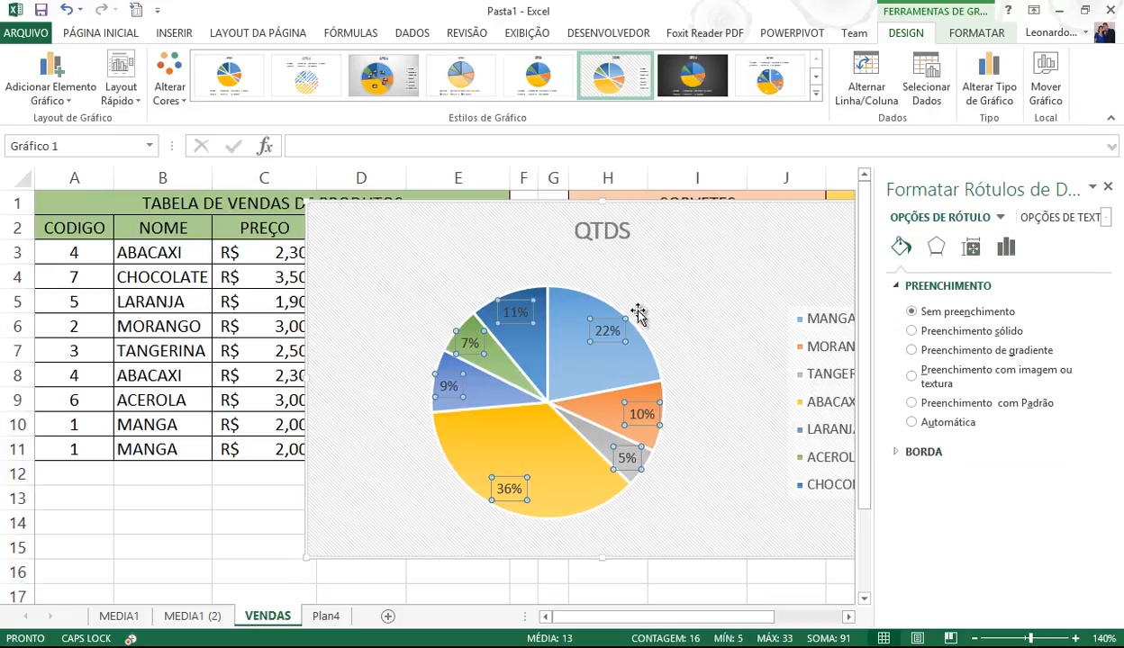
left_click(672, 291)
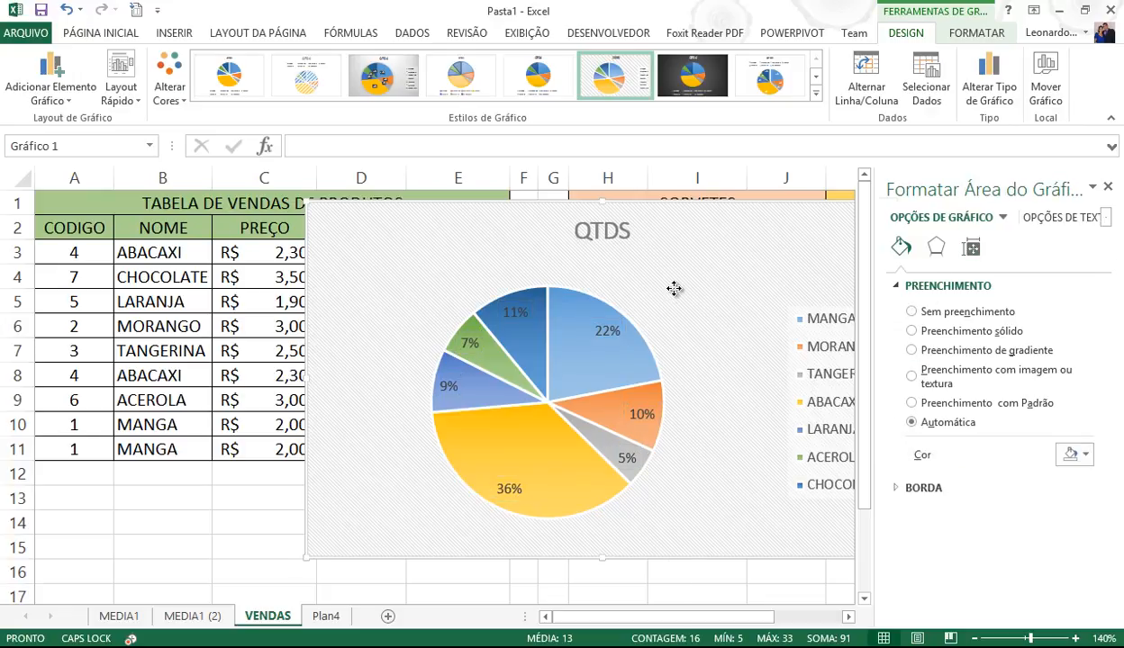
right_click(674, 288)
key("Escape")
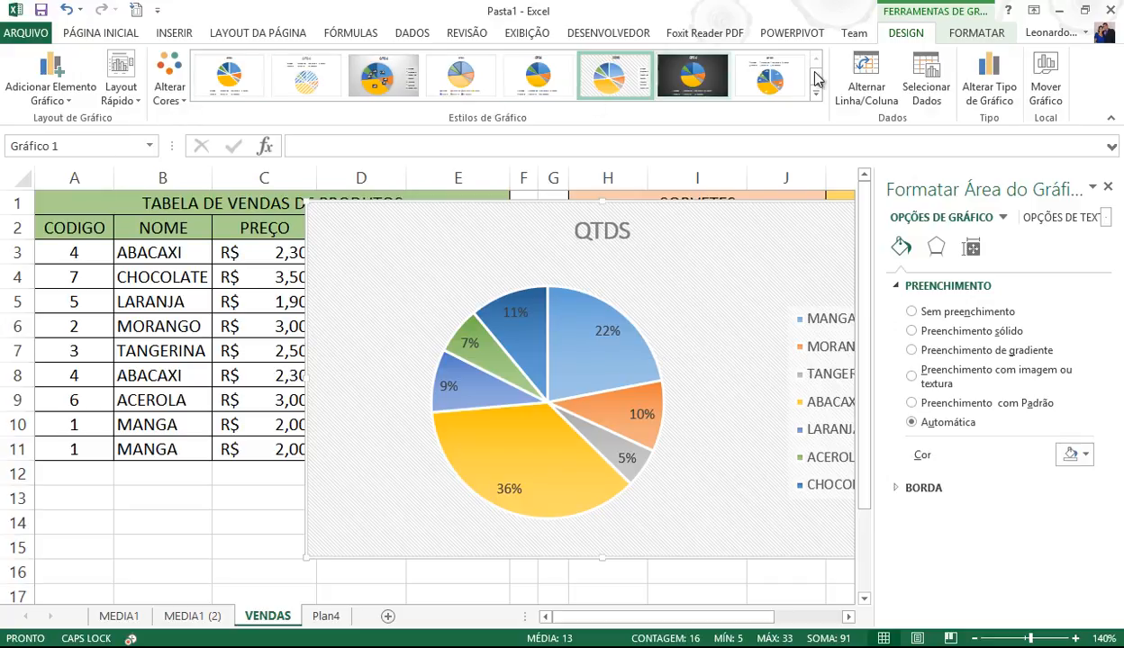
- Apply the quick layout with product name and quantity labels, then browse the Chart Area format settings
left_click(126, 96)
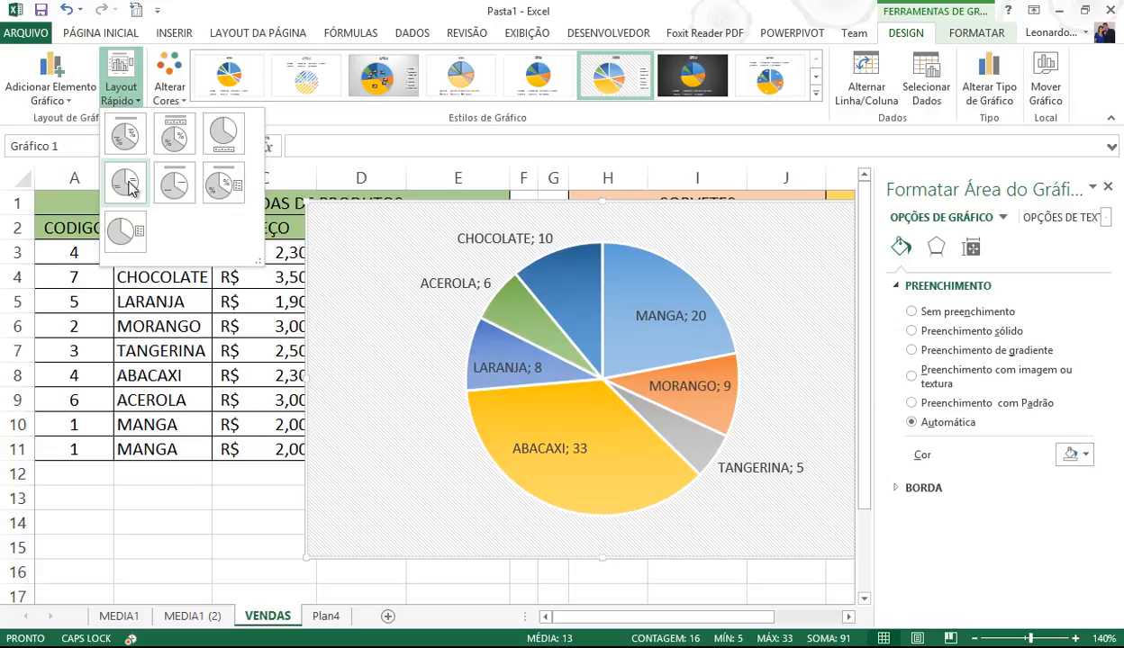
left_click(127, 185)
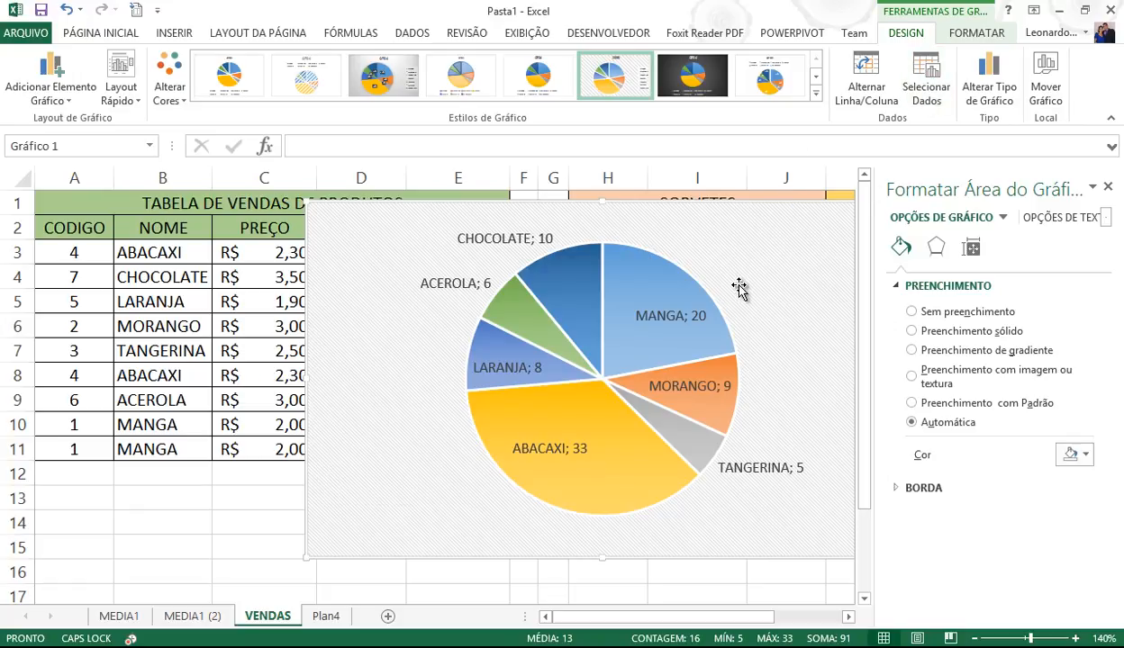
left_click(969, 250)
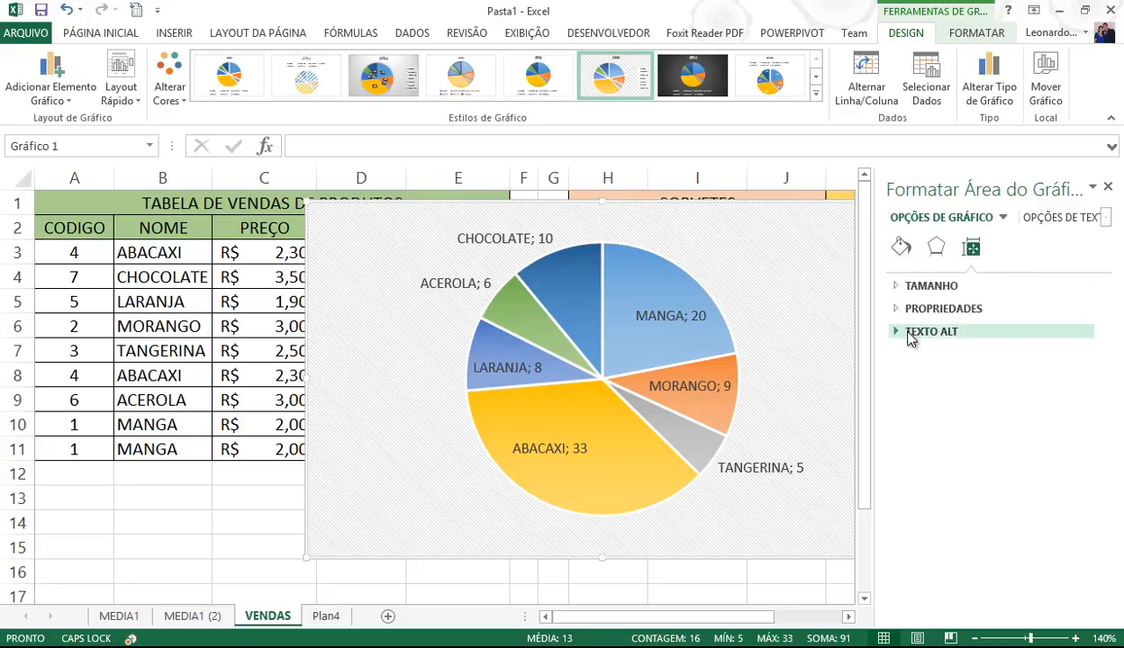
left_click(939, 258)
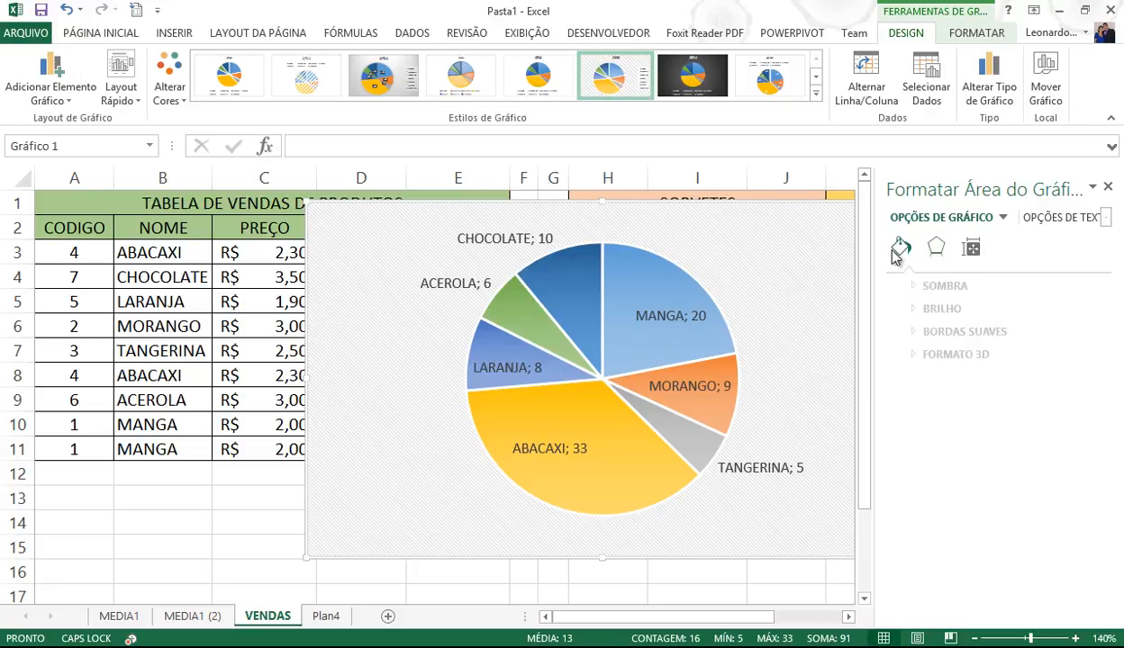
left_click(899, 250)
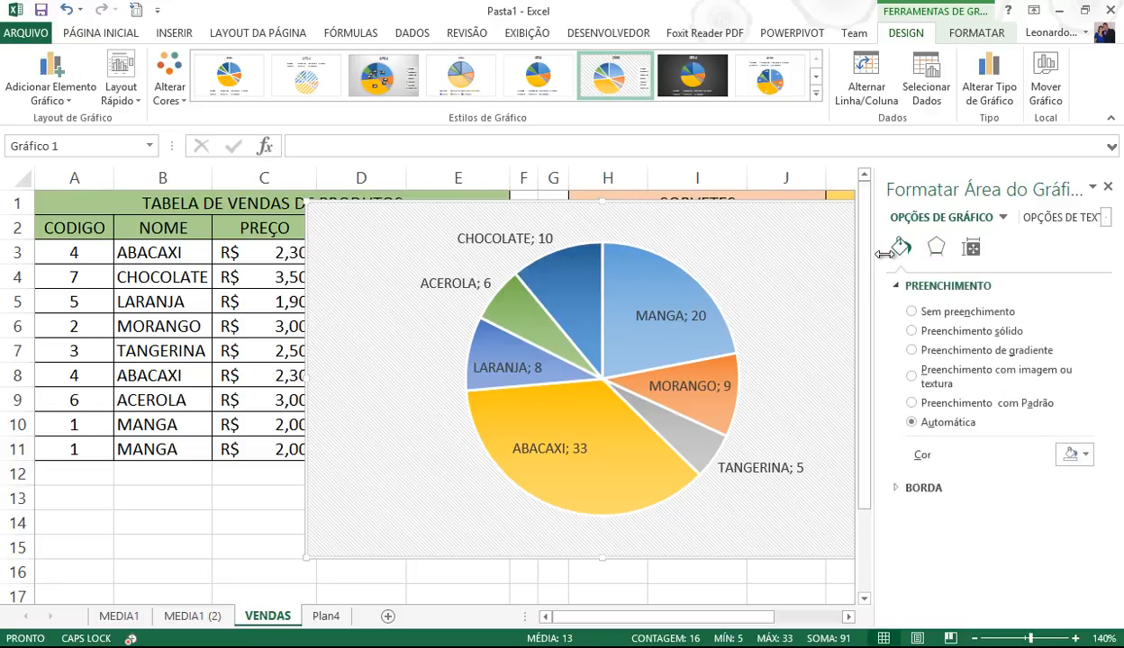
left_click(894, 488)
- Browse the data label and series formatting panes, leaving the layout unchanged, and deselect the chart
left_click(709, 387)
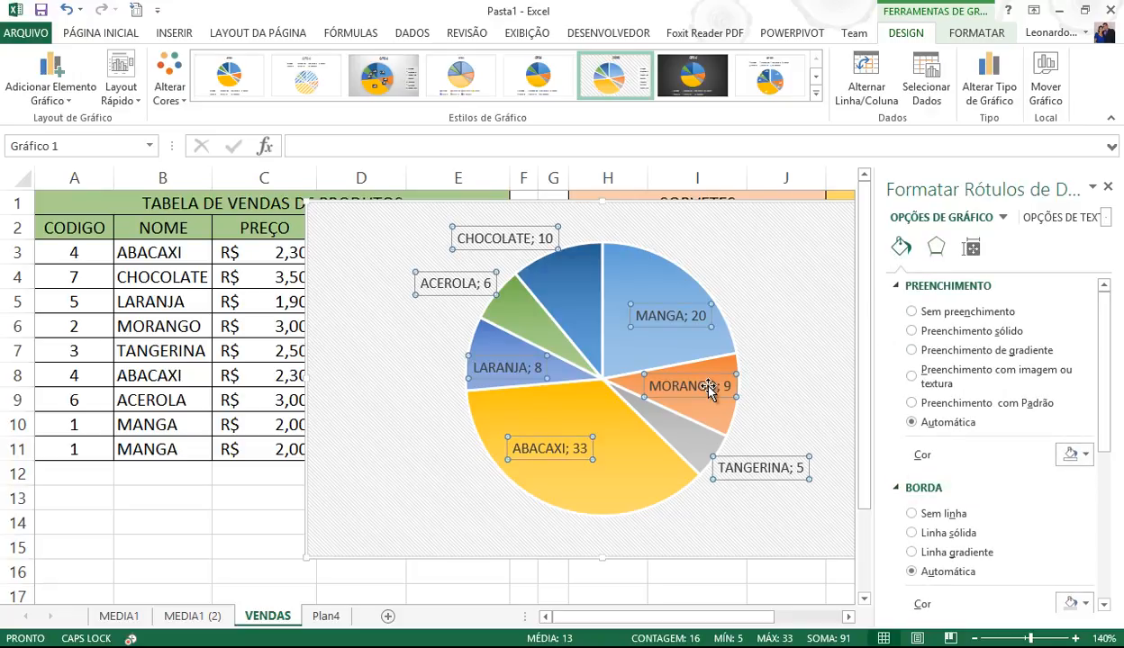
right_click(708, 387)
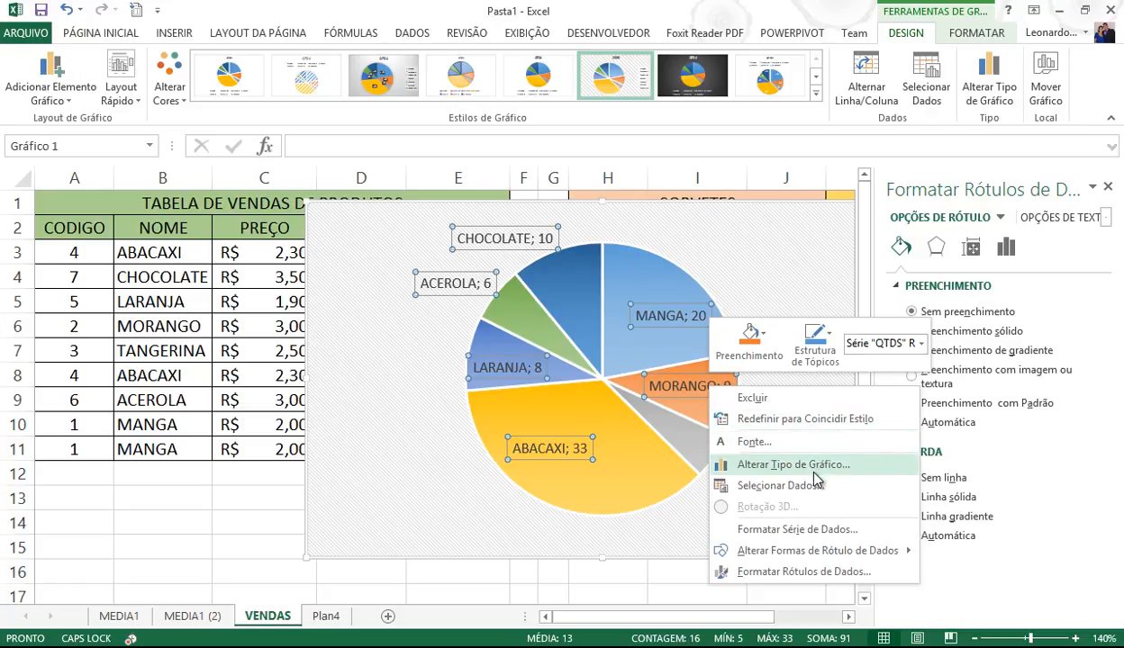
left_click(827, 532)
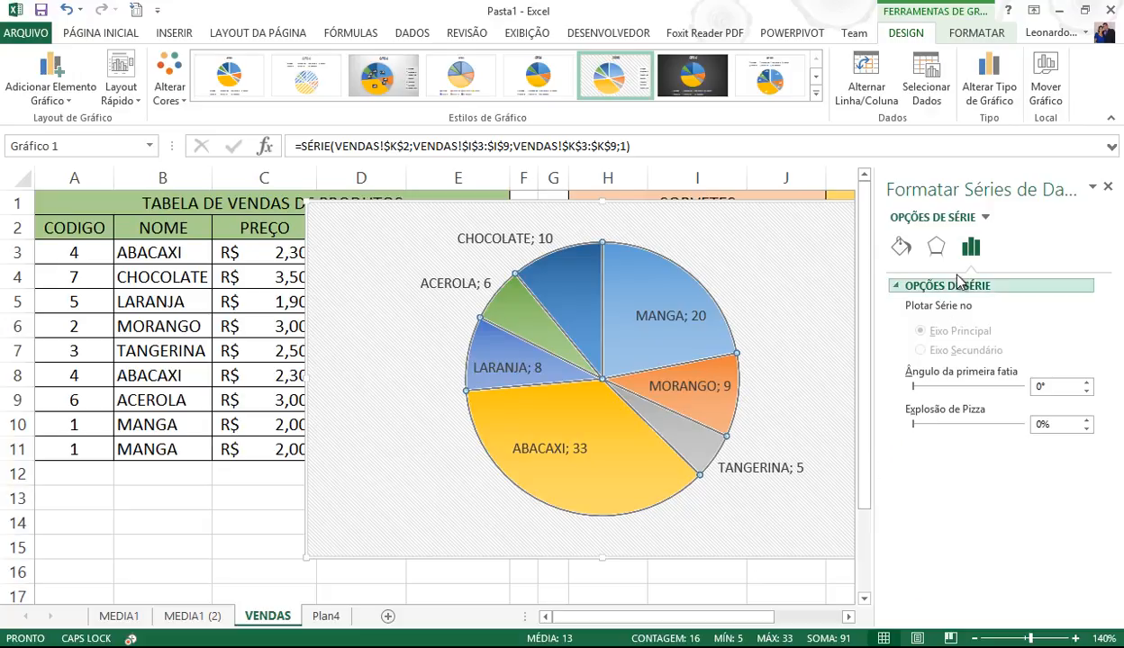
left_click(985, 216)
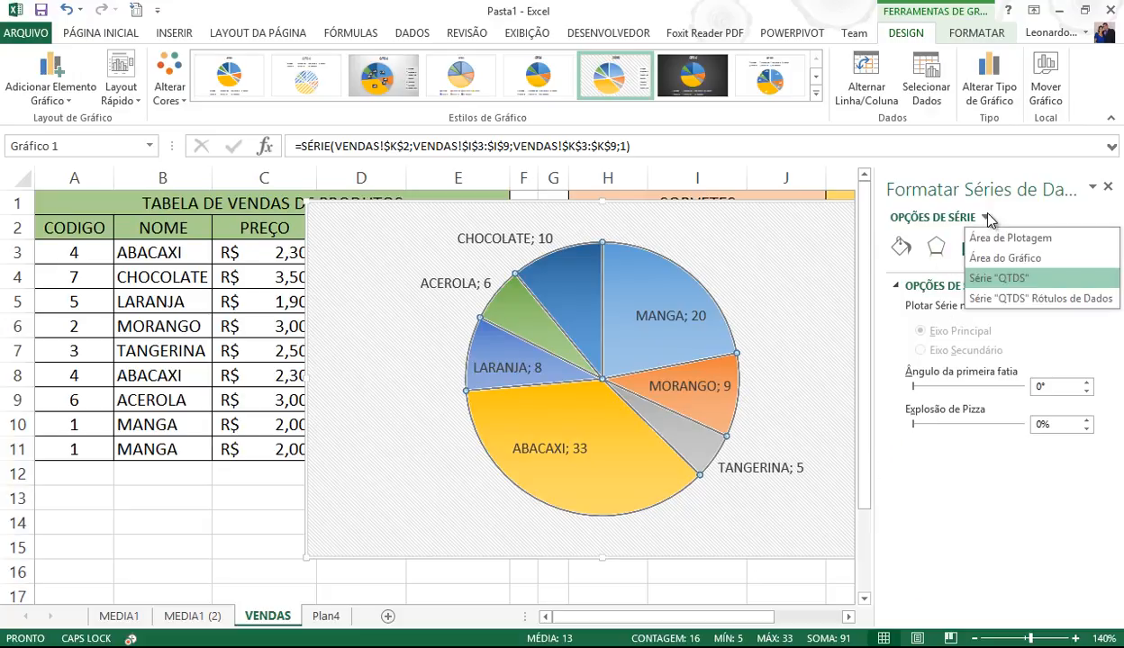
left_click(999, 298)
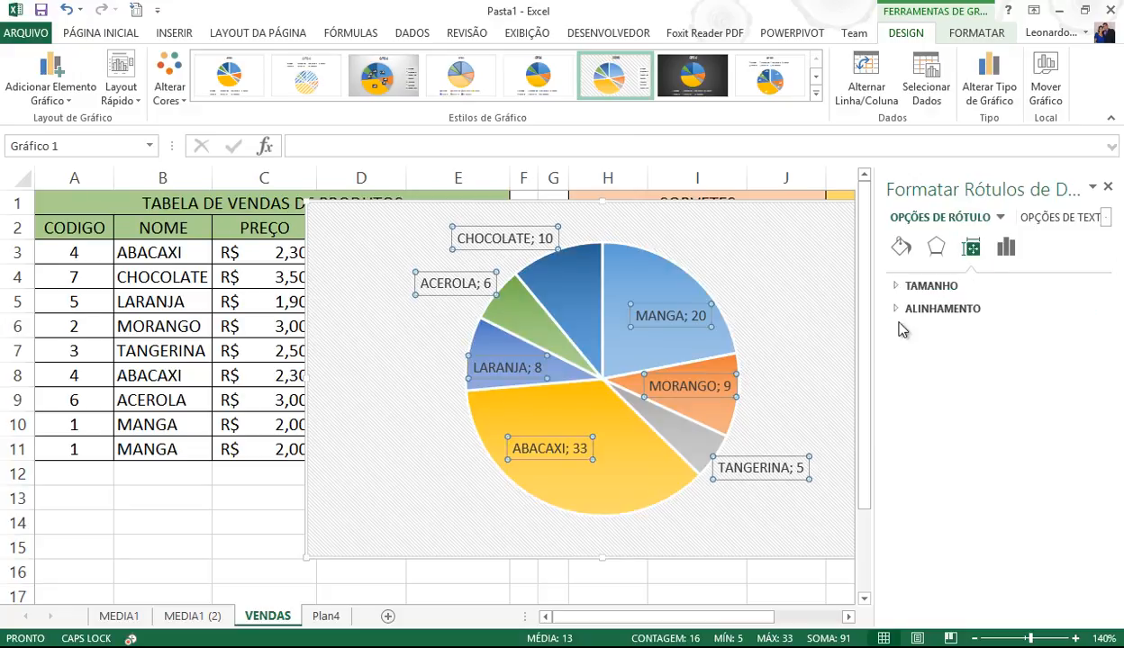
left_click(775, 294)
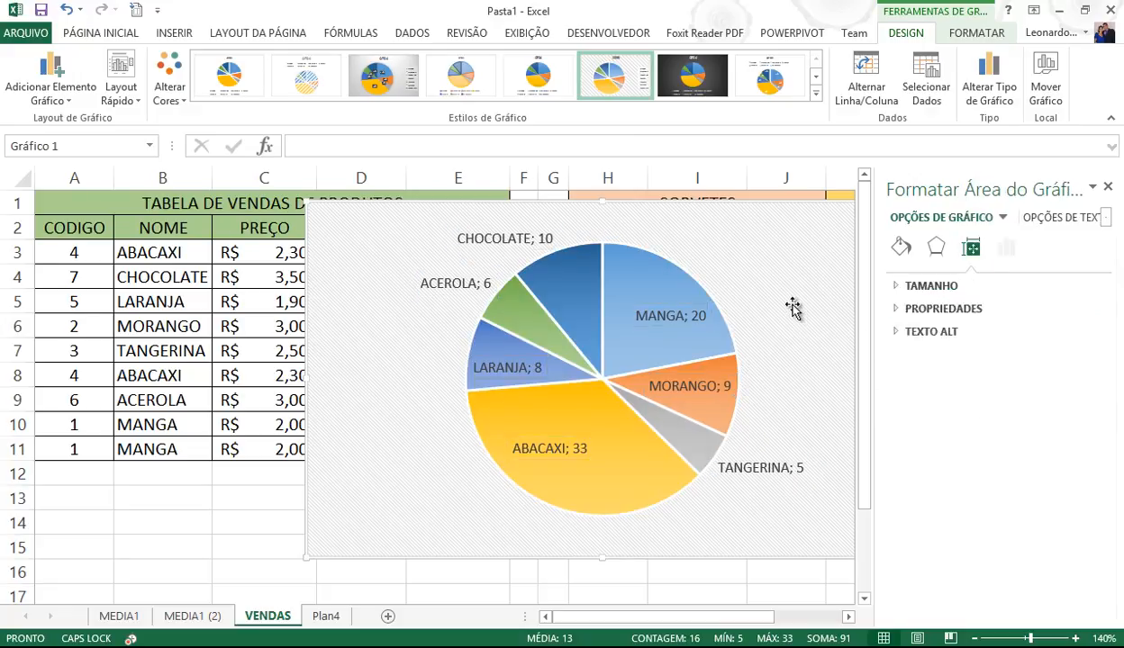
left_click(123, 90)
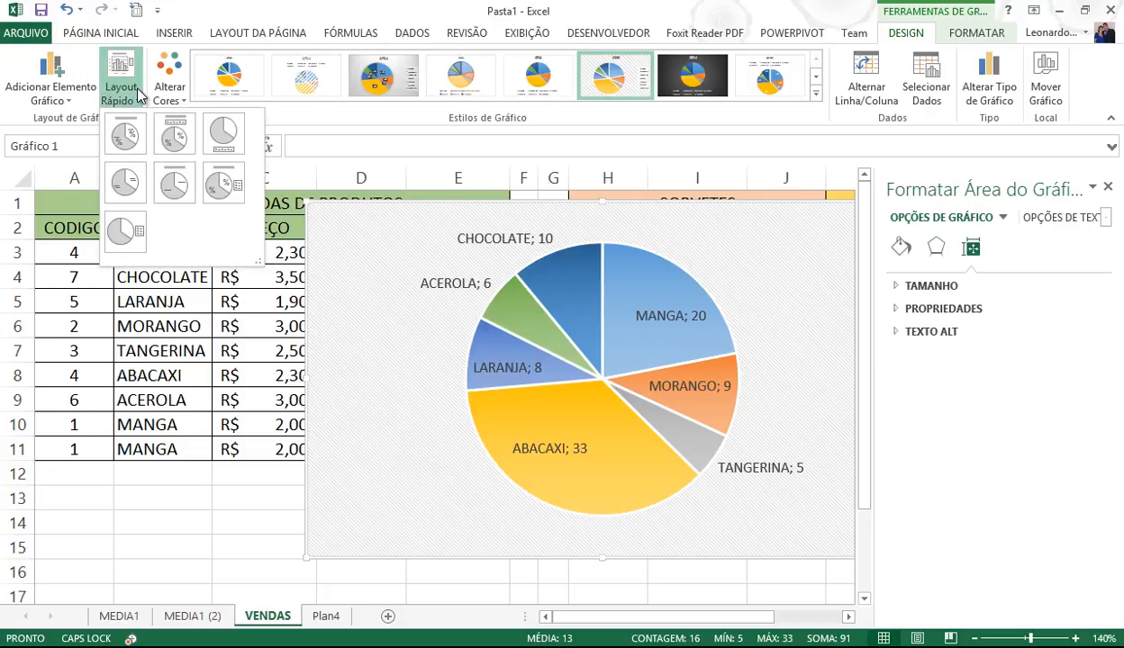
left_click(364, 234)
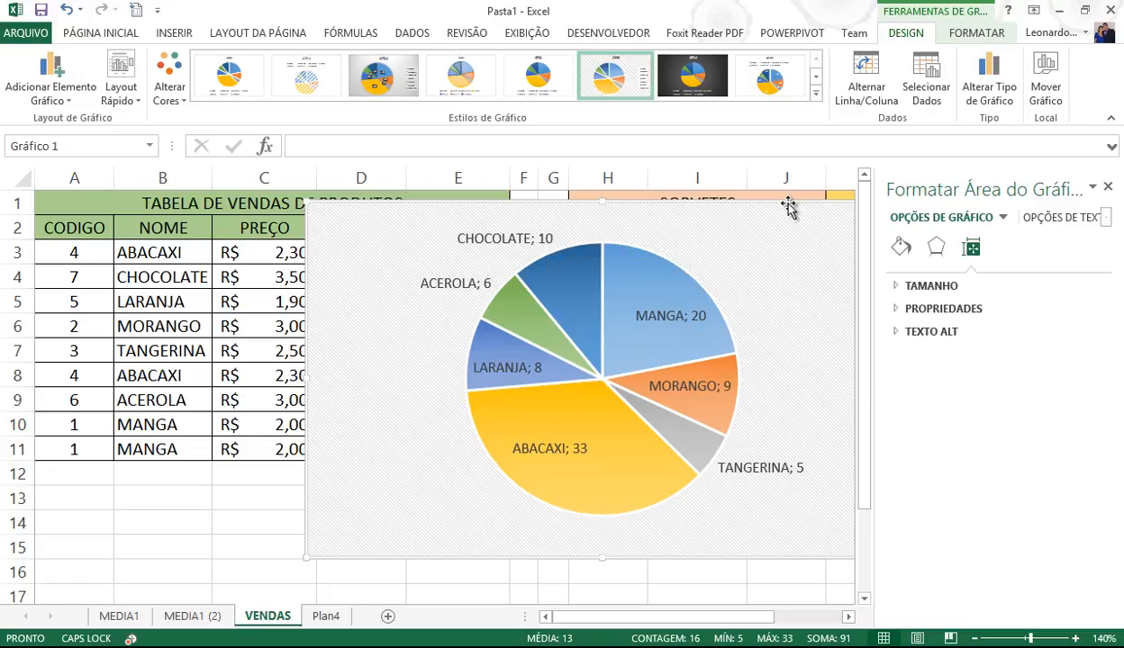
left_click(263, 524)
- Move the pie chart down-left over rows 5–17 and select the SORVETES range I2:J9
left_click(428, 353)
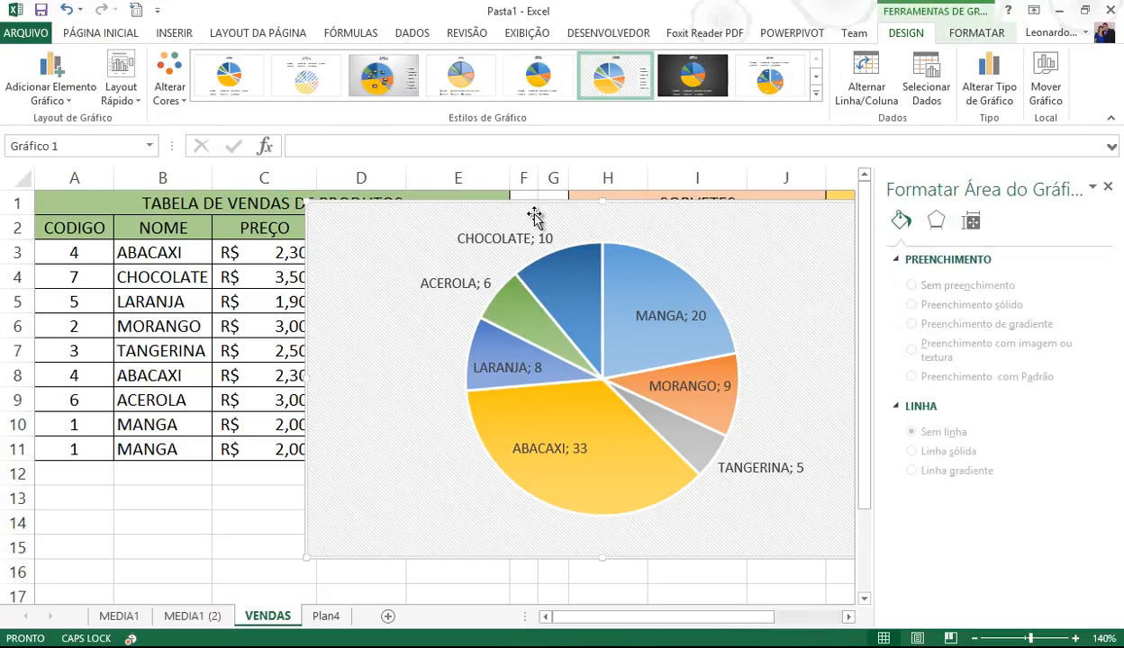
mouse_move(590, 221)
left_mouse_down()
mouse_move(335, 313)
mouse_move(340, 289)
left_mouse_up()
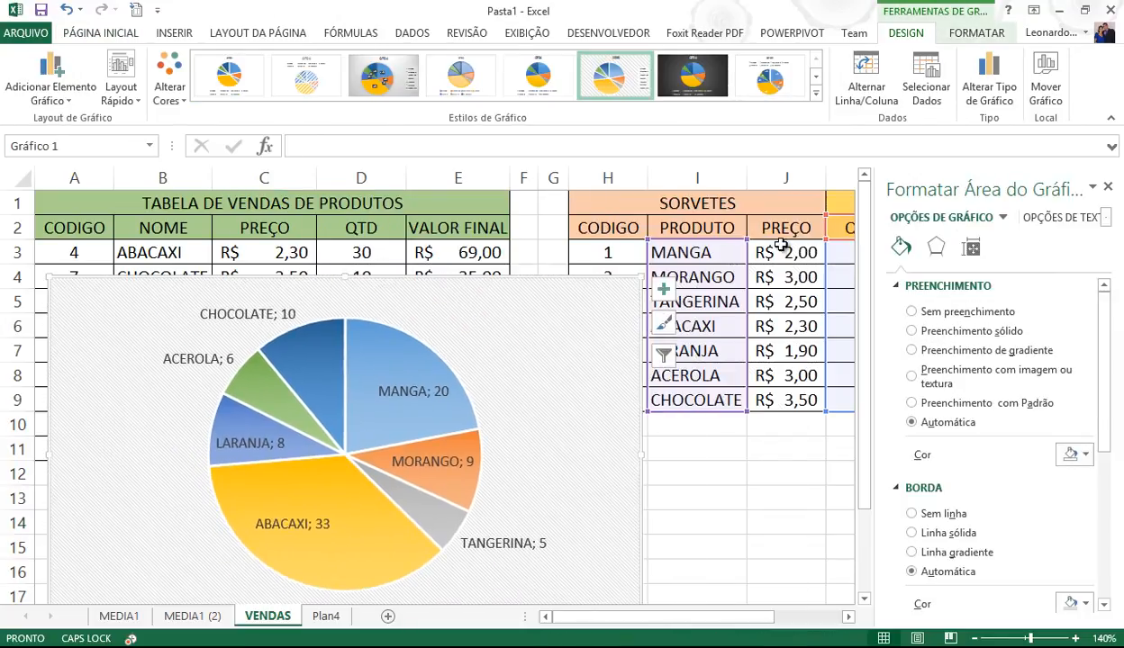
left_click(765, 347)
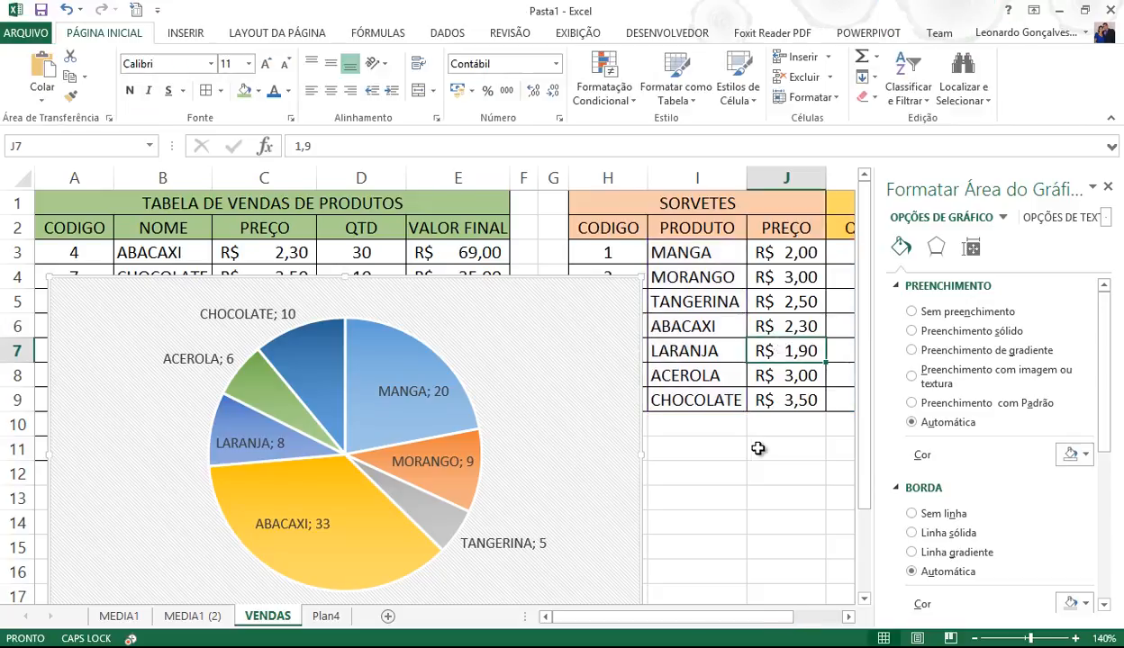
left_click_drag(695, 229, 836, 396)
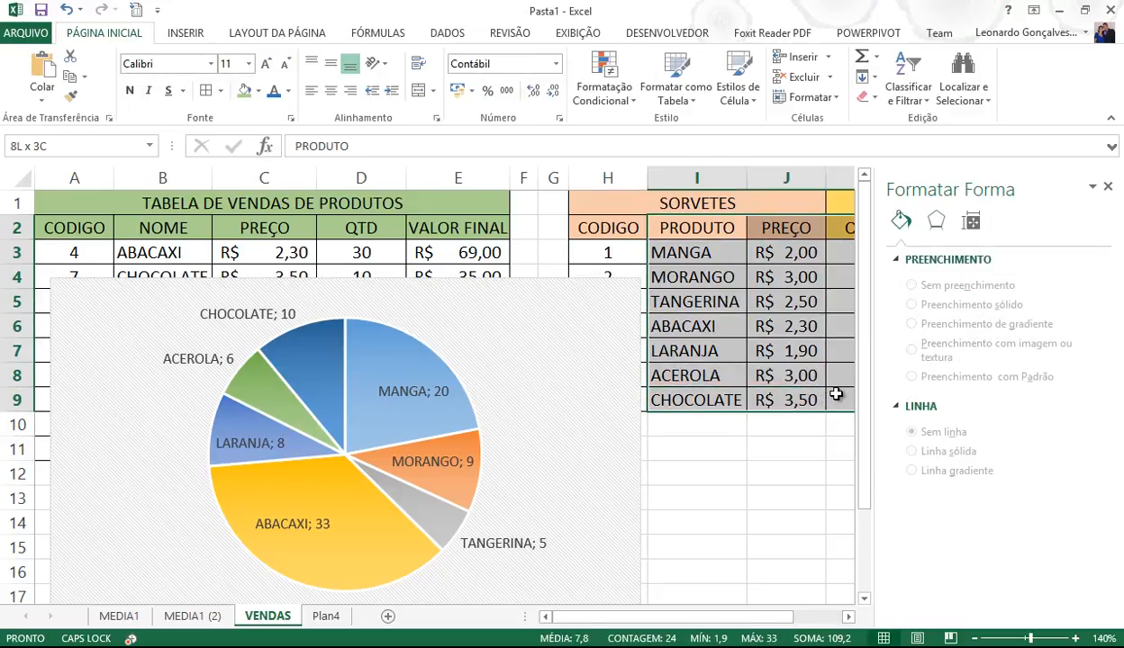
left_click(184, 32)
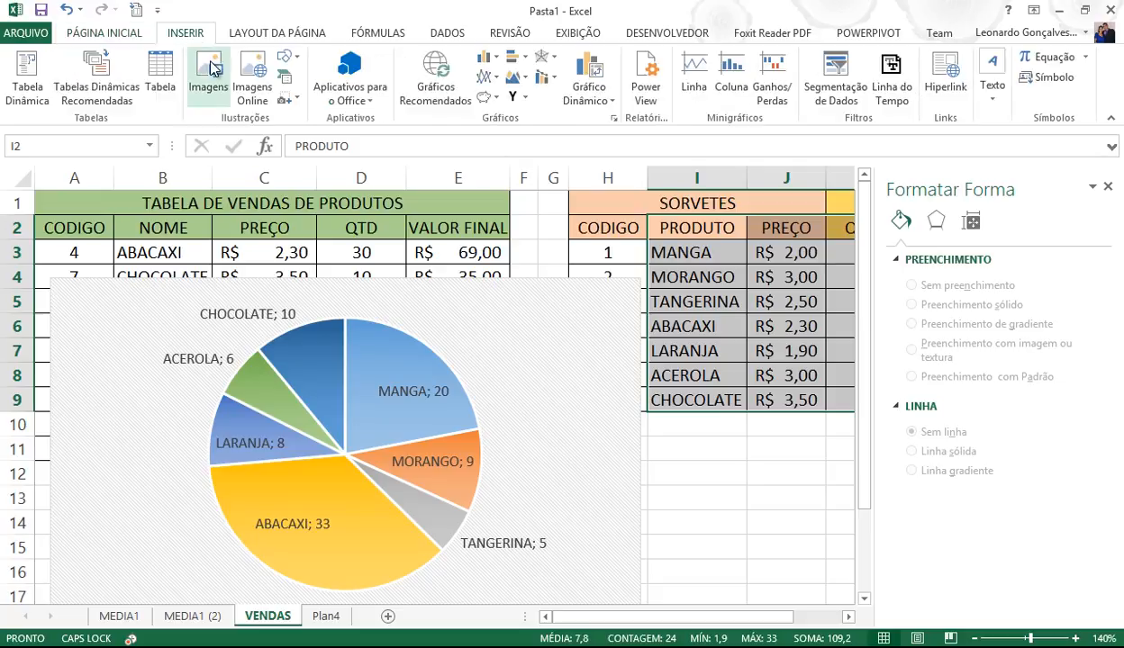
- Insert a 2D pie of the SORVETES prices, then change it to a clustered column chart
left_click(487, 98)
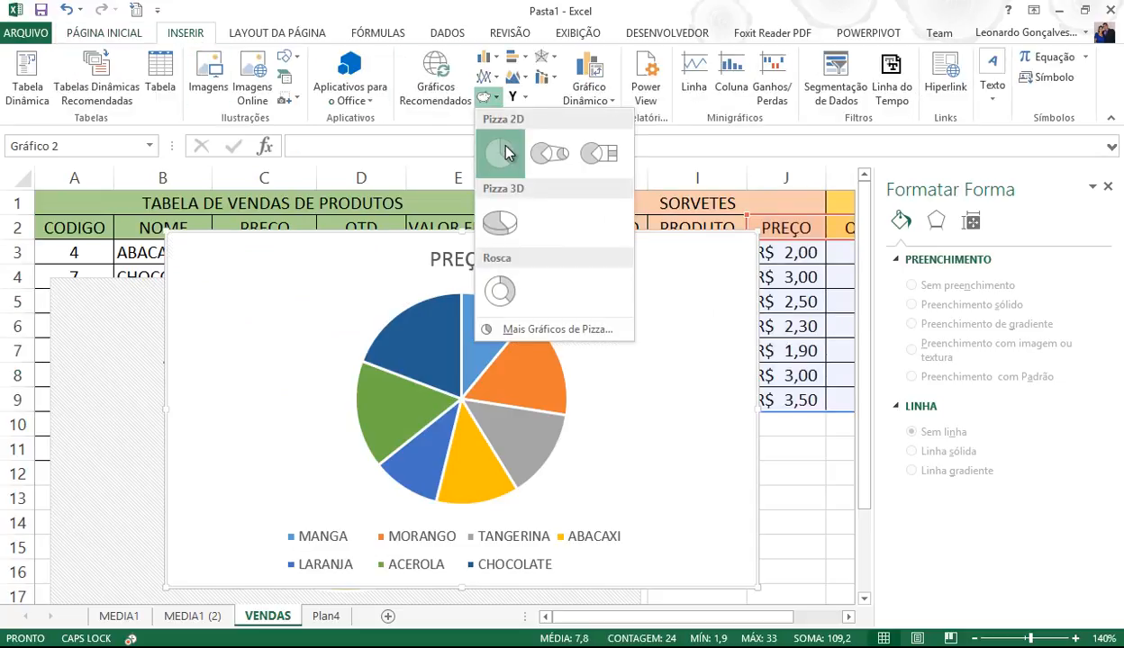
left_click(495, 146)
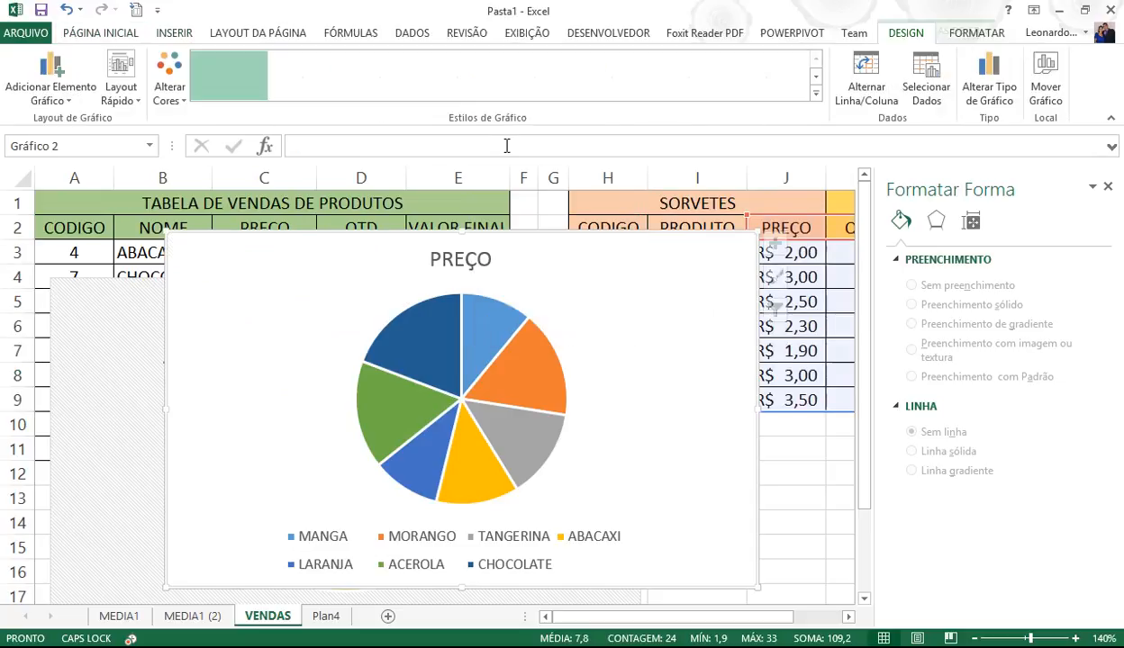
left_click(122, 90)
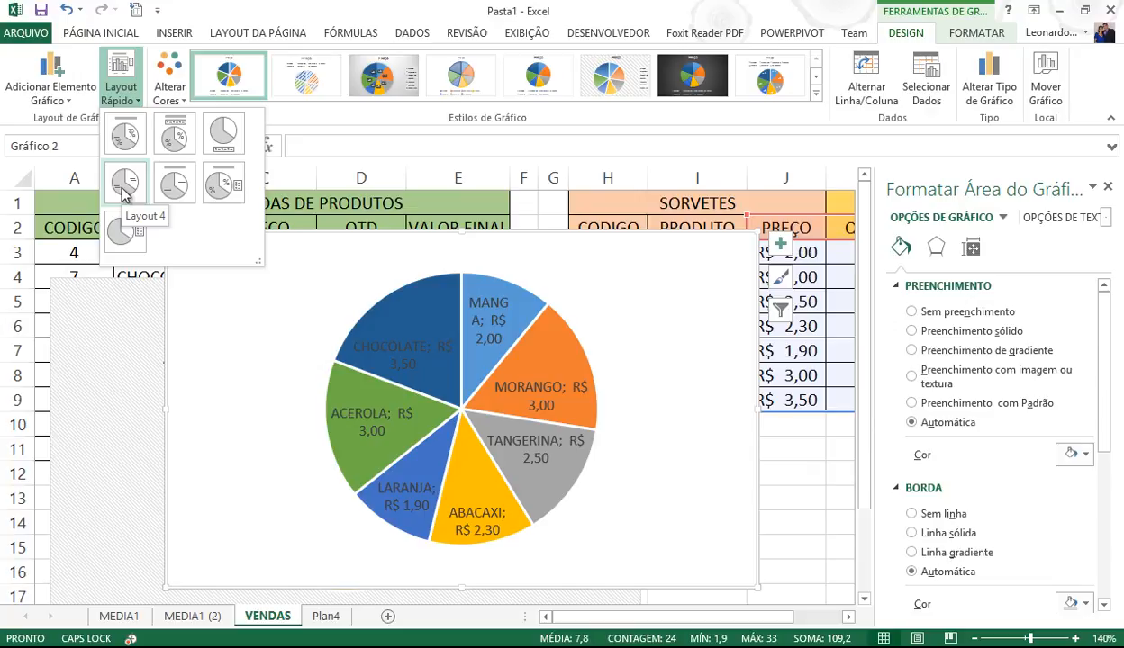
left_click(584, 292)
left_click(988, 87)
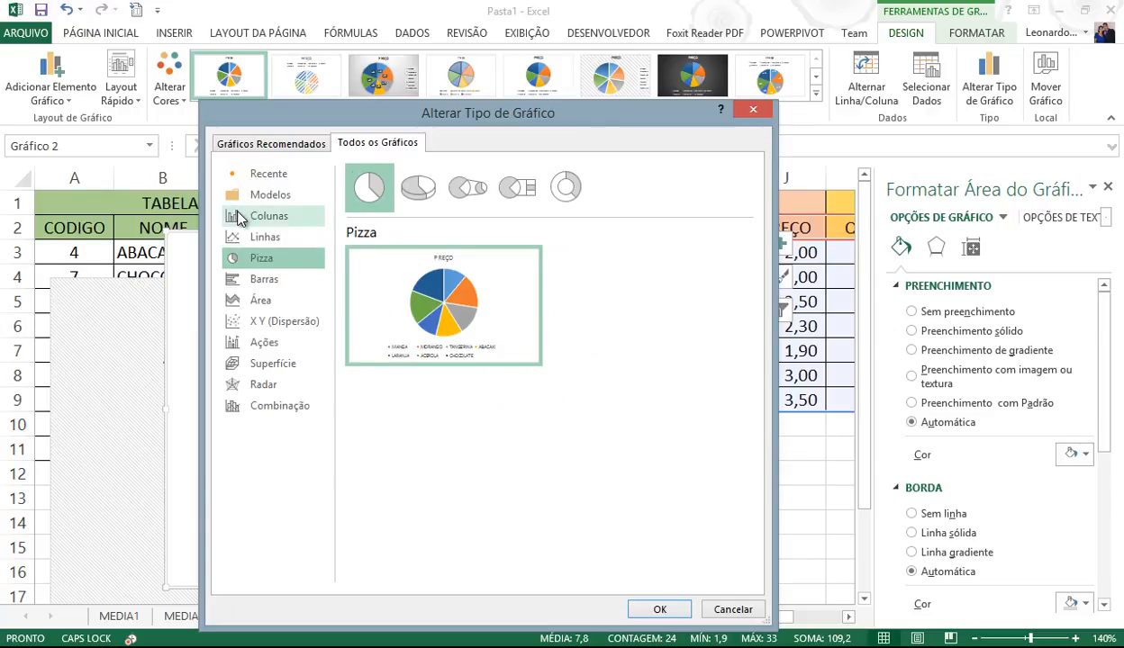
left_click(238, 218)
mouse_move(477, 306)
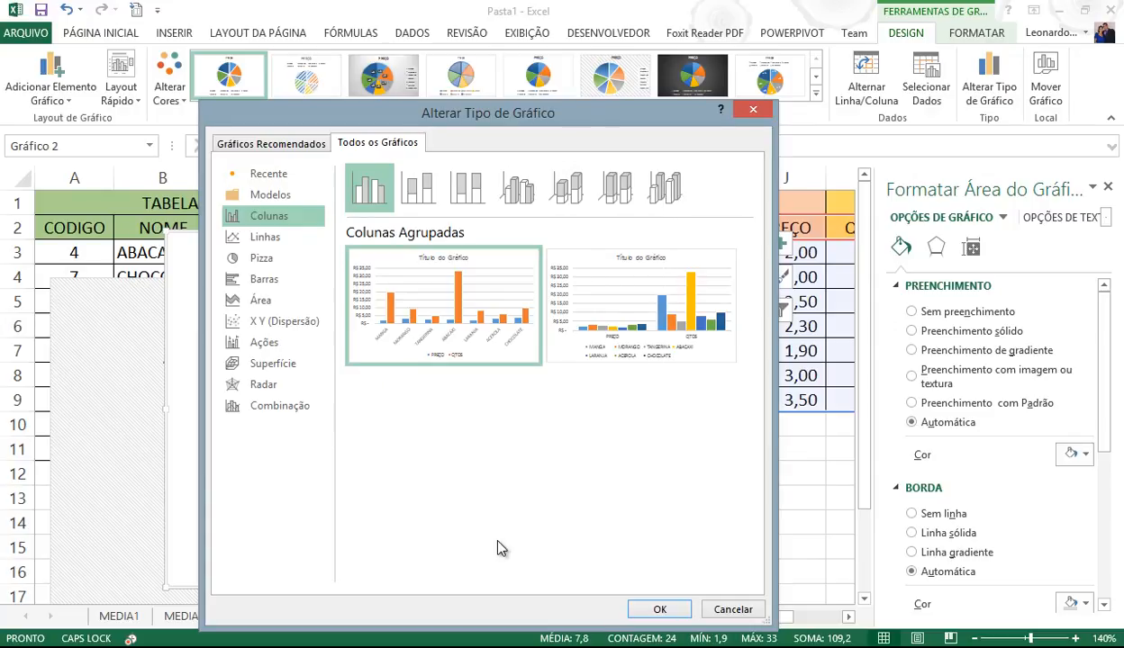
left_click(654, 608)
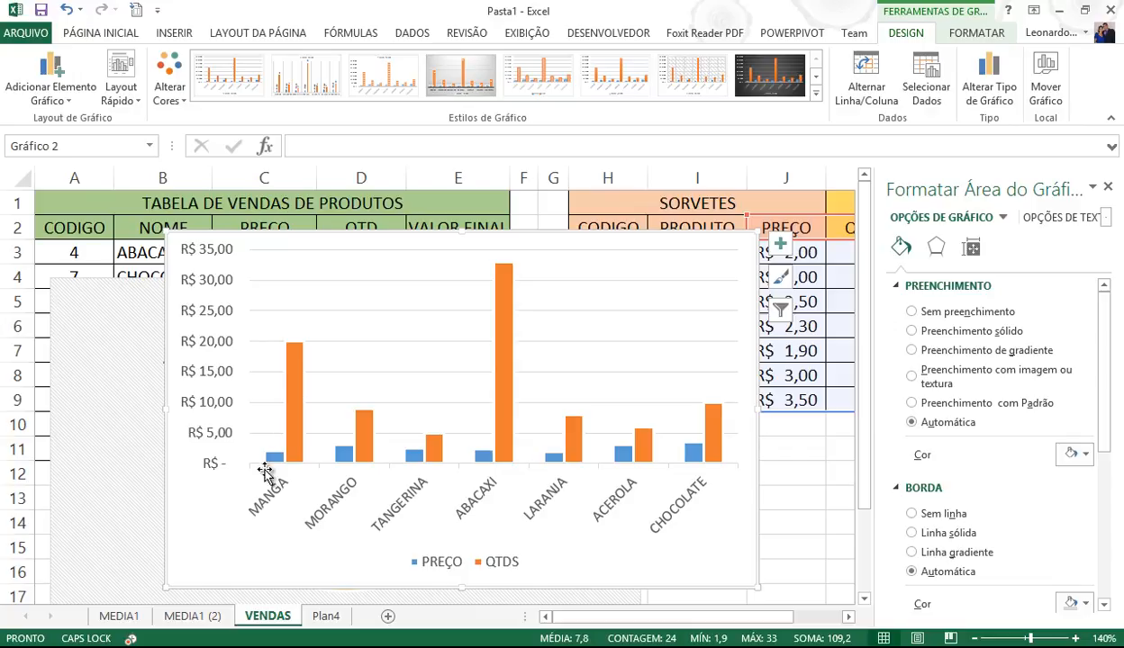
- Apply Layout 4 with value labels to the column chart, then delete it
left_click(120, 90)
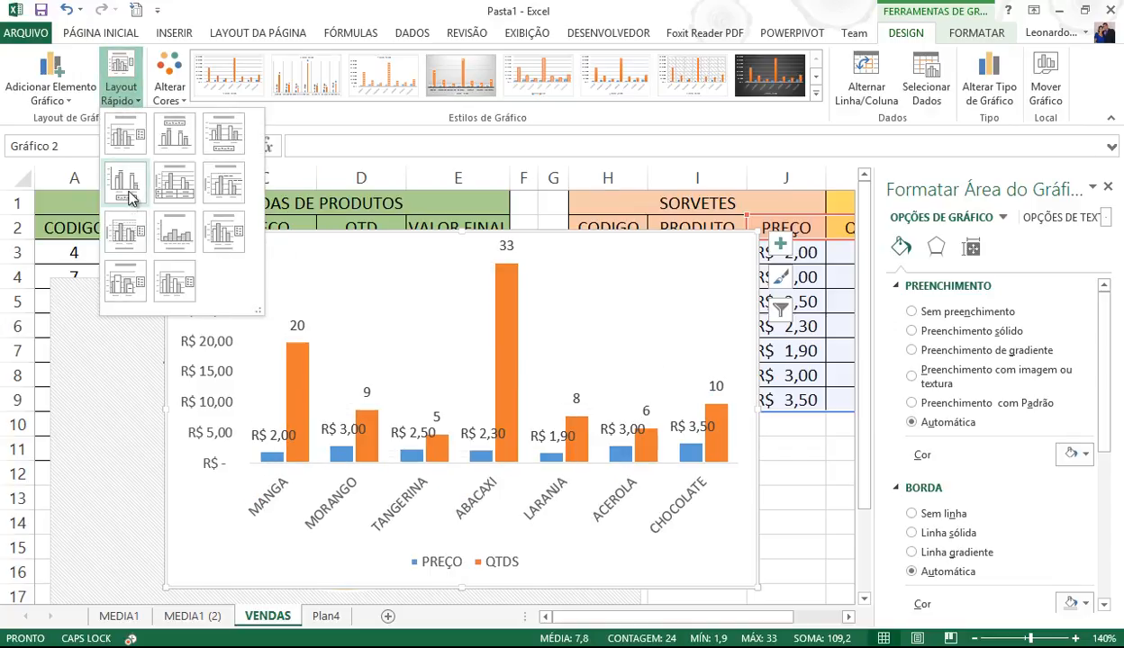
left_click(126, 185)
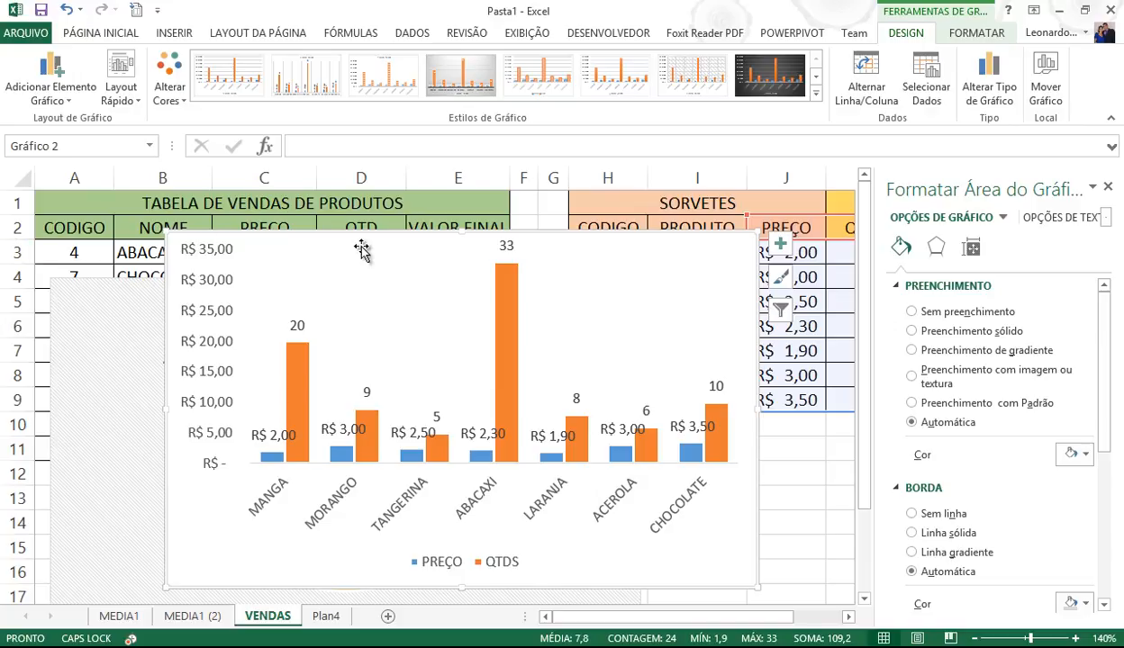
key("Delete")
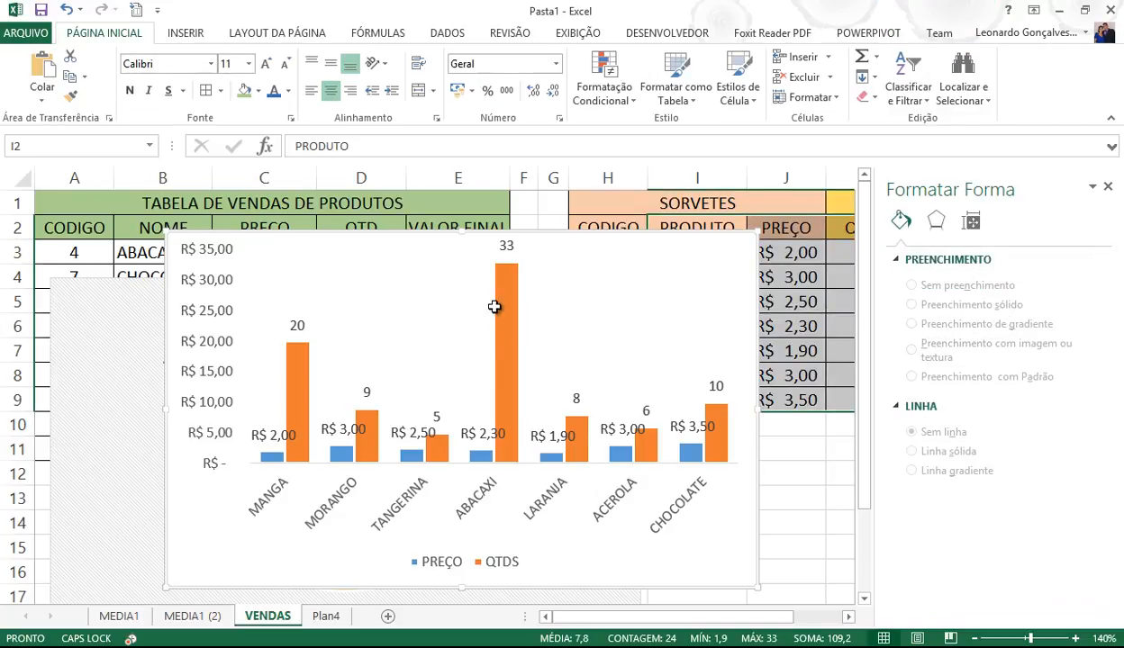
- Set the zoom to 100% and drag the pie chart below the right-hand SORVETES table
left_click(714, 485)
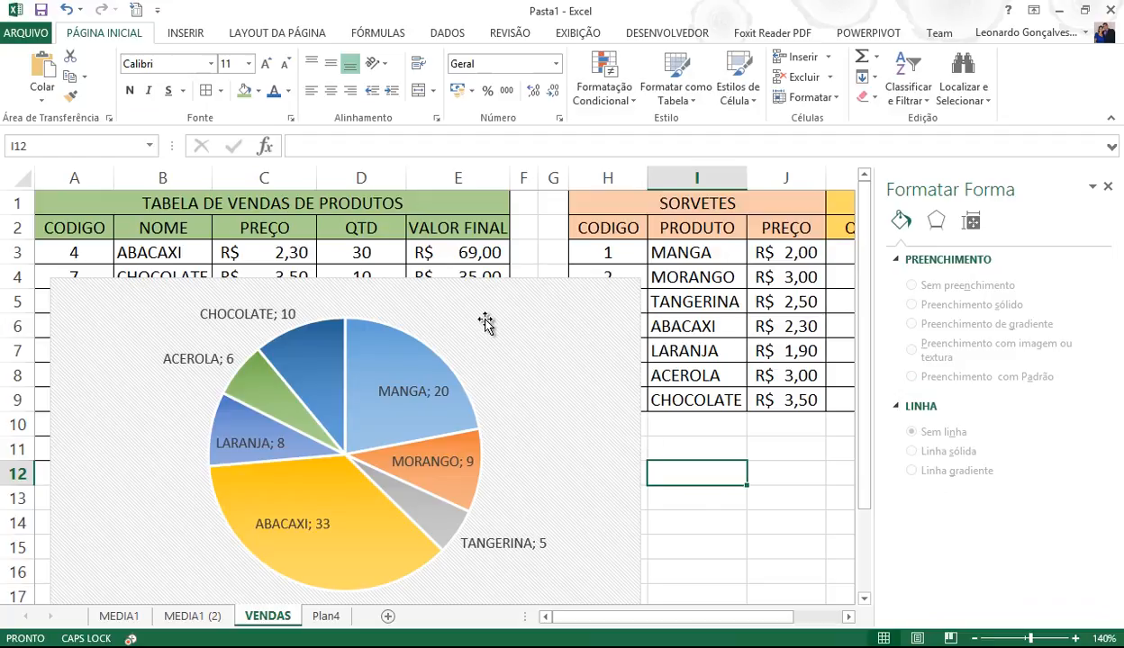
left_click(1109, 189)
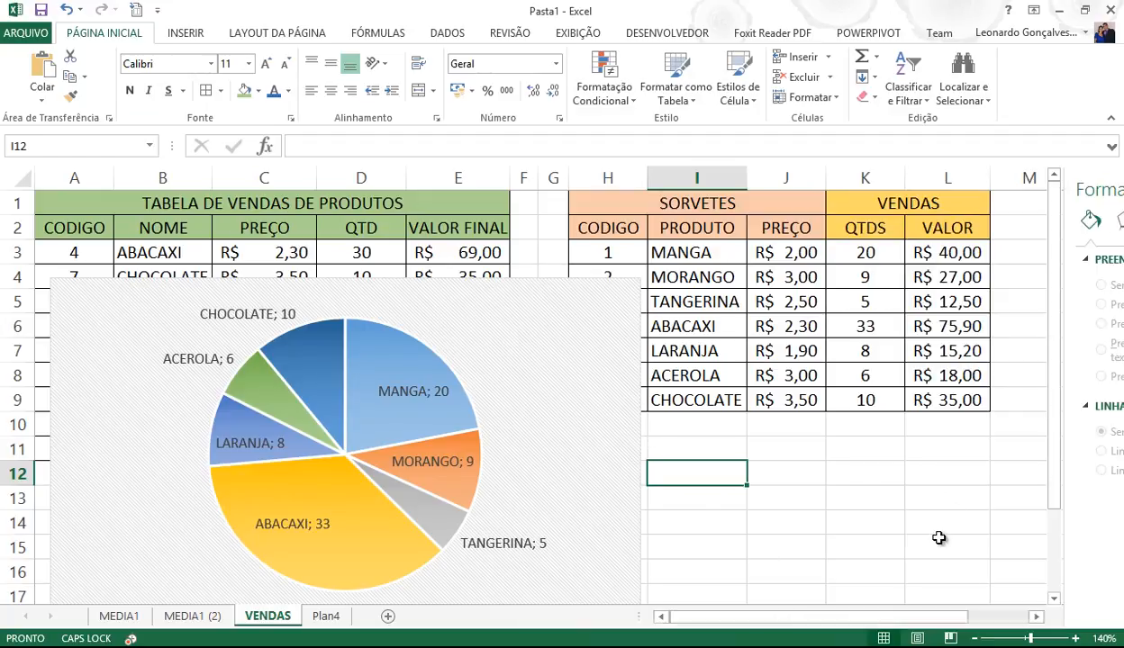
left_click(1023, 639)
left_click_drag(324, 266, 663, 379)
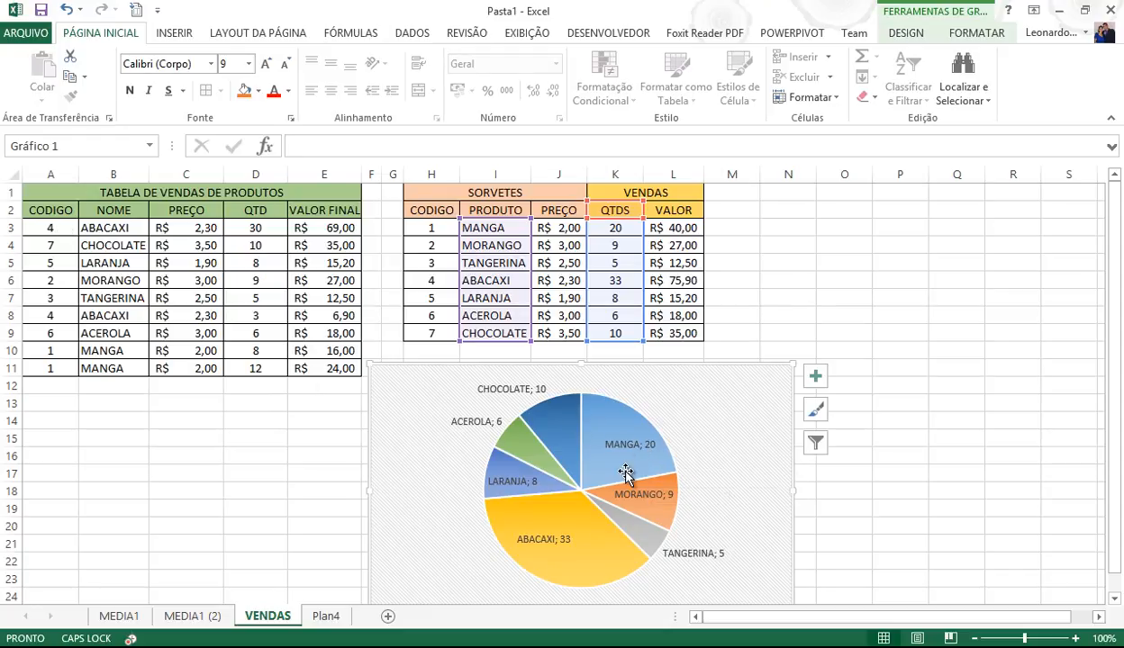
- Enter code 7 in A10 to make it CHOCOLATE, and move the pie chart under the sales table
left_click(61, 351)
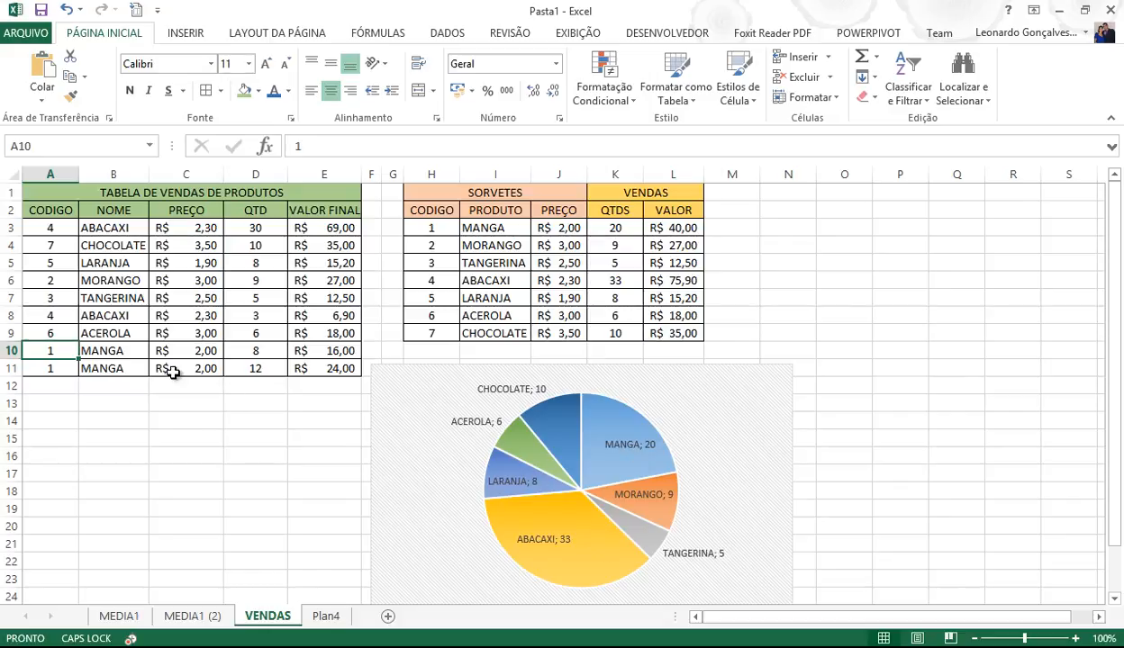
type("7")
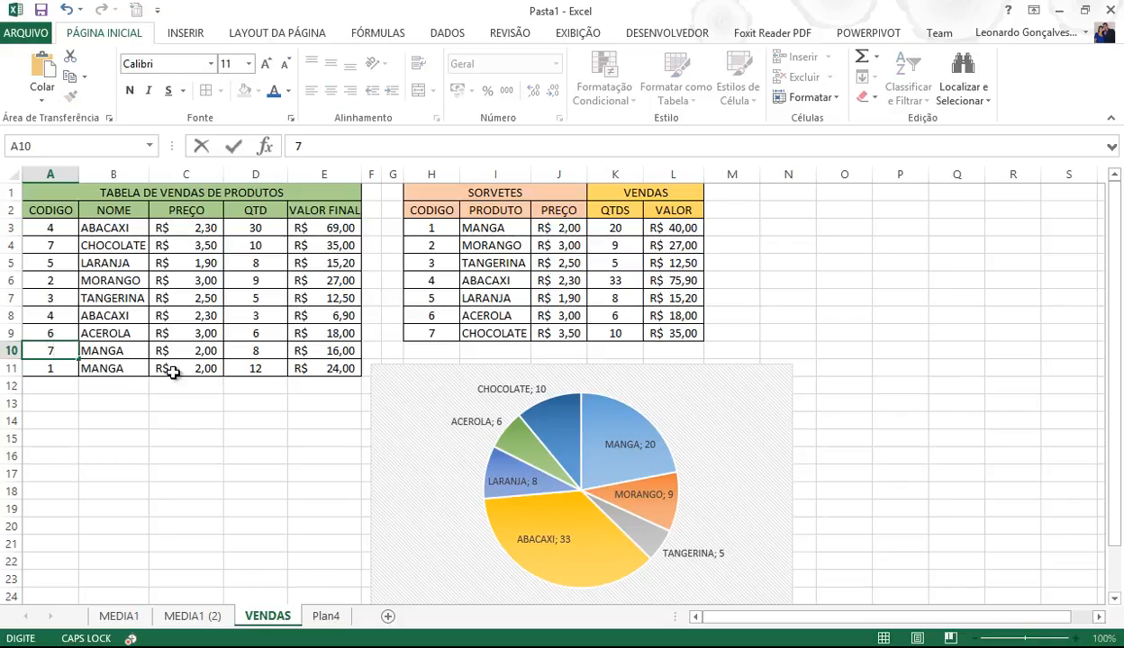
key("Return")
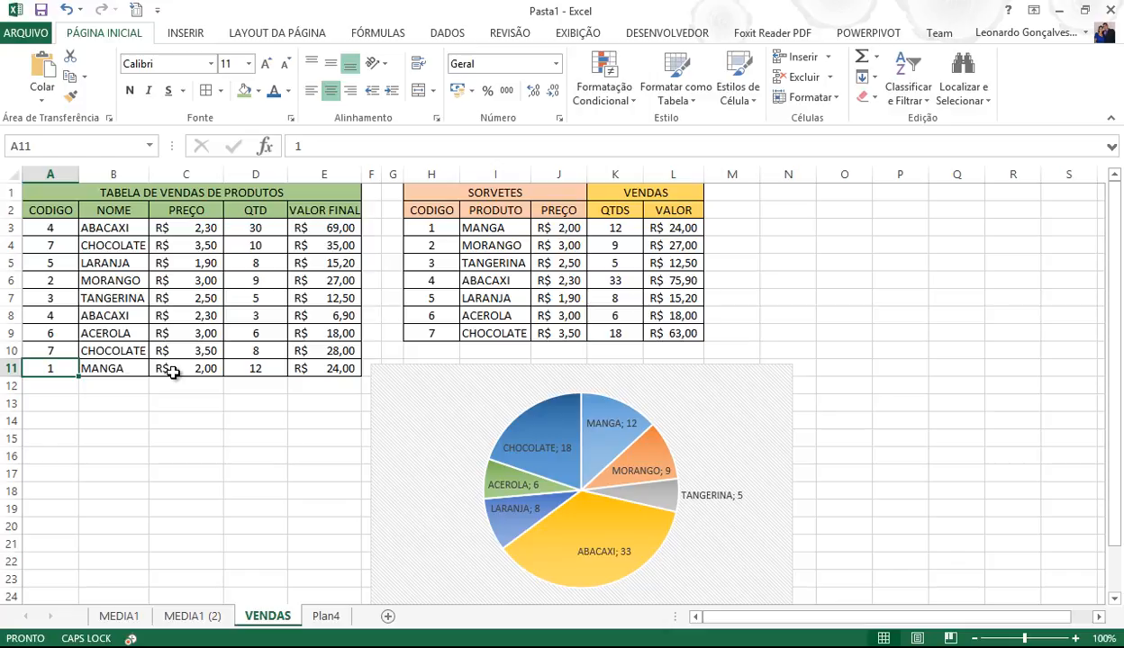
left_click_drag(506, 376, 166, 408)
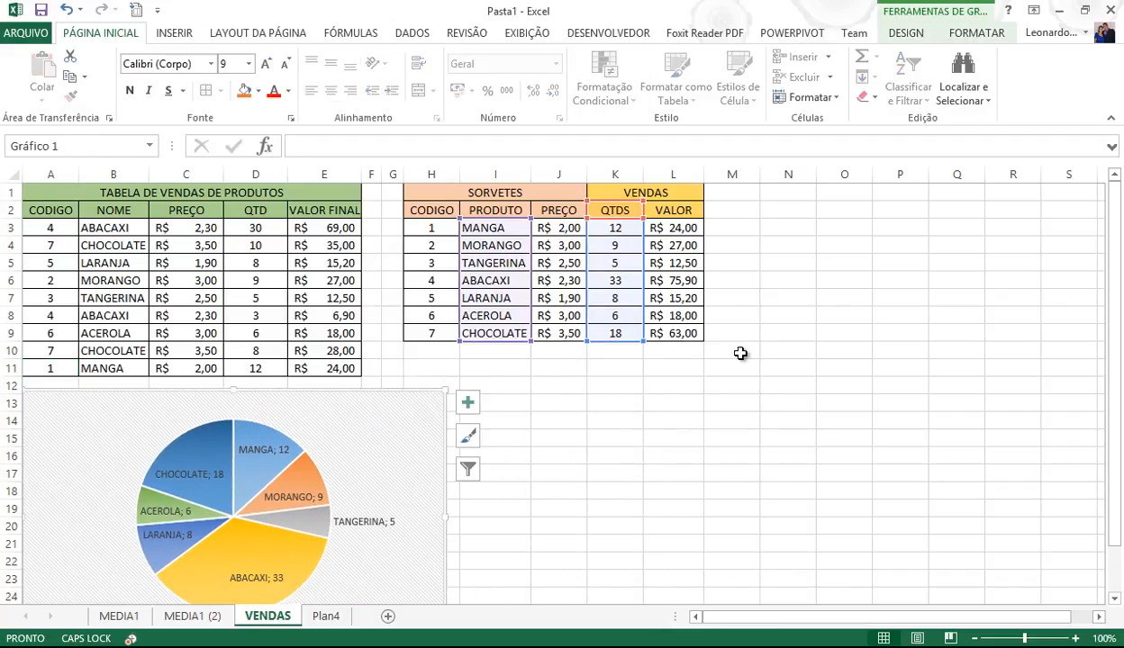
- Enter 'Contorle' in M2 and 'Barras' in M1, then widen column M
left_click(711, 215)
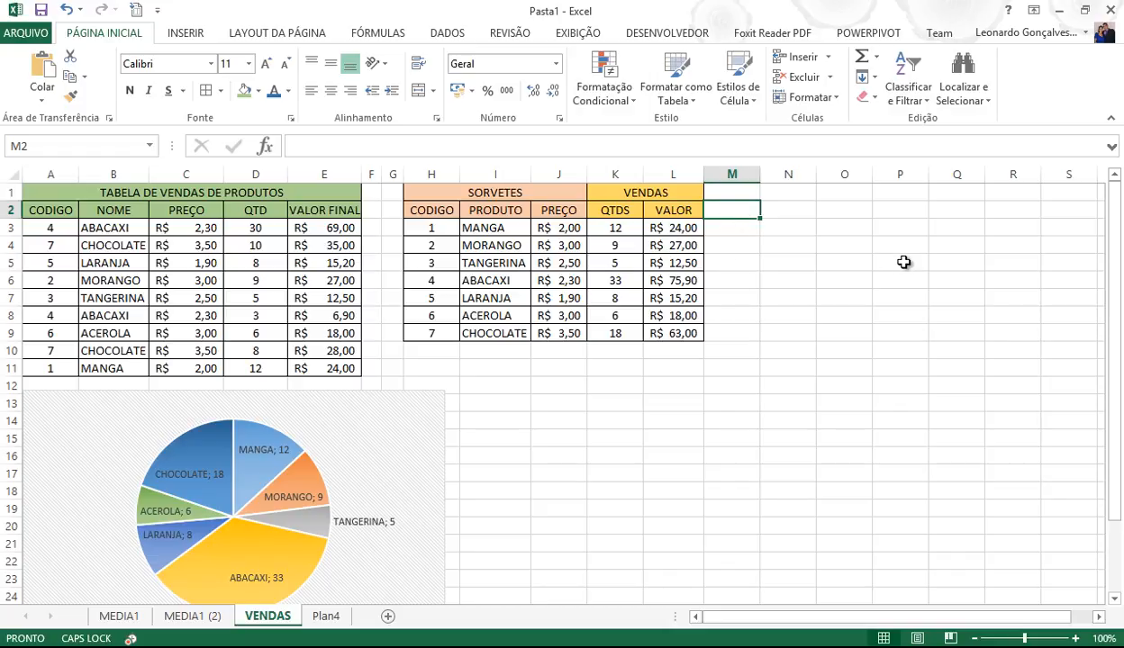
type("Contorle")
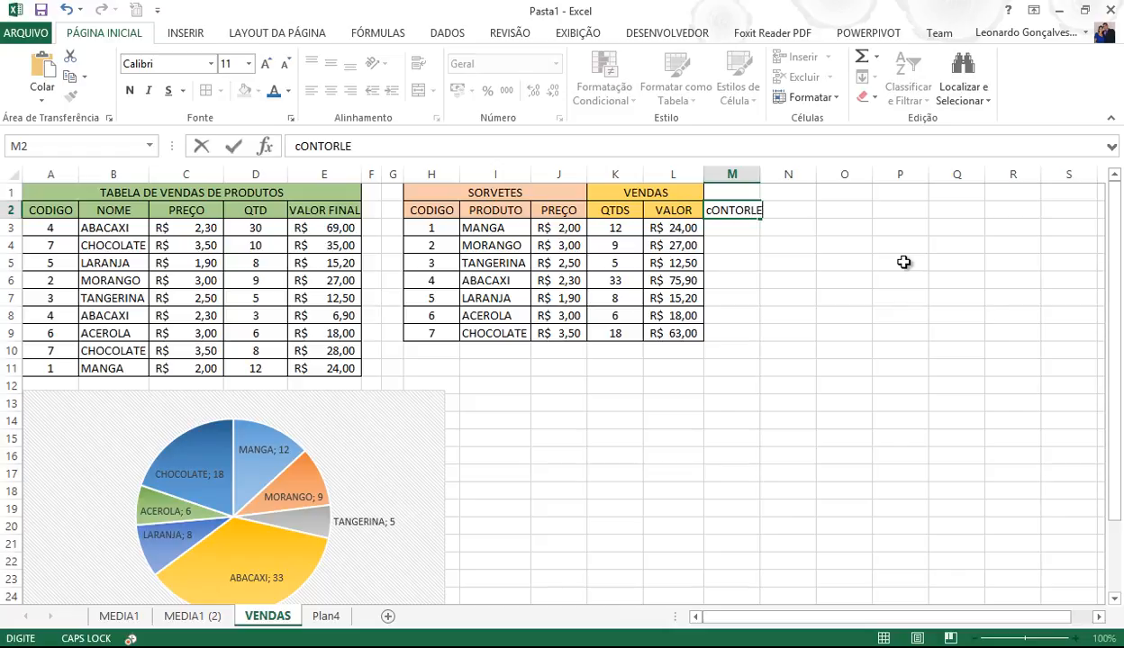
key("Return")
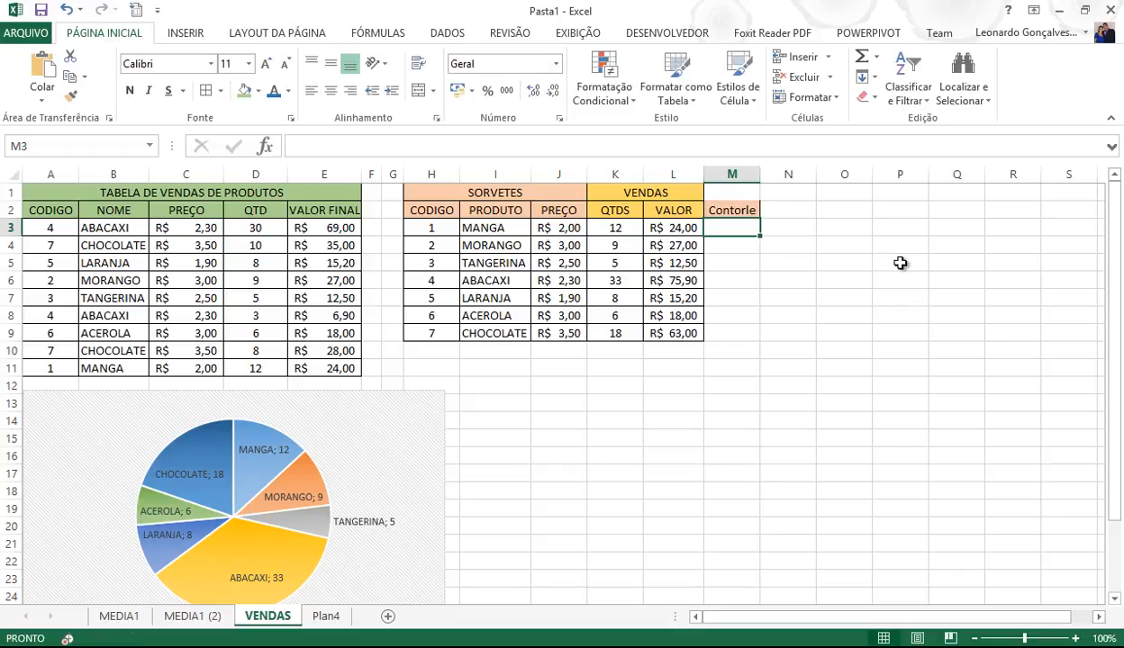
left_click(742, 196)
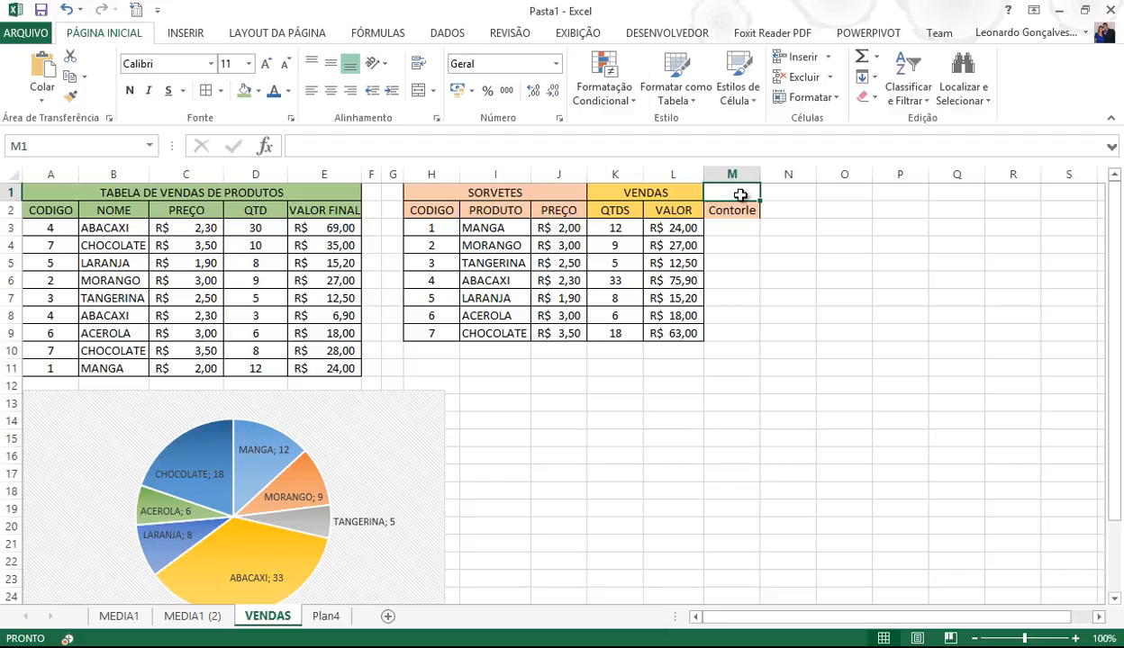
type("Barras")
key("Return")
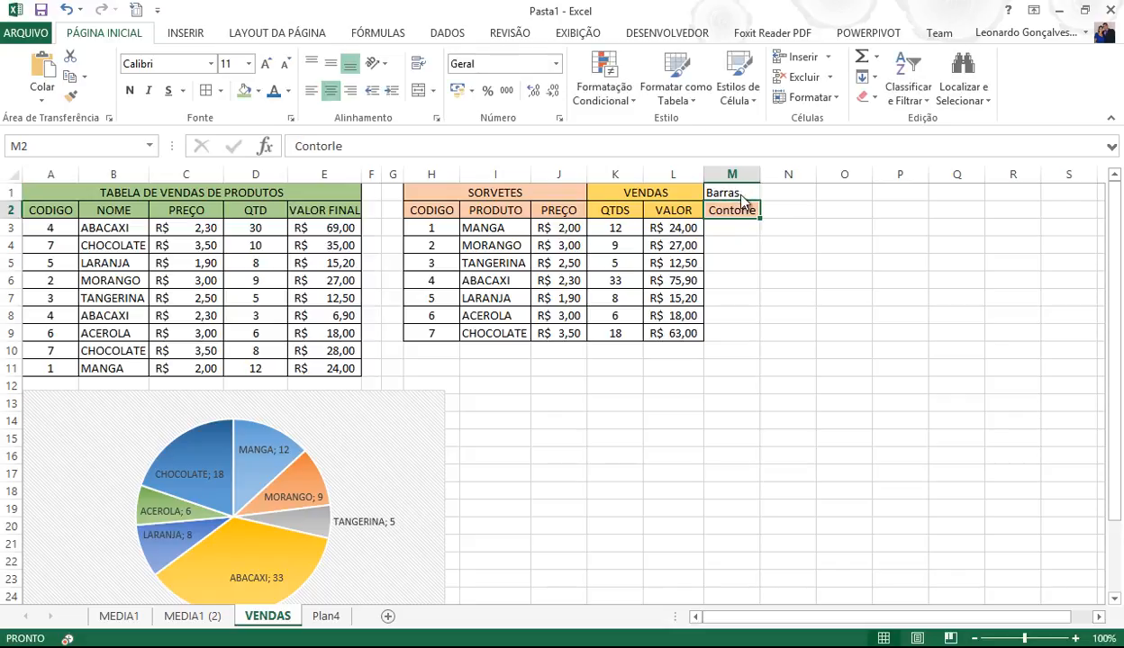
left_click_drag(759, 175, 830, 182)
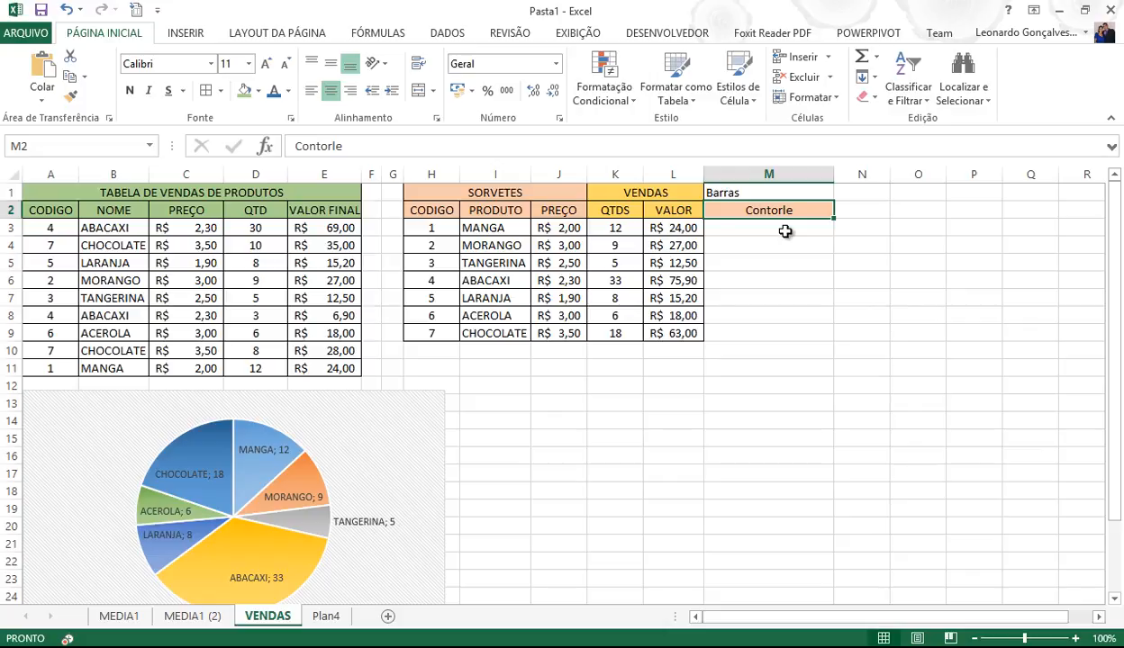
left_click(785, 231)
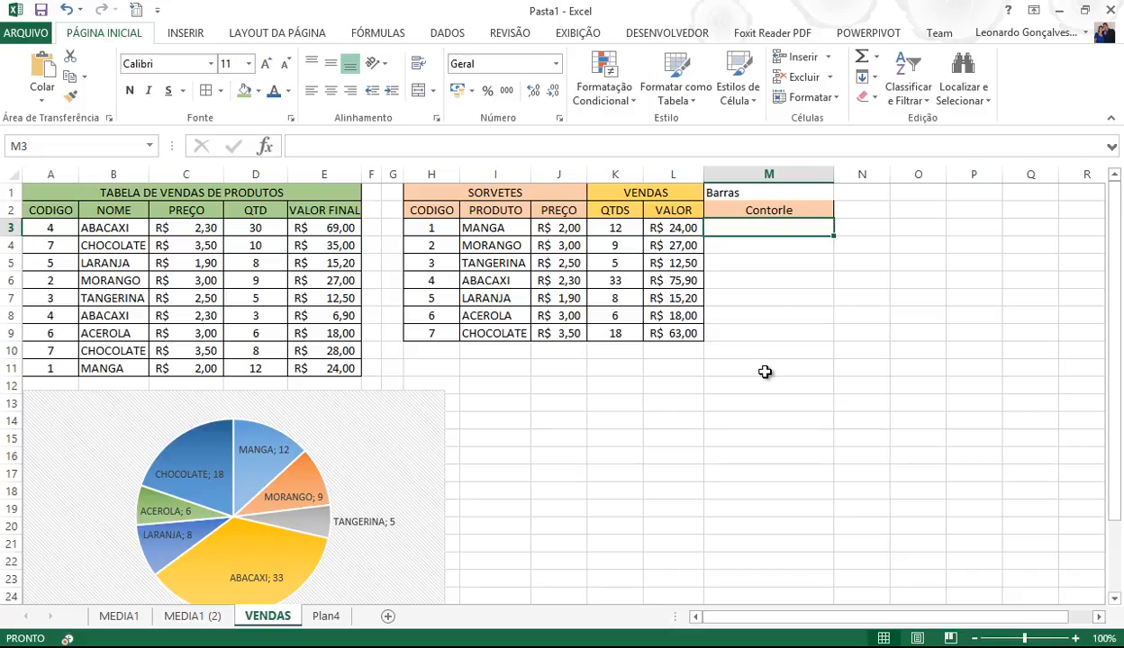
- Begin a formula in cell M3 under the Contorle heading by entering =
type("=")
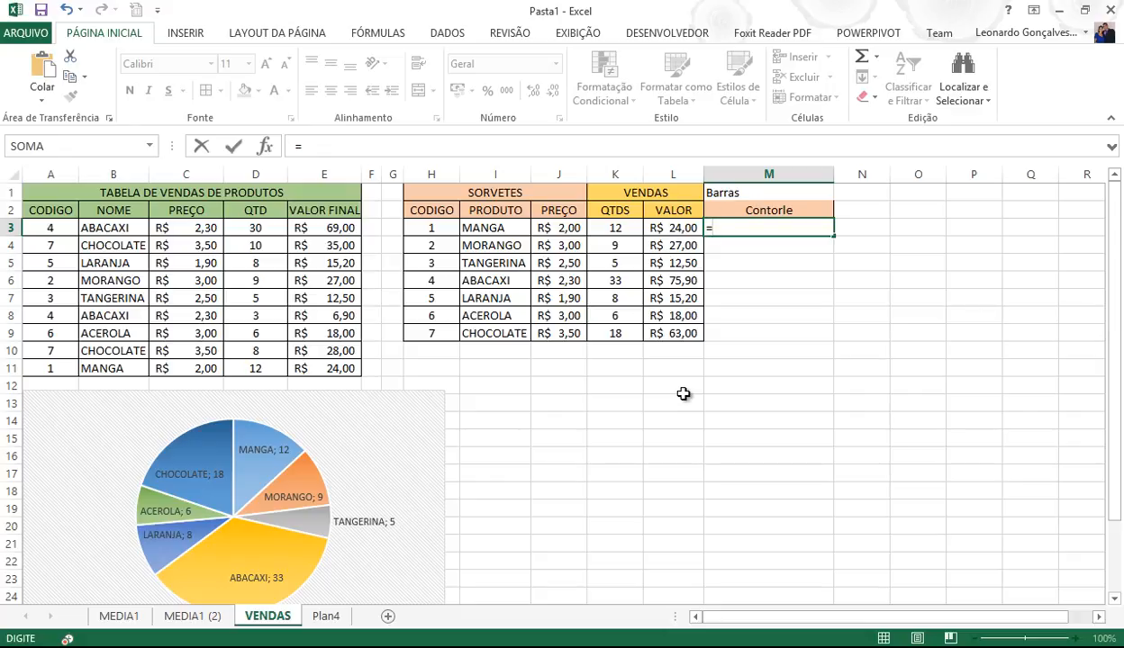
- Enter =(100*L3)/SOMA(L3:L9) in M3 to compute the sales share
type("som")
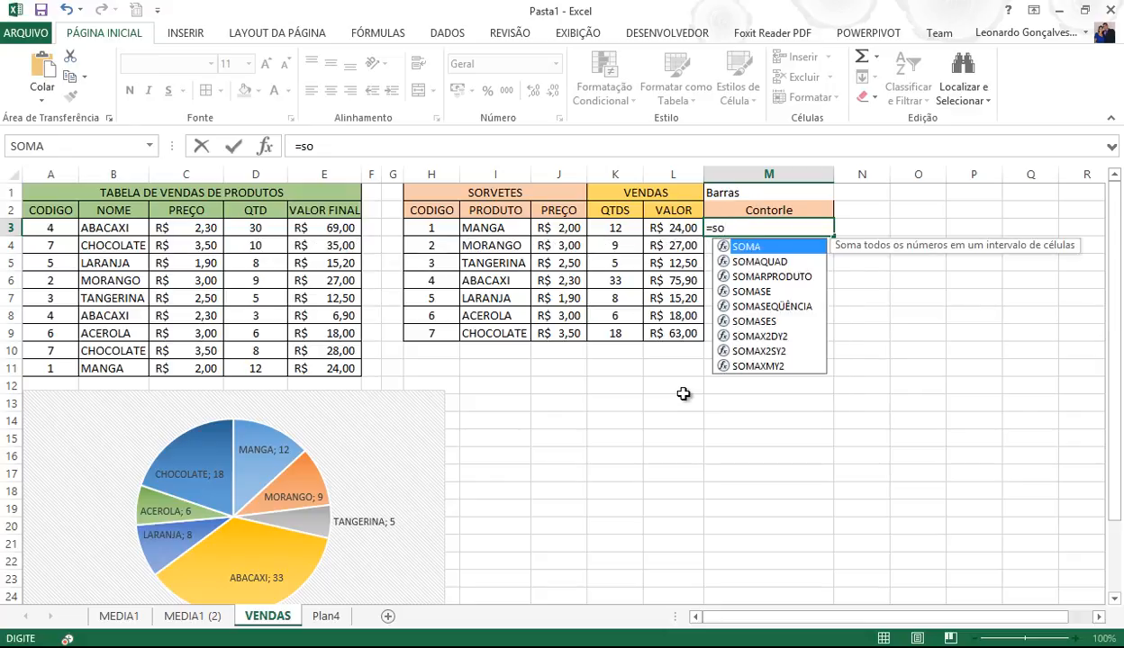
key("BackSpace")
key("BackSpace")
key("BackSpace")
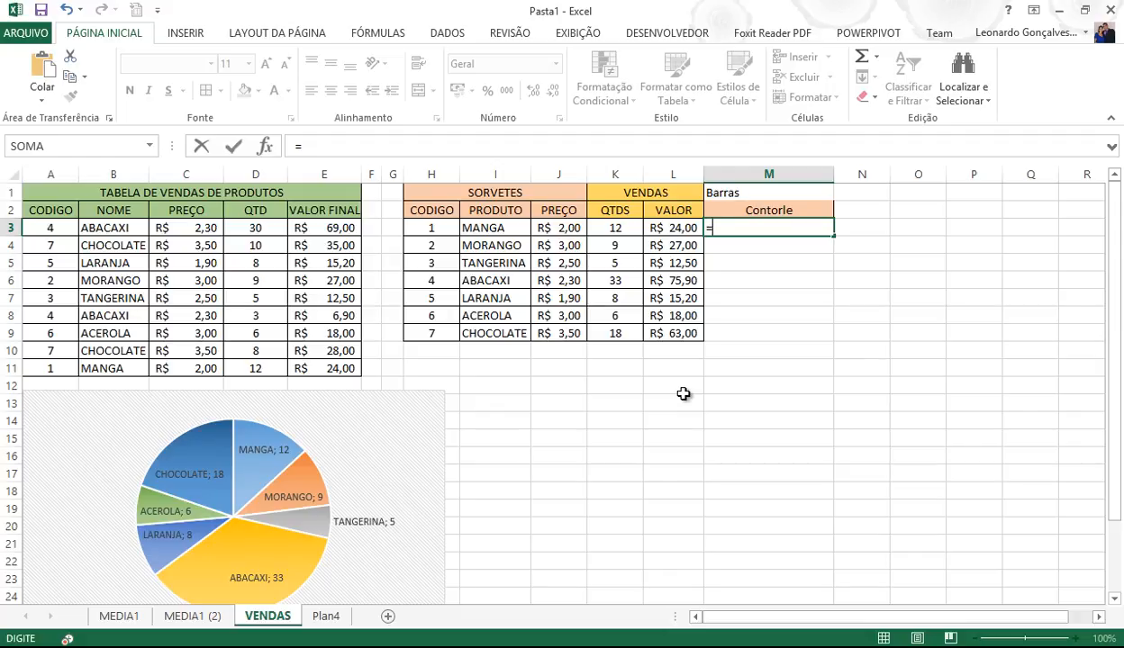
type("(100*")
left_click(685, 228)
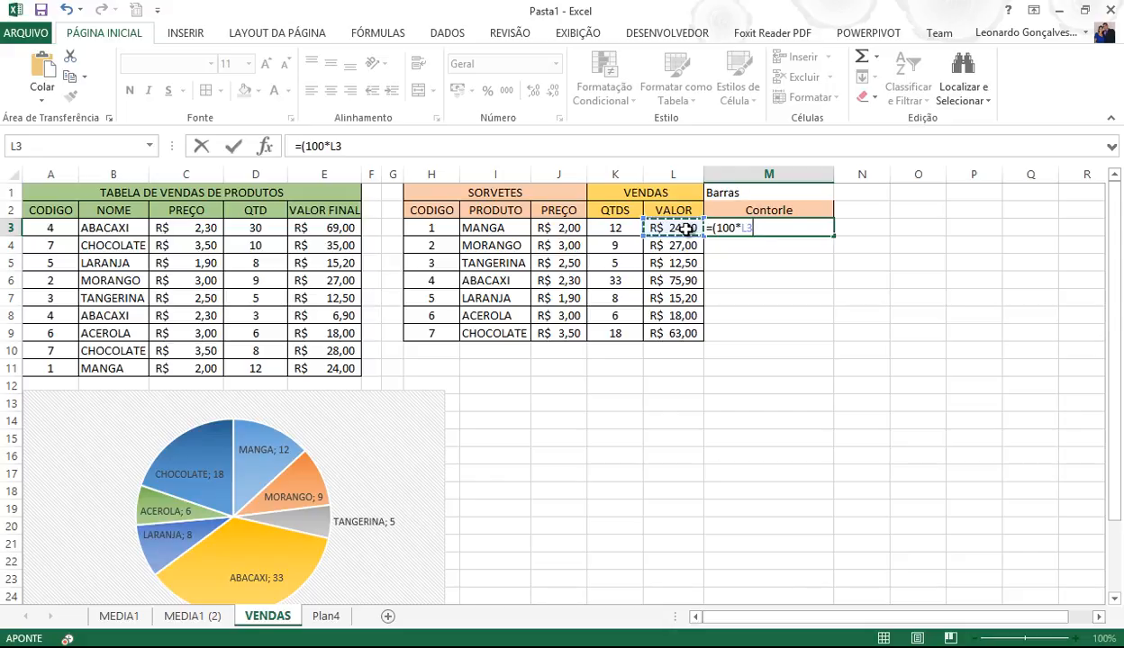
type(")")
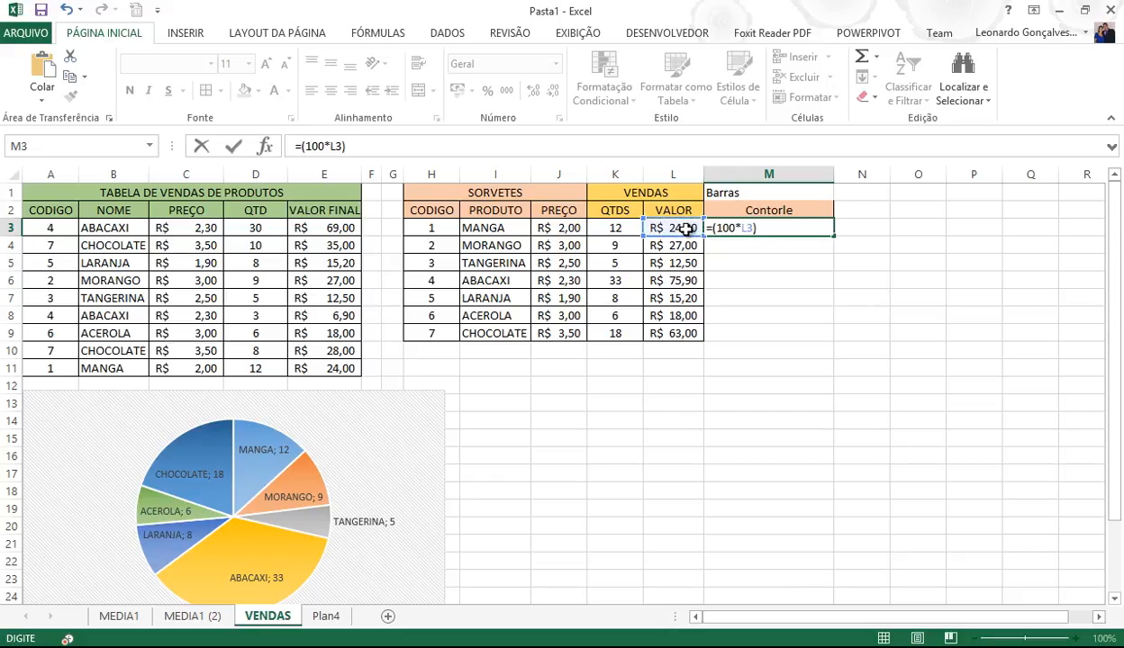
type("/soma")
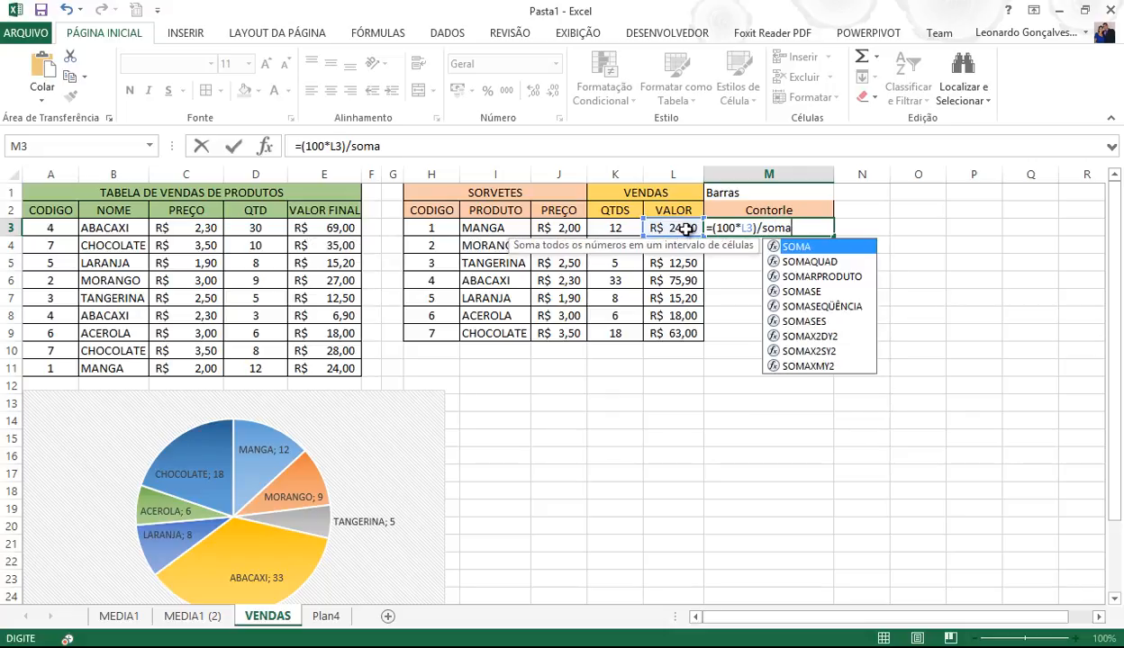
type("(")
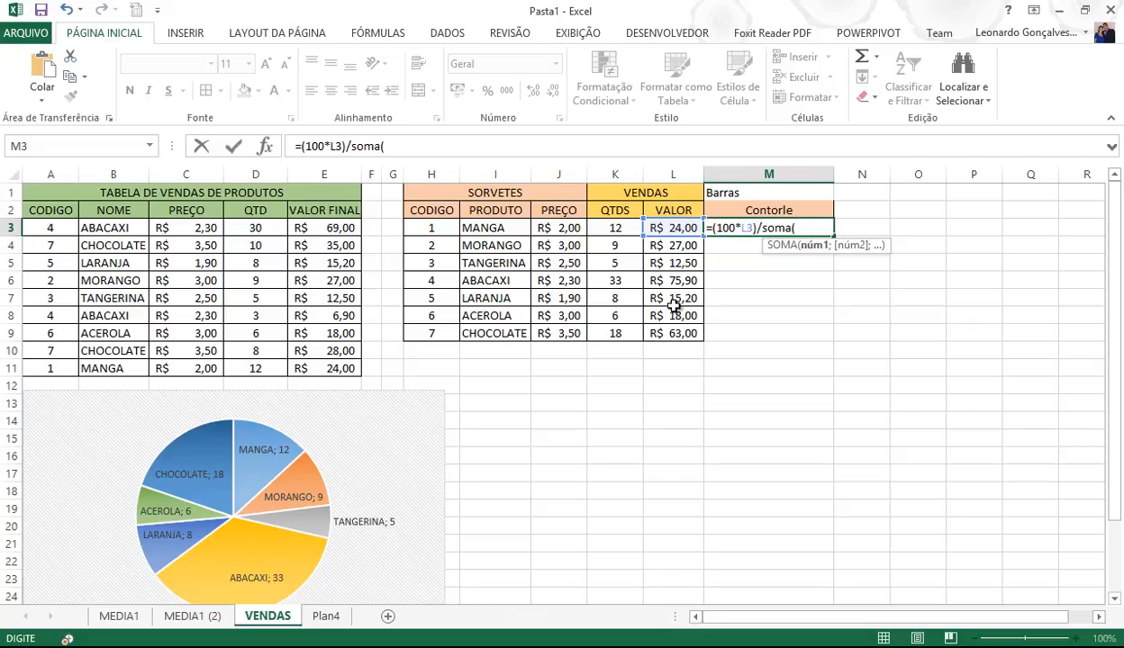
left_click_drag(673, 228, 673, 332)
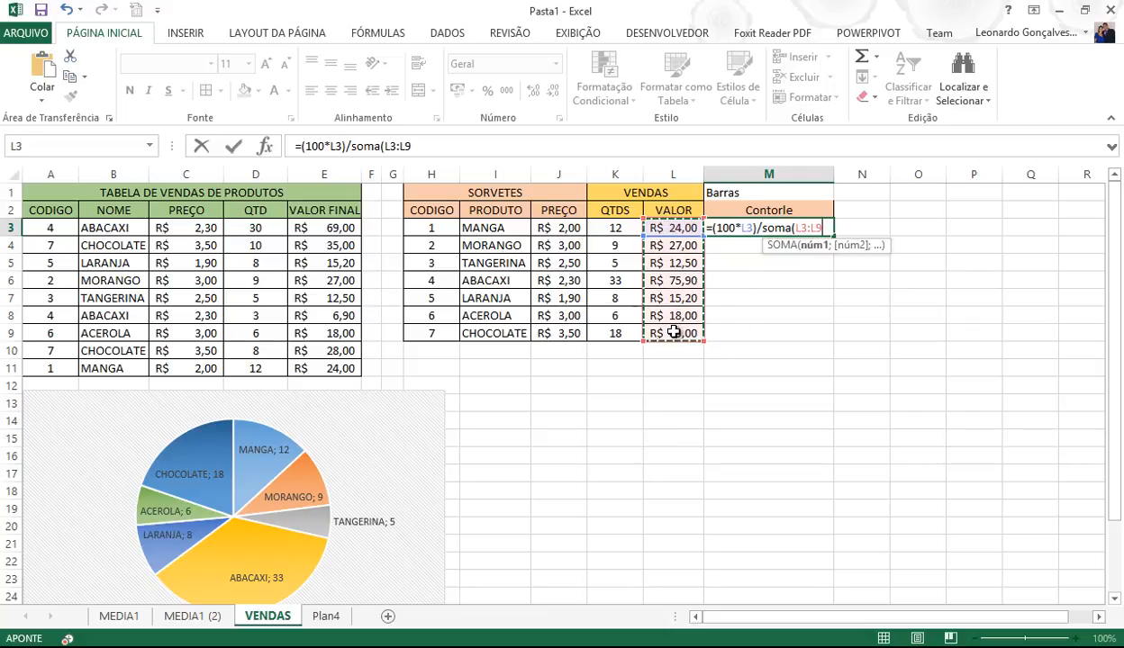
type(")")
key("Return")
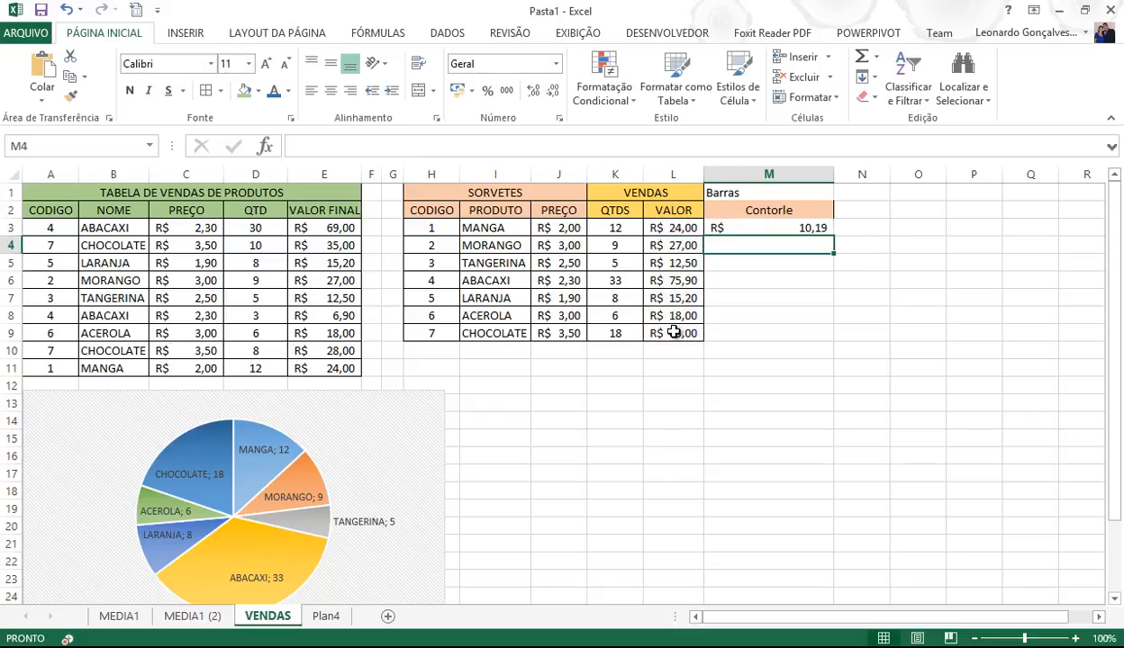
- Format M3:M9 with Percent Style
key("Up")
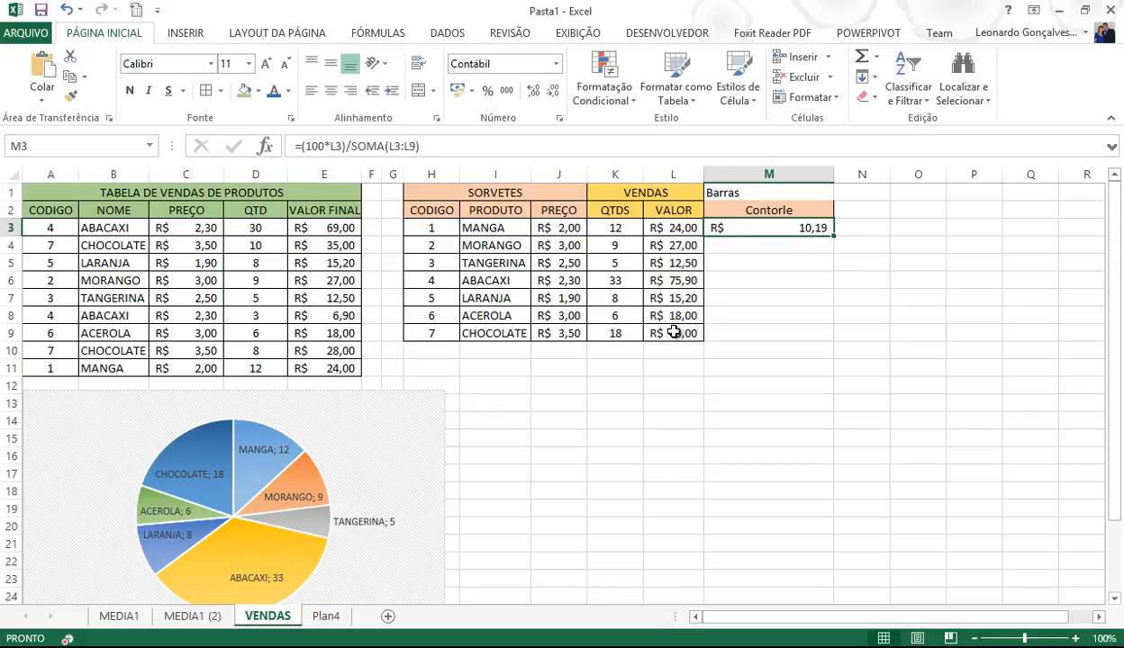
left_click_drag(756, 227, 776, 335)
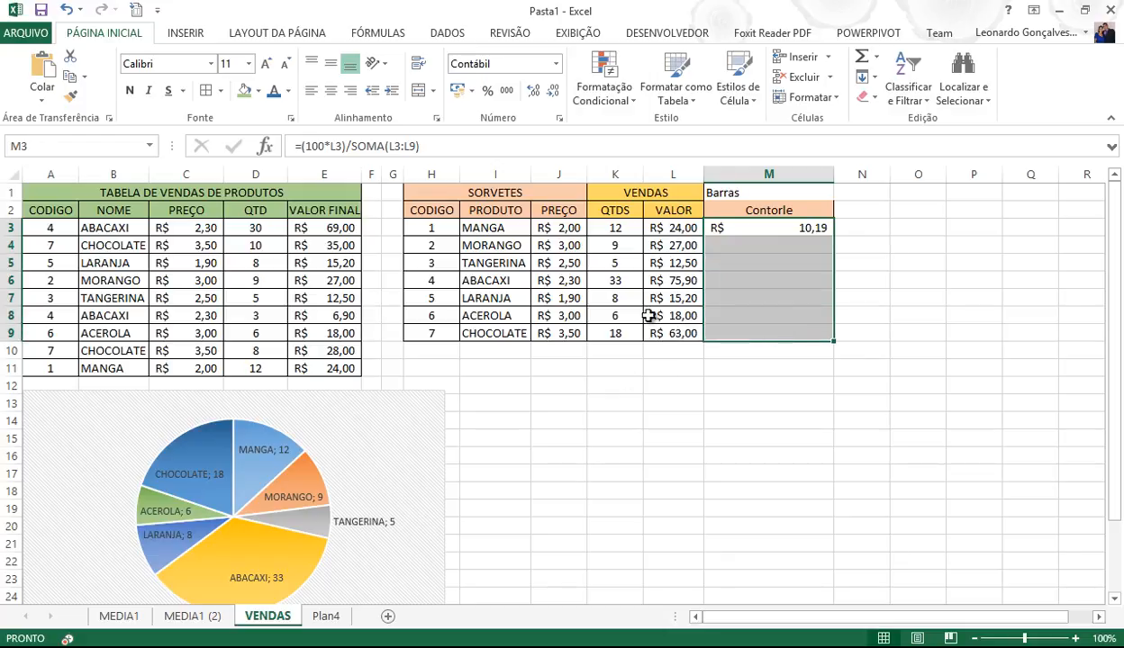
left_click(487, 92)
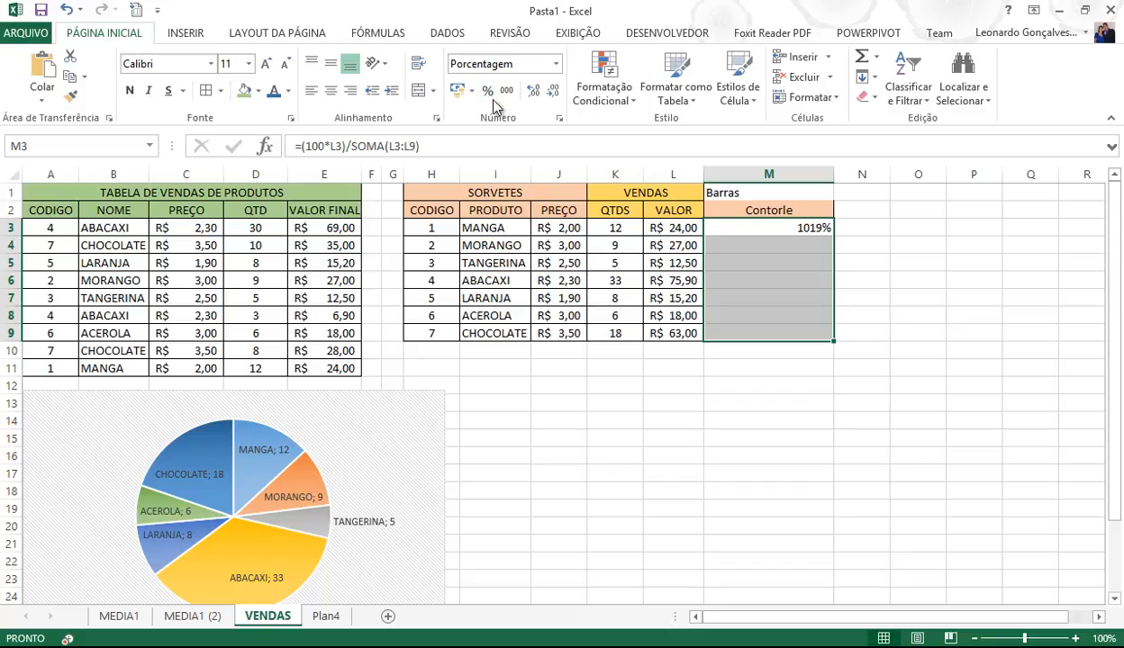
left_click(770, 233)
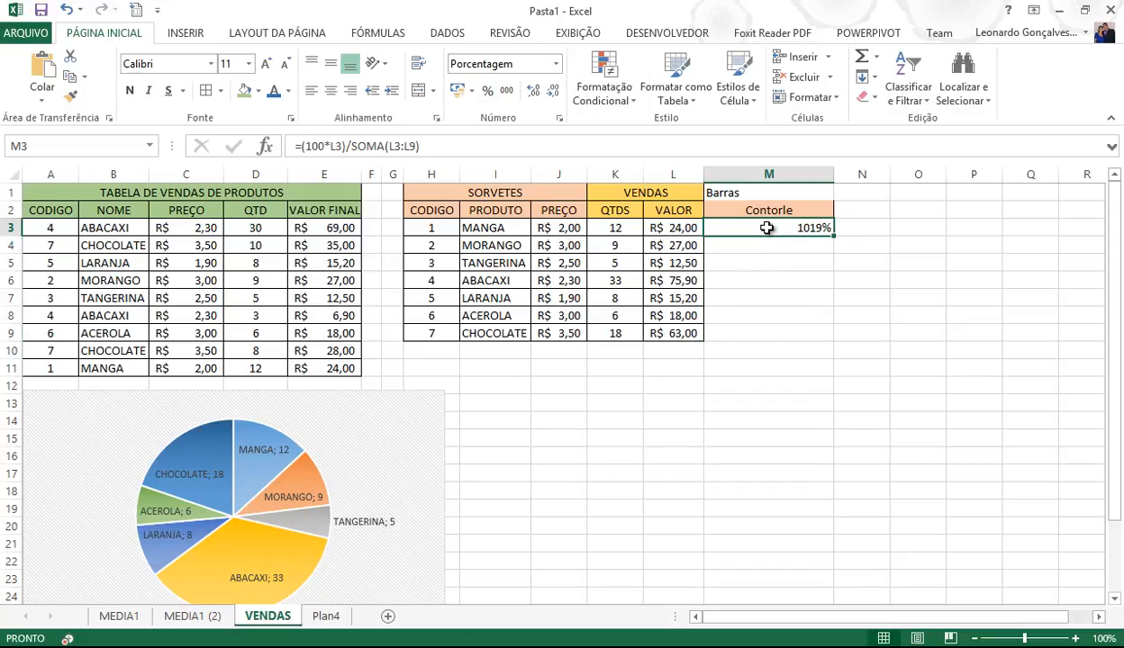
- Wrap M3's formula so it reads =((100*L3)/SOMA(L3:L9))/100
left_click(307, 144)
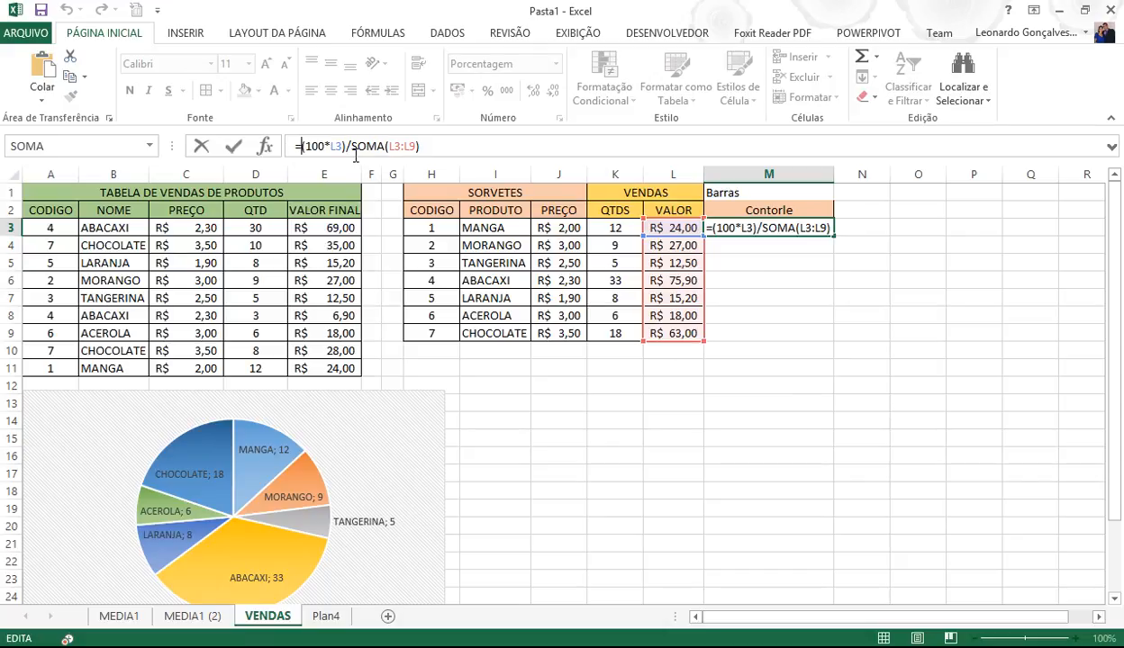
type("(")
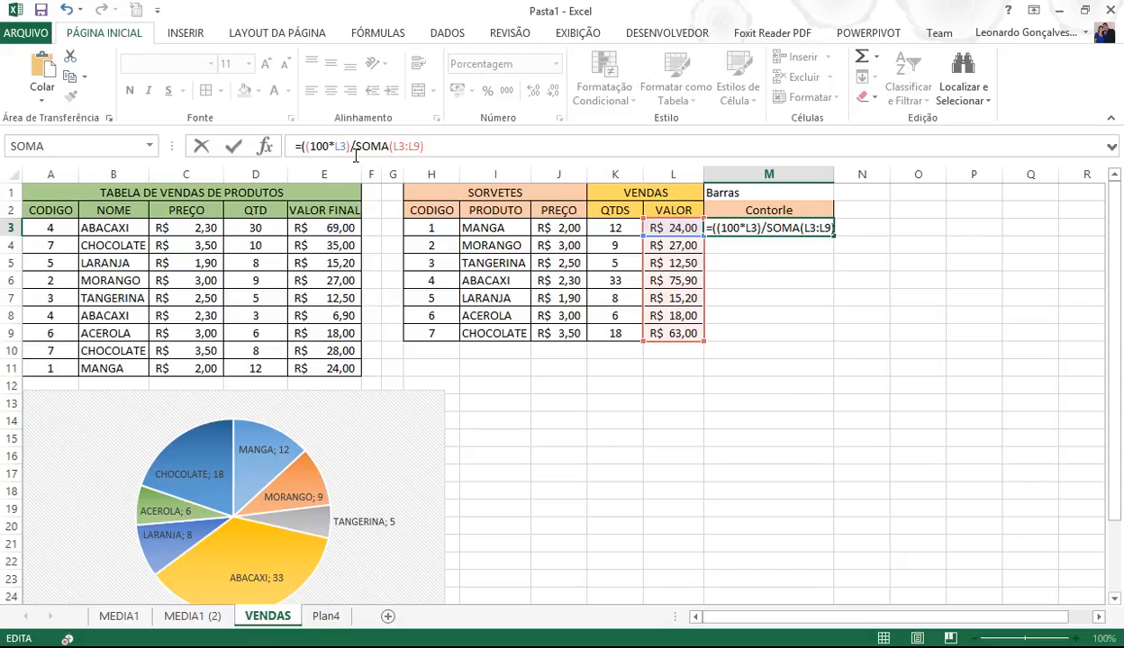
left_click(445, 150)
type(")")
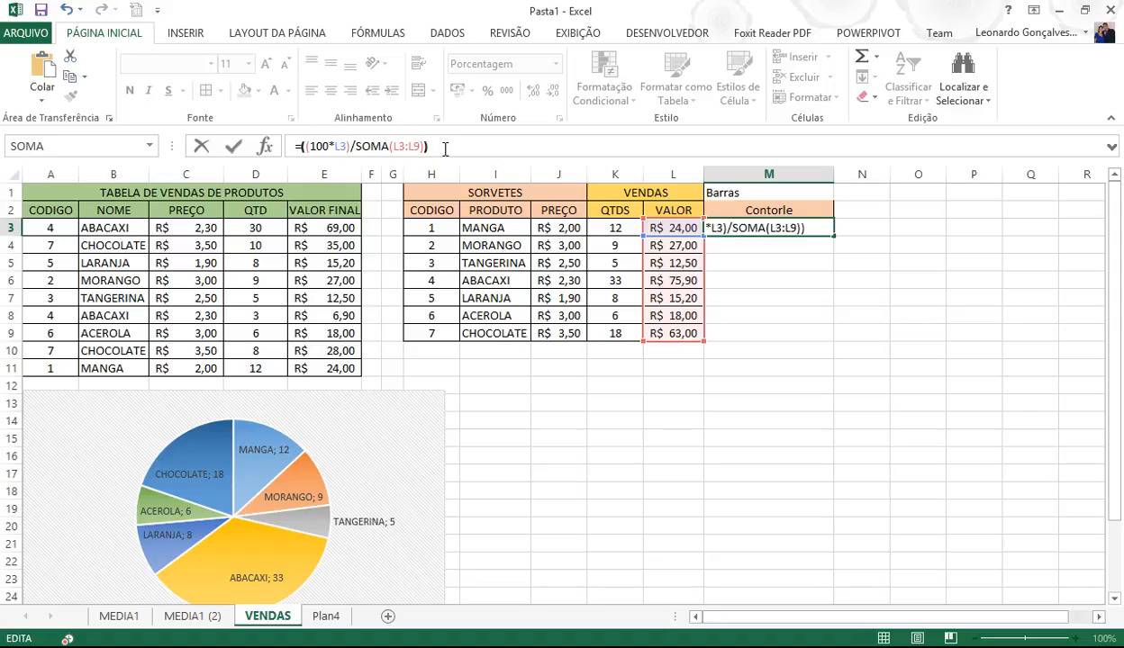
type("/100")
left_click_drag(420, 146, 392, 147)
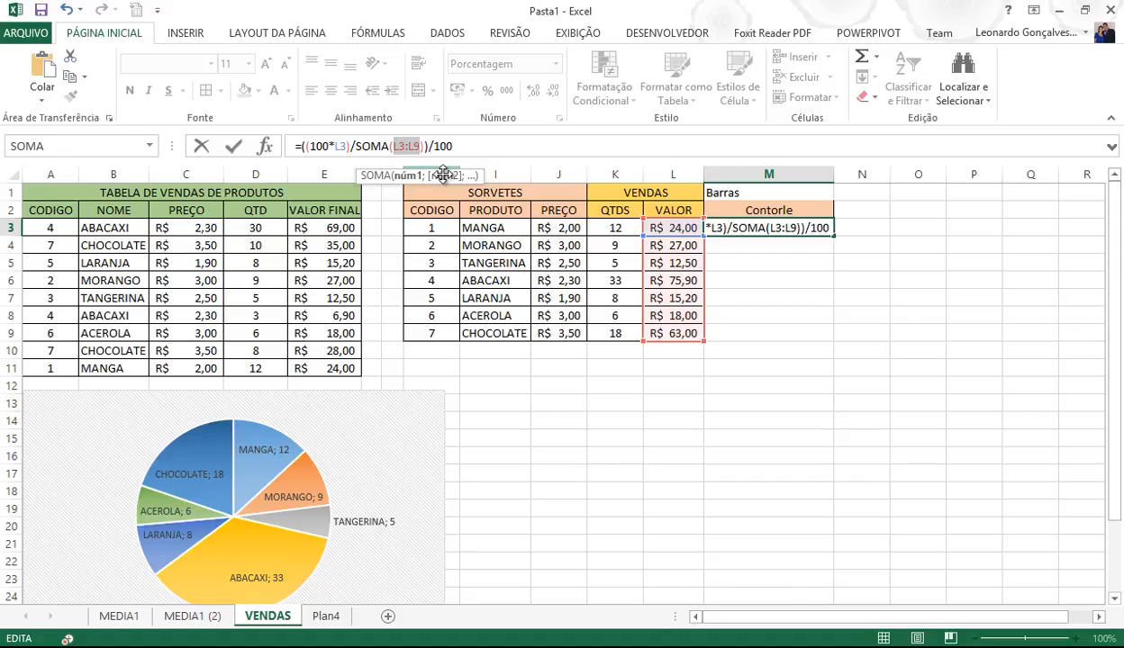
key("F5")
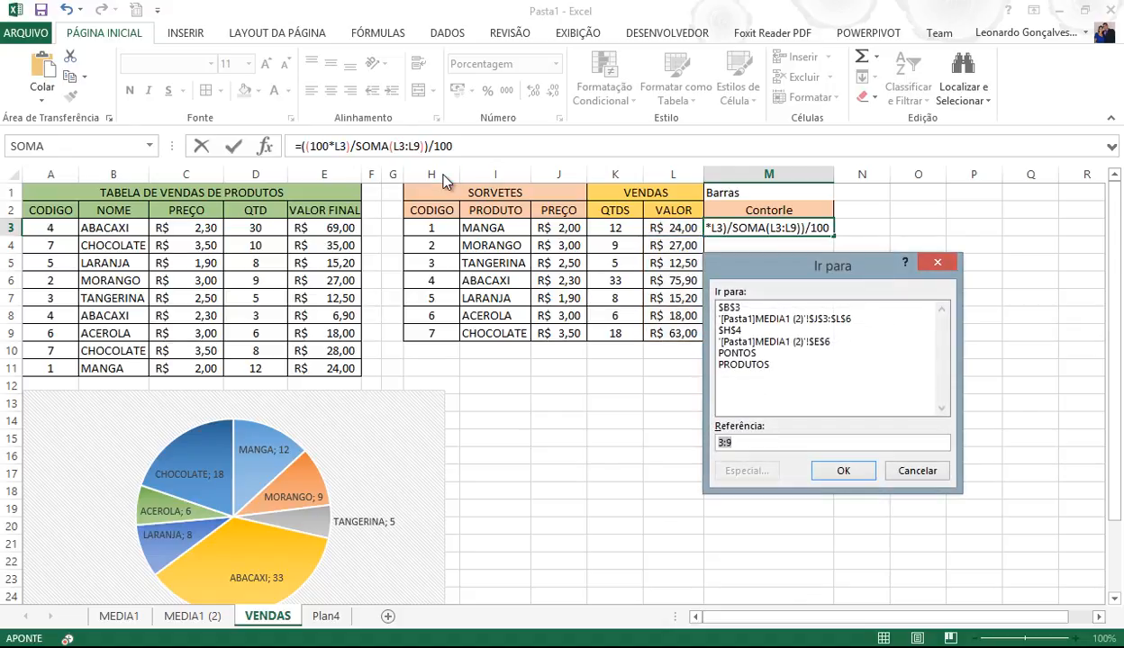
left_click(928, 478)
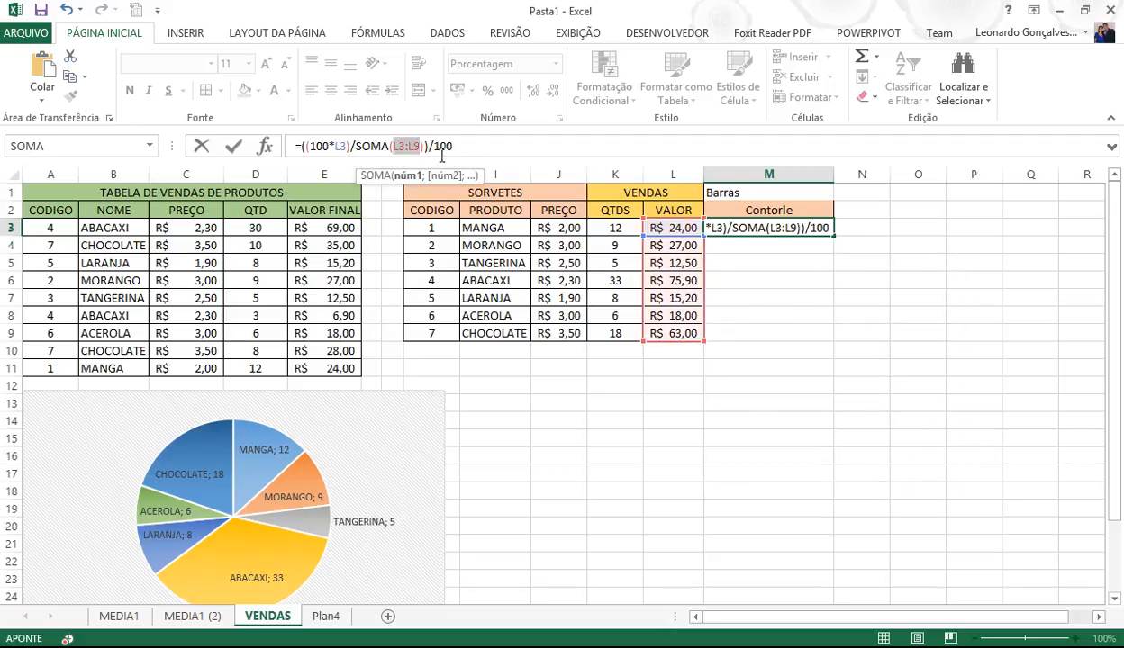
- Make the sum range absolute ($L$3:$L$9) and show M3 with two decimals as 10,19%
left_click(396, 149)
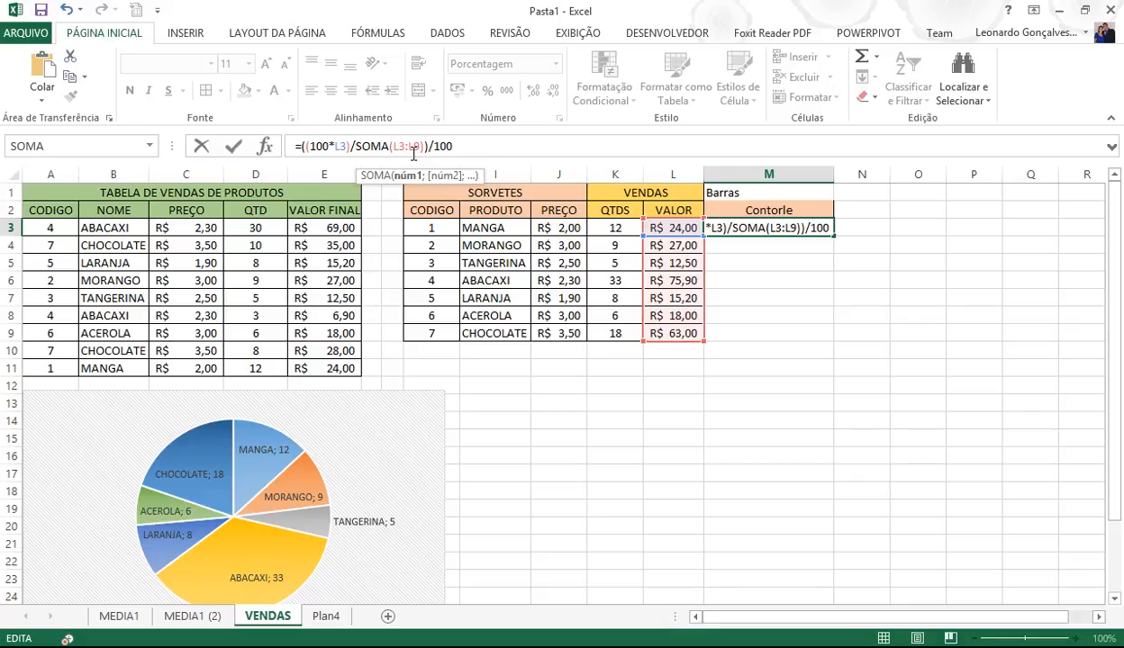
type("$")
key("Right")
type("$")
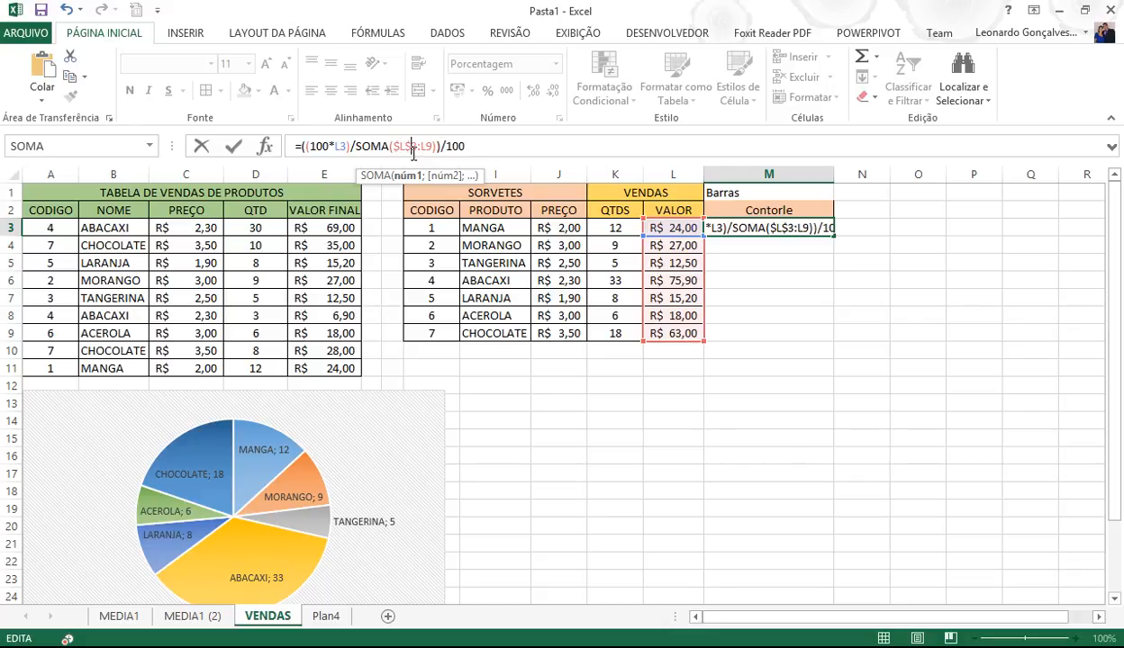
key("Right")
type("$")
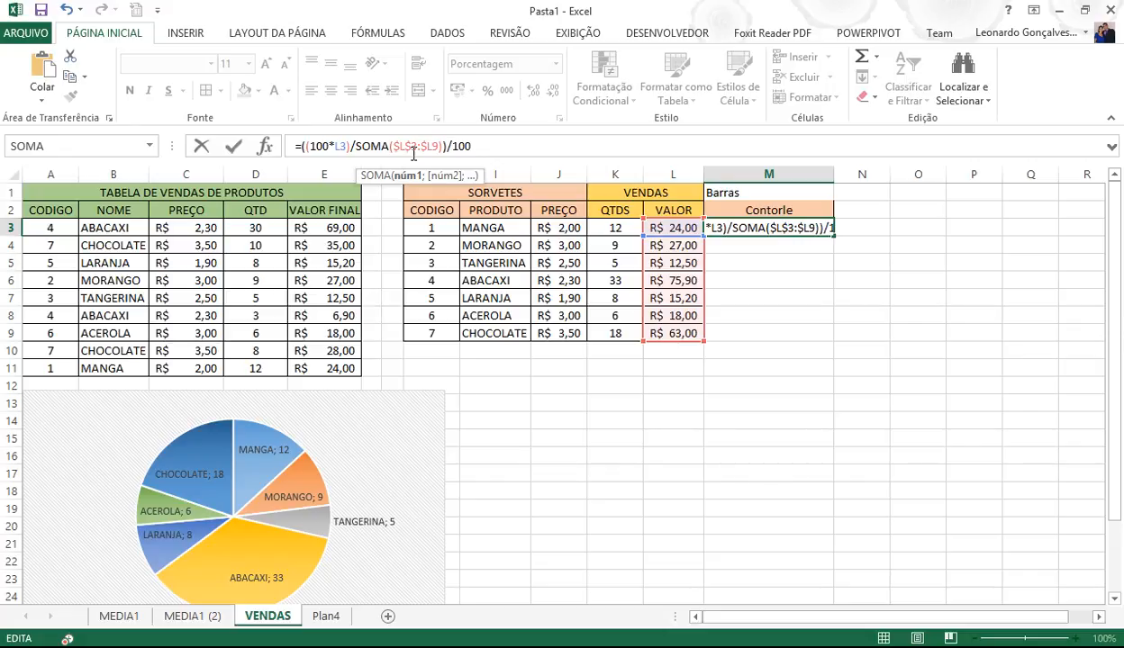
key("Right")
type("$")
key("ctrl+Return")
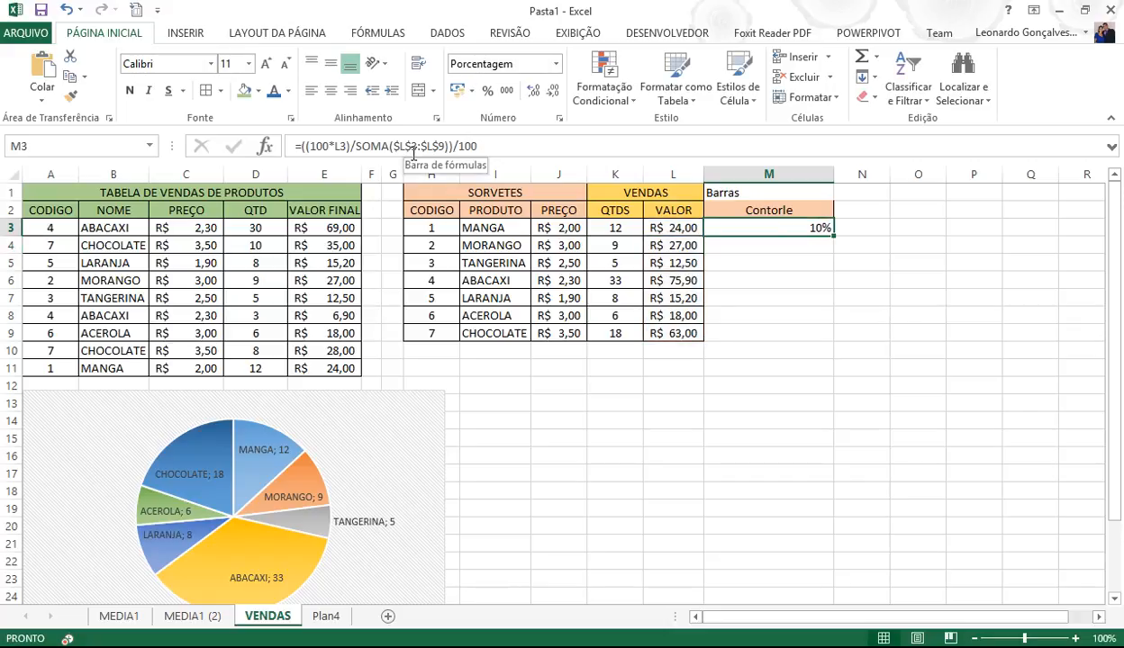
left_click(536, 92)
left_click(539, 93)
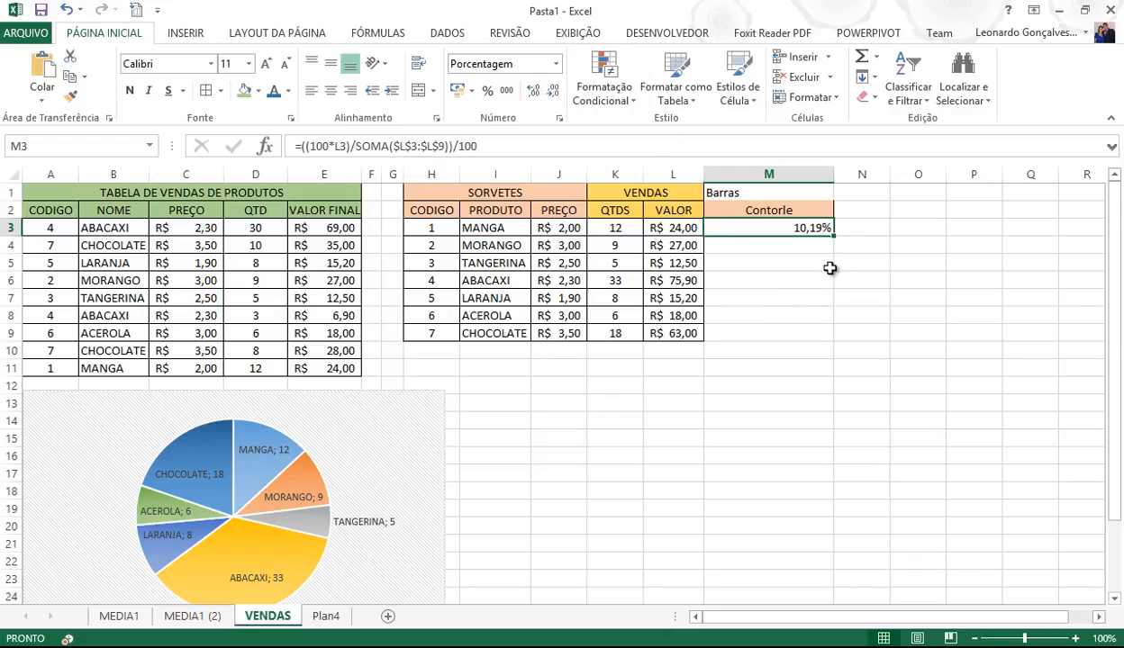
- Fill M3's share formula down to M9 and change A10's code to 1 so row 10 is MANGA
left_click_drag(832, 235, 826, 348)
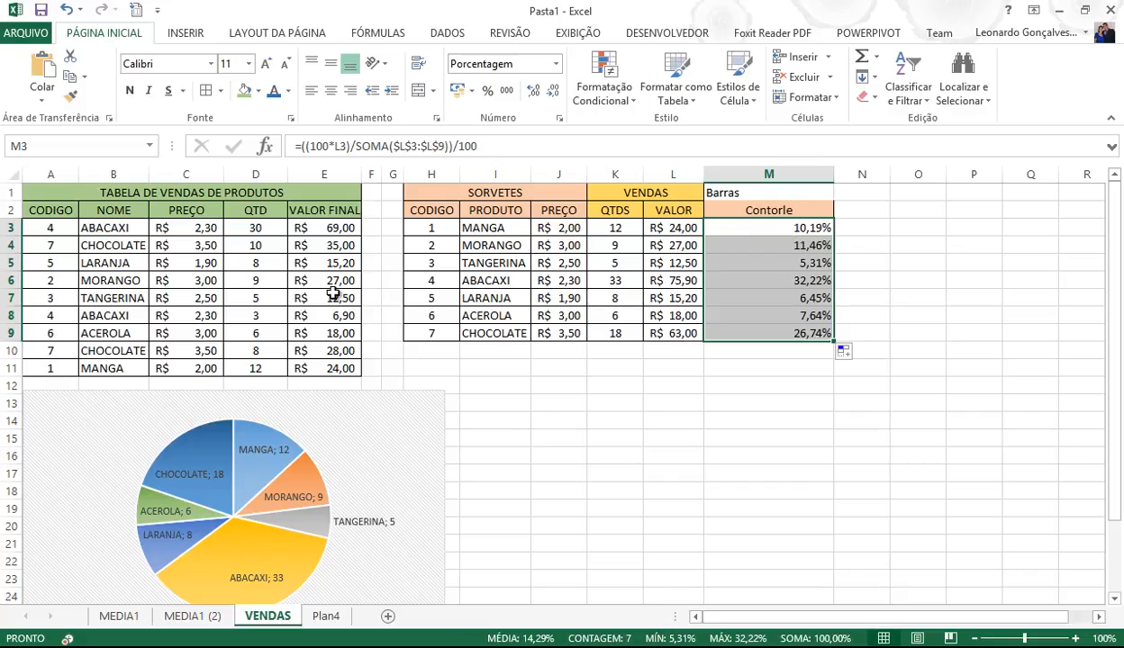
left_click(56, 352)
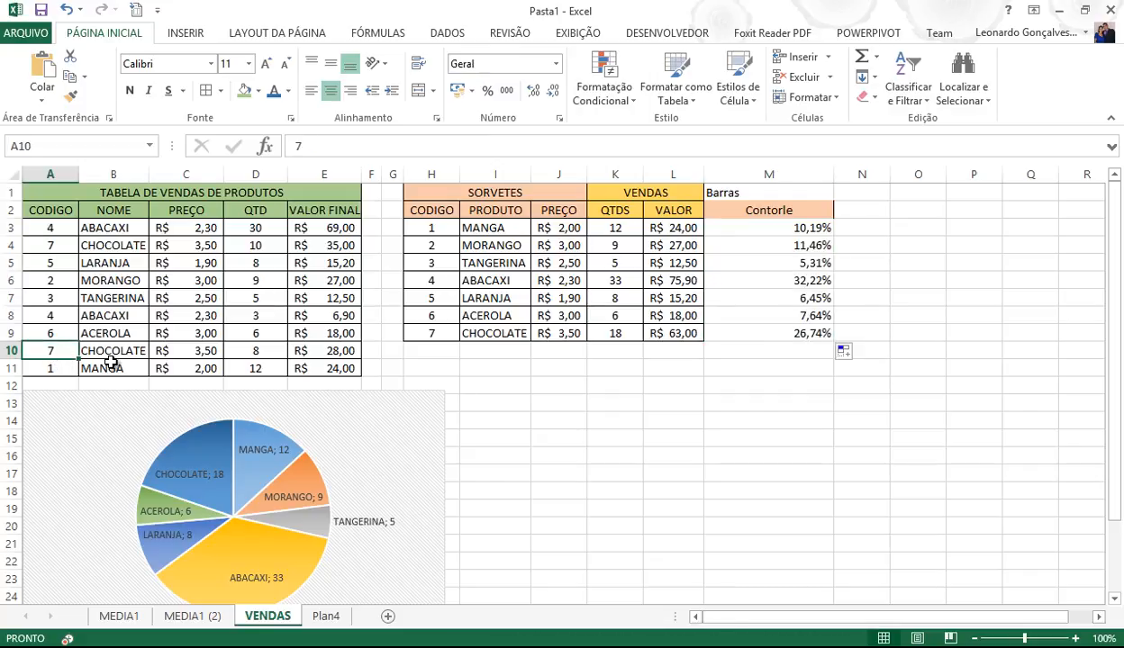
type("1")
key("Return")
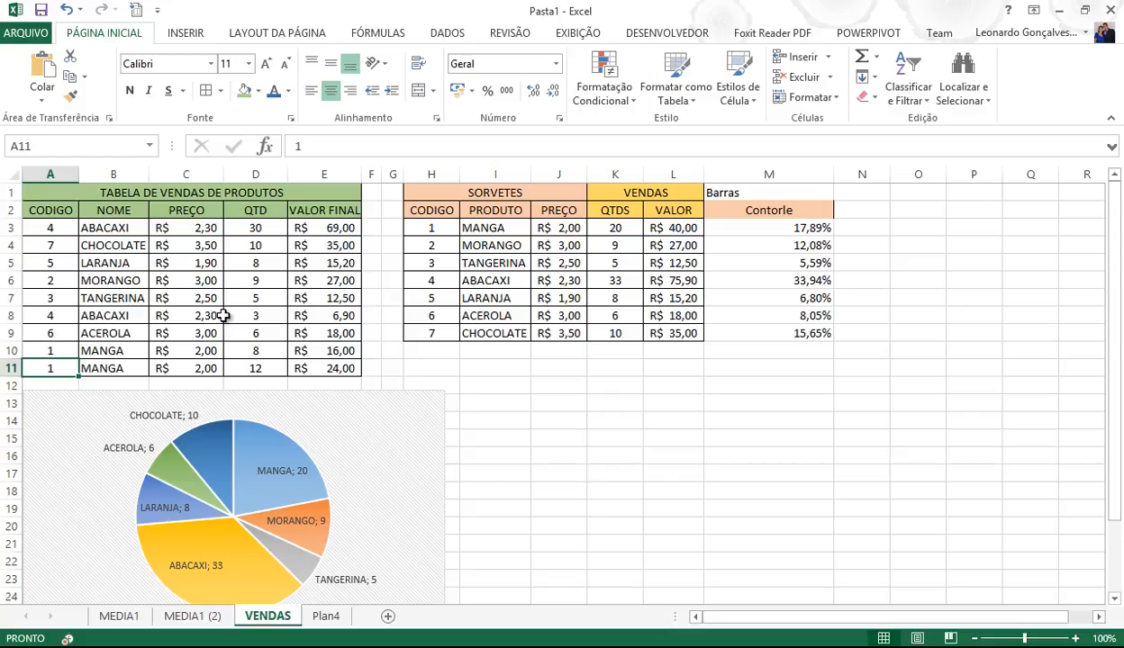
left_click_drag(768, 193, 752, 331)
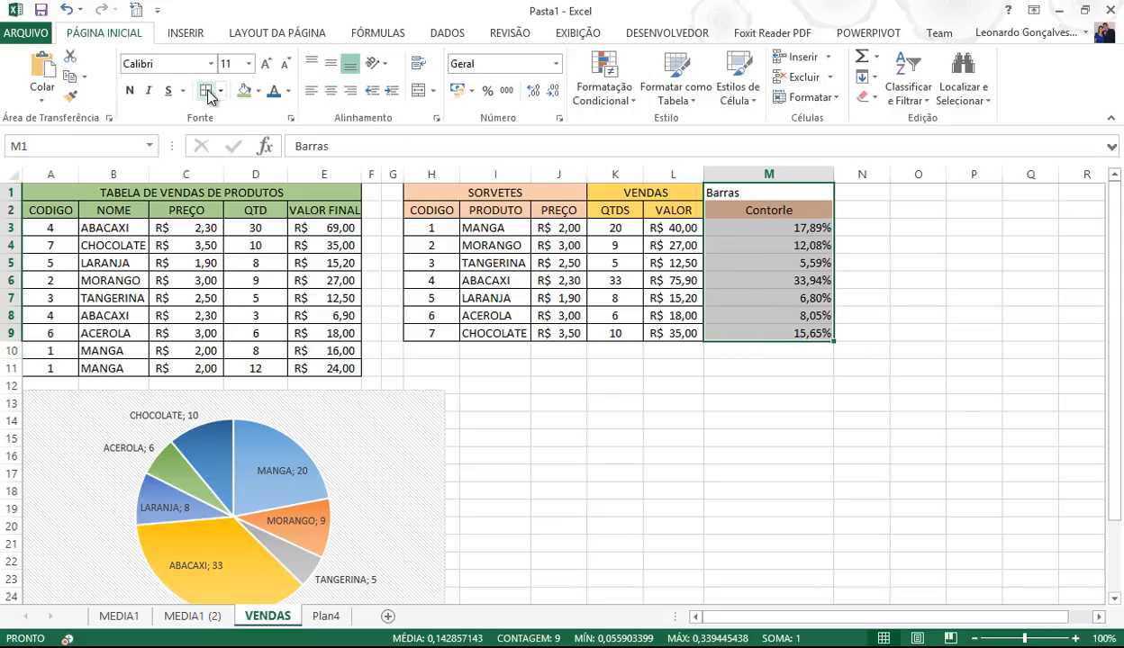
- Give the Barras heading in M1 a green fill and centre it
left_click(763, 279)
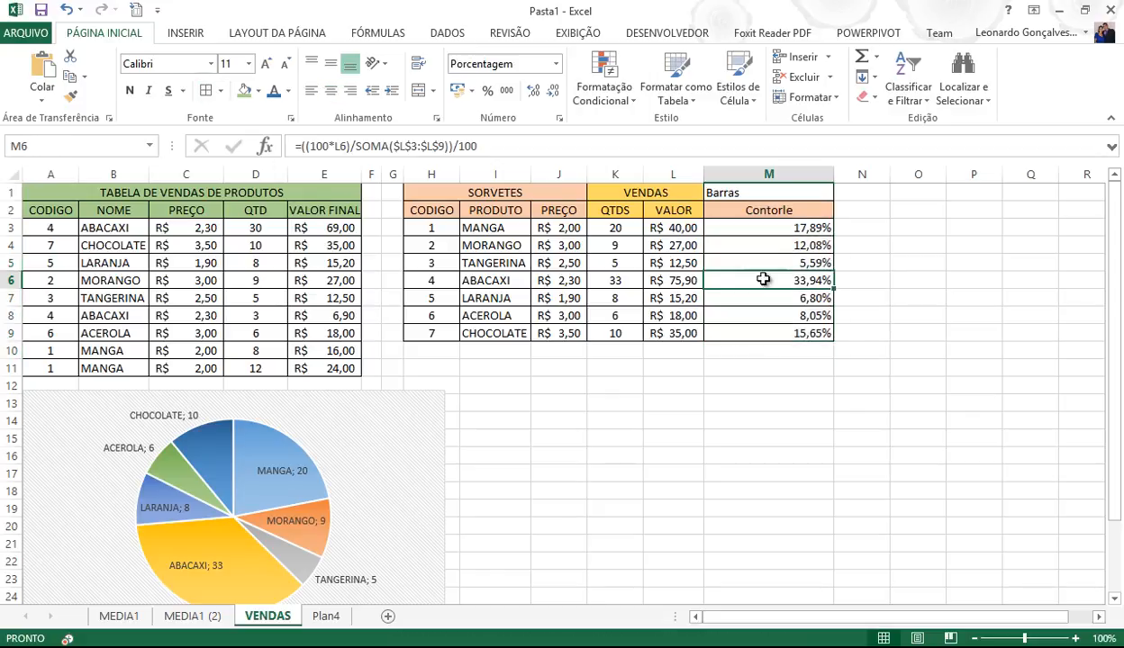
left_click(712, 188)
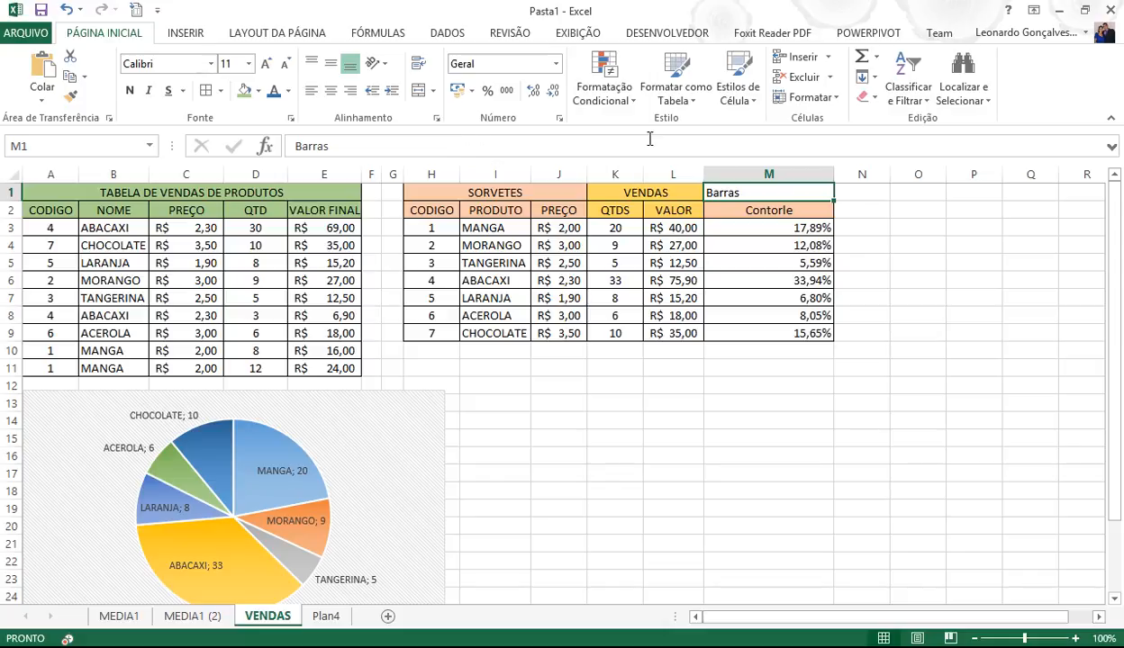
left_click(244, 93)
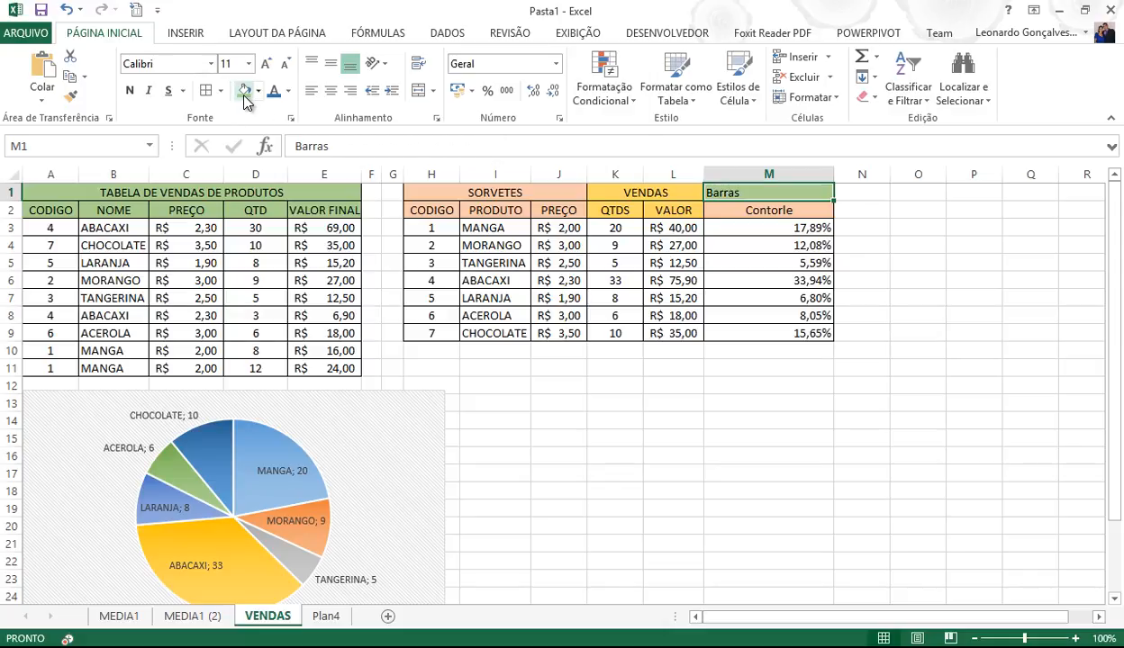
left_click(331, 94)
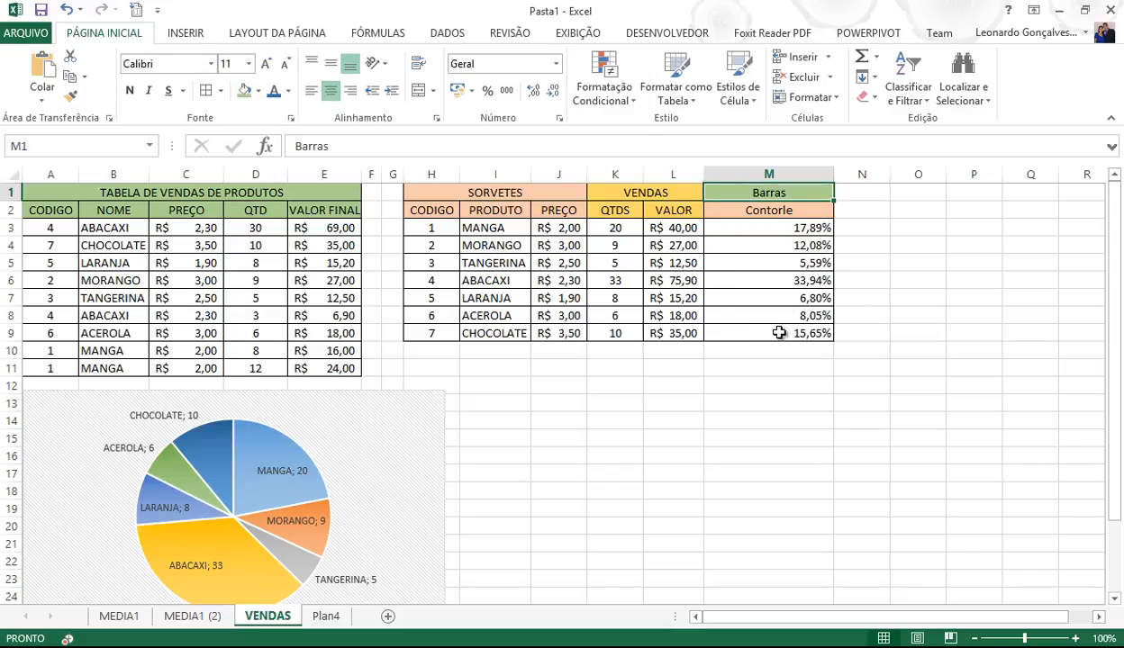
left_click(776, 231)
left_click_drag(785, 238, 790, 331)
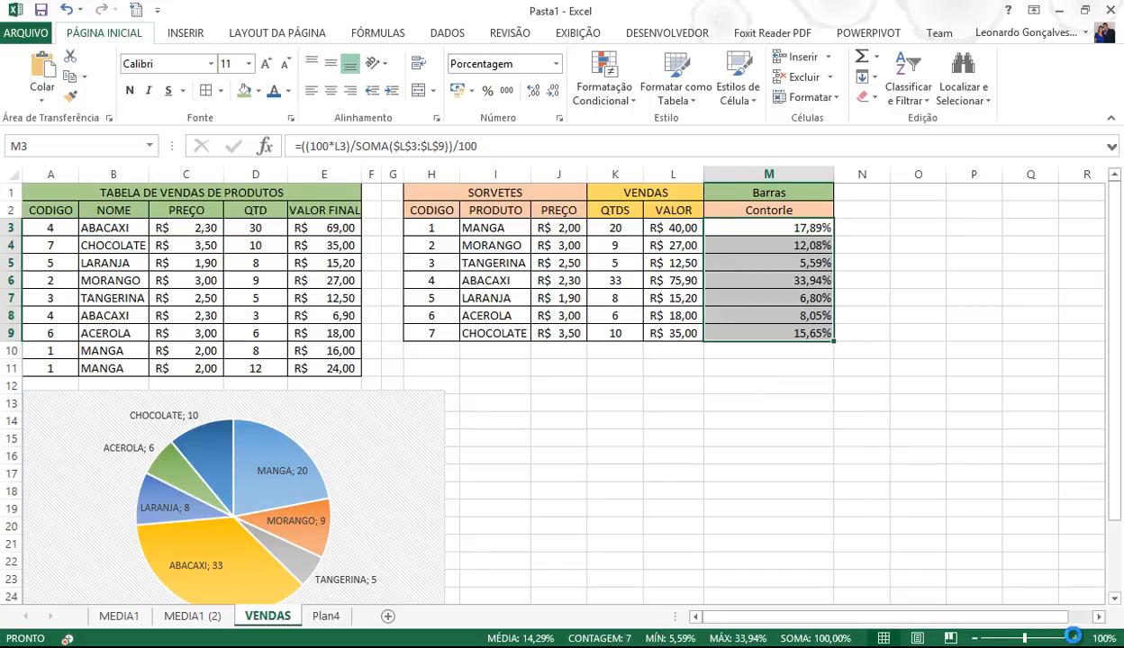
- Zoom in, select the Contorle percentages M3:M9 and open the Formatação Condicional menu
left_click(1075, 639)
left_click(1075, 639)
left_click(1075, 638)
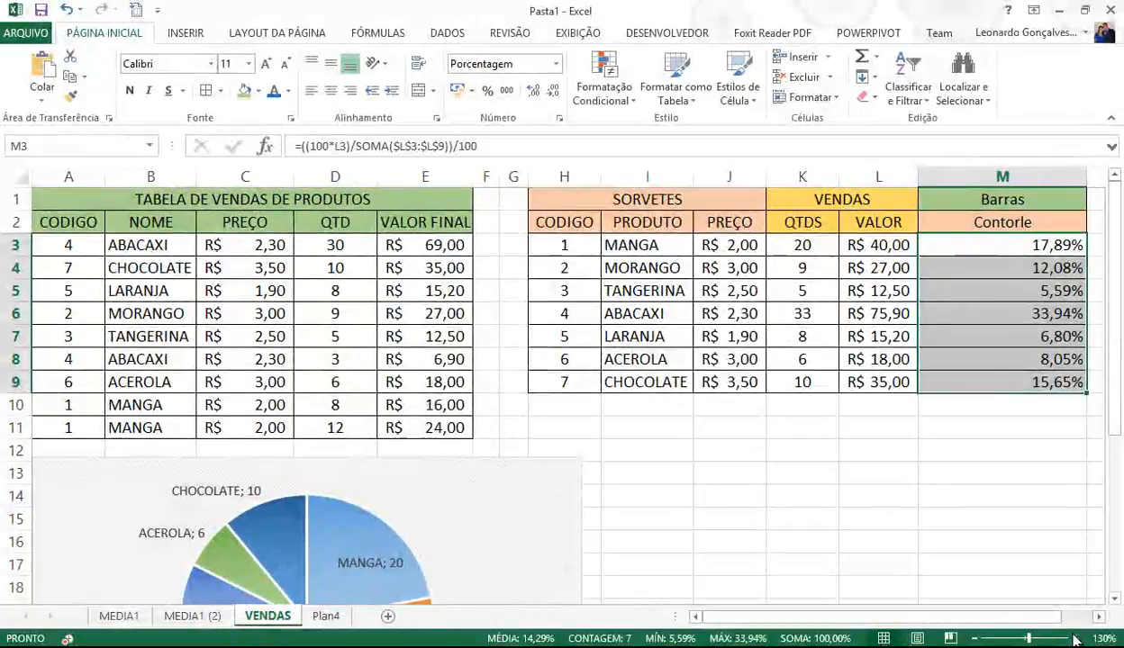
left_click_drag(946, 238, 981, 381)
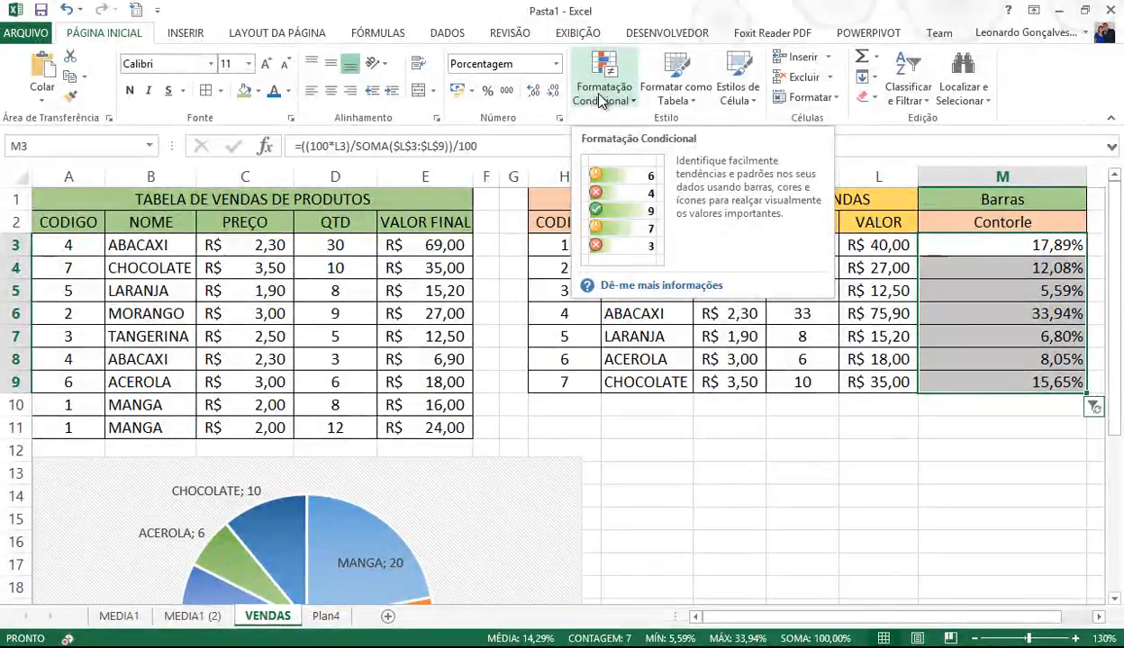
left_click(601, 97)
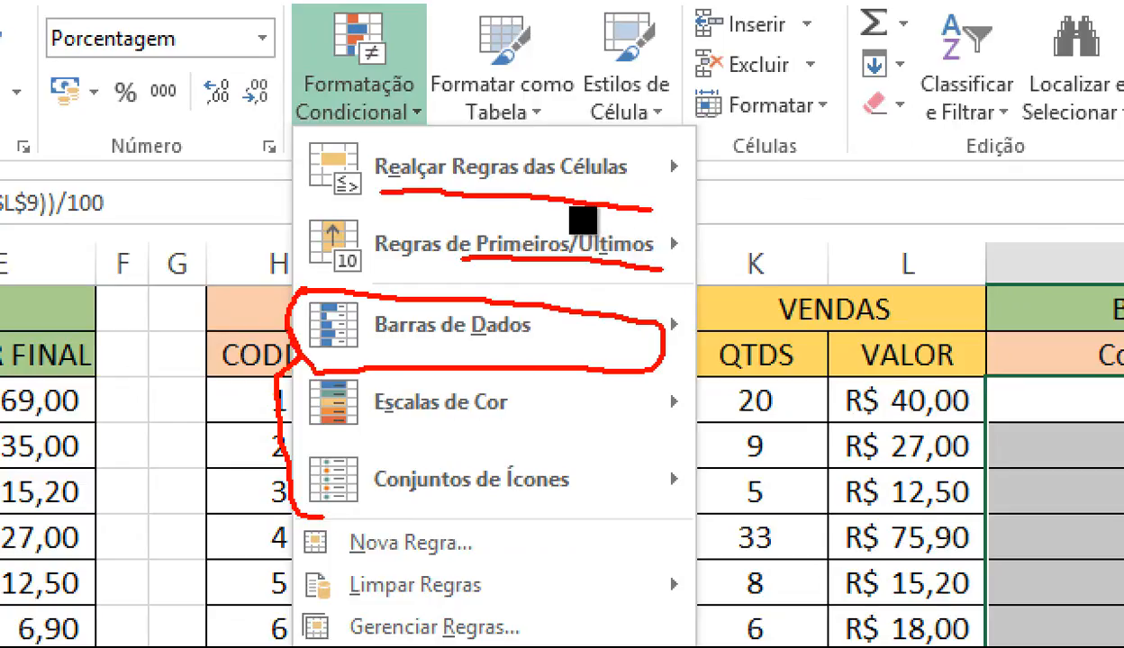
mouse_move(687, 314)
left_mouse_down()
mouse_move(674, 356)
mouse_move(647, 373)
left_mouse_up()
left_click(650, 389)
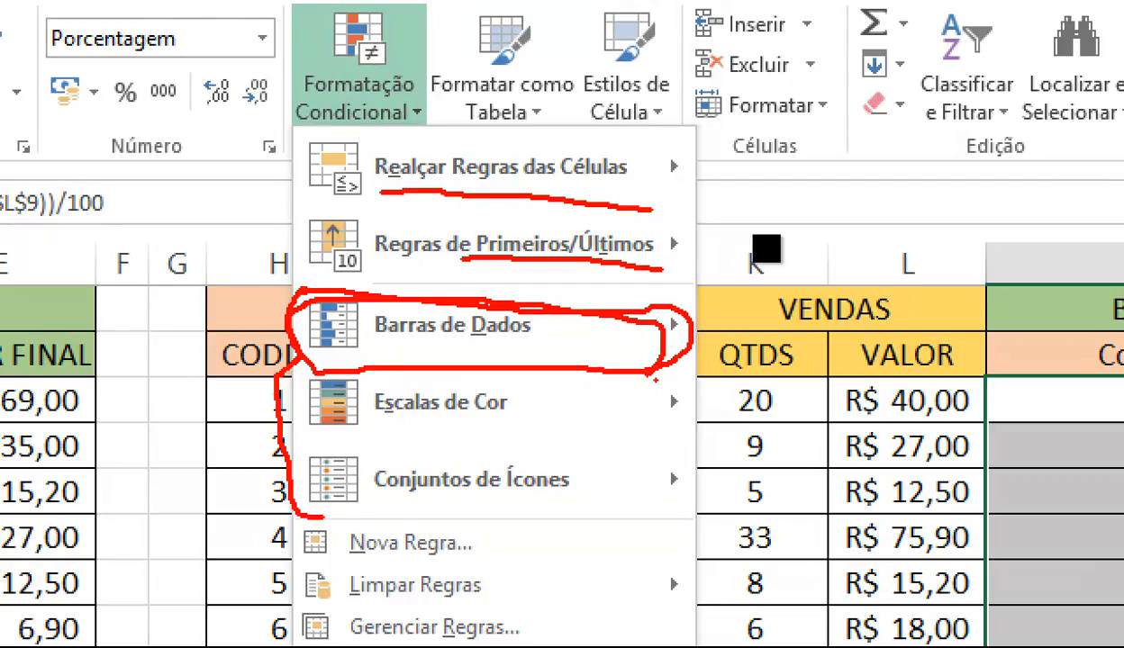
- Apply orange Preenchimento Gradual data bars to the percentages in M3:M9
key("Escape")
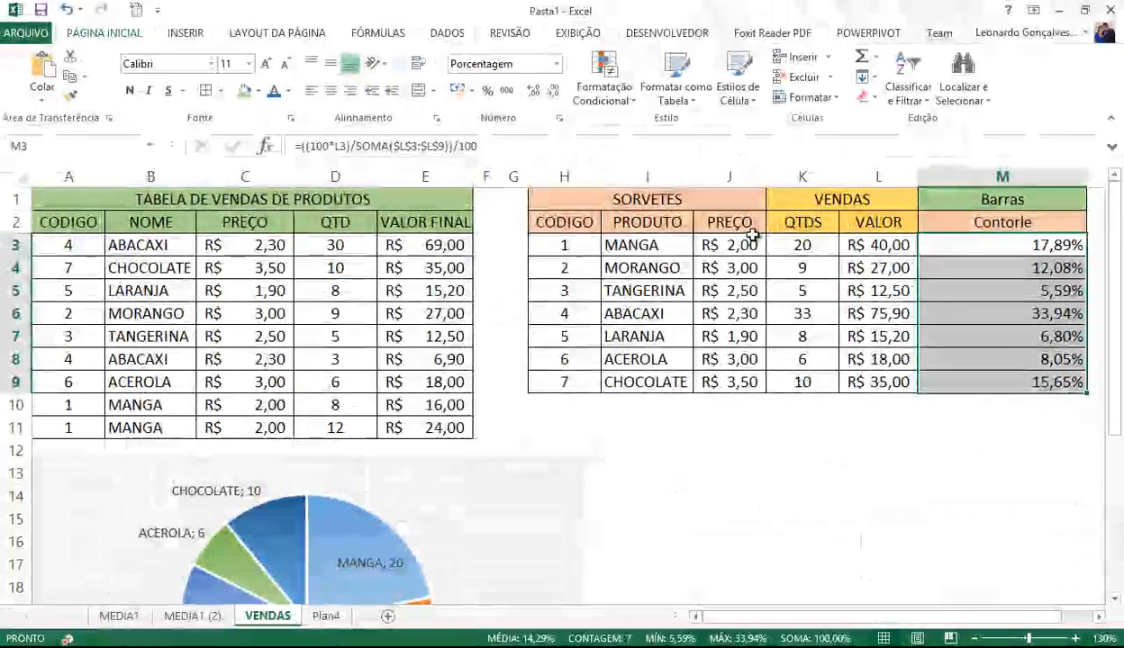
left_click_drag(1008, 249, 993, 394)
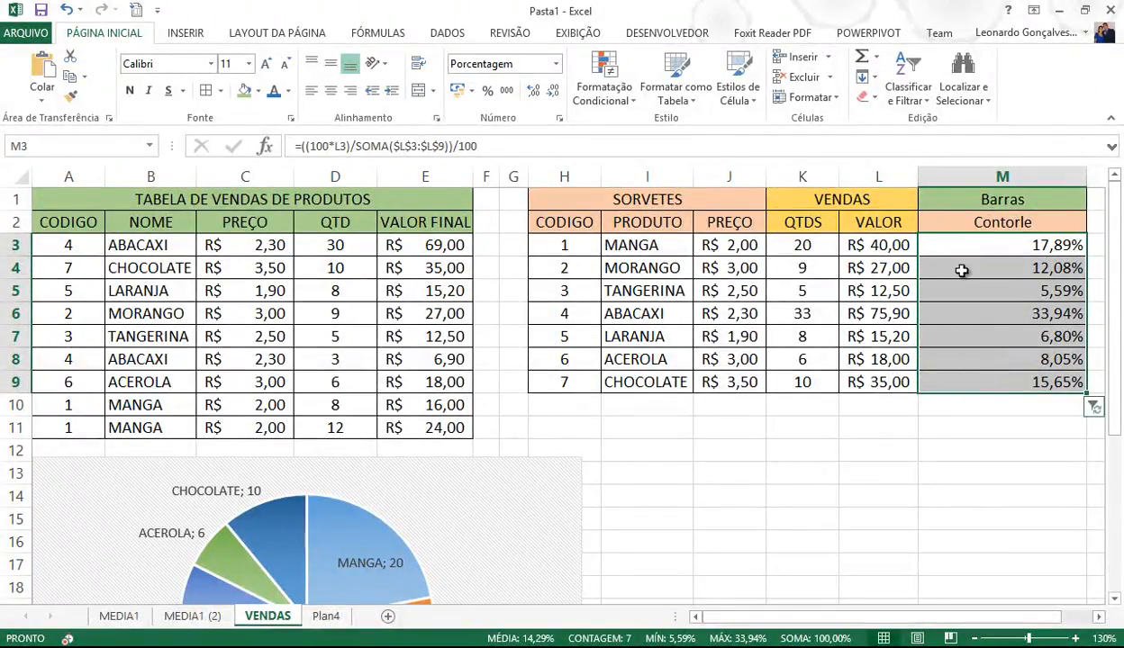
left_click(609, 101)
mouse_move(616, 208)
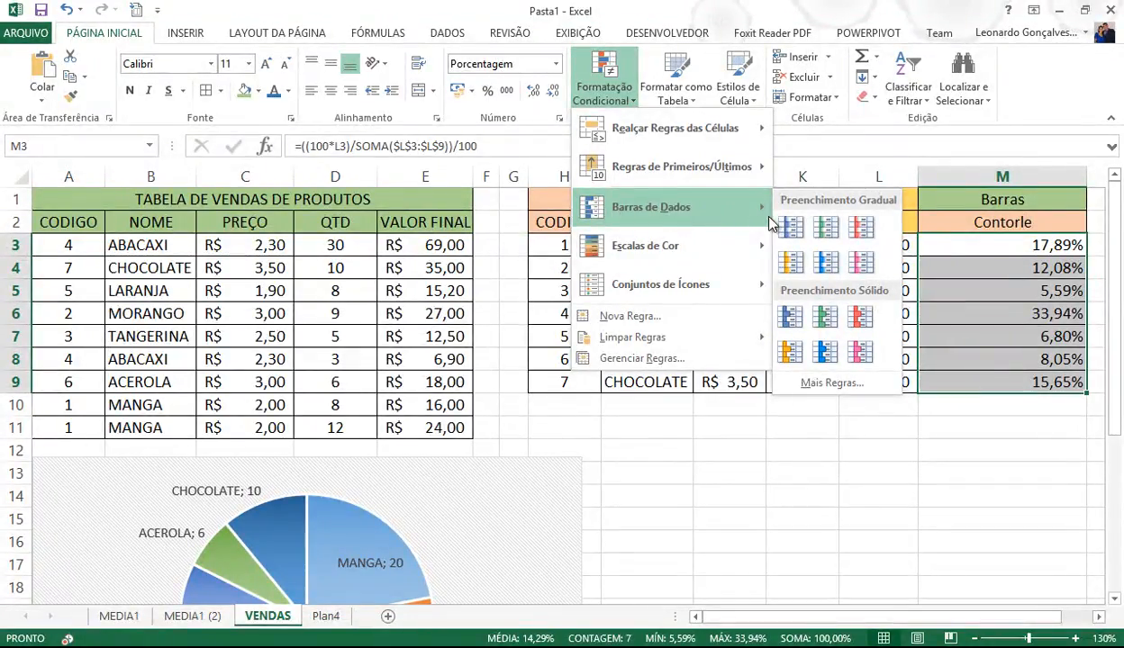
left_click(792, 262)
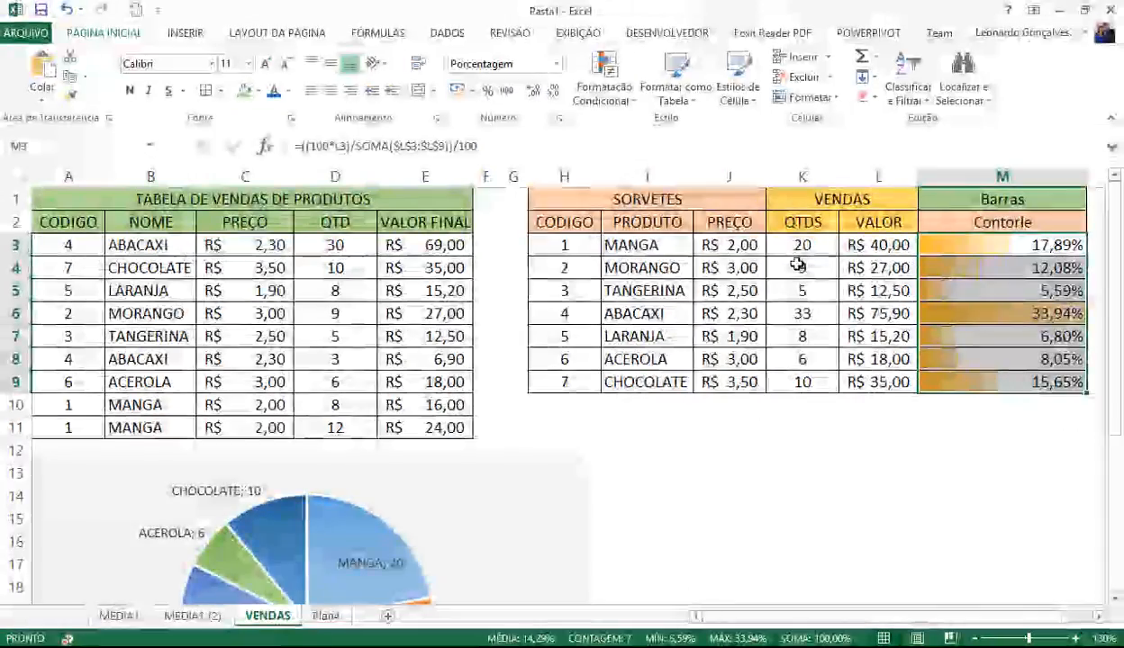
left_click(842, 425)
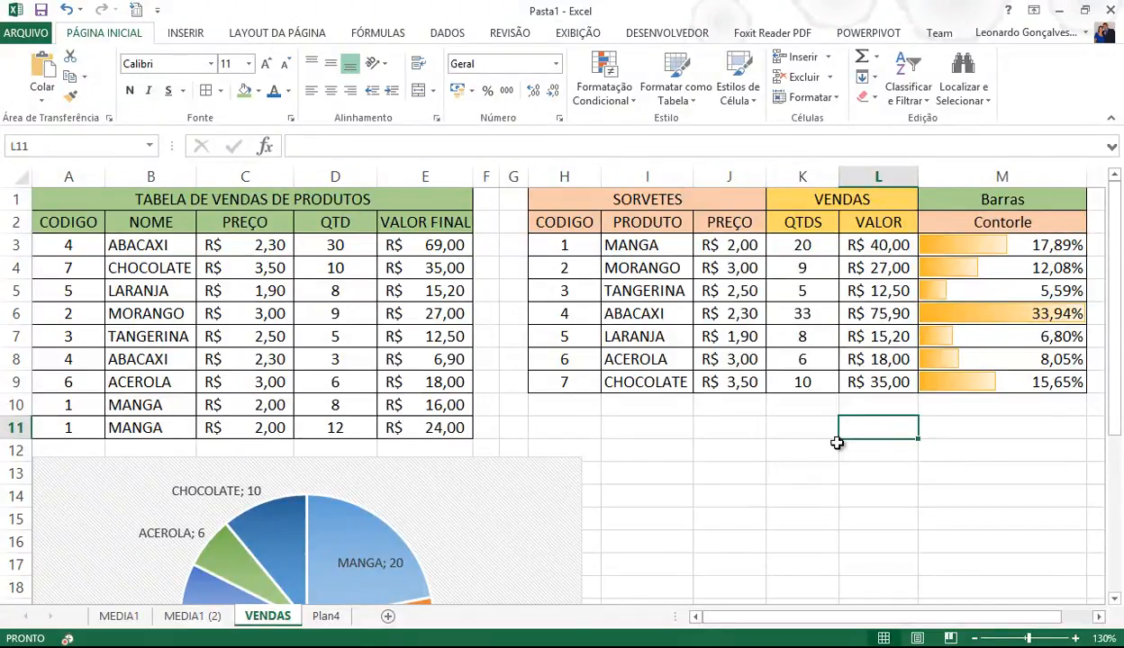
- Switch M3:M9 to orange Preenchimento Sólido data bars
left_click_drag(935, 243, 948, 382)
left_click(605, 95)
mouse_move(593, 210)
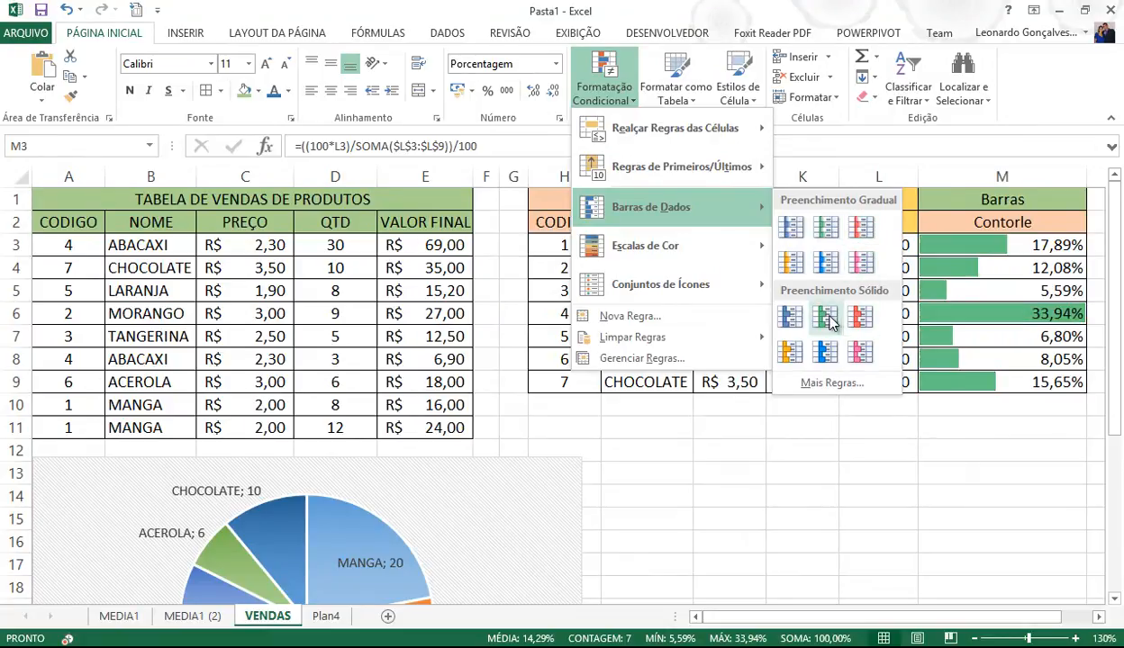
left_click(790, 354)
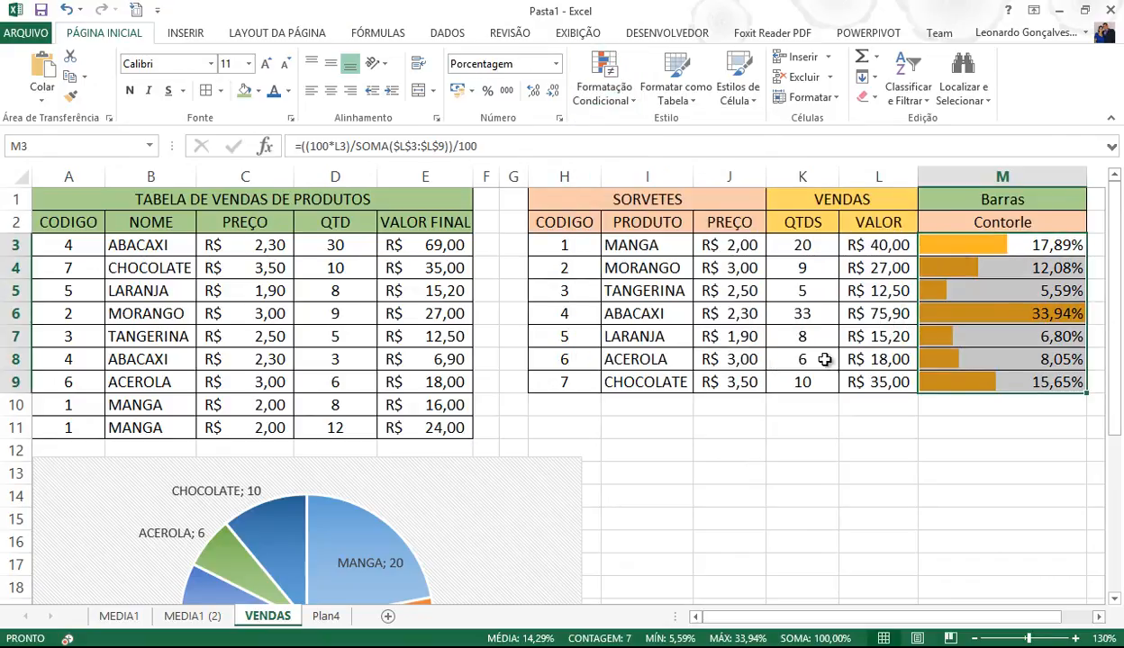
left_click(938, 449)
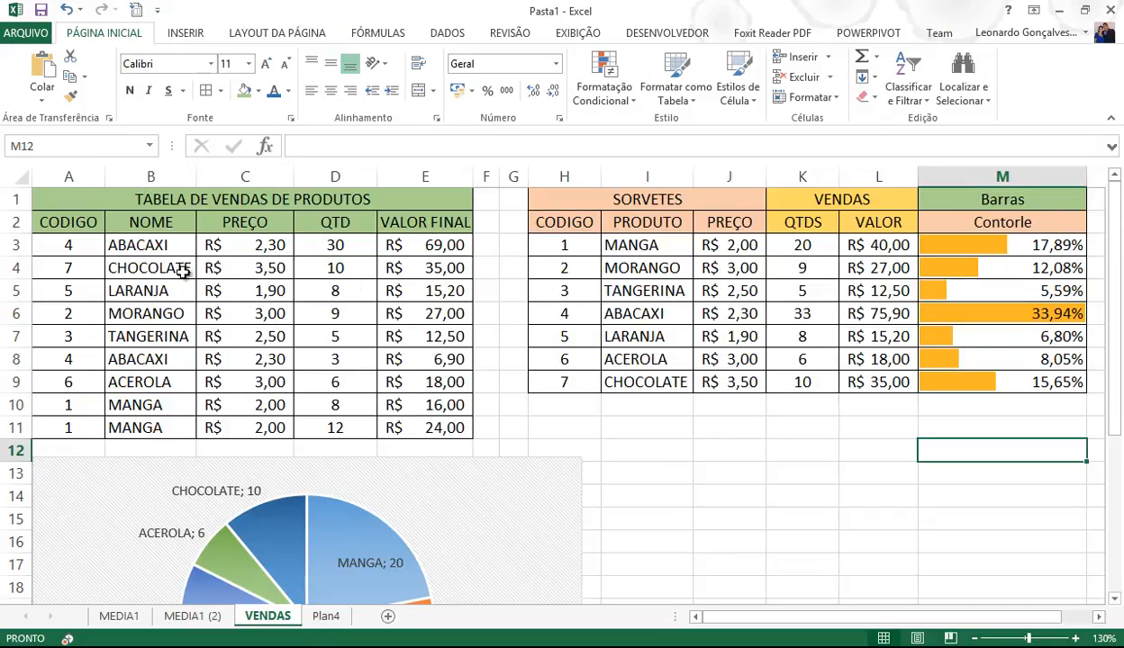
- Enter quantity 15 in D3 and 50 in D4
left_click(81, 243)
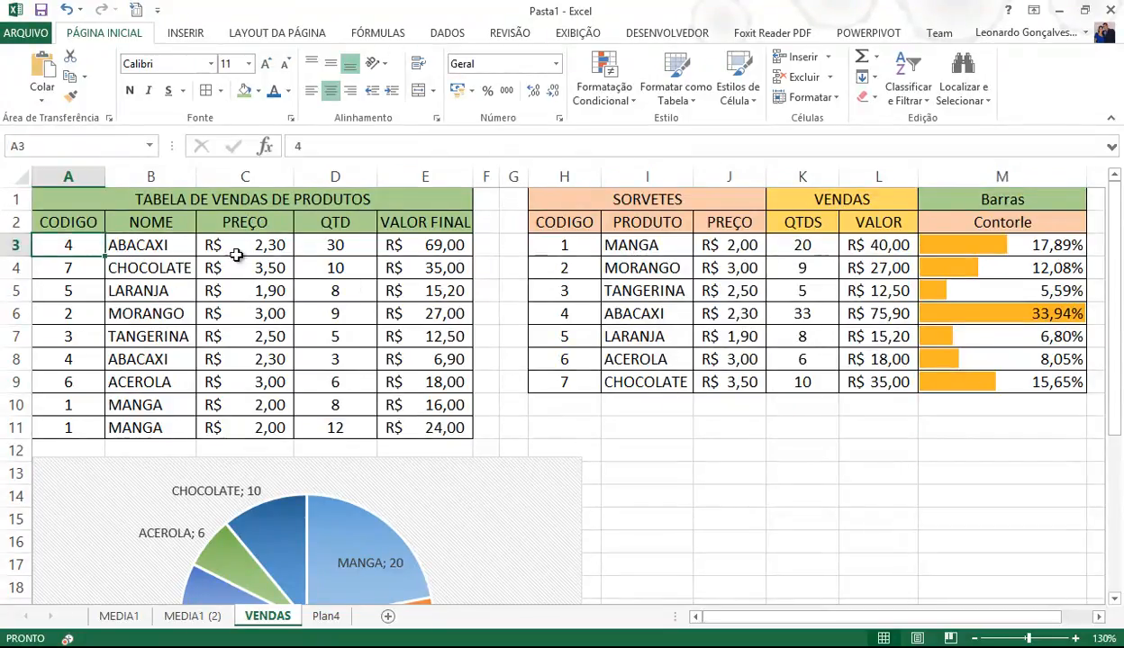
left_click(320, 245)
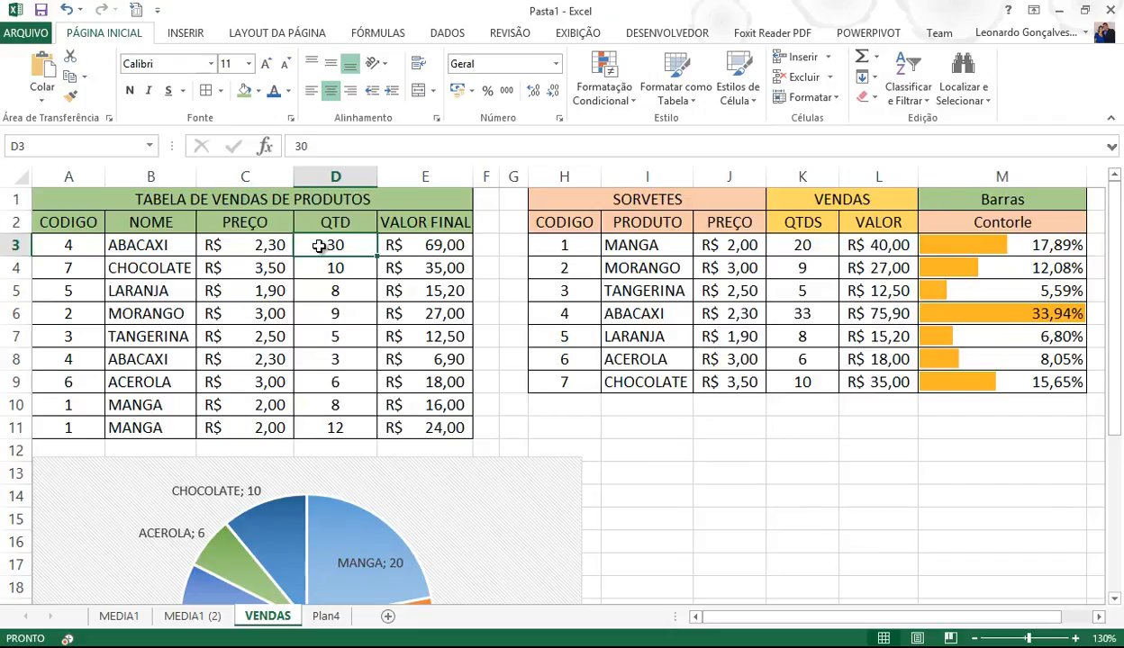
type("15")
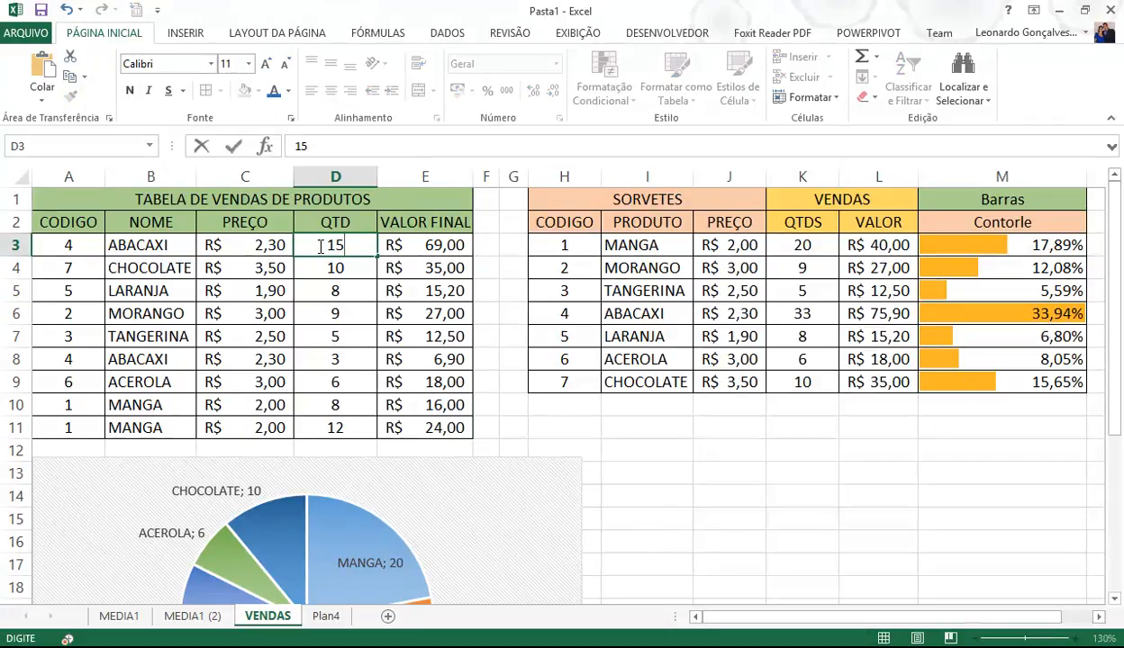
key("Return")
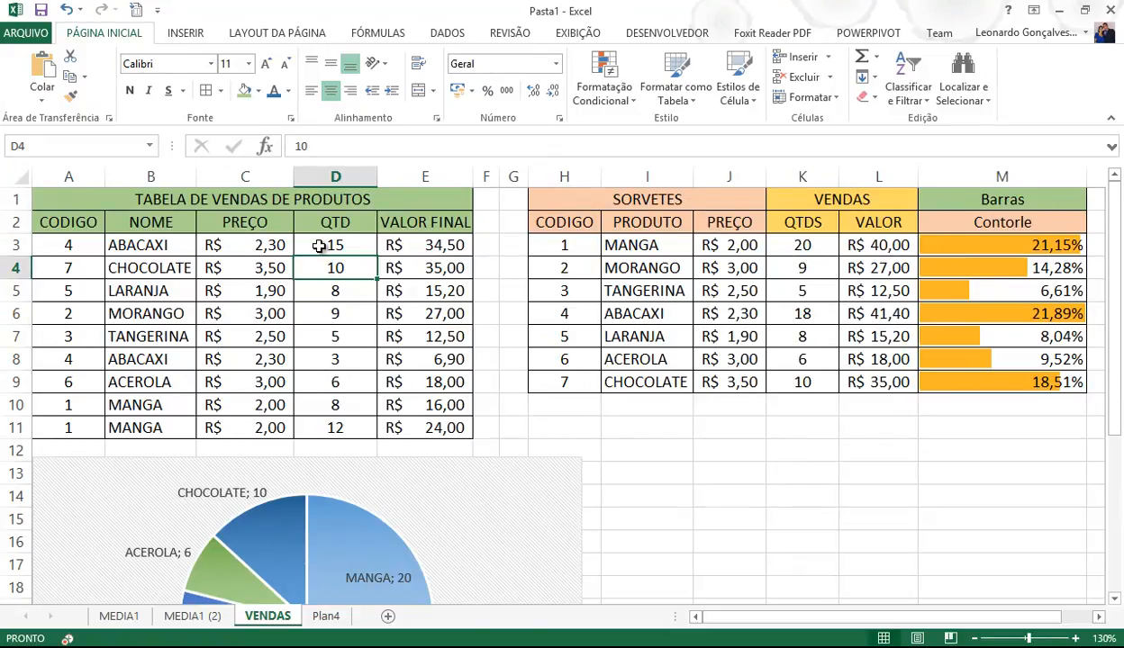
type("50")
key("Return")
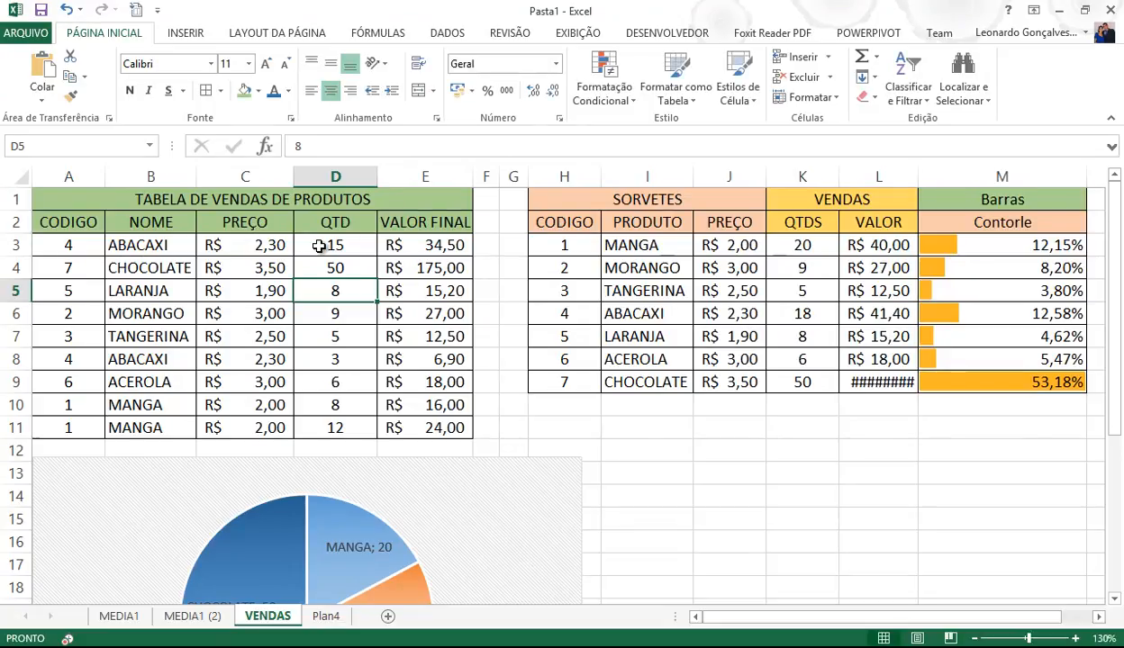
- Change the CHOCOLATE quantity in D4 to 12 and the LARANJA quantity to 30
key("Up")
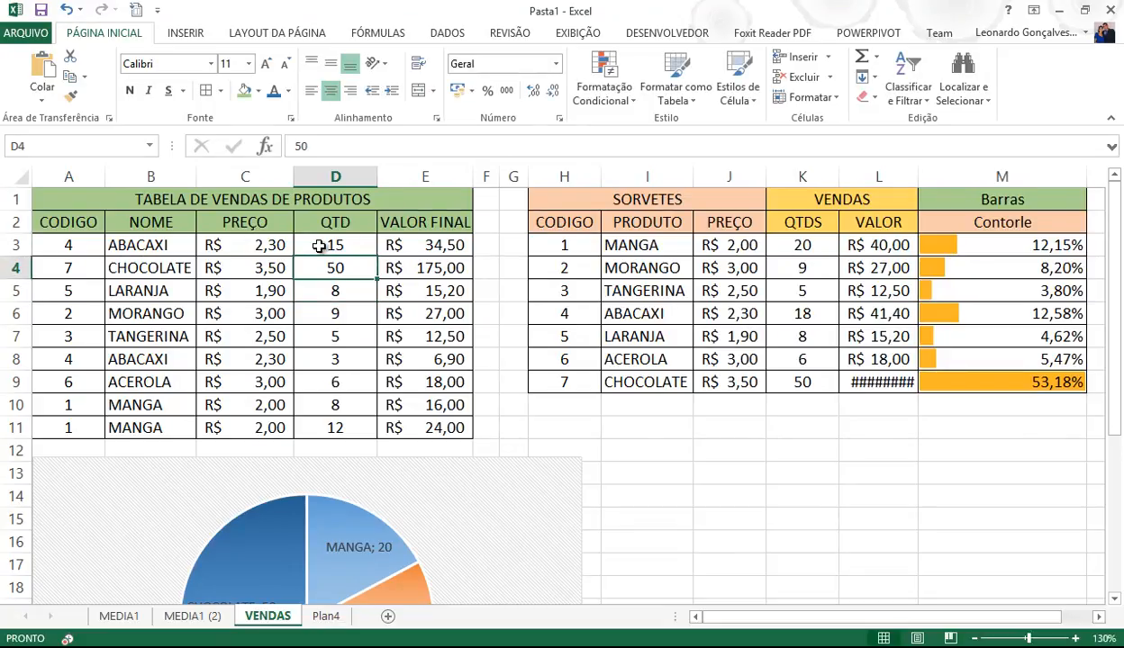
type("12")
key("Return")
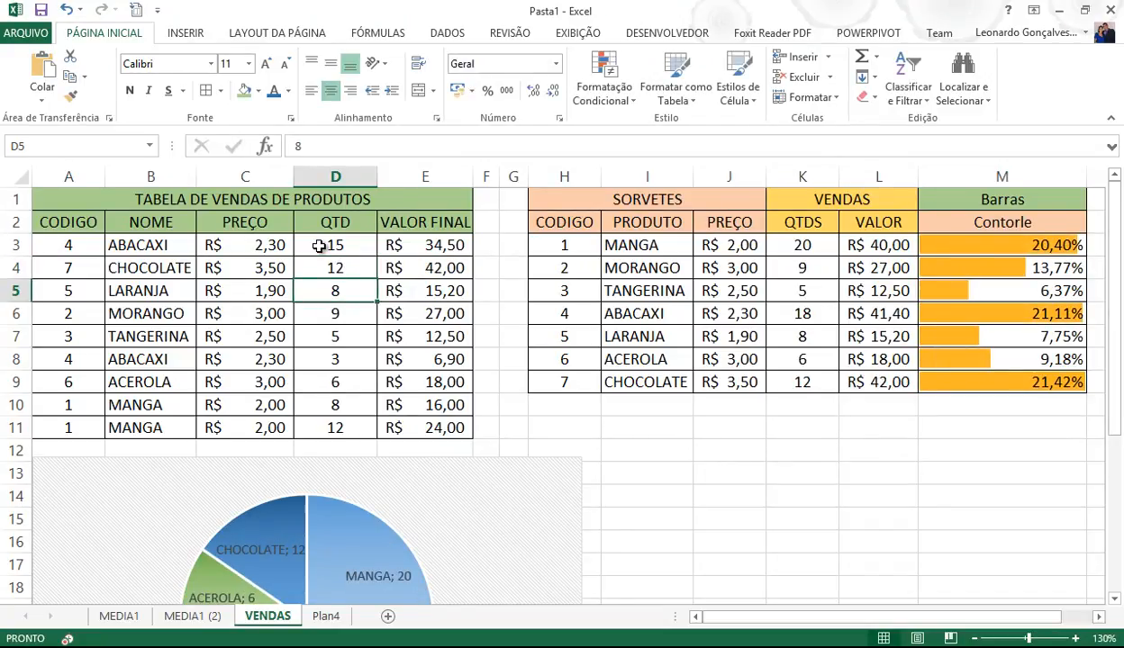
type("30")
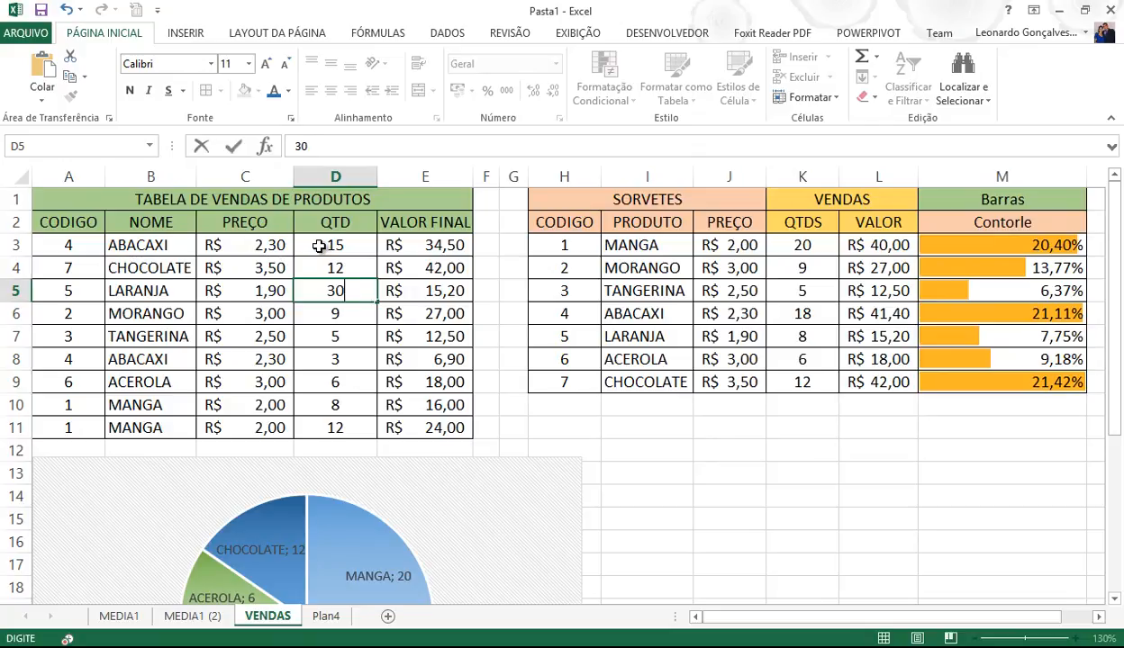
key("Return")
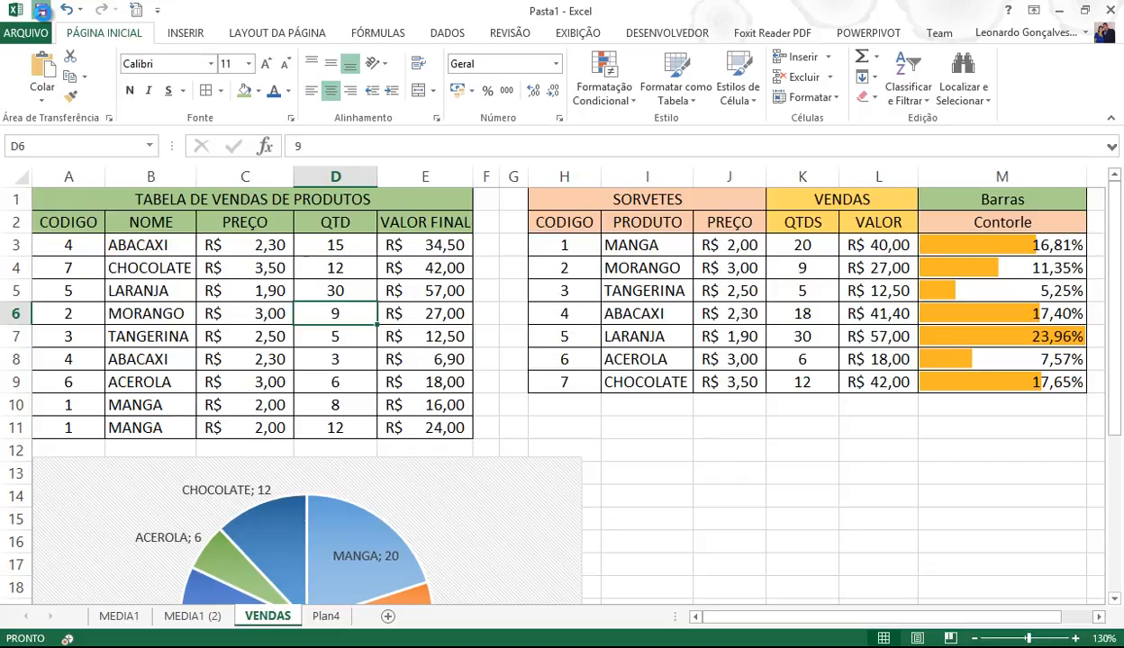
- Save the workbook as aula7 in the sindexcel folder, bringing up the Ferramentas options
left_click(41, 11)
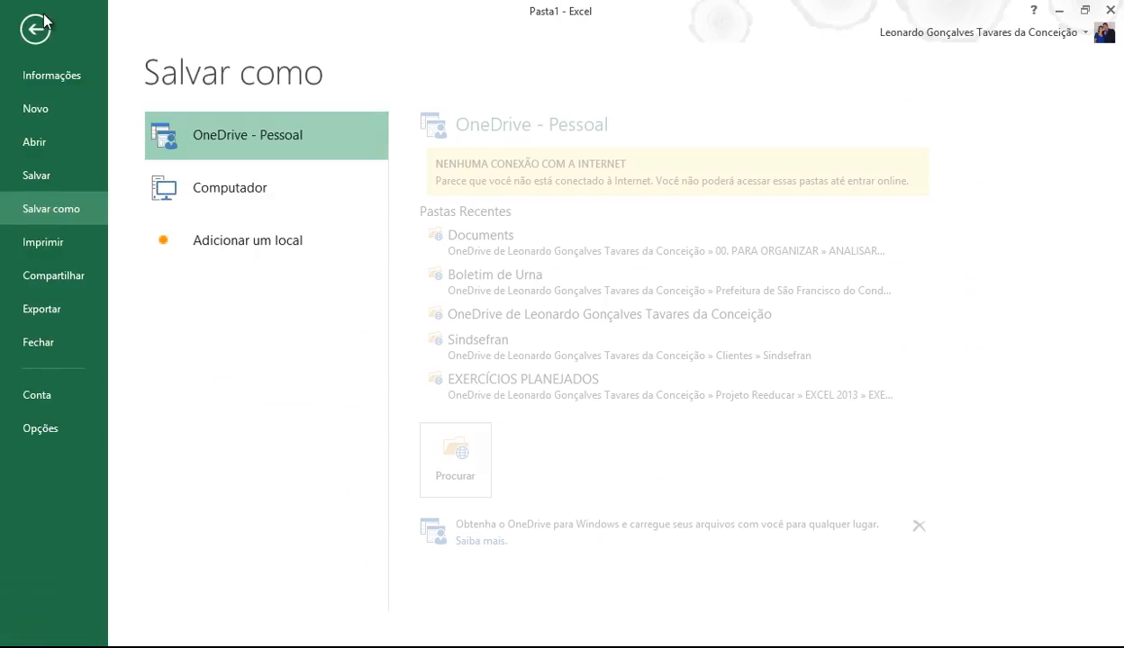
left_click(223, 198)
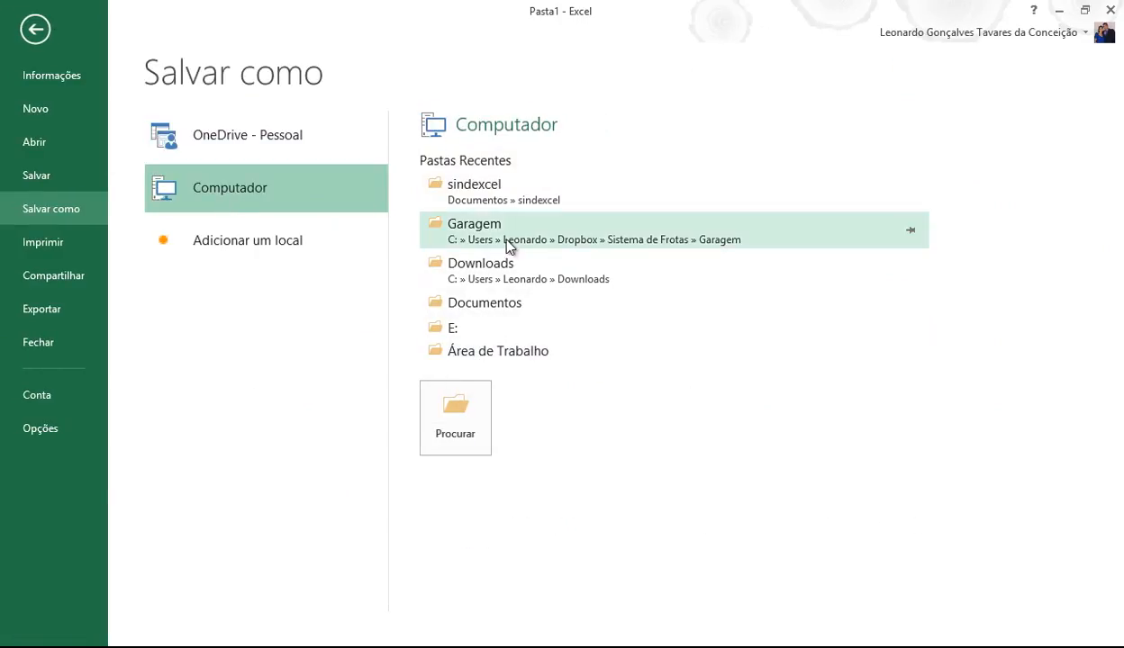
left_click(490, 187)
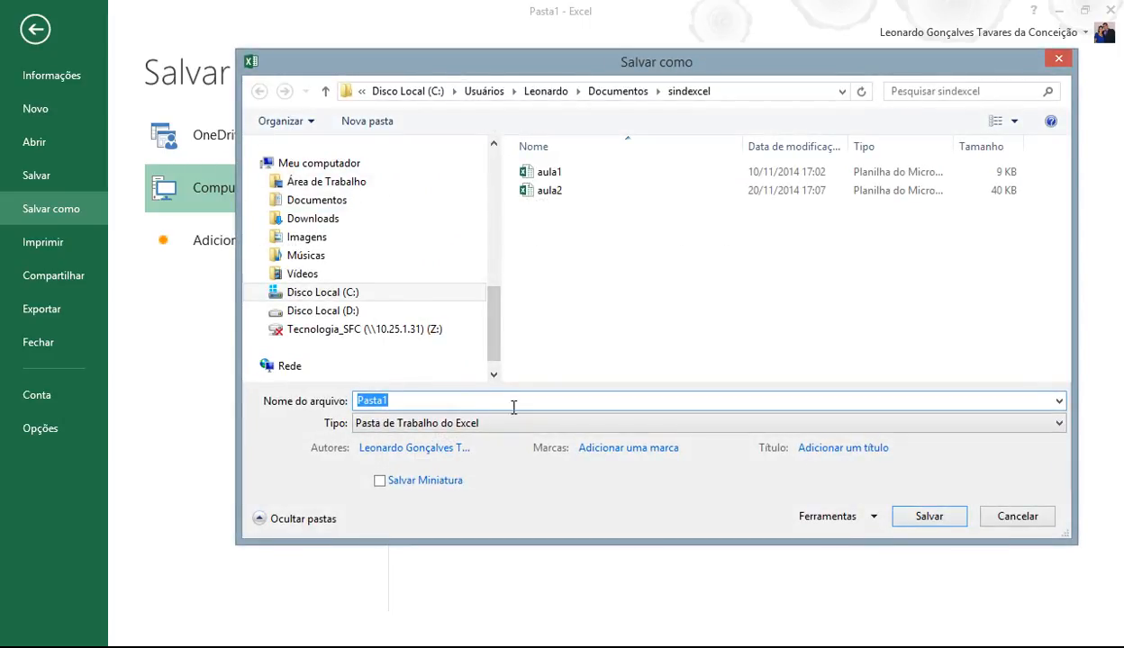
type("aul")
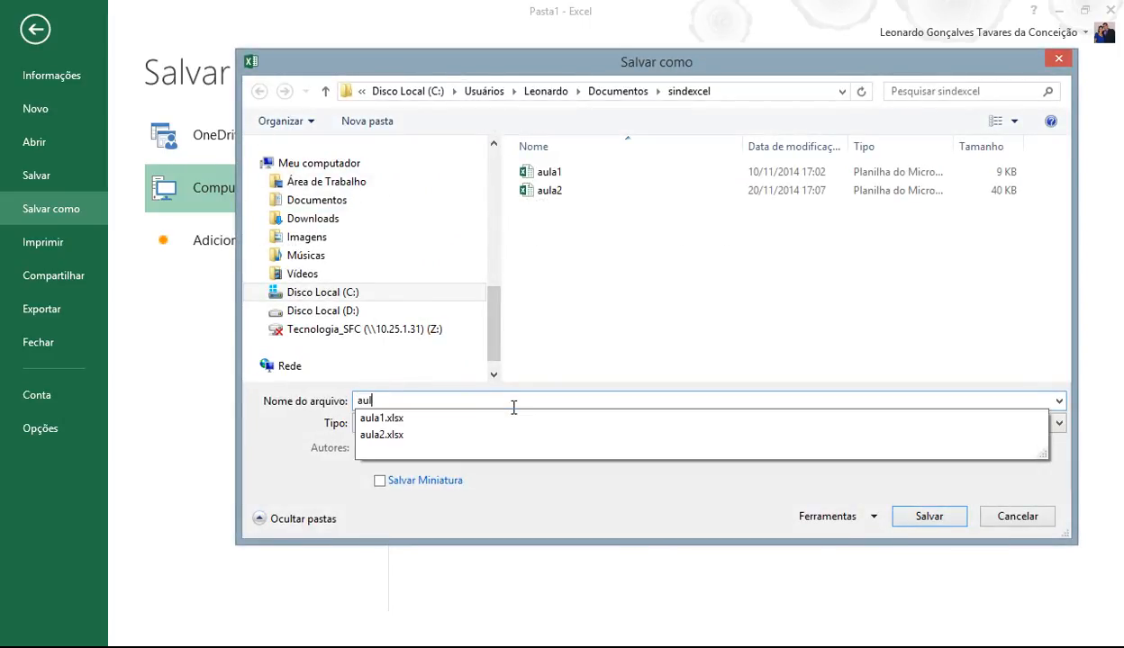
type("a7")
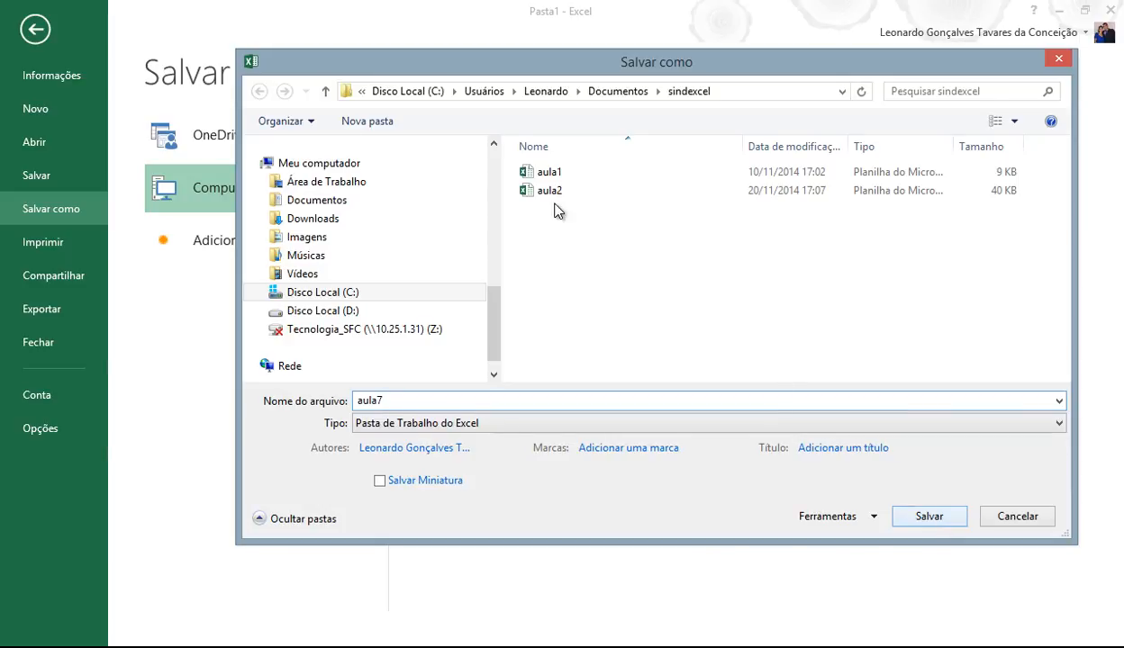
left_click(875, 519)
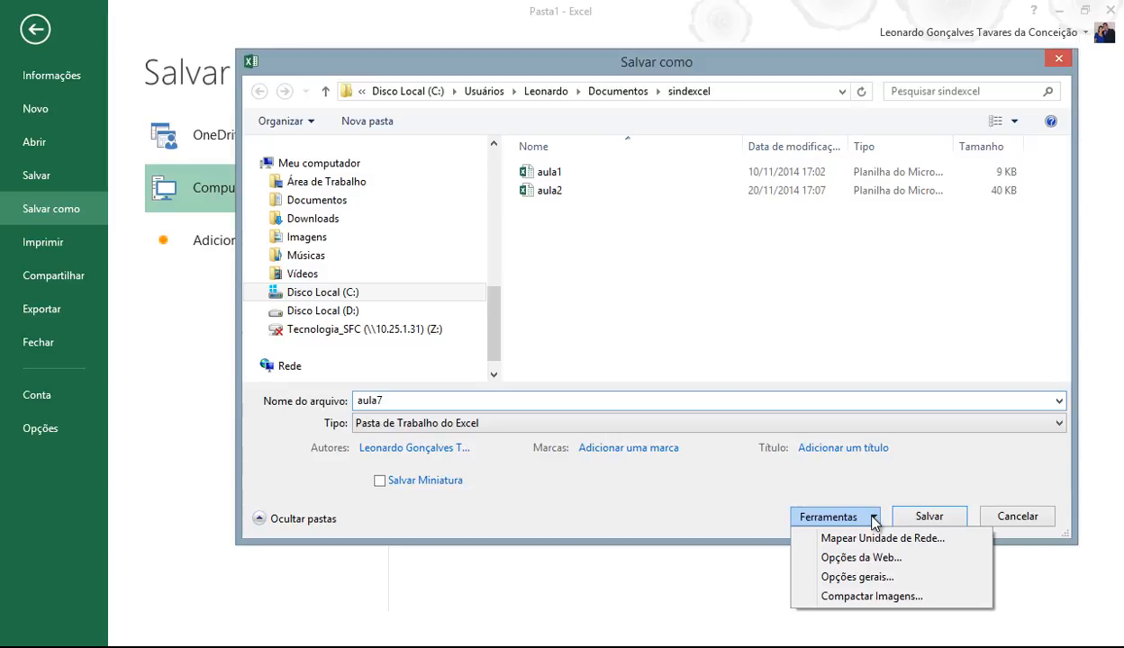
- In General Options, set and confirm an opening password, then save the workbook as aula7
left_click(853, 580)
left_click_drag(773, 304, 501, 220)
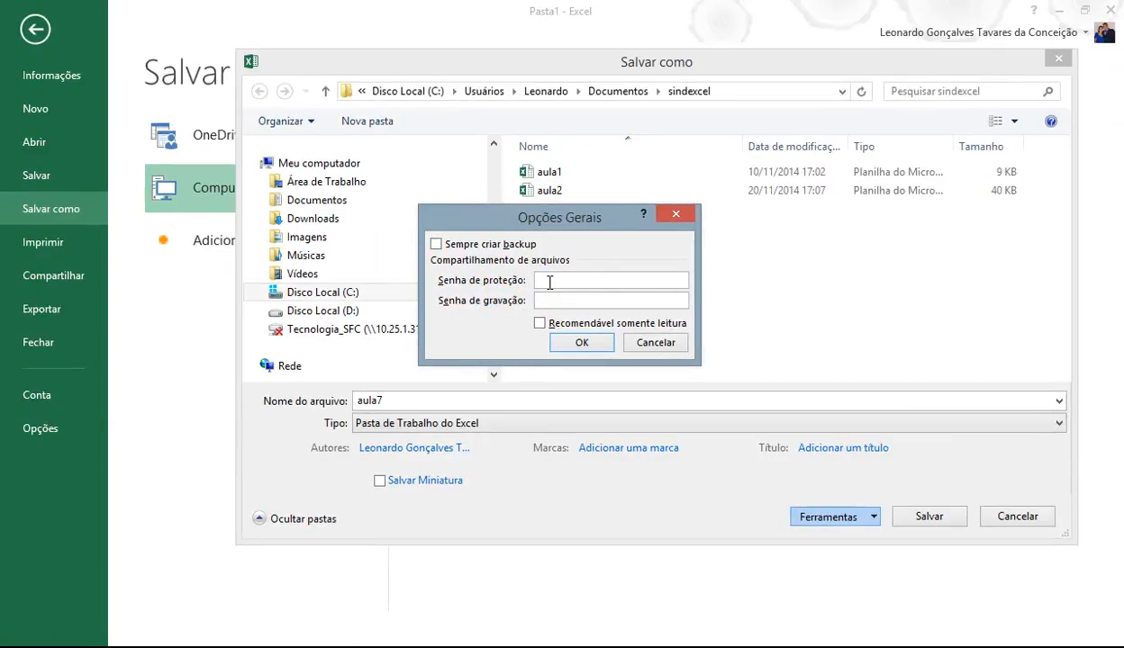
left_click(549, 282)
type("1234567890")
left_click(589, 347)
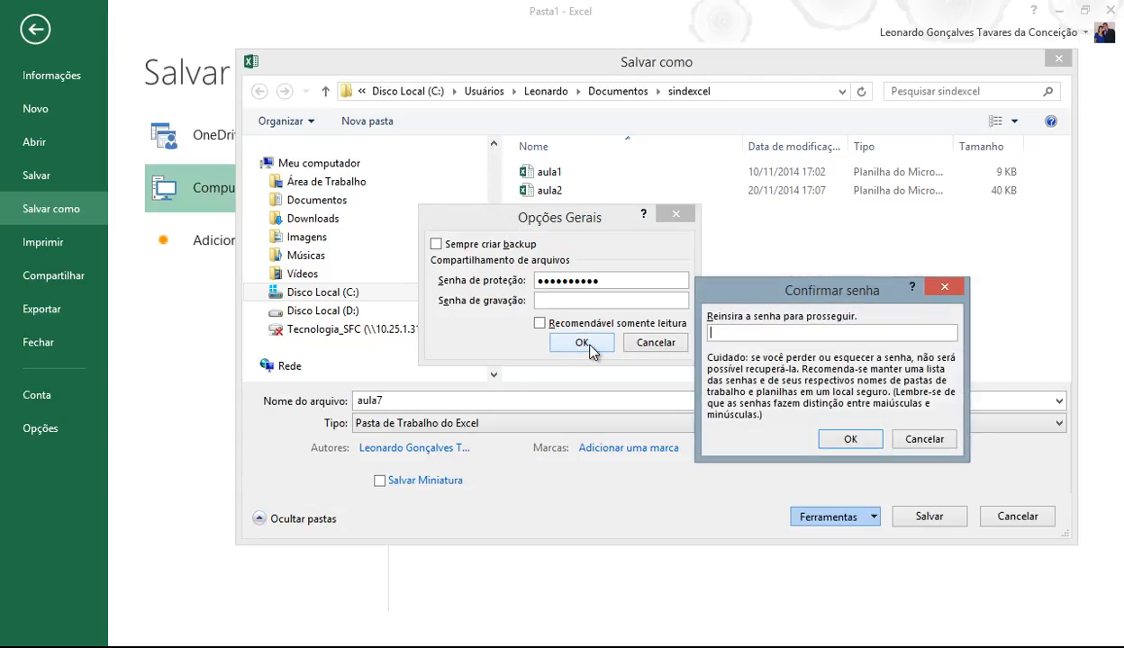
type("1234567890")
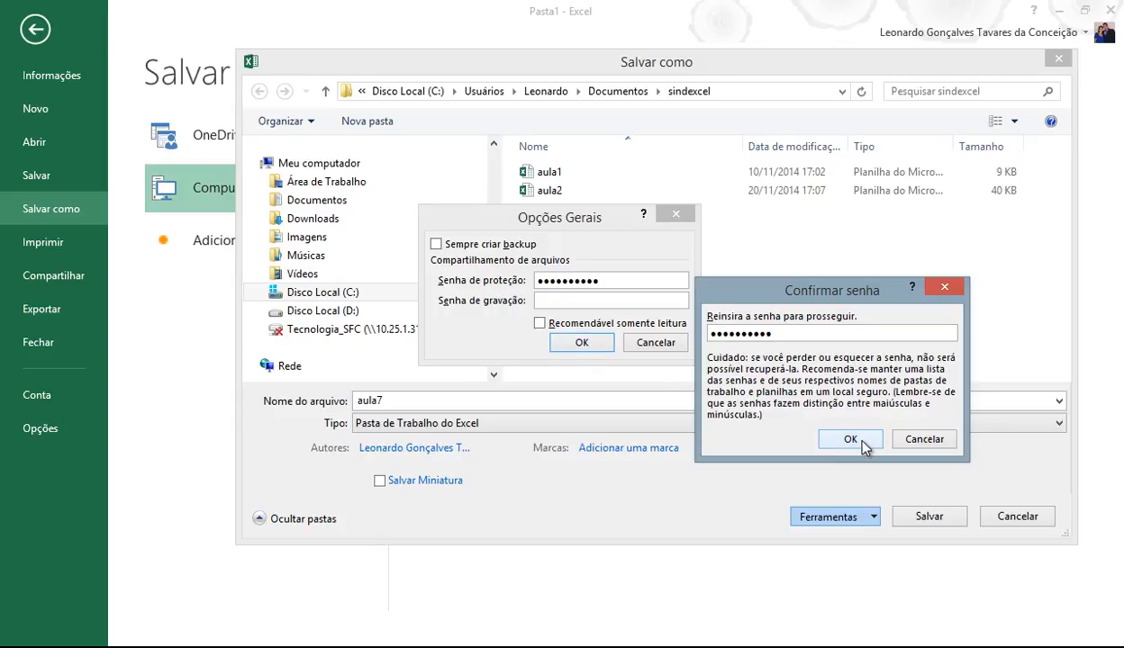
left_click(855, 439)
left_click(933, 517)
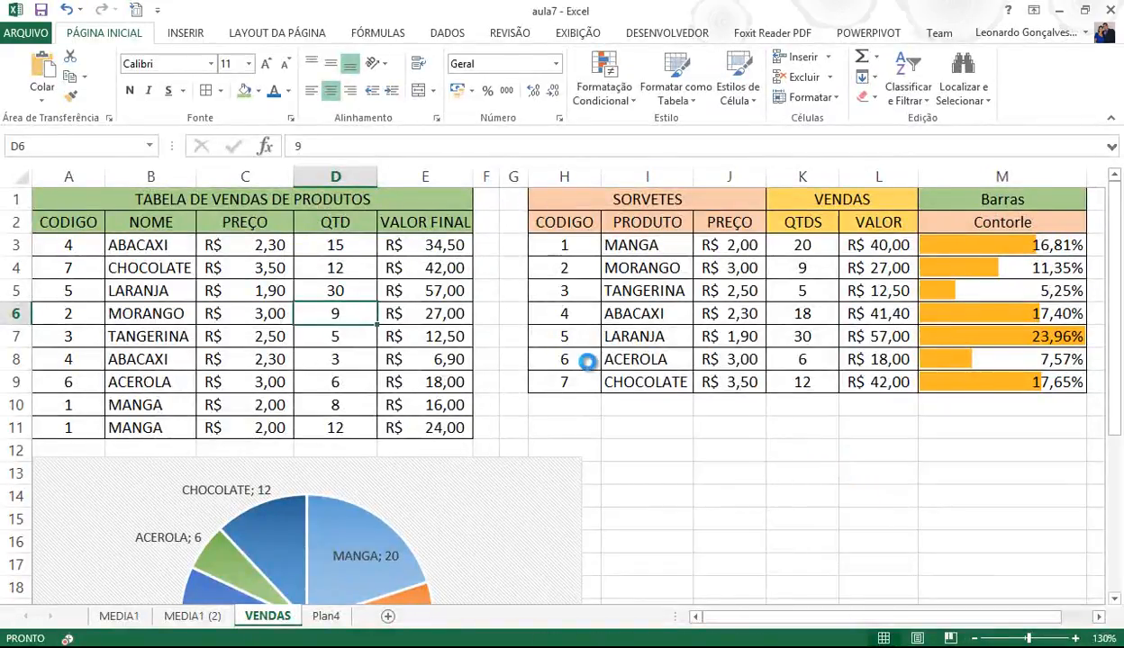
- Close aula7, dismiss the not-found error for the recent Aula 07 file, and reopen the Abrir list
left_click(26, 40)
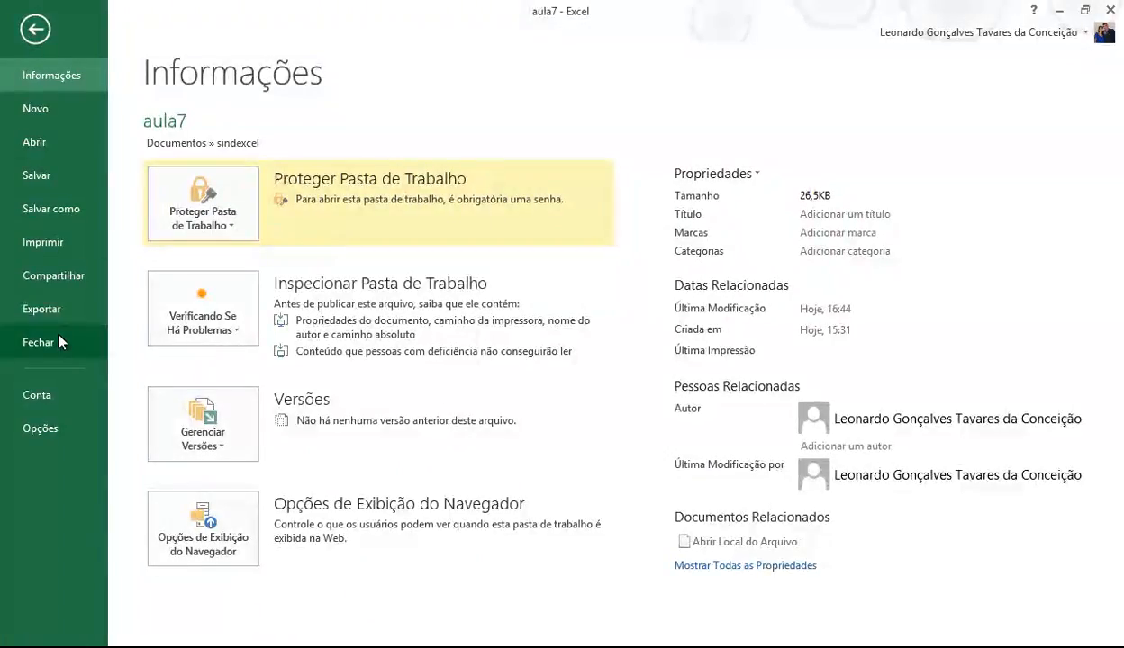
left_click(56, 339)
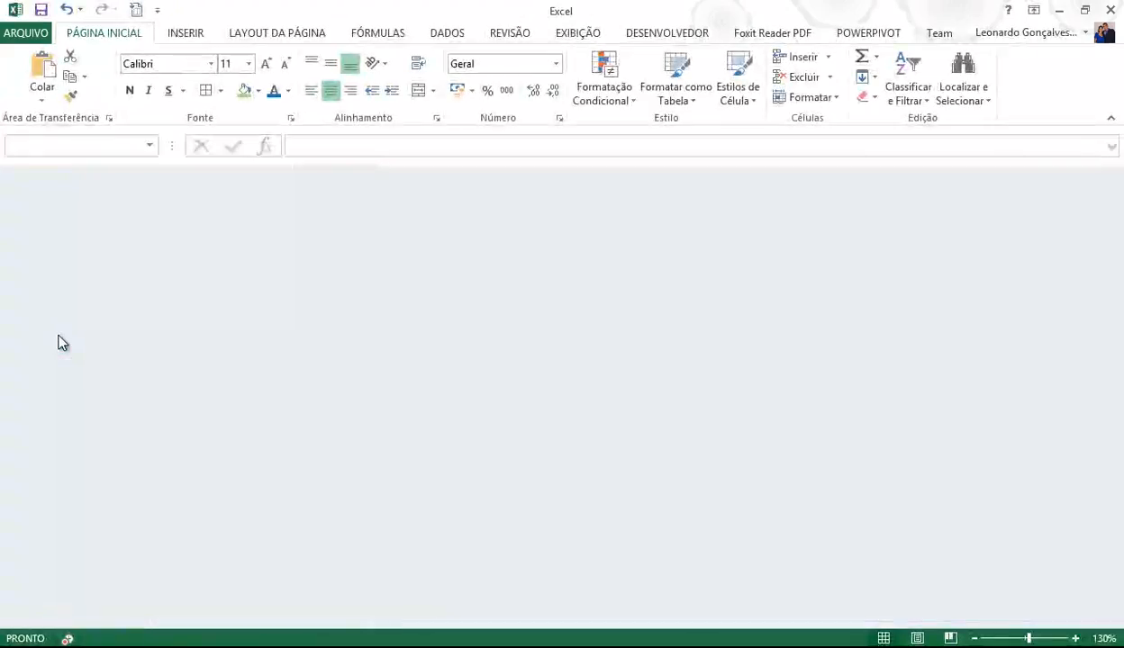
left_click(34, 32)
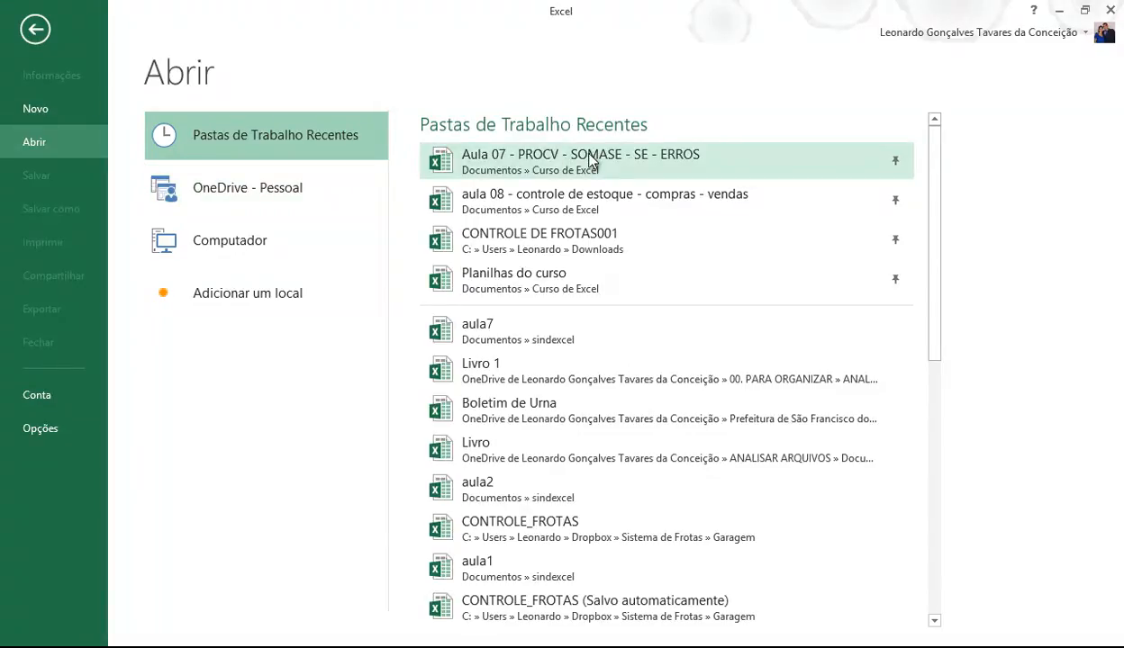
left_click(477, 158)
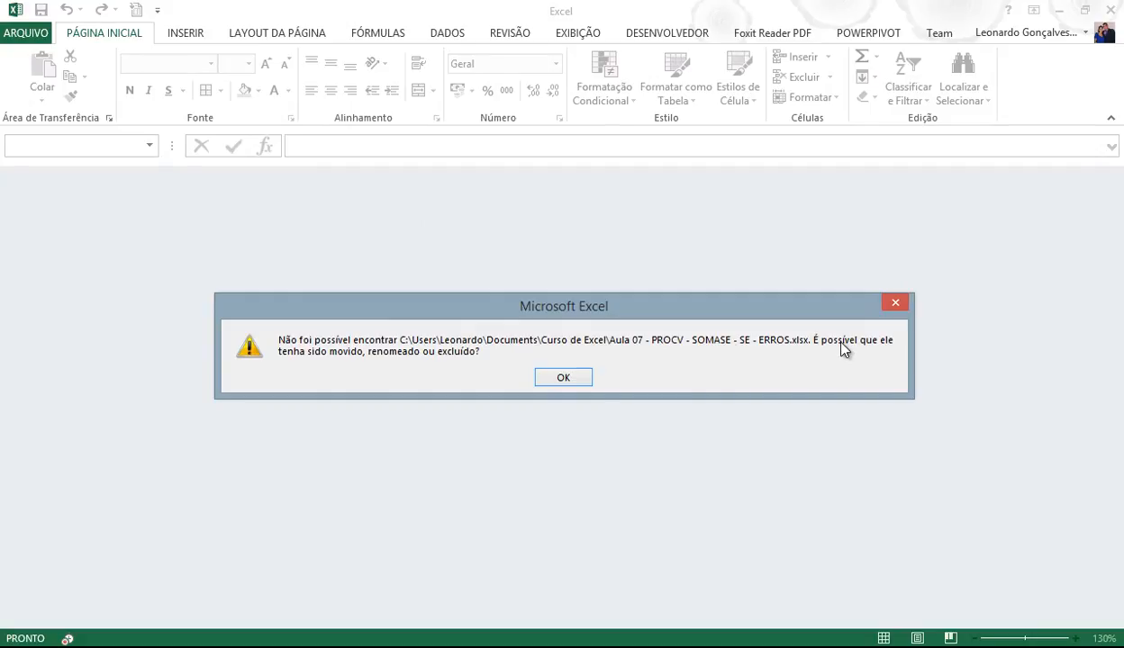
left_click(558, 379)
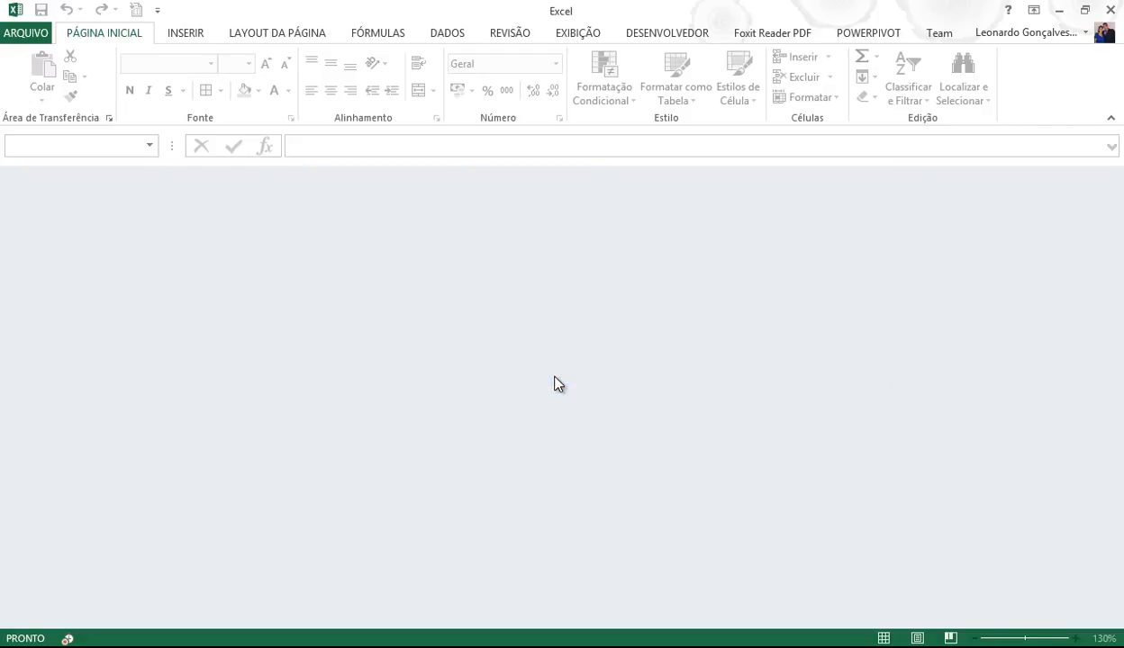
left_click(29, 35)
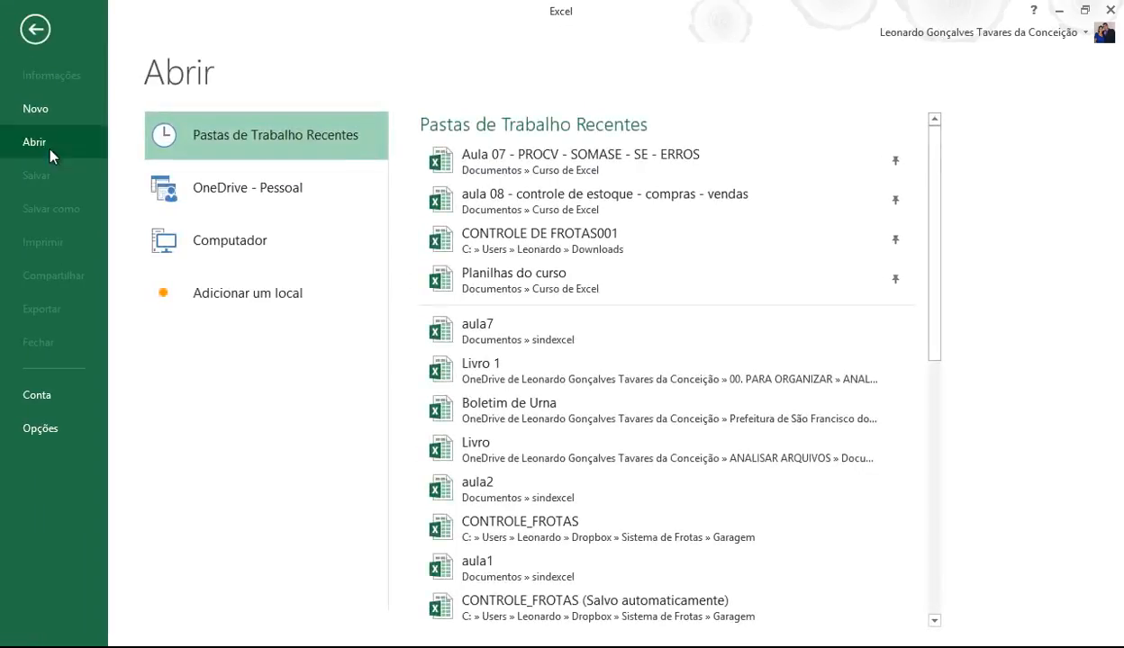
- Open aula7 from Pastas de Trabalho Recentes and enter its opening password in the Senha prompt
left_click(484, 331)
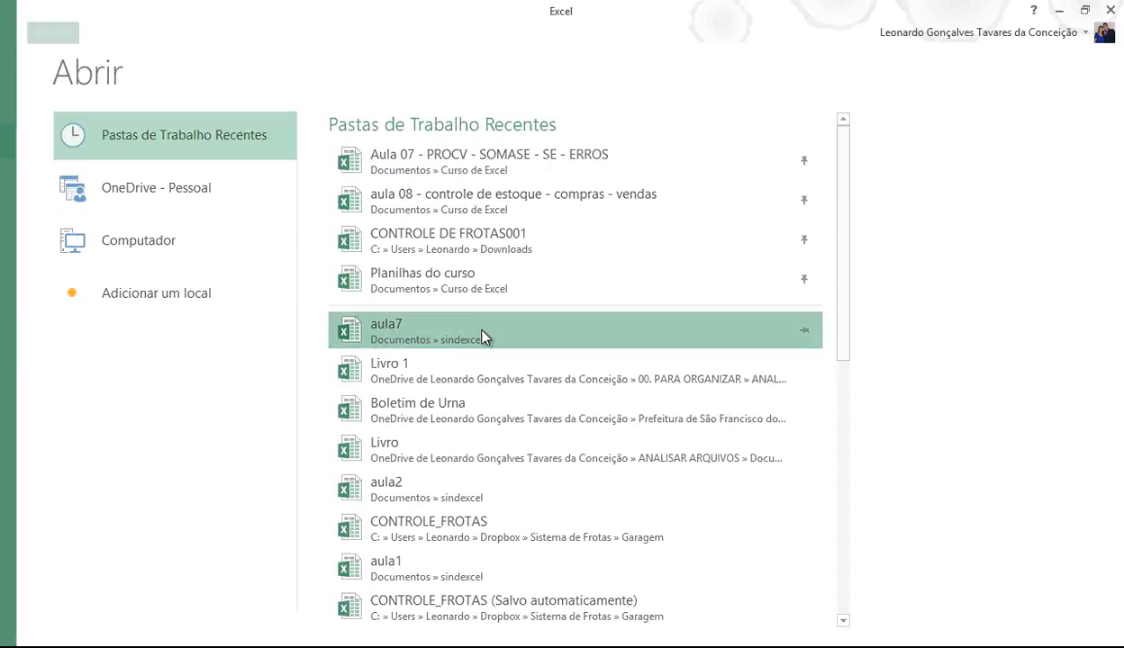
left_click_drag(757, 332, 445, 333)
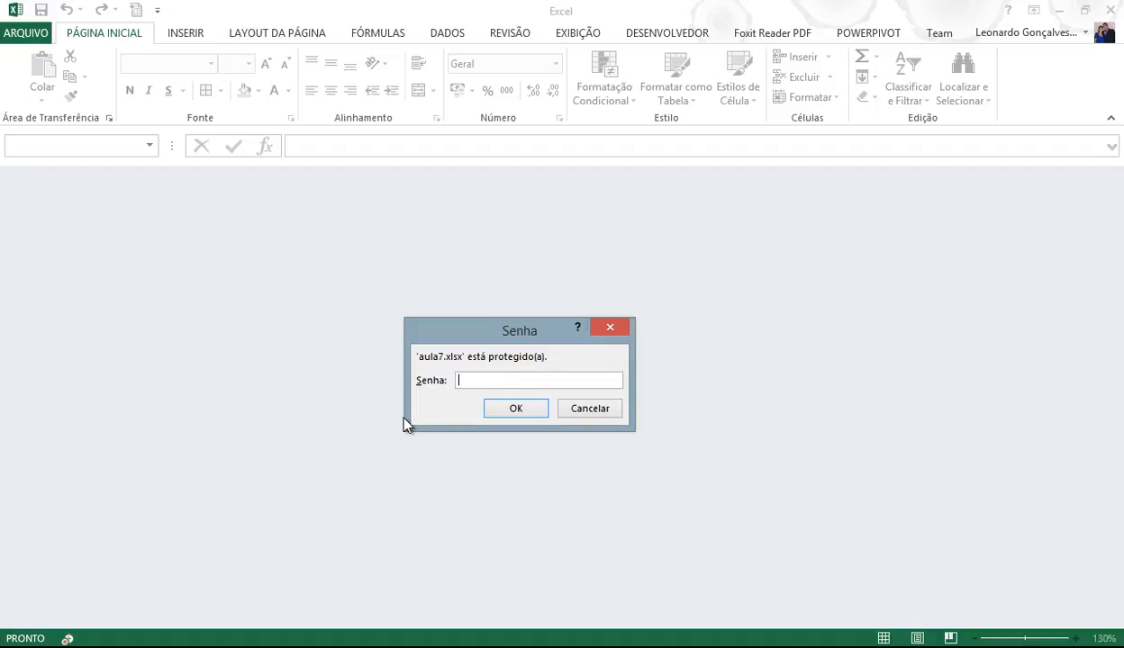
type("1234567890")
key("Return")
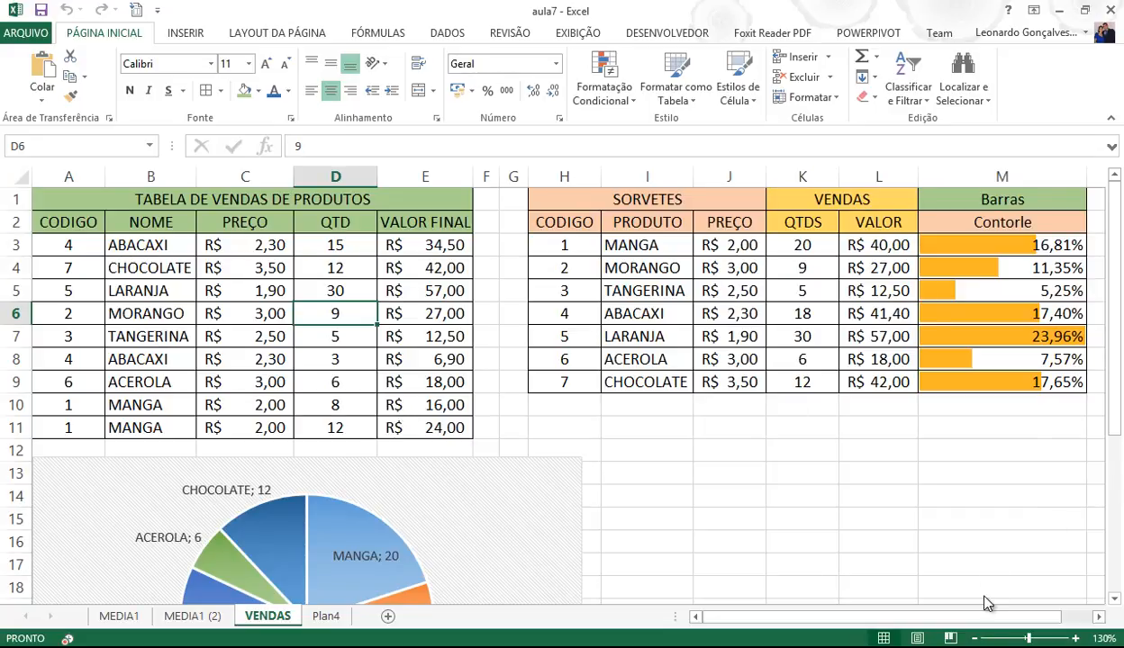
left_click(567, 645)
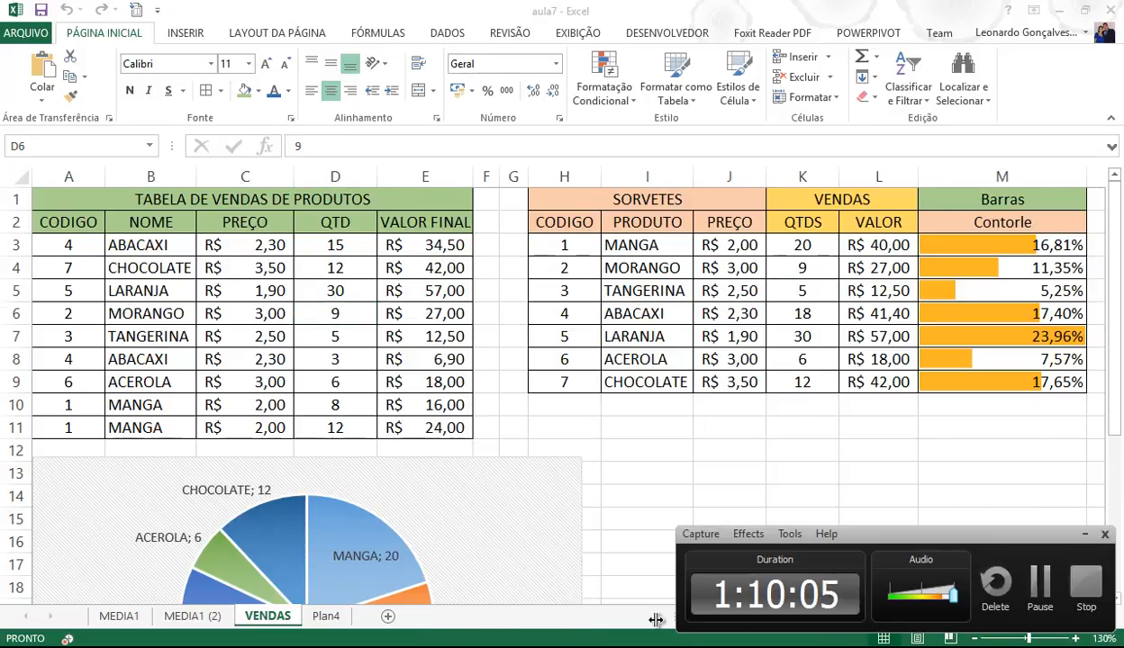